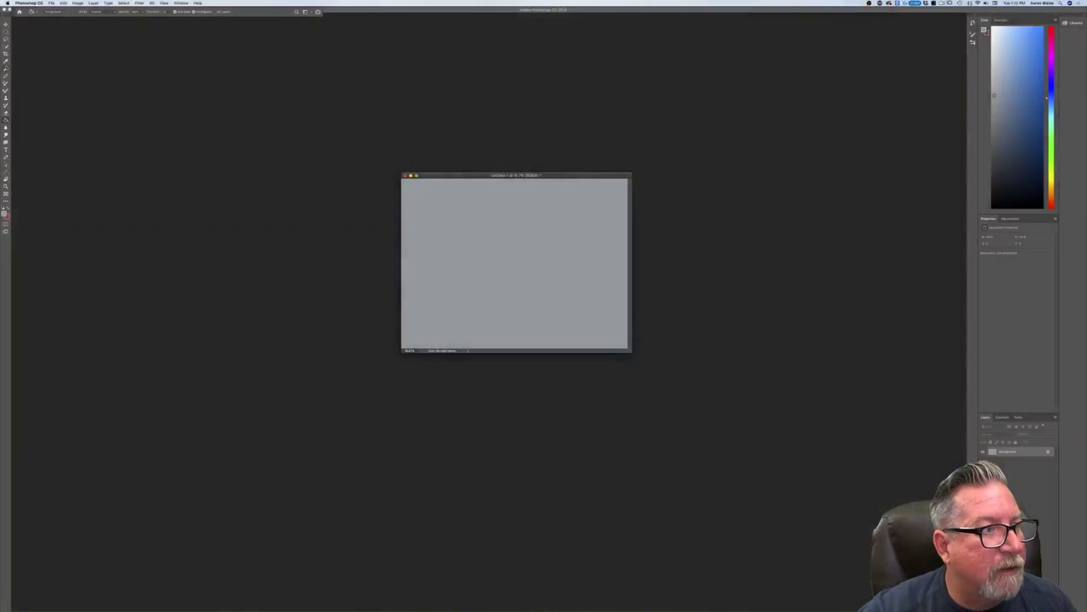
Step: Activate the Brush tool, collapse the current brush set in the presets and expand the textured brushes set
left_click(6, 68)
left_click(38, 14)
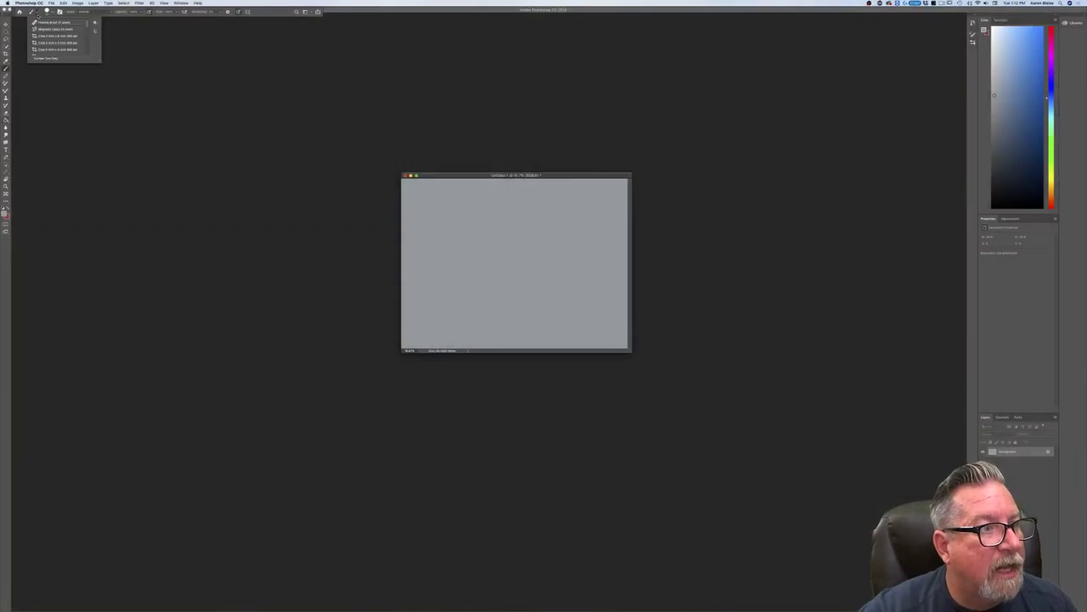
left_click(139, 60)
left_click(47, 11)
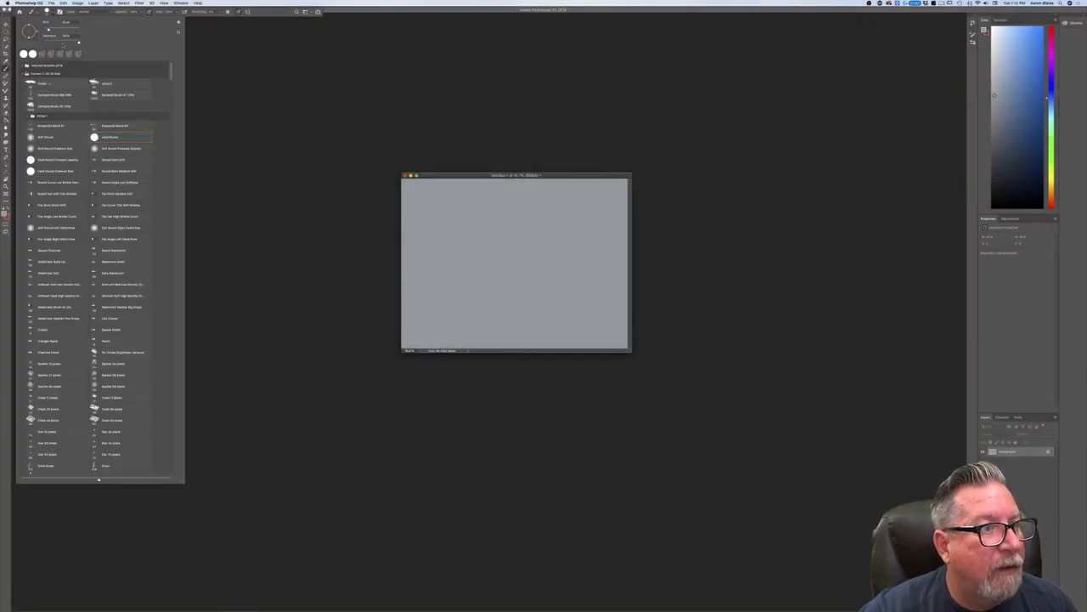
left_click(24, 74)
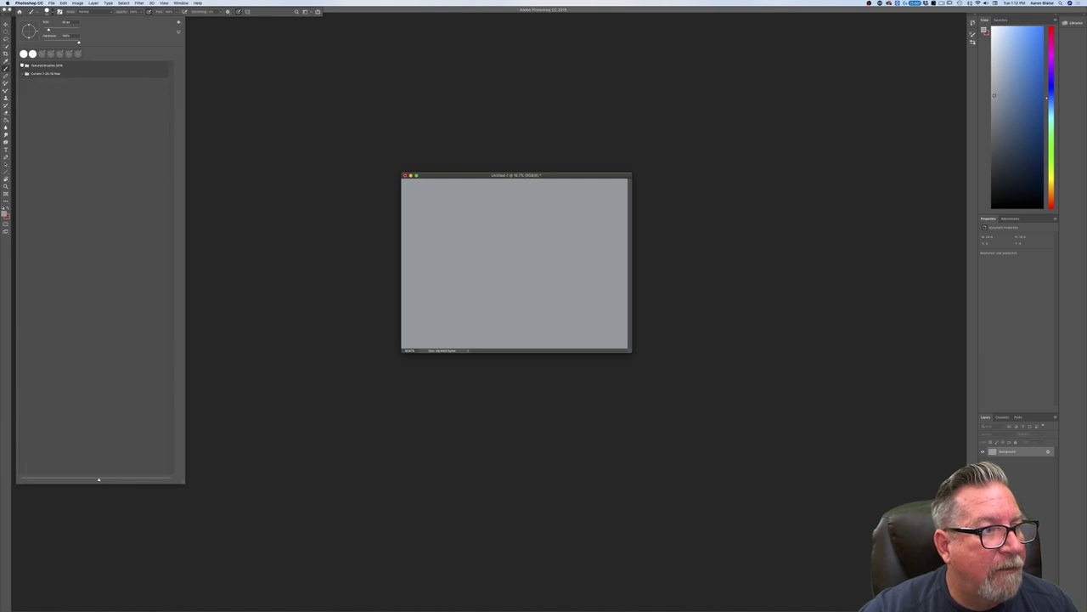
left_click(22, 65)
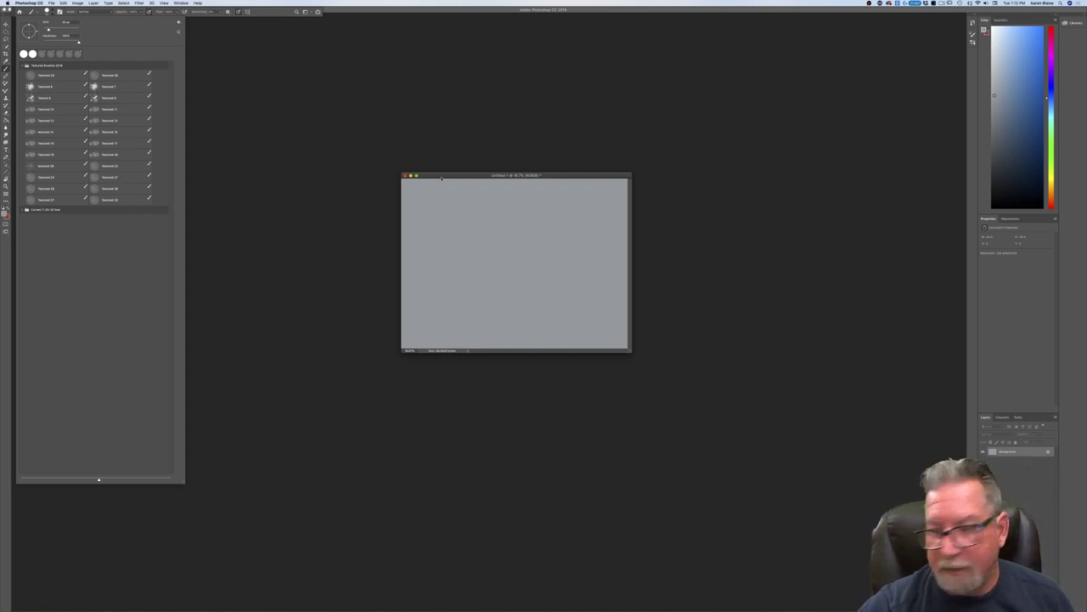
Step: Add a new empty layer above the background and fit the canvas to the window
key("F5")
key("super+alt+shift+n")
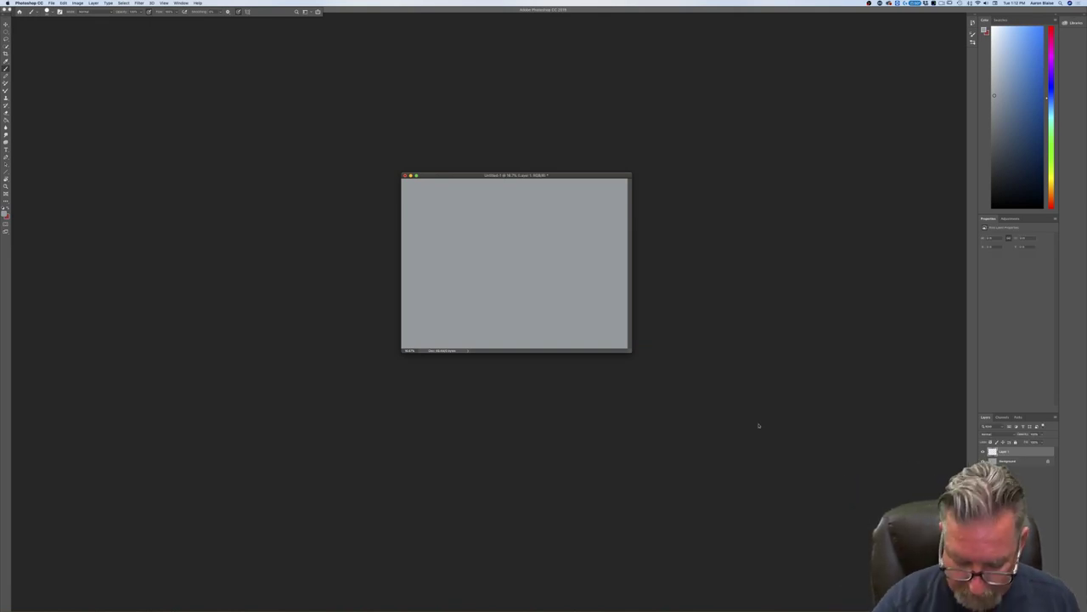
key("super+0")
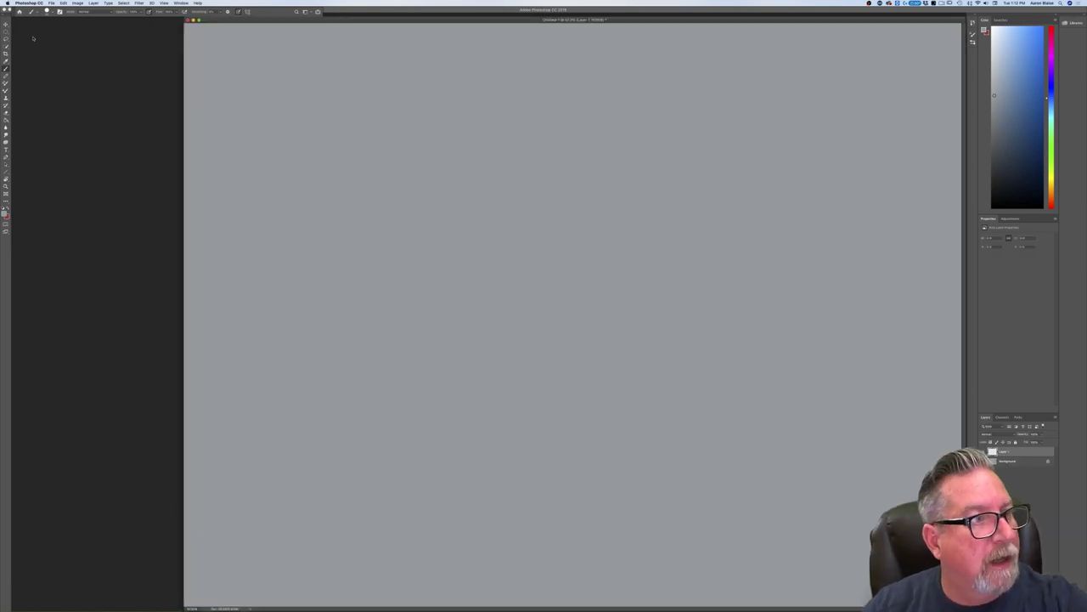
Step: Paint a small hatched swatch in near-black brown at the canvas's upper left with the first brush of the textured set
key("F5")
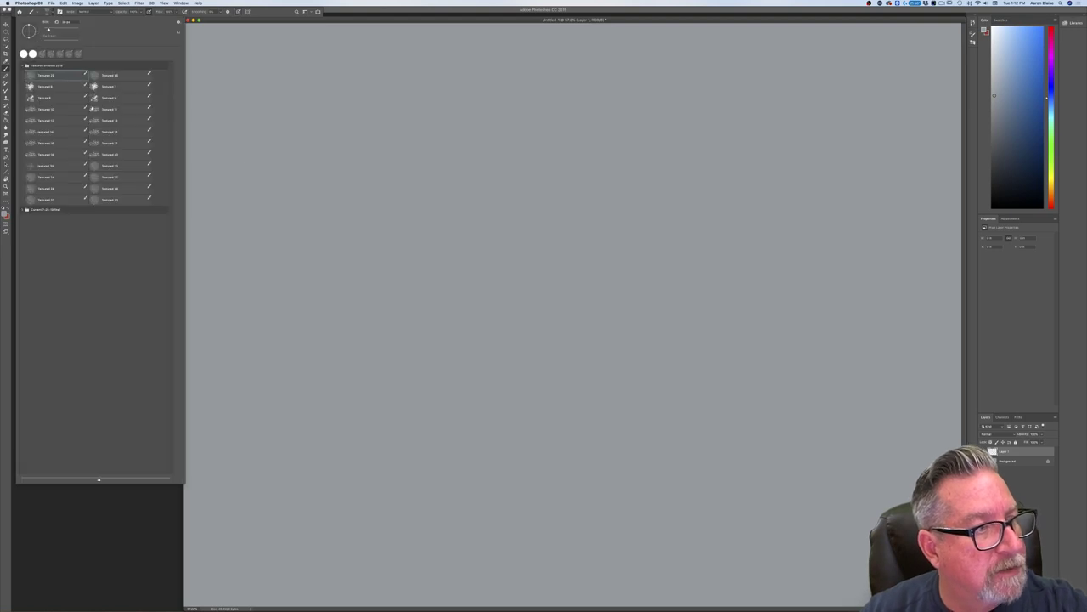
key("F5")
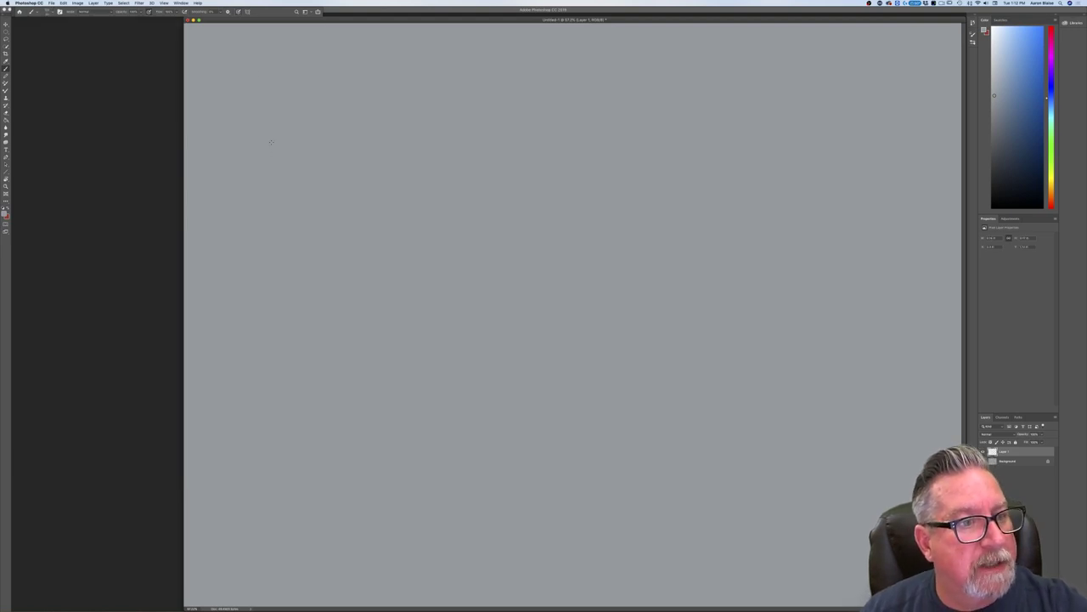
left_click(5, 214)
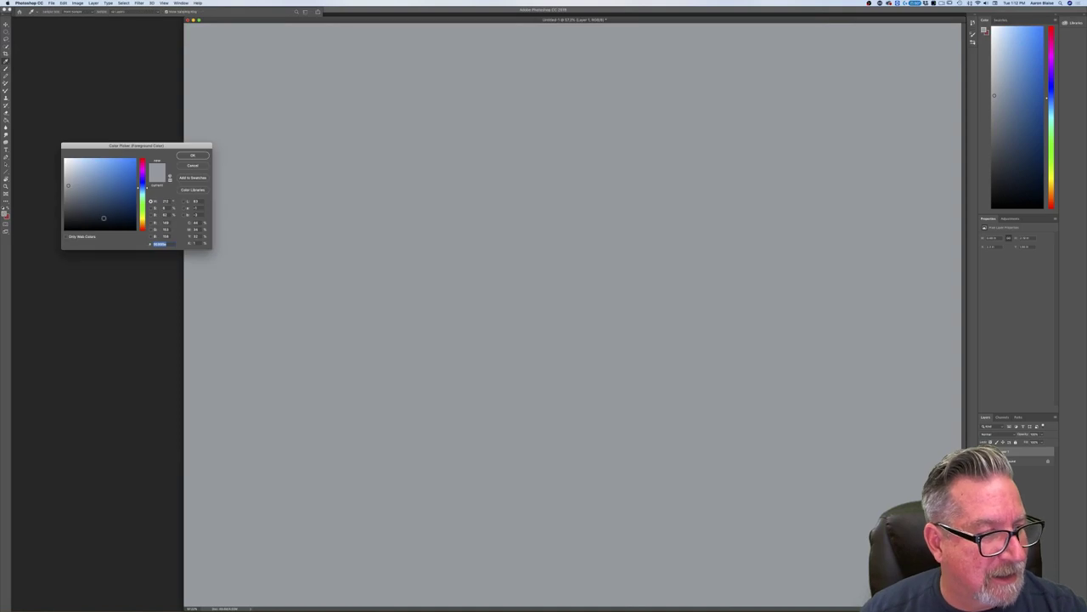
left_click(142, 224)
left_click(91, 222)
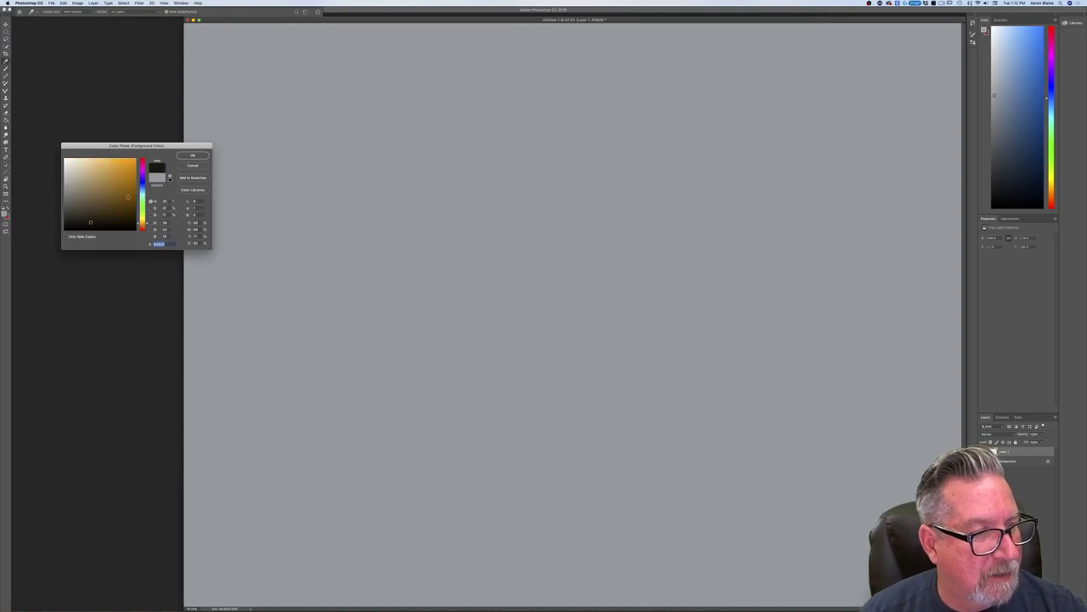
left_click(192, 156)
left_click_drag(244, 52, 252, 170)
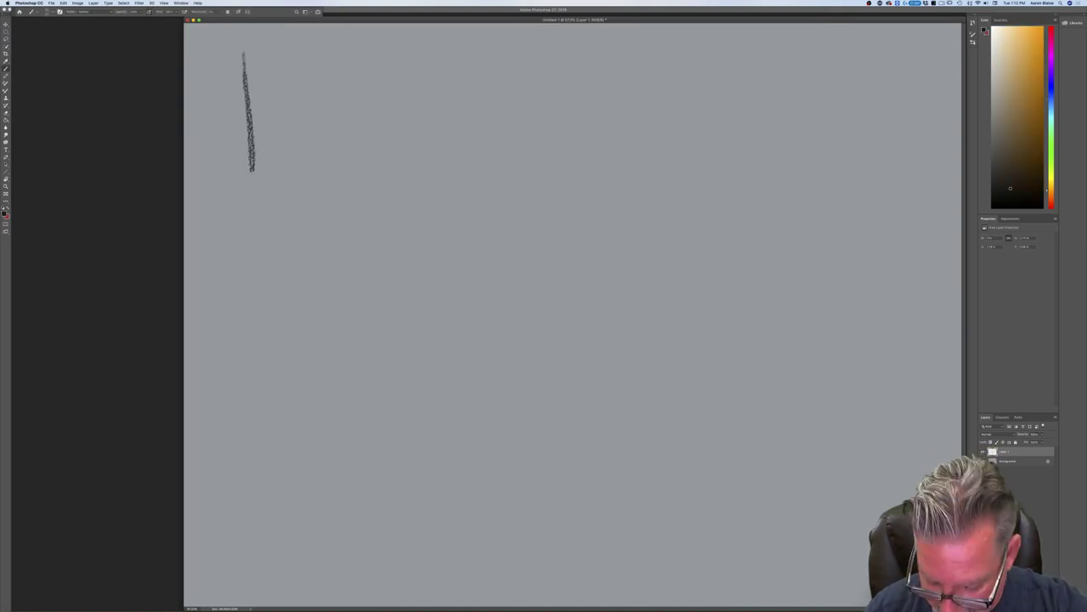
mouse_move(248, 58)
left_mouse_down()
mouse_move(270, 175)
mouse_move(277, 155)
mouse_move(296, 166)
mouse_move(229, 141)
mouse_move(240, 162)
mouse_move(259, 157)
mouse_move(288, 94)
mouse_move(312, 153)
left_mouse_up()
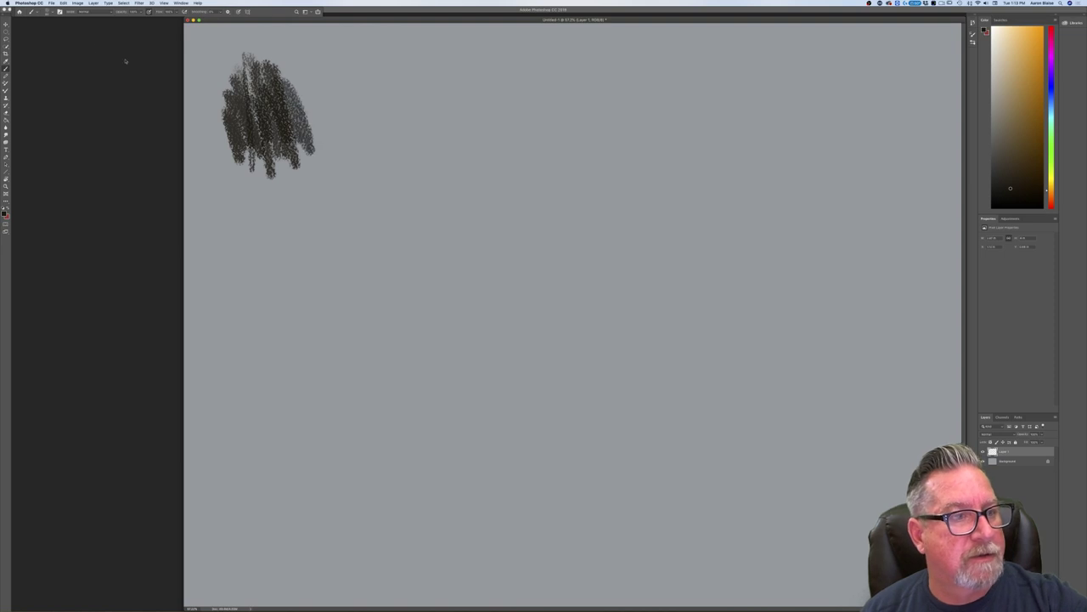
Step: Paint a broad, dense swatch beside the first one with the second textured brush at a much larger size
left_click(45, 14)
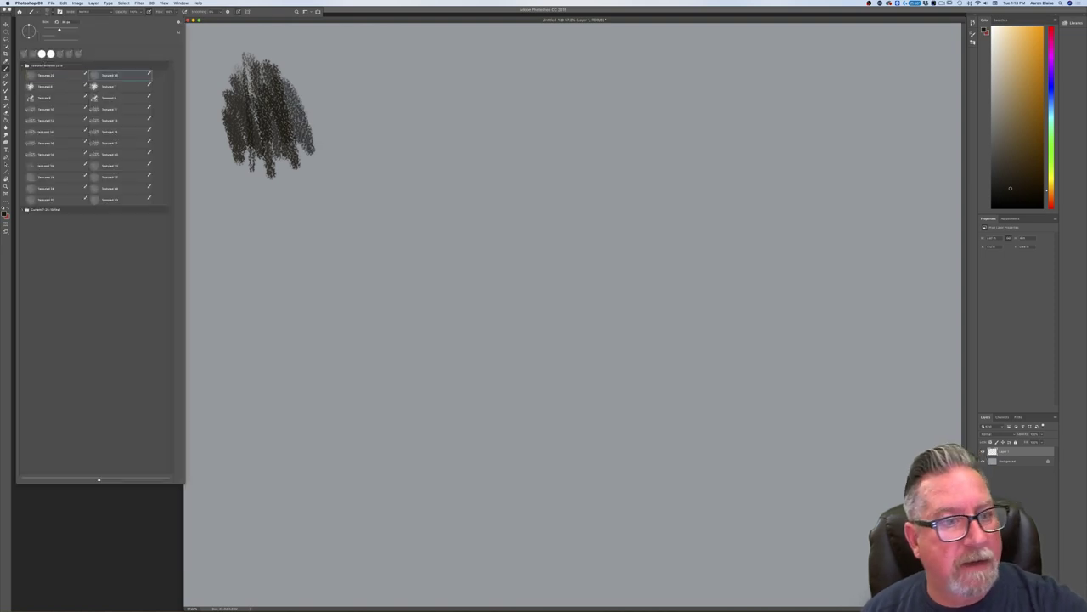
left_click_drag(362, 62, 384, 165)
mouse_move(378, 66)
left_mouse_down()
mouse_move(399, 170)
mouse_move(424, 52)
mouse_move(418, 65)
mouse_move(452, 169)
mouse_move(463, 81)
mouse_move(493, 144)
mouse_move(480, 81)
mouse_move(513, 174)
left_mouse_up()
mouse_move(497, 72)
left_mouse_down()
mouse_move(527, 178)
mouse_move(437, 48)
mouse_move(434, 150)
left_mouse_up()
mouse_move(373, 85)
left_mouse_down()
mouse_move(390, 158)
mouse_move(369, 111)
mouse_move(369, 153)
mouse_move(364, 98)
mouse_move(372, 163)
mouse_move(363, 106)
mouse_move(399, 225)
mouse_move(483, 70)
mouse_move(533, 188)
mouse_move(514, 95)
mouse_move(525, 132)
mouse_move(519, 145)
mouse_move(505, 73)
mouse_move(527, 203)
mouse_move(454, 144)
mouse_move(457, 210)
mouse_move(399, 204)
left_mouse_up()
Step: Paint two speckled swatches in the upper right part of the canvas, one with Textured 6 and one with Textured 7
left_click(49, 12)
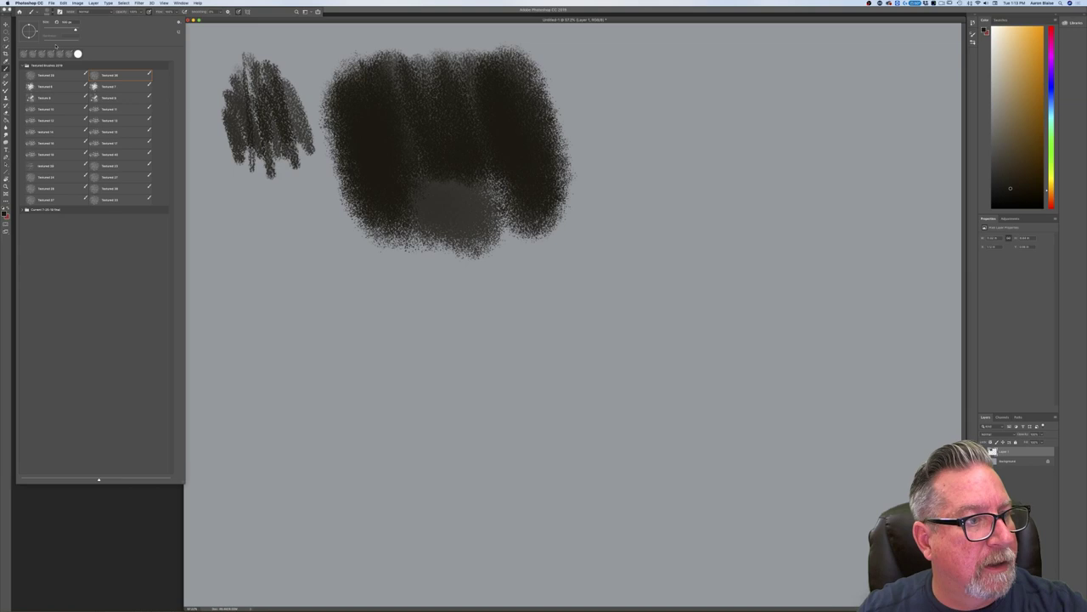
left_click(40, 88)
mouse_move(602, 80)
left_mouse_down()
mouse_move(619, 208)
mouse_move(630, 94)
mouse_move(651, 204)
mouse_move(642, 72)
mouse_move(655, 216)
mouse_move(651, 76)
mouse_move(668, 166)
mouse_move(668, 106)
mouse_move(687, 174)
mouse_move(676, 81)
mouse_move(685, 208)
mouse_move(676, 72)
mouse_move(693, 212)
mouse_move(688, 76)
mouse_move(710, 195)
mouse_move(703, 98)
mouse_move(721, 162)
mouse_move(724, 106)
mouse_move(728, 220)
left_mouse_up()
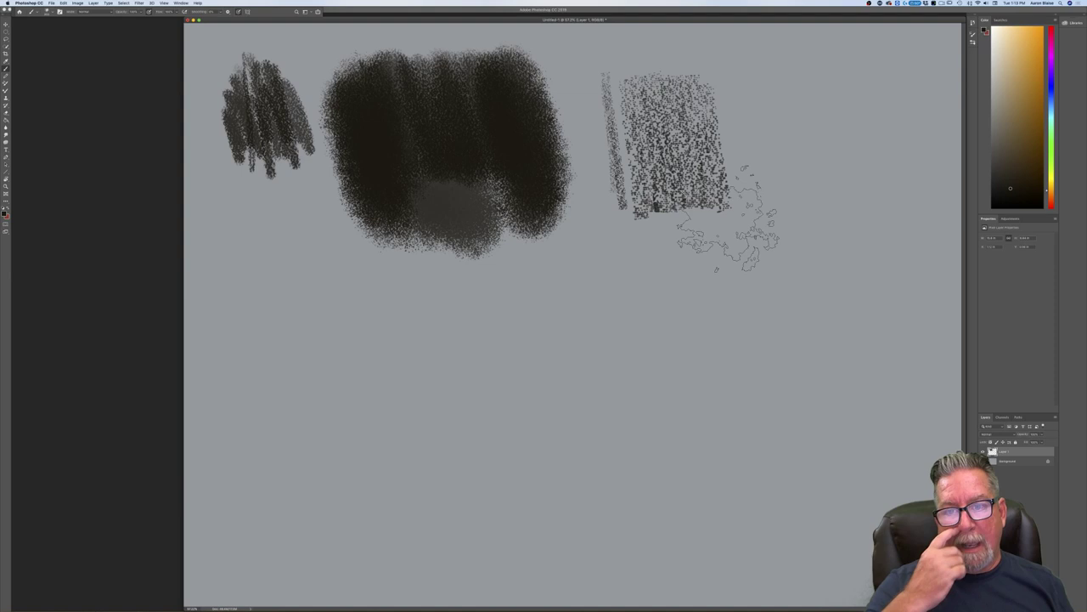
left_click(49, 11)
left_click(112, 86)
mouse_move(801, 272)
left_mouse_down()
mouse_move(798, 146)
mouse_move(813, 268)
mouse_move(824, 220)
mouse_move(845, 195)
mouse_move(846, 272)
mouse_move(865, 123)
mouse_move(873, 242)
left_mouse_up()
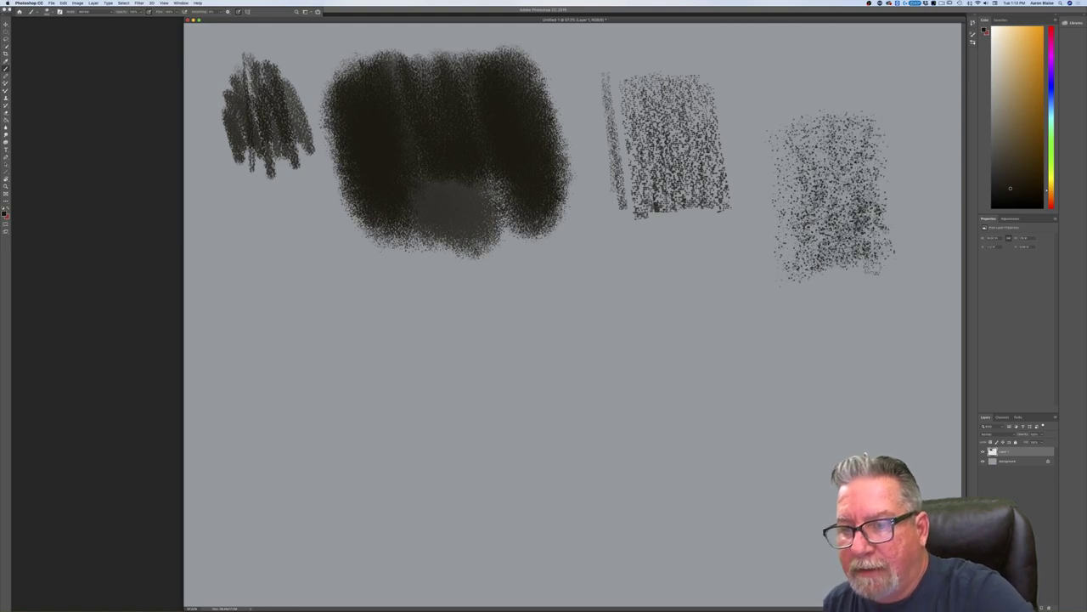
Step: Paint two scattered blotch swatches below the first ones using the next two textured brushes, and undo the stray stroke beneath the second blotch
key("F5")
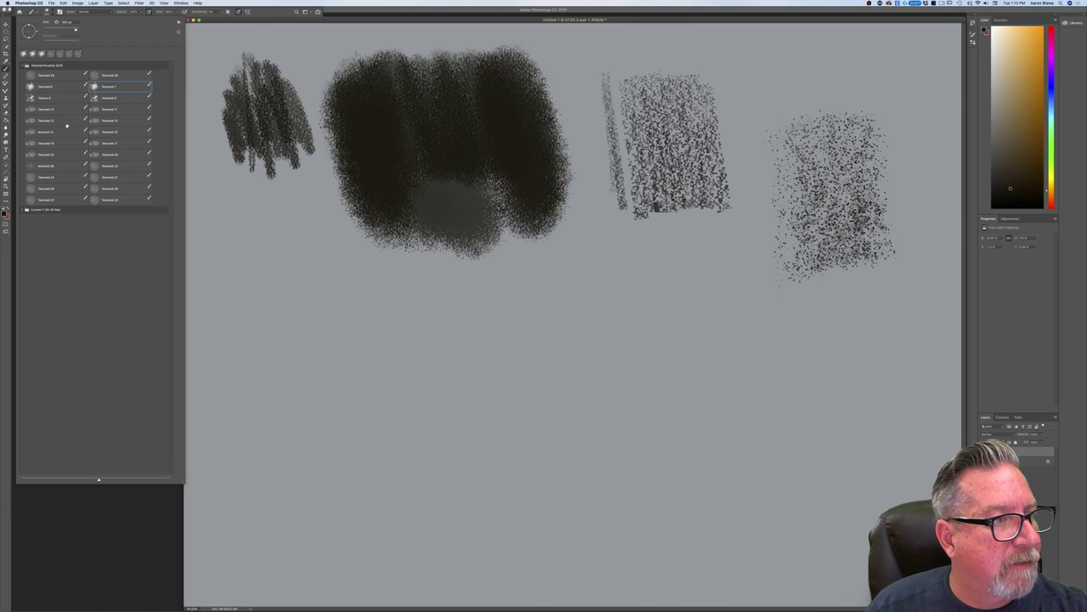
left_click(40, 99)
mouse_move(254, 340)
left_mouse_down()
mouse_move(265, 363)
mouse_move(259, 314)
mouse_move(289, 348)
mouse_move(281, 352)
mouse_move(302, 350)
mouse_move(284, 344)
mouse_move(297, 280)
mouse_move(331, 348)
mouse_move(373, 322)
mouse_move(278, 408)
mouse_move(255, 348)
left_mouse_up()
left_click(42, 12)
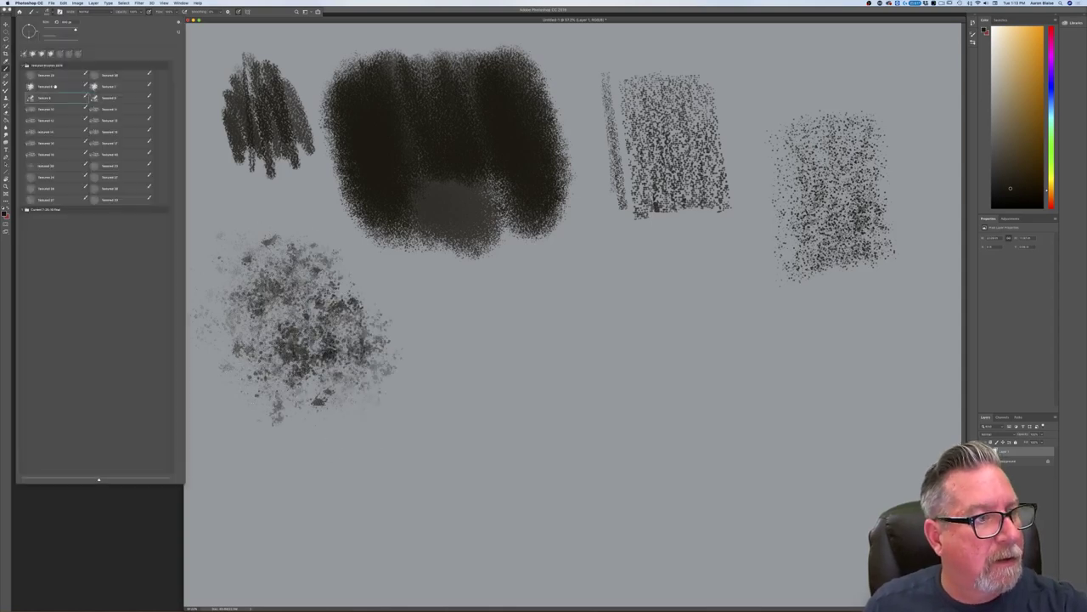
left_click(114, 99)
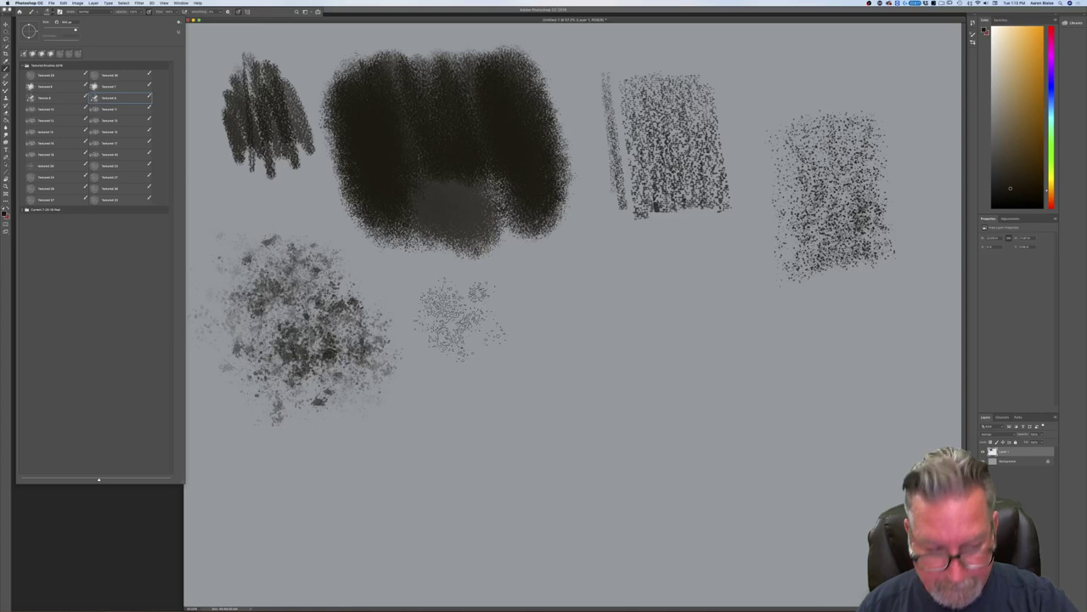
mouse_move(413, 304)
left_mouse_down()
mouse_move(482, 282)
mouse_move(464, 359)
mouse_move(484, 285)
mouse_move(535, 374)
mouse_move(480, 425)
mouse_move(496, 455)
left_mouse_up()
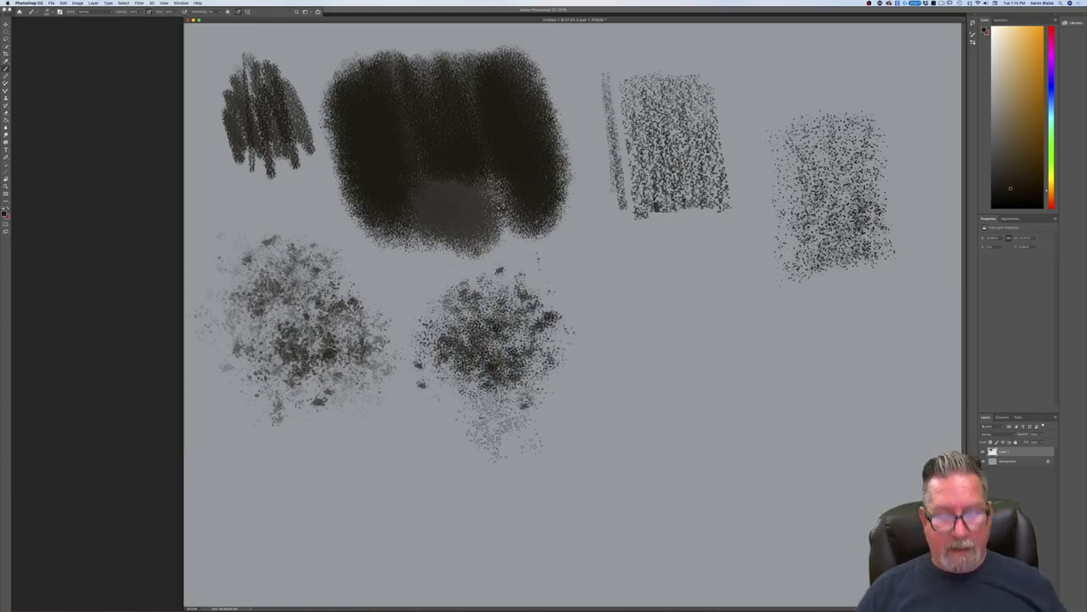
key("super+minus")
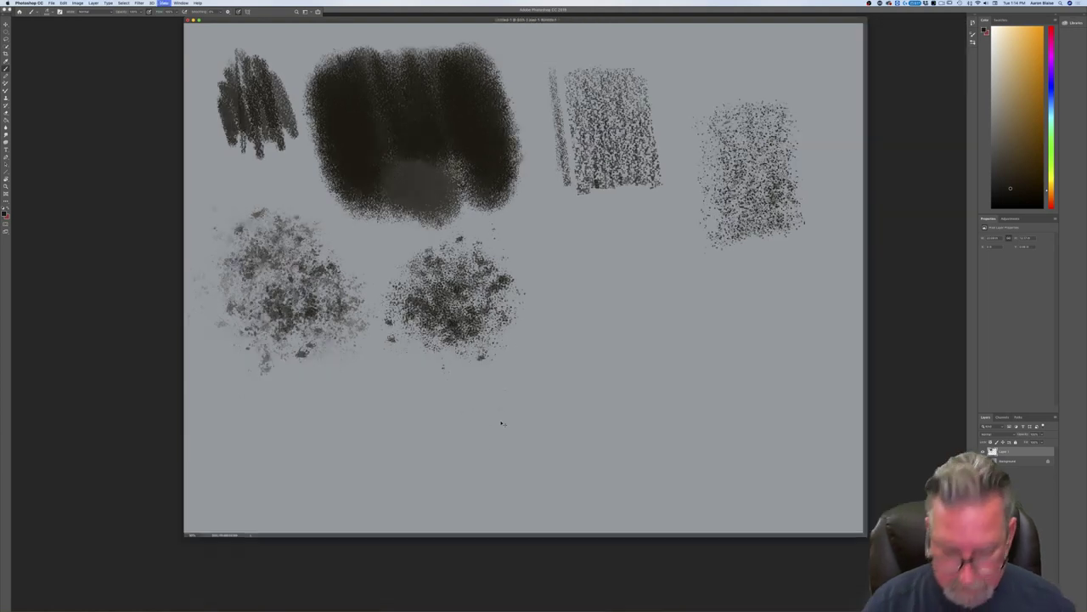
key("super+z")
Step: Build up a cross-hatched swatch with Textured 10 to the right of the two scattered blotches, using repeated vertical strokes
left_click(49, 12)
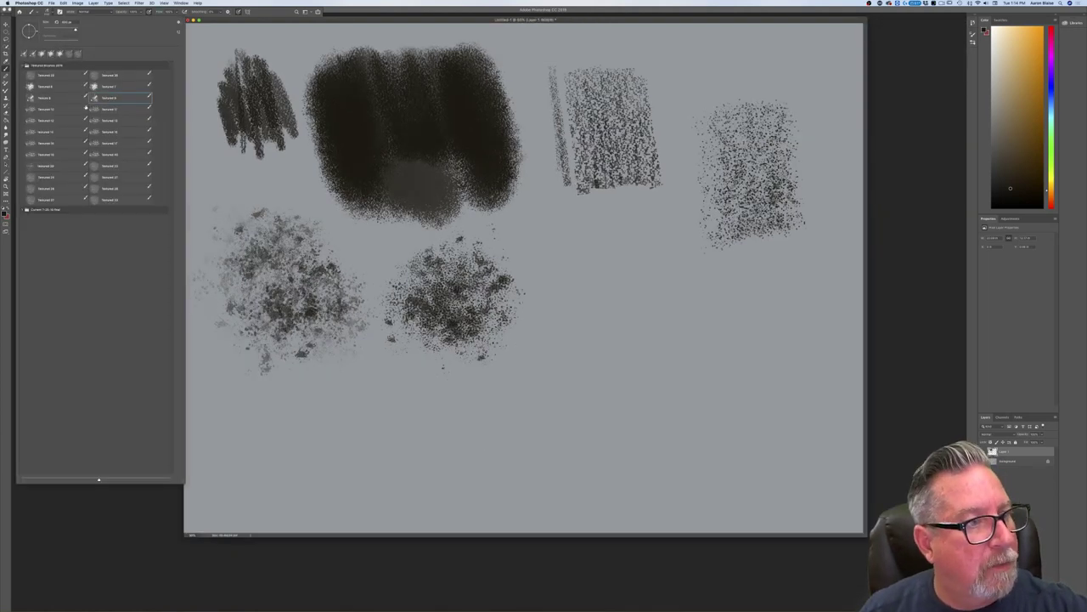
left_click(48, 112)
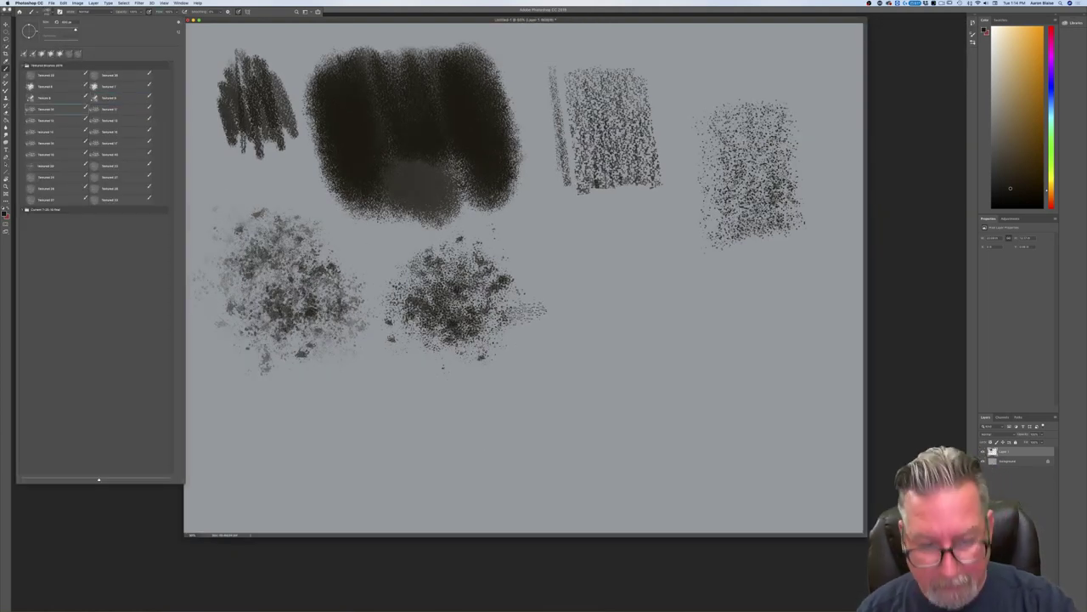
mouse_move(577, 256)
left_mouse_down()
mouse_move(581, 348)
mouse_move(623, 348)
mouse_move(565, 314)
mouse_move(548, 335)
mouse_move(578, 373)
mouse_move(633, 344)
mouse_move(665, 362)
left_mouse_up()
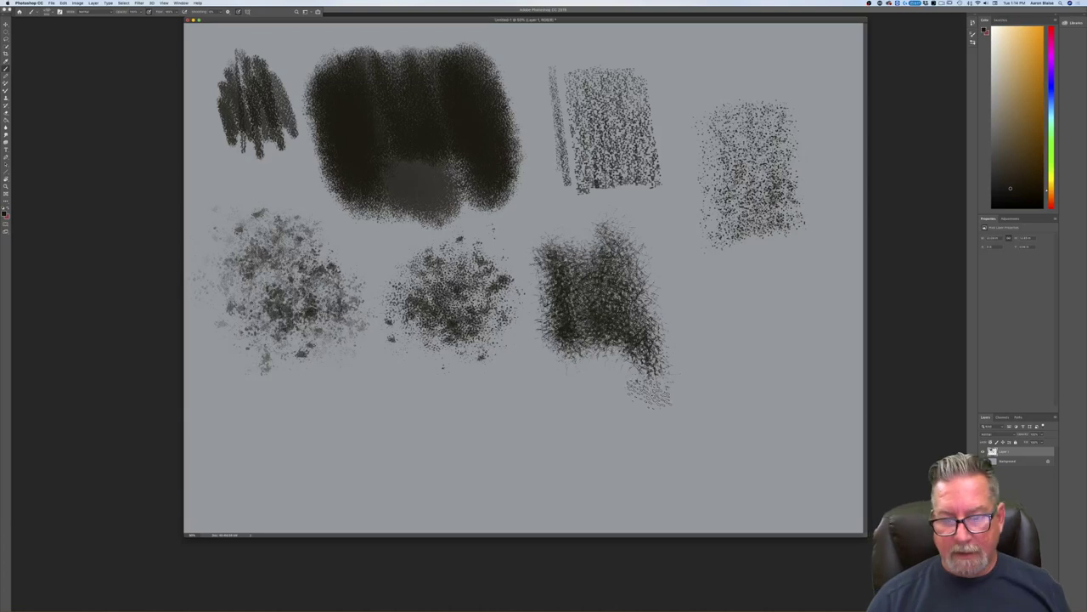
key("super+equal")
key("super+equal")
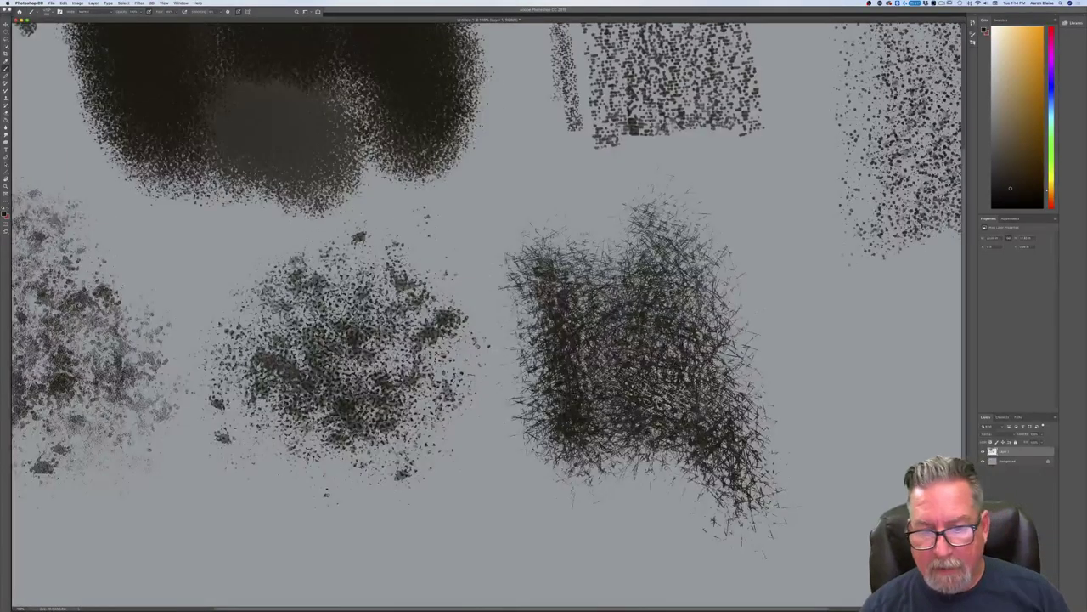
left_click_drag(738, 207, 758, 450)
left_click_drag(628, 222, 662, 446)
left_click_drag(578, 280, 603, 424)
left_click_drag(552, 254, 582, 446)
left_click_drag(514, 271, 548, 467)
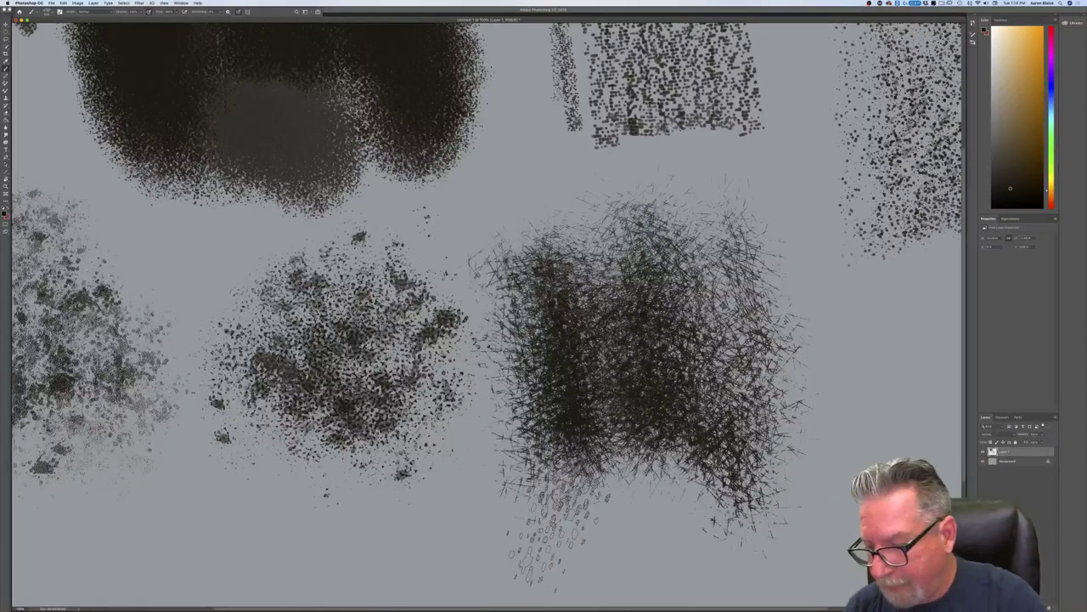
Step: Delete the layer holding the test swatches and replace it with a new empty layer
key("super+z")
key("super+a")
key("BackSpace")
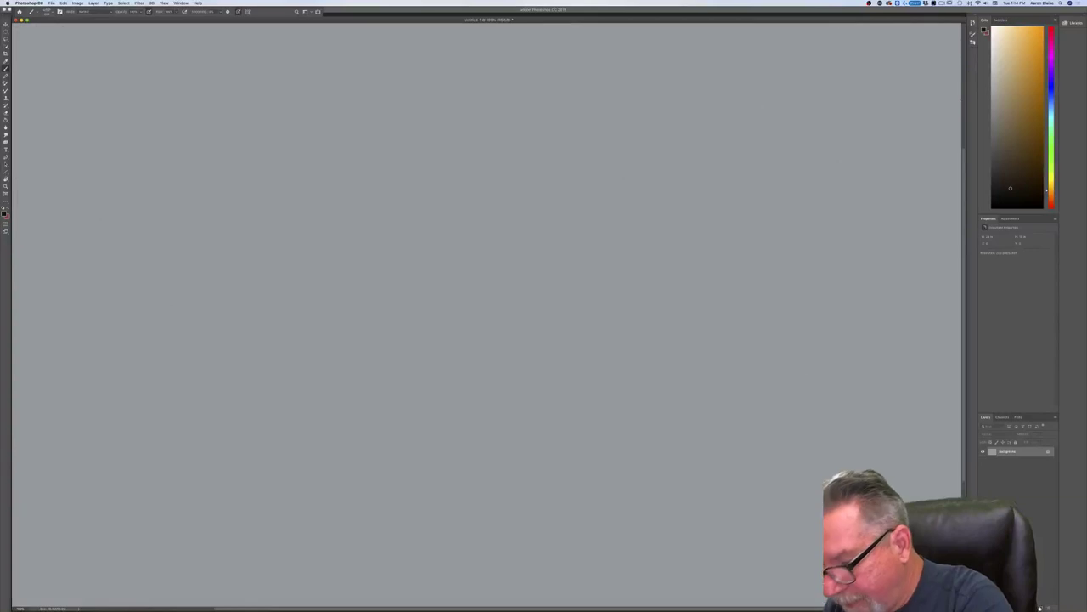
Step: Reduce the size of the Textured 11 brush and paint a light and a dense swatch at the canvas's upper left
left_click(46, 13)
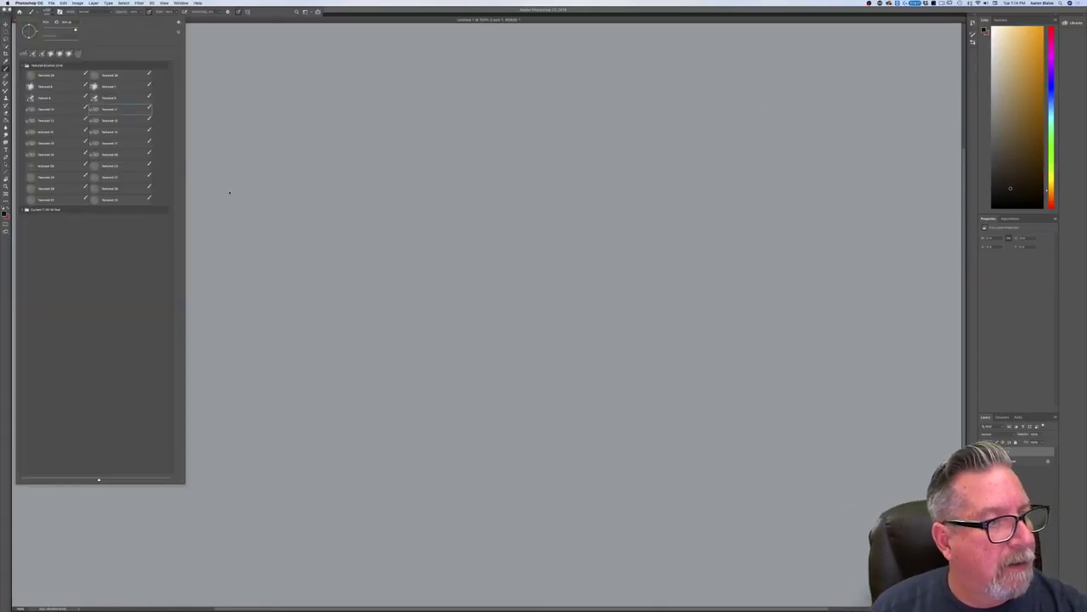
key("Return")
key("bracketleft")
key("bracketleft")
key("bracketleft")
key("bracketleft")
mouse_move(272, 153)
left_mouse_down()
mouse_move(289, 238)
mouse_move(204, 128)
mouse_move(136, 153)
mouse_move(196, 289)
left_mouse_up()
mouse_move(119, 161)
left_mouse_down()
mouse_move(166, 272)
mouse_move(148, 248)
left_mouse_up()
Step: Paint a dense patch and a lighter patch with Textured 12 at the upper middle of the canvas
left_click(47, 12)
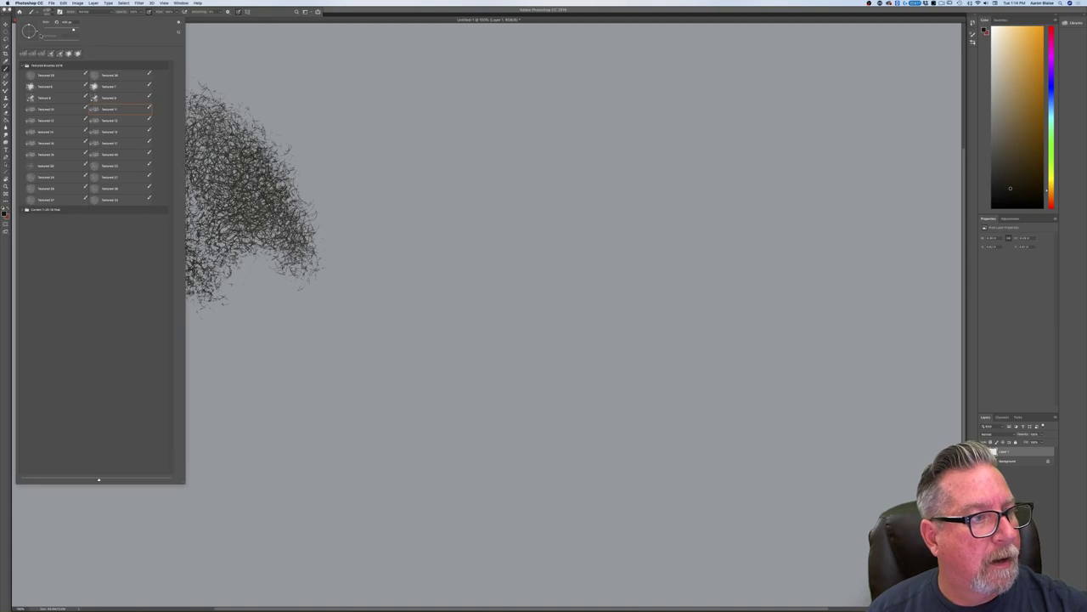
key("Return")
mouse_move(381, 200)
left_mouse_down()
mouse_move(357, 103)
mouse_move(437, 213)
left_mouse_up()
mouse_move(446, 77)
left_mouse_down()
mouse_move(501, 204)
mouse_move(518, 85)
mouse_move(560, 229)
mouse_move(539, 118)
mouse_move(599, 203)
left_mouse_up()
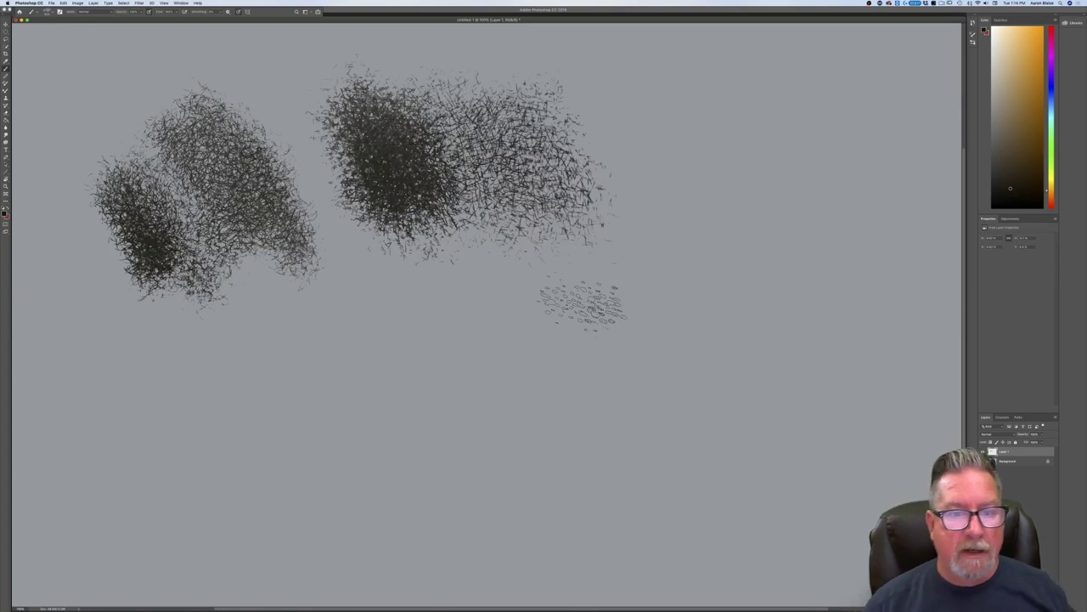
Step: Paint a large swatch of long, crack-like lines with Textured 13 at the canvas's upper right
left_click(42, 14)
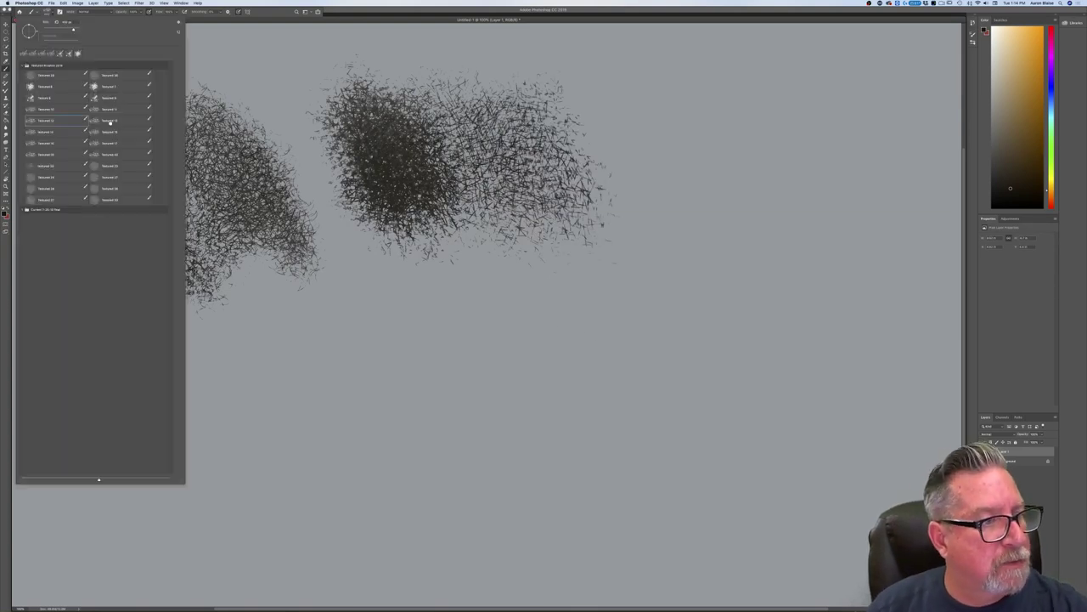
mouse_move(673, 107)
left_mouse_down()
mouse_move(715, 247)
mouse_move(771, 281)
mouse_move(815, 250)
mouse_move(850, 253)
mouse_move(868, 276)
mouse_move(861, 260)
mouse_move(682, 272)
mouse_move(680, 243)
mouse_move(702, 235)
left_mouse_up()
left_click_drag(679, 315, 819, 391)
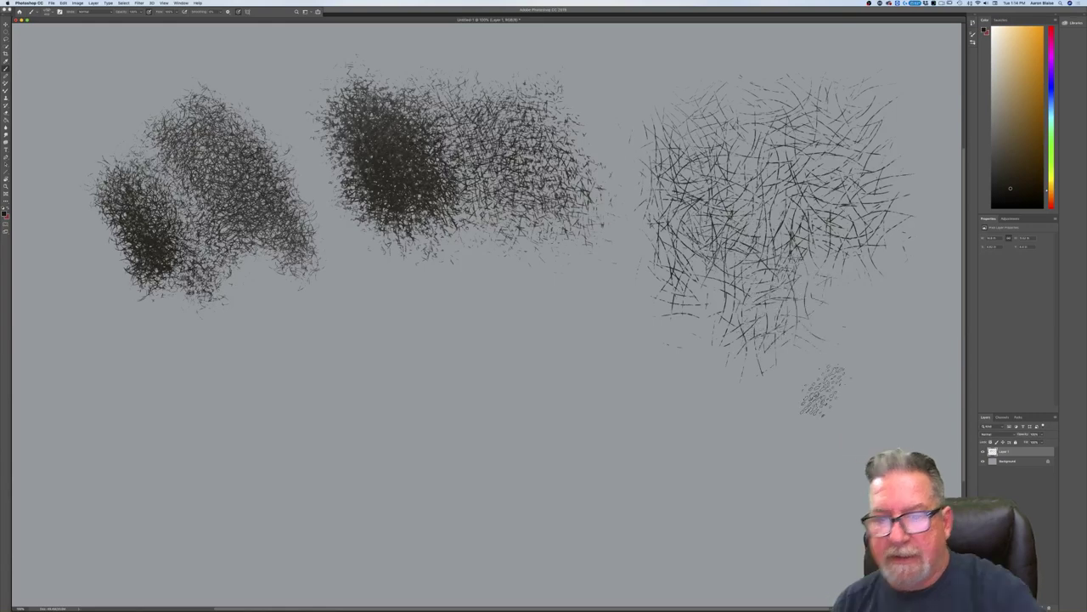
key("ctrl+z")
Step: Paint a speckled swatch with light and dense areas at the canvas's lower left using the next textured brush
left_click(47, 11)
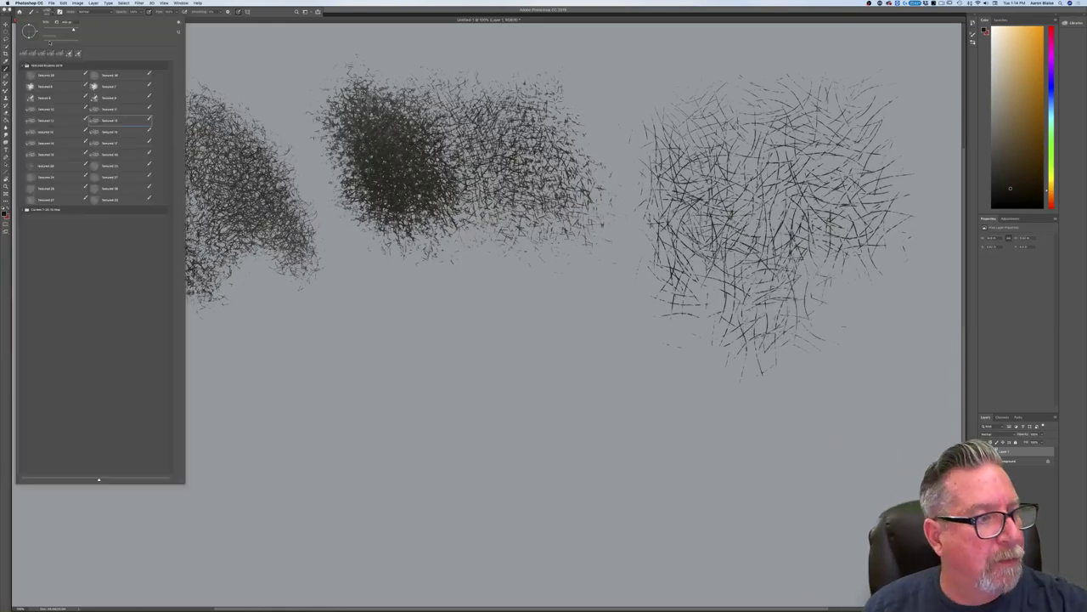
mouse_move(277, 352)
left_mouse_down()
mouse_move(272, 441)
mouse_move(247, 332)
mouse_move(259, 446)
mouse_move(223, 357)
left_mouse_up()
mouse_move(233, 425)
left_mouse_down()
mouse_move(178, 365)
mouse_move(167, 463)
left_mouse_up()
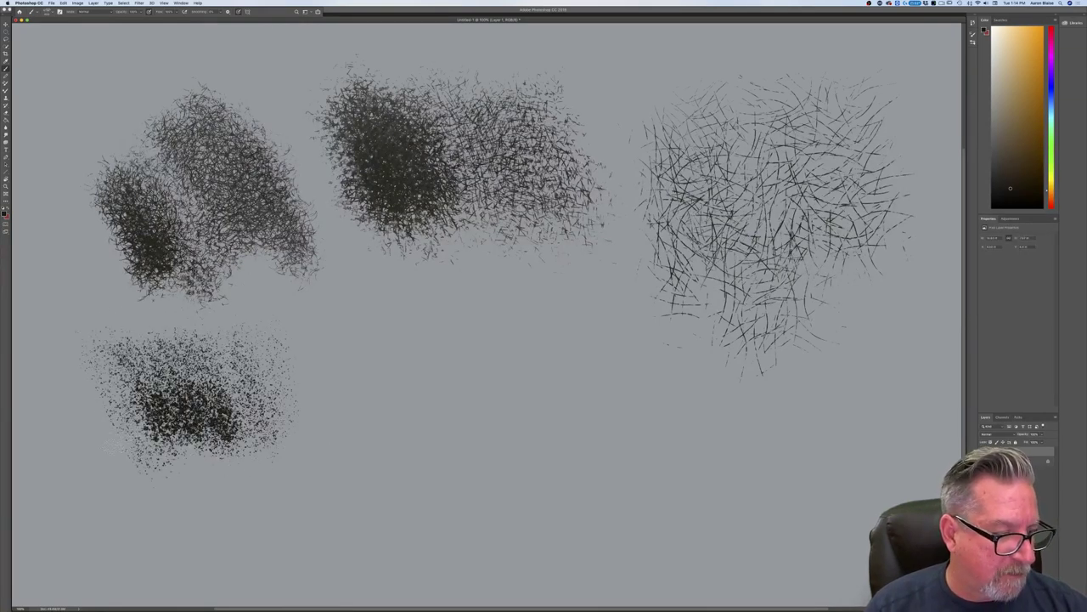
mouse_move(144, 340)
left_mouse_down()
mouse_move(195, 344)
mouse_move(174, 480)
mouse_move(34, 476)
left_mouse_up()
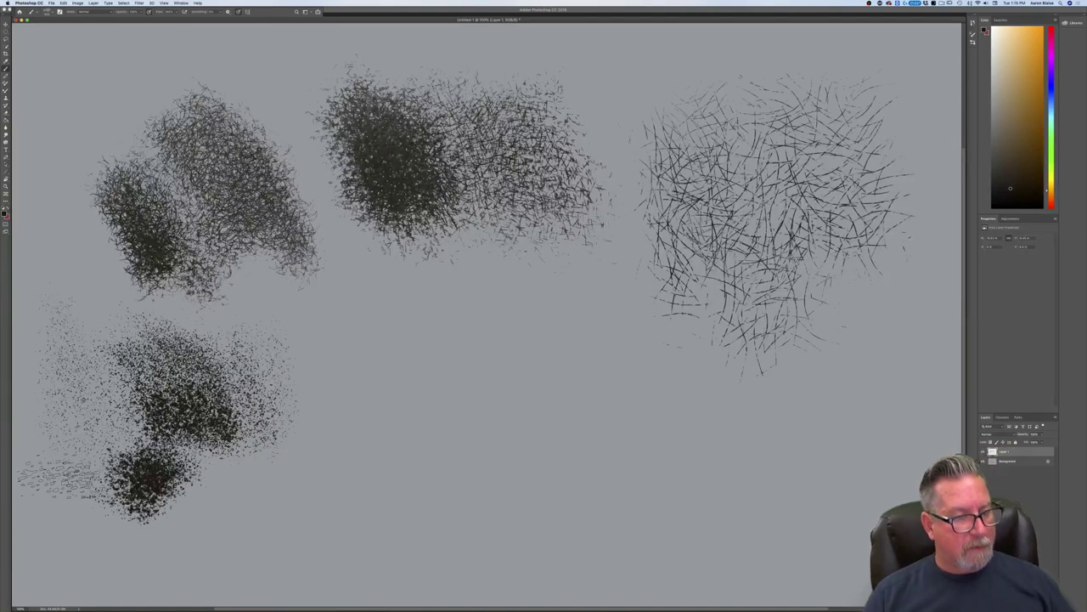
Step: Paint a speckled swatch at the centre of the canvas with Textured 15, including a dense strip and lighter strokes
right_click(97, 480)
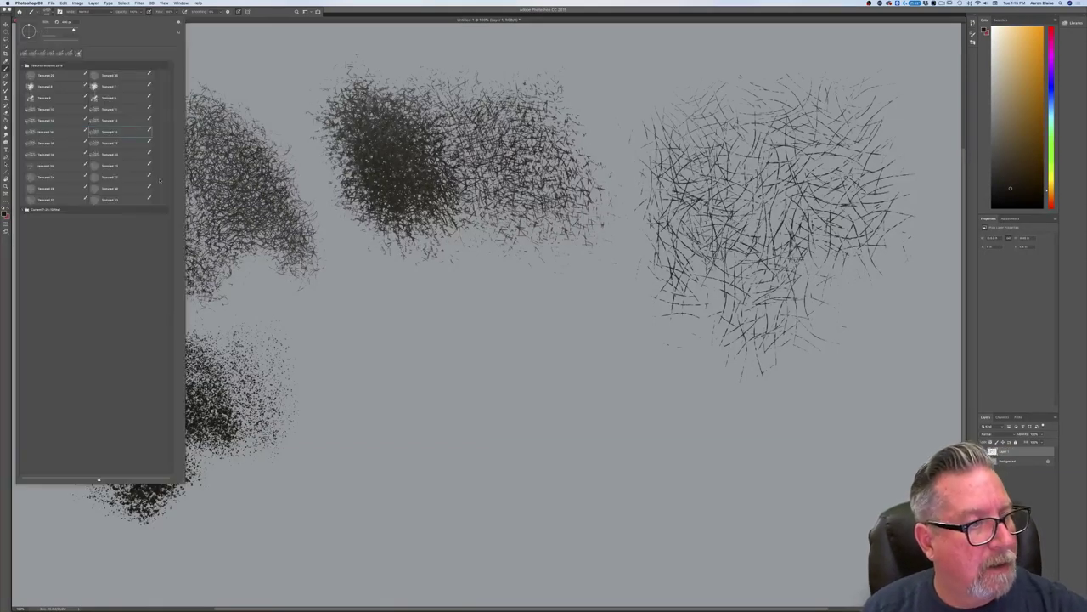
mouse_move(380, 394)
left_mouse_down()
mouse_move(361, 344)
mouse_move(395, 404)
mouse_move(361, 305)
mouse_move(429, 425)
mouse_move(400, 306)
mouse_move(437, 374)
mouse_move(395, 267)
mouse_move(459, 408)
left_mouse_up()
mouse_move(463, 327)
left_mouse_down()
mouse_move(544, 463)
mouse_move(463, 310)
mouse_move(527, 416)
mouse_move(582, 463)
left_mouse_up()
key("ctrl+z")
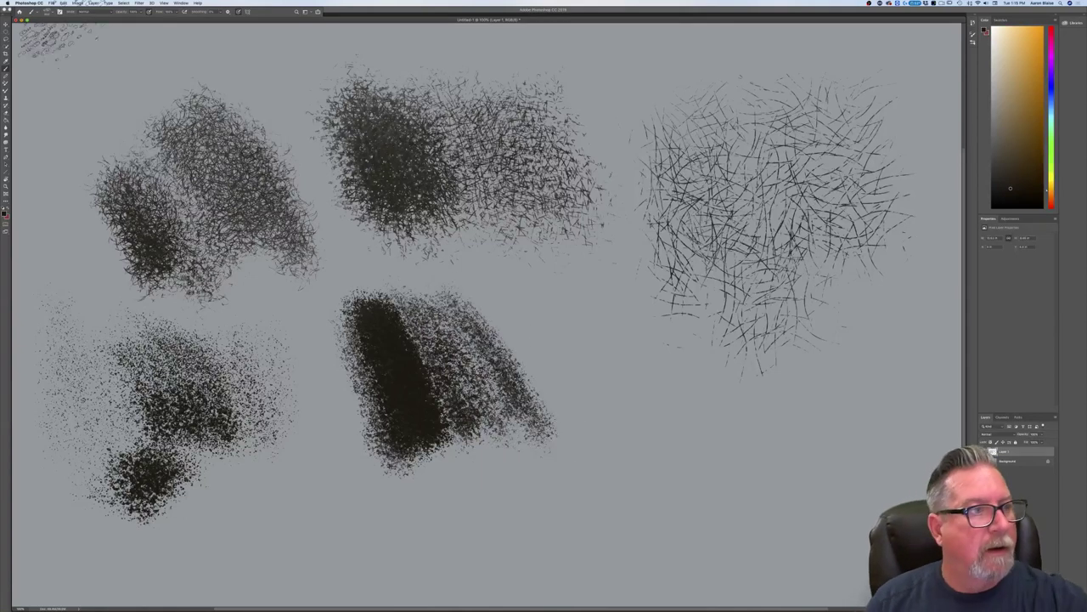
Step: Paint a long crosshatched swatch with light and dense areas across the lower right of the canvas with Textured 16
left_click(40, 11)
left_click(109, 189)
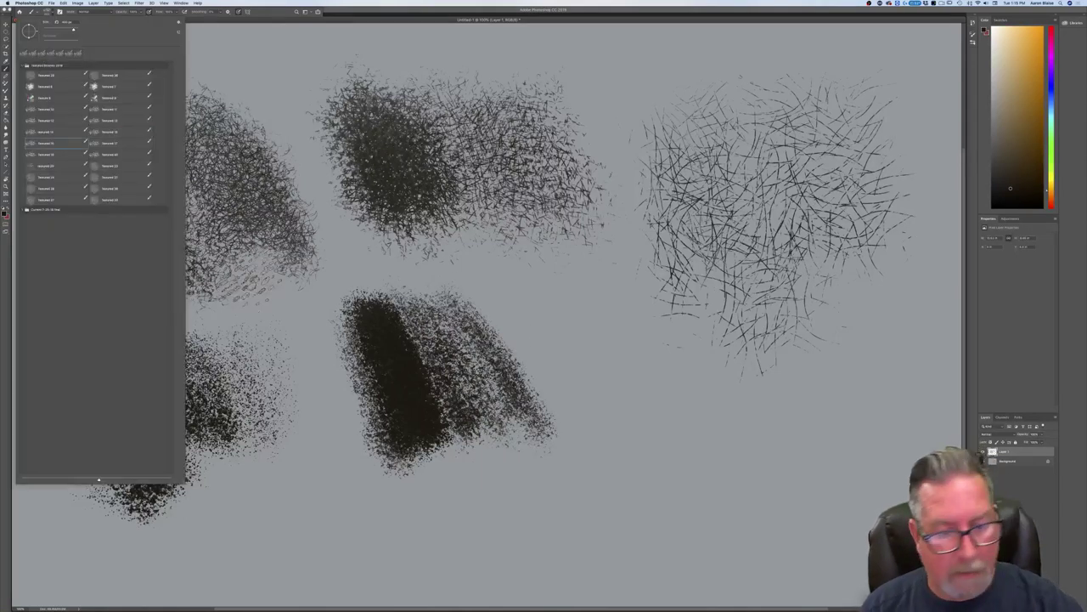
mouse_move(599, 484)
left_mouse_down()
mouse_move(598, 353)
mouse_move(650, 433)
mouse_move(667, 386)
mouse_move(705, 488)
mouse_move(671, 349)
mouse_move(701, 518)
mouse_move(675, 357)
mouse_move(735, 505)
mouse_move(717, 369)
mouse_move(743, 509)
mouse_move(756, 399)
mouse_move(786, 480)
mouse_move(781, 416)
mouse_move(803, 509)
mouse_move(824, 424)
mouse_move(837, 510)
mouse_move(837, 450)
mouse_move(849, 459)
mouse_move(854, 399)
mouse_move(858, 424)
mouse_move(850, 374)
mouse_move(879, 459)
left_mouse_up()
mouse_move(614, 476)
left_mouse_down()
mouse_move(605, 544)
mouse_move(565, 501)
mouse_move(531, 530)
mouse_move(475, 514)
mouse_move(416, 544)
mouse_move(374, 492)
mouse_move(387, 594)
left_mouse_up()
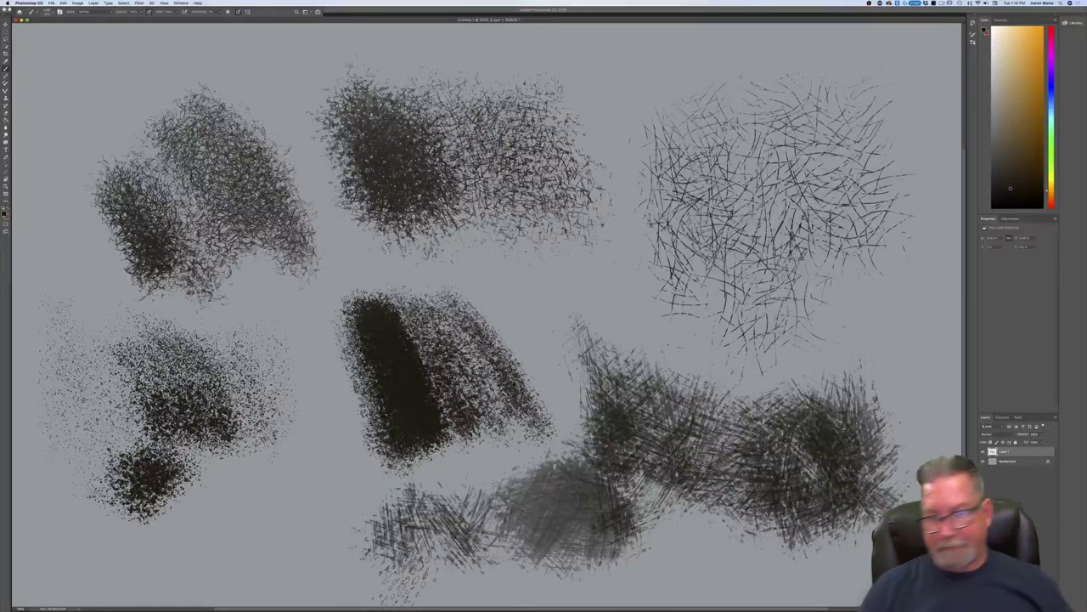
Step: Hide the swatch layer, add a new layer above it and choose the Textured 17 brush
left_click(983, 451)
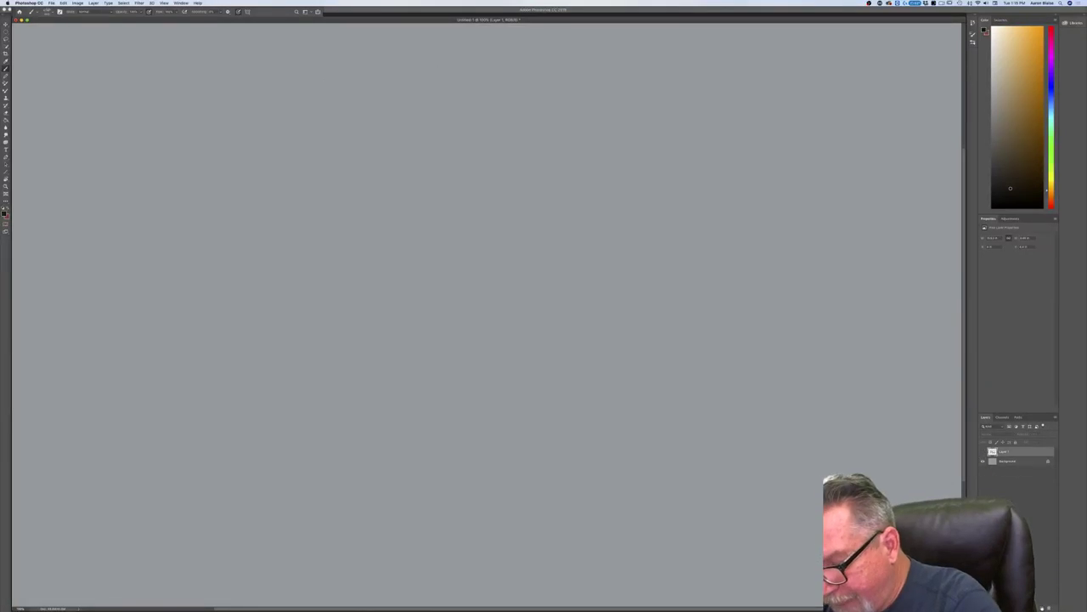
left_click(47, 11)
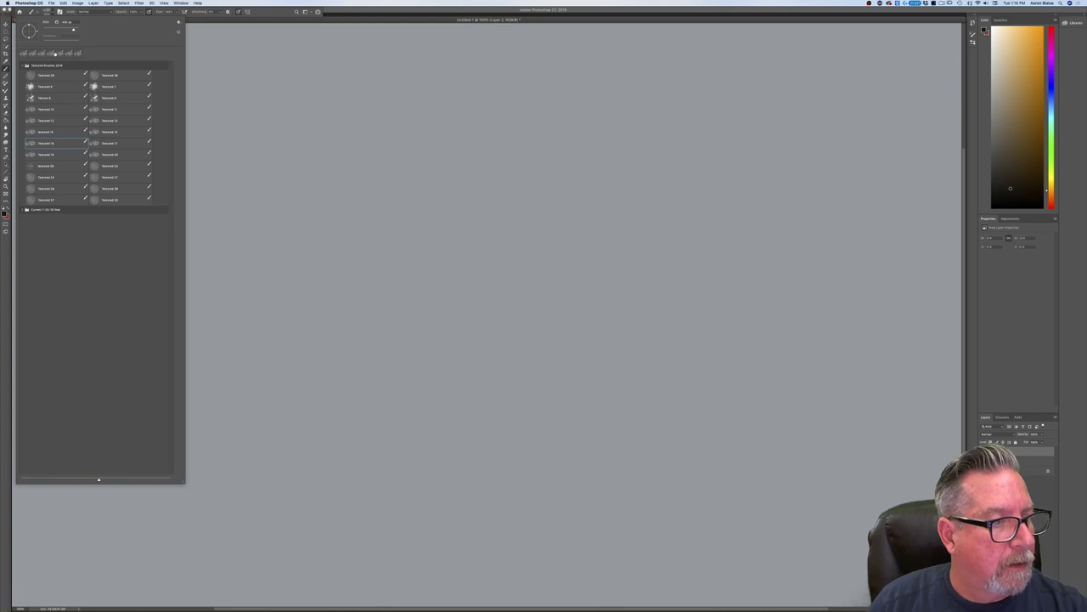
left_click(108, 148)
Step: Paint a row of thin needle-like and thick leafy vertical strokes across the upper part of the canvas
mouse_move(297, 94)
left_mouse_down()
mouse_move(316, 204)
mouse_move(288, 167)
left_mouse_up()
left_click_drag(290, 209, 293, 219)
left_click_drag(241, 79, 277, 214)
mouse_move(139, 65)
left_mouse_down()
mouse_move(157, 323)
mouse_move(136, 297)
left_mouse_up()
left_click_drag(194, 54, 211, 361)
left_click_drag(354, 68, 362, 452)
left_click_drag(364, 95, 380, 344)
left_click_drag(395, 79, 397, 297)
left_click_drag(458, 119, 458, 387)
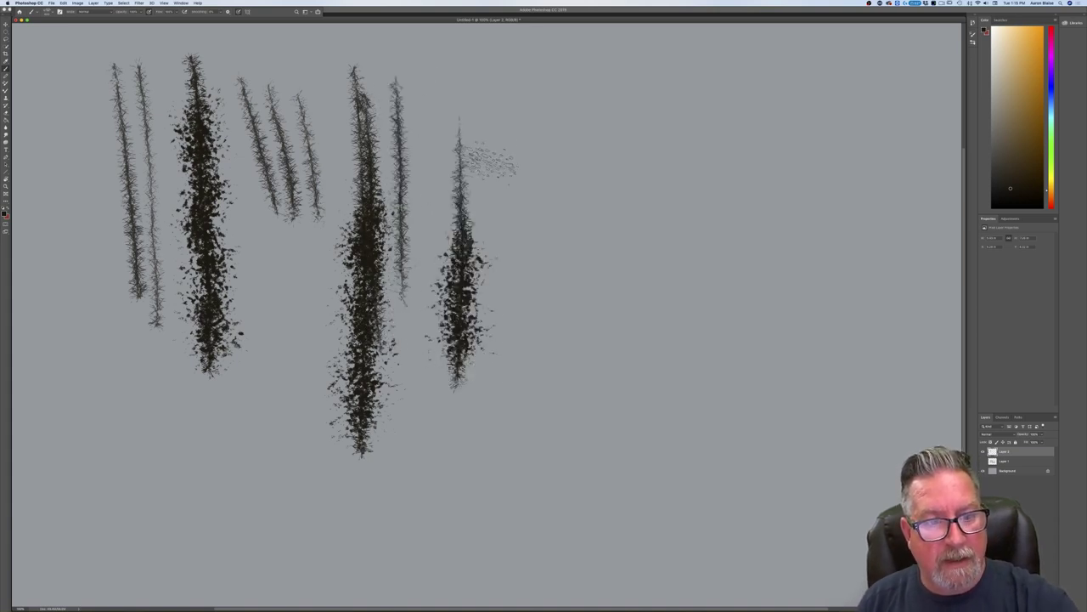
Step: Paint angled upper branches along both sides of the rightmost vertical stroke to form a conifer's crown
left_click_drag(489, 140, 463, 238)
left_click_drag(429, 163, 458, 255)
left_click_drag(476, 293, 520, 202)
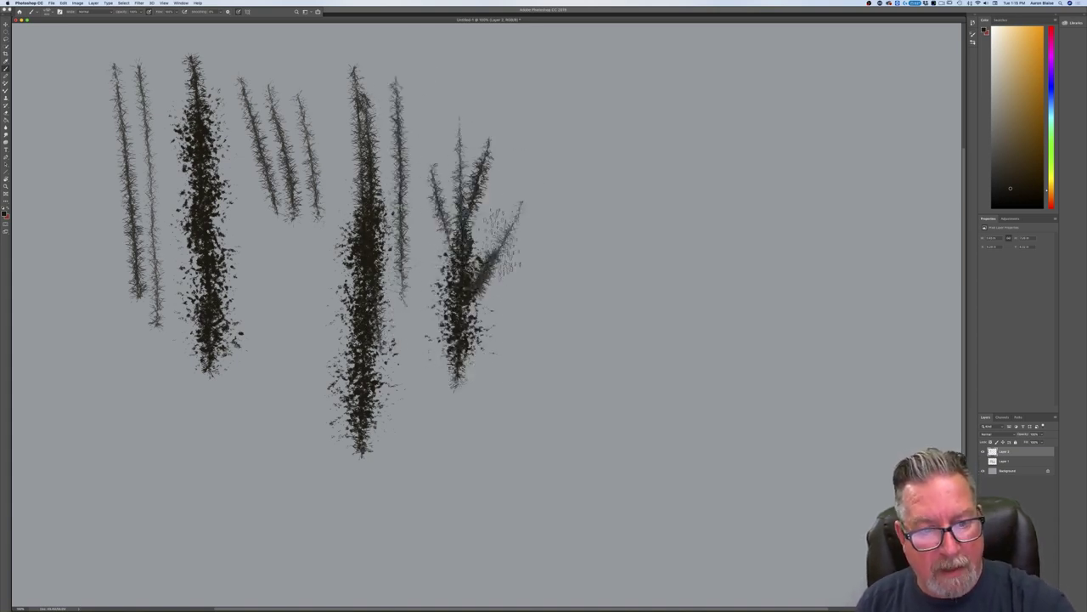
mouse_move(455, 407)
left_mouse_down()
mouse_move(418, 320)
mouse_move(429, 277)
left_mouse_up()
left_click_drag(505, 280, 466, 365)
left_click_drag(497, 311, 446, 391)
mouse_move(493, 340)
left_mouse_down()
mouse_move(457, 412)
mouse_move(432, 374)
left_mouse_up()
Step: Paint wider, spreading branches below the crown to build the conifer's middle section
mouse_move(456, 411)
left_mouse_down()
mouse_move(423, 357)
mouse_move(531, 361)
mouse_move(556, 384)
mouse_move(583, 383)
left_mouse_up()
mouse_move(497, 409)
left_mouse_down()
mouse_move(594, 442)
mouse_move(518, 446)
mouse_move(425, 412)
mouse_move(374, 327)
left_mouse_up()
mouse_move(408, 399)
left_mouse_down()
mouse_move(302, 340)
mouse_move(276, 349)
left_mouse_up()
mouse_move(399, 361)
left_mouse_down()
mouse_move(319, 433)
mouse_move(441, 424)
mouse_move(327, 463)
left_mouse_up()
mouse_move(437, 437)
left_mouse_down()
mouse_move(497, 467)
mouse_move(446, 484)
mouse_move(454, 501)
left_mouse_up()
mouse_move(480, 450)
left_mouse_down()
mouse_move(544, 474)
mouse_move(446, 497)
mouse_move(389, 488)
left_mouse_up()
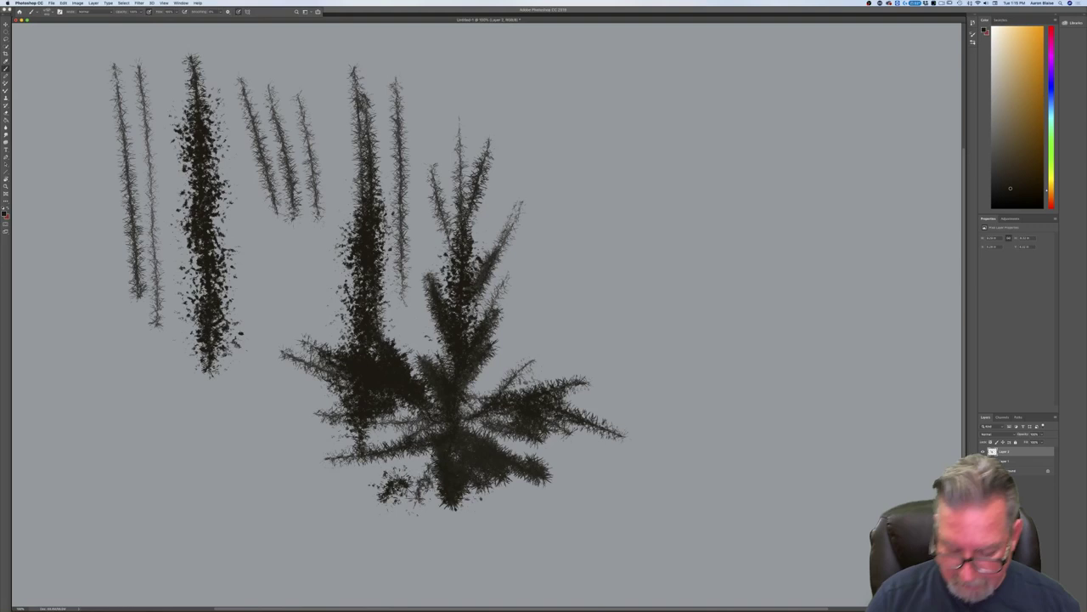
Step: Inspect the needle texture up close and paint another tier of branches beneath the conifer's middle section
key("super+plus")
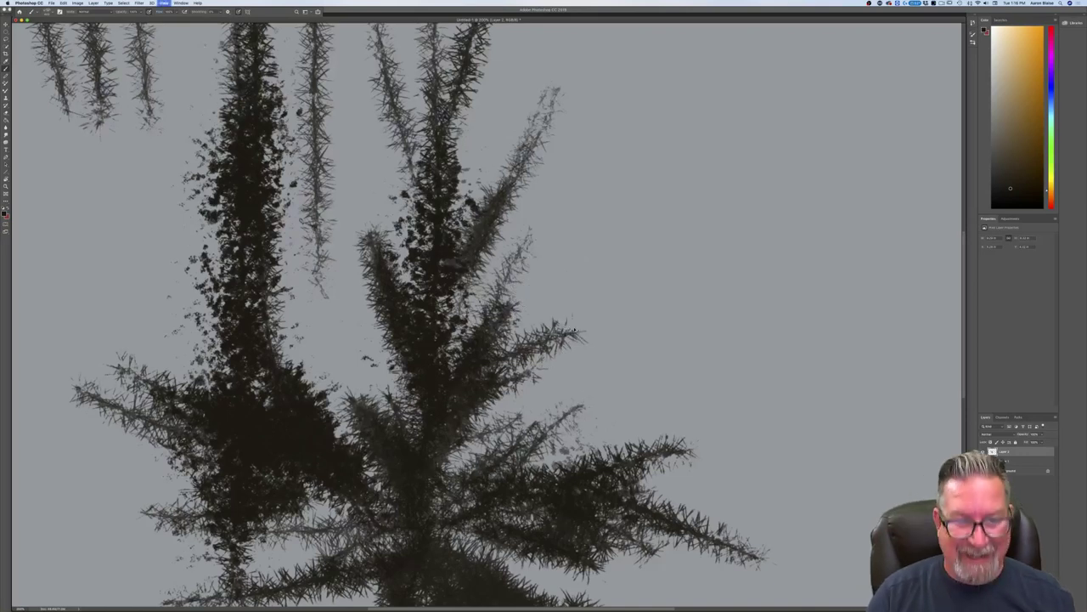
key("super+minus")
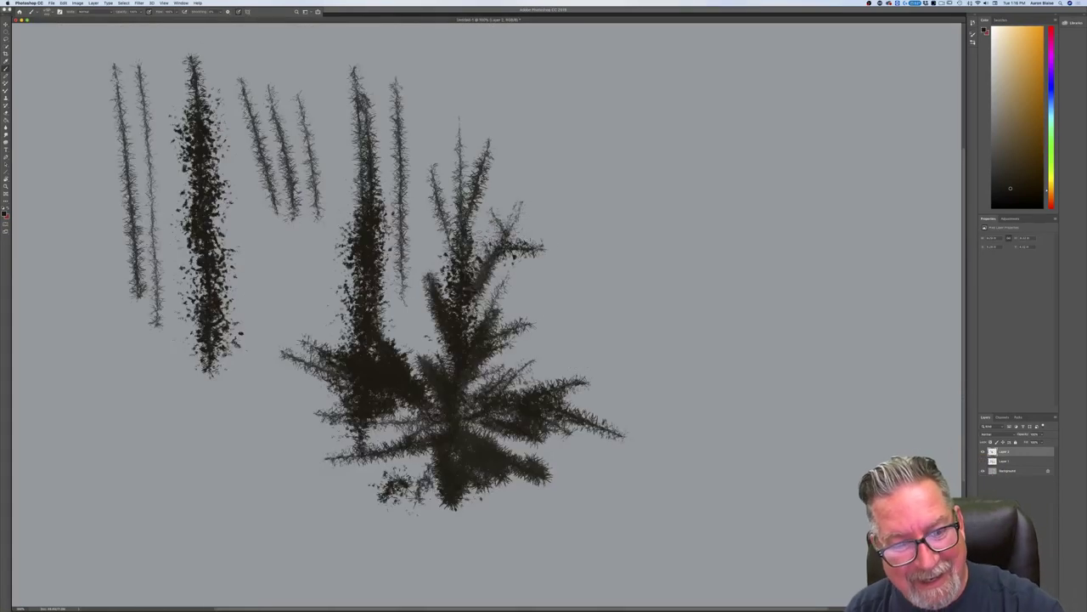
mouse_move(463, 476)
left_mouse_down()
mouse_move(472, 531)
mouse_move(458, 535)
mouse_move(467, 472)
mouse_move(501, 501)
mouse_move(560, 502)
mouse_move(454, 472)
mouse_move(408, 527)
mouse_move(344, 503)
left_mouse_up()
mouse_move(429, 516)
left_mouse_down()
mouse_move(382, 556)
mouse_move(476, 571)
left_mouse_up()
mouse_move(458, 535)
left_mouse_down()
mouse_move(516, 561)
mouse_move(431, 525)
left_mouse_up()
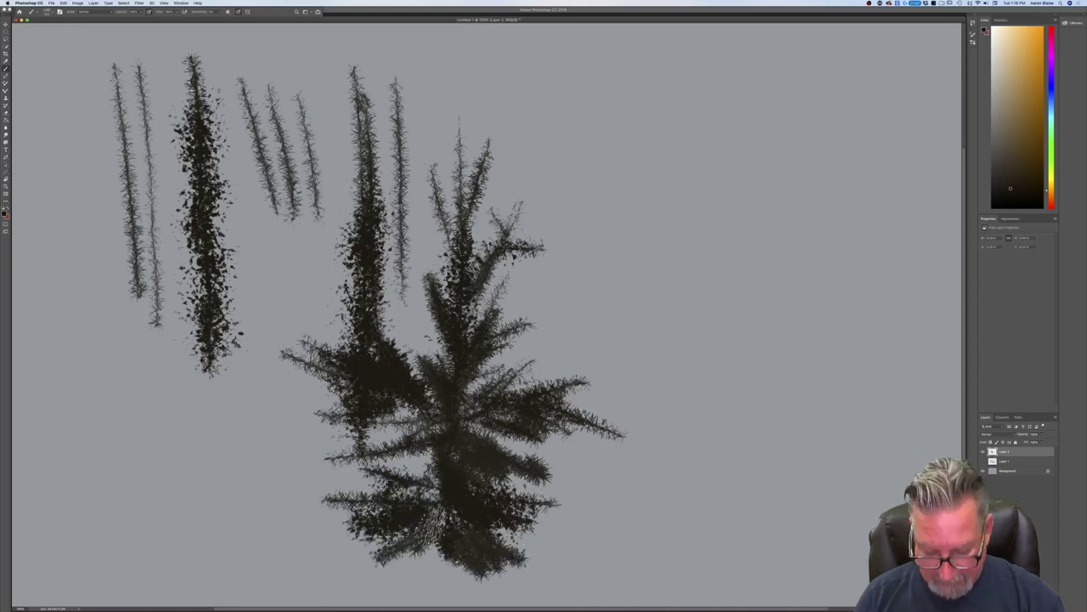
Step: Paint the conifer's broad lowest branches on both sides and fill in its base
key("super+minus")
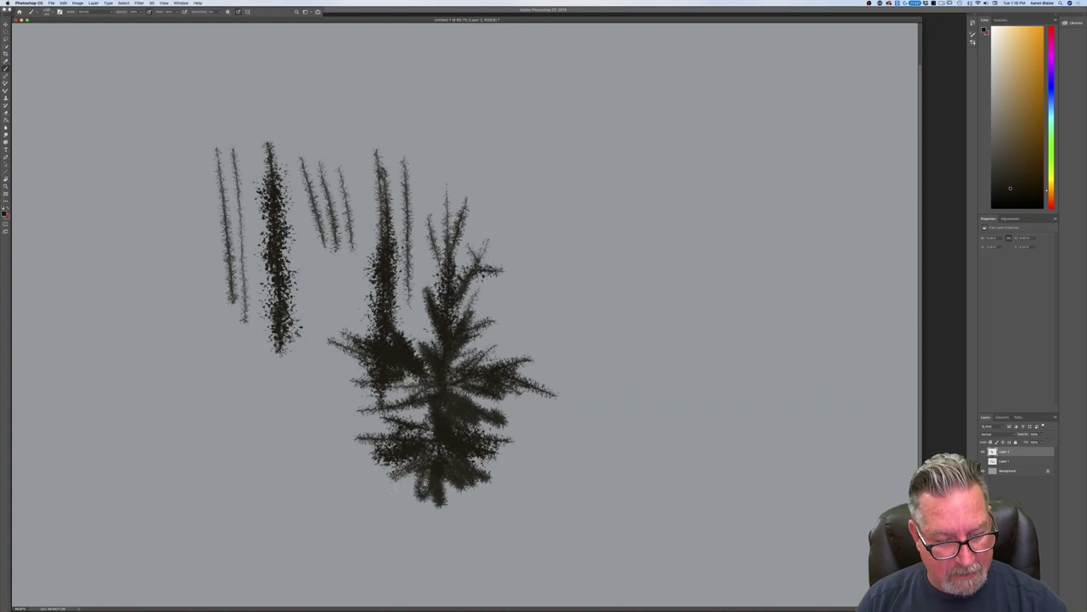
left_click_drag(422, 480, 327, 460)
mouse_move(526, 458)
left_mouse_down()
mouse_move(450, 485)
mouse_move(564, 500)
left_mouse_up()
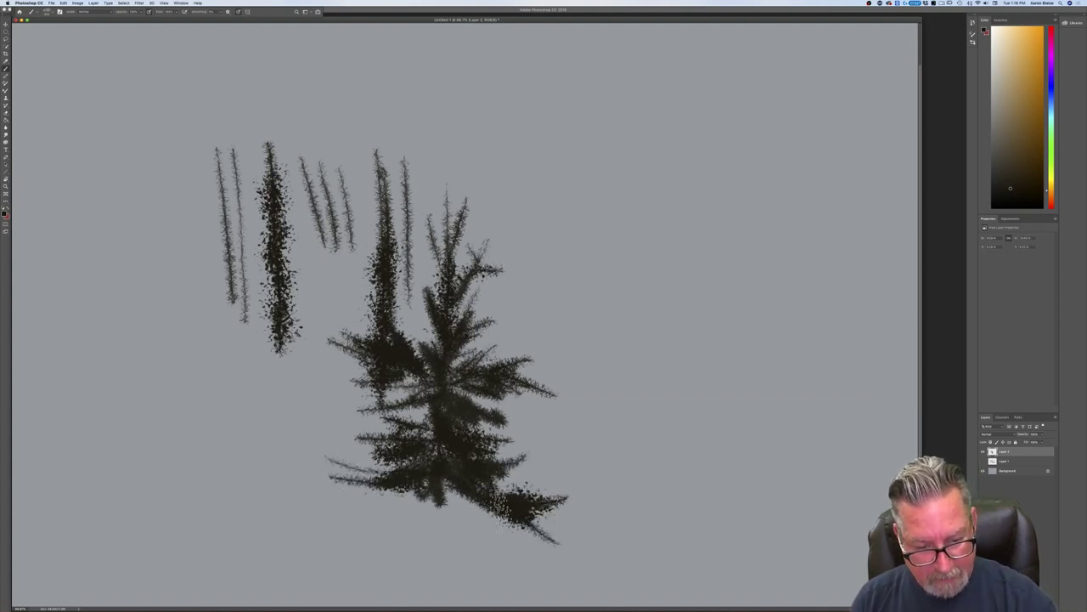
mouse_move(466, 501)
left_mouse_down()
mouse_move(450, 493)
mouse_move(430, 531)
mouse_move(317, 486)
left_mouse_up()
left_click_drag(399, 506, 328, 524)
mouse_move(429, 514)
left_mouse_down()
mouse_move(451, 543)
mouse_move(416, 548)
mouse_move(416, 526)
mouse_move(488, 543)
mouse_move(450, 565)
left_mouse_up()
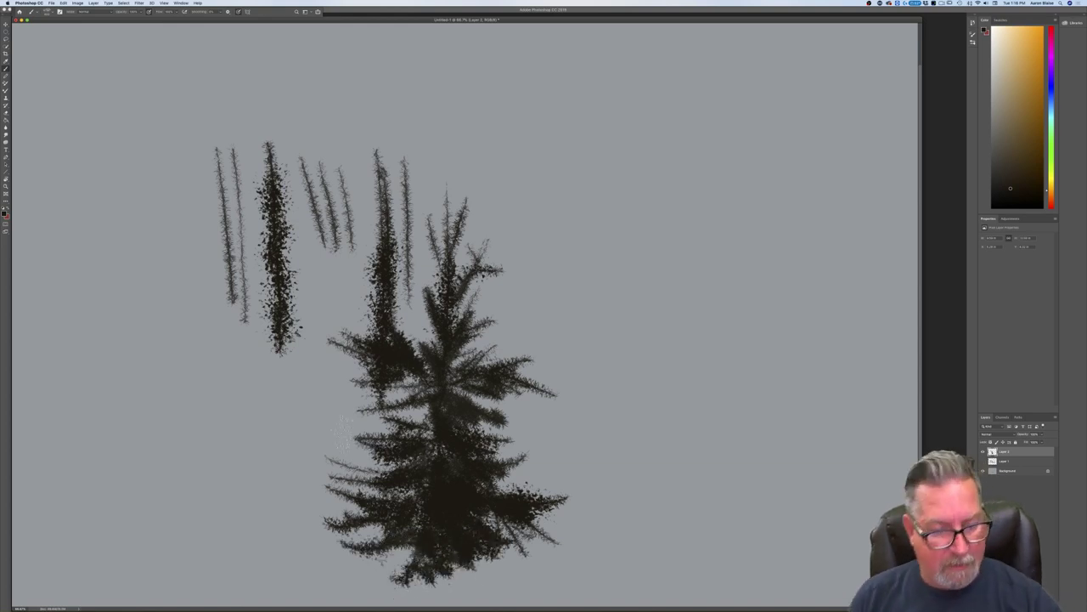
Step: Set the foreground colour to a medium green and paint highlights over the conifer's branches from base to top
left_click(5, 211)
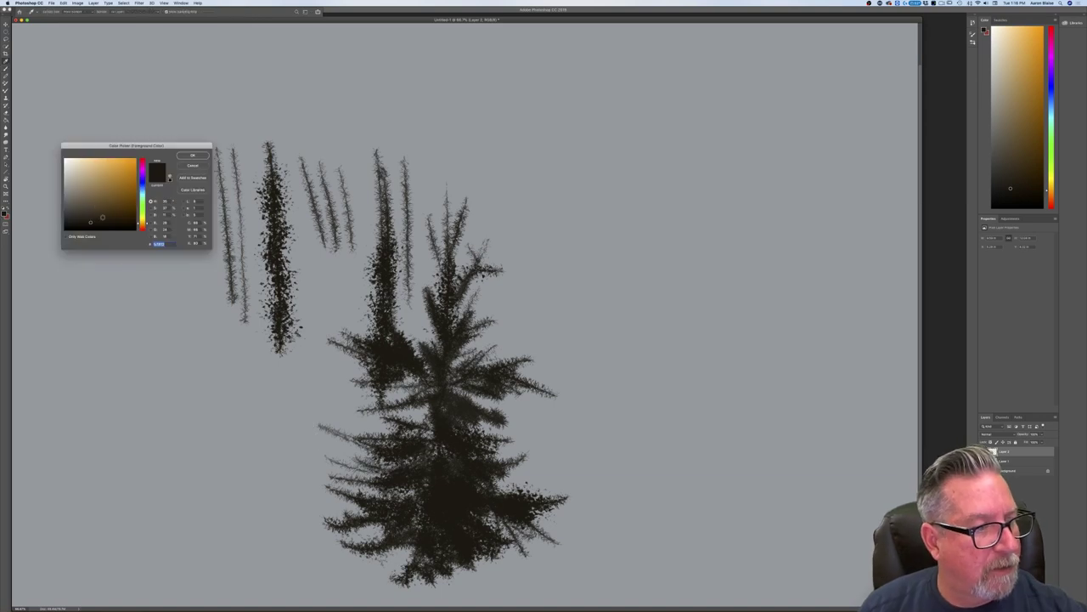
left_click(143, 213)
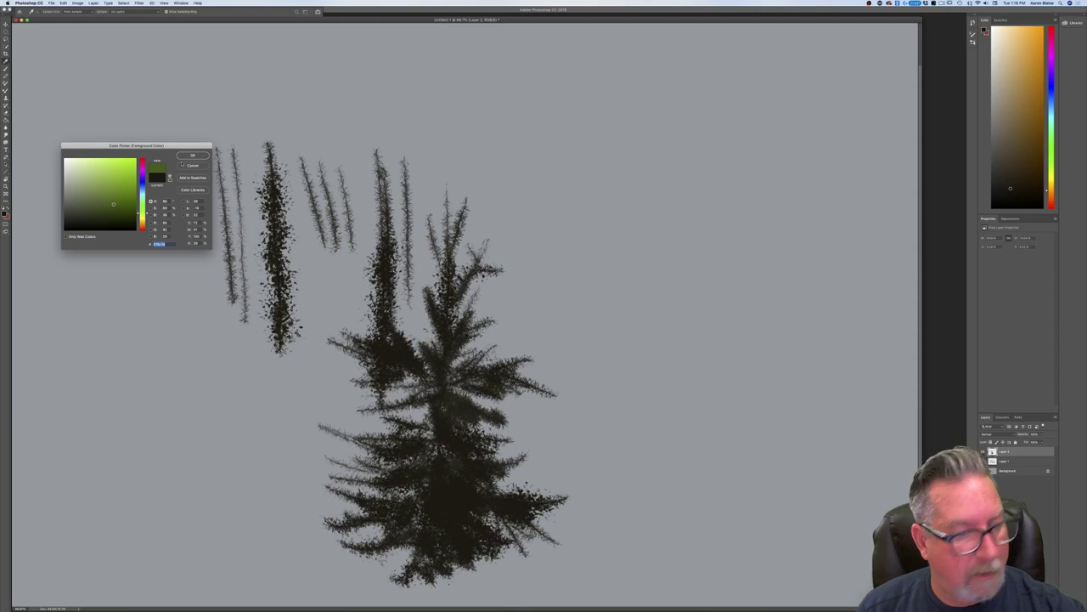
left_click(191, 155)
mouse_move(457, 478)
left_mouse_down()
mouse_move(523, 514)
mouse_move(469, 490)
mouse_move(458, 535)
mouse_move(434, 540)
mouse_move(408, 518)
mouse_move(365, 510)
mouse_move(442, 459)
mouse_move(489, 445)
mouse_move(441, 442)
mouse_move(429, 467)
mouse_move(463, 437)
mouse_move(455, 416)
mouse_move(506, 370)
mouse_move(546, 371)
mouse_move(475, 387)
mouse_move(437, 306)
mouse_move(454, 272)
left_mouse_up()
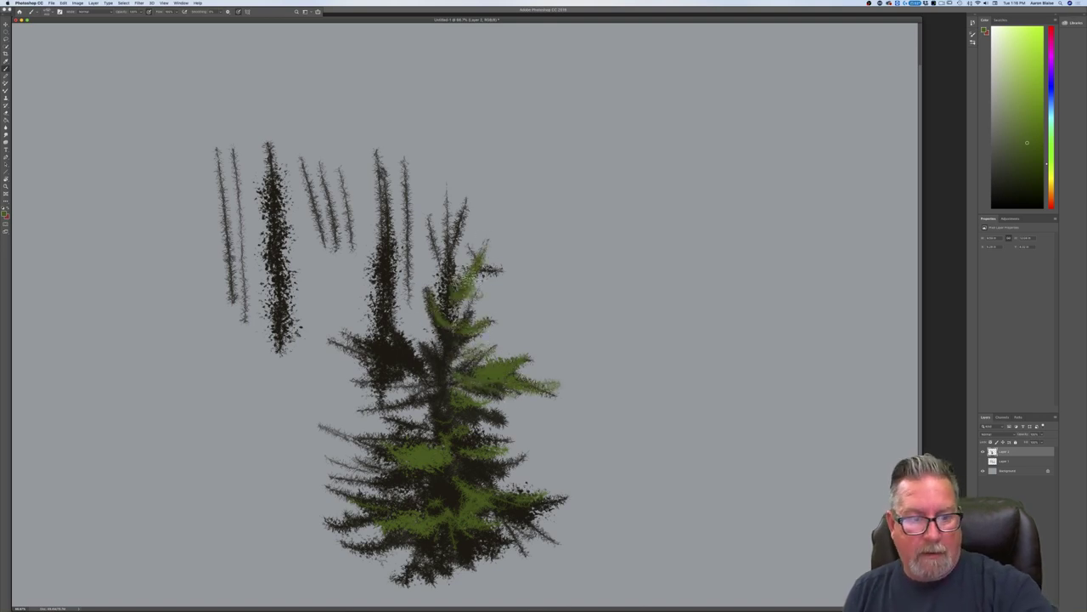
mouse_move(411, 331)
left_mouse_down()
mouse_move(442, 370)
mouse_move(424, 357)
left_mouse_up()
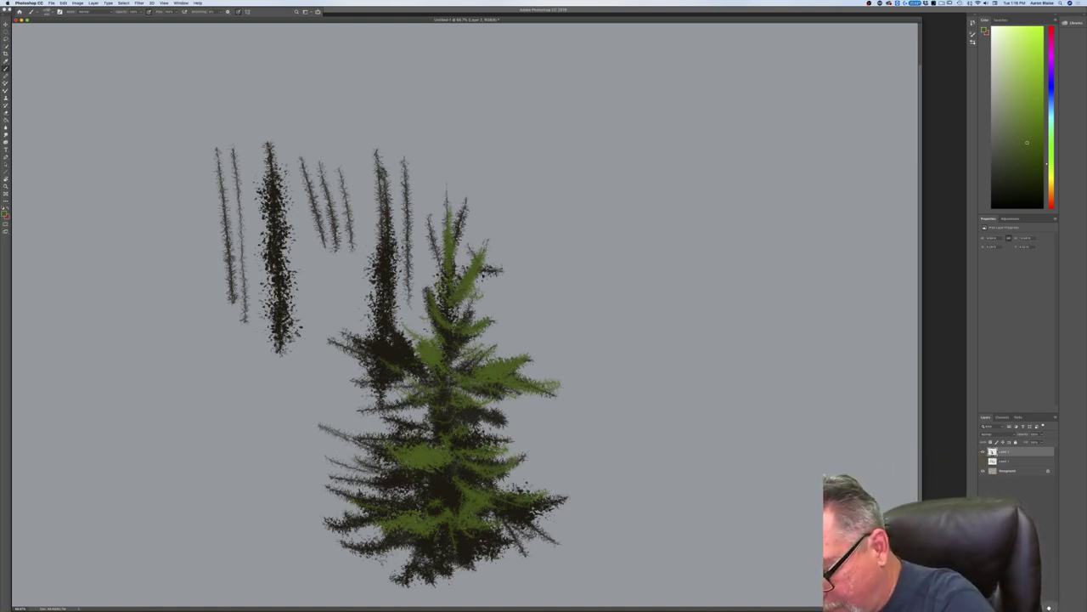
Step: Clear the conifer painting from the canvas and paint a short green test stroke with the next textured brush
key("Delete")
left_click(49, 11)
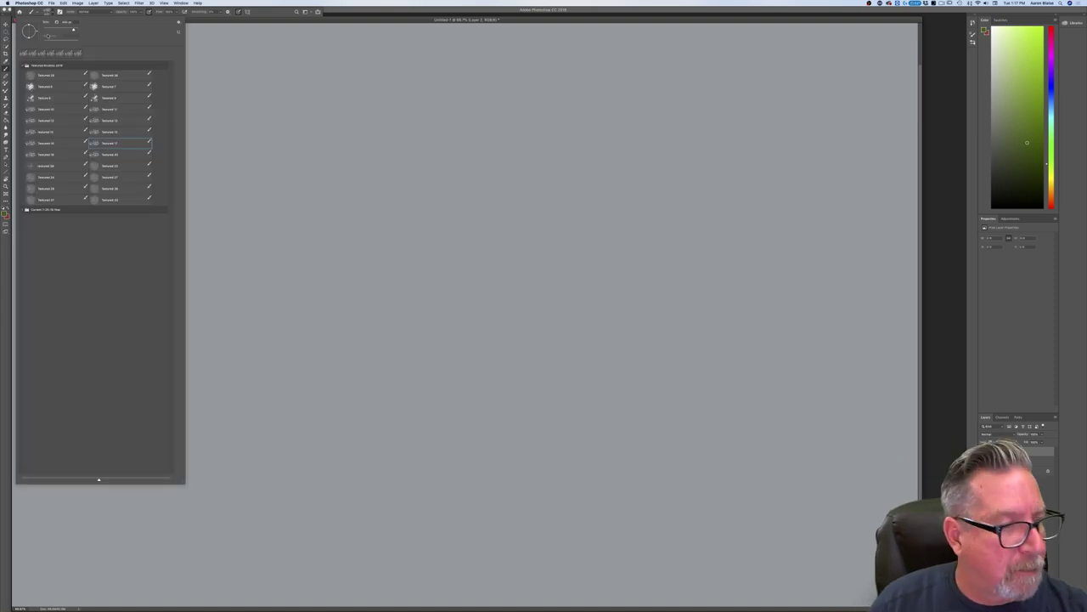
left_click(272, 244)
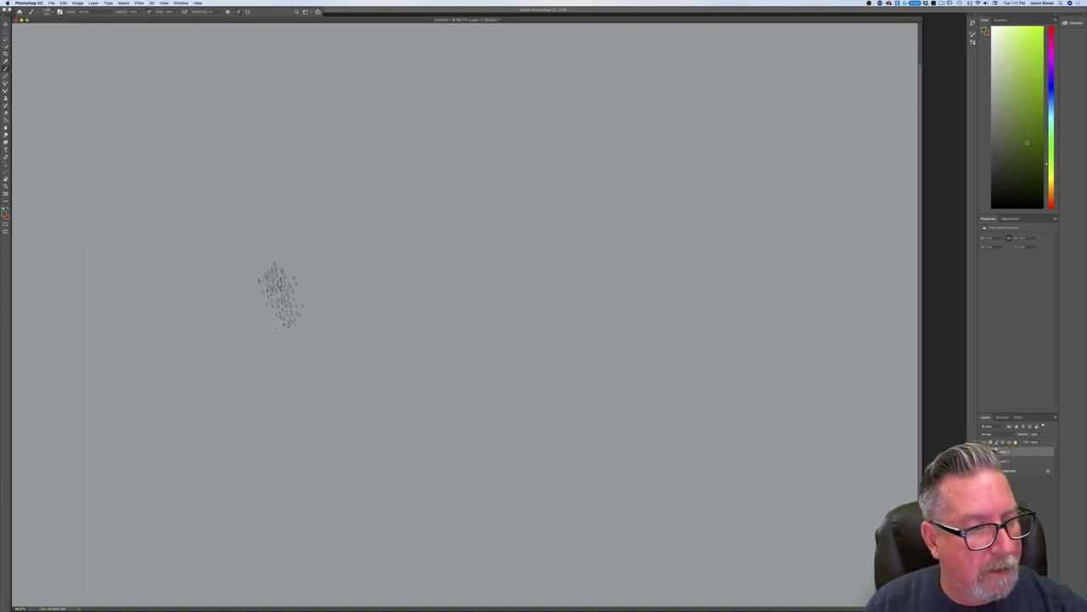
Step: Set the foreground colour to near-black and paint light and dense bristly vertical strokes at the canvas's upper left
left_click(6, 215)
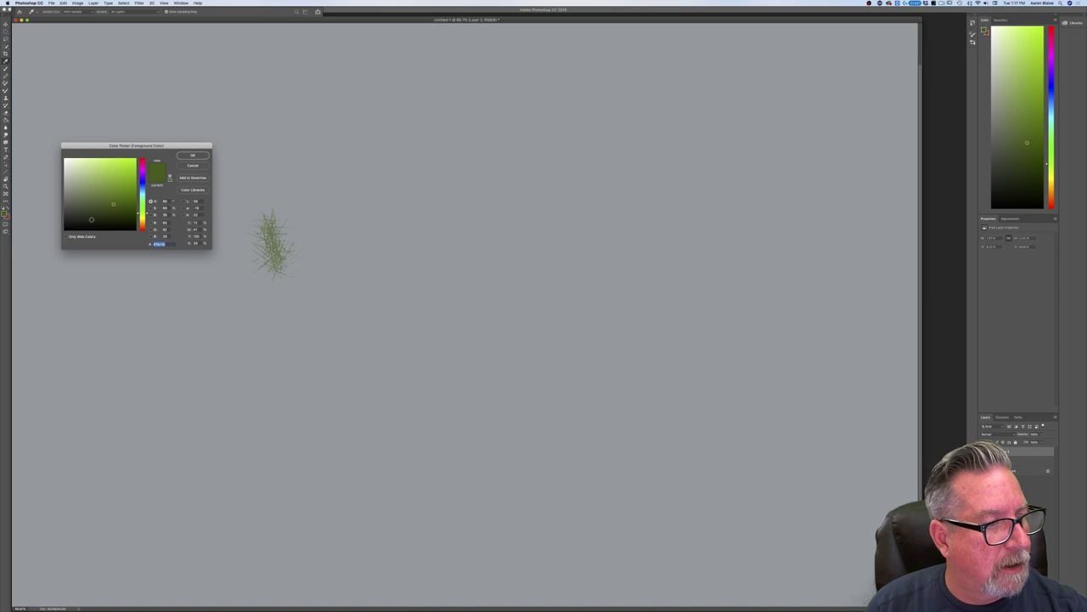
left_click(186, 157)
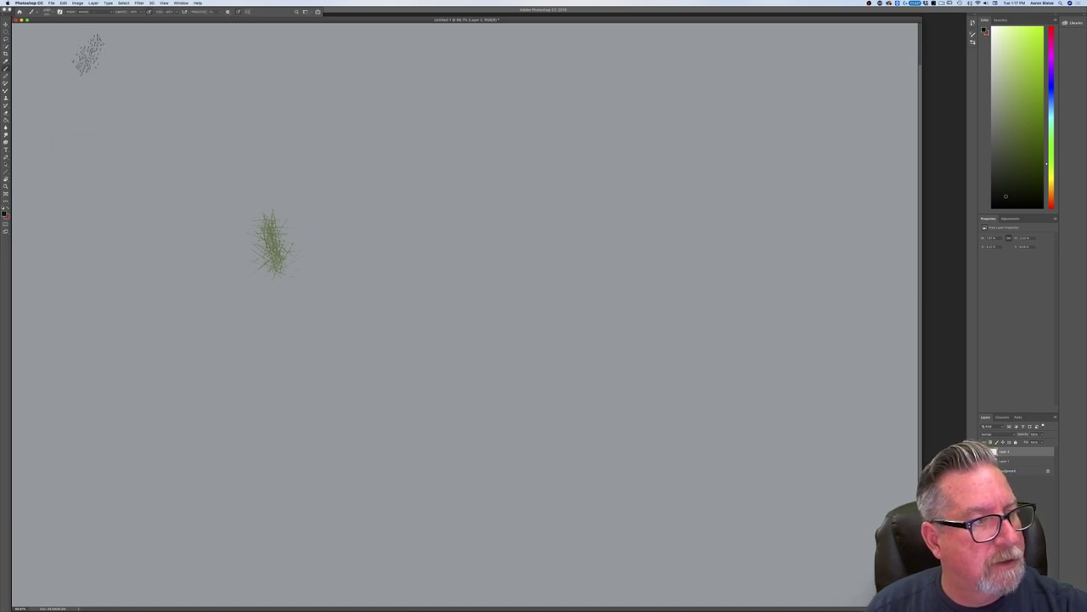
left_click_drag(87, 61, 109, 233)
mouse_move(117, 75)
left_mouse_down()
mouse_move(138, 246)
mouse_move(163, 240)
left_mouse_up()
left_click_drag(160, 83, 177, 227)
mouse_move(180, 100)
left_mouse_down()
mouse_move(204, 224)
mouse_move(187, 362)
left_mouse_up()
mouse_move(132, 239)
left_mouse_down()
mouse_move(95, 219)
mouse_move(54, 139)
mouse_move(58, 315)
left_mouse_up()
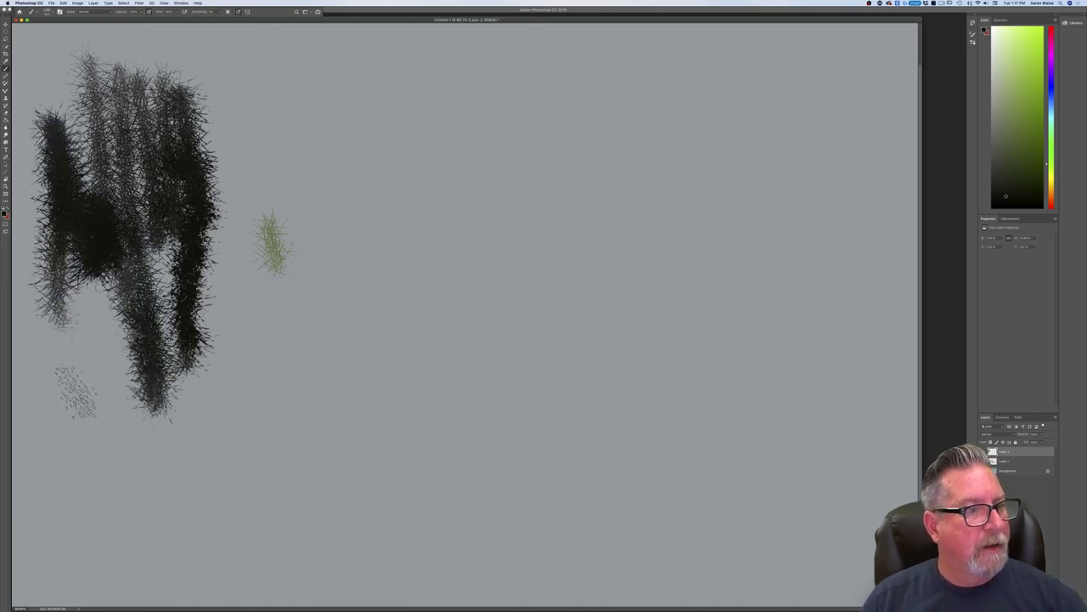
Step: Paint a swatch of thin, crisscrossing lines above the green test stroke with the next textured brush
left_click(47, 12)
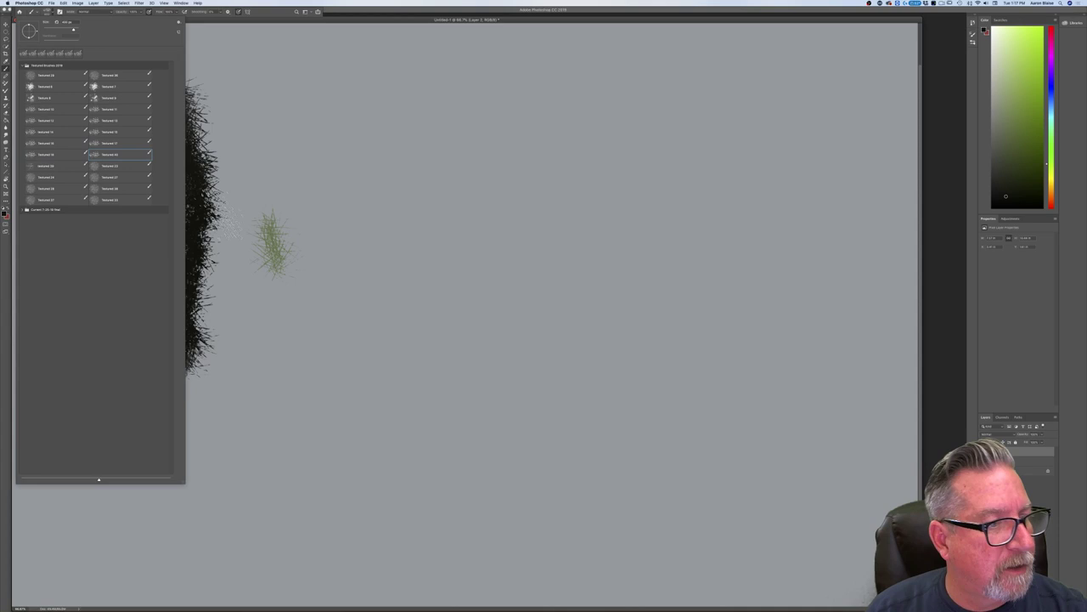
left_click_drag(301, 67, 302, 191)
left_click_drag(284, 86, 280, 191)
left_click_drag(263, 103, 265, 195)
mouse_move(304, 129)
left_mouse_down()
mouse_move(336, 203)
mouse_move(357, 93)
mouse_move(373, 195)
mouse_move(382, 76)
mouse_move(395, 212)
mouse_move(412, 81)
mouse_move(420, 170)
mouse_move(333, 204)
mouse_move(289, 85)
left_mouse_up()
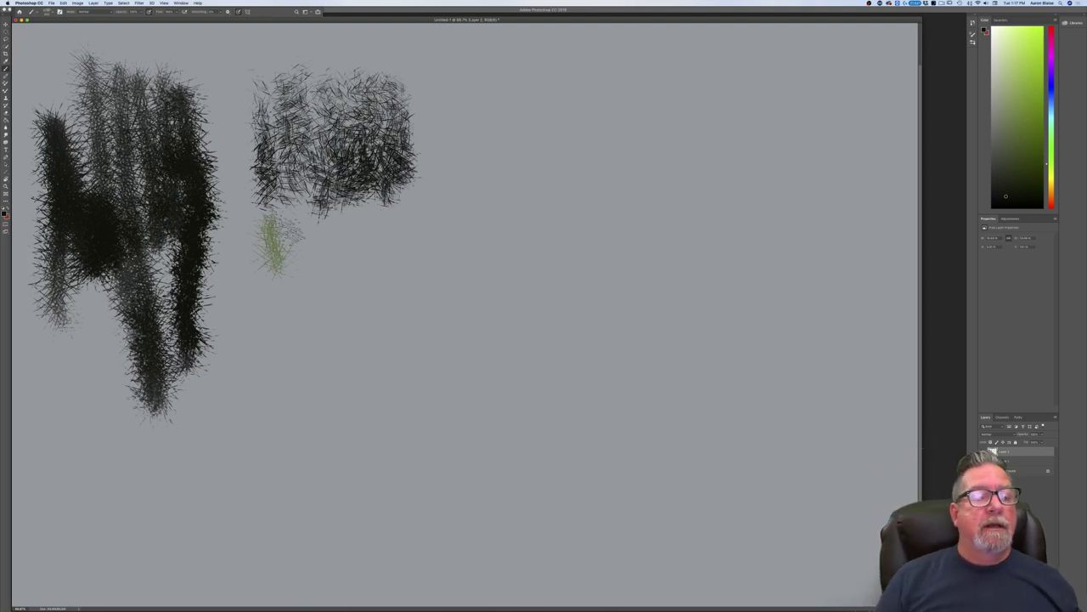
mouse_move(289, 85)
left_mouse_down()
mouse_move(412, 212)
mouse_move(331, 81)
mouse_move(264, 204)
mouse_move(221, 195)
left_mouse_up()
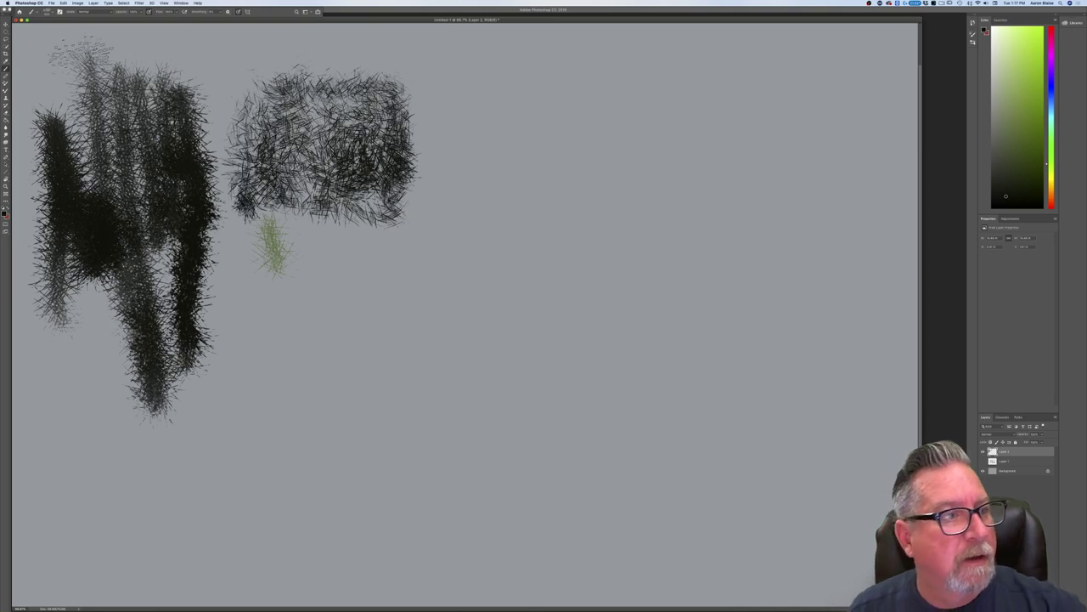
Step: Paint a mottled swatch of adjoining vertical strokes at the upper middle of the canvas with the next textured brush
left_click(49, 12)
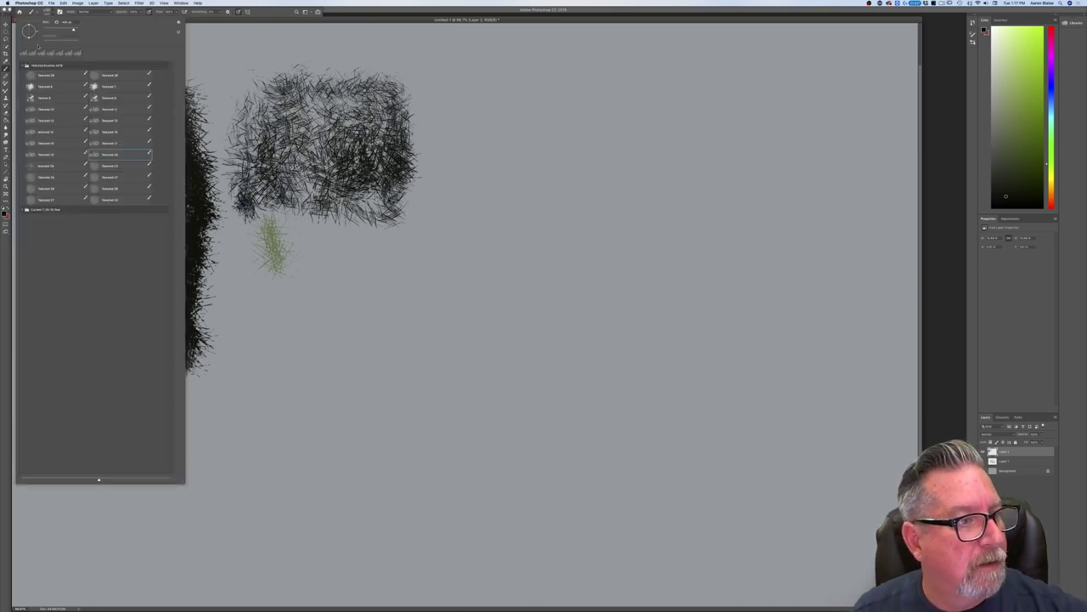
left_click_drag(467, 85, 474, 199)
mouse_move(484, 92)
left_mouse_down()
mouse_move(497, 231)
mouse_move(523, 137)
left_mouse_up()
mouse_move(527, 170)
left_mouse_down()
mouse_move(553, 212)
mouse_move(573, 127)
mouse_move(586, 238)
left_mouse_up()
left_click_drag(586, 114, 607, 246)
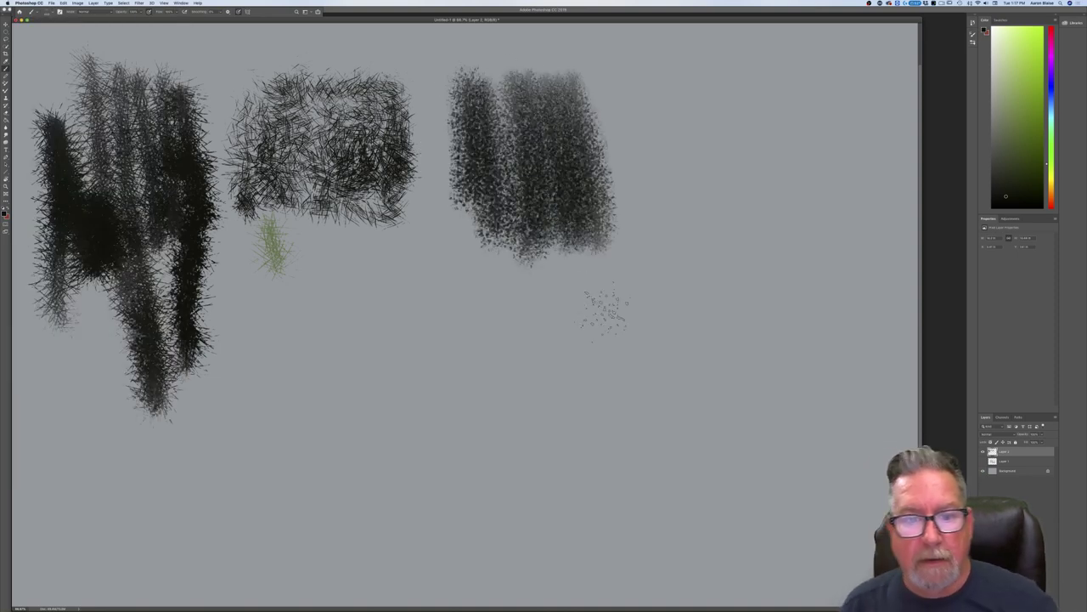
Step: Paint a grainy swatch at the canvas's upper right and a large dense one below the green stroke with the next two brushes
left_click(44, 15)
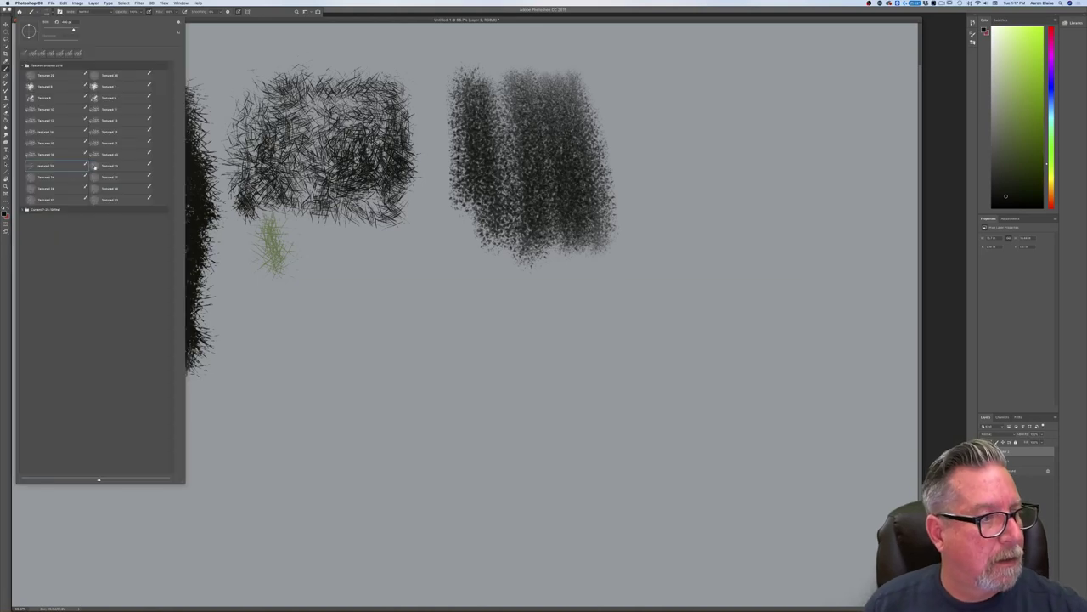
mouse_move(666, 143)
left_mouse_down()
mouse_move(688, 247)
mouse_move(705, 187)
mouse_move(731, 221)
mouse_move(756, 127)
mouse_move(781, 213)
mouse_move(799, 127)
mouse_move(671, 153)
mouse_move(684, 209)
mouse_move(628, 170)
mouse_move(620, 101)
mouse_move(672, 218)
mouse_move(710, 437)
left_mouse_up()
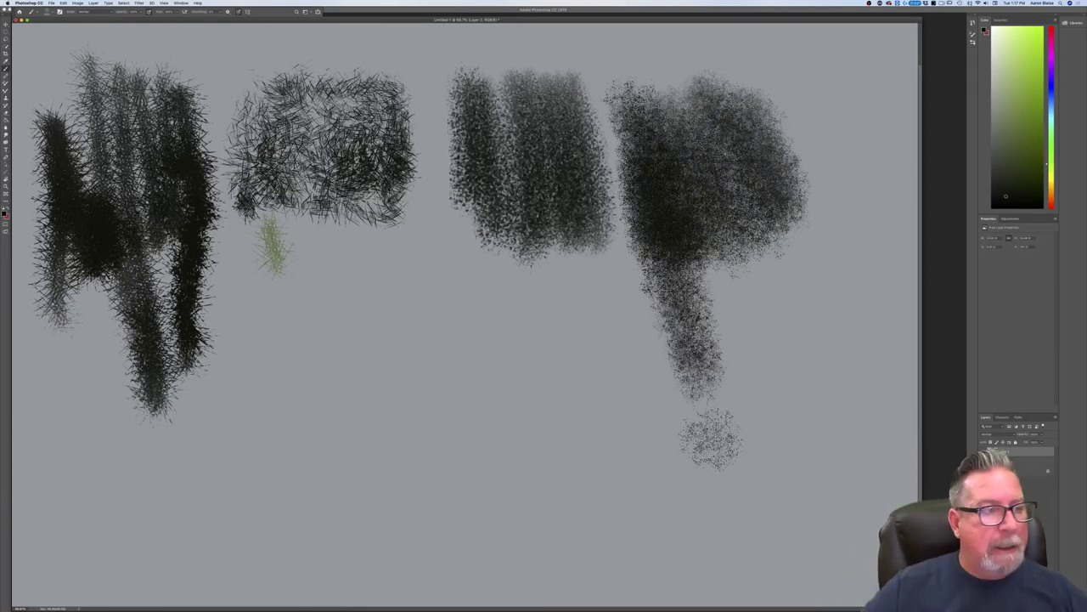
left_click(50, 12)
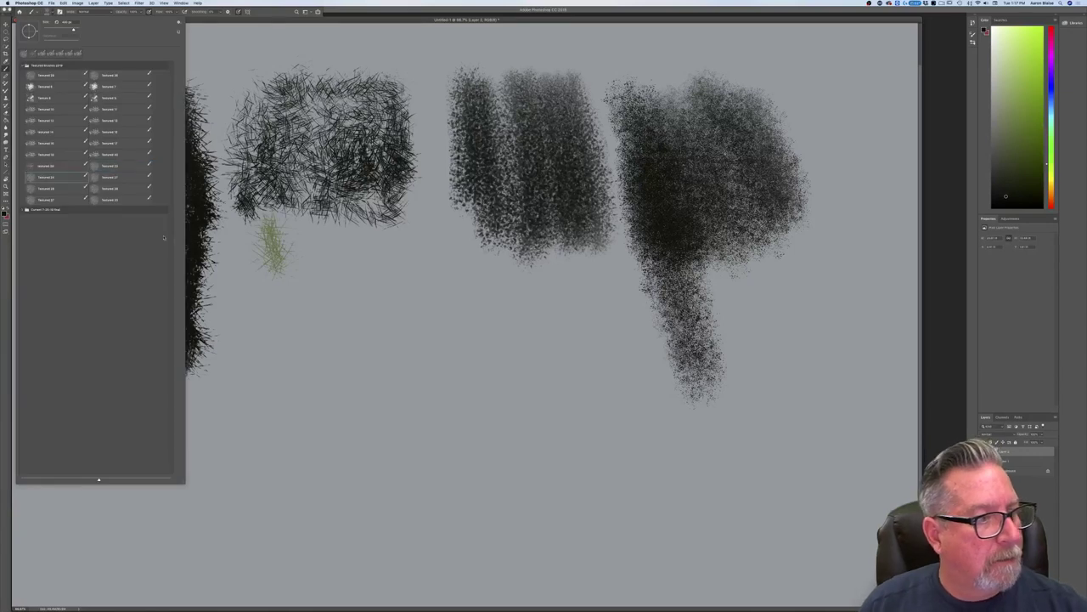
mouse_move(360, 280)
left_mouse_down()
mouse_move(384, 401)
mouse_move(373, 427)
mouse_move(319, 297)
left_mouse_up()
mouse_move(357, 463)
left_mouse_down()
mouse_move(284, 289)
mouse_move(263, 293)
mouse_move(391, 318)
mouse_move(450, 408)
mouse_move(482, 400)
left_mouse_up()
Step: Paint a dense, slanted swatch with soft grainy edges at the lower centre of the canvas with the next textured brush
left_click(48, 12)
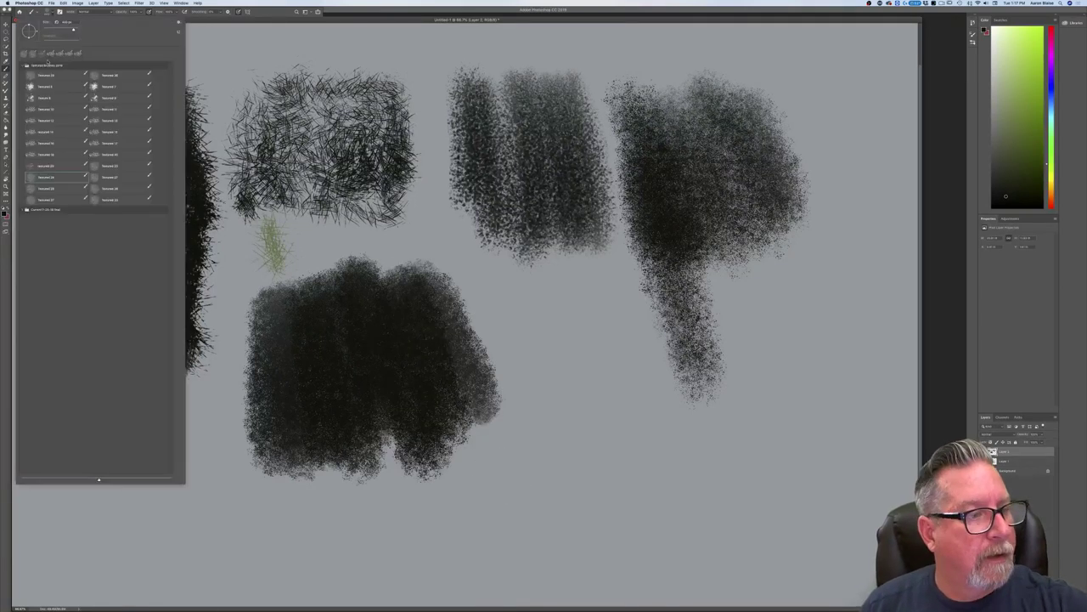
left_click(539, 319)
mouse_move(535, 298)
left_mouse_down()
mouse_move(560, 466)
mouse_move(607, 467)
mouse_move(573, 335)
mouse_move(625, 459)
mouse_move(591, 323)
mouse_move(671, 492)
mouse_move(671, 531)
left_mouse_up()
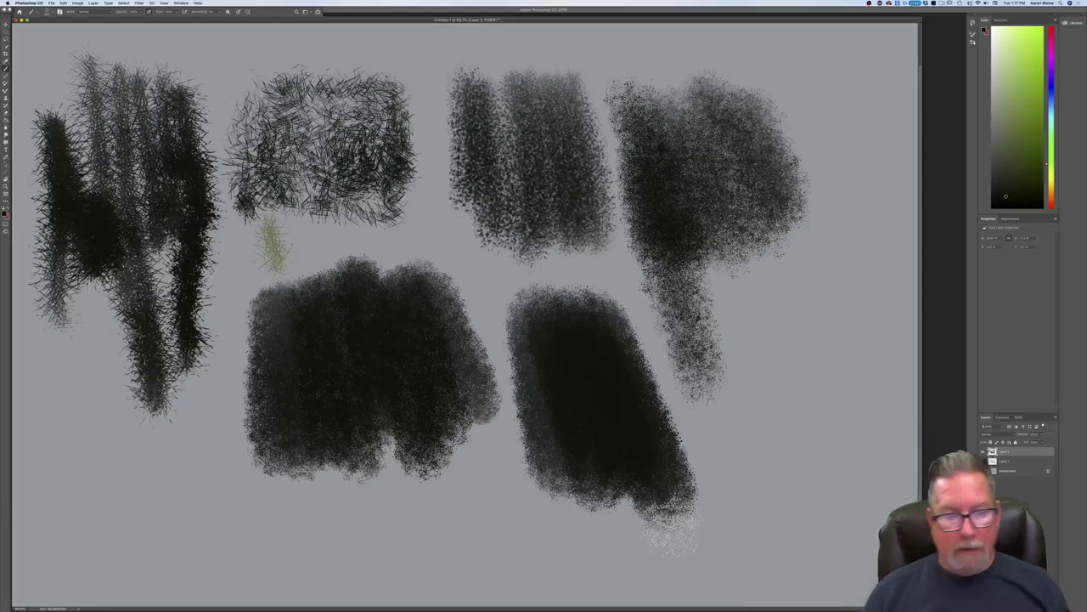
Step: Paint a large, dense swatch with grainy edges at the canvas's lower right using the next textured brush
left_click(38, 12)
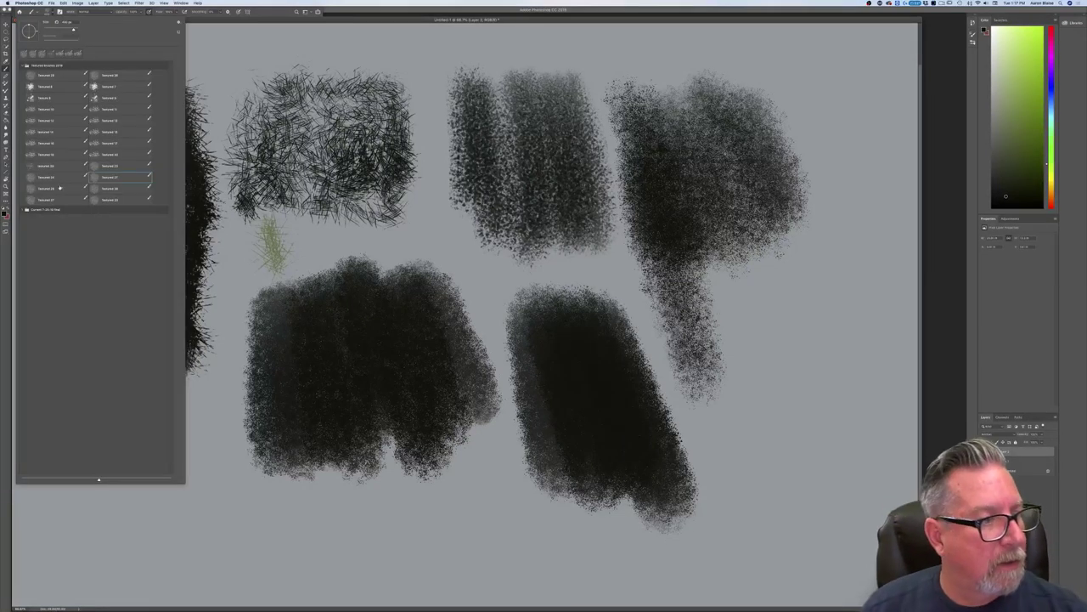
mouse_move(751, 405)
left_mouse_down()
mouse_move(777, 484)
mouse_move(803, 501)
mouse_move(841, 467)
mouse_move(875, 408)
mouse_move(884, 442)
mouse_move(807, 526)
mouse_move(765, 510)
mouse_move(748, 561)
left_mouse_up()
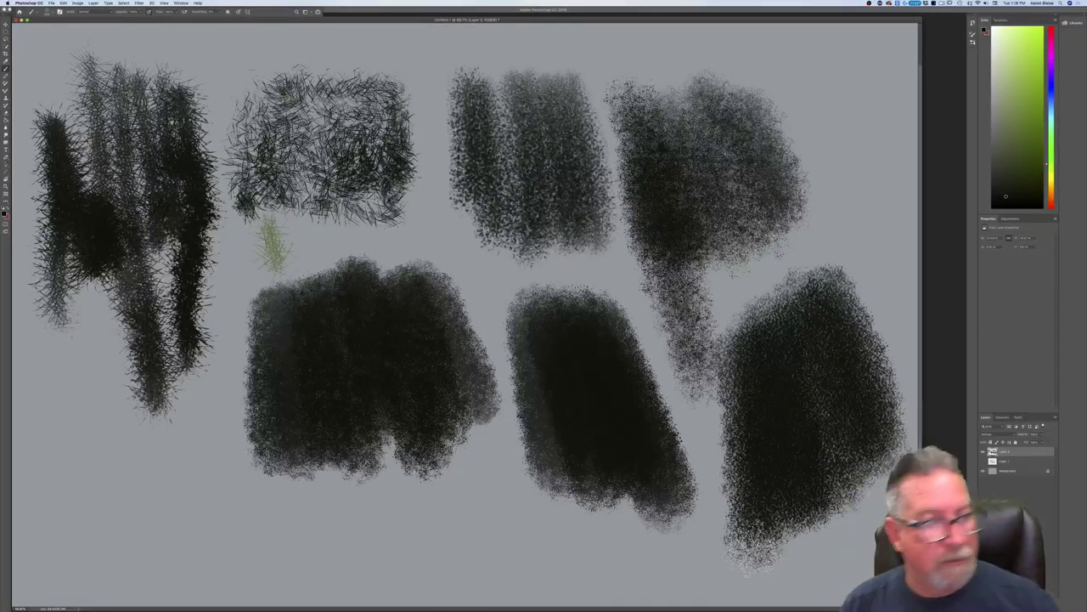
Step: Replace the swatch layer with an empty layer and paint a large, dense black swatch at its centre with the next textured brush
left_click(43, 12)
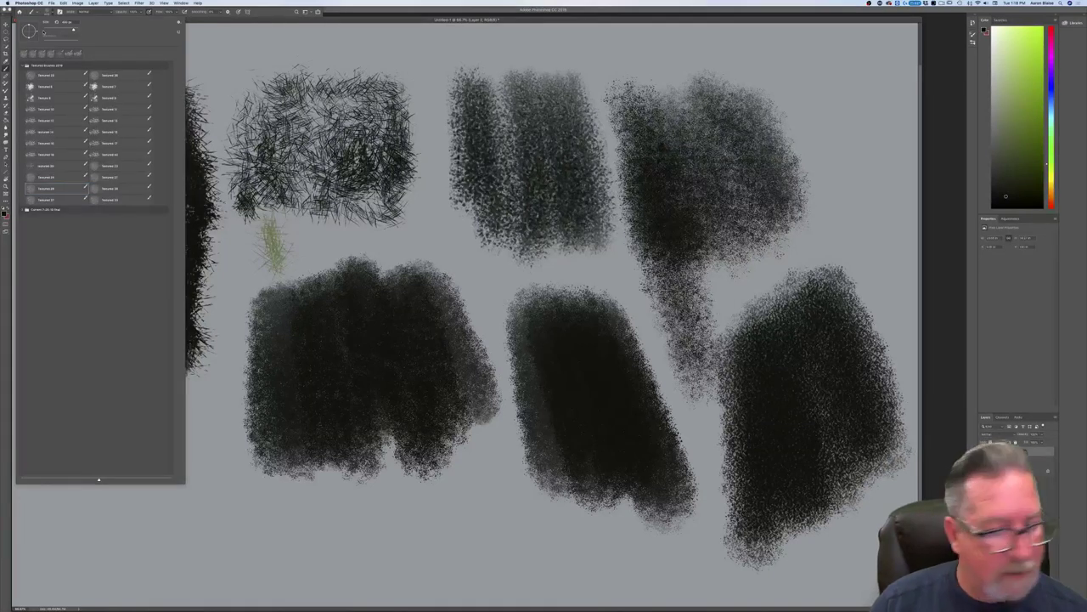
left_click(1008, 452)
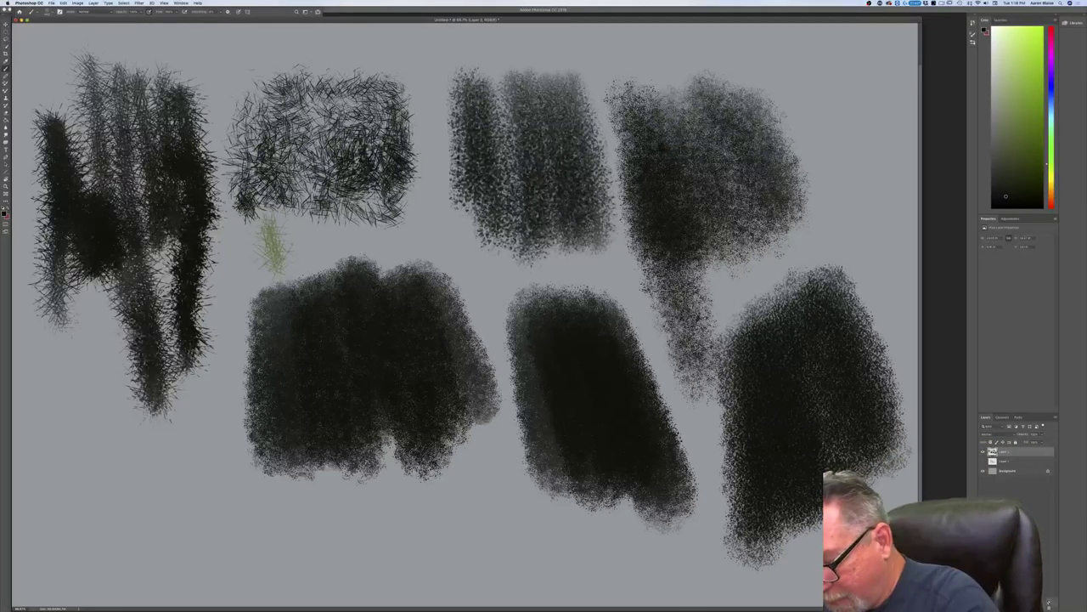
left_click_drag(1049, 599, 1049, 606)
key("super+minus")
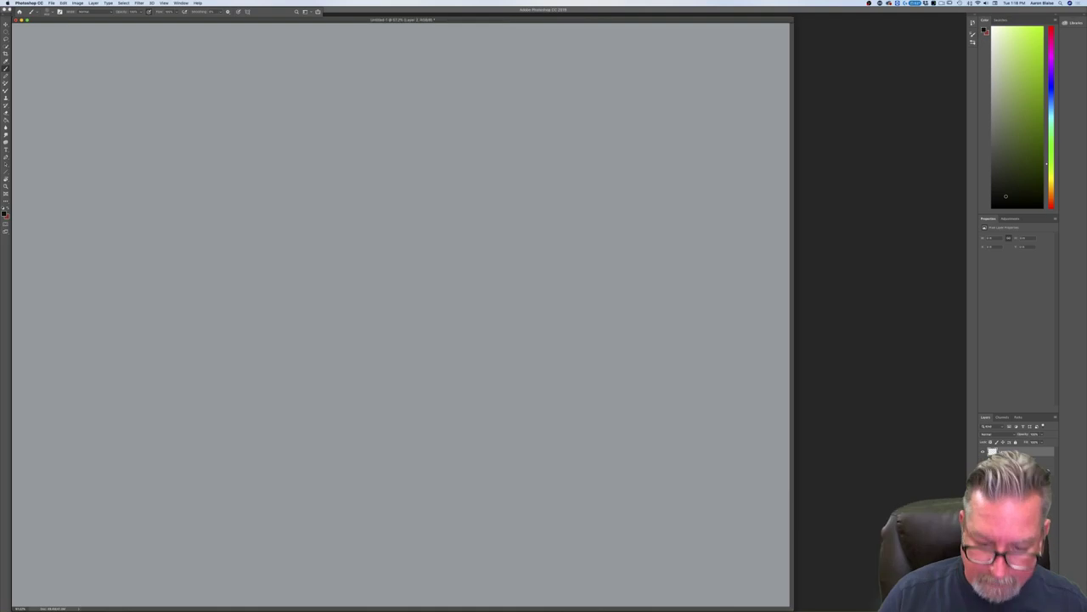
mouse_move(497, 208)
left_mouse_down()
mouse_move(542, 361)
mouse_move(476, 199)
mouse_move(551, 373)
mouse_move(404, 246)
mouse_move(510, 393)
mouse_move(567, 340)
mouse_move(536, 140)
left_mouse_up()
mouse_move(582, 280)
left_mouse_down()
mouse_move(561, 149)
mouse_move(510, 272)
mouse_move(478, 234)
mouse_move(374, 255)
mouse_move(478, 400)
mouse_move(389, 364)
mouse_move(376, 310)
mouse_move(577, 294)
mouse_move(599, 195)
mouse_move(660, 251)
mouse_move(684, 170)
mouse_move(620, 335)
mouse_move(527, 412)
left_mouse_up()
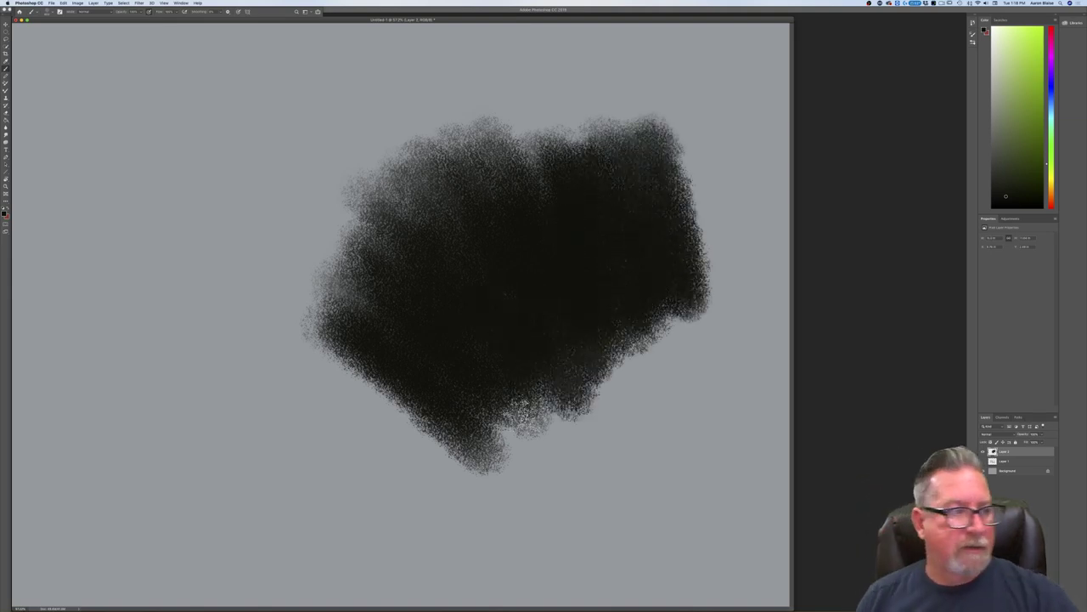
Step: Choose a dark olive green and paint it over the middle of the black swatch, leaving a dark grainy border
left_click(5, 213)
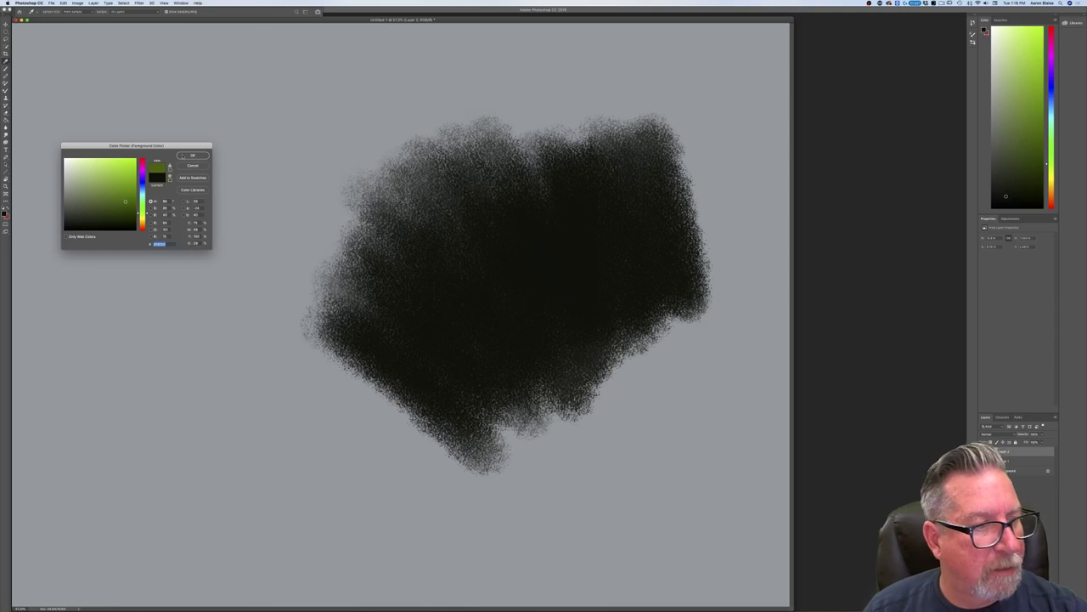
left_click(183, 157)
mouse_move(572, 266)
left_mouse_down()
mouse_move(599, 204)
mouse_move(544, 272)
mouse_move(586, 314)
left_mouse_up()
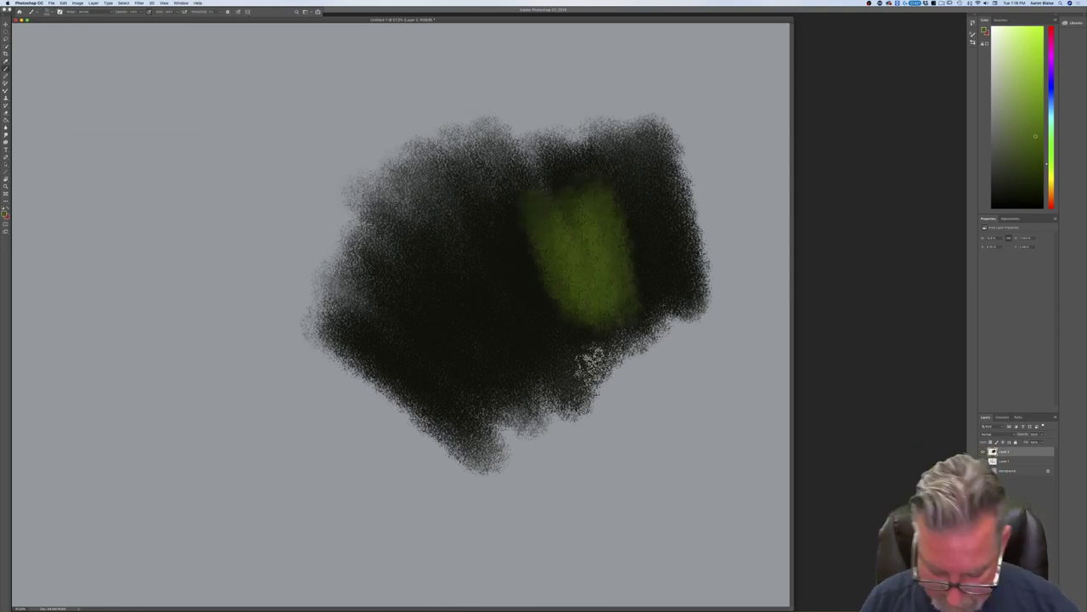
key("super+plus")
mouse_move(595, 365)
left_mouse_down()
mouse_move(604, 241)
mouse_move(664, 336)
mouse_move(558, 248)
mouse_move(642, 367)
mouse_move(532, 262)
mouse_move(550, 304)
mouse_move(609, 375)
mouse_move(499, 296)
mouse_move(521, 325)
mouse_move(602, 301)
mouse_move(547, 189)
mouse_move(576, 178)
mouse_move(676, 299)
mouse_move(694, 279)
mouse_move(682, 170)
mouse_move(721, 196)
mouse_move(745, 304)
mouse_move(692, 334)
mouse_move(521, 270)
mouse_move(519, 314)
mouse_move(578, 395)
mouse_move(437, 333)
mouse_move(468, 370)
mouse_move(558, 433)
left_mouse_up()
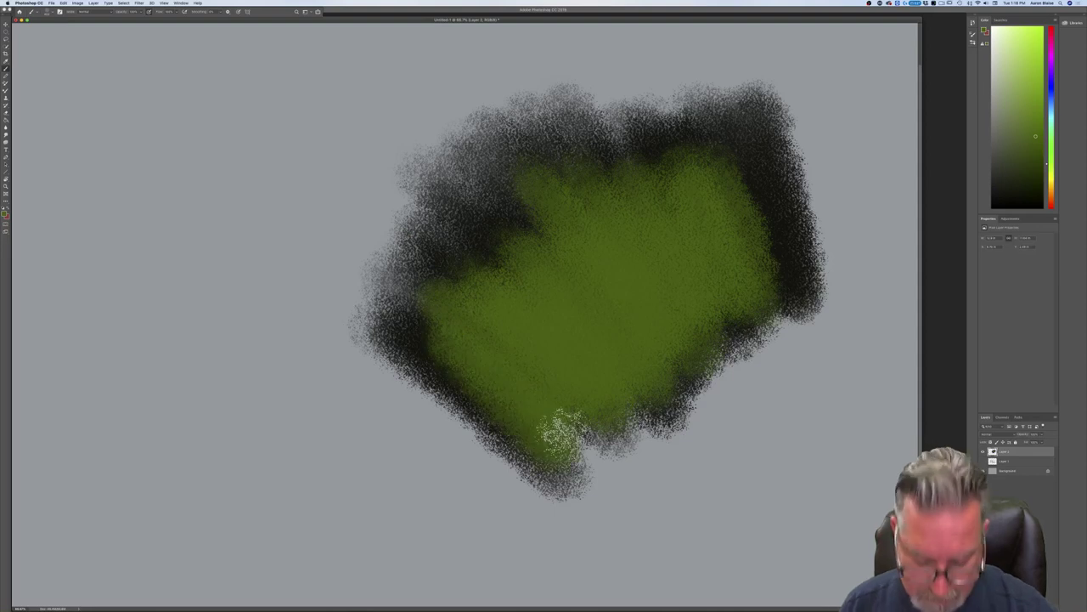
key("super+plus")
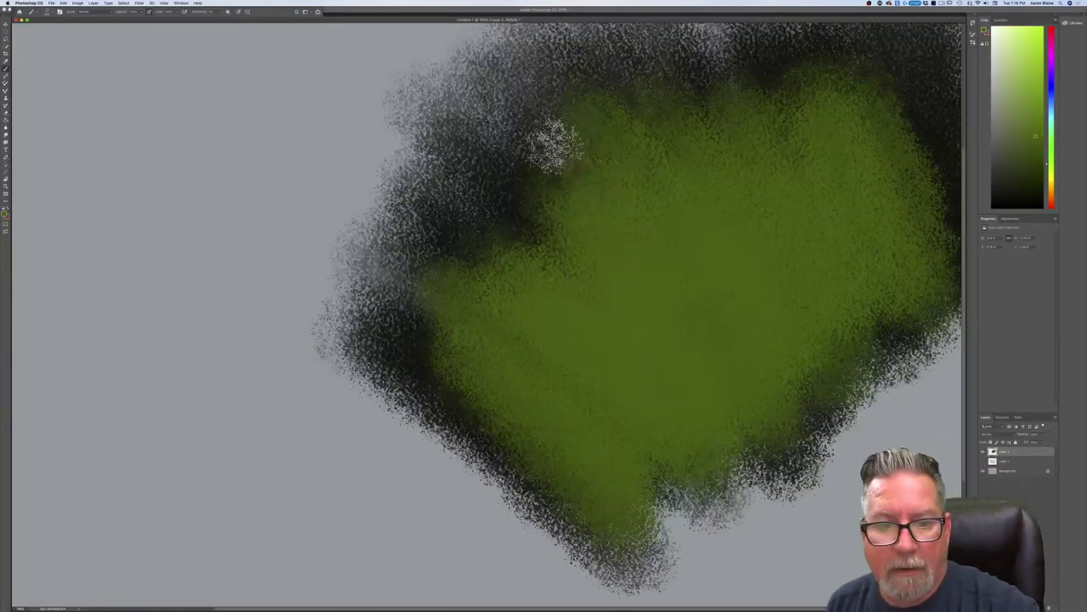
mouse_move(519, 229)
left_mouse_down()
mouse_move(604, 424)
mouse_move(495, 403)
left_mouse_up()
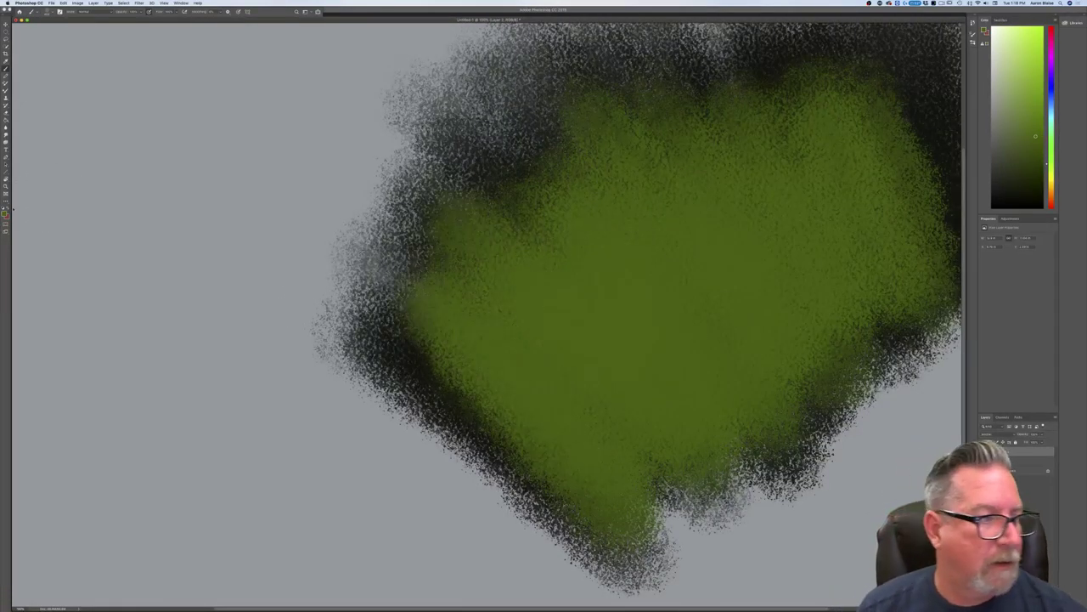
Step: Choose a yellow-green and blend it over the central and lower part of the green area
left_click(6, 213)
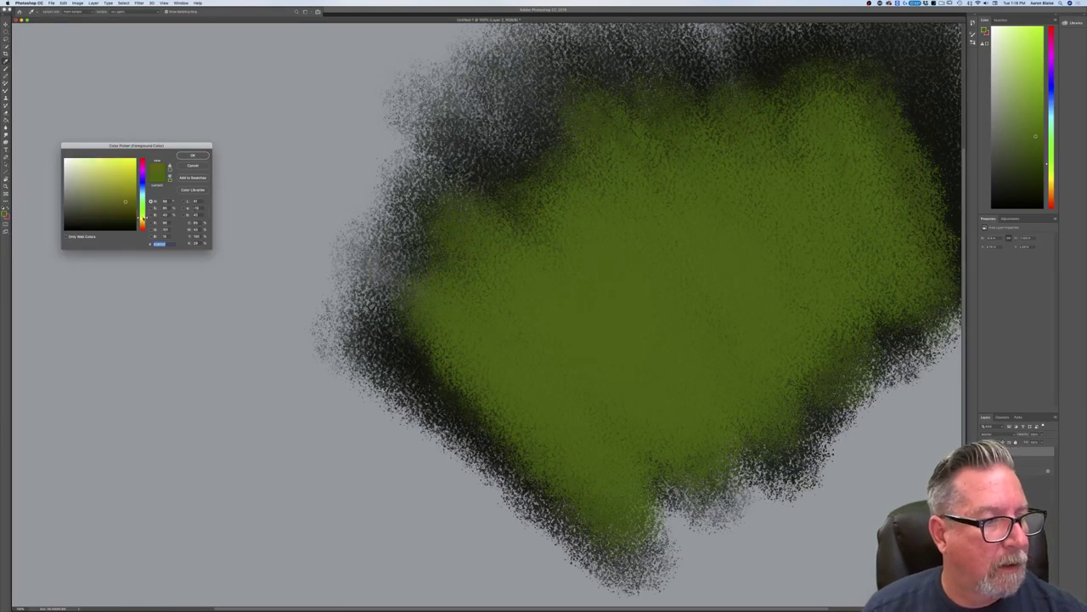
left_click(189, 156)
mouse_move(697, 289)
left_mouse_down()
mouse_move(728, 305)
mouse_move(740, 291)
mouse_move(722, 340)
left_mouse_up()
mouse_move(616, 213)
left_mouse_down()
mouse_move(574, 234)
mouse_move(701, 425)
mouse_move(584, 317)
mouse_move(620, 378)
mouse_move(573, 387)
mouse_move(657, 345)
mouse_move(748, 391)
mouse_move(802, 306)
mouse_move(816, 209)
mouse_move(701, 322)
mouse_move(701, 395)
mouse_move(691, 436)
mouse_move(673, 449)
mouse_move(647, 457)
mouse_move(590, 428)
mouse_move(531, 425)
mouse_move(455, 307)
mouse_move(544, 307)
mouse_move(708, 353)
left_mouse_up()
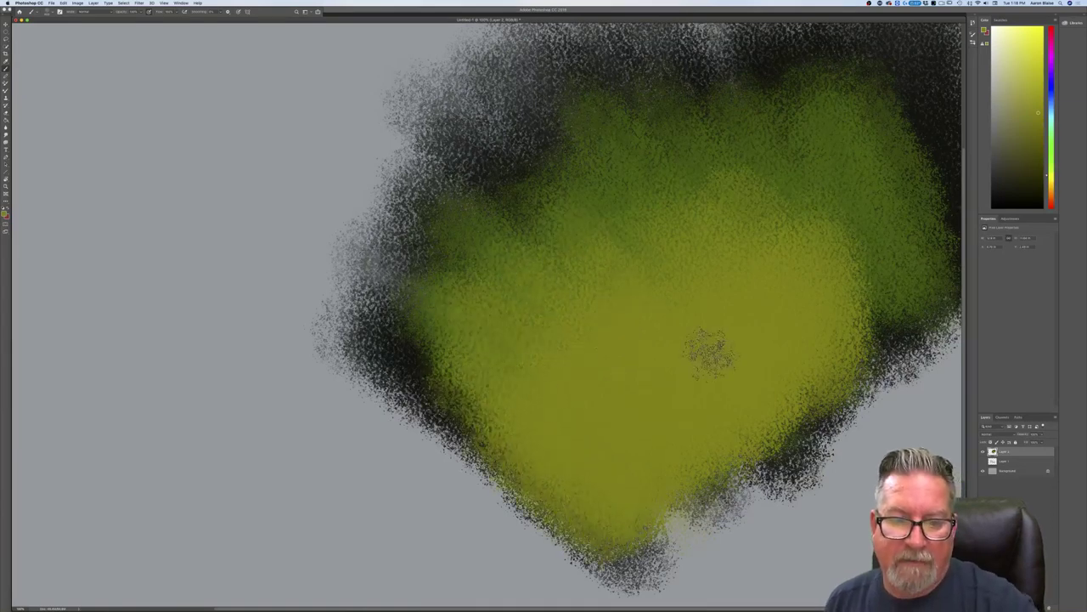
Step: Shift the paint colour to golden yellow and brush it across the lower part of the swatch
left_click(5, 214)
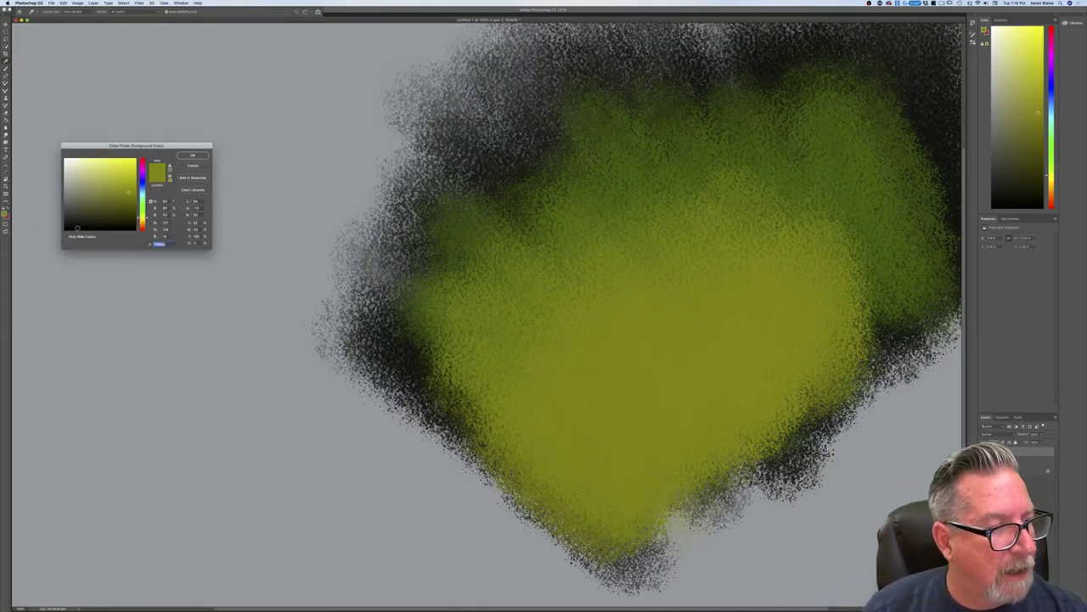
left_click_drag(143, 218, 142, 221)
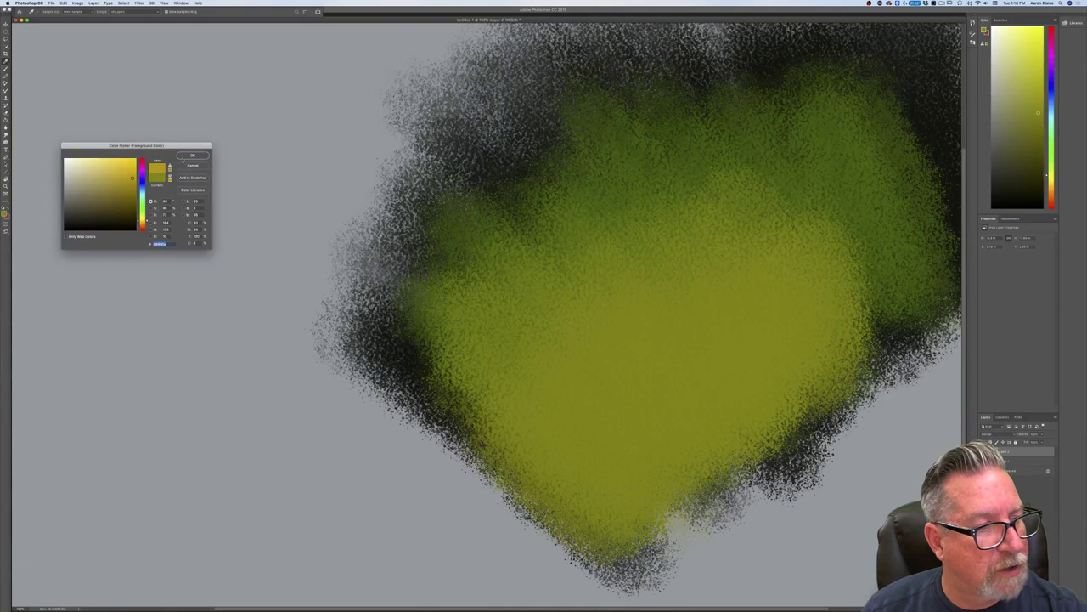
left_click(187, 157)
mouse_move(801, 377)
left_mouse_down()
mouse_move(777, 291)
mouse_move(741, 412)
mouse_move(691, 432)
mouse_move(602, 388)
mouse_move(578, 493)
mouse_move(606, 369)
mouse_move(699, 368)
mouse_move(680, 364)
mouse_move(692, 476)
mouse_move(597, 528)
mouse_move(786, 399)
mouse_move(785, 441)
mouse_move(570, 509)
mouse_move(467, 429)
left_mouse_up()
Step: Shift the paint colour to orange and paint the swatch's lower end, extending it downward into a rounded tip
left_click(5, 214)
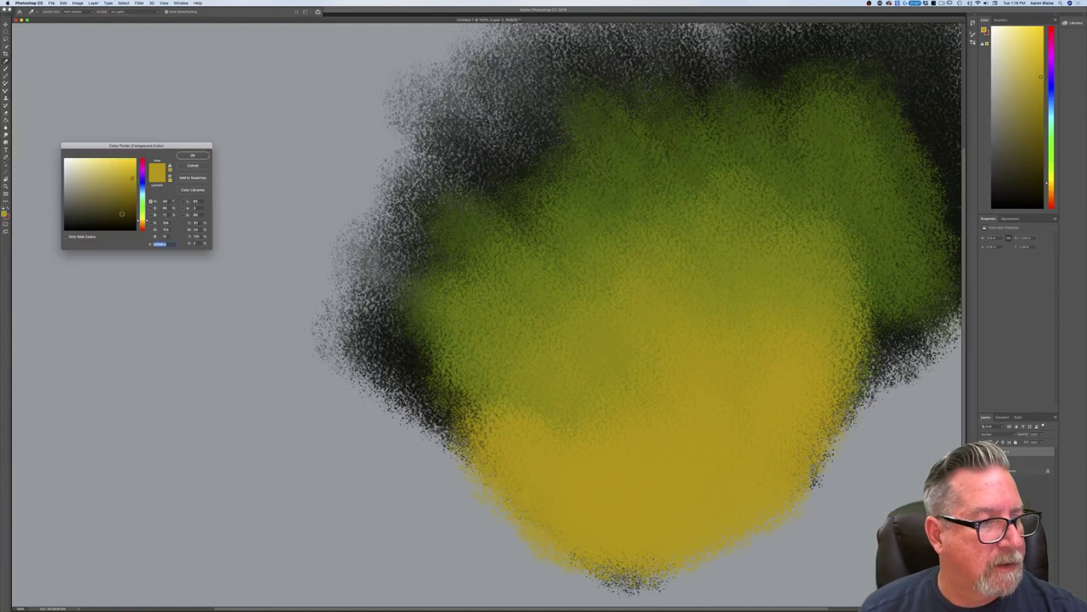
left_click_drag(141, 221, 142, 223)
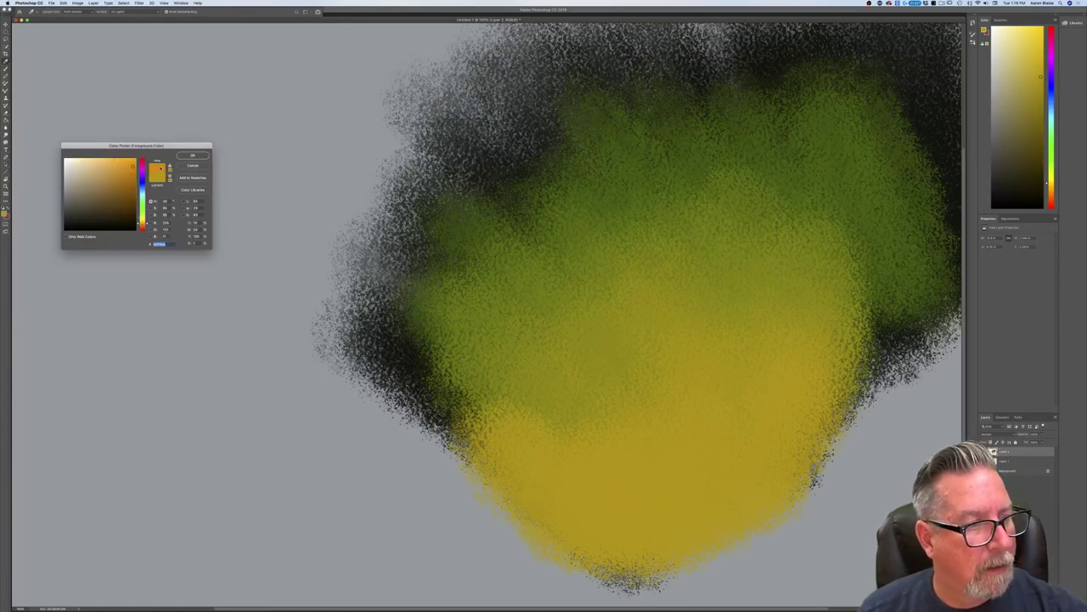
left_click(191, 156)
mouse_move(772, 473)
left_mouse_down()
mouse_move(800, 438)
mouse_move(697, 476)
mouse_move(625, 553)
mouse_move(626, 510)
left_mouse_up()
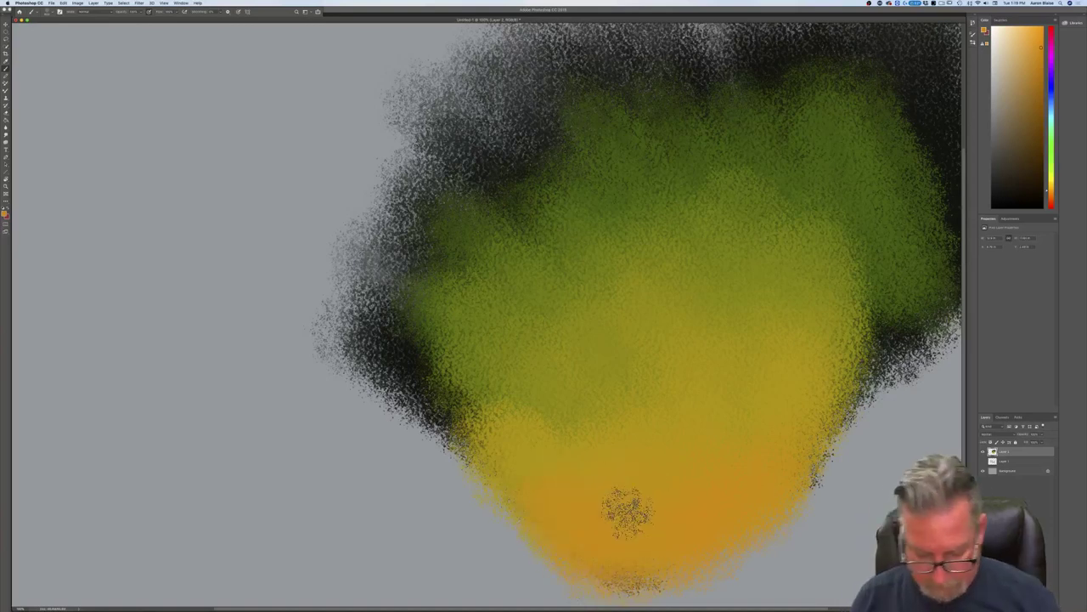
key("super+minus")
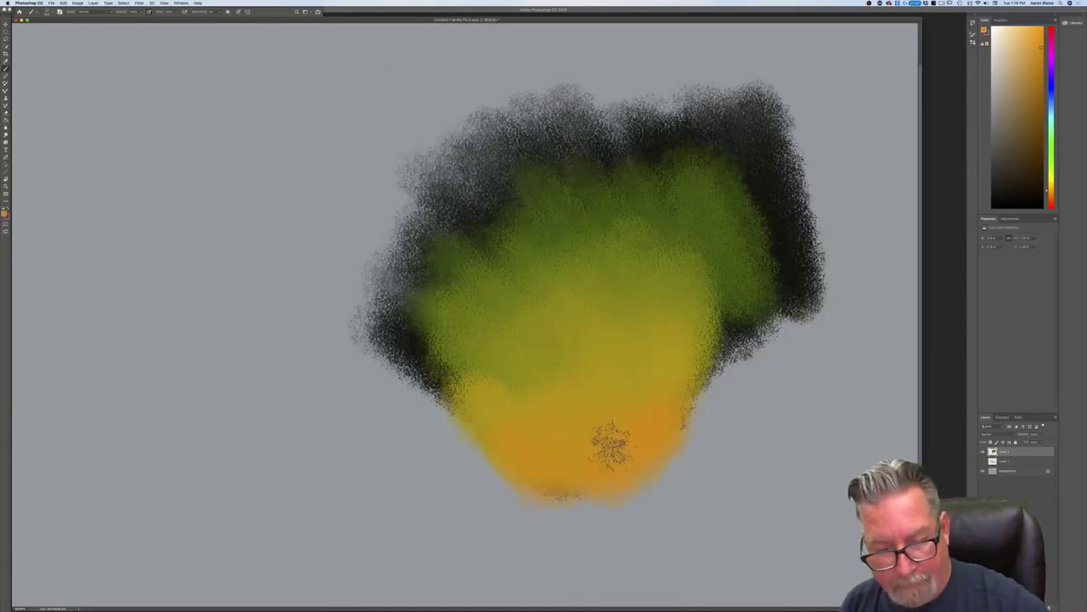
left_click_drag(567, 456, 541, 487)
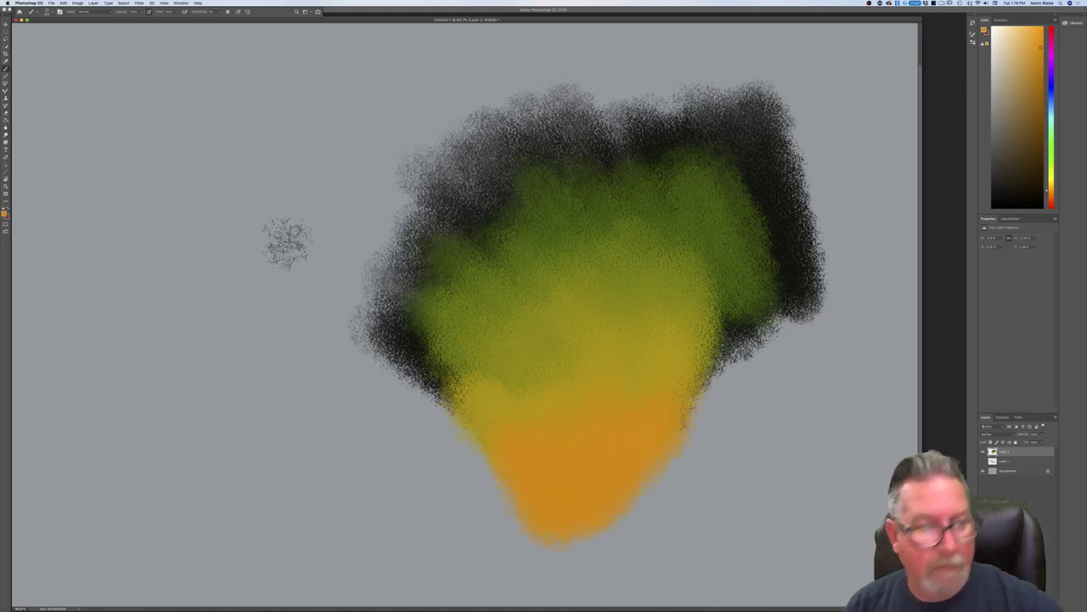
Step: Choose a deeper orange and paint it over the swatch's lower tip, extending it further down
left_click(48, 12)
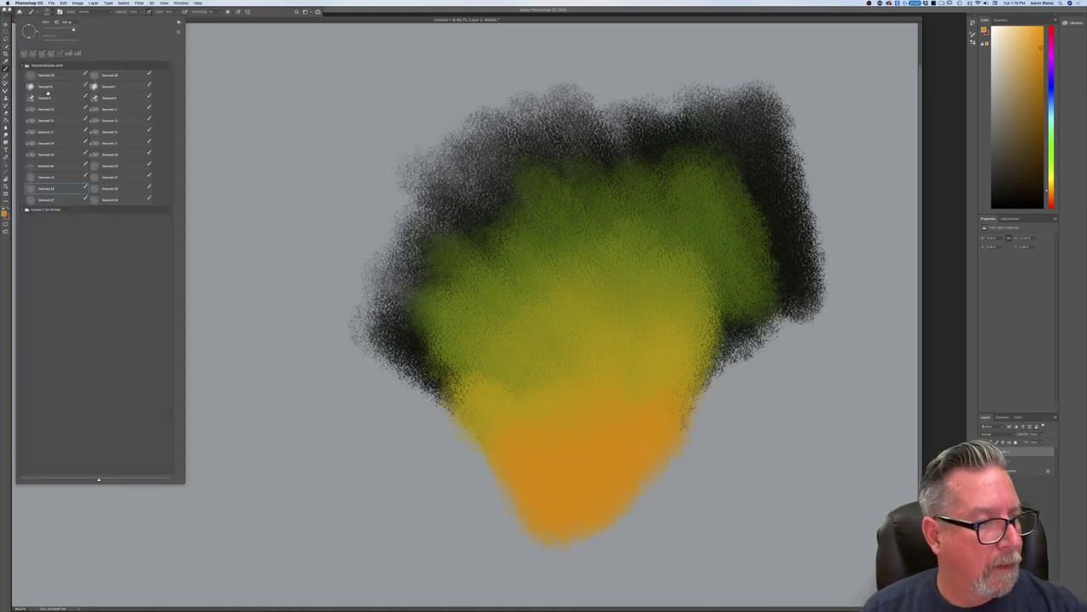
left_click(218, 195)
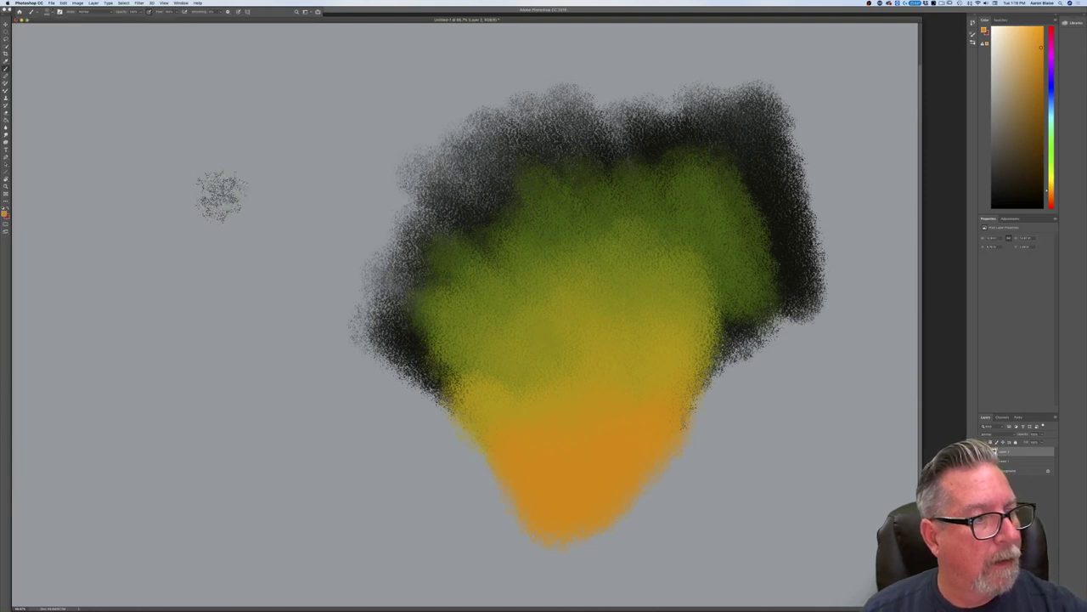
left_click(4, 214)
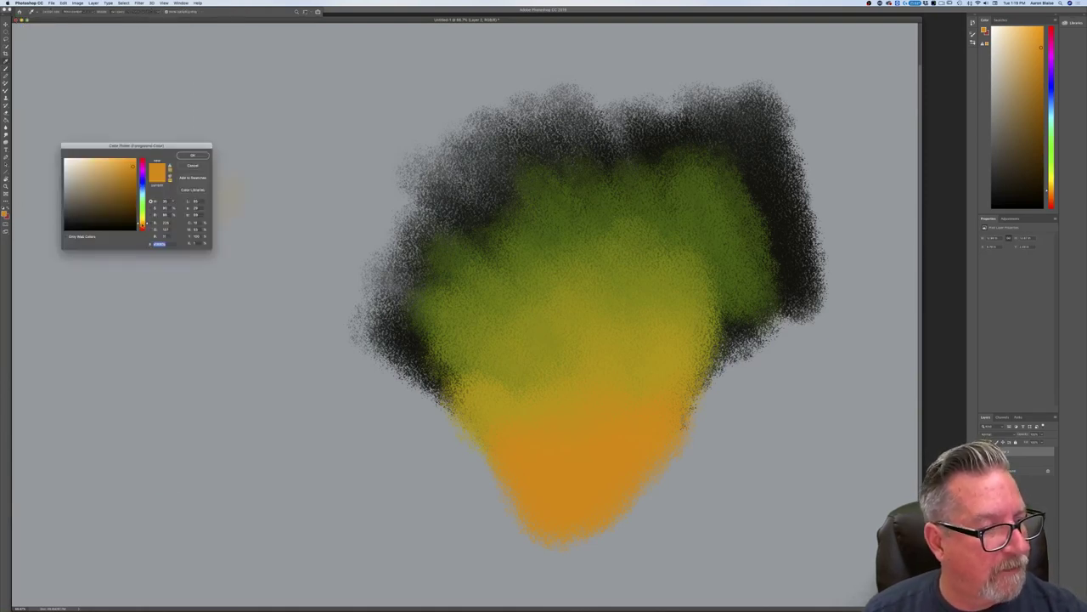
left_click(142, 226)
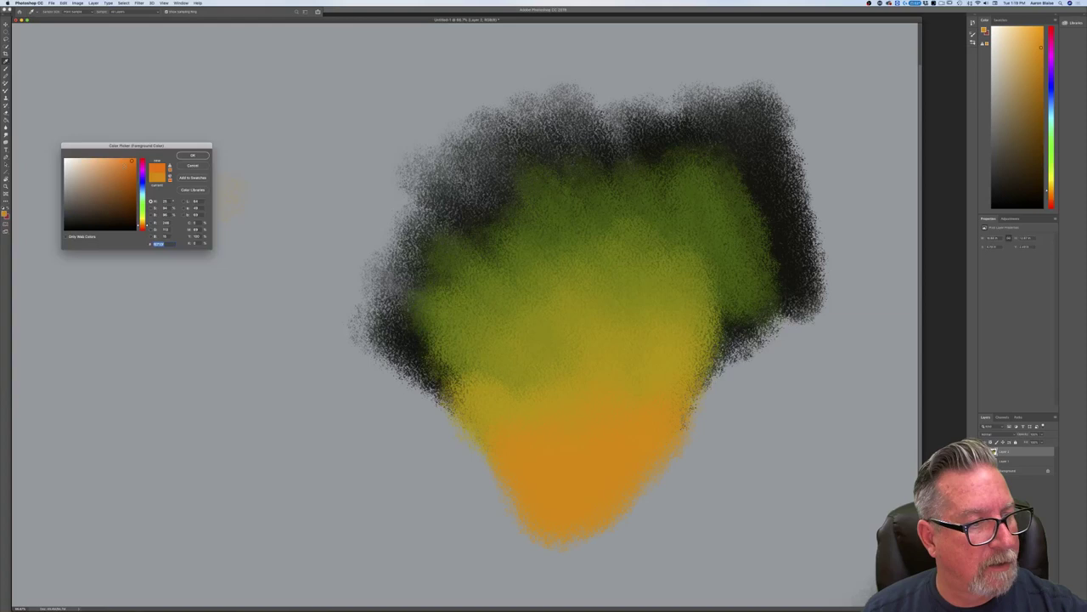
left_click(192, 156)
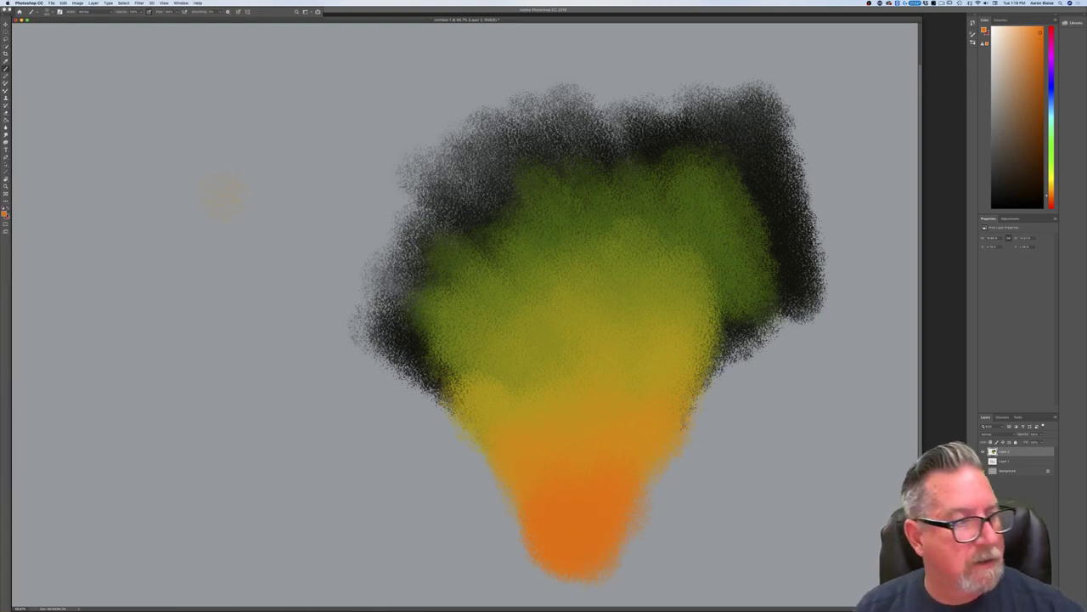
Step: Choose a red-orange and blend it into the bottom of the swatch to finish the colour gradient
left_click(5, 214)
left_click(143, 228)
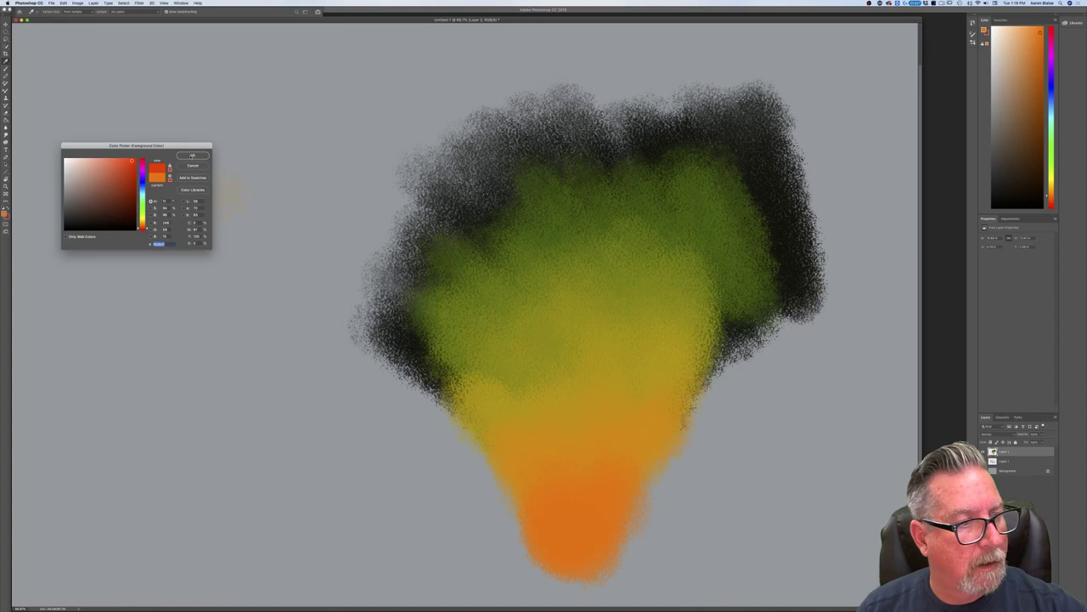
key("Return")
mouse_move(592, 557)
left_mouse_down()
mouse_move(564, 567)
mouse_move(593, 501)
left_mouse_up()
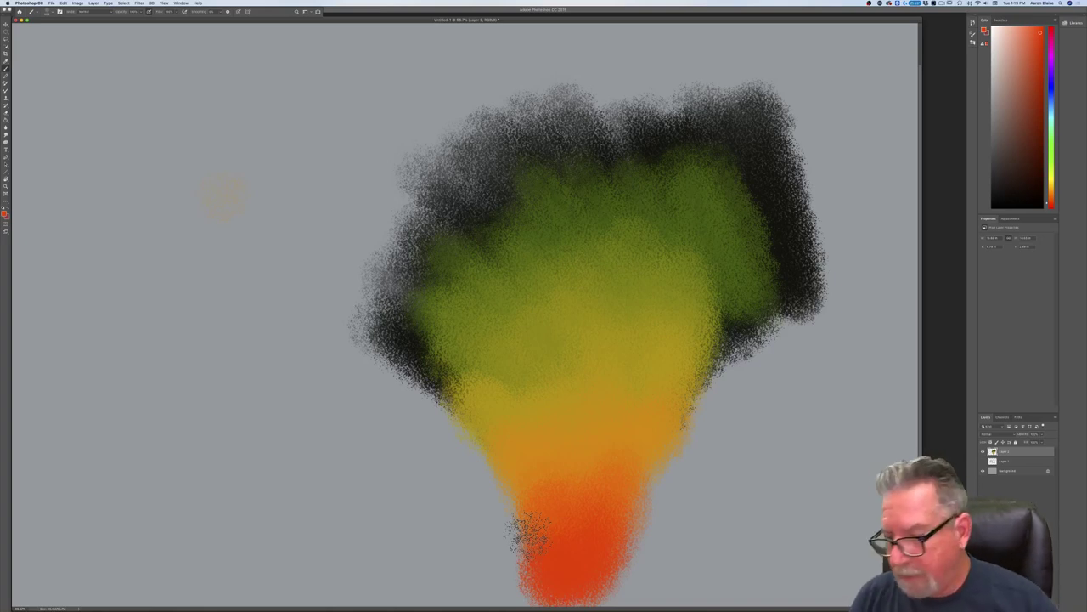
scroll(574, 315, "down", 3)
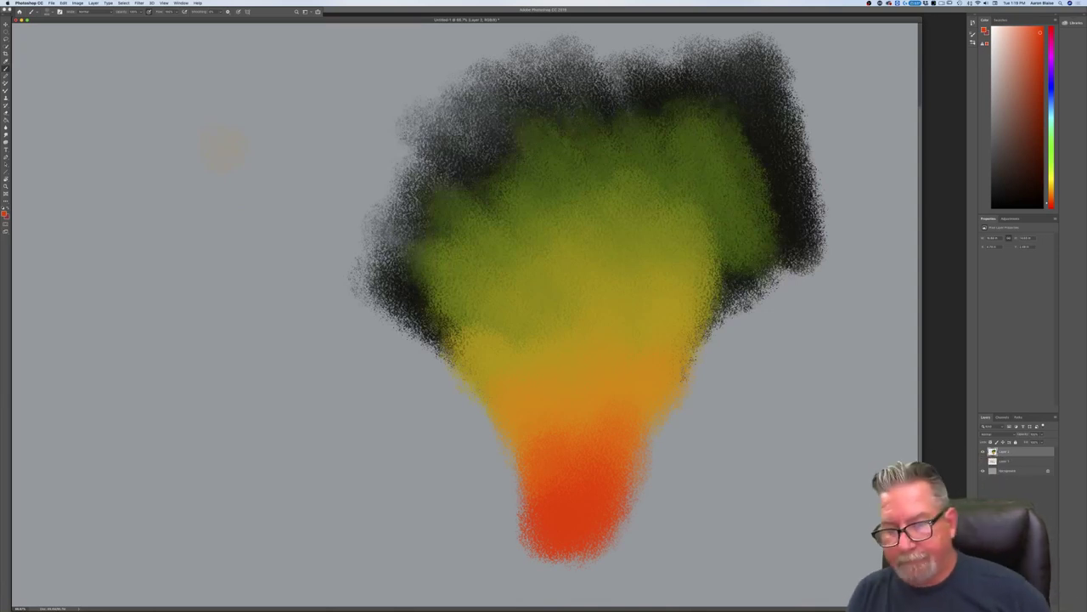
Step: Delete both paint layers so only the grey background remains, and set the foreground colour to a very dark brown
left_click_drag(983, 452, 981, 463)
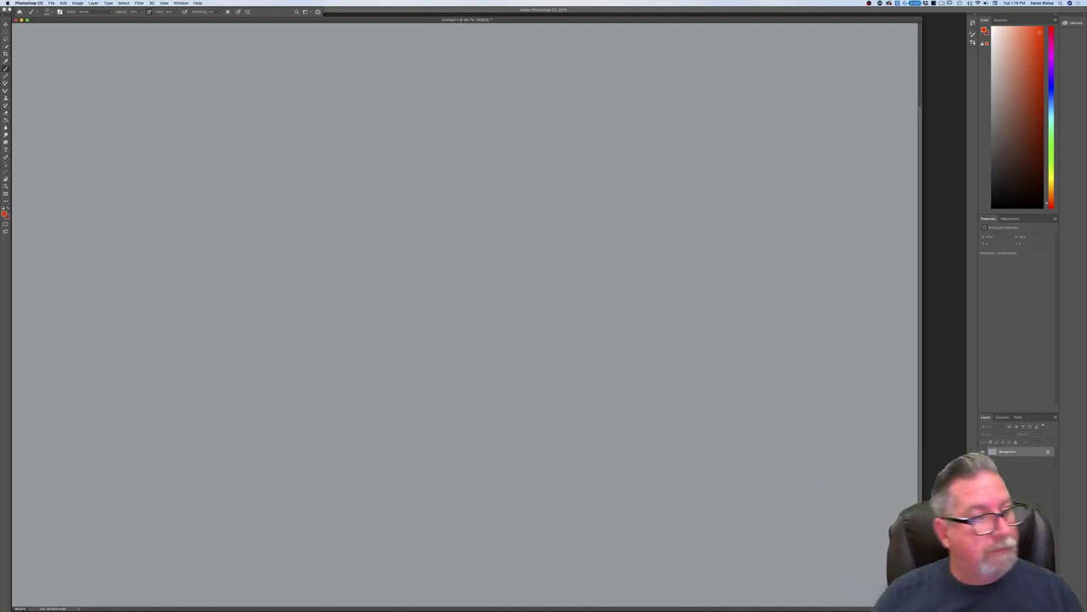
left_click(4, 213)
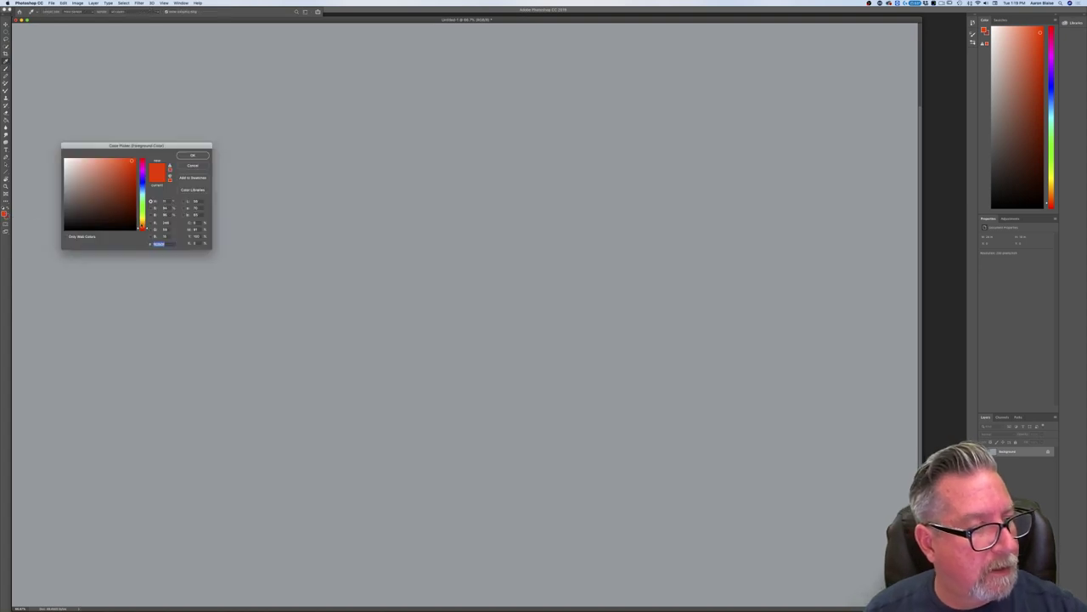
left_click(141, 223)
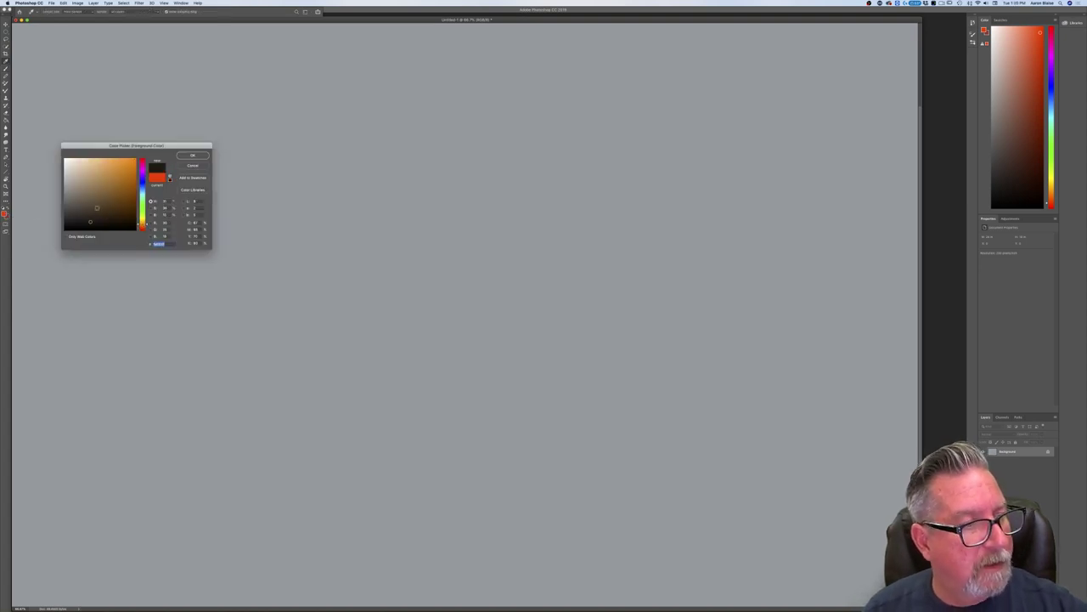
left_click(192, 156)
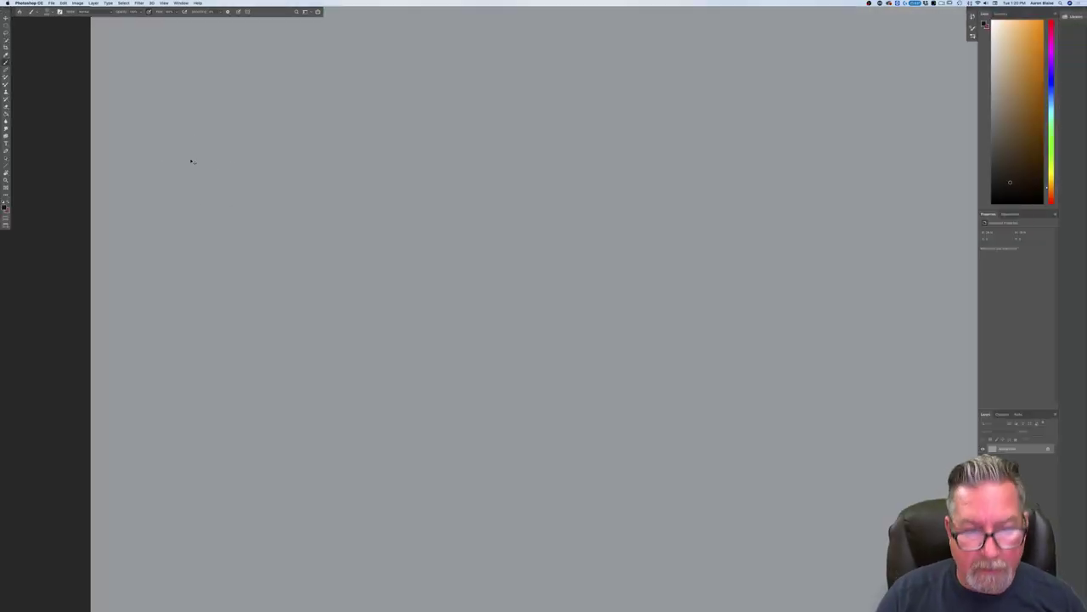
Step: Select the next textured brush in the set and add a new empty layer above the background
key("super+0")
key("super+plus")
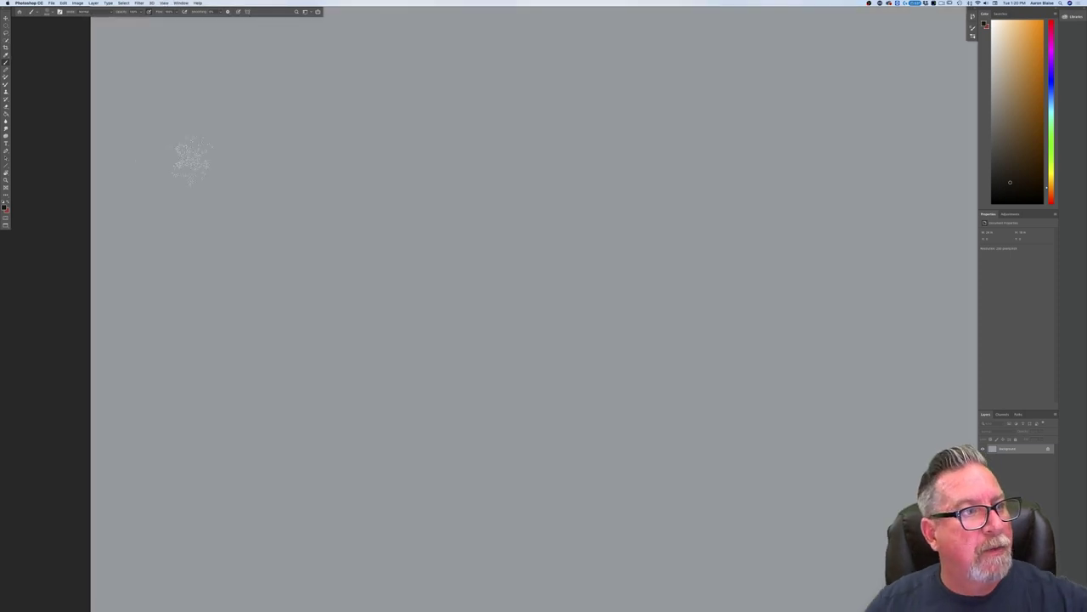
left_click(47, 11)
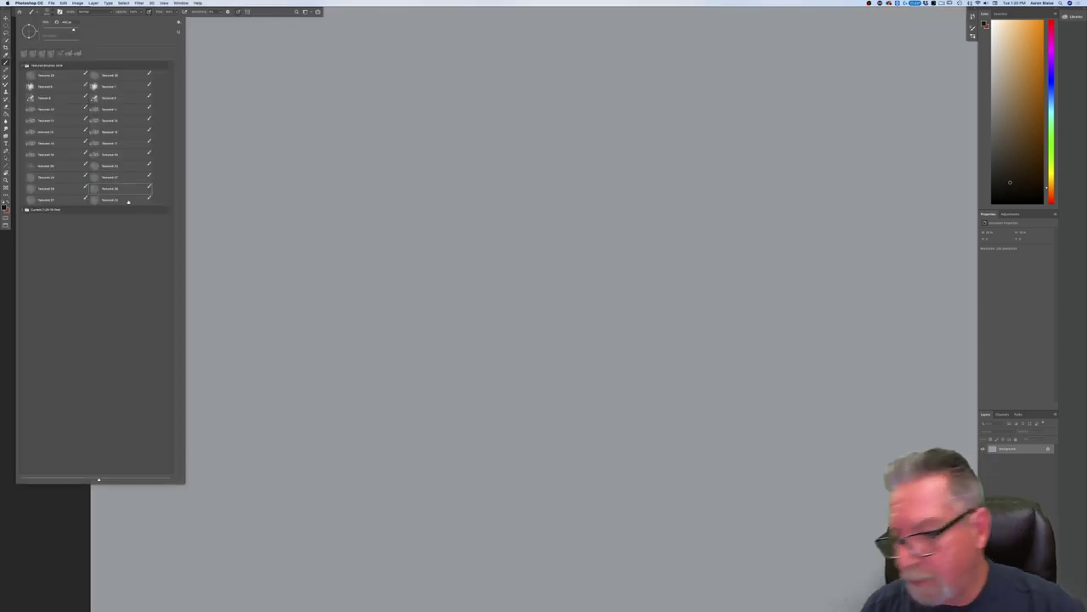
key("super+shift+alt+n")
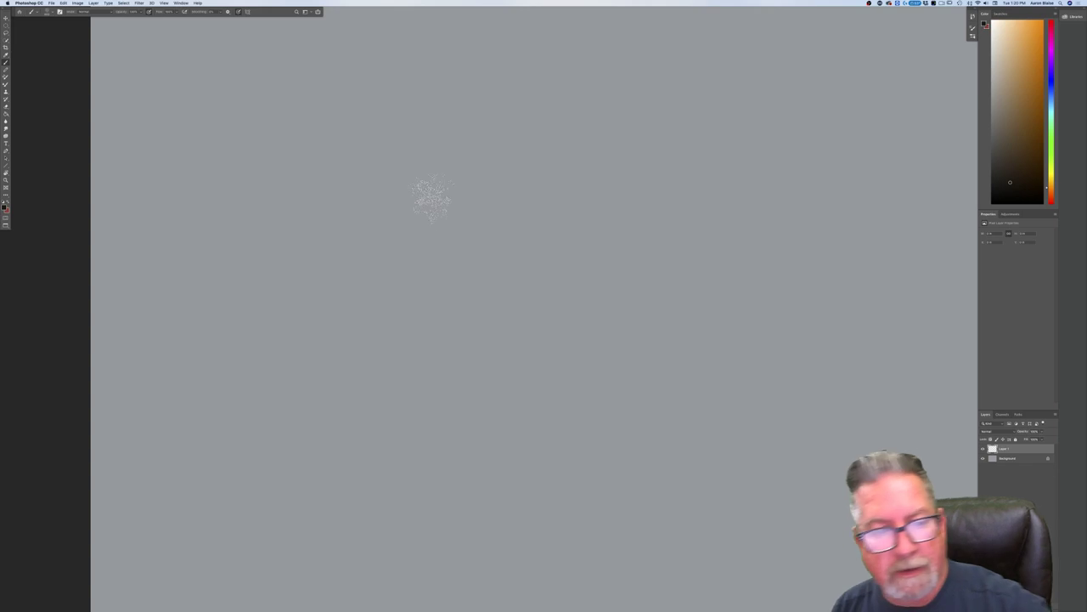
Step: Paint a very dark brown test swatch with the current textured brush, and another beside it using the next brush in the set
mouse_move(465, 251)
left_mouse_down()
mouse_move(430, 253)
mouse_move(438, 307)
mouse_move(341, 222)
mouse_move(423, 370)
mouse_move(324, 259)
mouse_move(411, 380)
mouse_move(287, 256)
mouse_move(391, 416)
mouse_move(205, 201)
left_mouse_up()
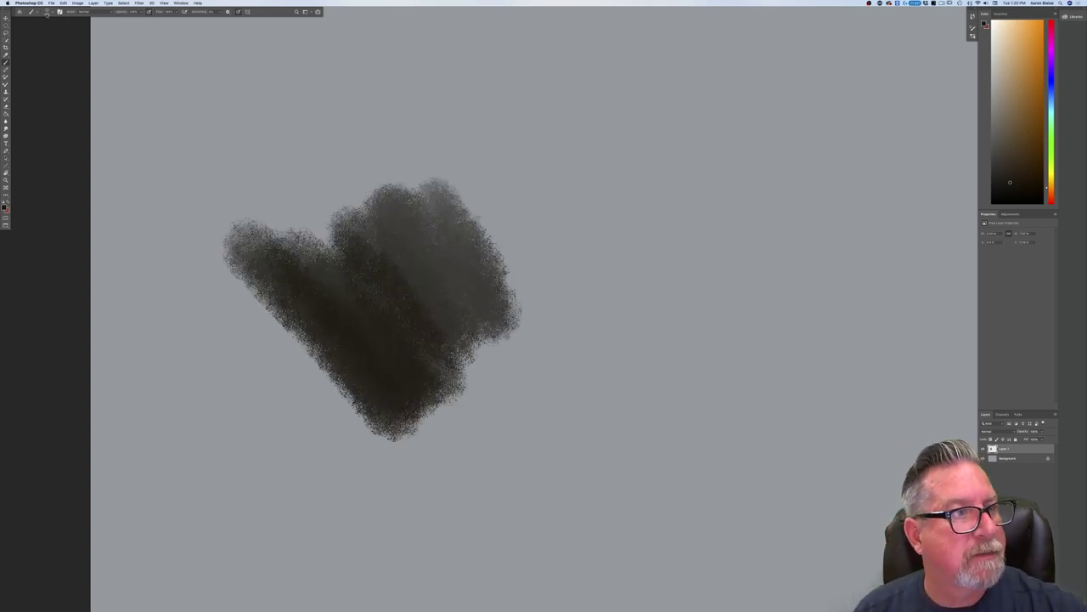
left_click(46, 14)
mouse_move(535, 229)
left_mouse_down()
mouse_move(599, 377)
mouse_move(552, 216)
mouse_move(618, 369)
mouse_move(573, 225)
mouse_move(620, 270)
left_mouse_up()
mouse_move(654, 339)
left_mouse_down()
mouse_move(629, 221)
mouse_move(688, 322)
mouse_move(697, 196)
left_mouse_up()
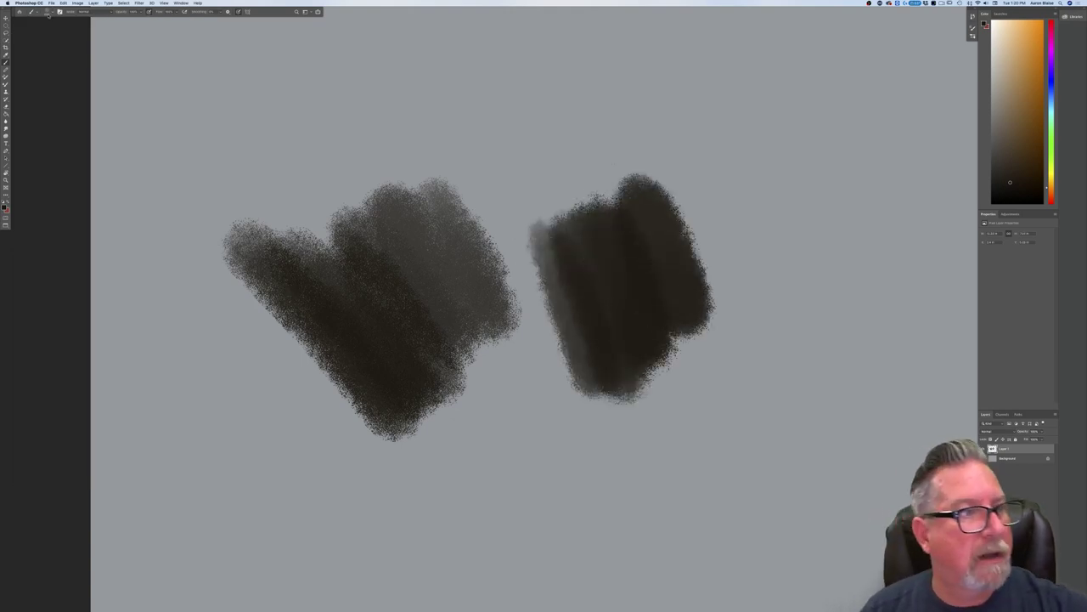
Step: Switch to the tangled-branch brush and paint a third dark swatch beside the other two
left_click(47, 14)
mouse_move(764, 289)
left_mouse_down()
mouse_move(807, 424)
mouse_move(832, 255)
mouse_move(850, 238)
mouse_move(866, 374)
mouse_move(887, 221)
mouse_move(914, 281)
mouse_move(917, 391)
left_mouse_up()
mouse_move(807, 175)
left_mouse_down()
mouse_move(765, 255)
mouse_move(748, 340)
mouse_move(722, 255)
mouse_move(731, 365)
left_mouse_up()
left_click_drag(717, 280, 726, 501)
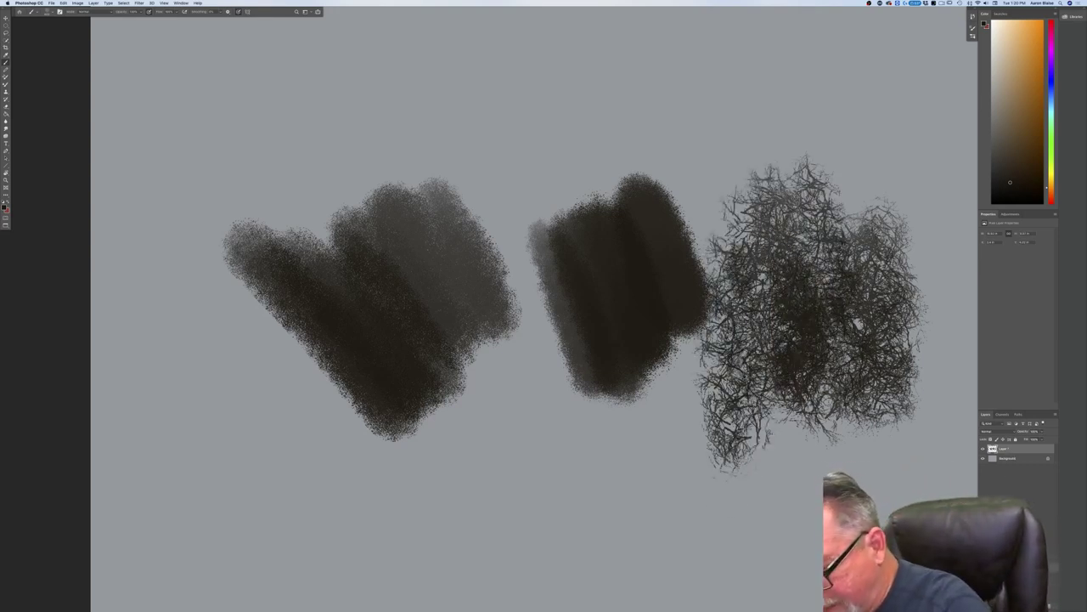
Step: Replace the swatch layer with a new empty one and paint a large round mass of dark branches on it
left_click(1050, 605)
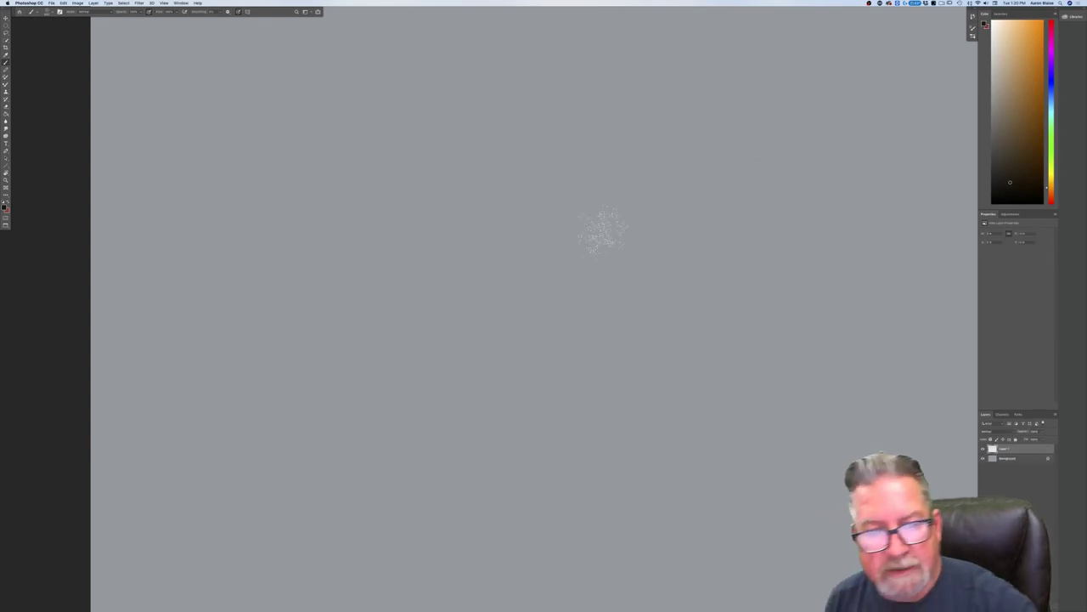
mouse_move(565, 316)
left_mouse_down()
mouse_move(502, 225)
mouse_move(535, 321)
mouse_move(551, 250)
mouse_move(527, 251)
mouse_move(525, 267)
mouse_move(550, 206)
mouse_move(574, 204)
mouse_move(573, 242)
mouse_move(548, 255)
mouse_move(531, 229)
mouse_move(535, 242)
mouse_move(509, 254)
mouse_move(448, 255)
mouse_move(488, 331)
mouse_move(518, 217)
mouse_move(480, 327)
mouse_move(622, 187)
mouse_move(578, 169)
mouse_move(641, 250)
mouse_move(599, 301)
mouse_move(569, 314)
mouse_move(556, 357)
mouse_move(514, 319)
mouse_move(522, 306)
mouse_move(506, 225)
mouse_move(459, 170)
mouse_move(435, 289)
mouse_move(496, 323)
mouse_move(535, 276)
mouse_move(446, 344)
mouse_move(659, 310)
mouse_move(609, 163)
mouse_move(582, 209)
mouse_move(658, 251)
mouse_move(590, 157)
mouse_move(446, 165)
mouse_move(400, 234)
mouse_move(395, 276)
mouse_move(544, 397)
mouse_move(540, 338)
mouse_move(603, 289)
left_mouse_up()
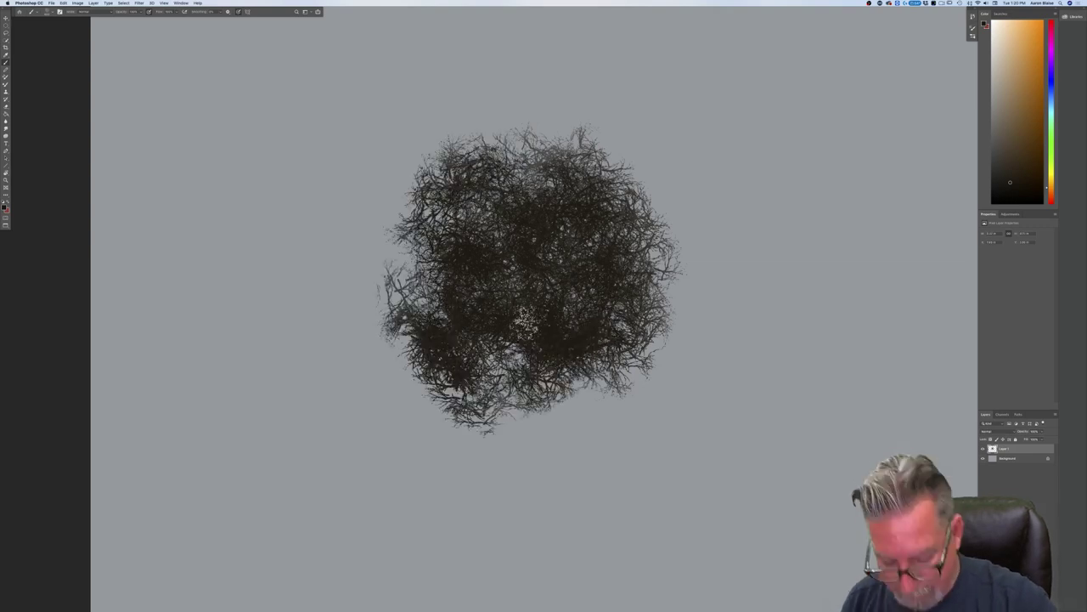
mouse_move(567, 392)
left_mouse_down()
mouse_move(564, 232)
mouse_move(478, 351)
mouse_move(393, 274)
mouse_move(436, 351)
mouse_move(427, 368)
mouse_move(533, 401)
mouse_move(486, 420)
left_mouse_up()
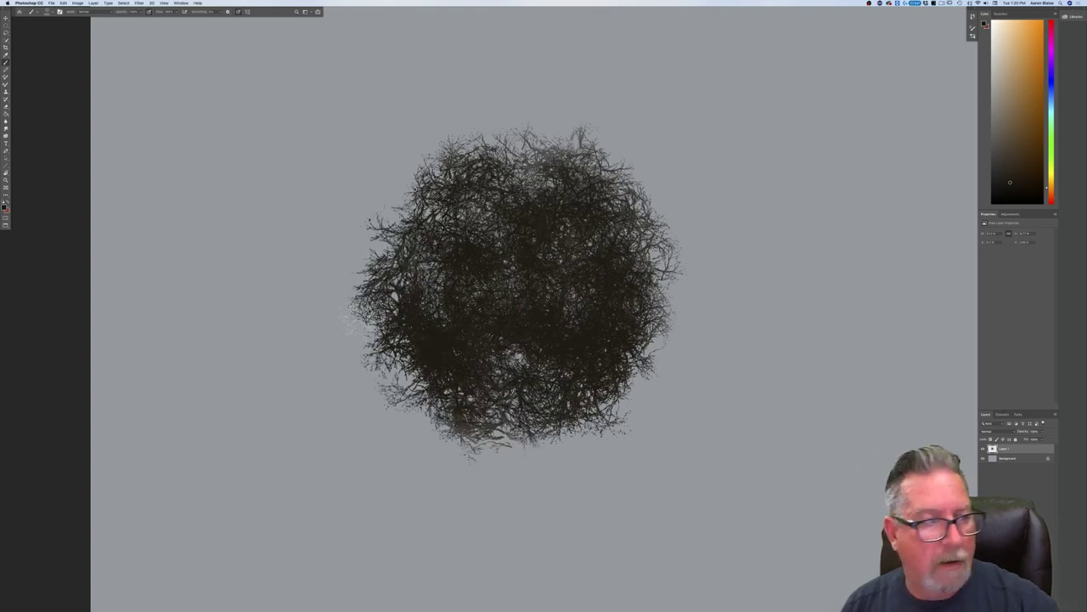
Step: Choose a medium brown and paint branch texture over the dark mass, extending past its edges all around
left_click(4, 206)
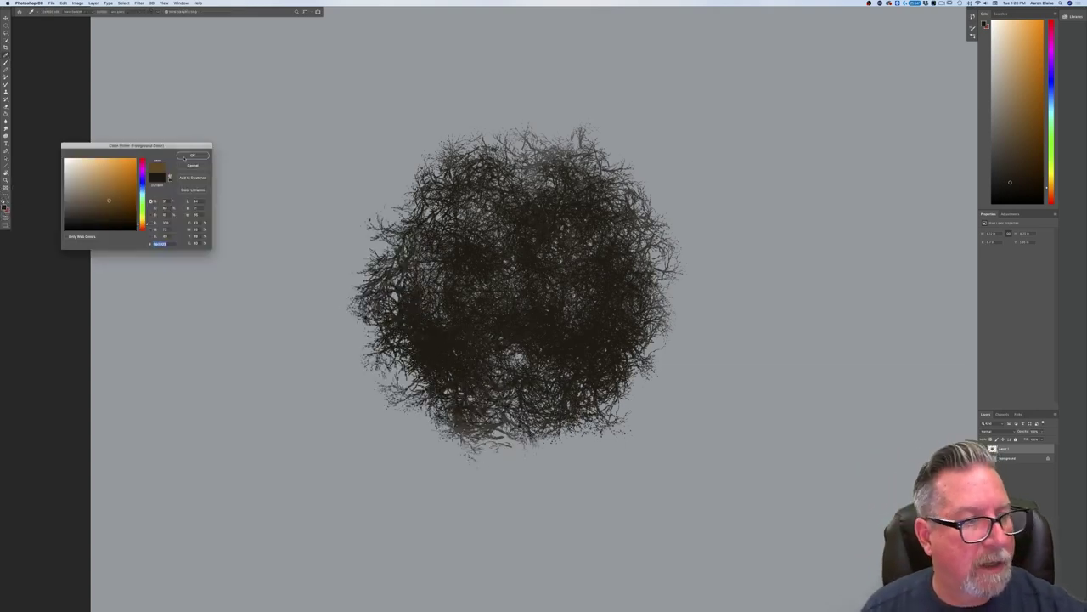
left_click(184, 156)
mouse_move(537, 381)
left_mouse_down()
mouse_move(611, 289)
mouse_move(528, 357)
mouse_move(532, 307)
left_mouse_up()
mouse_move(535, 263)
left_mouse_down()
mouse_move(467, 220)
mouse_move(425, 306)
mouse_move(475, 255)
mouse_move(442, 408)
left_mouse_up()
mouse_move(518, 424)
left_mouse_down()
mouse_move(571, 196)
mouse_move(680, 345)
mouse_move(671, 263)
mouse_move(518, 140)
left_mouse_up()
mouse_move(433, 161)
left_mouse_down()
mouse_move(357, 238)
mouse_move(348, 356)
mouse_move(408, 459)
mouse_move(612, 450)
left_mouse_up()
mouse_move(408, 442)
left_mouse_down()
mouse_move(468, 349)
mouse_move(553, 340)
mouse_move(603, 246)
mouse_move(629, 153)
mouse_move(705, 340)
mouse_move(586, 476)
left_mouse_up()
mouse_move(578, 204)
left_mouse_down()
mouse_move(472, 192)
mouse_move(393, 410)
mouse_move(456, 472)
left_mouse_up()
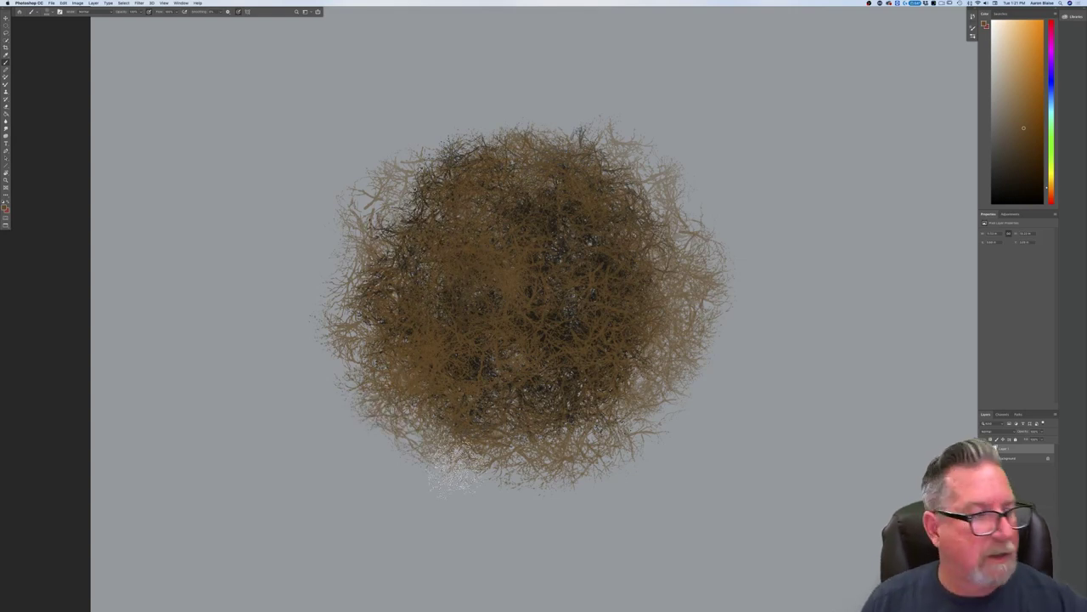
Step: Choose a darker brown, set the brush mode to Multiply and paint shadow branches around the brown mass
left_click(4, 206)
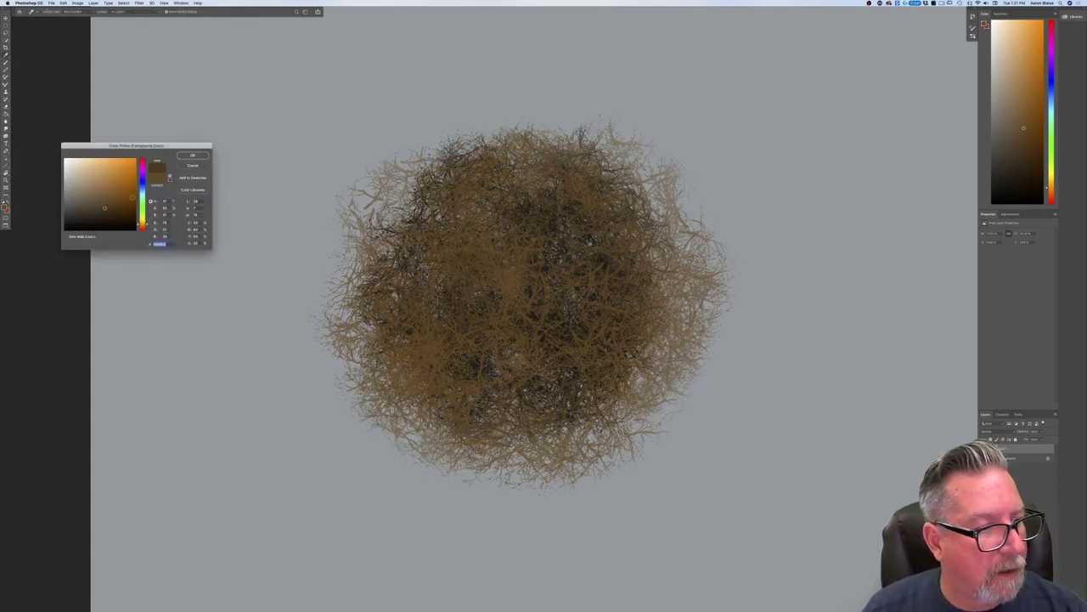
key("Return")
left_click(83, 11)
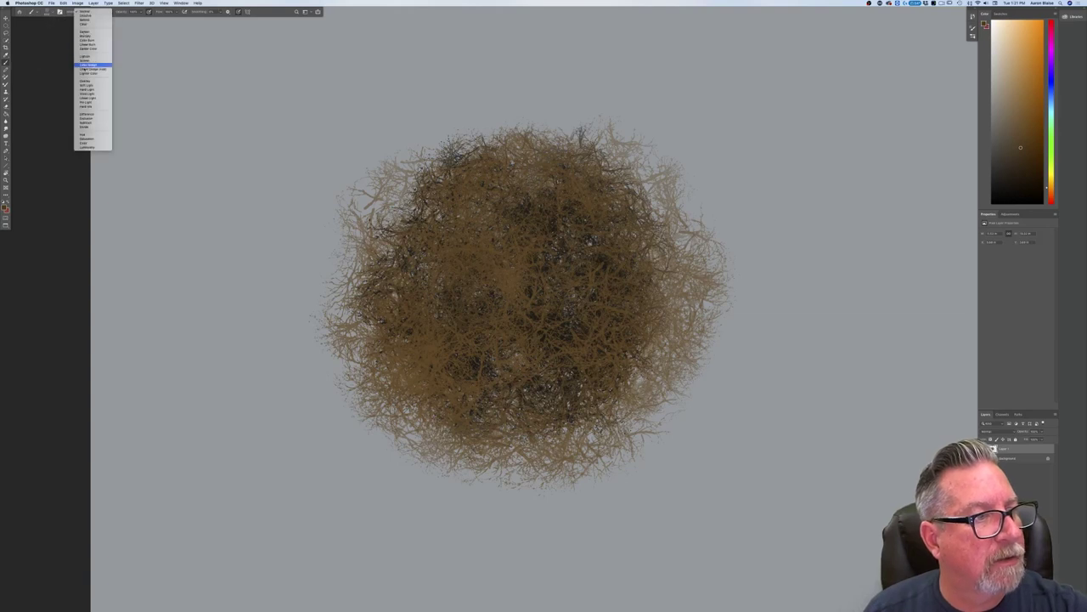
left_click(85, 37)
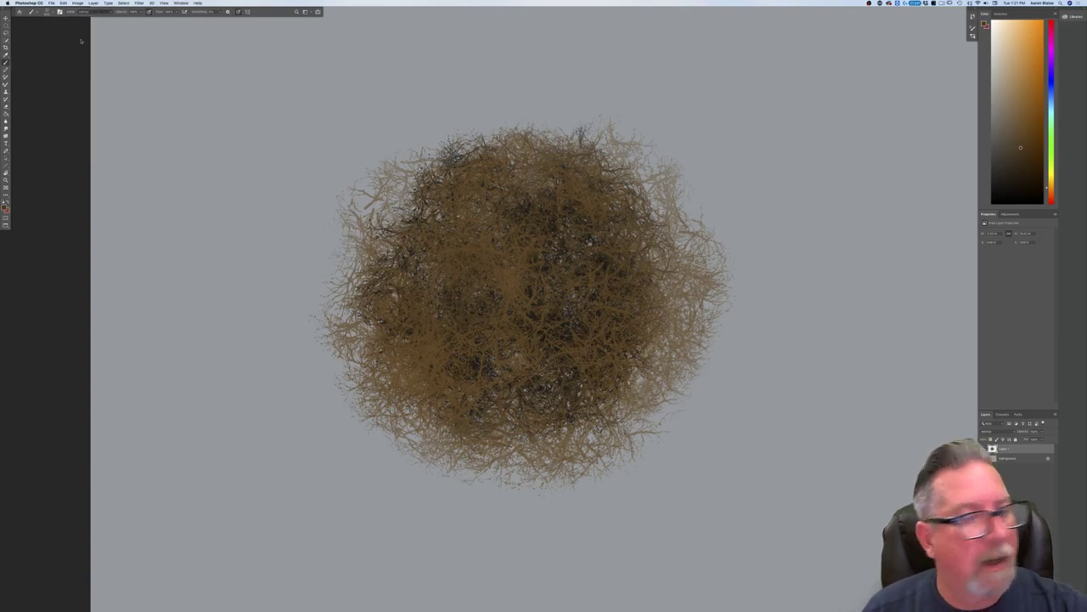
mouse_move(551, 322)
left_mouse_down()
mouse_move(548, 375)
mouse_move(512, 236)
mouse_move(460, 231)
mouse_move(582, 180)
left_mouse_up()
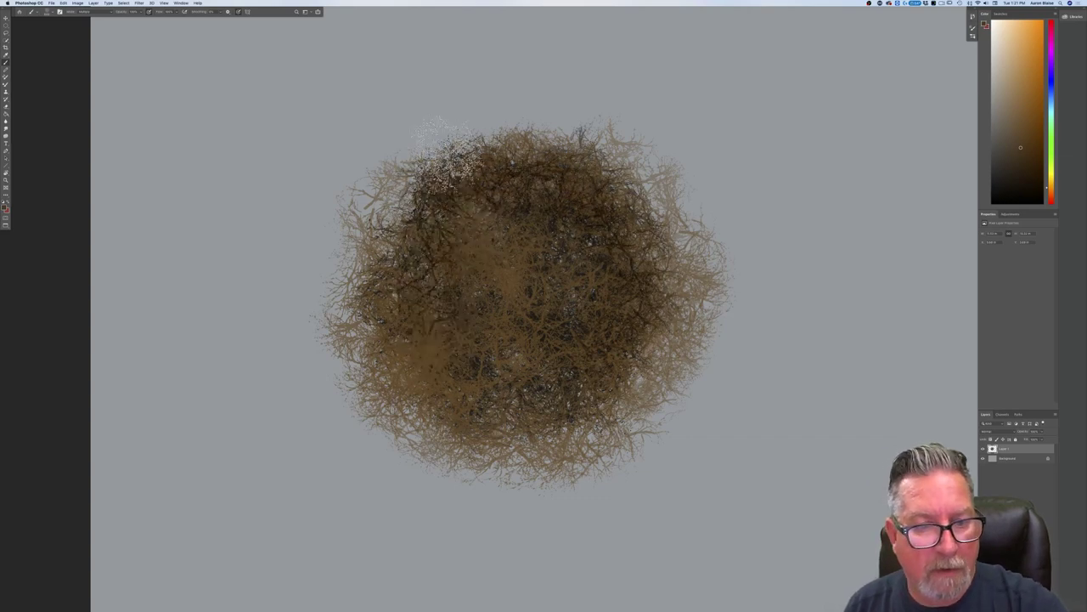
mouse_move(416, 240)
left_mouse_down()
mouse_move(429, 378)
mouse_move(543, 408)
mouse_move(607, 378)
mouse_move(628, 344)
mouse_move(526, 238)
mouse_move(484, 276)
mouse_move(493, 331)
mouse_move(582, 204)
mouse_move(548, 391)
mouse_move(629, 361)
mouse_move(514, 383)
mouse_move(540, 255)
mouse_move(471, 310)
mouse_move(599, 339)
mouse_move(565, 395)
mouse_move(429, 378)
mouse_move(650, 340)
mouse_move(607, 306)
mouse_move(565, 306)
mouse_move(489, 353)
mouse_move(444, 339)
left_mouse_up()
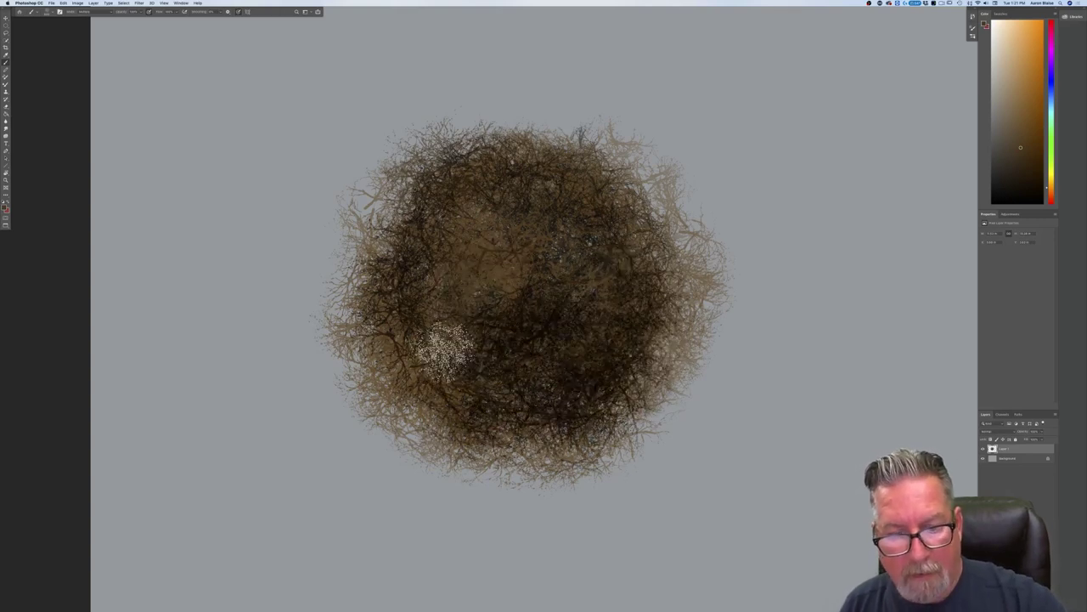
Step: Set the brush mode to Overlay, choose a light tan and paint a glowing orange area over the mass's centre
left_click(89, 11)
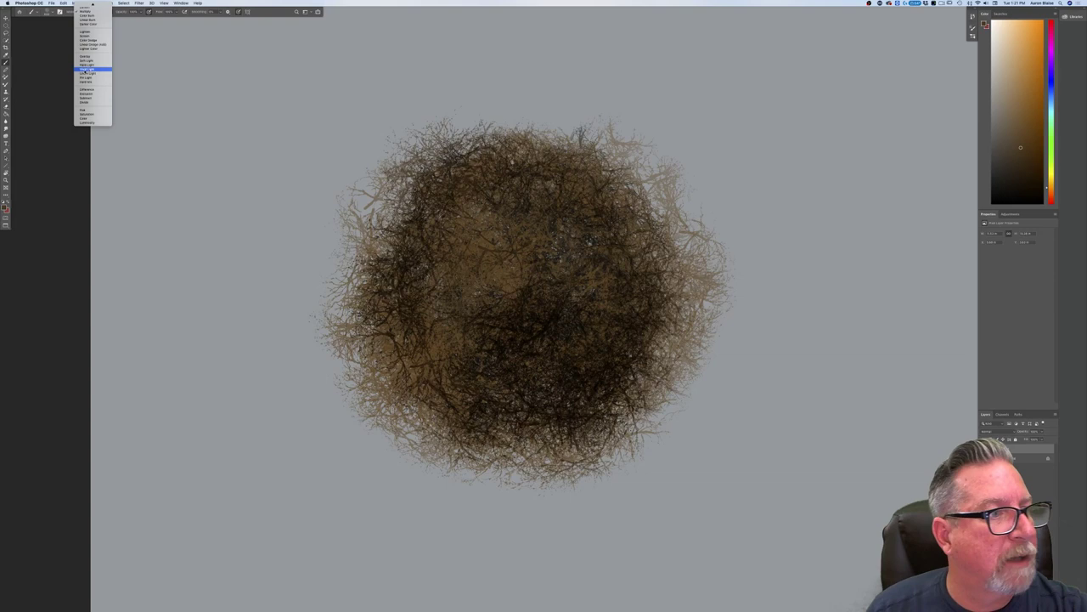
left_click(89, 65)
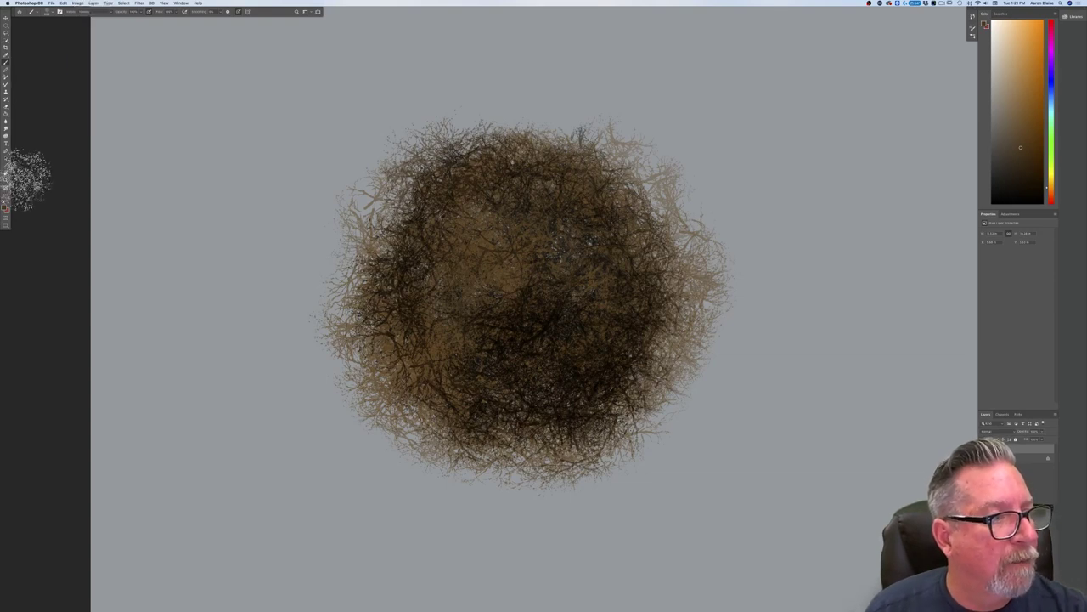
left_click(4, 207)
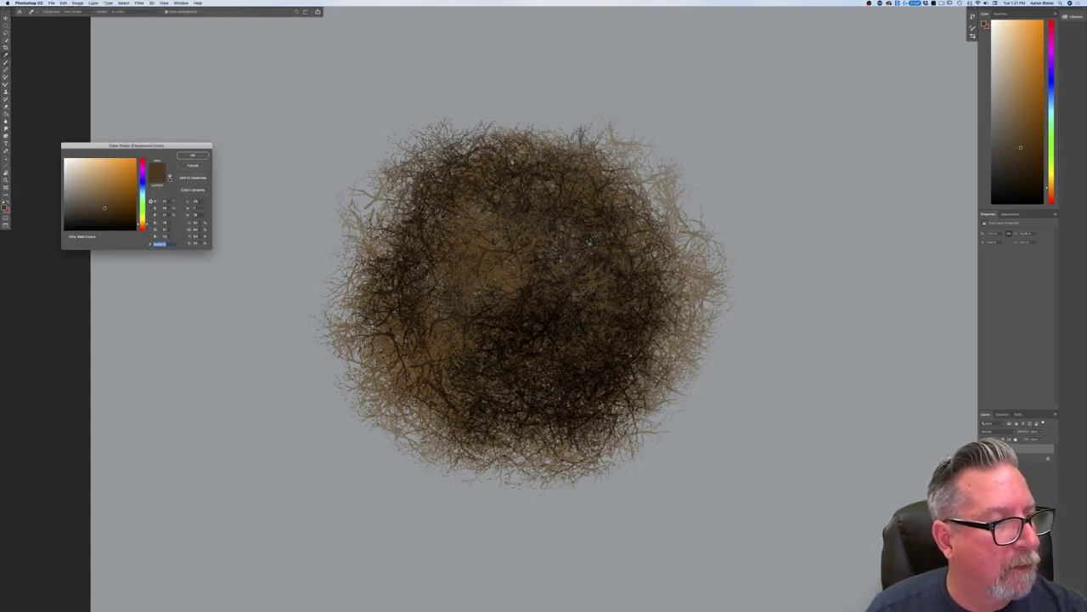
left_click(189, 158)
mouse_move(581, 381)
left_mouse_down()
mouse_move(608, 280)
mouse_move(528, 370)
mouse_move(535, 321)
left_mouse_up()
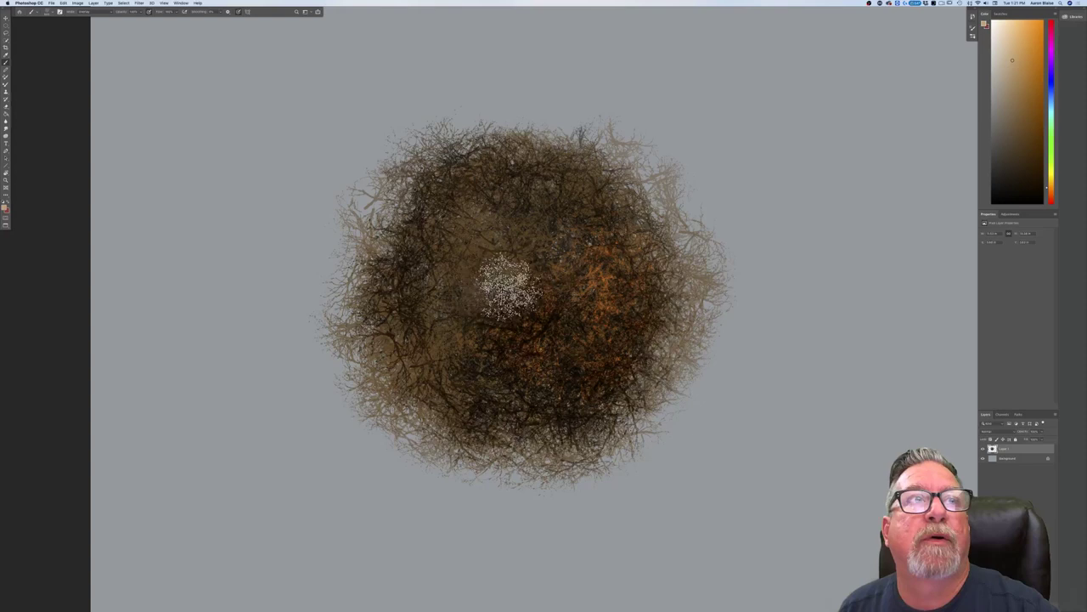
mouse_move(450, 327)
left_mouse_down()
mouse_move(457, 268)
mouse_move(450, 302)
mouse_move(491, 340)
mouse_move(404, 303)
mouse_move(542, 414)
mouse_move(542, 205)
mouse_move(469, 206)
mouse_move(569, 321)
mouse_move(559, 183)
mouse_move(542, 401)
mouse_move(635, 299)
mouse_move(511, 398)
mouse_move(526, 263)
mouse_move(446, 314)
mouse_move(509, 305)
mouse_move(438, 280)
mouse_move(510, 194)
mouse_move(440, 257)
mouse_move(535, 280)
mouse_move(514, 289)
mouse_move(455, 208)
mouse_move(562, 313)
mouse_move(437, 272)
mouse_move(548, 263)
mouse_move(552, 323)
mouse_move(493, 310)
mouse_move(421, 339)
mouse_move(514, 344)
mouse_move(514, 238)
mouse_move(480, 203)
mouse_move(527, 310)
mouse_move(489, 174)
mouse_move(446, 331)
mouse_move(471, 386)
mouse_move(518, 429)
left_mouse_up()
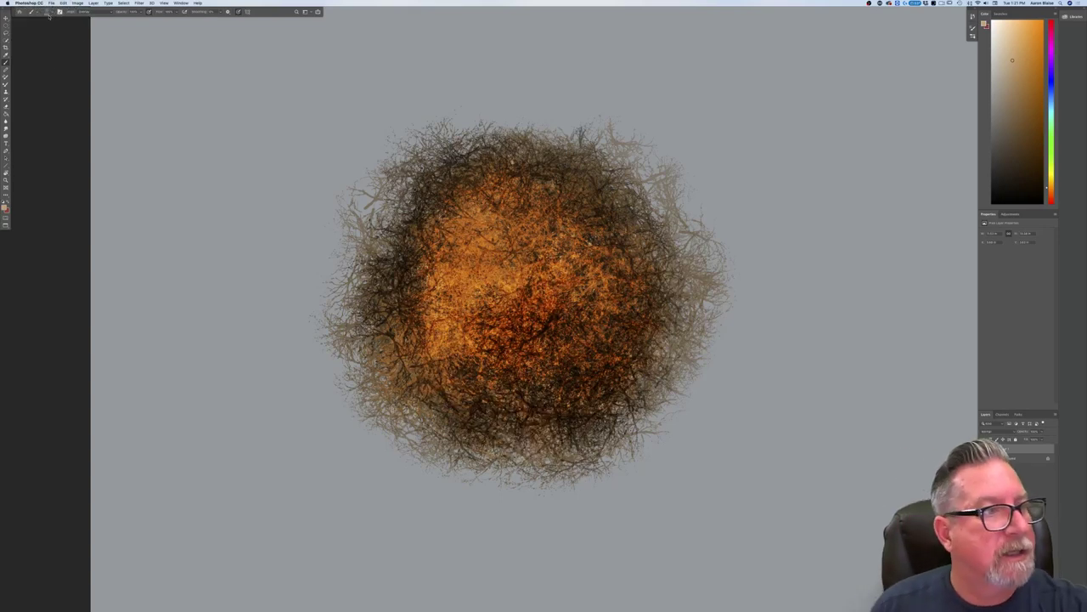
Step: Set the brush mode back to Multiply, choose a medium brown and darken the centre of the orange area
left_click(85, 11)
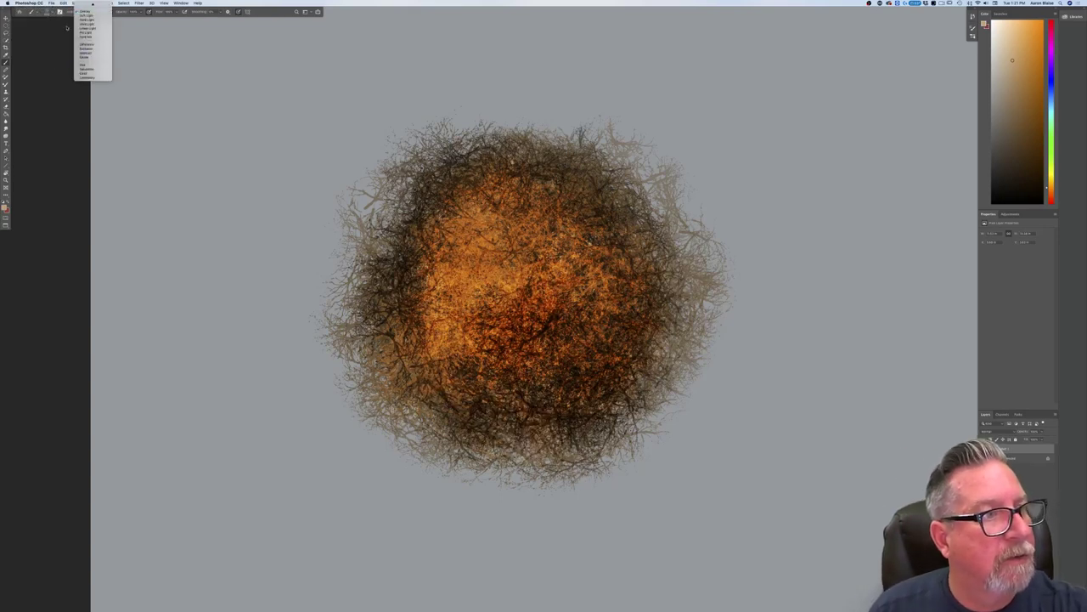
left_click(68, 26)
left_click(84, 11)
mouse_move(85, 4)
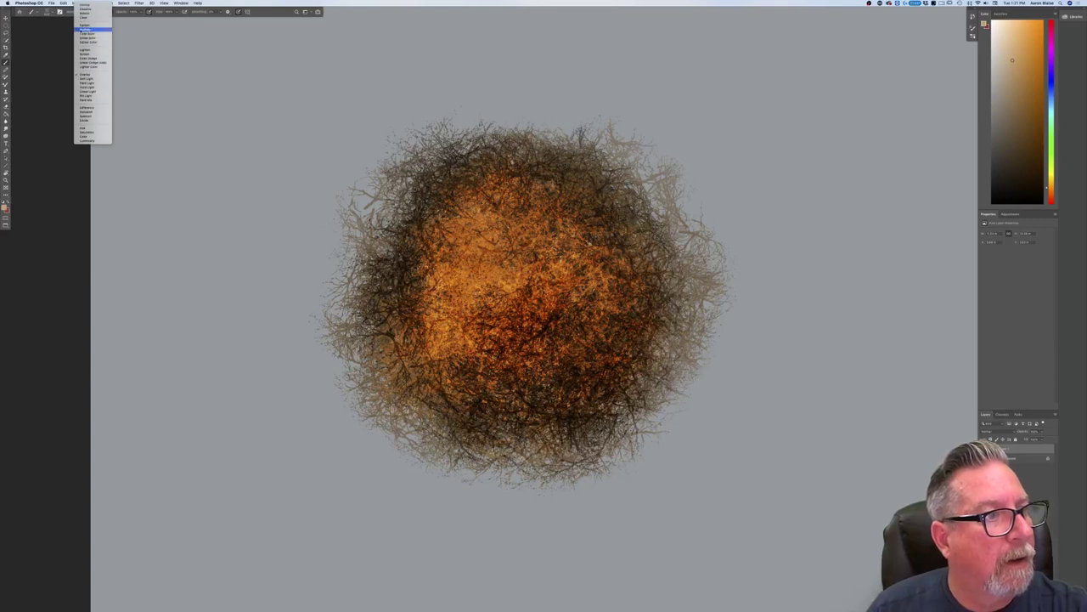
left_click(82, 29)
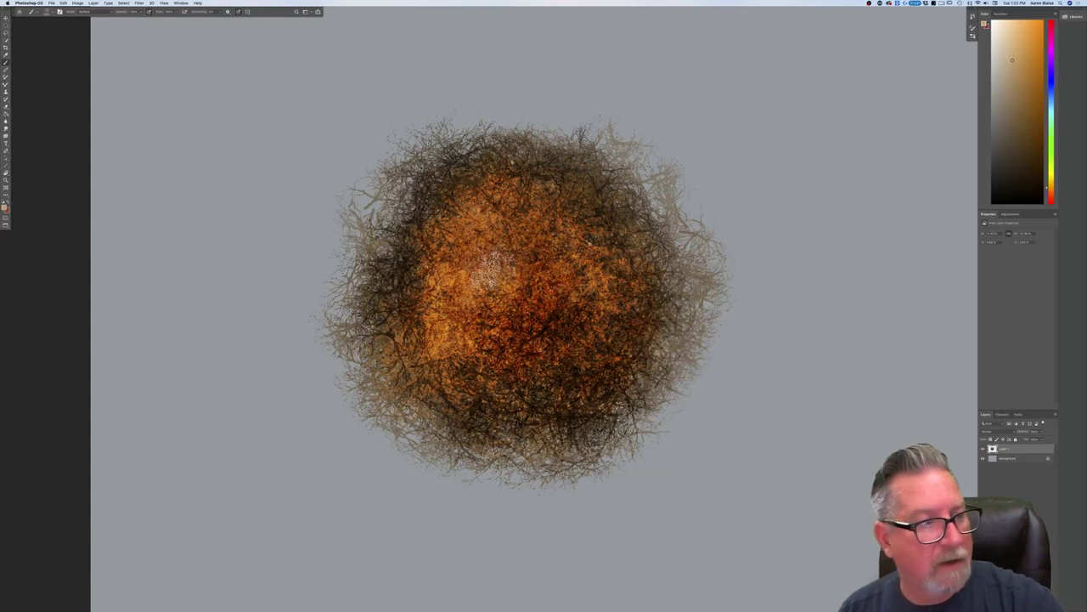
left_click(6, 208)
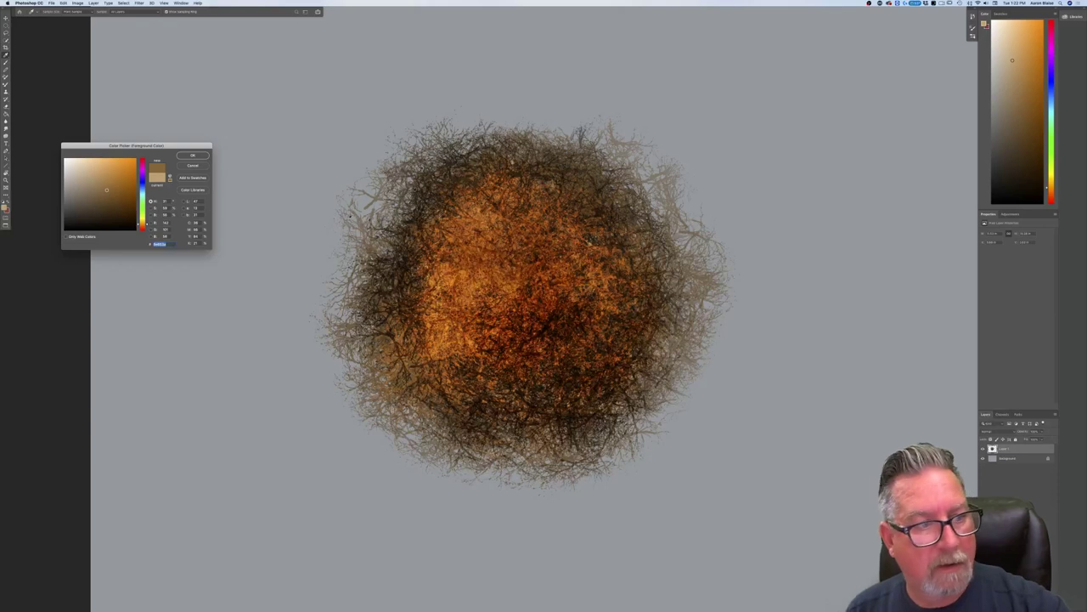
left_click(191, 157)
mouse_move(554, 307)
left_mouse_down()
mouse_move(575, 315)
mouse_move(471, 289)
mouse_move(485, 382)
left_mouse_up()
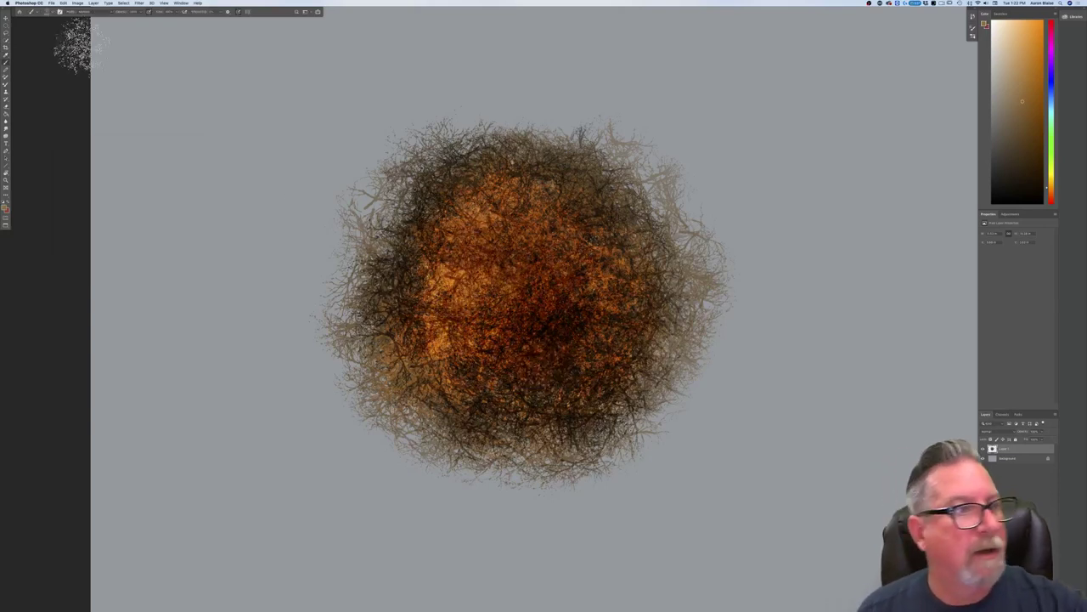
Step: Set the brush mode to Color Dodge, choose a light peach and paint bright yellow highlights over the mass's upper-left centre
left_click(85, 11)
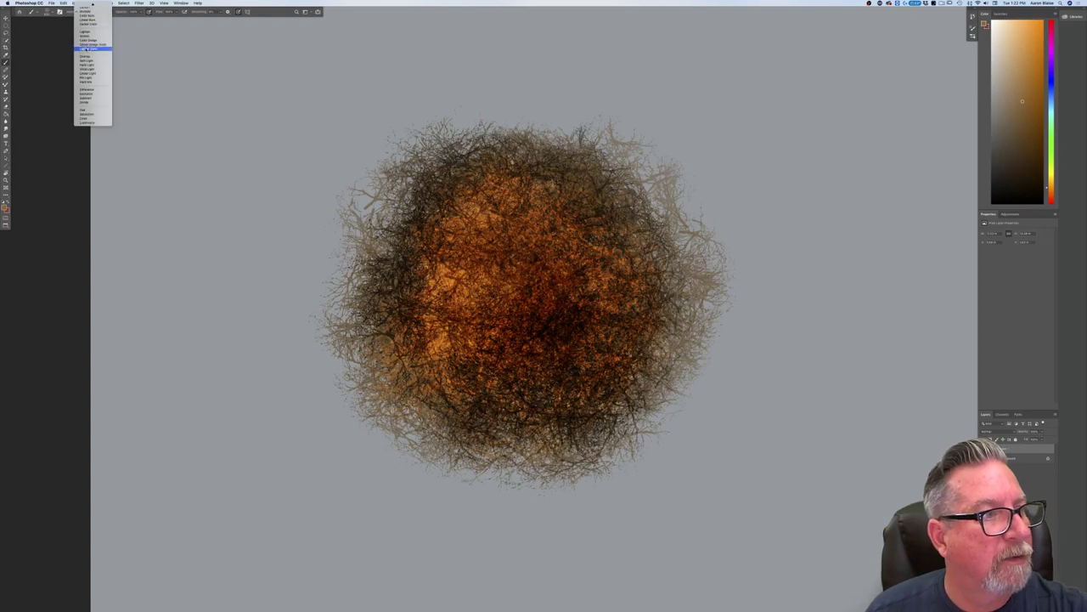
left_click(85, 39)
left_click(6, 205)
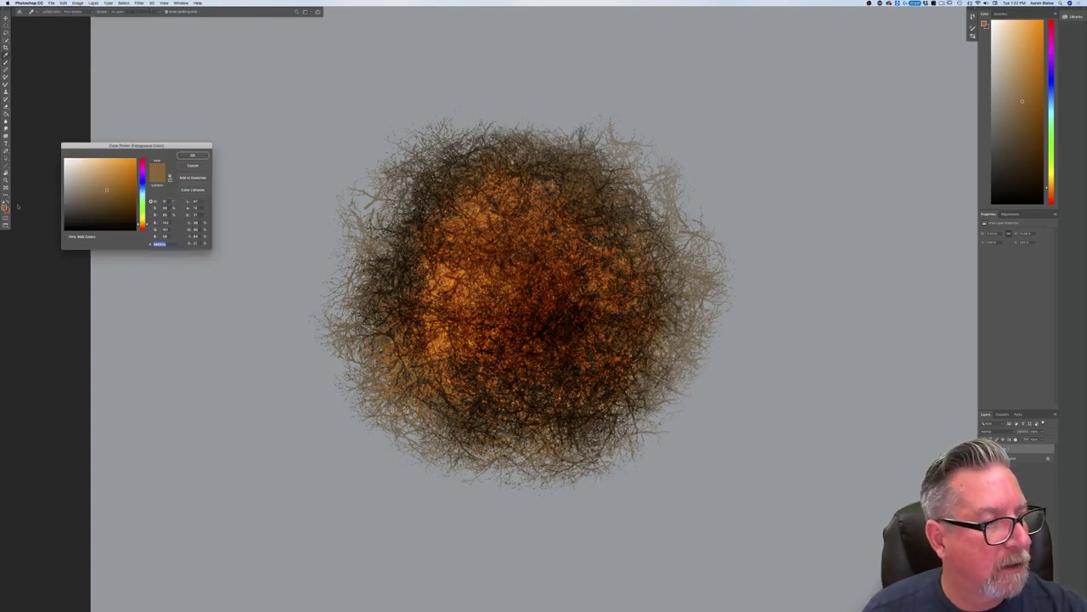
left_click(95, 160)
left_click(192, 155)
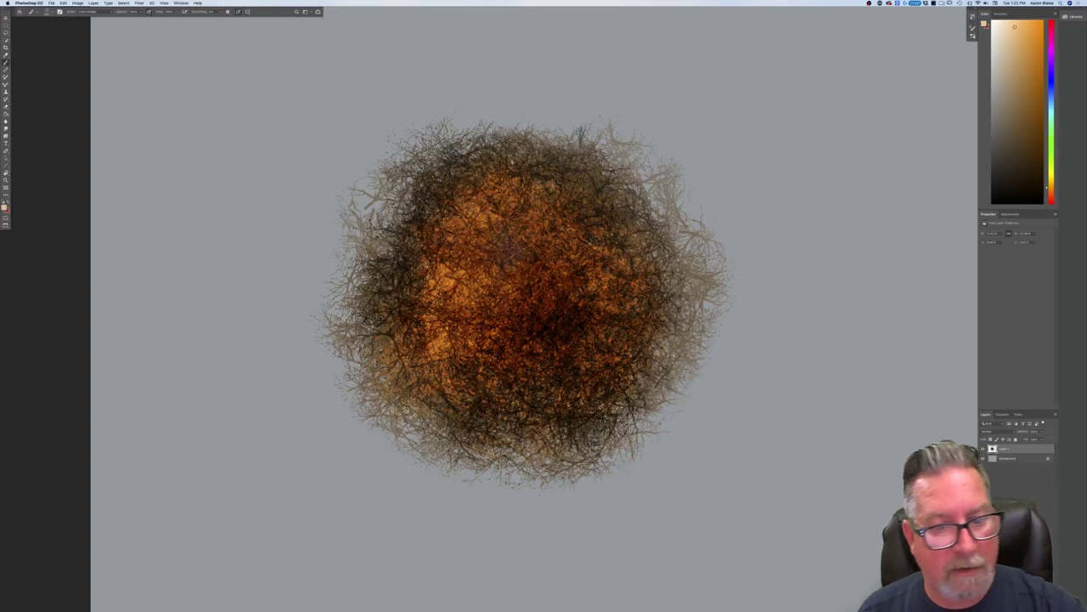
left_click_drag(548, 310, 485, 221)
mouse_move(598, 285)
left_mouse_down()
mouse_move(484, 204)
mouse_move(412, 255)
mouse_move(480, 374)
mouse_move(506, 263)
mouse_move(476, 221)
mouse_move(577, 322)
mouse_move(509, 196)
mouse_move(510, 331)
mouse_move(510, 220)
mouse_move(475, 340)
mouse_move(442, 213)
mouse_move(543, 281)
mouse_move(582, 272)
mouse_move(480, 229)
mouse_move(458, 204)
mouse_move(527, 196)
mouse_move(471, 309)
mouse_move(514, 255)
mouse_move(553, 334)
mouse_move(488, 263)
mouse_move(425, 255)
mouse_move(527, 323)
mouse_move(586, 255)
mouse_move(442, 213)
mouse_move(416, 280)
mouse_move(416, 383)
left_mouse_up()
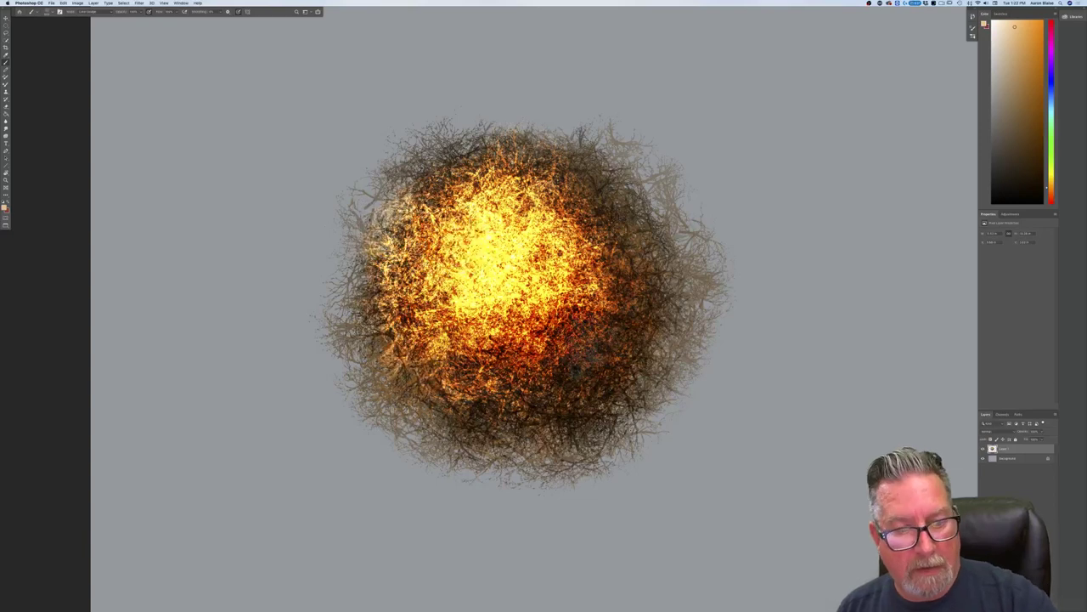
mouse_move(601, 338)
left_mouse_down()
mouse_move(603, 255)
mouse_move(560, 369)
left_mouse_up()
mouse_move(501, 222)
left_mouse_down()
mouse_move(488, 248)
mouse_move(429, 217)
mouse_move(526, 297)
mouse_move(509, 331)
mouse_move(390, 323)
mouse_move(404, 255)
left_mouse_up()
Step: Paint loose peach branch strokes on the empty canvas left of the glowing mass, and brush over its highlights again
key("super+minus")
key("super+minus")
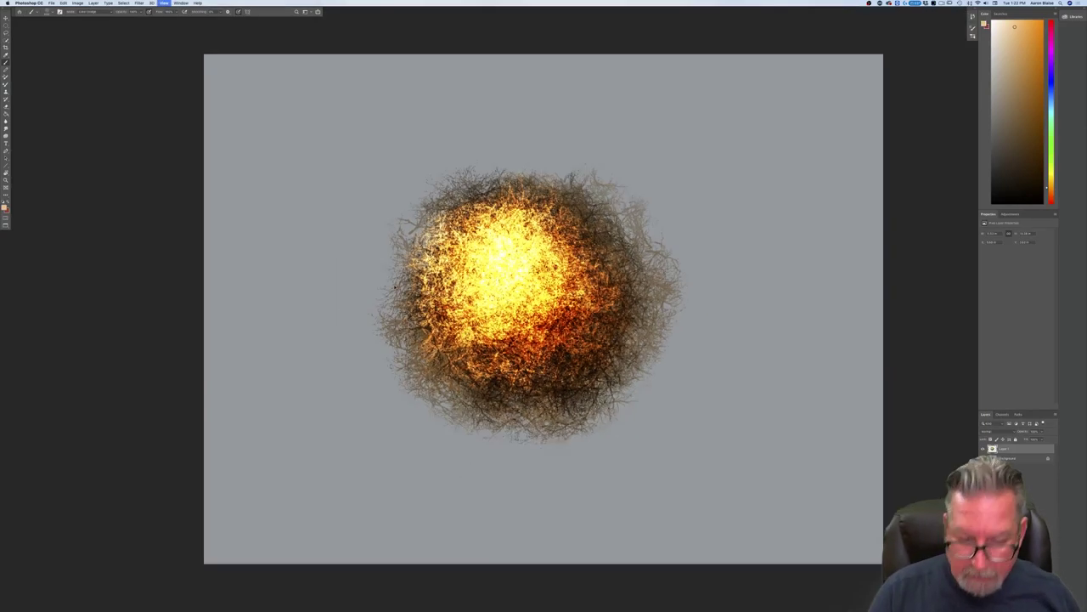
key("super+plus")
key("super+plus")
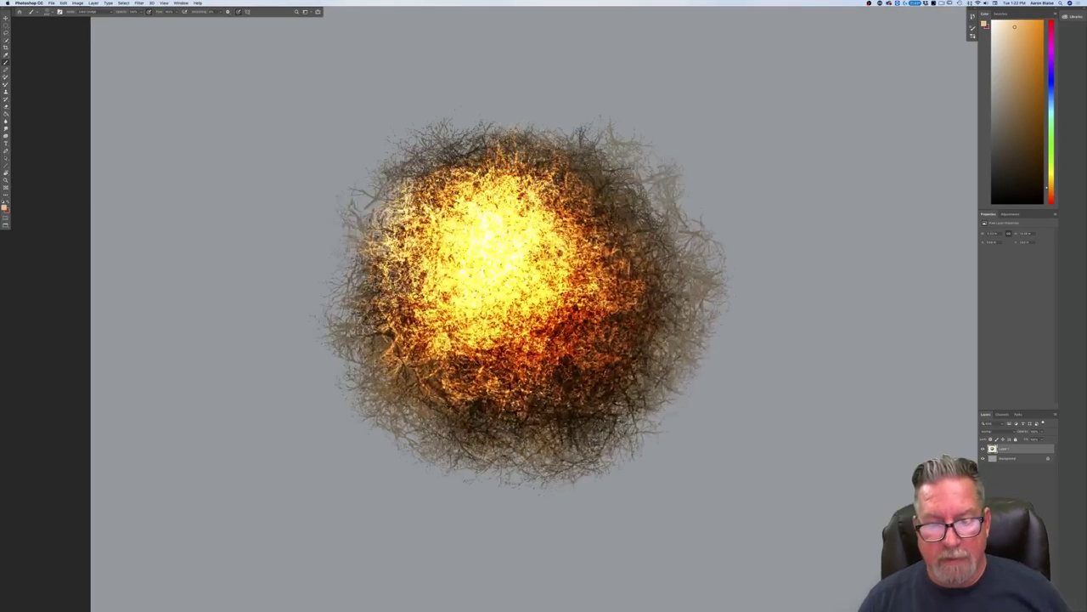
mouse_move(272, 271)
left_mouse_down()
mouse_move(333, 455)
mouse_move(304, 480)
mouse_move(121, 286)
left_mouse_up()
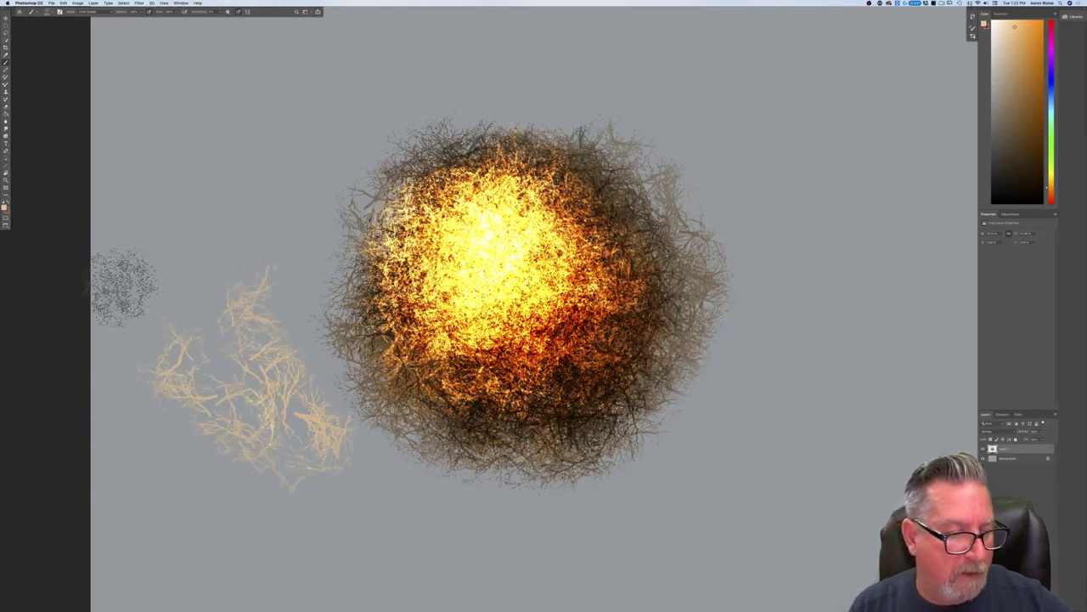
mouse_move(525, 205)
left_mouse_down()
mouse_move(546, 294)
mouse_move(504, 193)
mouse_move(508, 342)
mouse_move(466, 337)
mouse_move(529, 223)
mouse_move(455, 290)
left_mouse_up()
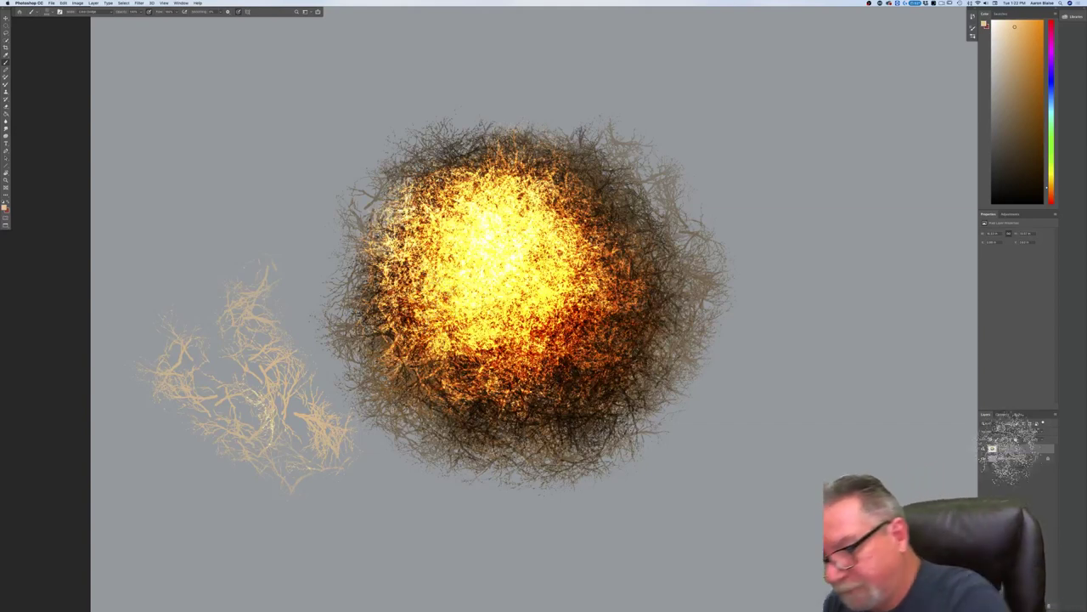
Step: Delete the paint layer, set the foreground colour to a very dark brown and fit the whole canvas in view
key("BackSpace")
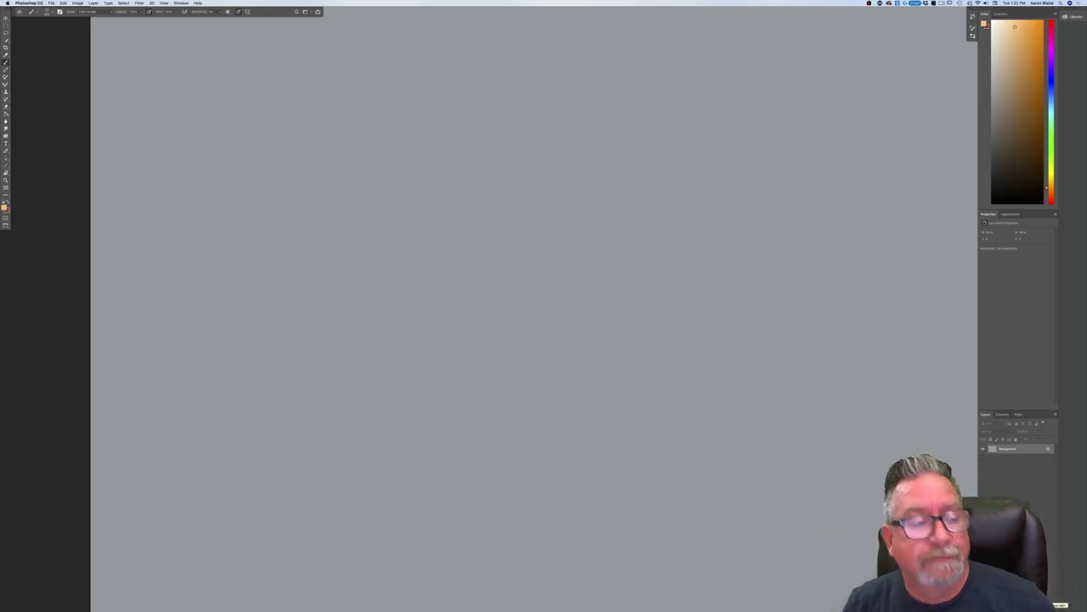
left_click(5, 208)
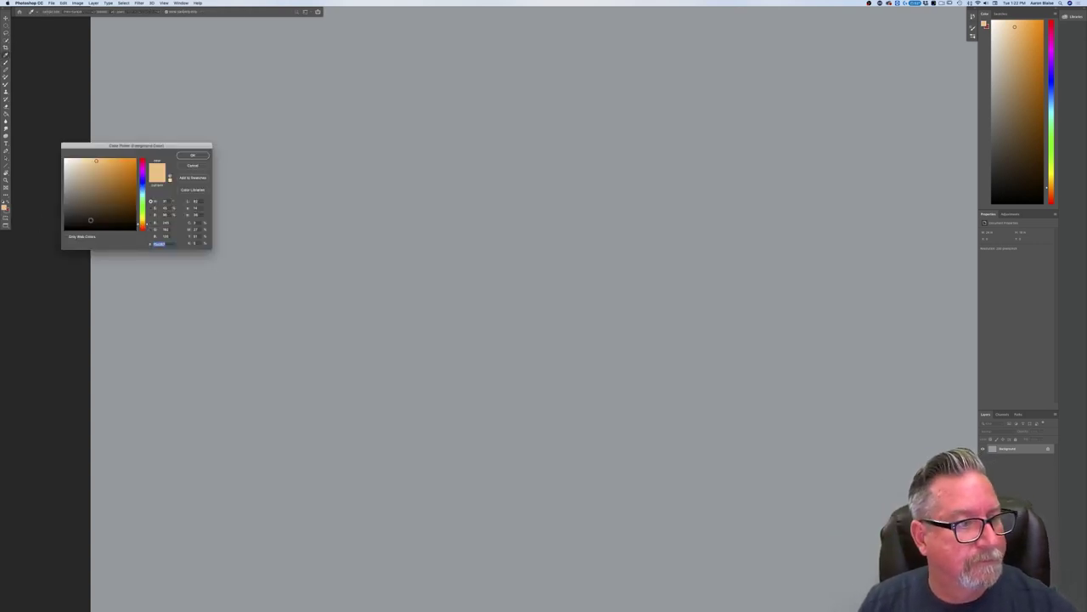
left_click(192, 155)
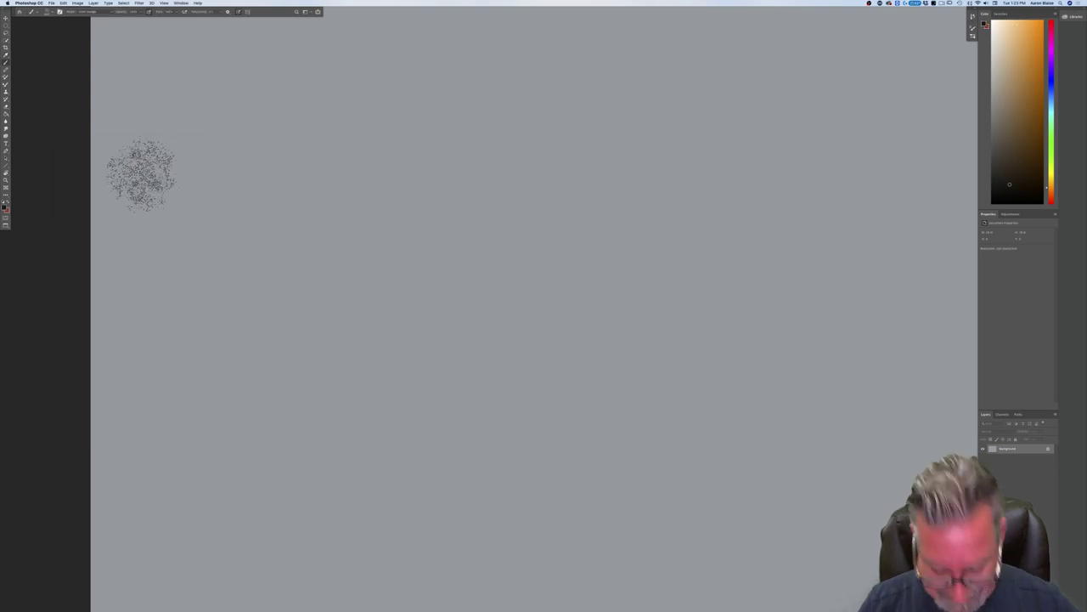
key("super+0")
left_click_drag(310, 435, 319, 457)
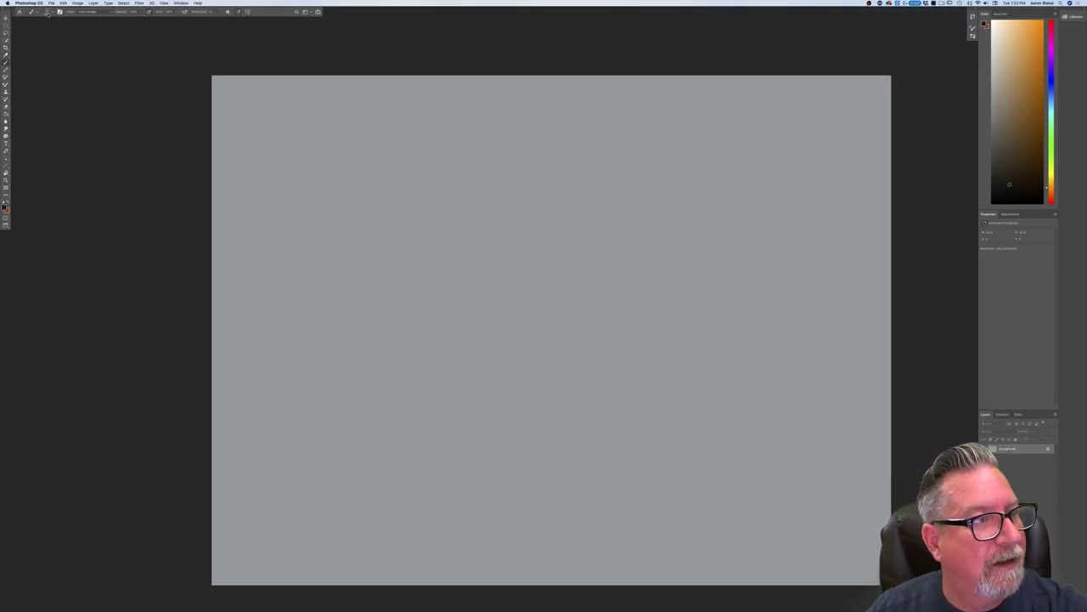
Step: Collapse the textured brush group, expand the other brush group and pick a sketching brush from it
right_click(101, 165)
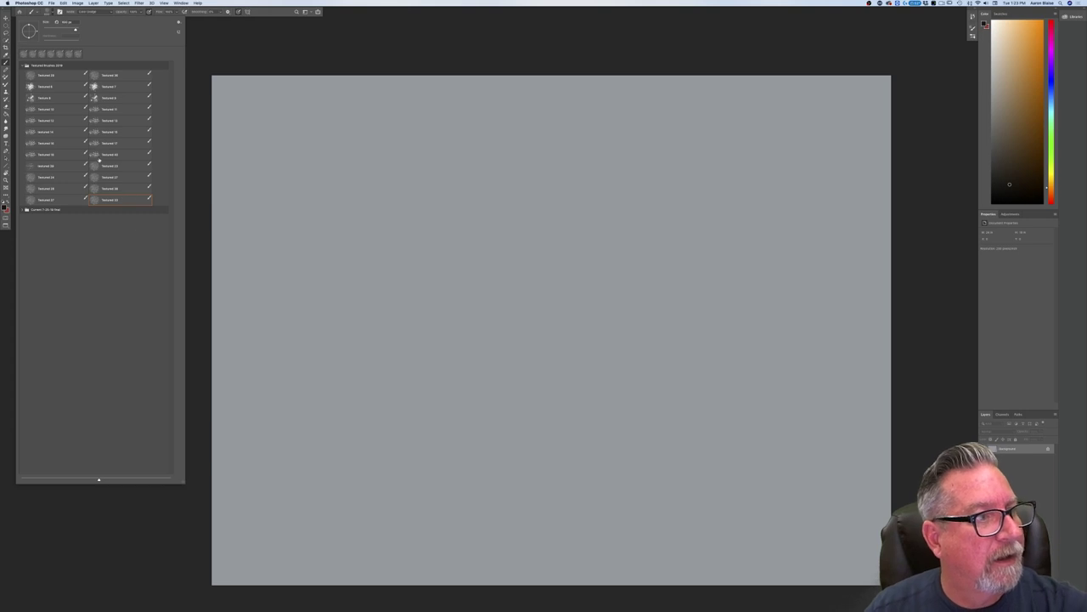
left_click(25, 65)
left_click(26, 73)
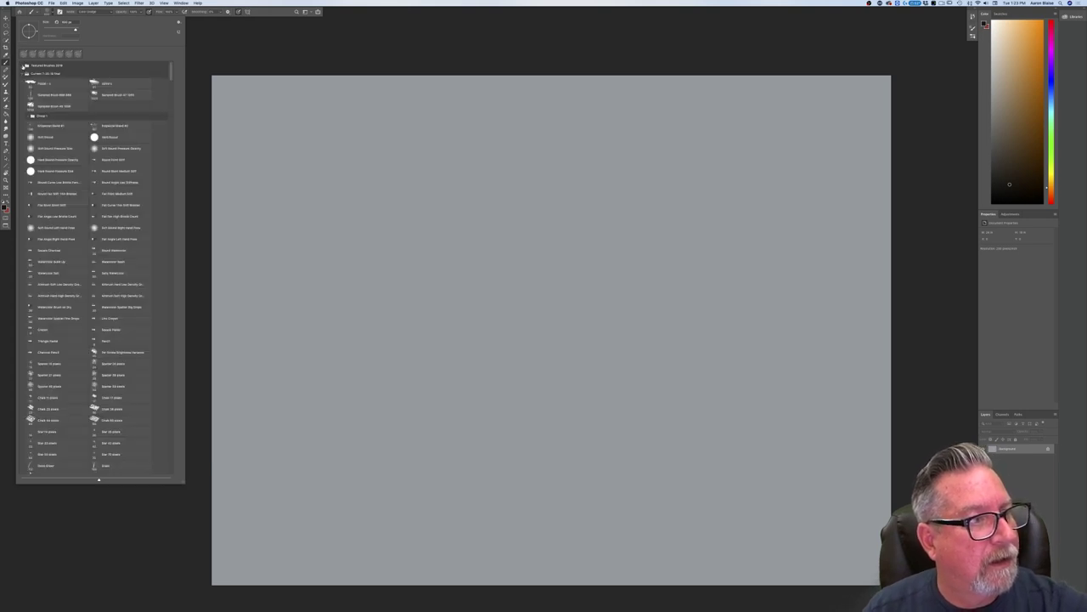
left_click(208, 63)
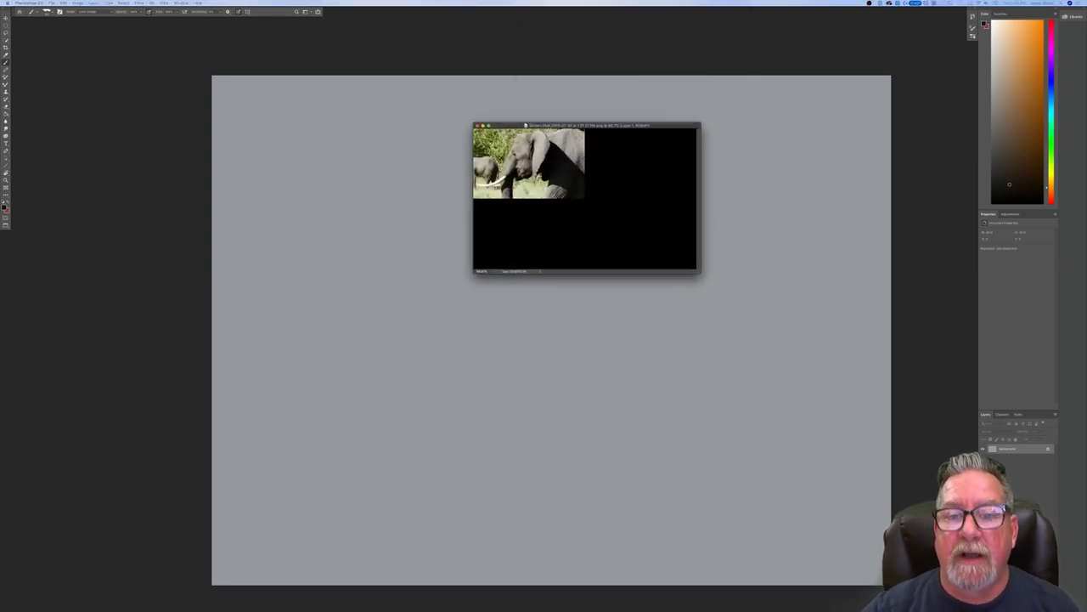
Step: Show the elephant reference photo in full-screen view and enlarge it to examine the head, ear and skin wrinkles
left_click_drag(549, 129, 508, 178)
key("f")
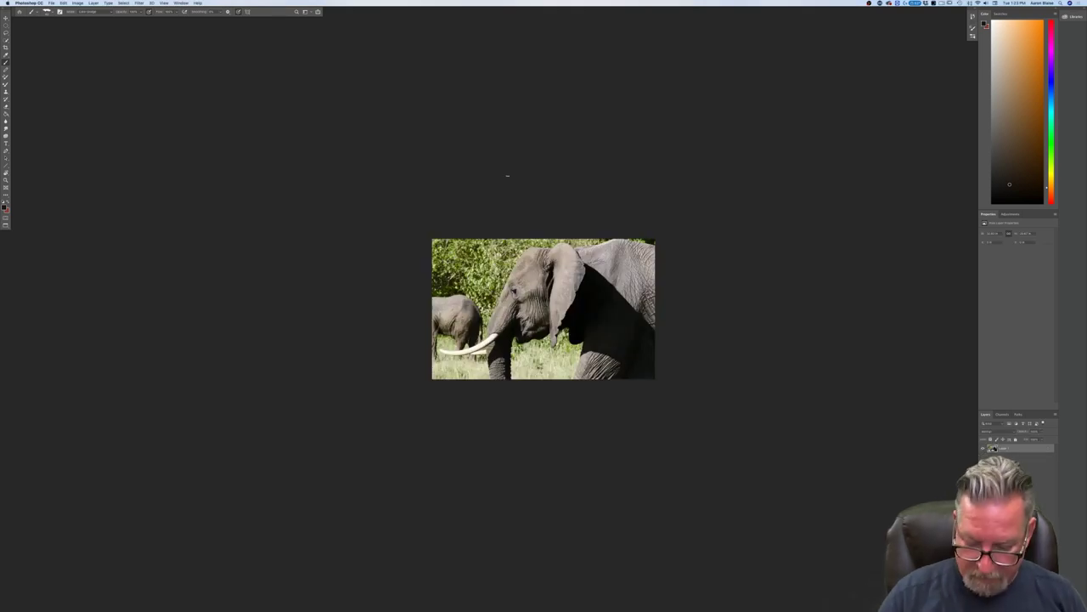
key("super+plus")
key("super+plus")
key("super+plus")
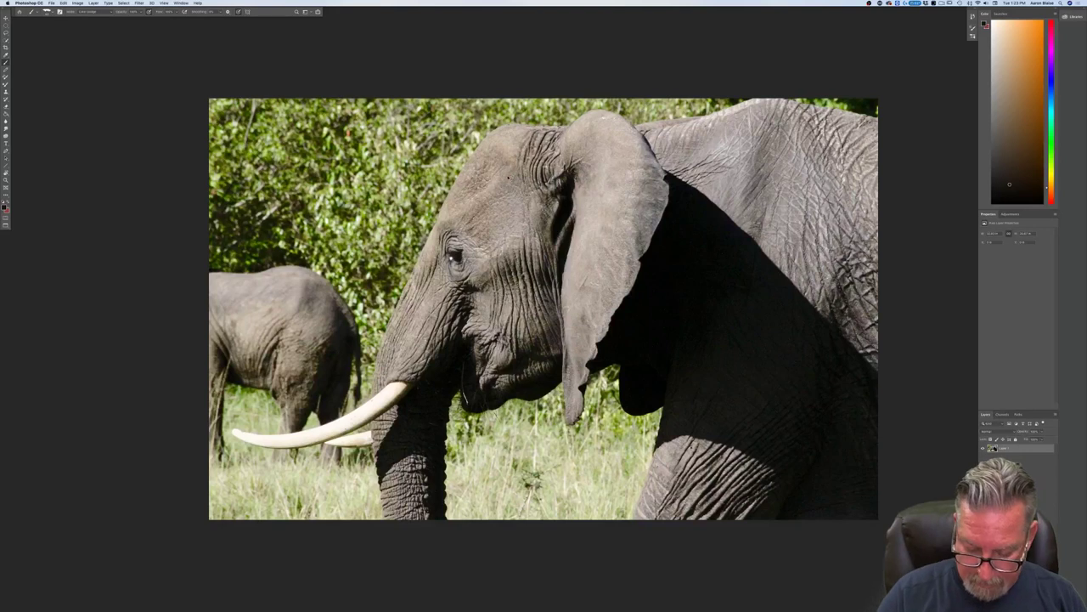
key("super+plus")
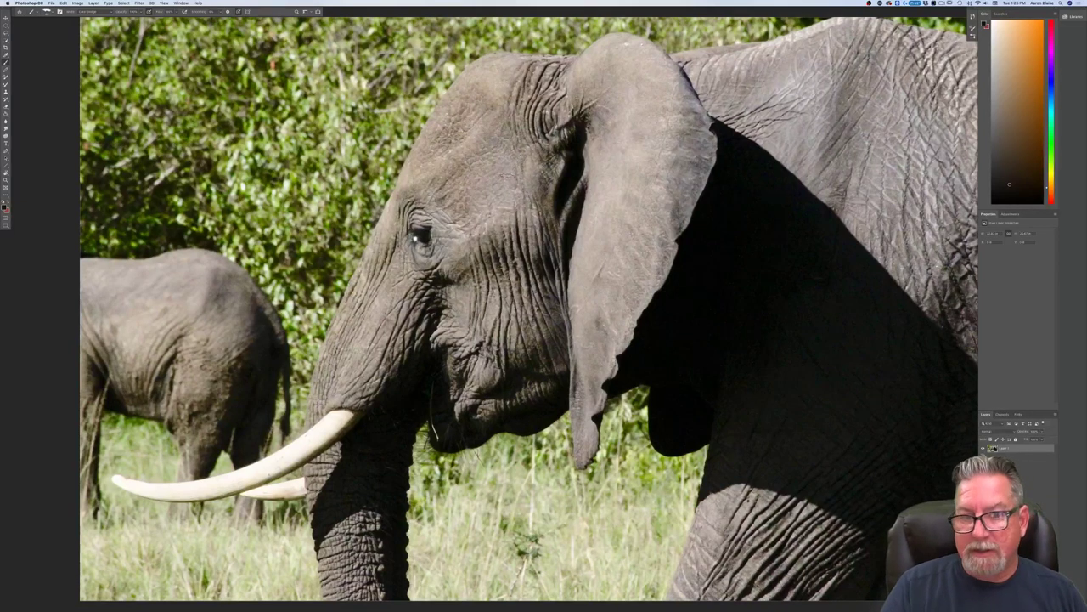
Step: Reduce the elephant photo, return it to a floating window and move it out of the canvas workspace
key("super+minus")
key("super+minus")
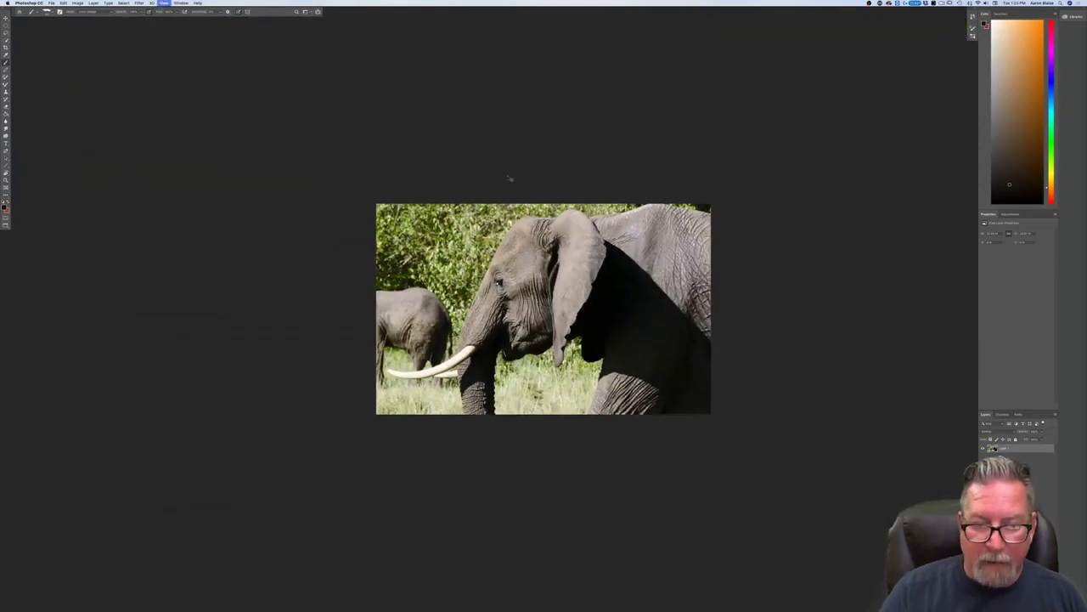
key("f")
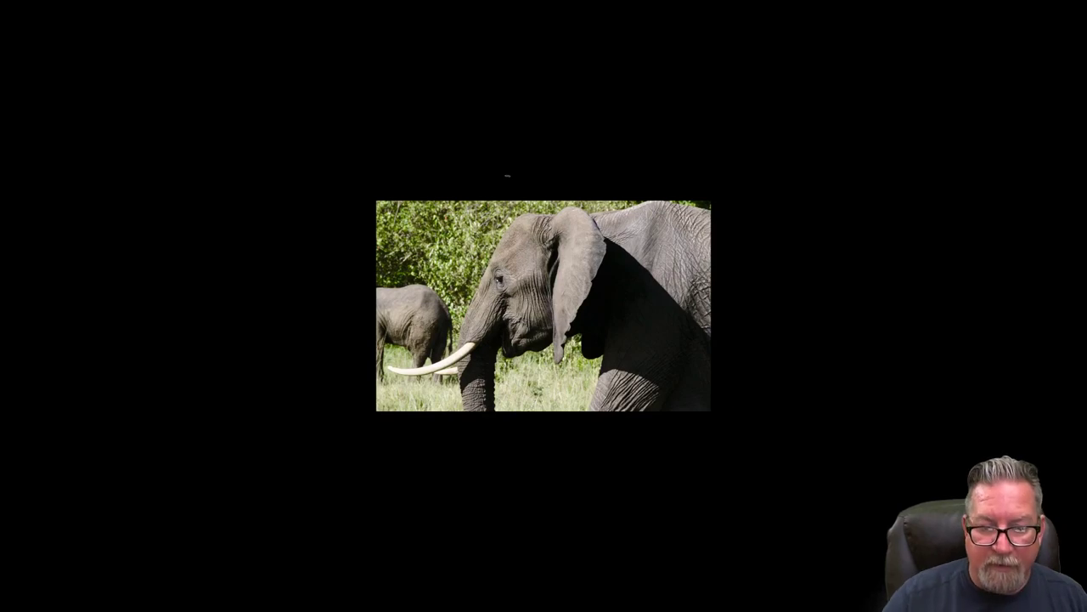
key("f")
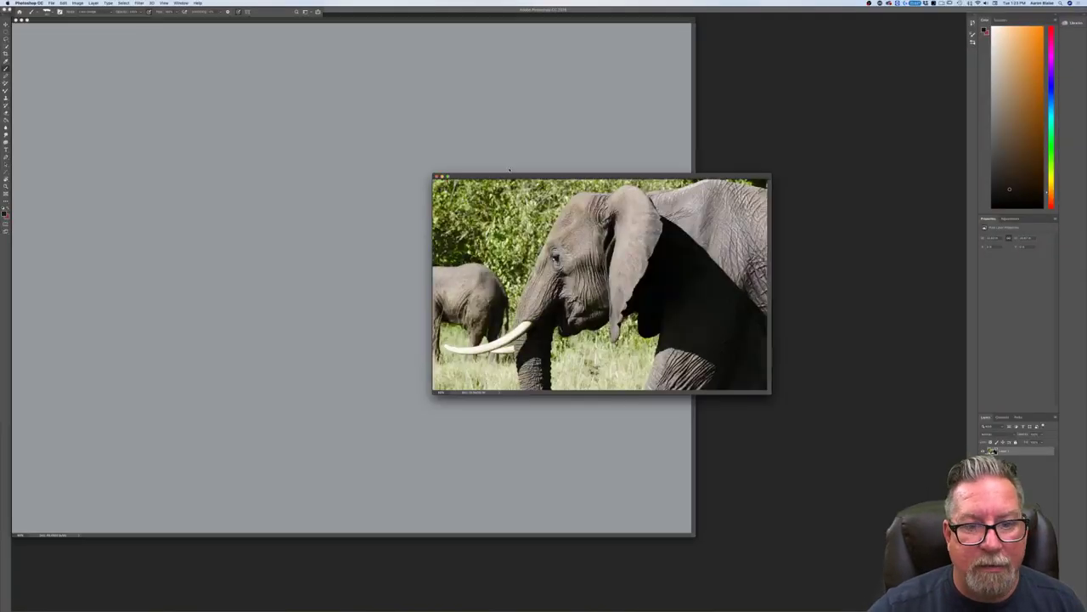
left_click_drag(541, 175, 696, 0)
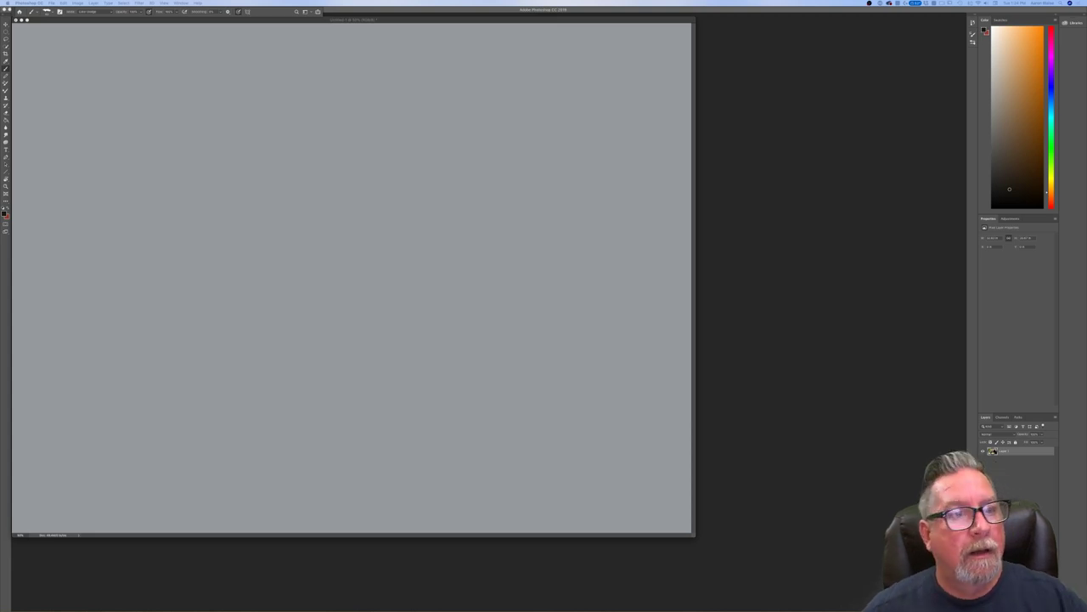
Step: Return the grey canvas to full-screen view, add a new layer and accept the very dark brown foreground colour
left_click_drag(253, 21, 369, 55)
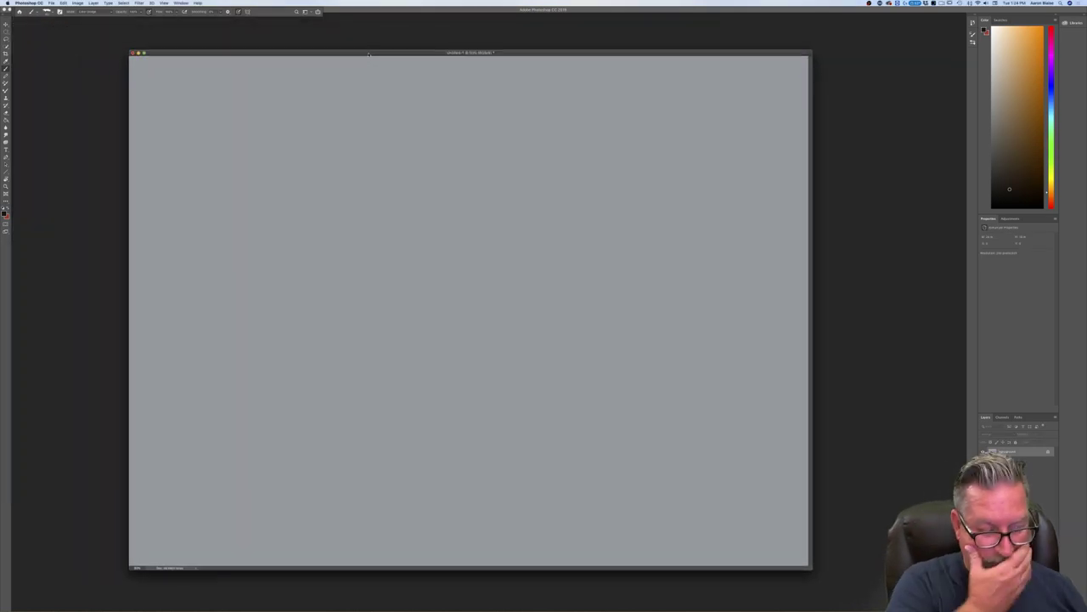
key("f")
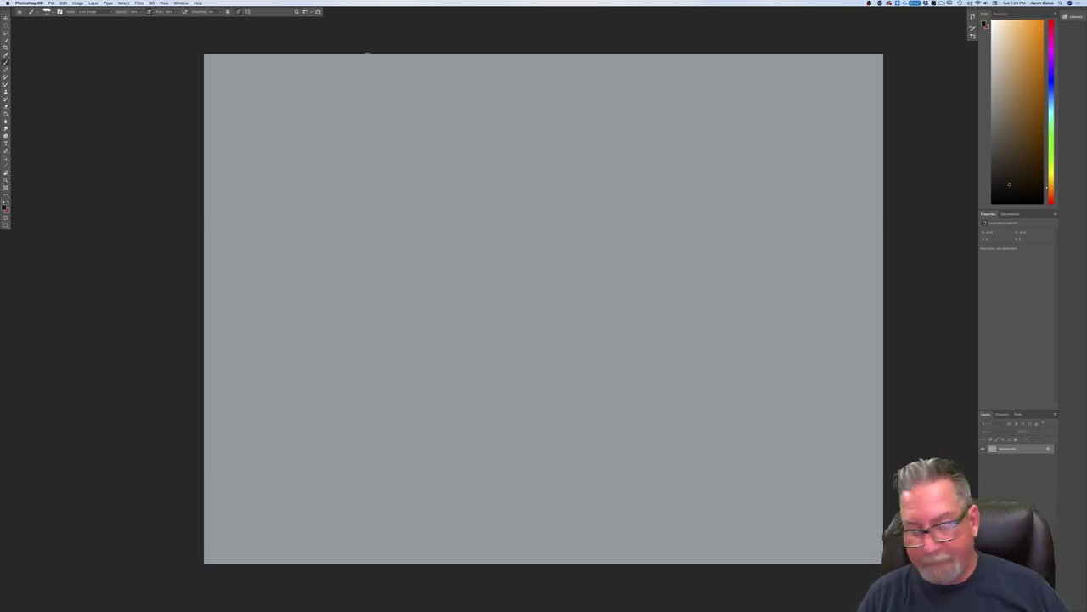
key("alt+shift+super+n")
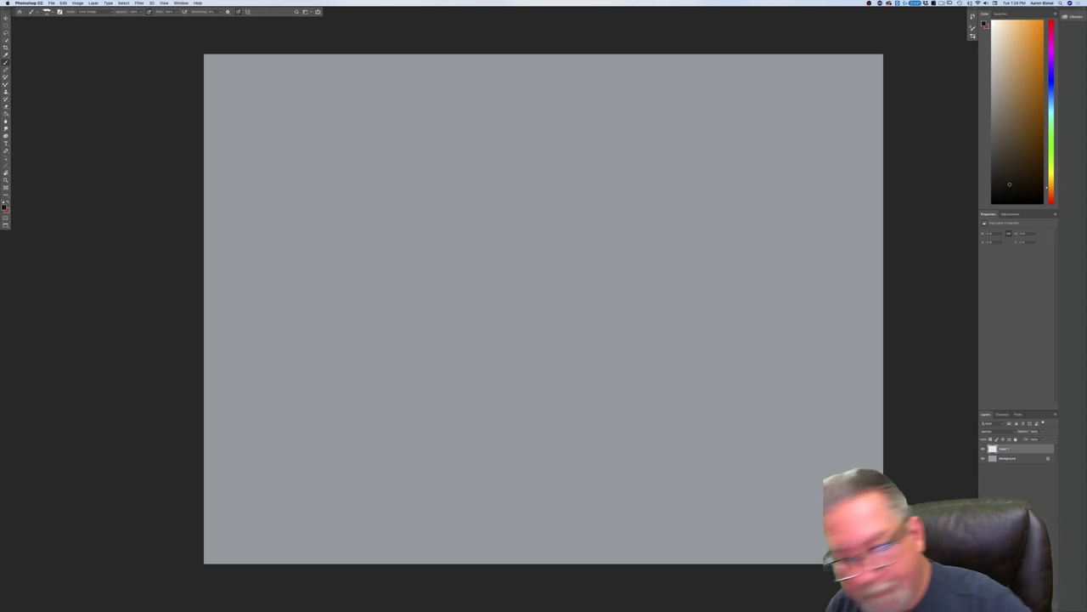
left_click(4, 207)
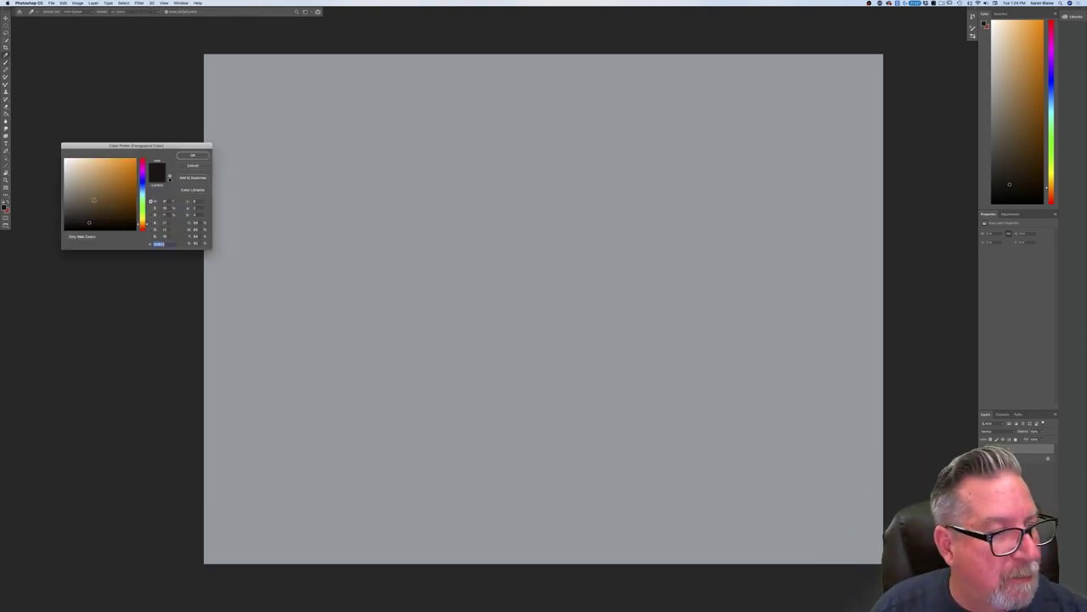
left_click(187, 156)
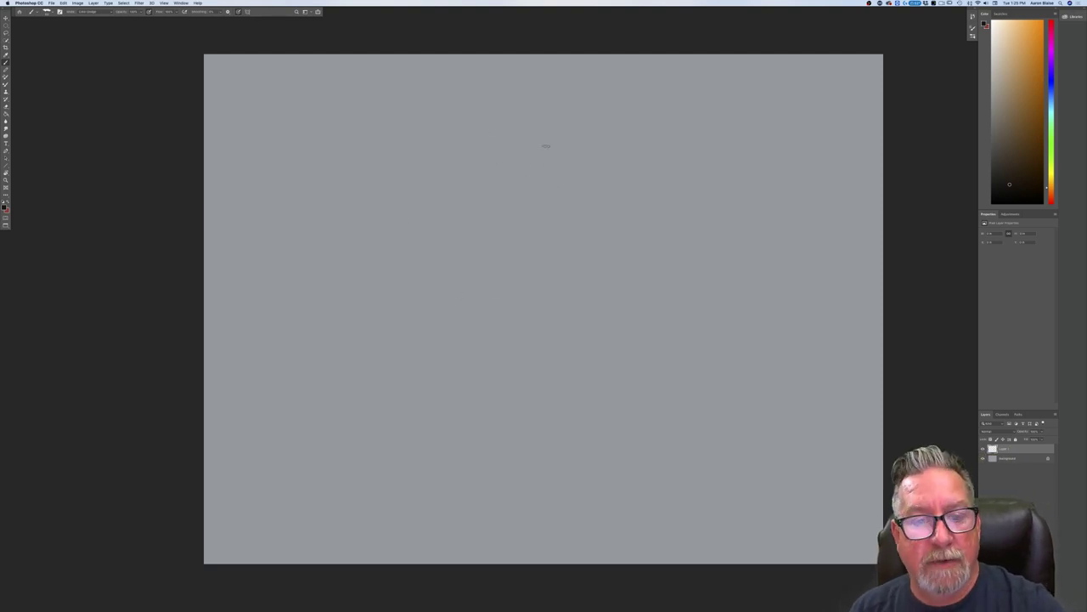
Step: Sketch the elephant's sloping forehead and crown, and rough in its large ear tapering downward on the new layer
mouse_move(516, 131)
left_mouse_down()
mouse_move(480, 125)
mouse_move(487, 143)
mouse_move(554, 143)
left_mouse_up()
left_click_drag(469, 167, 398, 325)
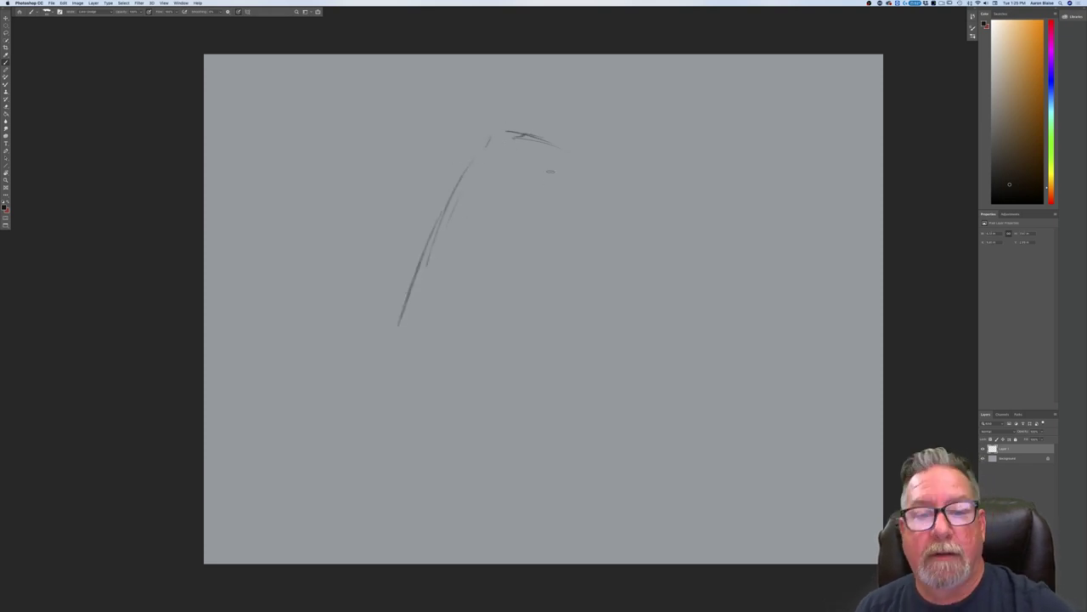
mouse_move(571, 170)
left_mouse_down()
mouse_move(621, 126)
mouse_move(668, 203)
left_mouse_up()
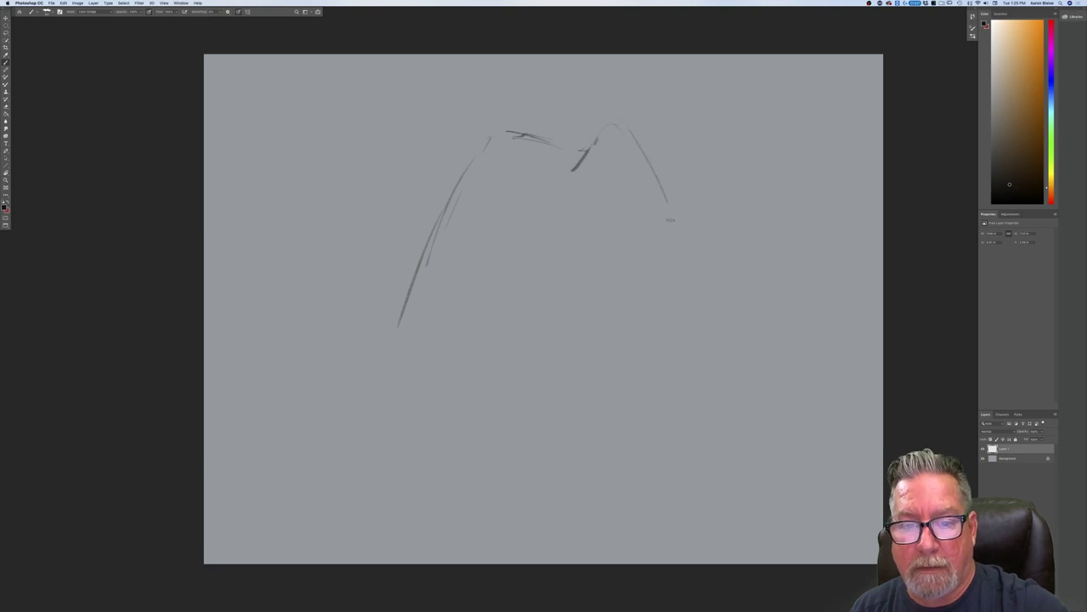
left_click_drag(628, 129, 678, 201)
mouse_move(645, 153)
left_mouse_down()
mouse_move(674, 213)
mouse_move(643, 312)
mouse_move(565, 444)
left_mouse_up()
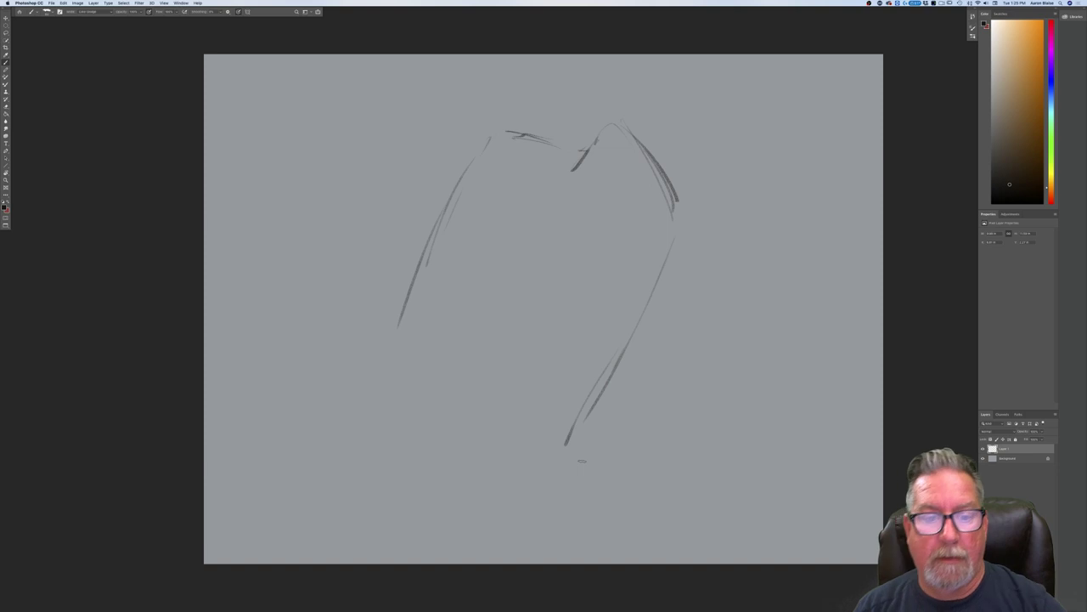
mouse_move(576, 191)
left_mouse_down()
mouse_move(604, 216)
mouse_move(590, 218)
mouse_move(577, 276)
mouse_move(557, 443)
left_mouse_up()
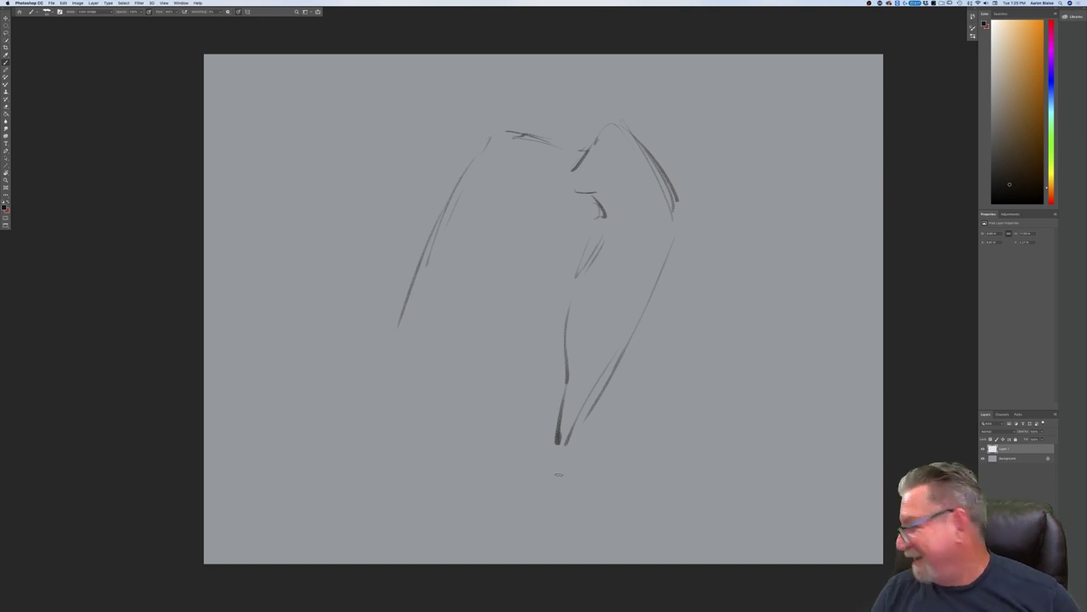
mouse_move(662, 196)
left_mouse_down()
mouse_move(672, 257)
mouse_move(681, 246)
mouse_move(646, 316)
left_mouse_up()
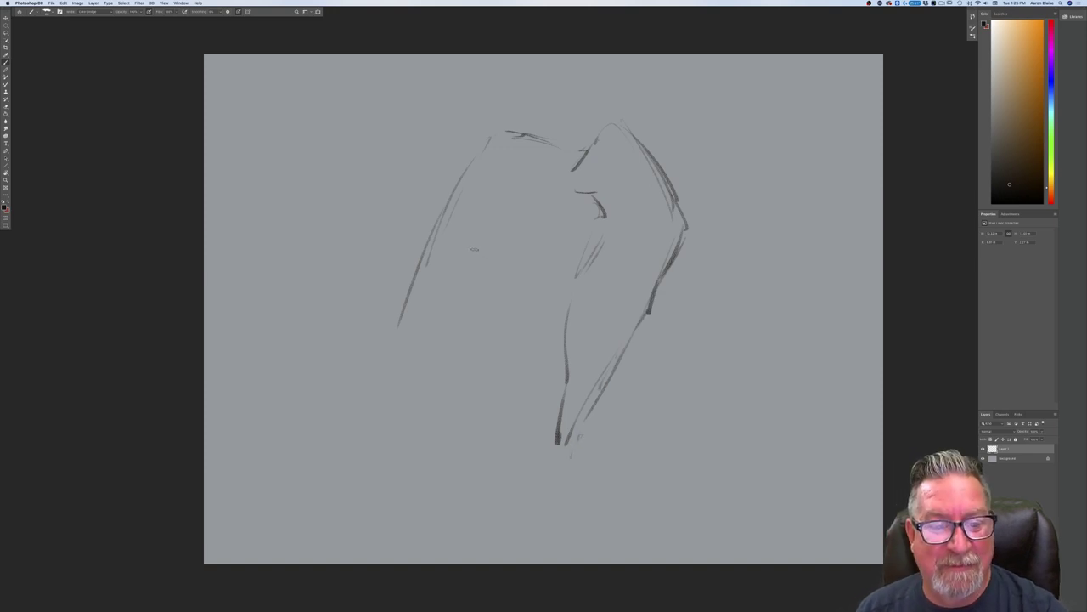
Step: Sketch the elephant's eye, erase it, redraw it closer to the forehead line and add brow and eye wrinkles
mouse_move(463, 251)
left_mouse_down()
mouse_move(484, 250)
mouse_move(472, 263)
mouse_move(489, 252)
mouse_move(474, 290)
left_mouse_up()
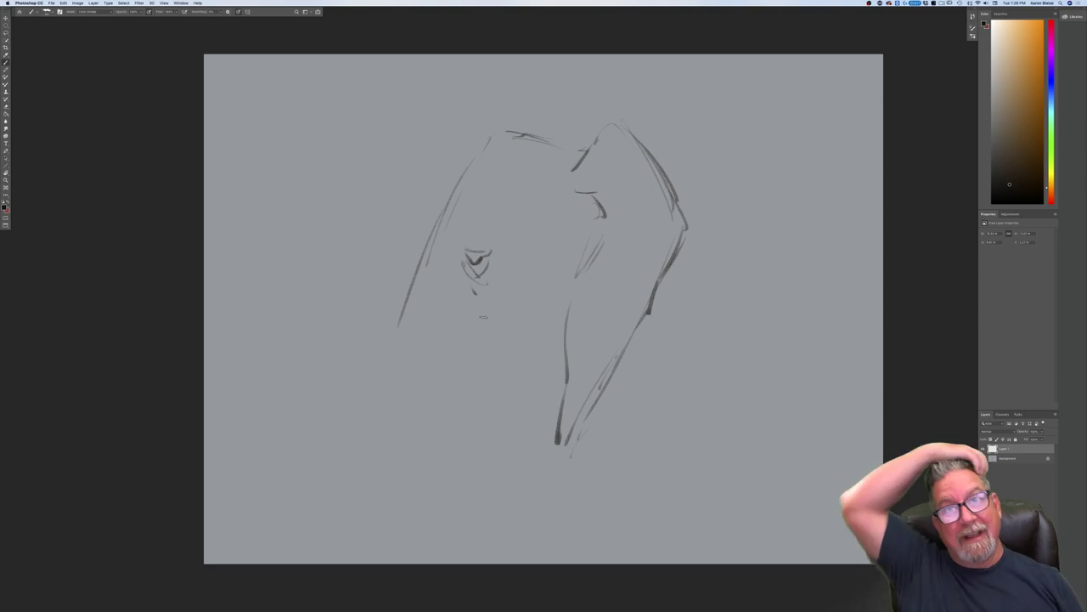
left_click_drag(477, 255, 460, 284)
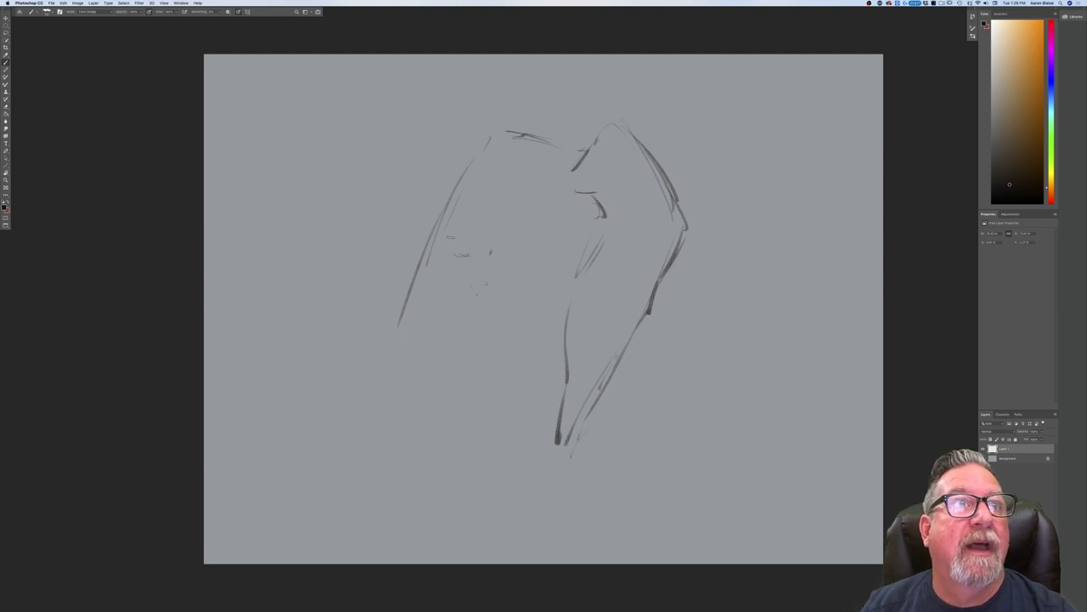
mouse_move(451, 256)
left_mouse_down()
mouse_move(468, 260)
mouse_move(451, 259)
mouse_move(451, 238)
mouse_move(446, 255)
mouse_move(464, 293)
left_mouse_up()
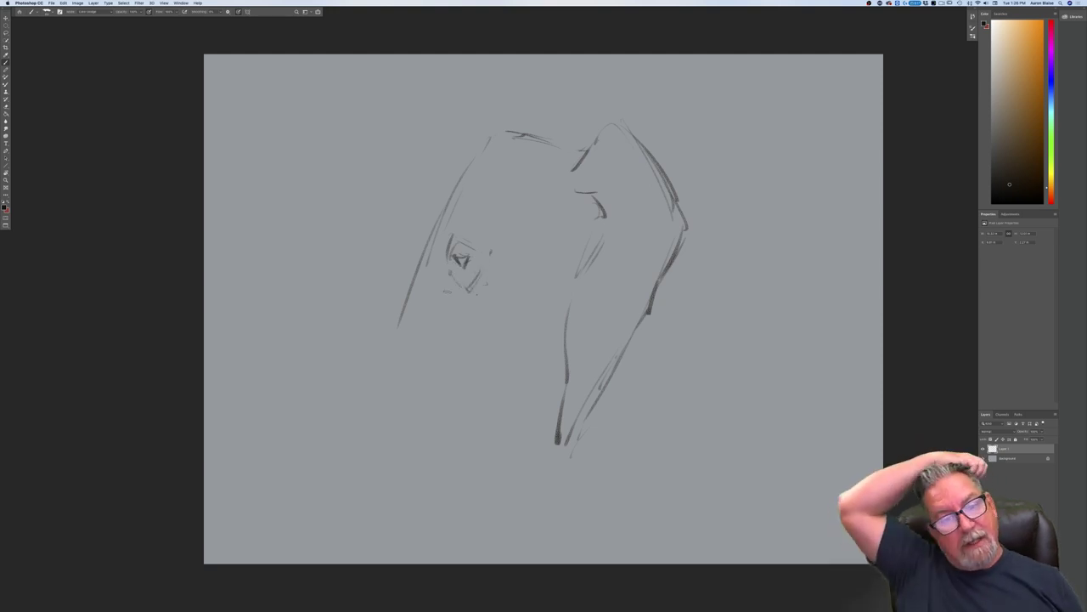
left_click_drag(508, 238, 489, 267)
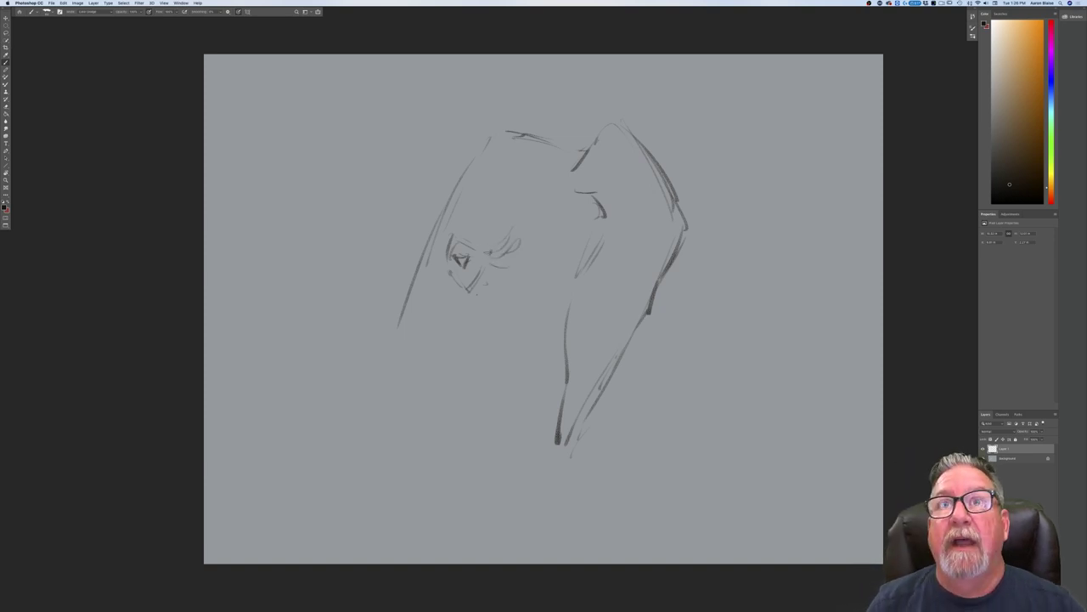
left_click_drag(461, 233, 475, 229)
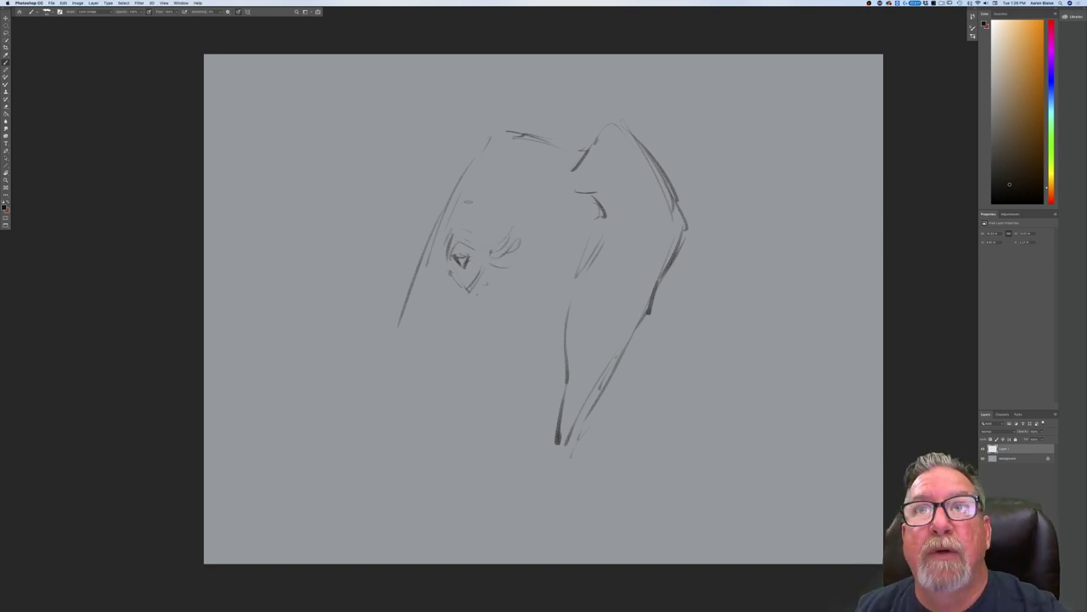
left_click_drag(509, 180, 468, 207)
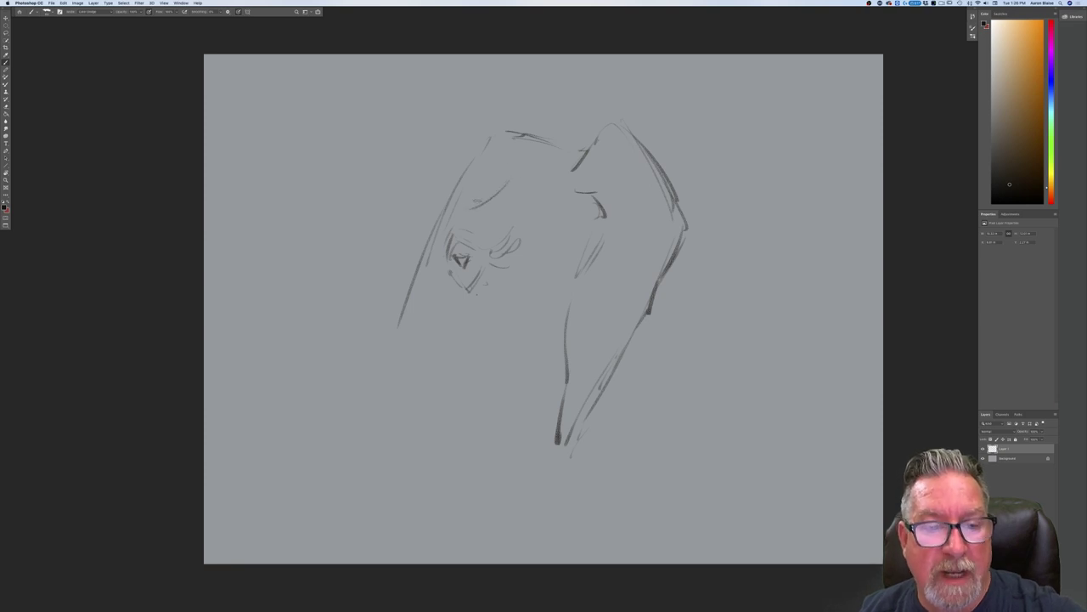
Step: Darken the forehead contour and sketch short curved cheek lines below the eye
mouse_move(505, 132)
left_mouse_down()
mouse_move(542, 136)
mouse_move(461, 181)
mouse_move(442, 213)
left_mouse_up()
left_click_drag(462, 166, 440, 222)
left_click_drag(459, 325, 495, 315)
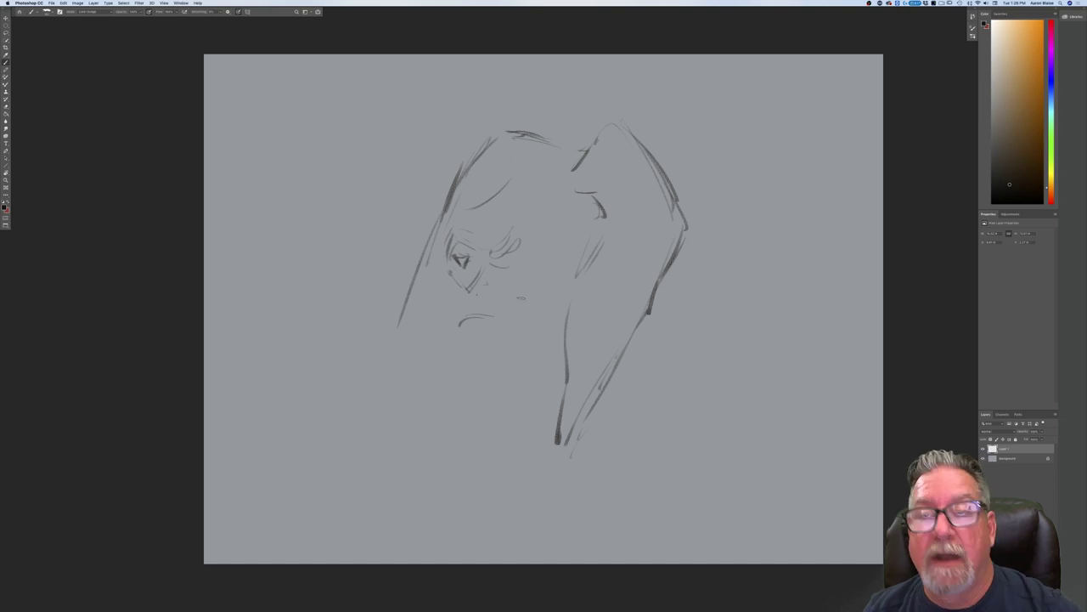
mouse_move(530, 302)
left_mouse_down()
mouse_move(545, 297)
mouse_move(537, 290)
left_mouse_up()
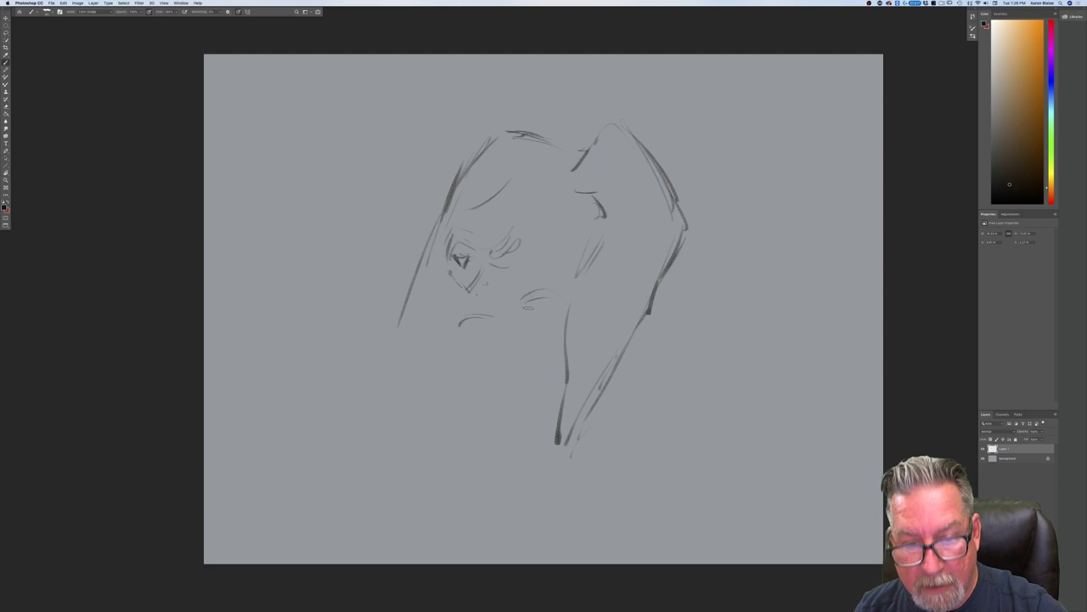
Step: Erase the lower part of the ear and redraw it wider and longer with a ragged outer edge and rounded tip
mouse_move(568, 302)
left_mouse_down()
mouse_move(556, 410)
mouse_move(573, 456)
mouse_move(589, 356)
mouse_move(612, 376)
mouse_move(647, 275)
mouse_move(670, 270)
mouse_move(687, 226)
left_mouse_up()
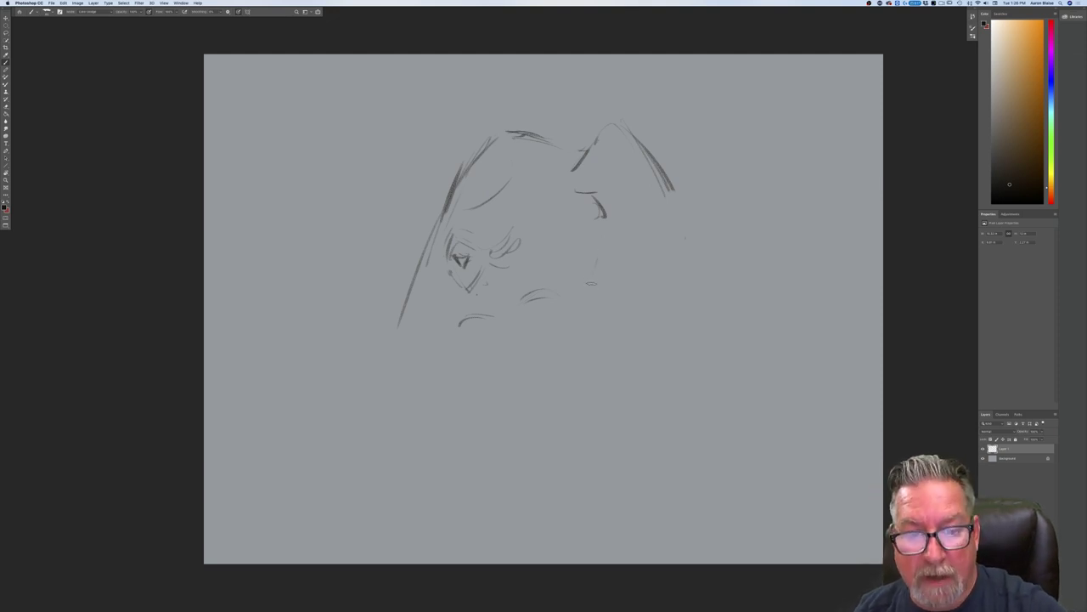
left_click_drag(592, 284, 592, 371)
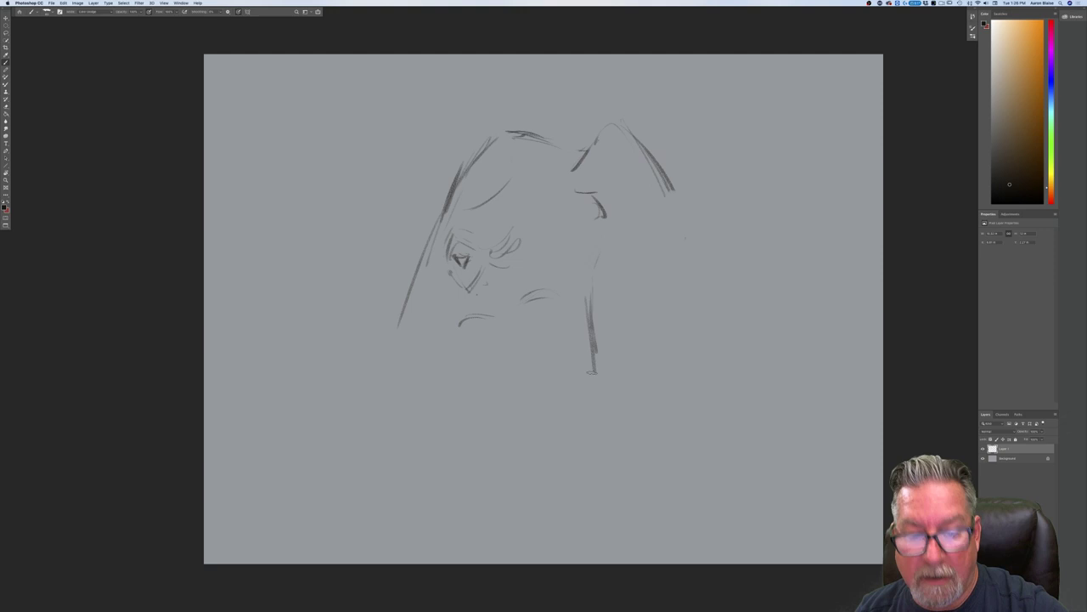
mouse_move(659, 163)
left_mouse_down()
mouse_move(694, 221)
mouse_move(668, 281)
left_mouse_up()
mouse_move(694, 237)
left_mouse_down()
mouse_move(676, 183)
mouse_move(693, 228)
left_mouse_up()
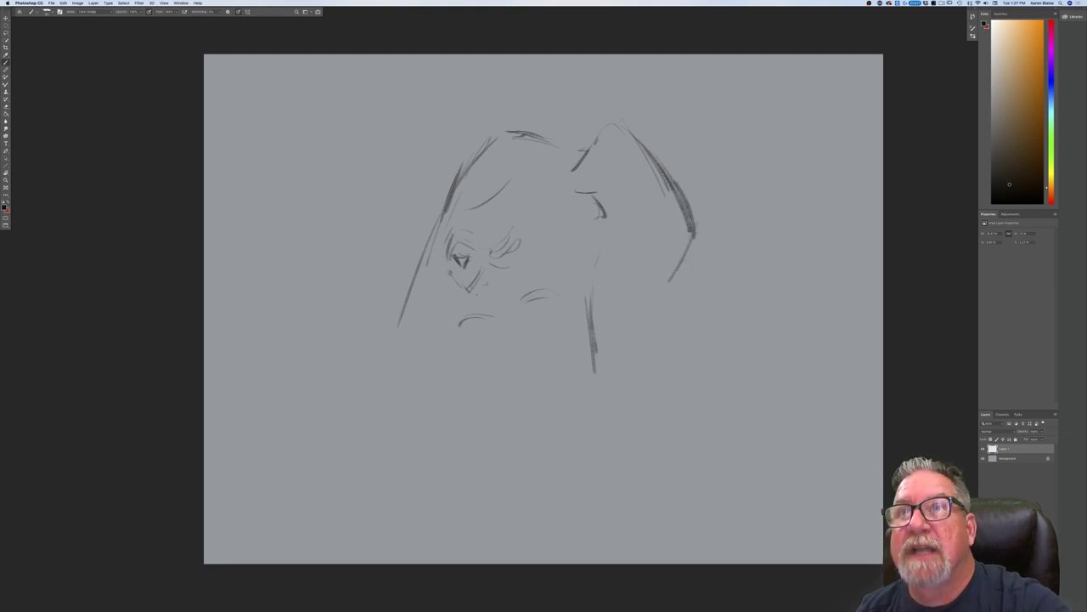
left_click_drag(668, 282, 606, 435)
left_click_drag(630, 377, 615, 416)
mouse_move(628, 376)
left_mouse_down()
mouse_move(588, 414)
mouse_move(598, 465)
mouse_move(608, 423)
mouse_move(601, 455)
left_mouse_up()
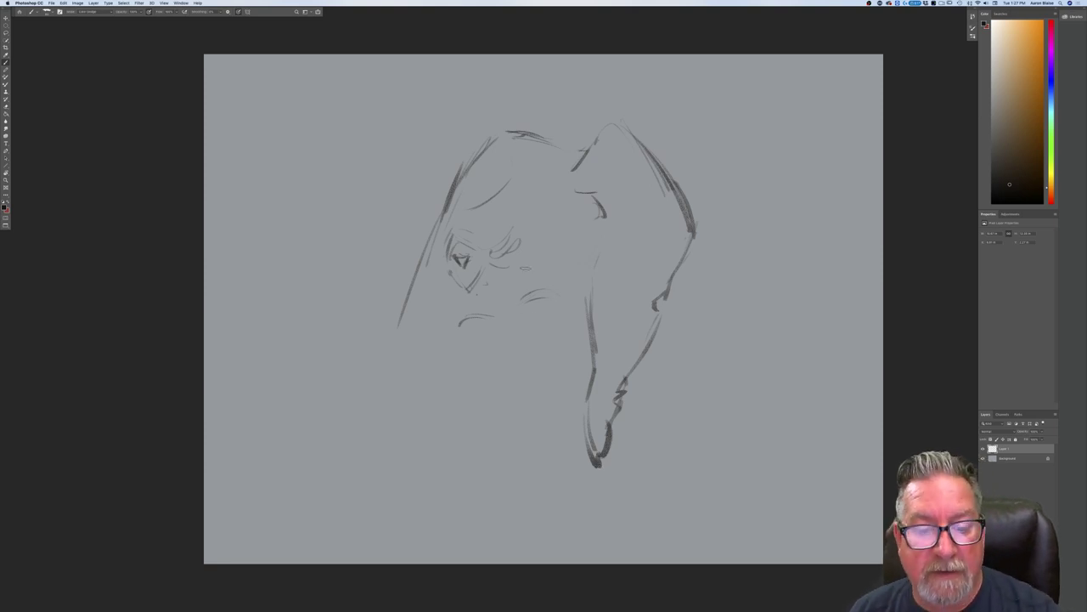
Step: Add vertical wrinkles beside the ear and sketch the elephant's rounded cheek, lower jaw line and mouth folds
mouse_move(557, 270)
left_mouse_down()
mouse_move(558, 299)
mouse_move(569, 302)
left_mouse_up()
left_click_drag(550, 303, 571, 306)
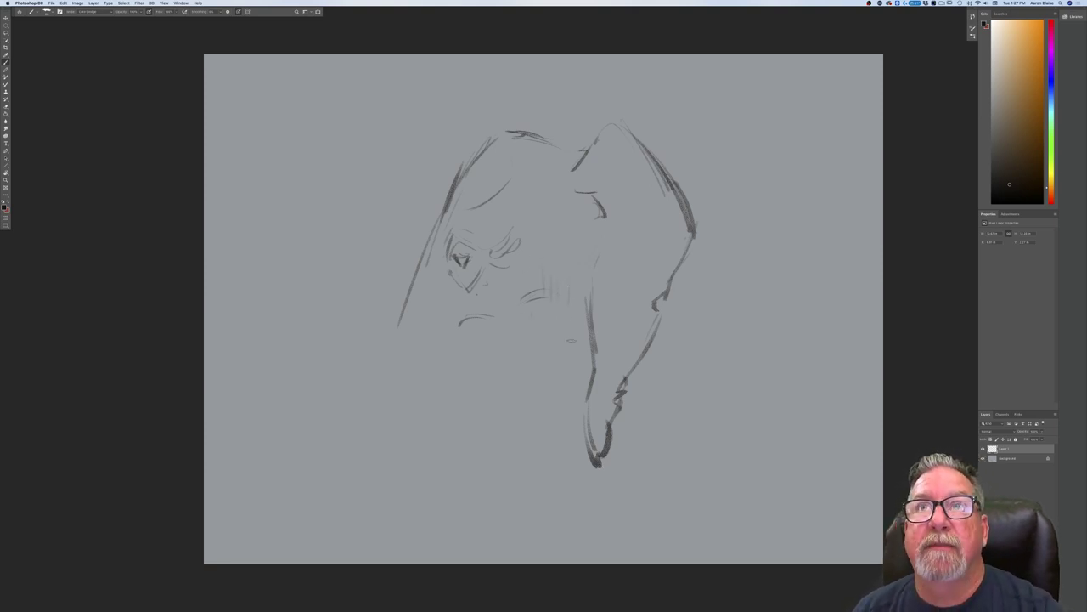
mouse_move(580, 364)
left_mouse_down()
mouse_move(517, 406)
mouse_move(537, 424)
left_mouse_up()
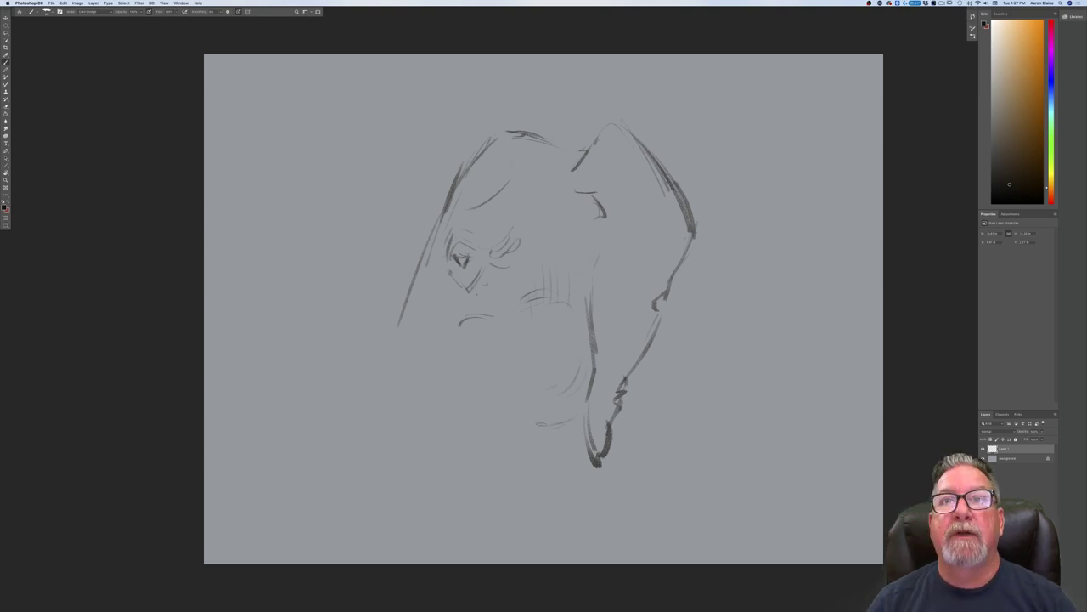
mouse_move(575, 399)
left_mouse_down()
mouse_move(507, 430)
mouse_move(476, 425)
mouse_move(484, 400)
left_mouse_up()
left_click_drag(465, 364, 493, 364)
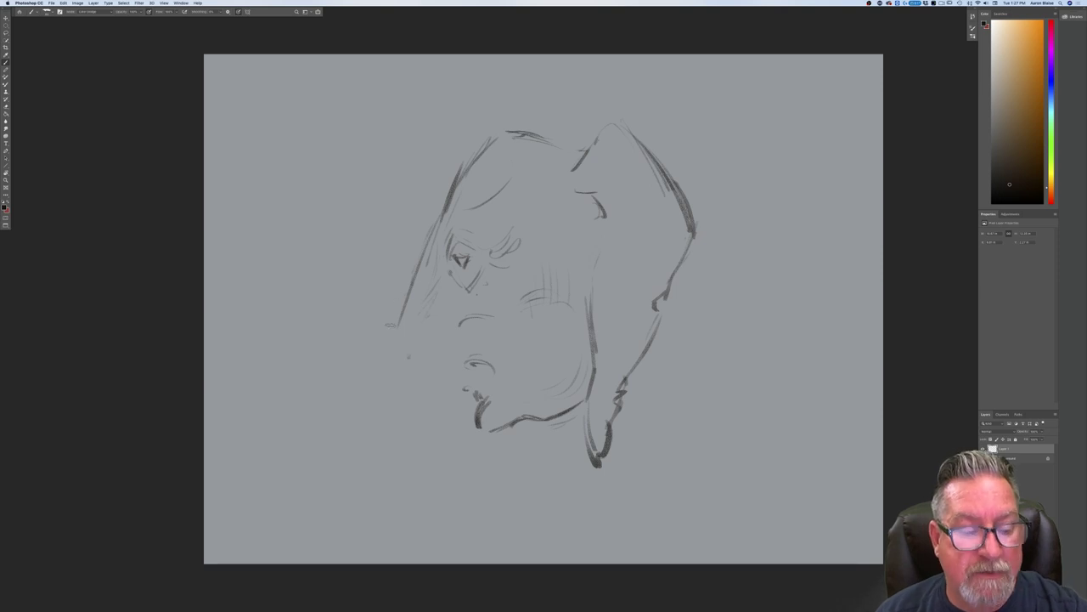
Step: Extend the forehead line down into the trunk's front contour and sketch the tusk socket's rim with light wrinkles beside it
mouse_move(409, 287)
left_mouse_down()
mouse_move(374, 365)
mouse_move(364, 434)
left_mouse_up()
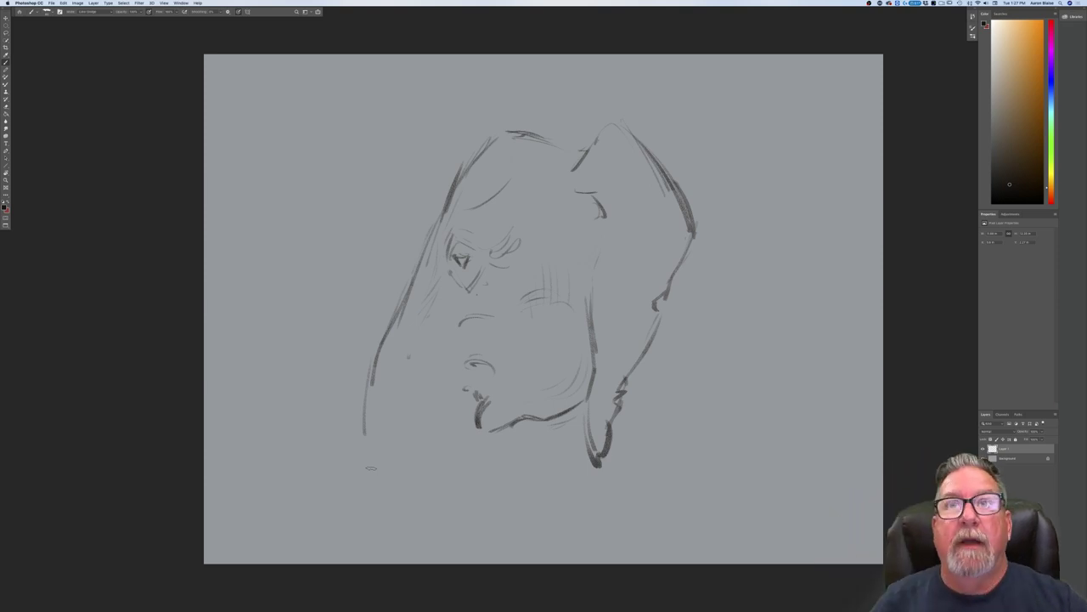
left_click_drag(378, 333, 363, 427)
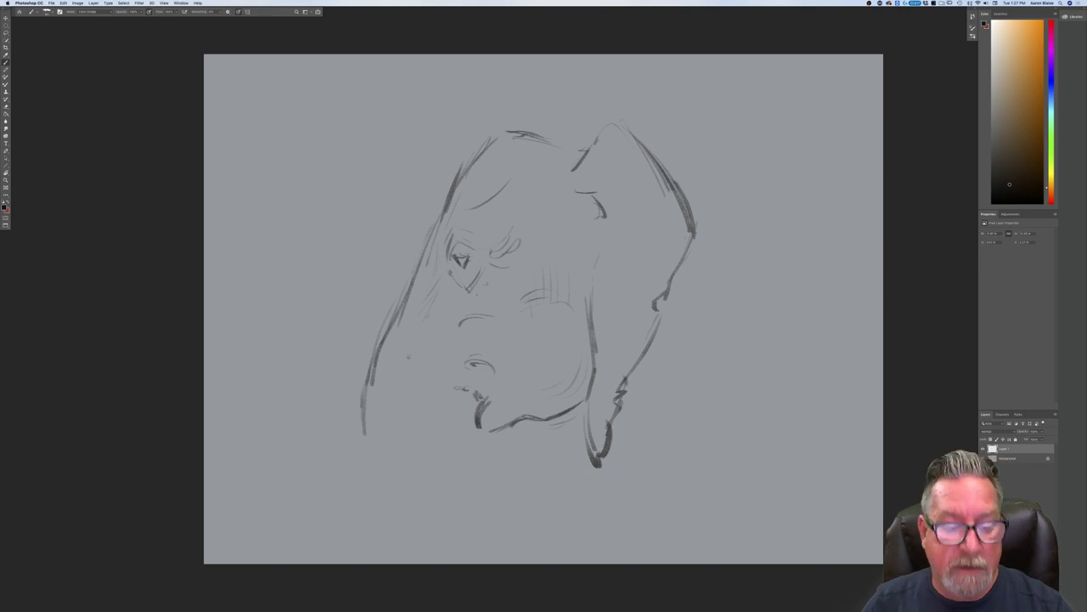
left_click_drag(422, 321, 433, 324)
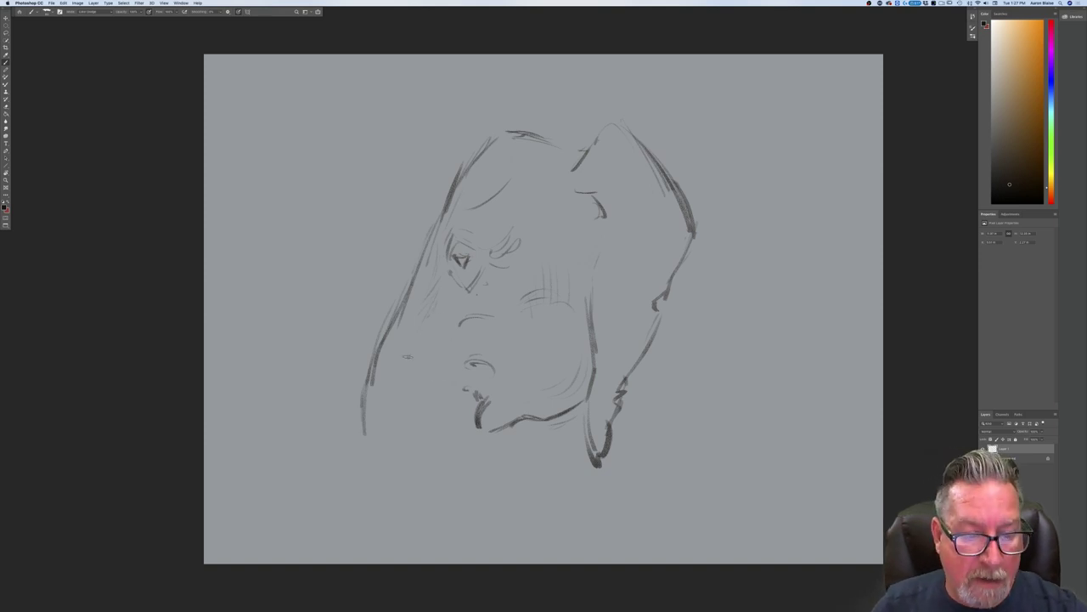
left_click_drag(391, 410, 429, 402)
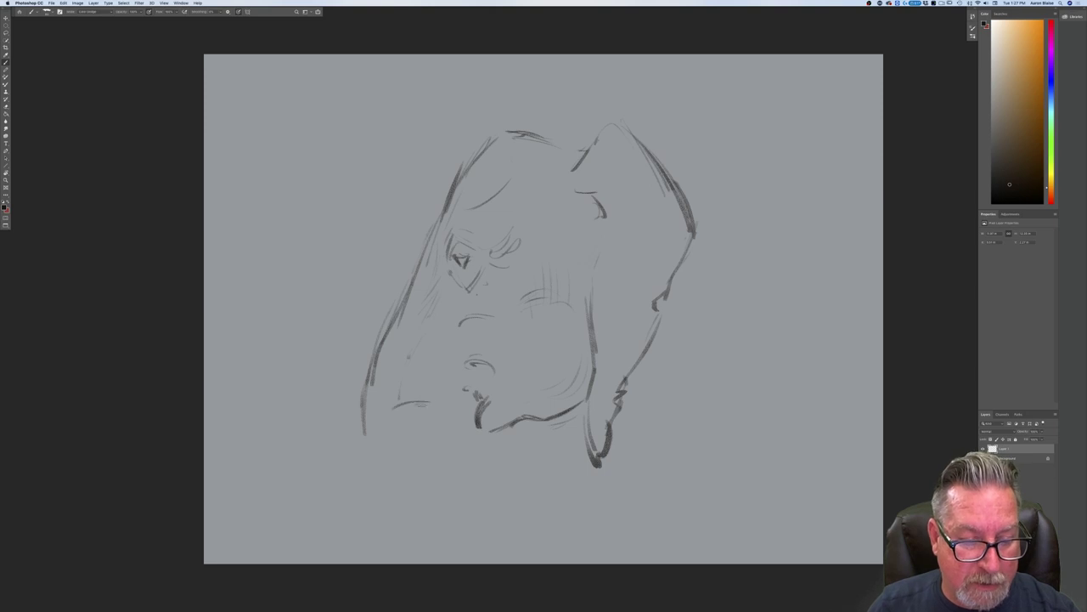
mouse_move(464, 357)
left_mouse_down()
mouse_move(431, 400)
mouse_move(389, 411)
left_mouse_up()
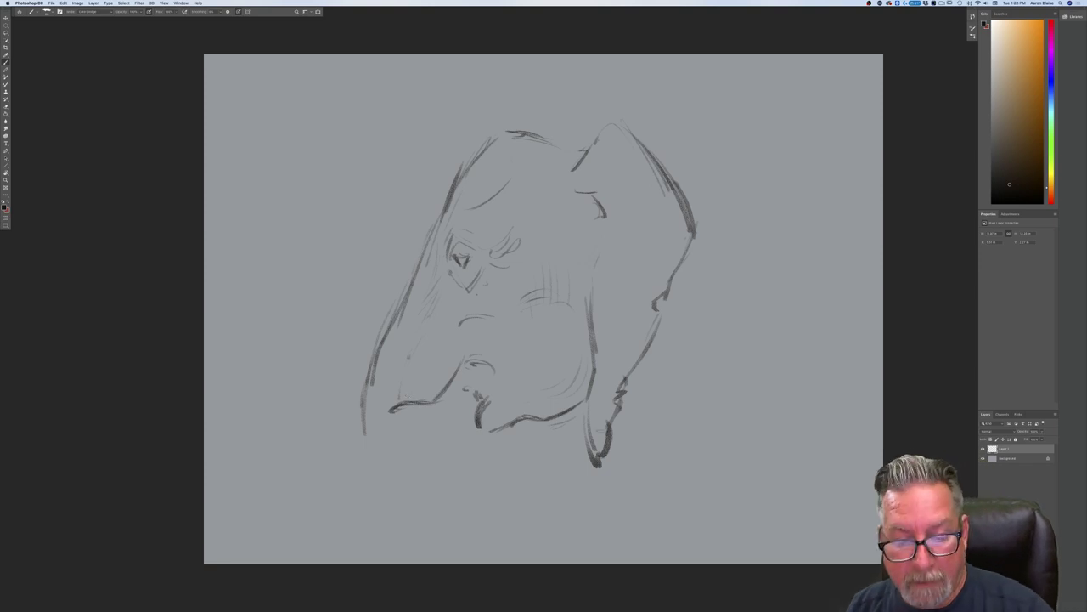
Step: Sketch a short curved line behind the lower ear and the neck and humped back line behind the head
left_click_drag(625, 402, 654, 390)
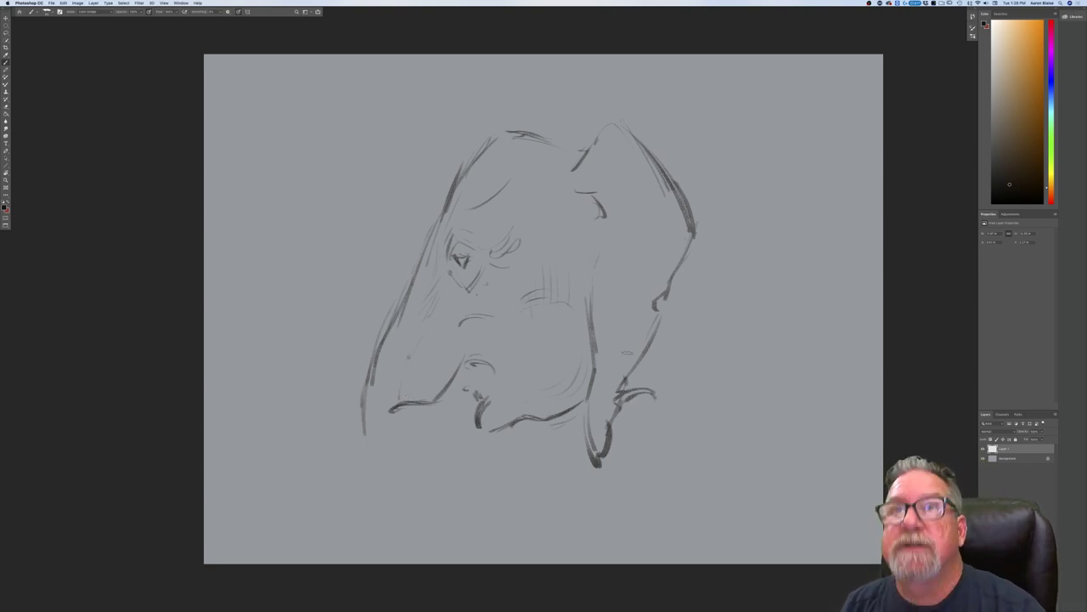
left_click_drag(543, 138, 695, 124)
mouse_move(633, 140)
left_mouse_down()
mouse_move(751, 99)
mouse_move(849, 100)
mouse_move(870, 120)
mouse_move(772, 91)
left_mouse_up()
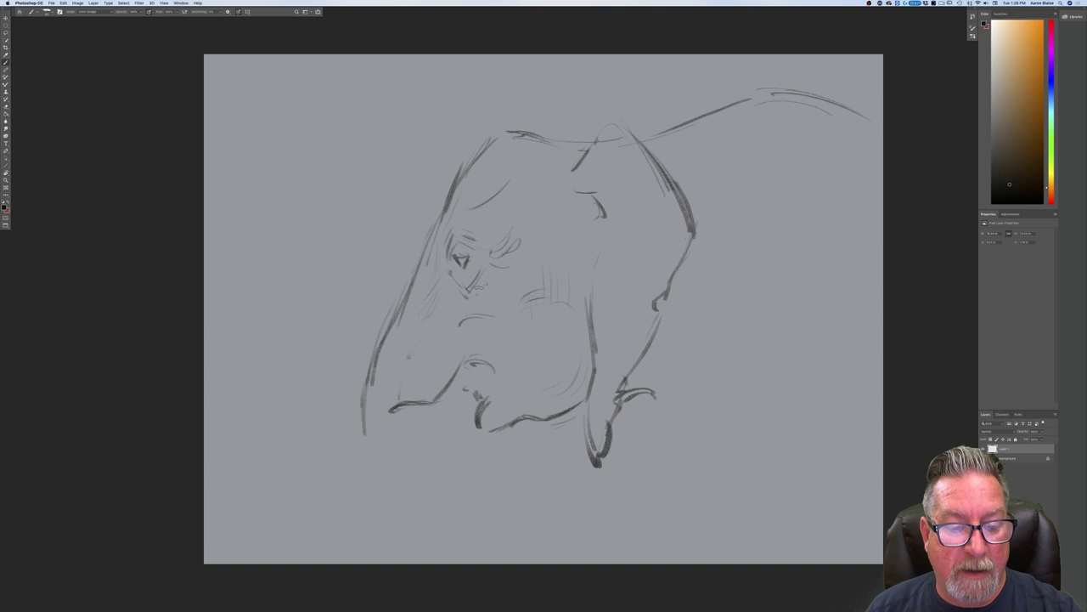
Step: Sketch a long tusk curving forward from the socket to a pointed tip and strengthen the trunk edge beside it
left_click_drag(393, 384, 399, 370)
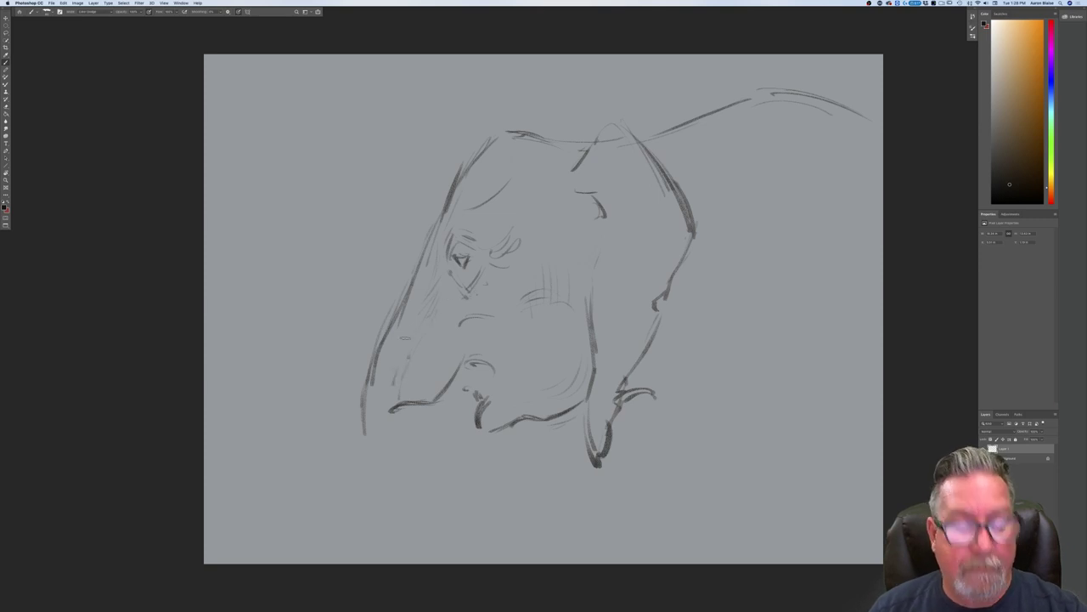
left_click_drag(365, 437, 333, 470)
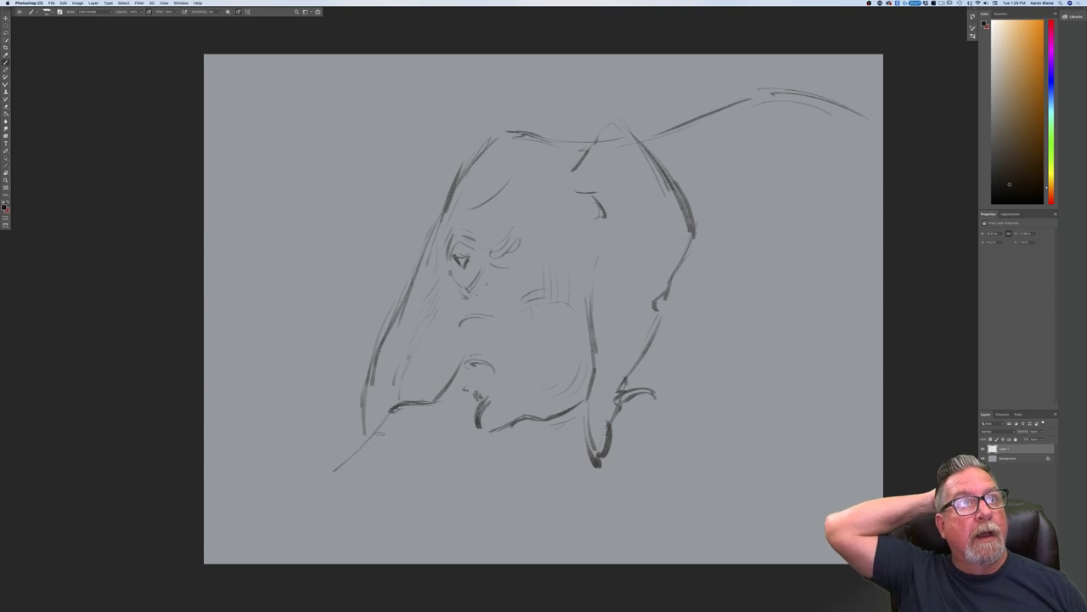
left_click_drag(389, 411, 304, 489)
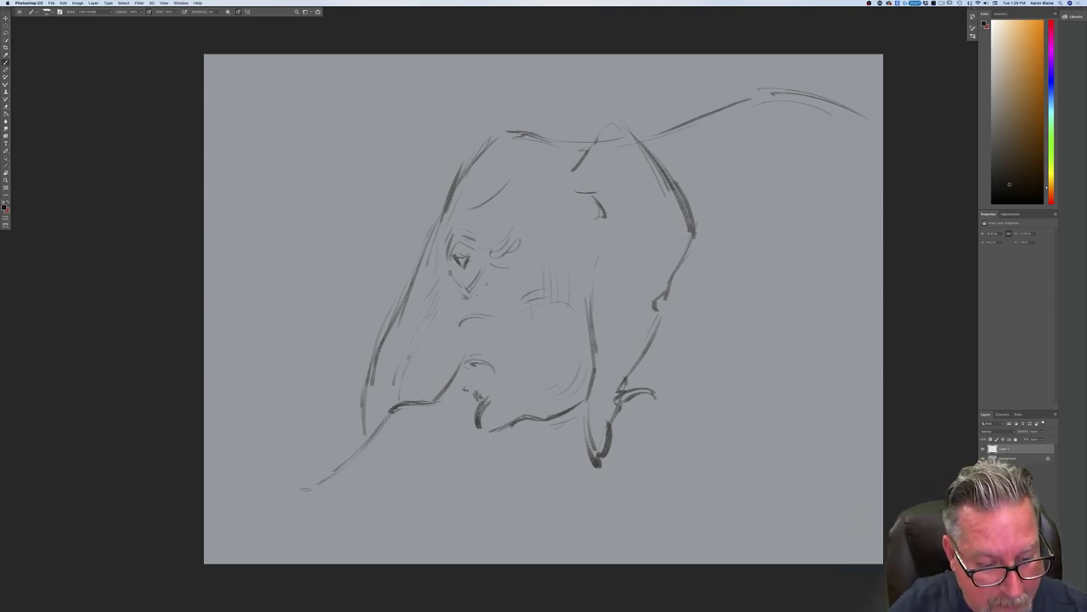
left_click_drag(427, 411, 339, 497)
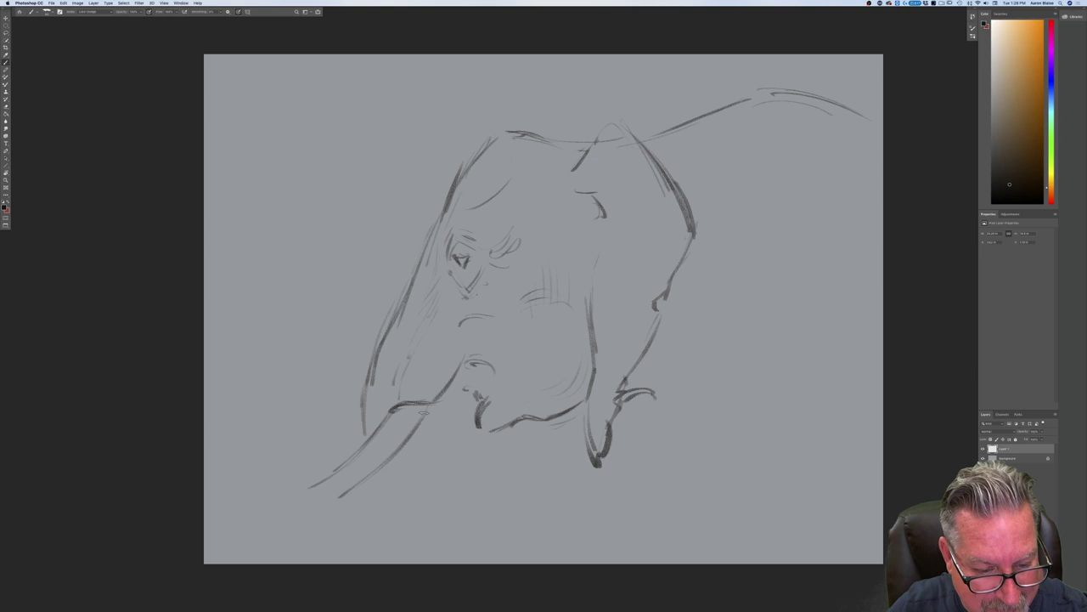
left_click_drag(432, 406, 384, 460)
left_click_drag(393, 416, 374, 437)
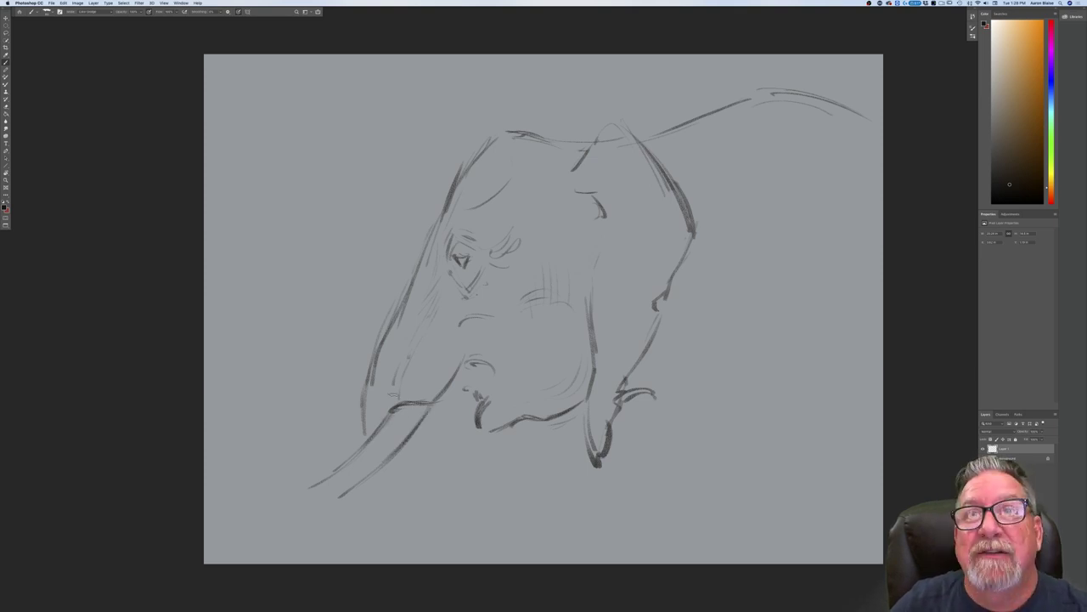
mouse_move(388, 400)
left_mouse_down()
mouse_move(363, 381)
mouse_move(357, 436)
left_mouse_up()
mouse_move(328, 474)
left_mouse_down()
mouse_move(305, 487)
mouse_move(239, 492)
left_mouse_up()
mouse_move(359, 487)
left_mouse_down()
mouse_move(320, 508)
mouse_move(253, 510)
left_mouse_up()
left_click_drag(350, 449, 339, 454)
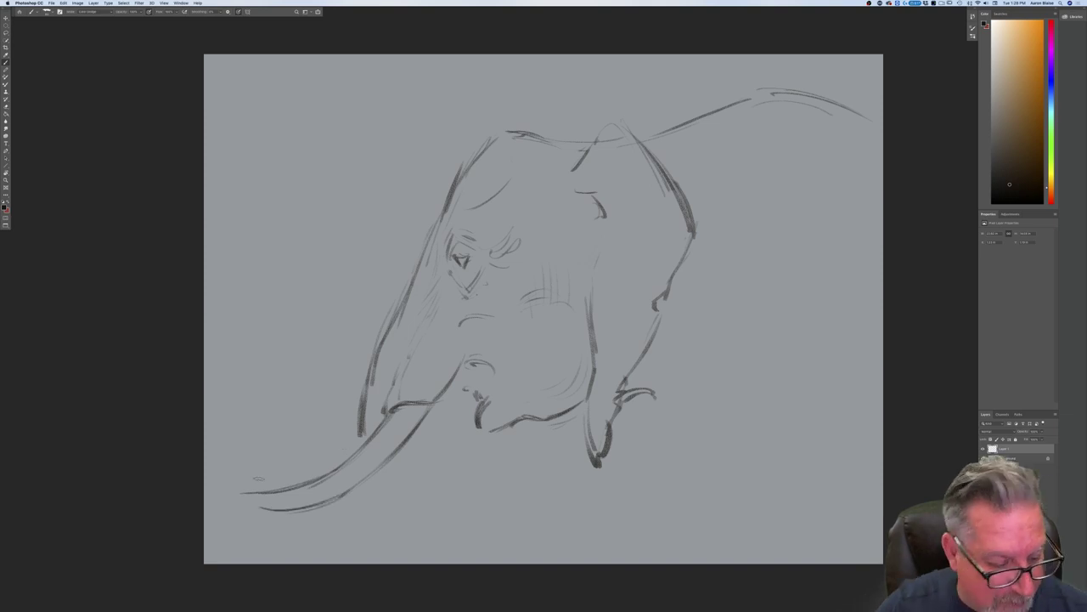
left_click_drag(258, 508, 223, 495)
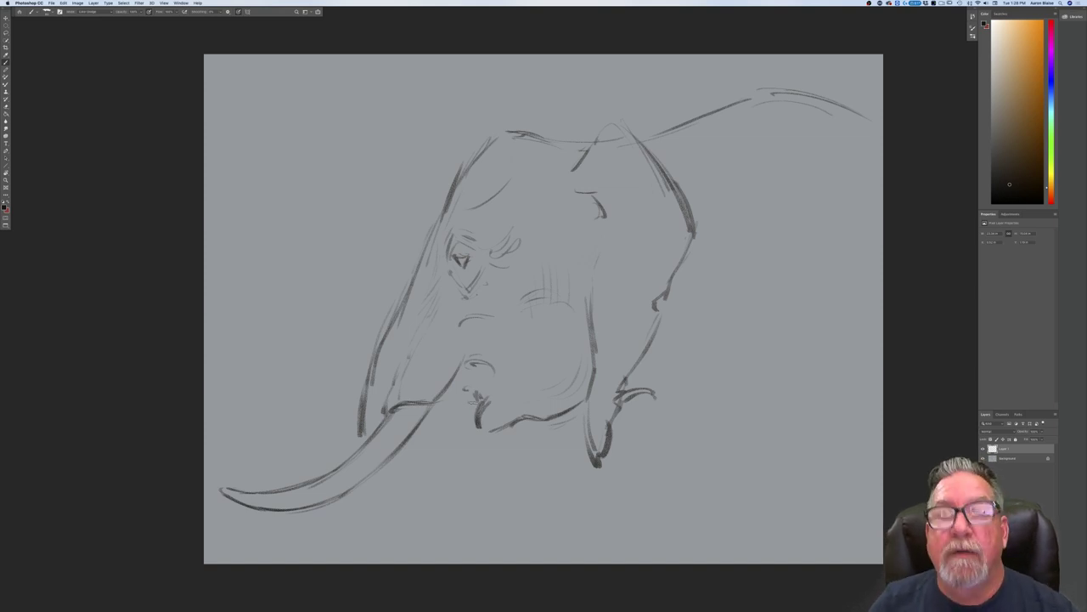
Step: Draw the trunk's wrinkled rear edge and its front edge below the tusk to the canvas bottom, and darken the front contour
left_click_drag(471, 402, 473, 506)
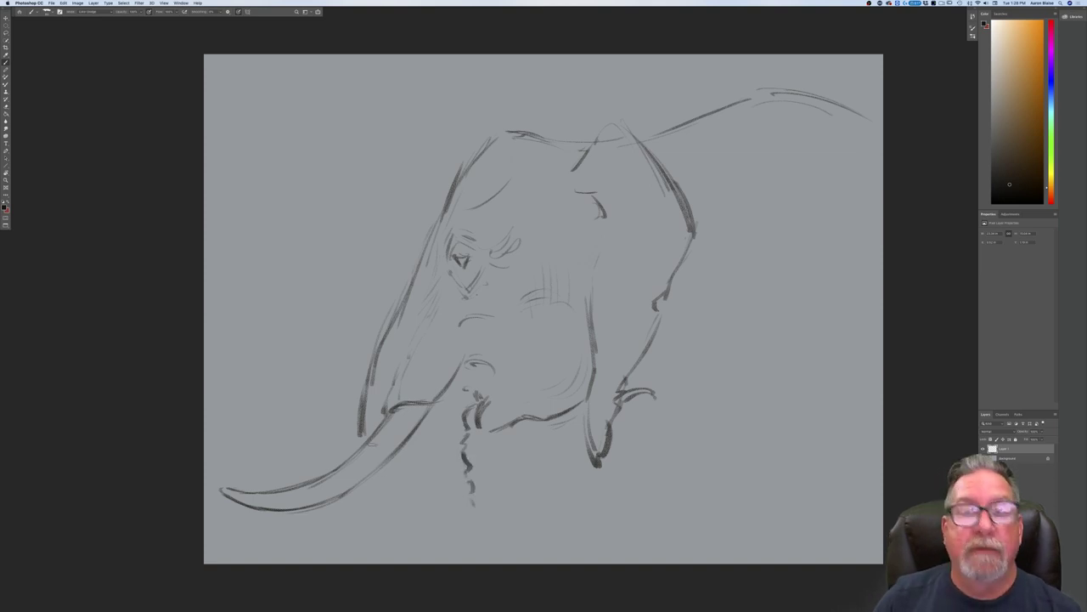
left_click_drag(363, 431, 359, 448)
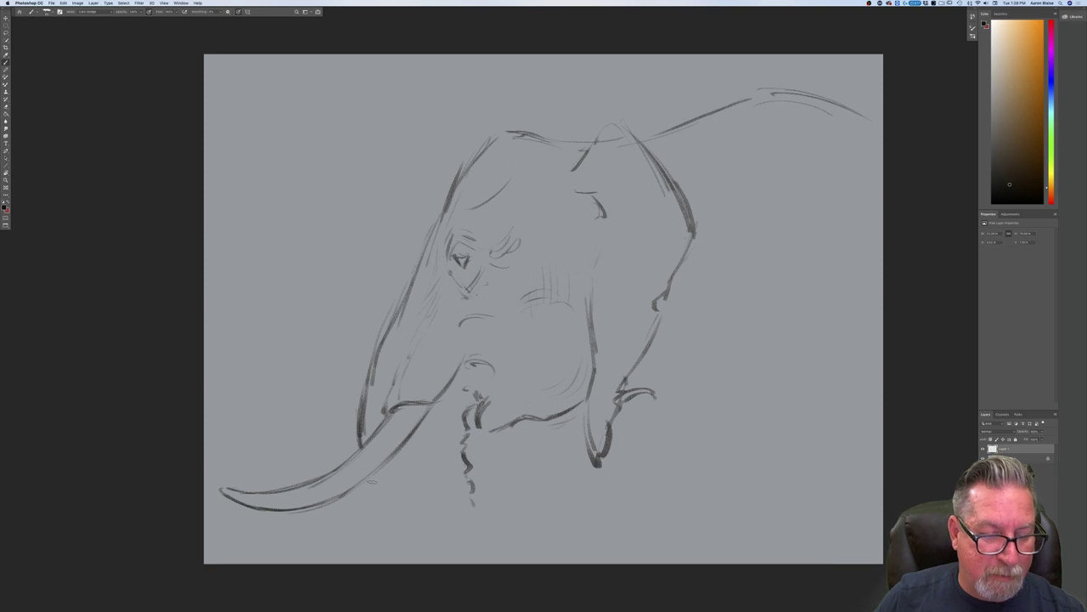
left_click_drag(393, 315, 360, 421)
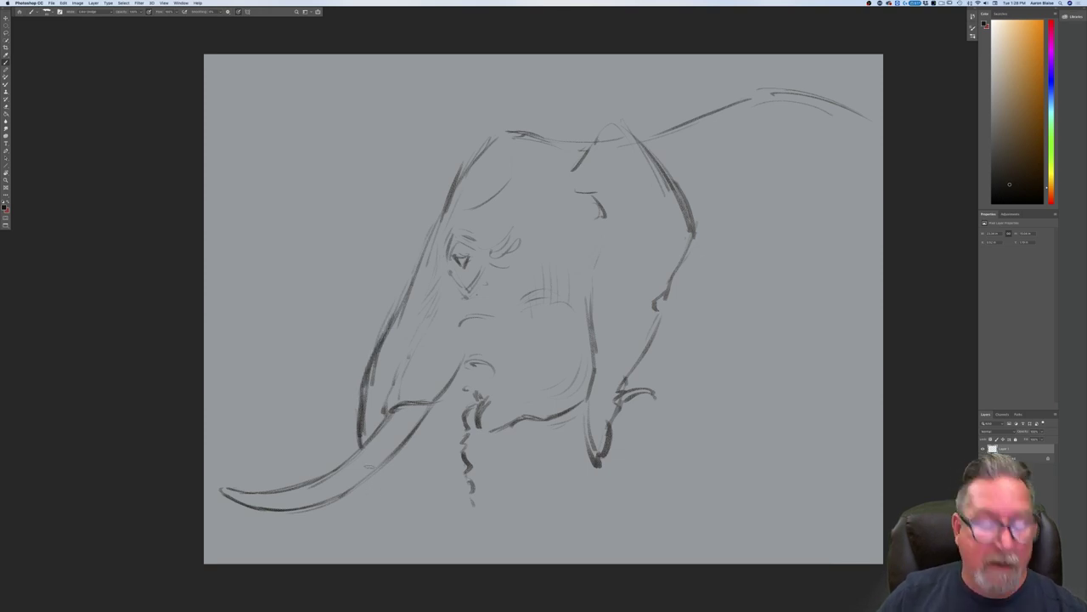
left_click_drag(367, 475, 387, 561)
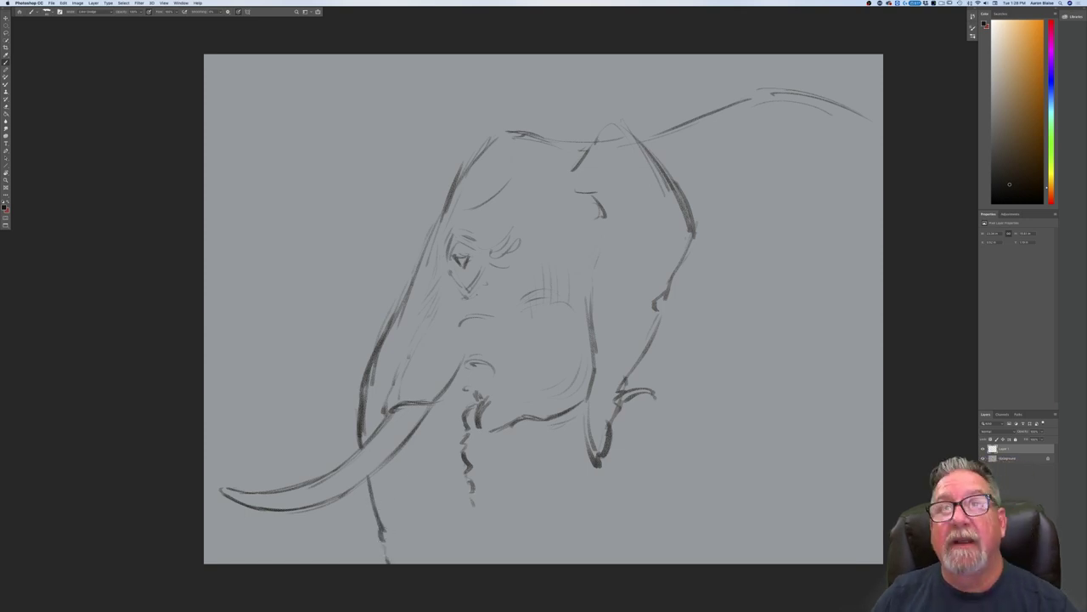
left_click_drag(472, 503, 473, 557)
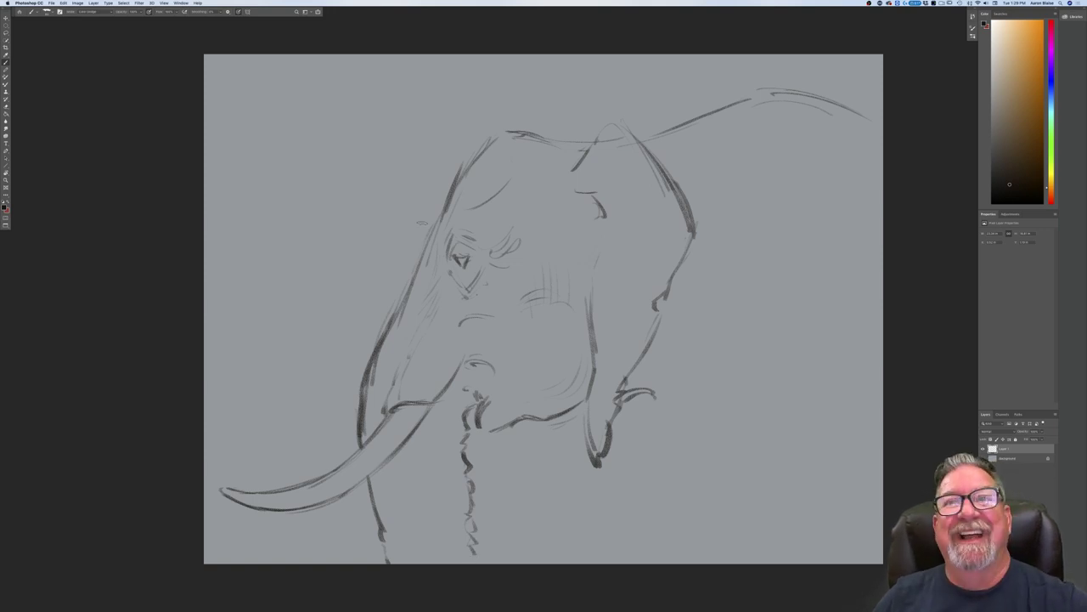
mouse_move(442, 202)
left_mouse_down()
mouse_move(371, 372)
mouse_move(364, 446)
left_mouse_up()
left_click_drag(370, 483, 381, 527)
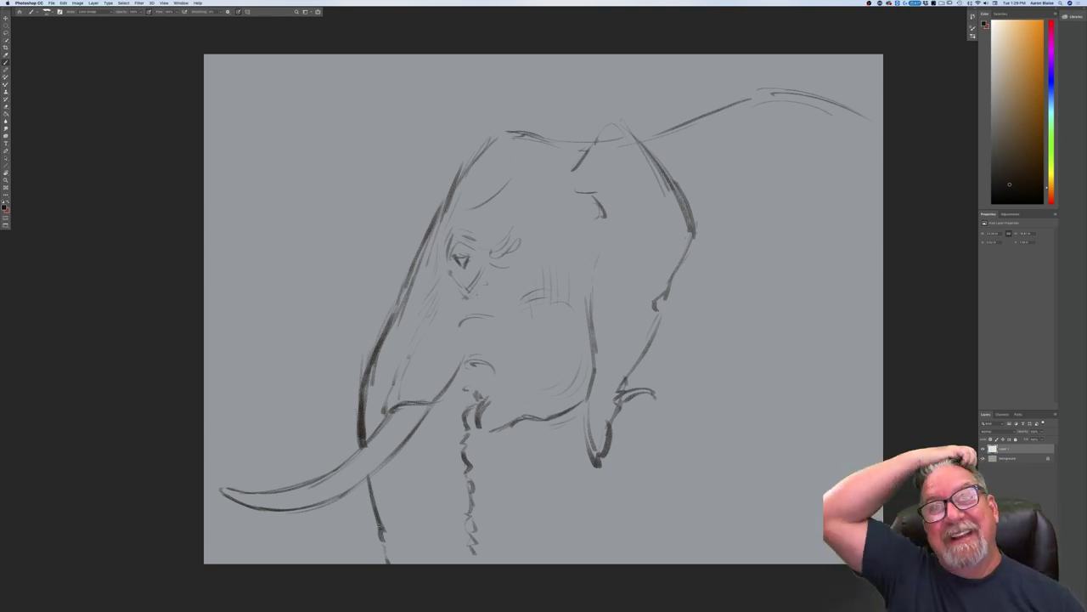
Step: Sketch curved folds and a ragged inner line on the trunk below the tusk, and darken the wavy lower jaw line
left_click_drag(449, 479, 389, 513)
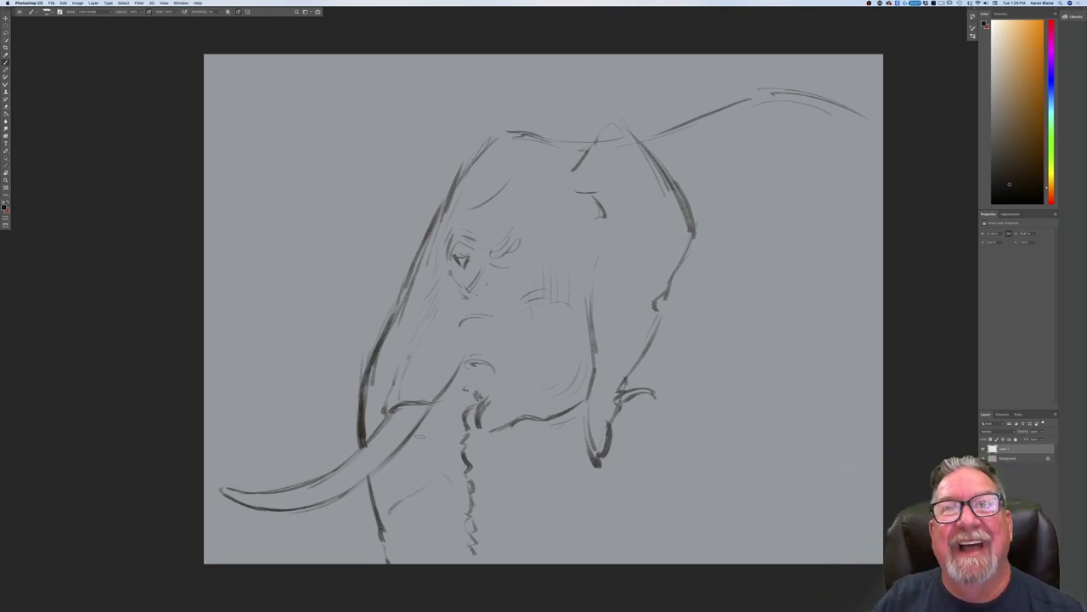
mouse_move(406, 457)
left_mouse_down()
mouse_move(382, 494)
mouse_move(384, 533)
left_mouse_up()
left_click_drag(437, 486, 455, 493)
mouse_move(448, 496)
left_mouse_down()
mouse_move(445, 528)
mouse_move(459, 564)
left_mouse_up()
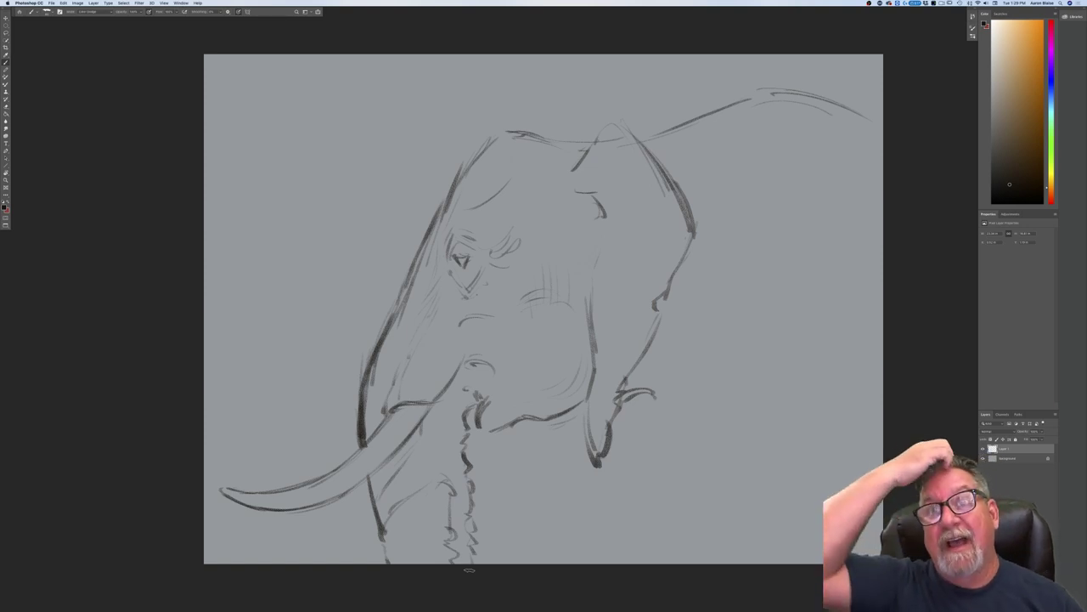
mouse_move(478, 411)
left_mouse_down()
mouse_move(484, 437)
mouse_move(515, 425)
mouse_move(489, 438)
mouse_move(479, 408)
mouse_move(467, 424)
mouse_move(548, 426)
mouse_move(582, 411)
left_mouse_up()
left_click_drag(518, 420, 573, 416)
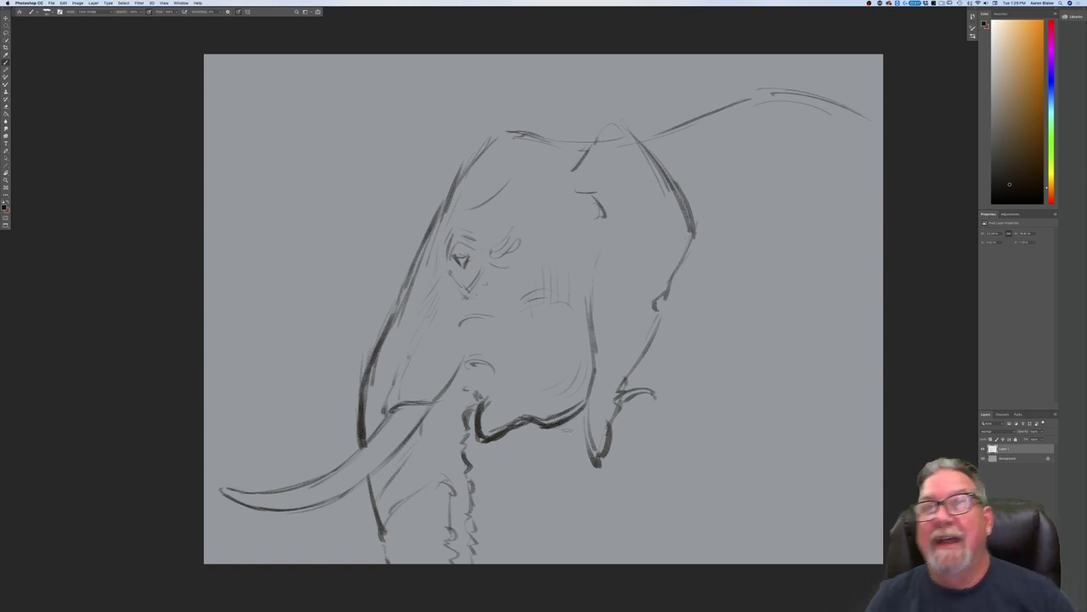
Step: Sketch the chest contour behind the ear and the long front leg line running from the shoulder to the canvas bottom
left_click_drag(651, 395, 661, 435)
left_click_drag(720, 408, 667, 440)
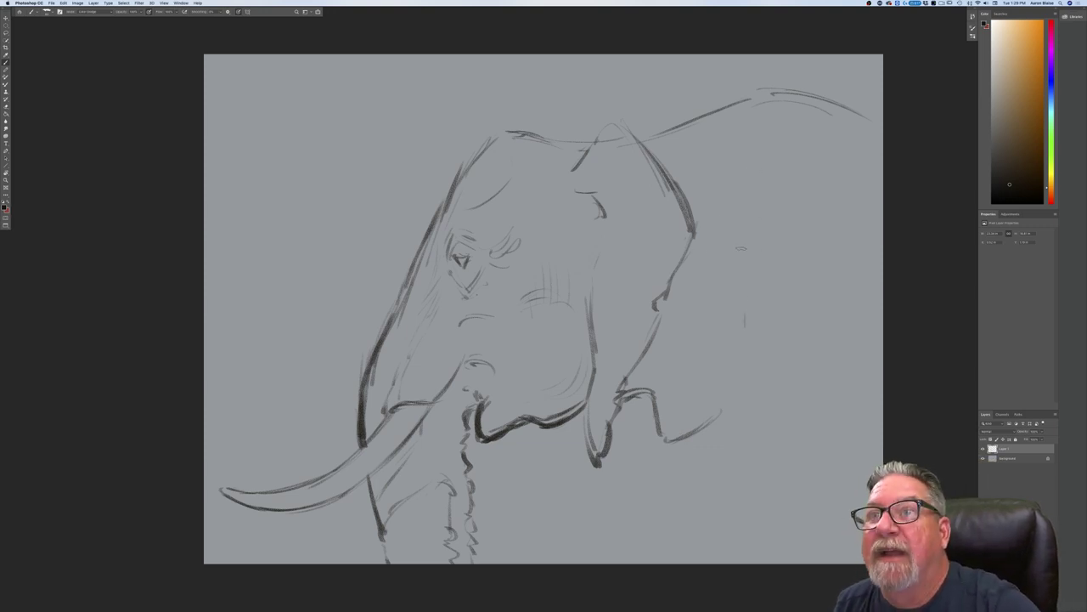
left_click_drag(761, 206, 722, 382)
left_click_drag(732, 263, 712, 443)
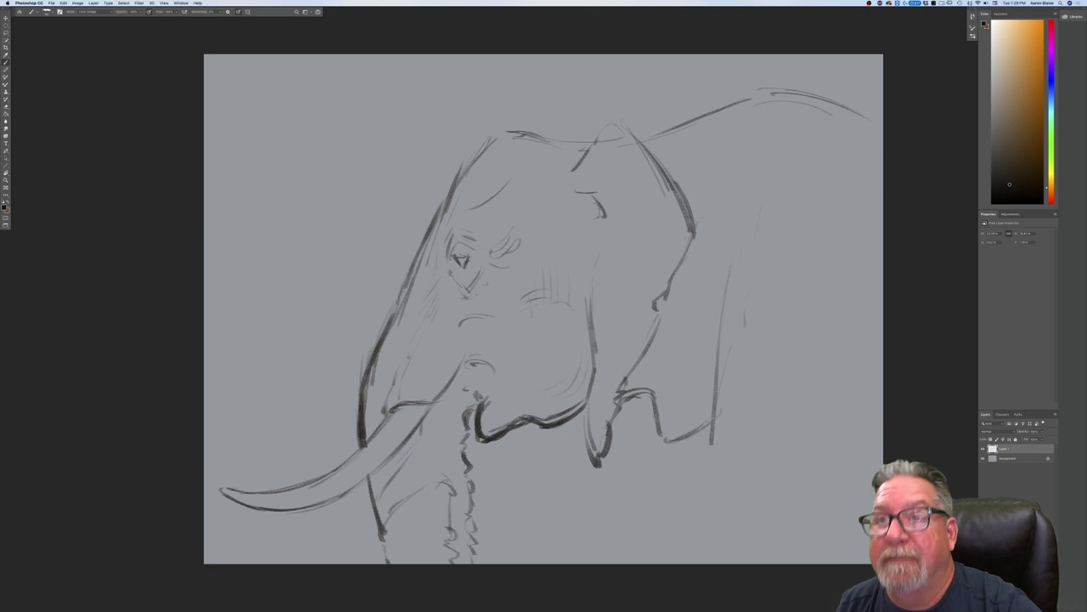
left_click_drag(684, 531, 672, 551)
left_click_drag(706, 445, 661, 563)
left_click_drag(693, 506, 667, 565)
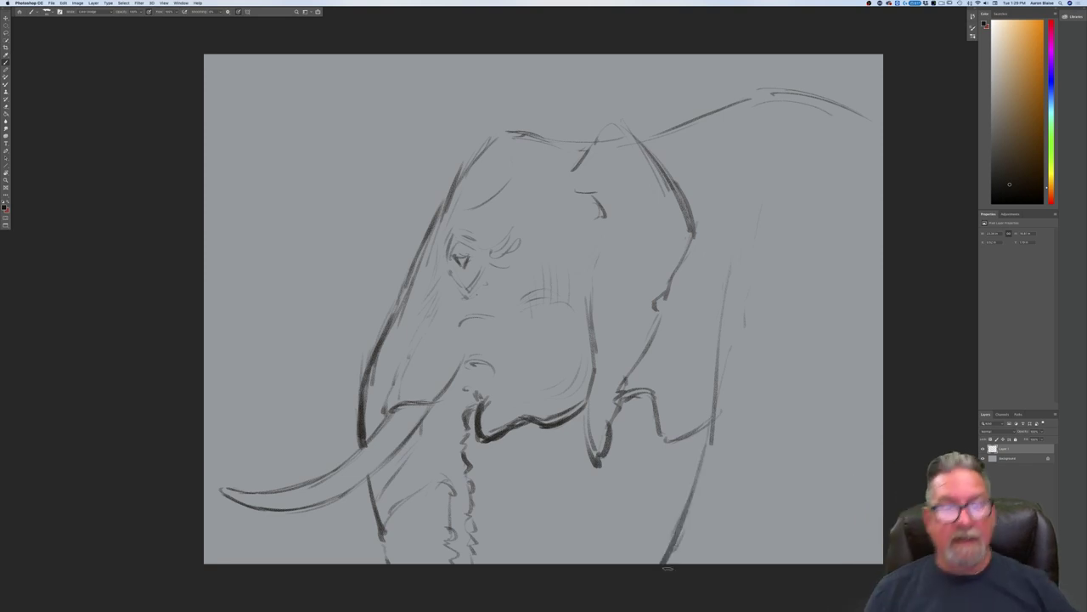
Step: Draw the visible edge of the far tusk beneath the near one and darken the near tusk's tip
mouse_move(369, 506)
left_mouse_down()
mouse_move(315, 515)
mouse_move(355, 513)
left_mouse_up()
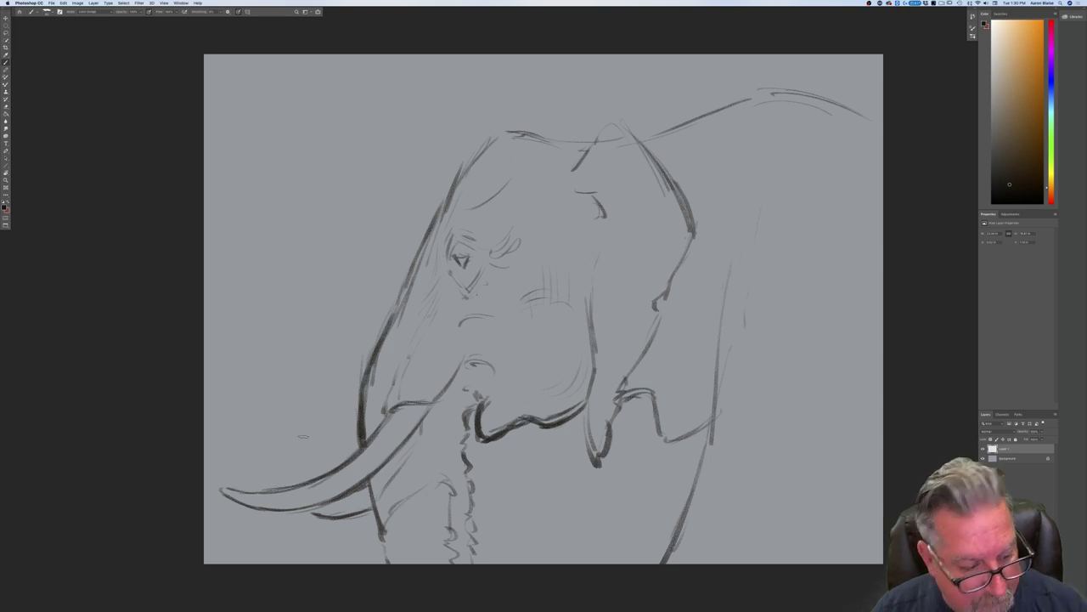
mouse_move(266, 491)
left_mouse_down()
mouse_move(217, 487)
mouse_move(294, 511)
left_mouse_up()
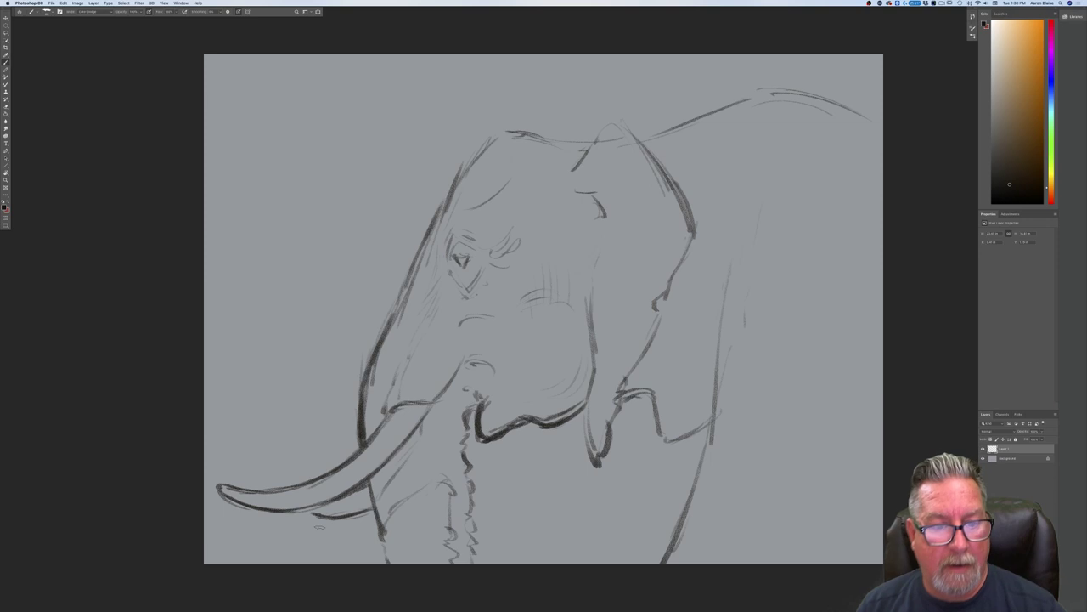
Step: Darken the temple crease and build up the forehead and crown contour with a sharper, higher corner
left_click_drag(508, 182, 463, 208)
mouse_move(560, 139)
left_mouse_down()
mouse_move(499, 123)
mouse_move(420, 254)
left_mouse_up()
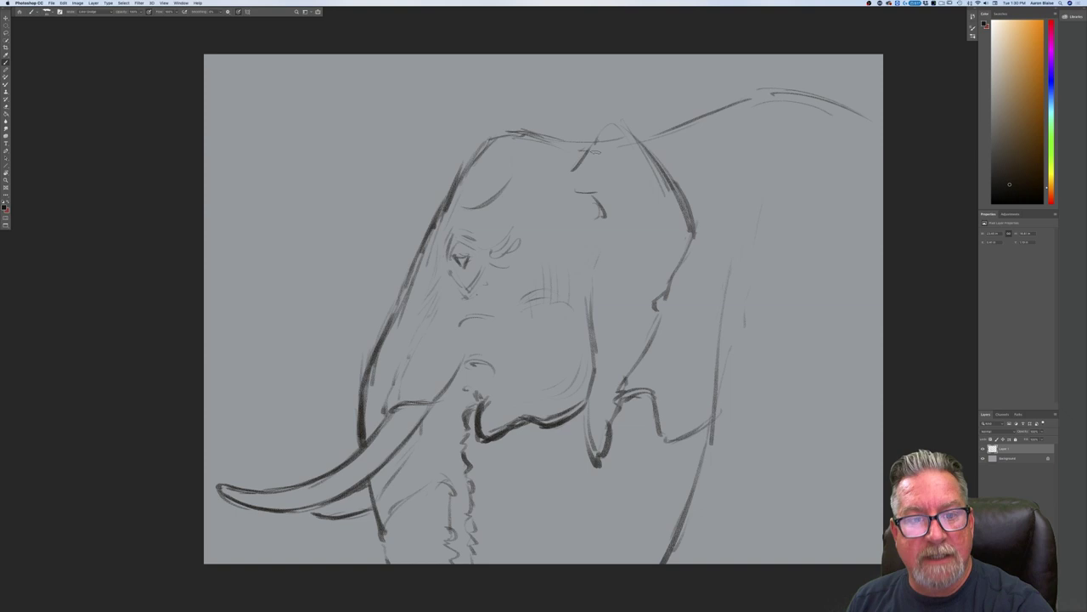
mouse_move(491, 126)
left_mouse_down()
mouse_move(594, 142)
mouse_move(455, 206)
left_mouse_up()
left_click_drag(480, 148, 536, 136)
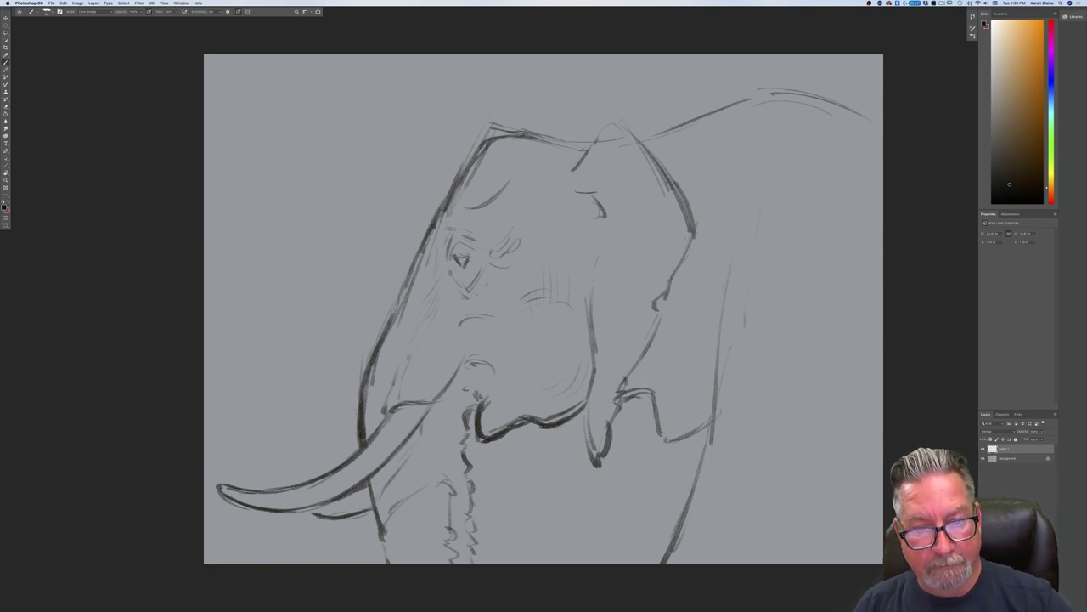
Step: Erase the crown and upper forehead contour and redraw it farther forward with a bold rounded corner and flatter top
mouse_move(552, 139)
left_mouse_down()
mouse_move(572, 128)
mouse_move(476, 157)
mouse_move(433, 223)
left_mouse_up()
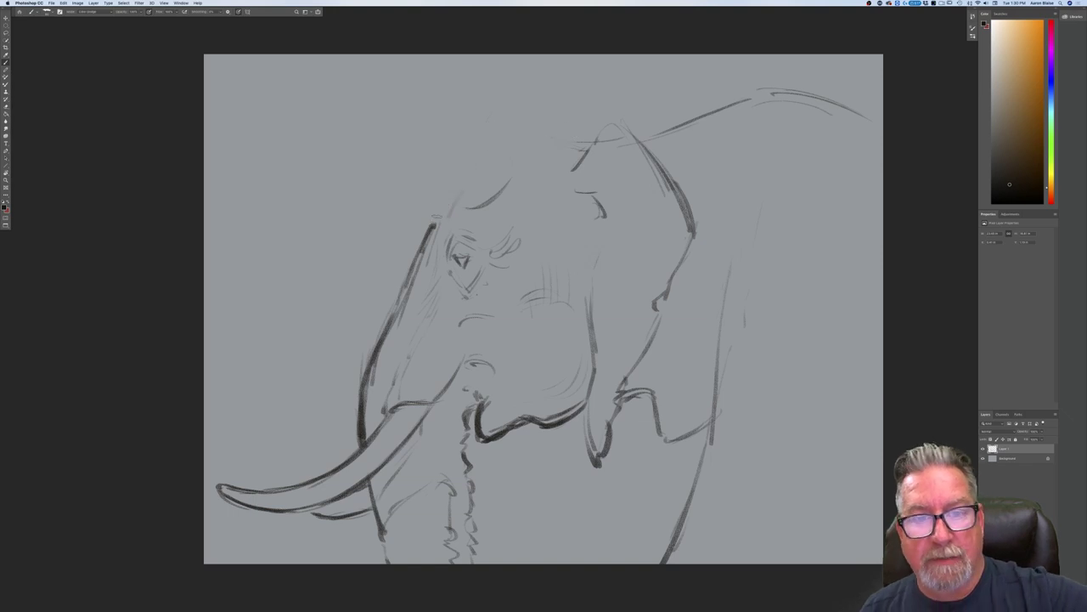
mouse_move(586, 149)
left_mouse_down()
mouse_move(491, 173)
mouse_move(434, 227)
left_mouse_up()
left_click_drag(535, 152, 440, 213)
mouse_move(564, 130)
left_mouse_down()
mouse_move(578, 145)
mouse_move(490, 168)
mouse_move(432, 233)
left_mouse_up()
mouse_move(582, 147)
left_mouse_down()
mouse_move(504, 135)
mouse_move(468, 162)
mouse_move(428, 233)
left_mouse_up()
mouse_move(467, 152)
left_mouse_down()
mouse_move(482, 135)
mouse_move(513, 137)
mouse_move(470, 148)
left_mouse_up()
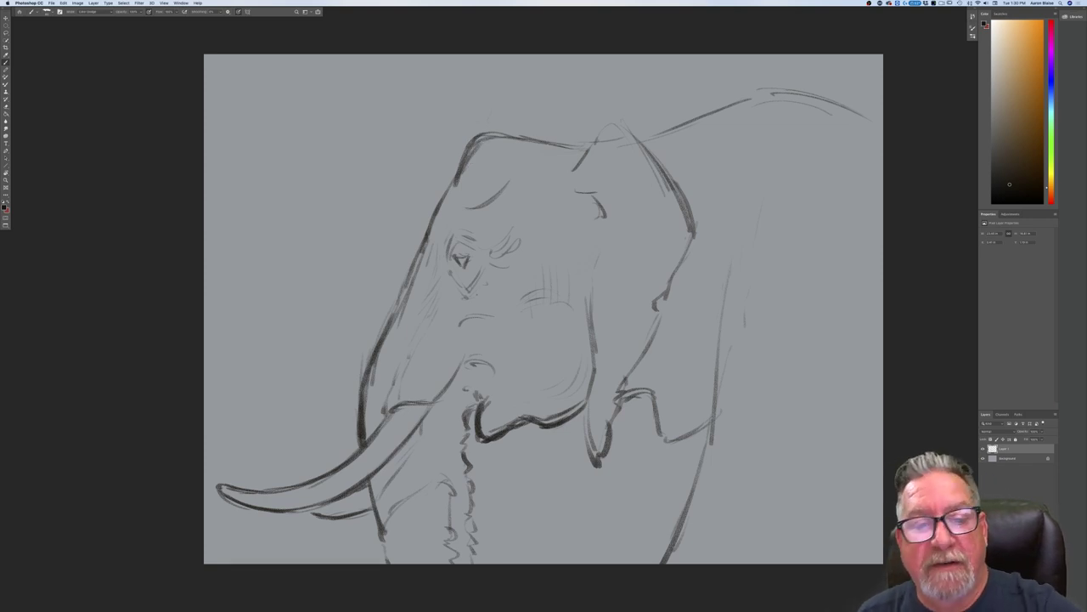
Step: Add curved skin folds at the top of the ear's base and darken the ear's front edge down beside the cheek
mouse_move(574, 167)
left_mouse_down()
mouse_move(566, 192)
mouse_move(581, 214)
mouse_move(555, 193)
mouse_move(560, 209)
mouse_move(548, 211)
left_mouse_up()
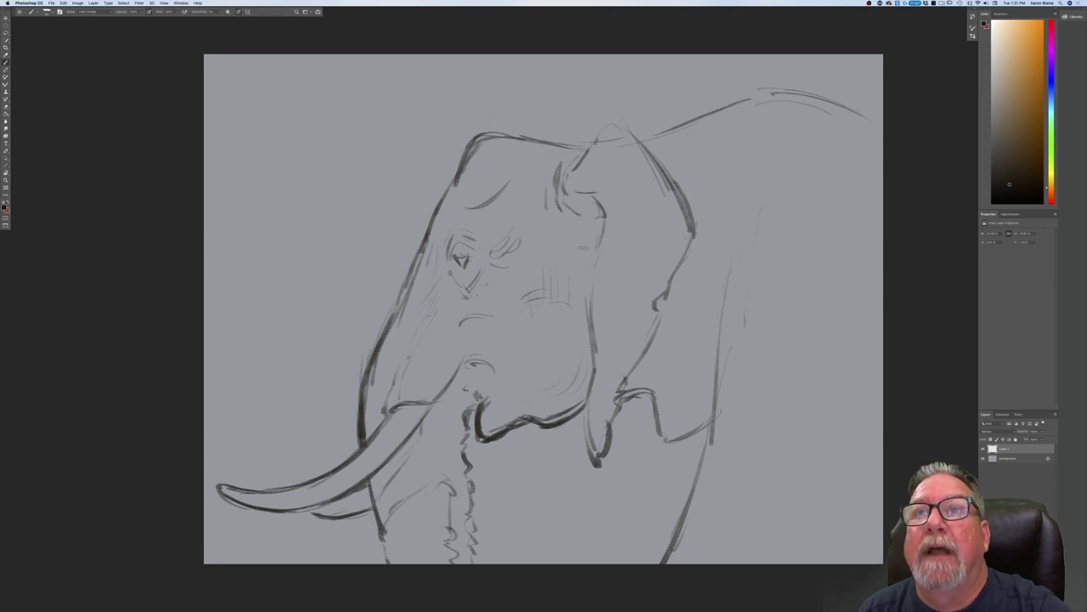
left_click_drag(583, 250, 582, 332)
left_click_drag(593, 234, 580, 265)
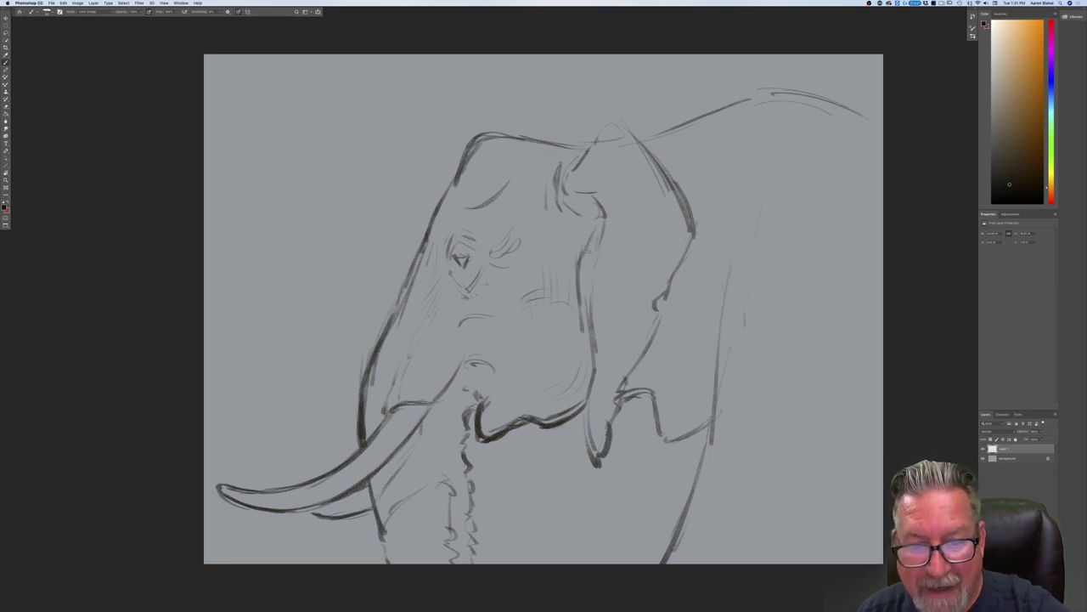
left_click_drag(575, 202, 569, 281)
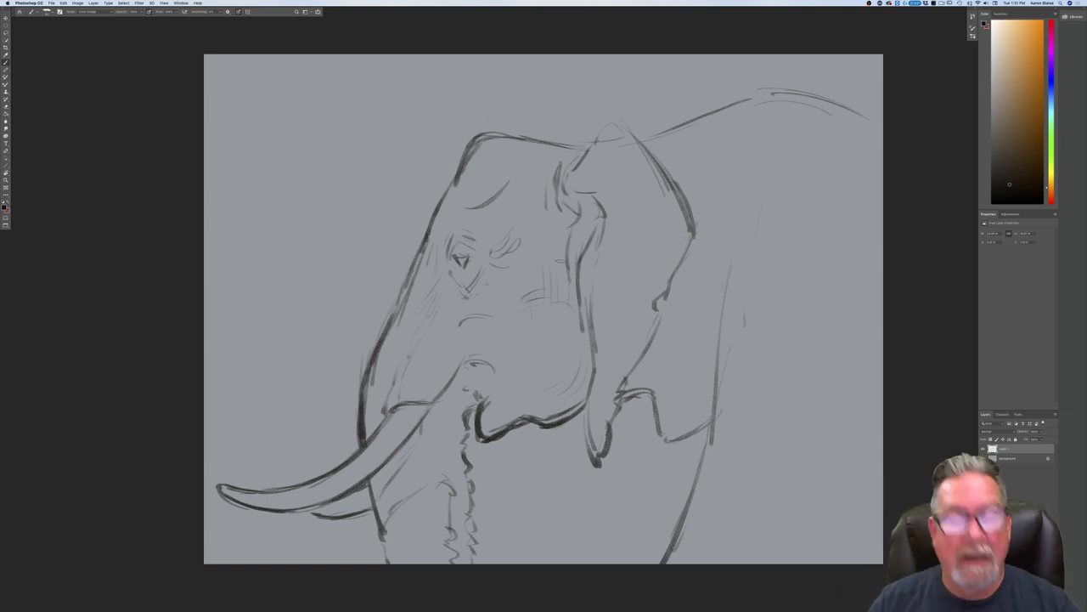
Step: Draw curved folds across the lower cheek and fill the jaw's underside up toward the ear with dark shadow
left_click_drag(469, 367, 501, 404)
mouse_move(532, 356)
left_mouse_down()
mouse_move(527, 393)
mouse_move(573, 343)
mouse_move(552, 401)
left_mouse_up()
left_click_drag(550, 404, 514, 409)
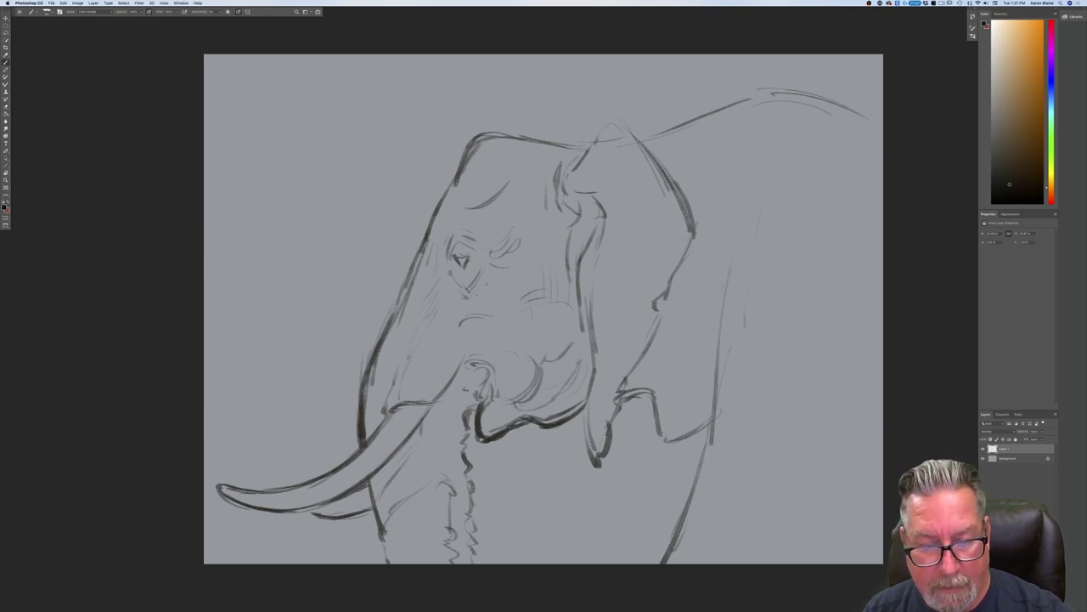
mouse_move(580, 387)
left_mouse_down()
mouse_move(533, 413)
mouse_move(491, 413)
left_mouse_up()
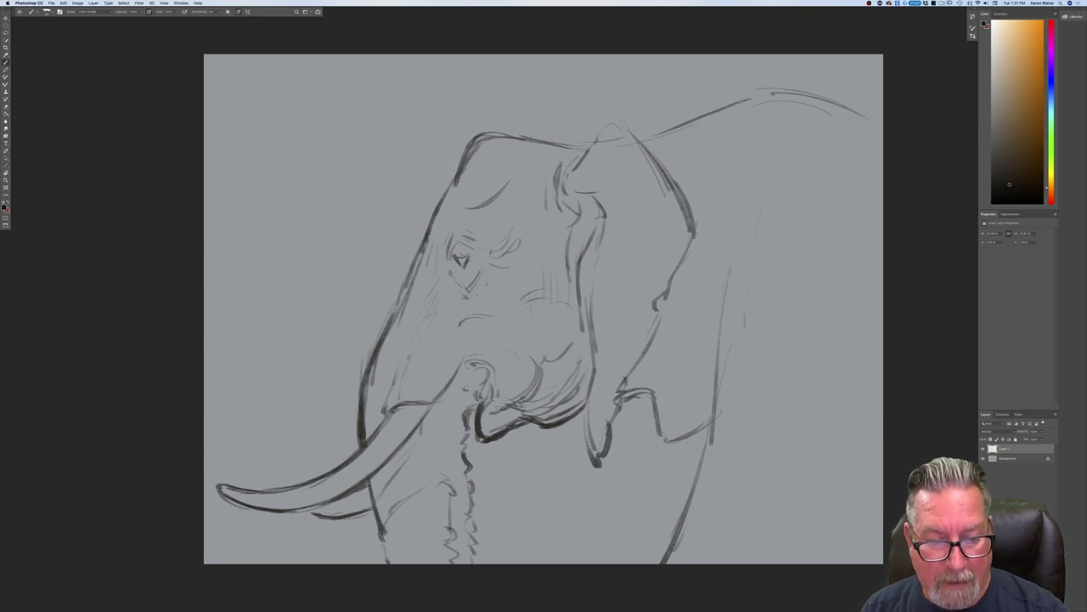
left_click_drag(581, 373, 530, 409)
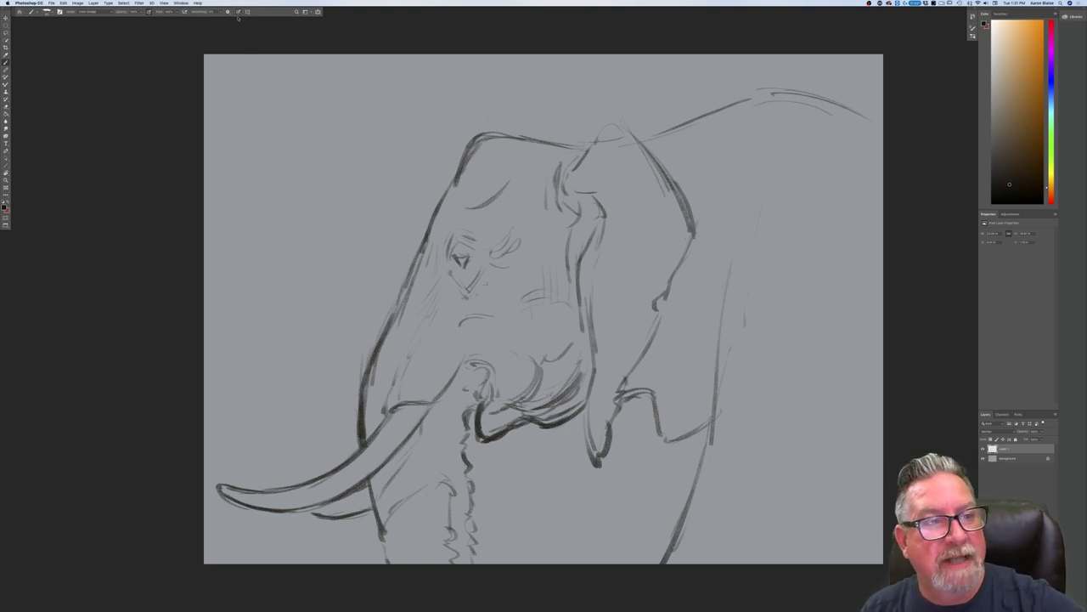
mouse_move(590, 367)
left_mouse_down()
mouse_move(571, 399)
mouse_move(494, 429)
mouse_move(501, 409)
mouse_move(488, 427)
mouse_move(484, 378)
mouse_move(480, 437)
mouse_move(554, 360)
mouse_move(533, 382)
mouse_move(543, 361)
mouse_move(571, 352)
mouse_move(557, 371)
mouse_move(587, 333)
mouse_move(580, 313)
mouse_move(559, 356)
mouse_move(587, 365)
mouse_move(571, 396)
left_mouse_up()
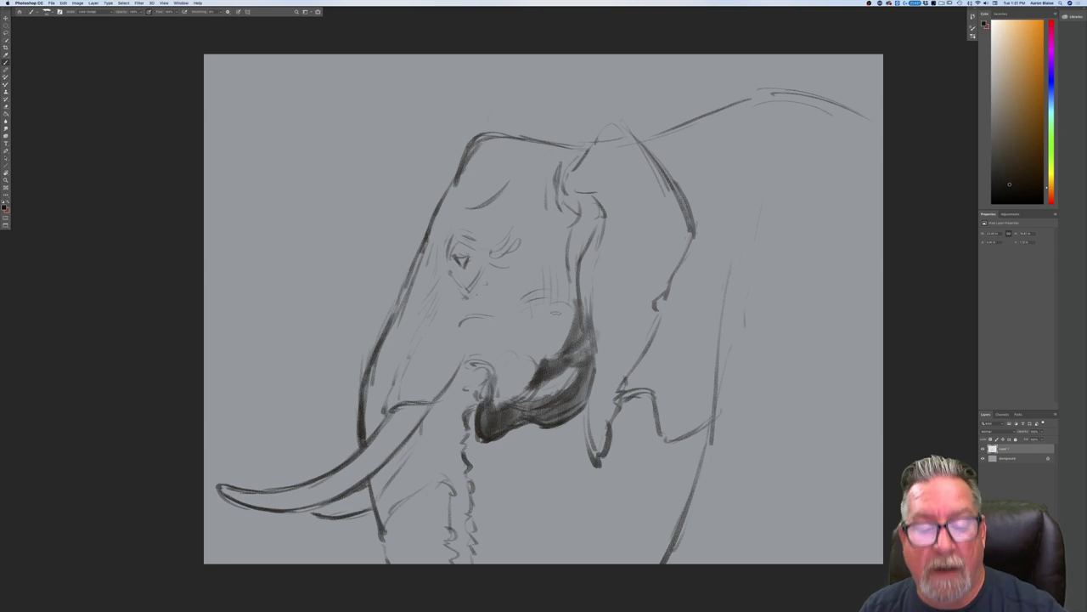
Step: Block in dark shading under the cheekbone, down the front of the cheek and along the trunk behind the near tusk
mouse_move(570, 306)
left_mouse_down()
mouse_move(559, 282)
mouse_move(465, 319)
mouse_move(459, 338)
mouse_move(472, 338)
mouse_move(459, 360)
mouse_move(465, 372)
mouse_move(486, 370)
mouse_move(486, 387)
mouse_move(454, 410)
mouse_move(437, 406)
mouse_move(465, 433)
mouse_move(443, 438)
mouse_move(451, 467)
mouse_move(428, 459)
mouse_move(383, 526)
left_mouse_up()
mouse_move(451, 467)
left_mouse_down()
mouse_move(465, 523)
mouse_move(439, 474)
mouse_move(454, 502)
mouse_move(452, 560)
mouse_move(464, 510)
mouse_move(469, 561)
mouse_move(455, 519)
left_mouse_up()
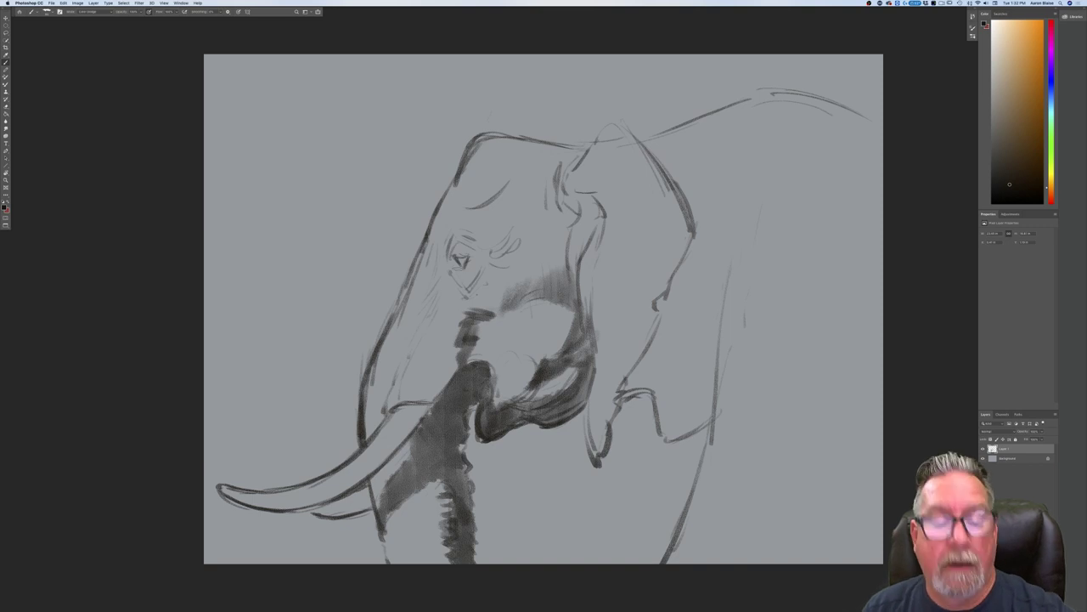
mouse_move(490, 314)
left_mouse_down()
mouse_move(467, 308)
mouse_move(508, 307)
mouse_move(470, 312)
mouse_move(462, 332)
mouse_move(466, 321)
left_mouse_up()
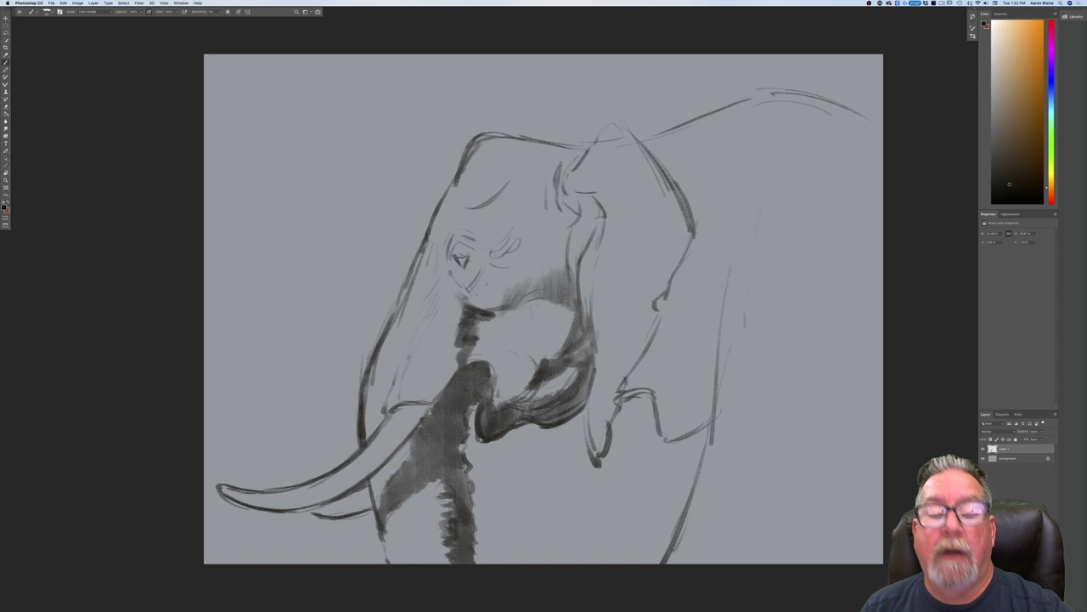
mouse_move(465, 337)
left_mouse_down()
mouse_move(458, 384)
mouse_move(470, 338)
mouse_move(447, 388)
mouse_move(449, 360)
left_mouse_up()
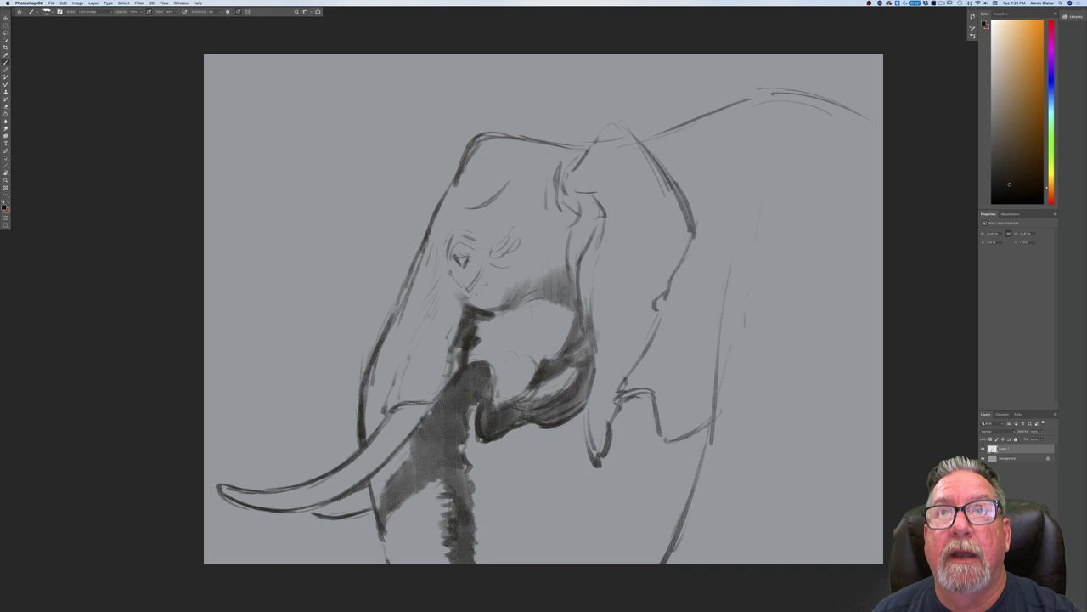
left_click_drag(453, 321, 437, 384)
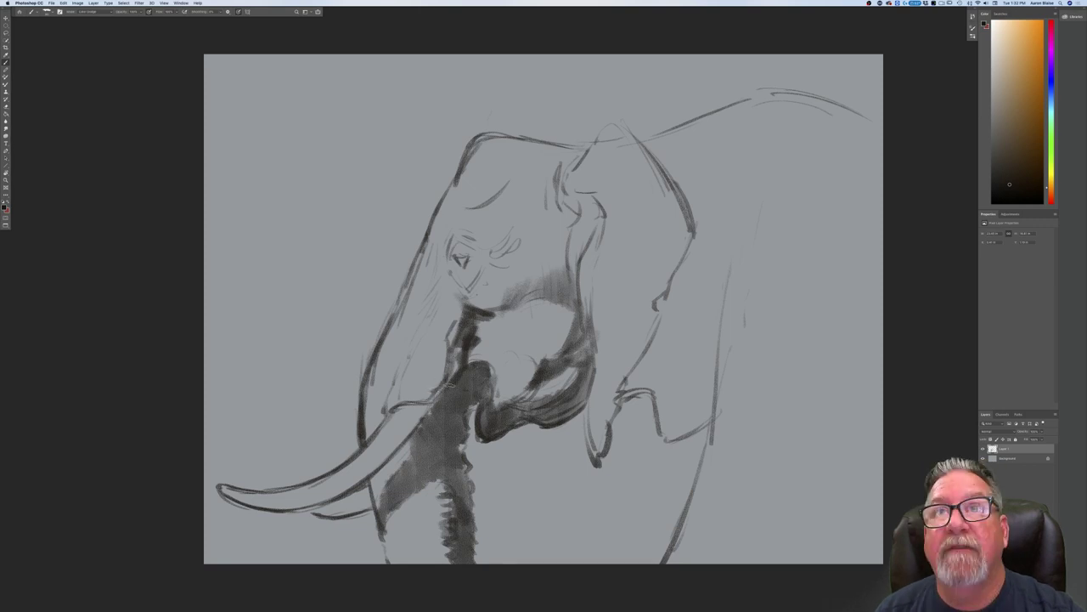
Step: Darken the near tusk's base and lower edge, and extend the trunk's shadow with short wrinkle strokes
left_click_drag(451, 381, 400, 450)
mouse_move(412, 408)
left_mouse_down()
mouse_move(433, 405)
mouse_move(367, 475)
left_mouse_up()
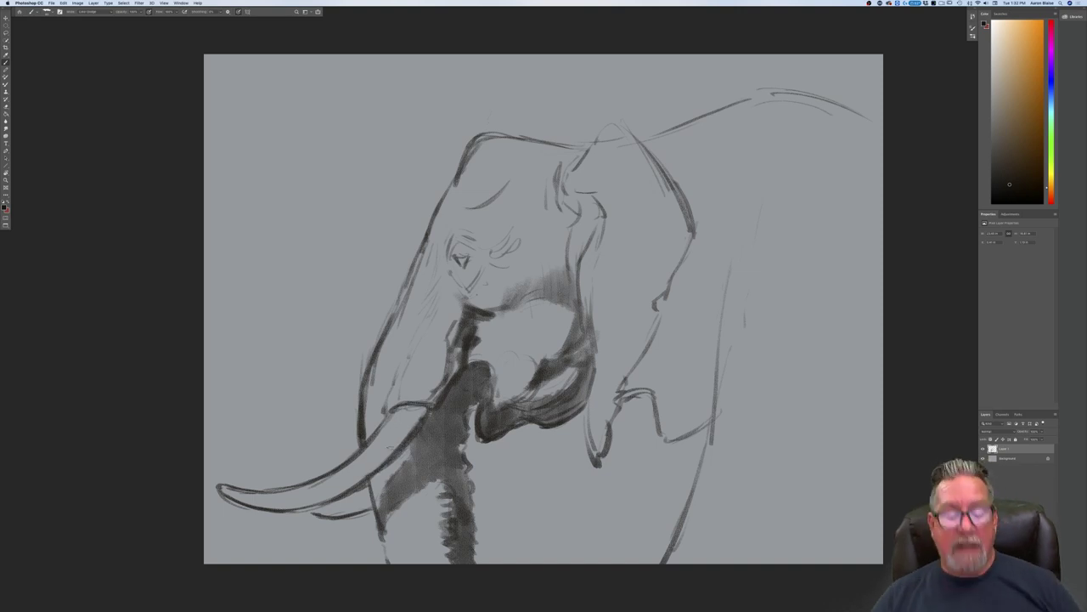
mouse_move(414, 443)
left_mouse_down()
mouse_move(376, 508)
mouse_move(386, 535)
left_mouse_up()
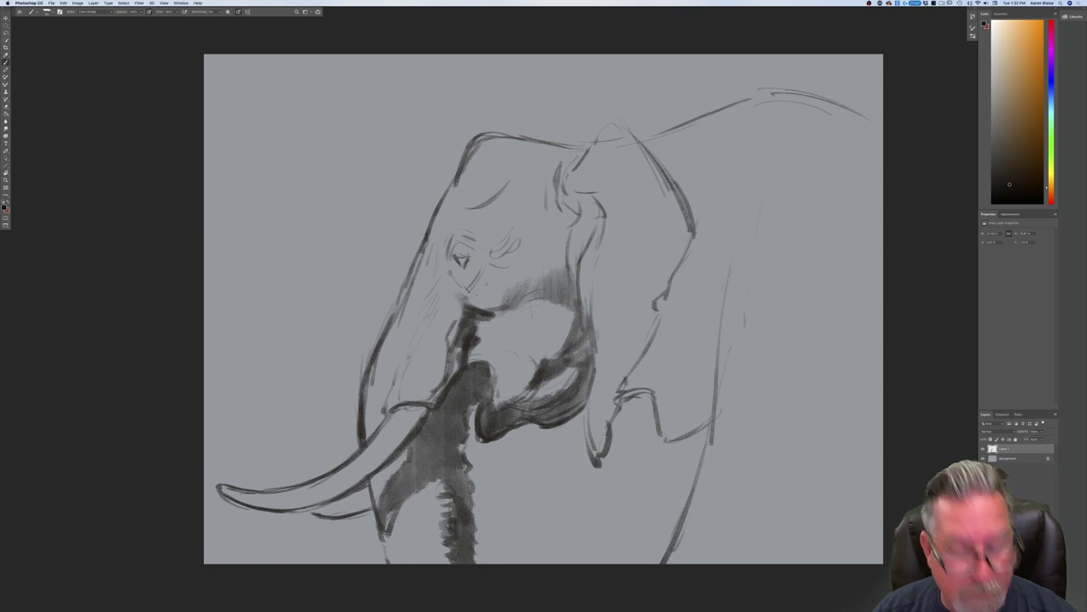
mouse_move(427, 498)
left_mouse_down()
mouse_move(445, 502)
mouse_move(442, 513)
left_mouse_up()
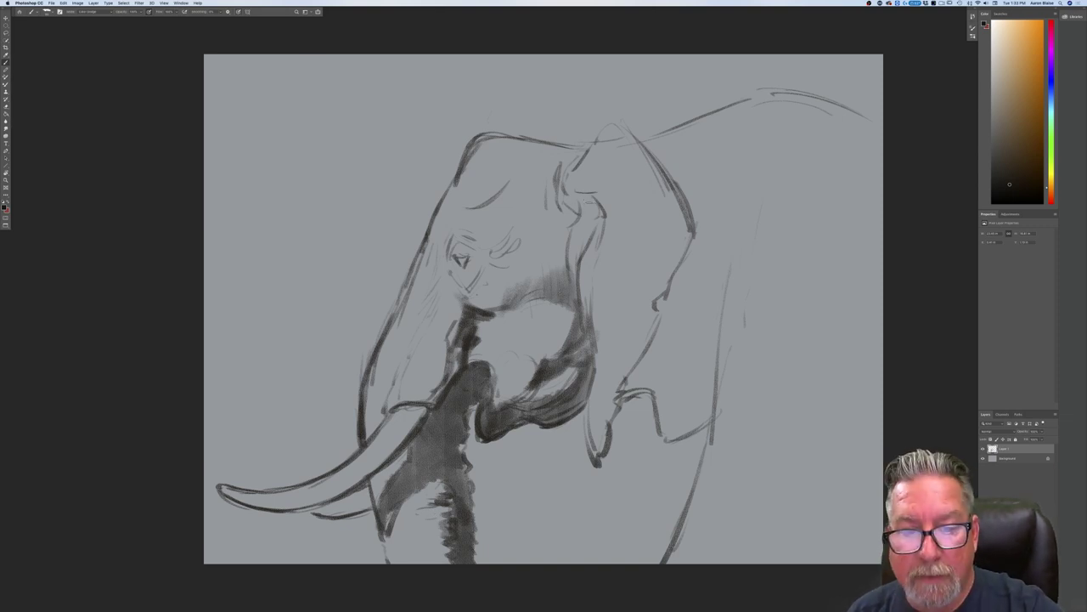
Step: Fill the gap between the cheek and ear with dark shadow and darken the ear's front edge down to its tip
mouse_move(586, 194)
left_mouse_down()
mouse_move(603, 184)
mouse_move(608, 202)
mouse_move(601, 170)
mouse_move(584, 255)
mouse_move(578, 220)
mouse_move(572, 282)
left_mouse_up()
left_click_drag(598, 224, 588, 307)
left_click_drag(602, 221, 589, 298)
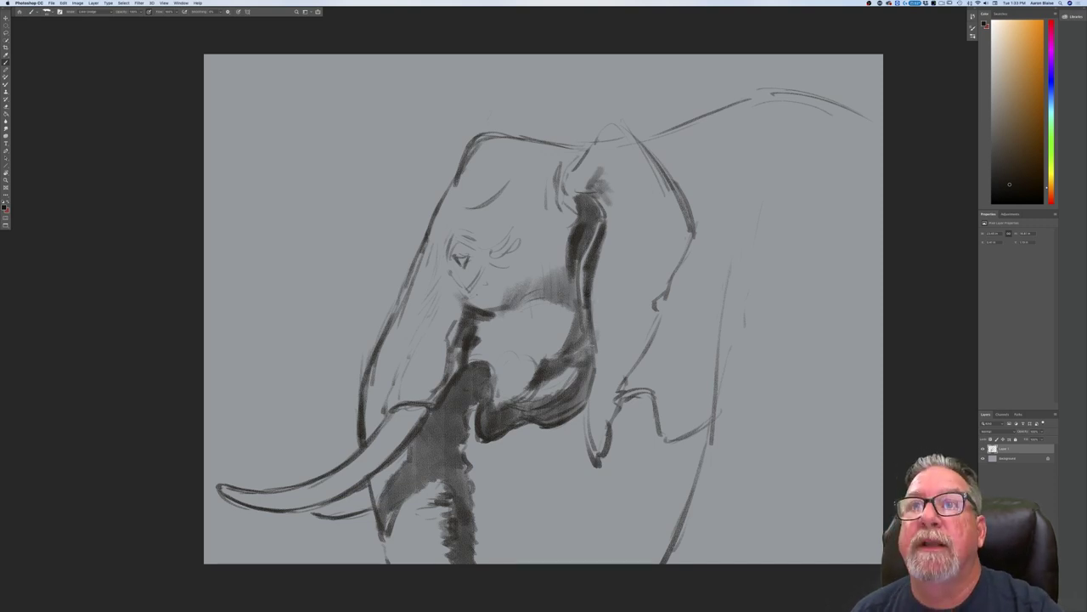
left_click_drag(594, 367, 593, 432)
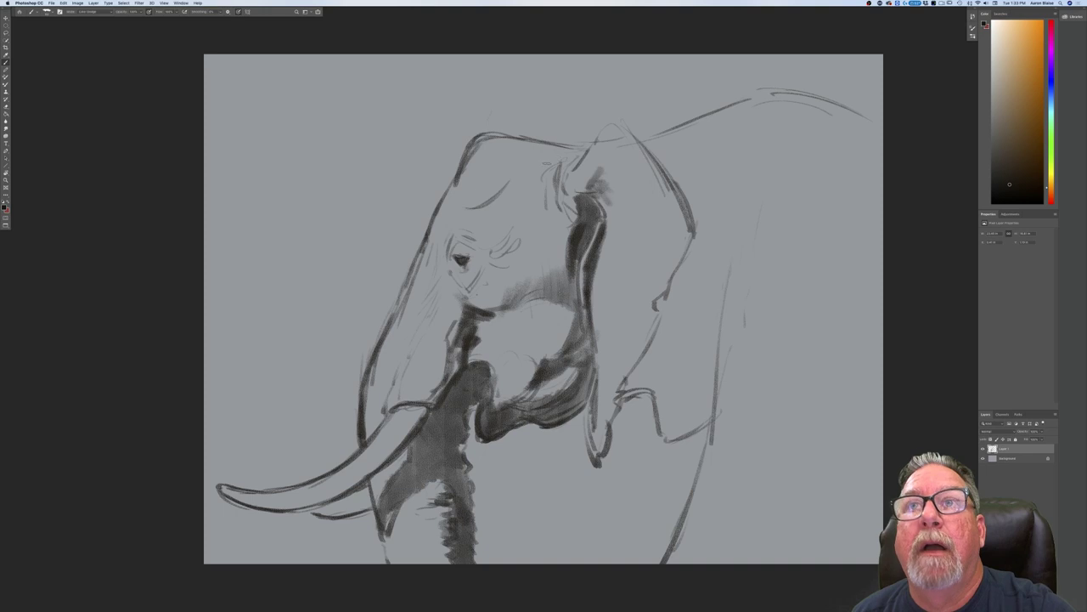
Step: Add short curved folds at the temple and softly shade the inside of the ear's rear edge
mouse_move(550, 158)
left_mouse_down()
mouse_move(539, 189)
mouse_move(534, 183)
mouse_move(534, 226)
left_mouse_up()
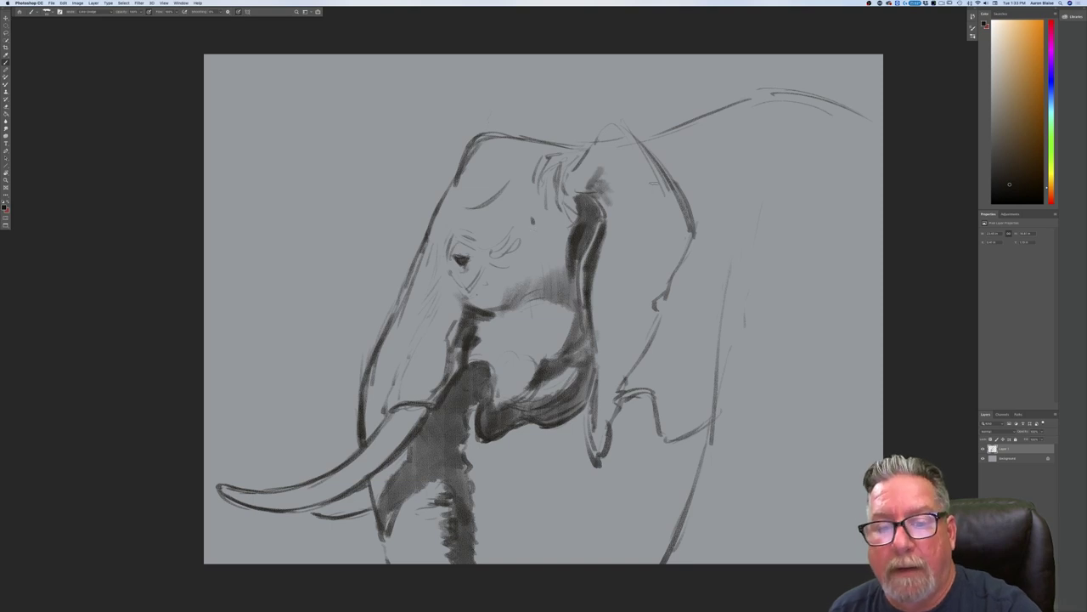
mouse_move(656, 176)
left_mouse_down()
mouse_move(668, 242)
mouse_move(664, 180)
left_mouse_up()
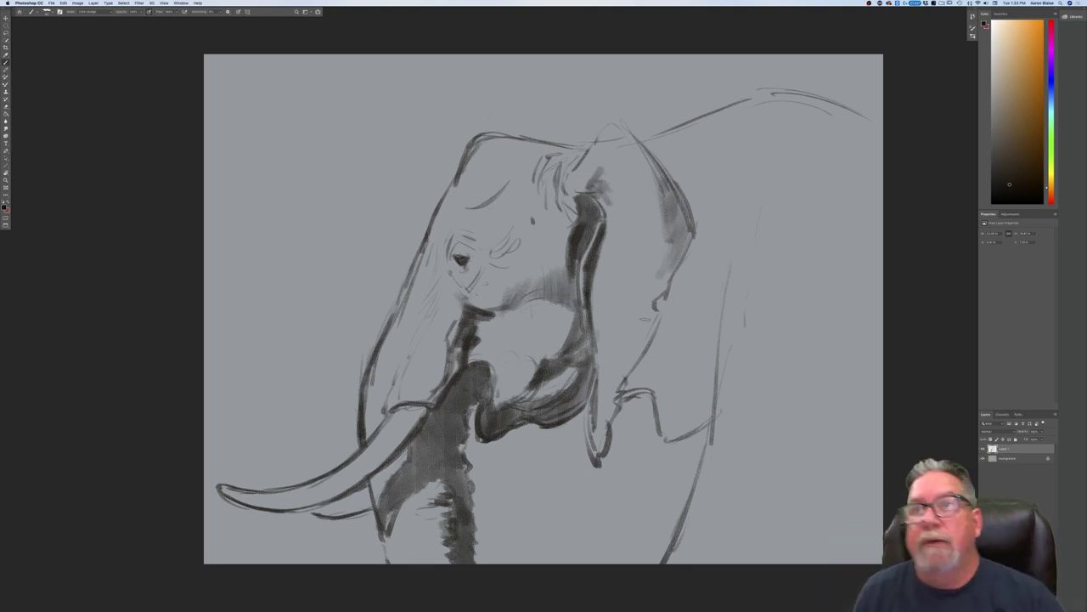
Step: Outline a diagonal shadow edge from the ear across the body and the foreleg's upper curve, then fill the shoulder with dark strokes
mouse_move(676, 182)
left_mouse_down()
mouse_move(856, 309)
mouse_move(896, 355)
left_mouse_up()
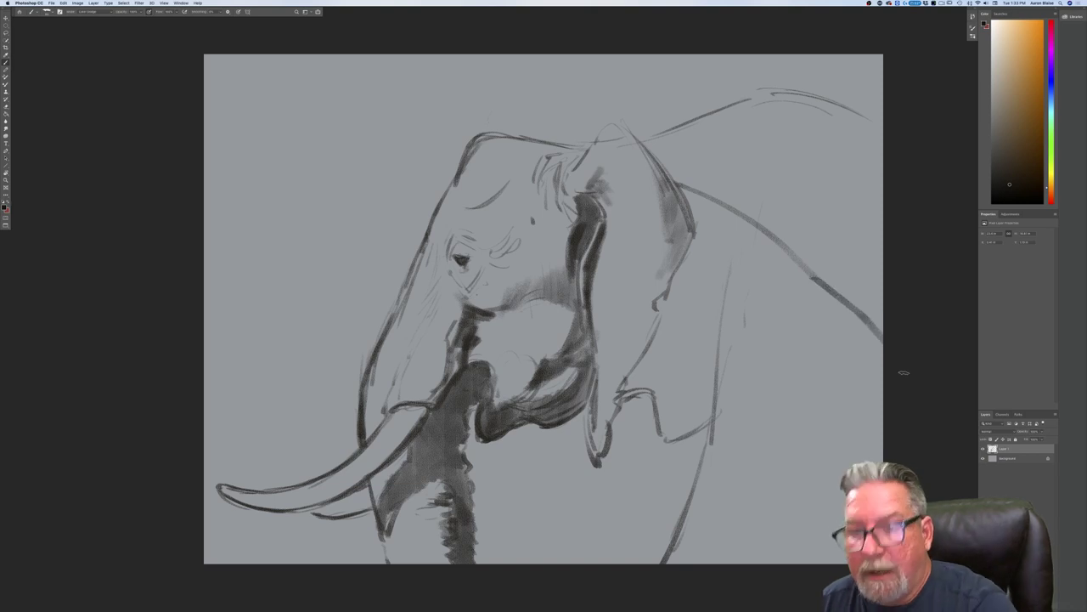
mouse_move(696, 473)
left_mouse_down()
mouse_move(817, 498)
mouse_move(790, 548)
left_mouse_up()
mouse_move(807, 502)
left_mouse_down()
mouse_move(769, 562)
mouse_move(753, 528)
mouse_move(747, 548)
left_mouse_up()
mouse_move(646, 371)
left_mouse_down()
mouse_move(654, 380)
mouse_move(628, 391)
mouse_move(622, 356)
mouse_move(628, 397)
mouse_move(663, 412)
mouse_move(672, 434)
mouse_move(697, 399)
mouse_move(713, 420)
mouse_move(695, 349)
mouse_move(671, 374)
mouse_move(649, 319)
mouse_move(686, 267)
mouse_move(684, 340)
mouse_move(705, 289)
mouse_move(718, 378)
mouse_move(704, 247)
mouse_move(682, 190)
mouse_move(768, 236)
left_mouse_up()
mouse_move(748, 238)
left_mouse_down()
mouse_move(712, 255)
mouse_move(729, 284)
mouse_move(778, 309)
mouse_move(727, 352)
mouse_move(773, 289)
mouse_move(829, 247)
mouse_move(875, 344)
mouse_move(729, 399)
mouse_move(718, 415)
mouse_move(785, 381)
left_mouse_up()
mouse_move(772, 331)
left_mouse_down()
mouse_move(818, 404)
mouse_move(837, 355)
mouse_move(856, 415)
mouse_move(875, 339)
mouse_move(884, 384)
left_mouse_up()
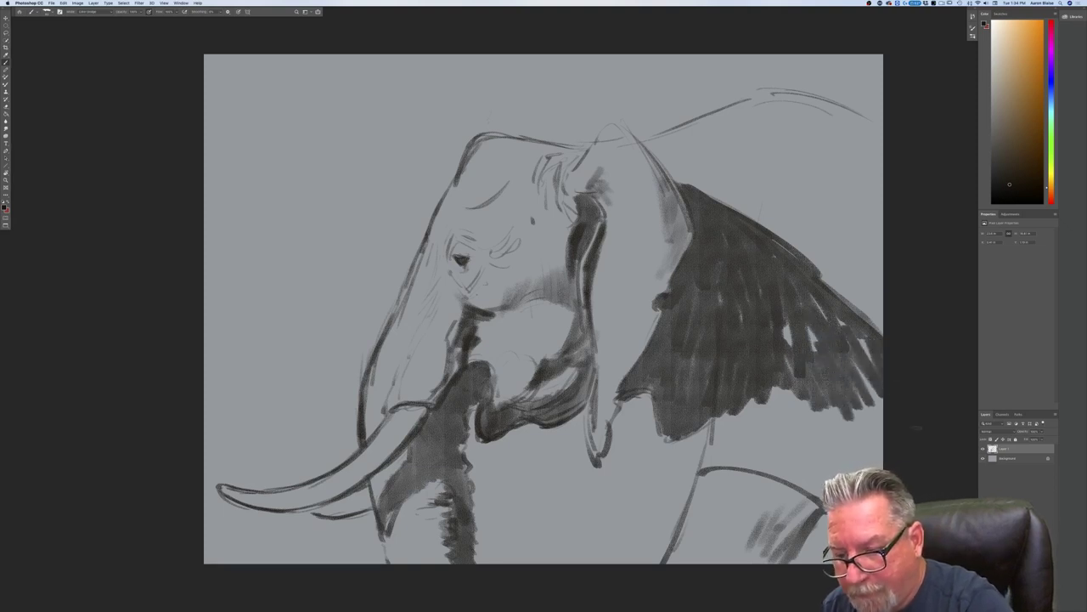
Step: Fill the gaps in the body shadow down to the foreleg's curve and hatch dark shading along the leg's rear side
mouse_move(802, 306)
left_mouse_down()
mouse_move(815, 374)
mouse_move(789, 311)
mouse_move(841, 327)
mouse_move(875, 399)
mouse_move(858, 434)
mouse_move(837, 441)
mouse_move(760, 425)
mouse_move(728, 461)
mouse_move(710, 450)
mouse_move(705, 463)
mouse_move(697, 416)
mouse_move(730, 391)
left_mouse_up()
mouse_move(746, 323)
left_mouse_down()
mouse_move(768, 374)
mouse_move(837, 458)
mouse_move(820, 497)
left_mouse_up()
mouse_move(786, 450)
left_mouse_down()
mouse_move(765, 476)
mouse_move(726, 463)
mouse_move(781, 480)
left_mouse_up()
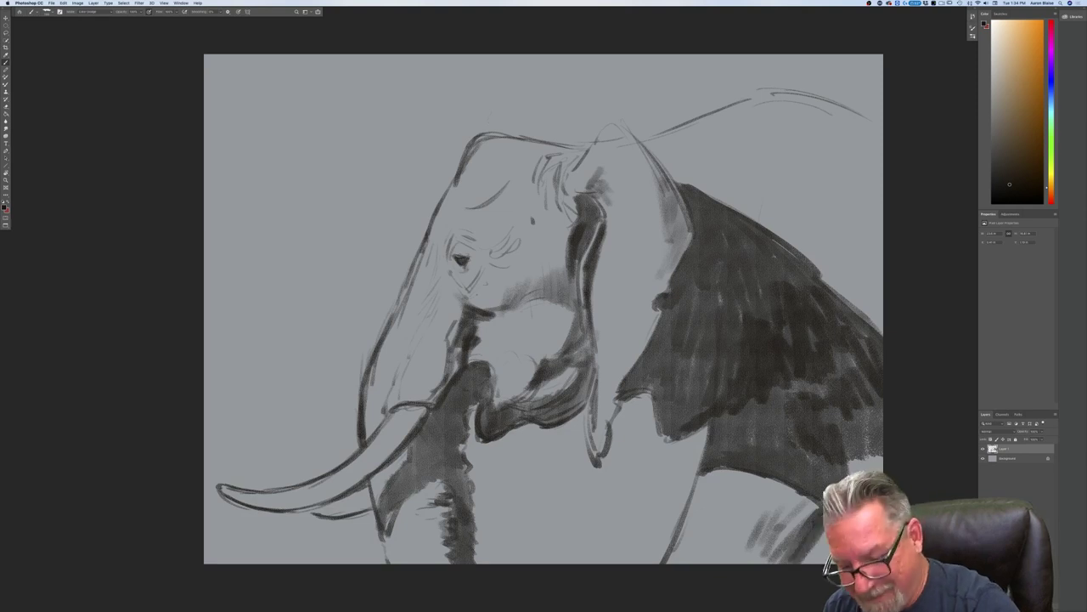
mouse_move(876, 442)
left_mouse_down()
mouse_move(871, 378)
mouse_move(820, 424)
left_mouse_up()
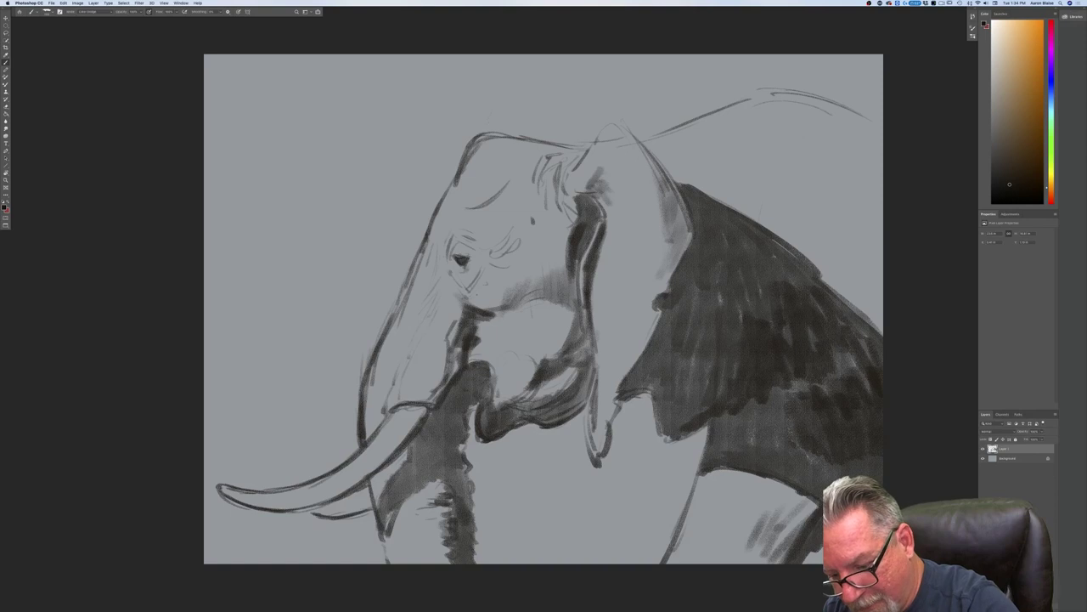
mouse_move(776, 565)
left_mouse_down()
mouse_move(783, 532)
mouse_move(756, 562)
left_mouse_up()
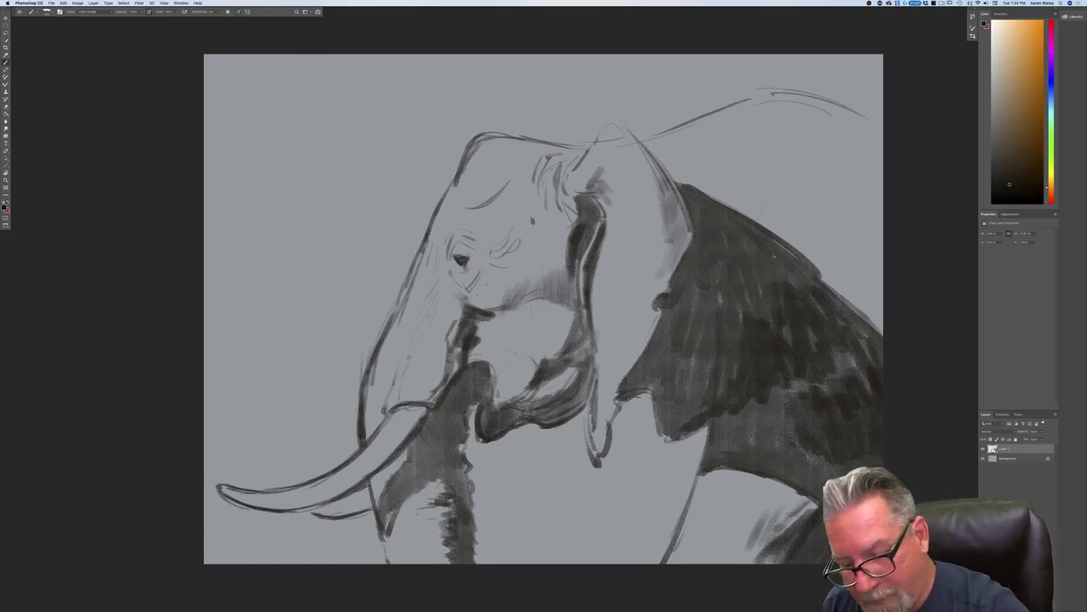
mouse_move(785, 497)
left_mouse_down()
mouse_move(742, 560)
mouse_move(733, 558)
mouse_move(751, 510)
left_mouse_up()
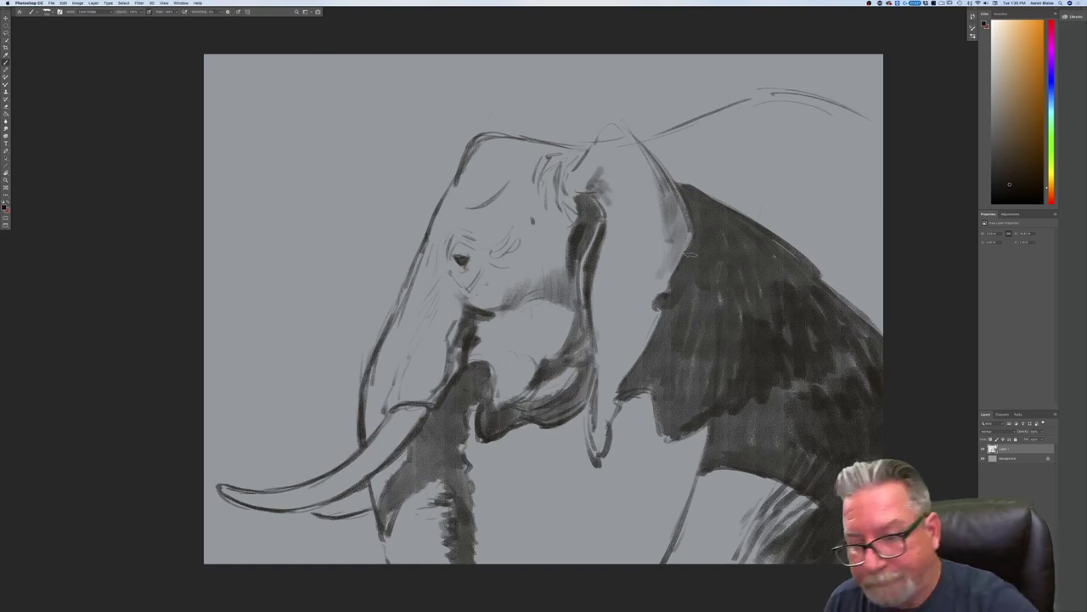
Step: Add soft vertical shading strokes on the elephant's back above the diagonal shadow, near the canvas edge
mouse_move(860, 285)
left_mouse_down()
mouse_move(864, 314)
mouse_move(863, 231)
mouse_move(838, 299)
left_mouse_up()
left_click_drag(848, 178, 878, 323)
left_click_drag(877, 262, 881, 303)
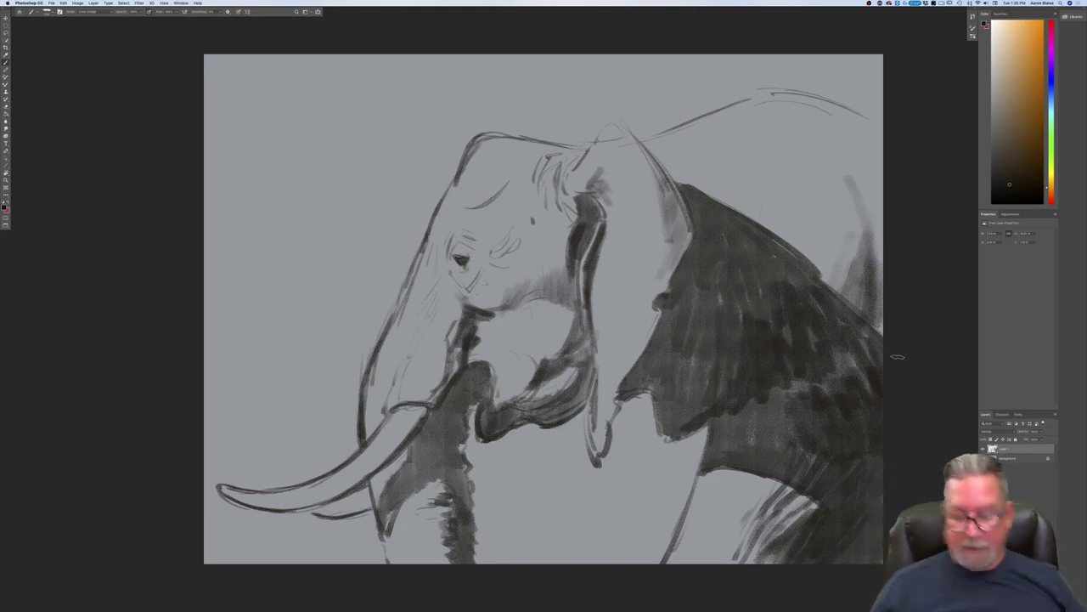
Step: Enlarge the elephant sketch with Free Transform from its upper front corner so the tusk tips run off the canvas
key("super+minus")
key("super+minus")
key("super+equal")
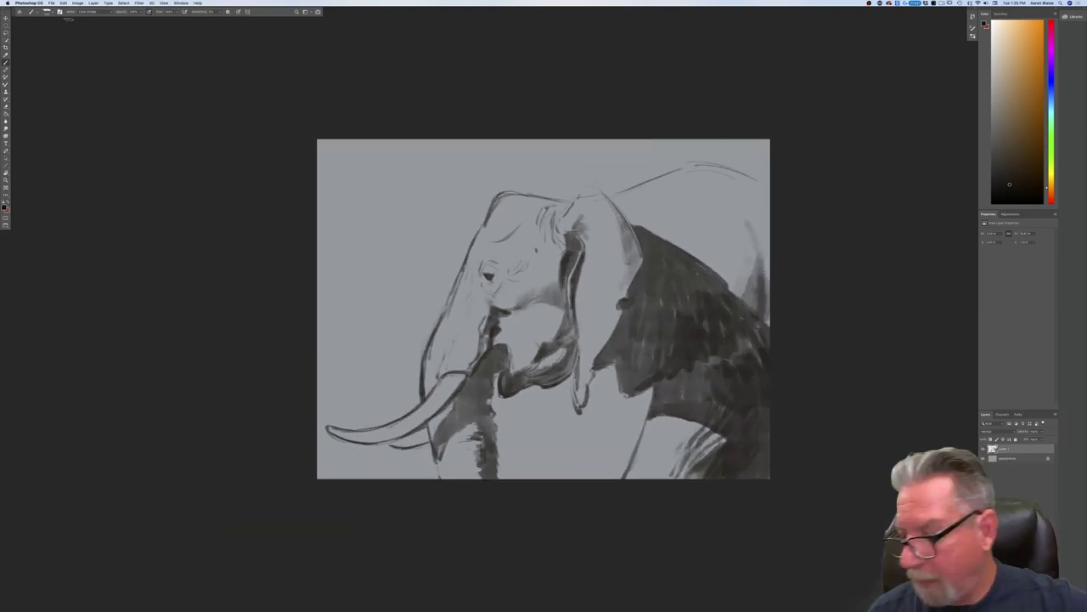
left_click(62, 3)
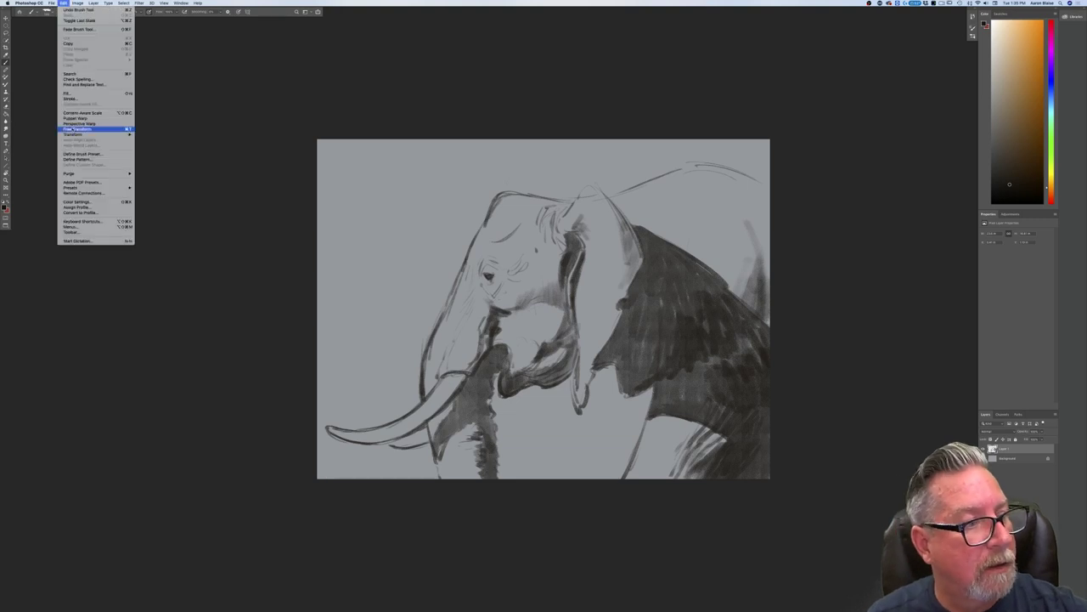
left_click(74, 130)
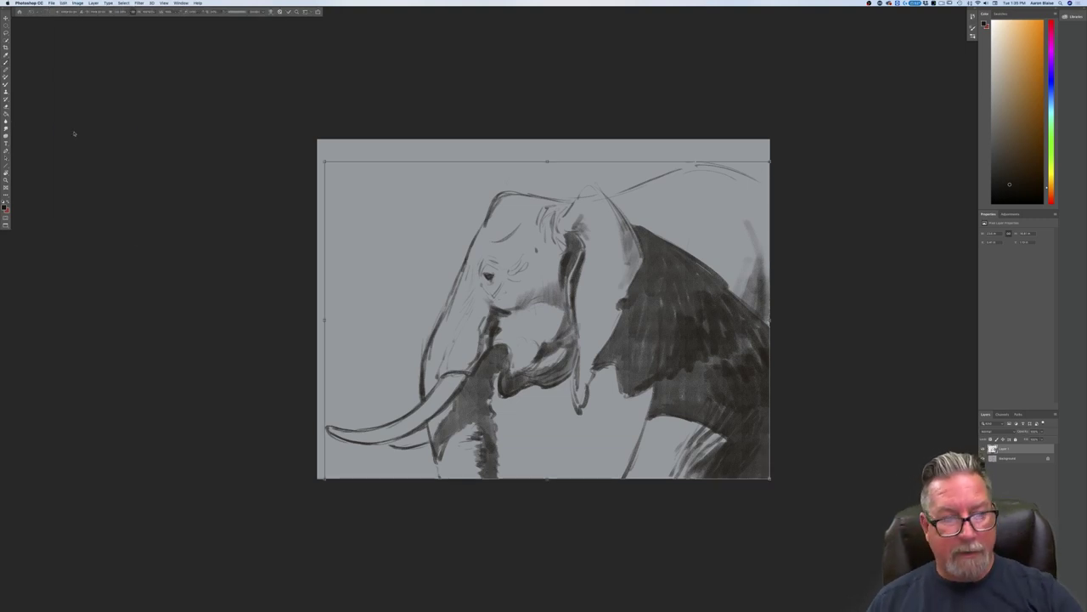
left_click_drag(324, 161, 268, 128)
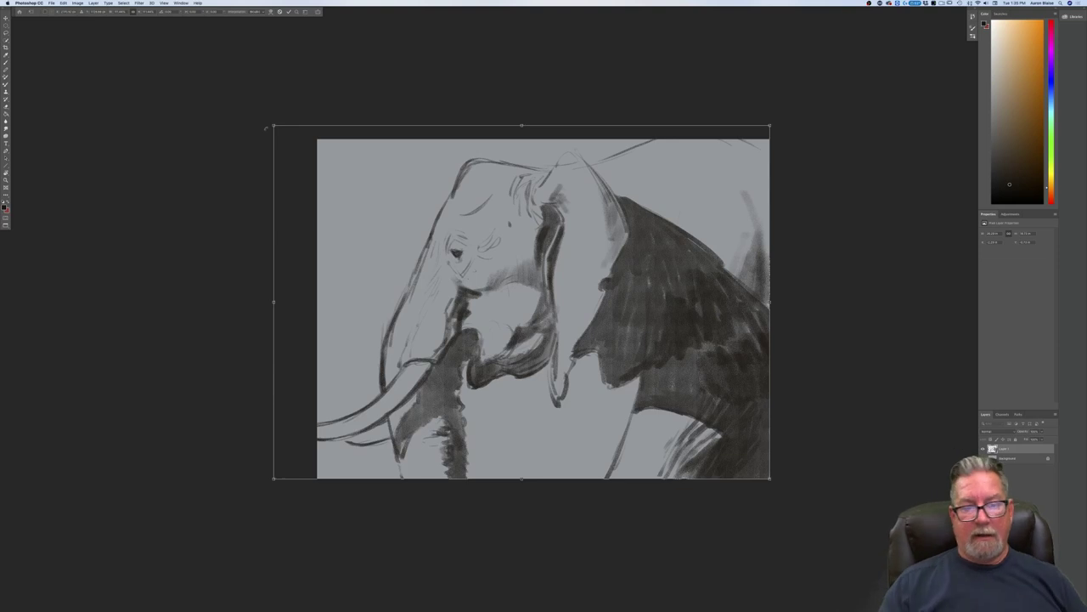
key("Return")
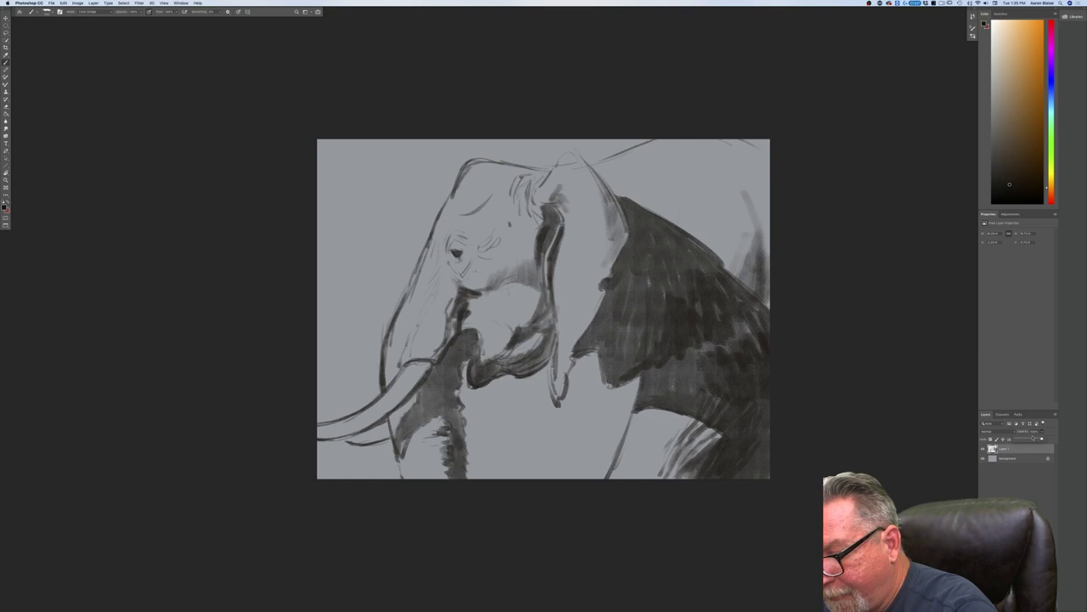
Step: Lower the sketch layer's opacity and add a new empty layer above it
left_click(1031, 438)
key("super+shift+alt+n")
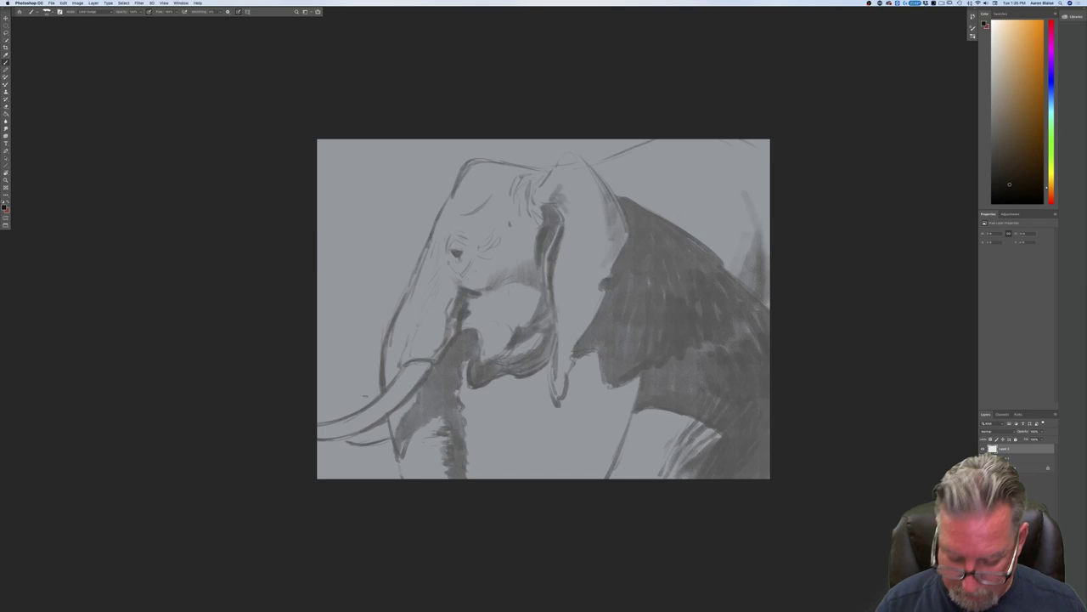
Step: Redraw the eye on the new layer with a dark upper lid, pupil and curved wrinkles in front and below
key("super+plus")
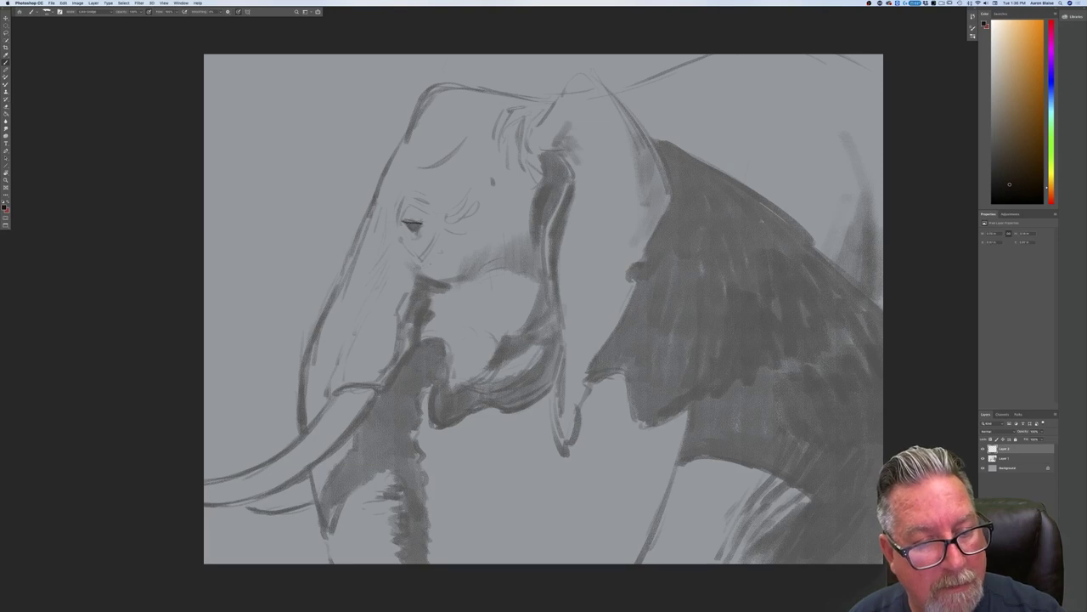
left_click_drag(405, 218, 422, 223)
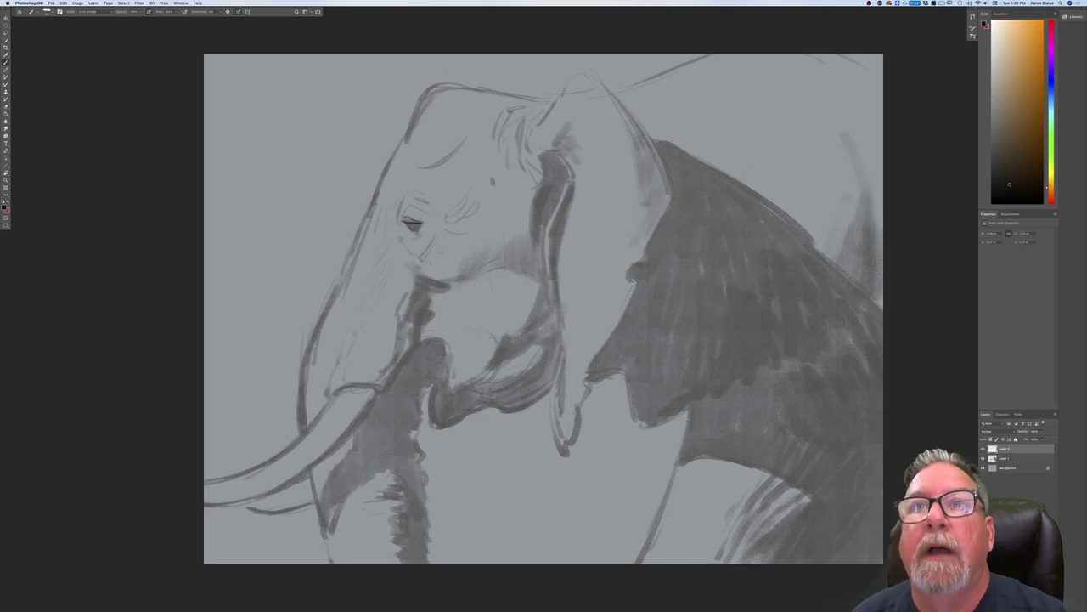
mouse_move(406, 222)
left_mouse_down()
mouse_move(399, 227)
mouse_move(412, 229)
left_mouse_up()
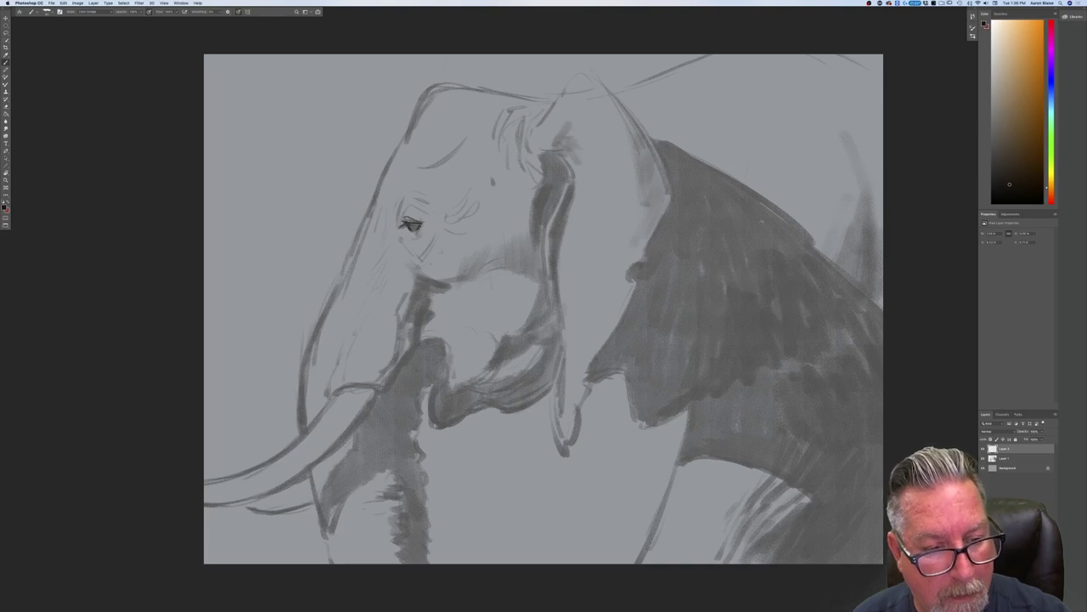
left_click_drag(411, 228, 425, 239)
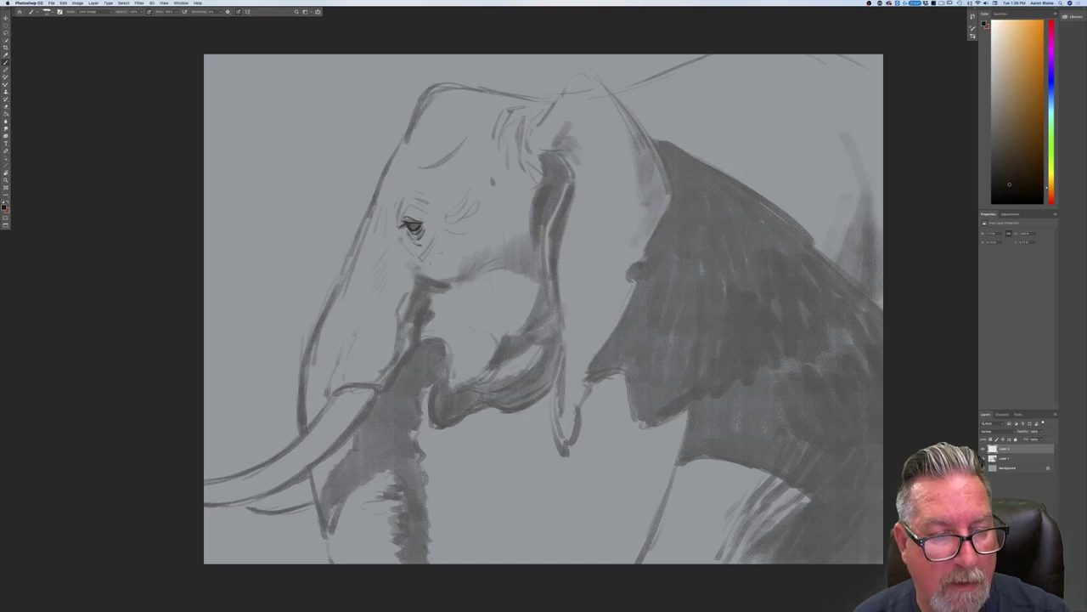
mouse_move(408, 210)
left_mouse_down()
mouse_move(391, 224)
mouse_move(420, 259)
left_mouse_up()
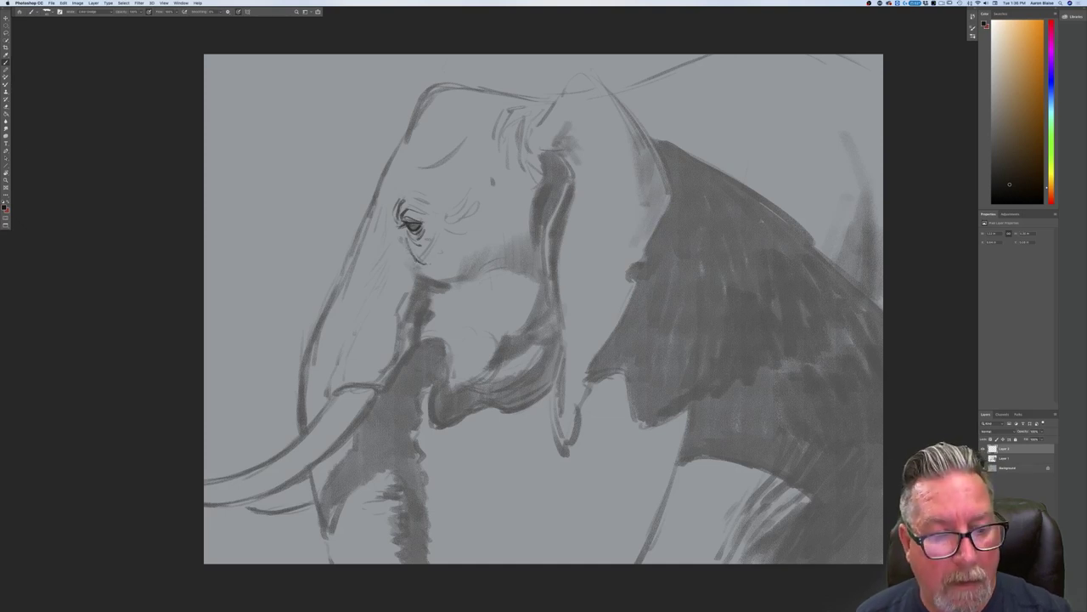
Step: Add short curved wrinkle strokes on the cheekbone below and behind the elephant's eye
left_click_drag(448, 239, 436, 259)
left_click_drag(433, 262, 421, 266)
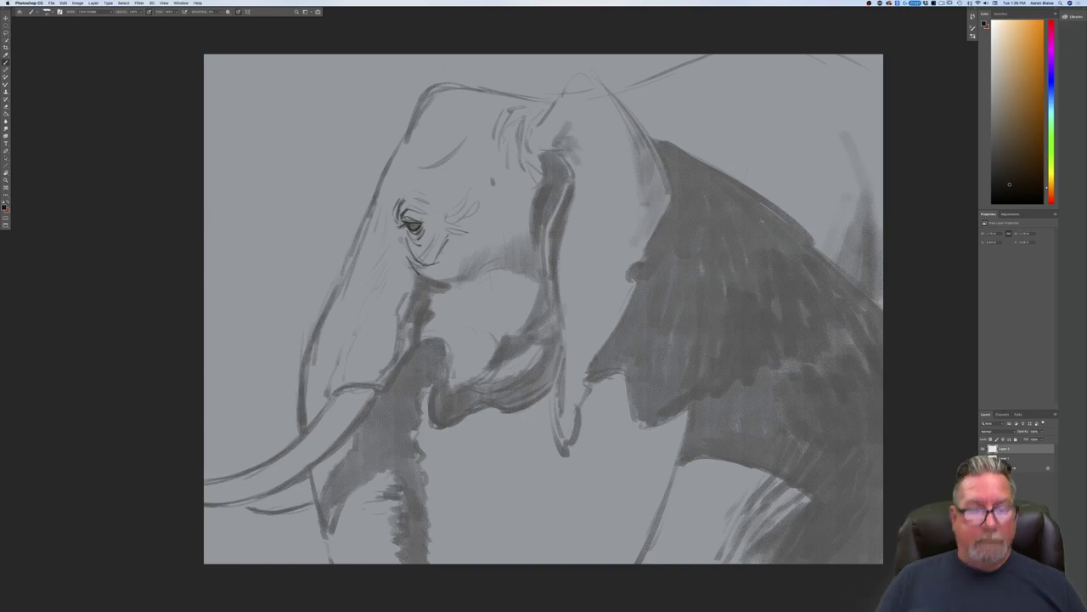
left_click_drag(432, 277, 444, 271)
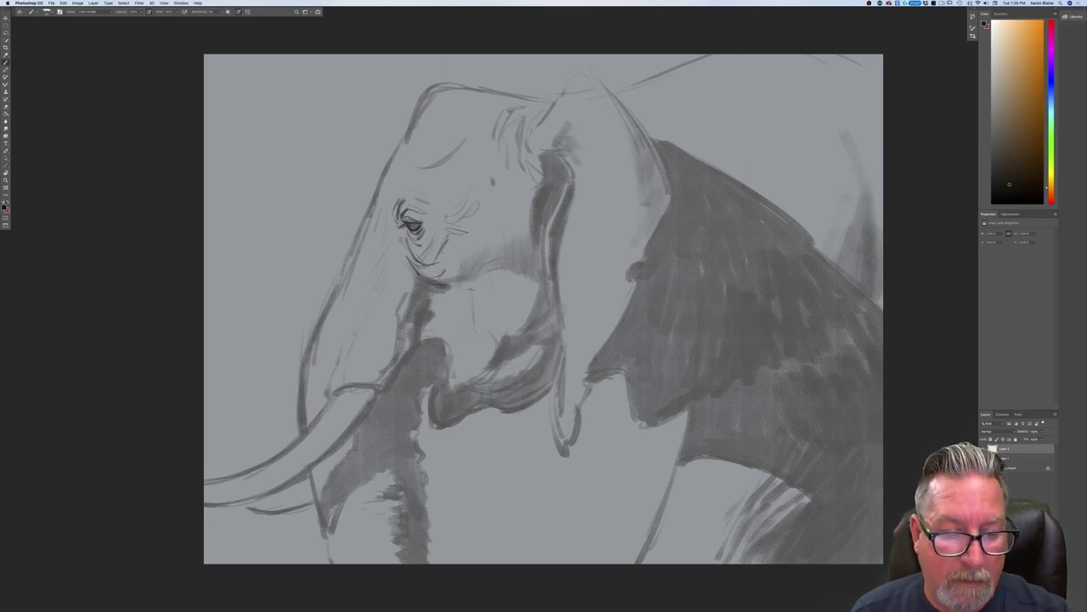
Step: Draw long, thin vertical wrinkles down the cheek from the cheekbone toward the jaw, with darker strokes along the ear
left_click_drag(473, 281, 479, 313)
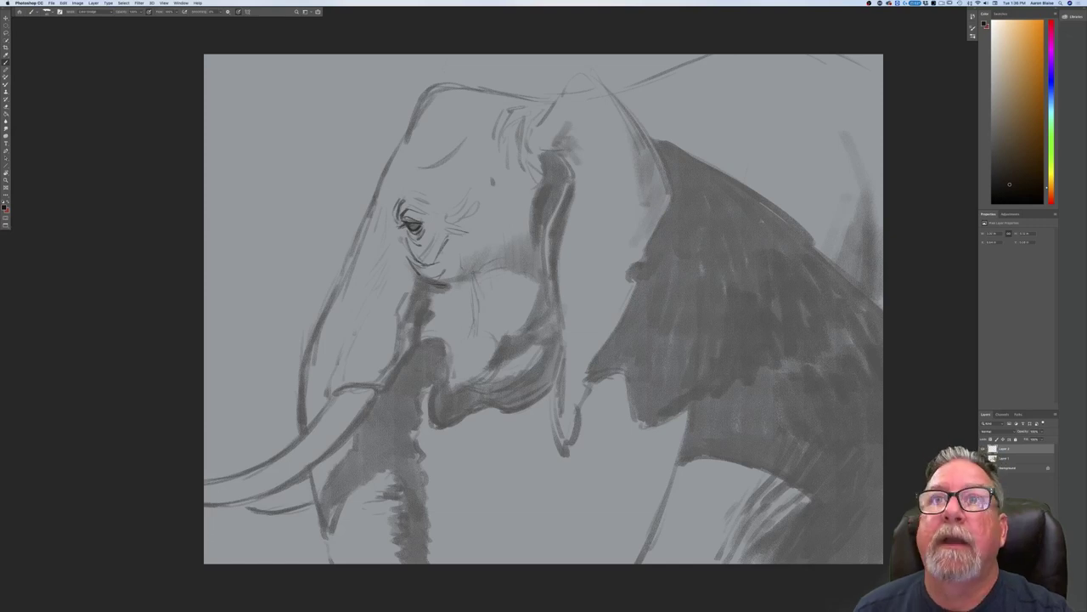
mouse_move(473, 246)
left_mouse_down()
mouse_move(491, 301)
mouse_move(520, 338)
left_mouse_up()
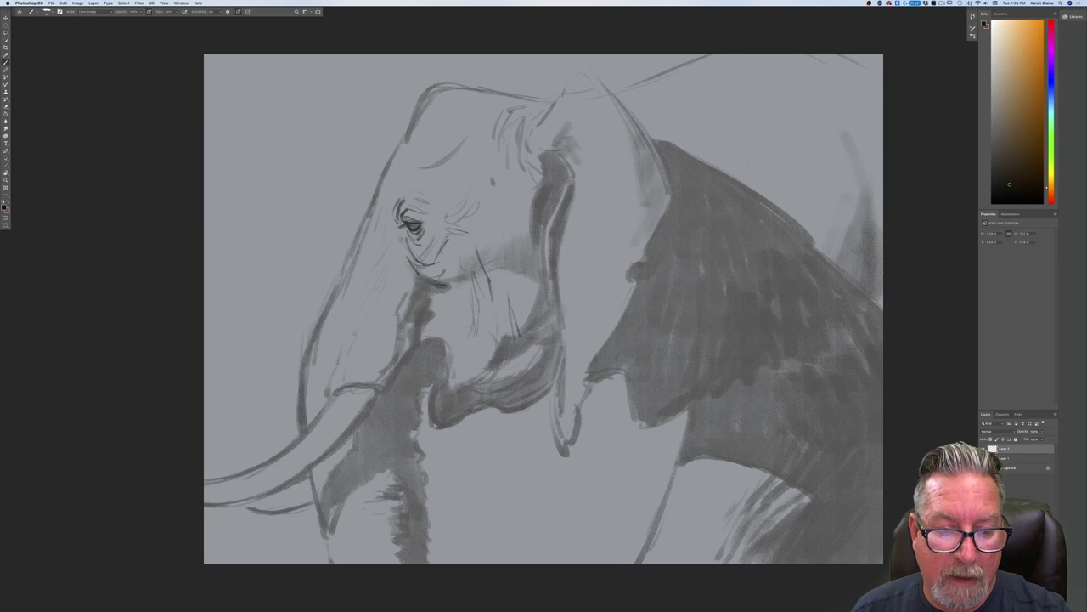
left_click_drag(489, 234, 507, 306)
left_click_drag(498, 259, 510, 278)
left_click_drag(505, 228, 514, 267)
left_click_drag(513, 270, 521, 295)
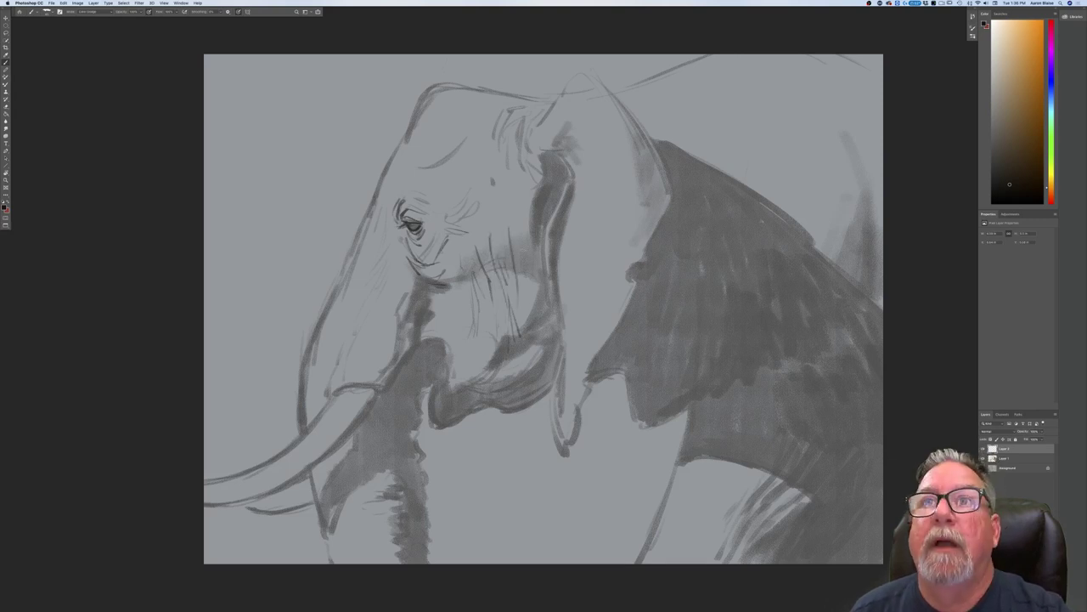
left_click_drag(524, 227, 533, 340)
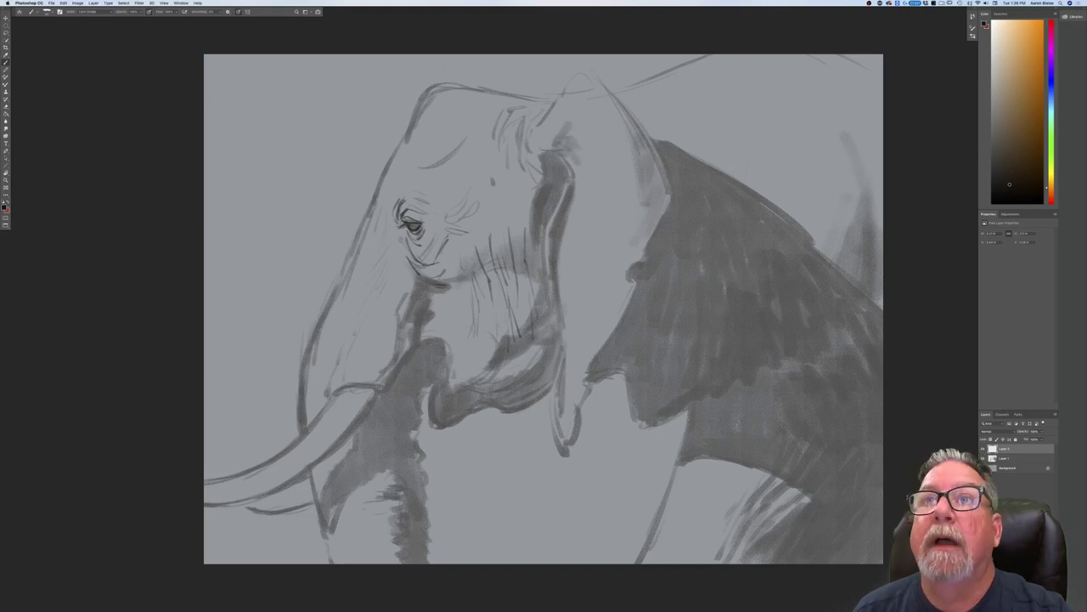
left_click_drag(532, 240, 546, 330)
left_click_drag(535, 282, 542, 335)
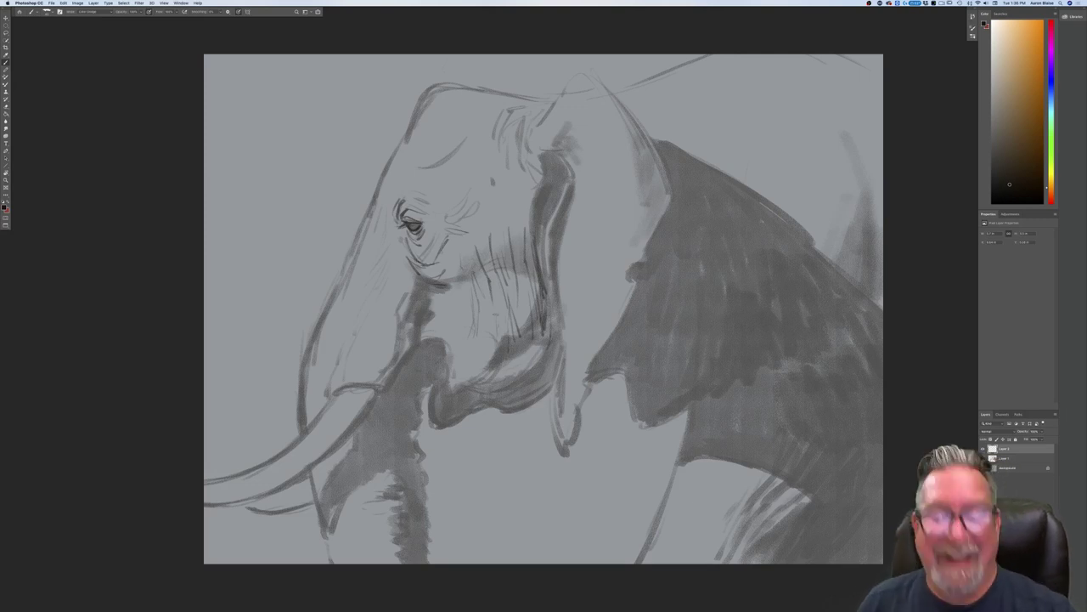
Step: Darken the fold at the bottom of the cheek above the mouth and add short creases along the cheek's front edge
mouse_move(497, 302)
left_mouse_down()
mouse_move(503, 366)
mouse_move(470, 379)
left_mouse_up()
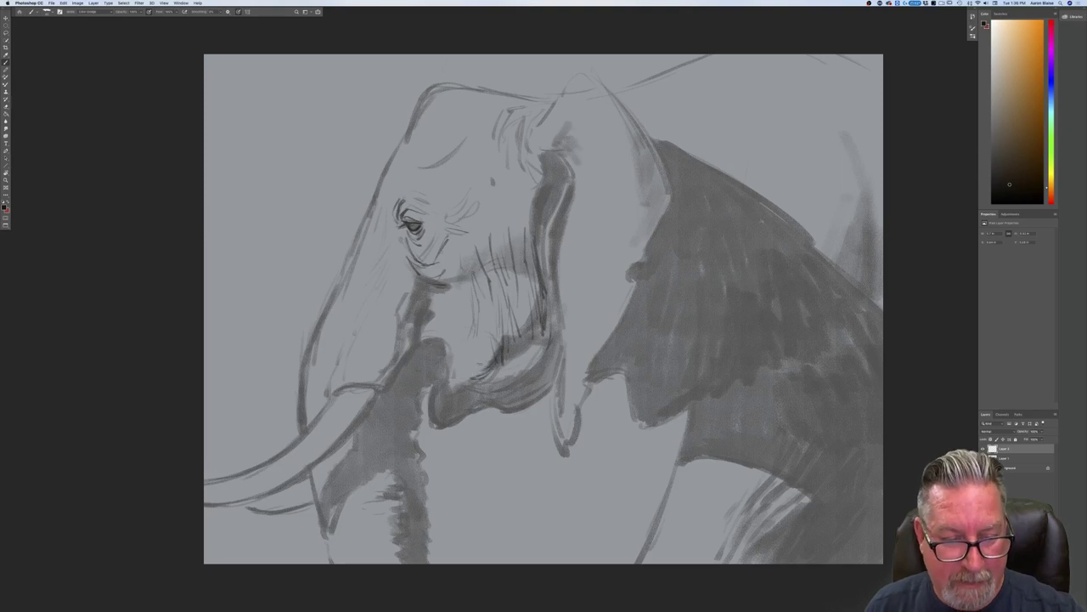
left_click_drag(434, 319, 424, 344)
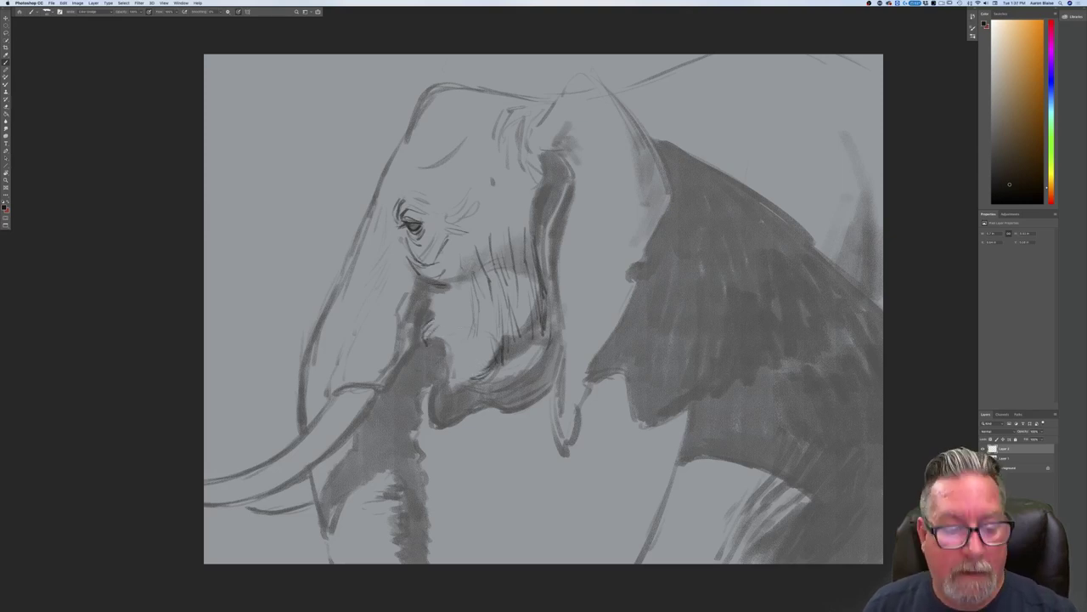
left_click_drag(448, 339, 465, 352)
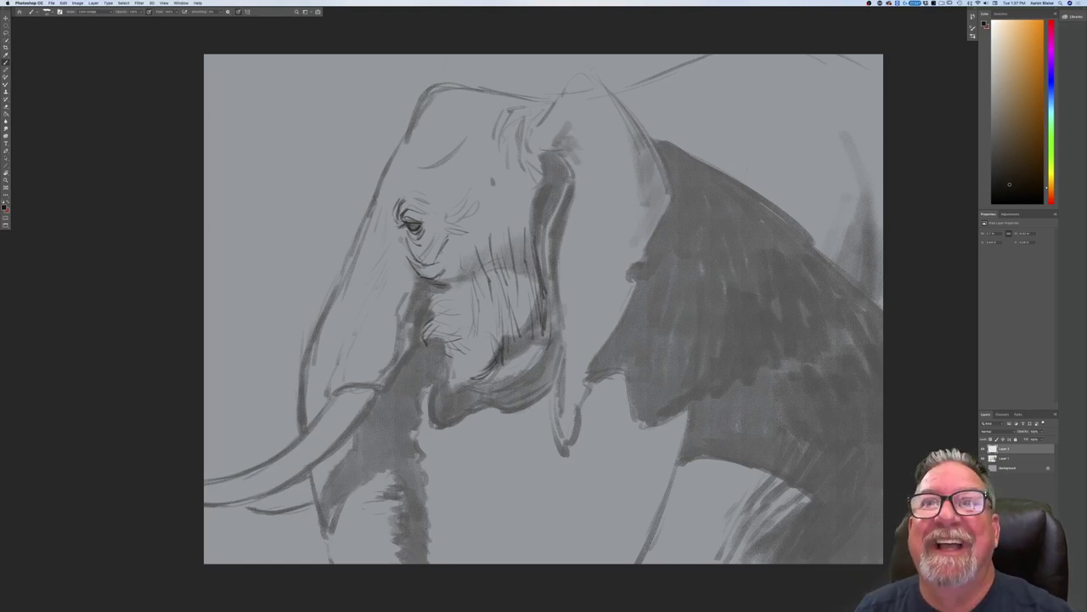
Step: Draw dark skin folds from below the eye down the trunk base to the tusk socket
left_click_drag(412, 276, 431, 284)
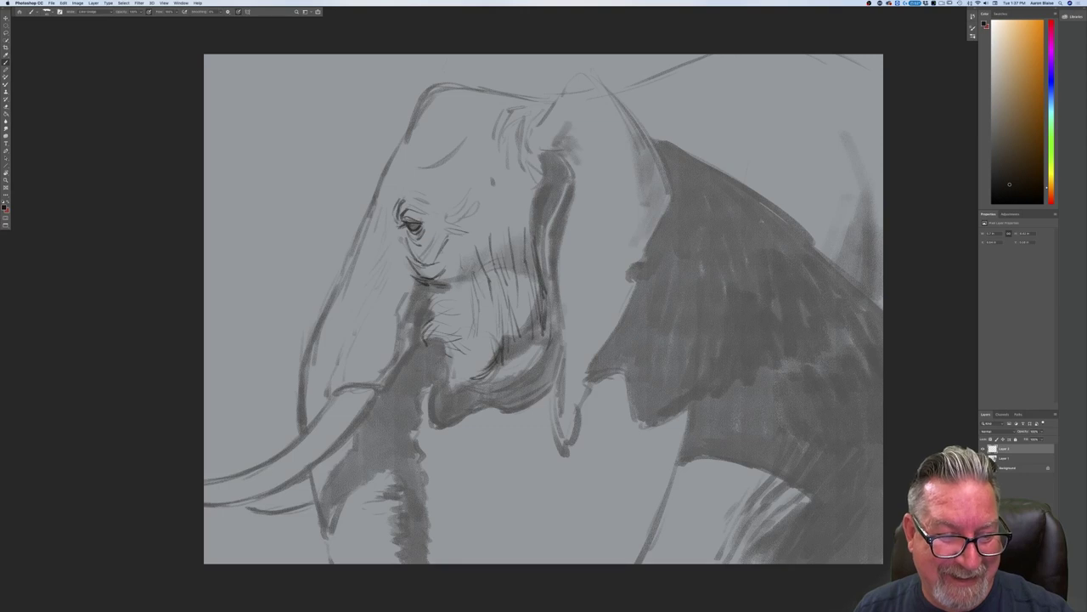
left_click_drag(384, 313, 401, 297)
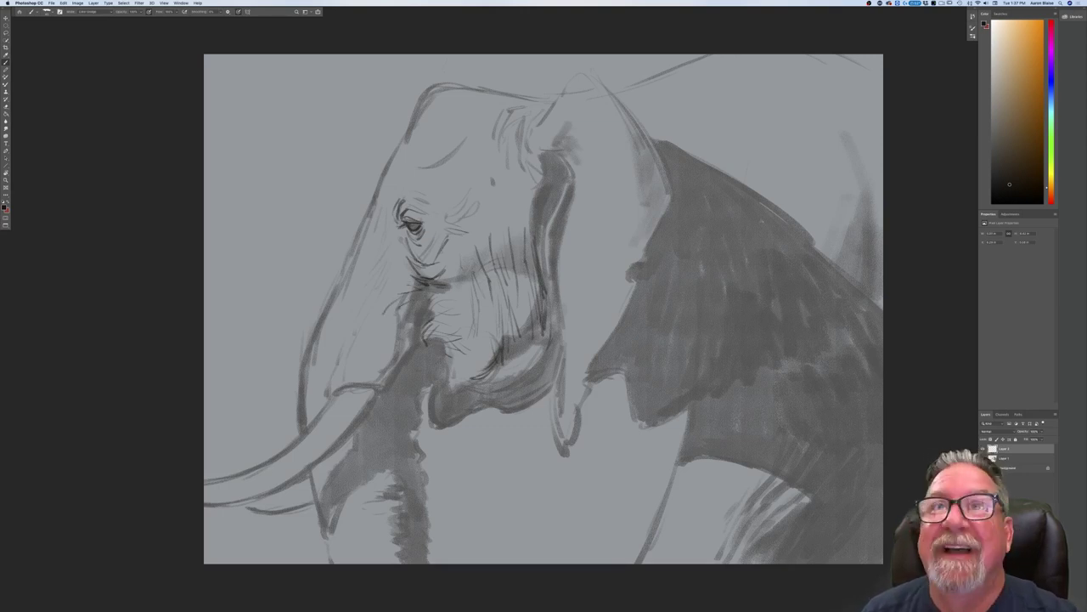
left_click_drag(409, 287, 396, 330)
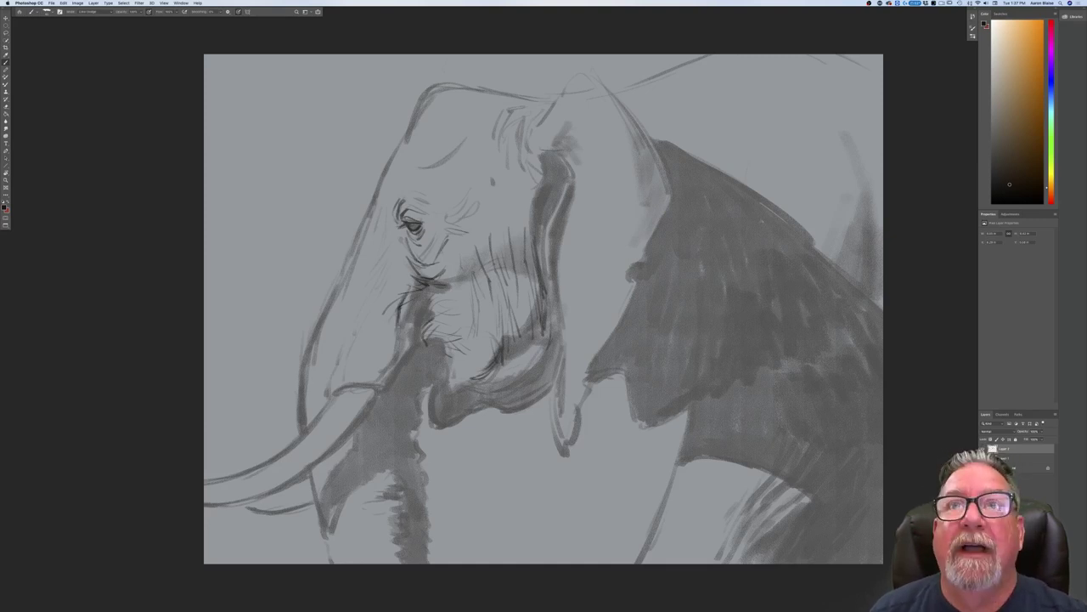
left_click_drag(397, 326, 373, 372)
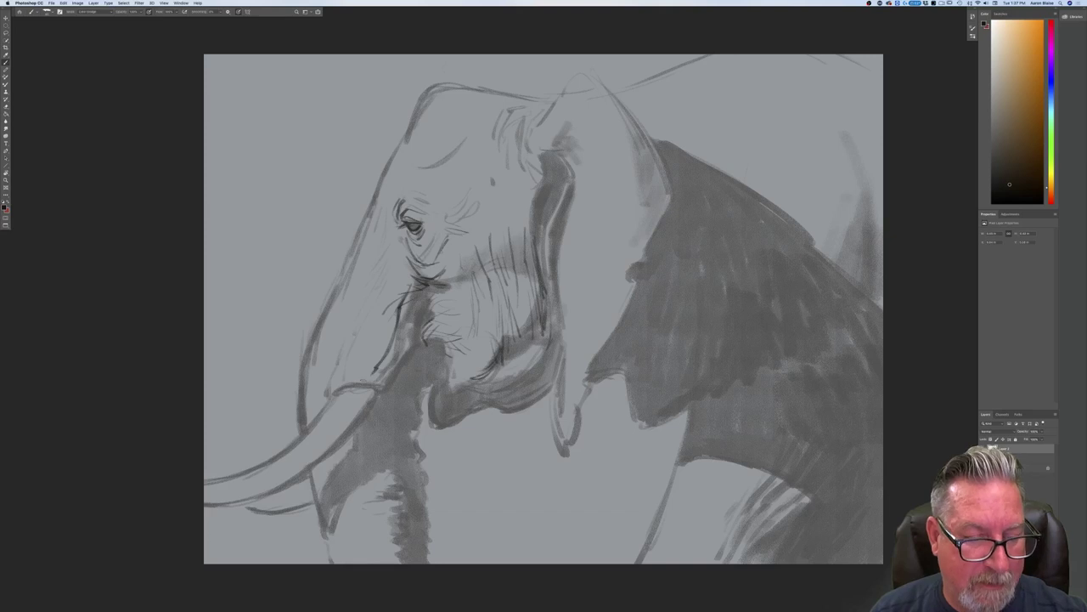
left_click_drag(386, 331, 372, 358)
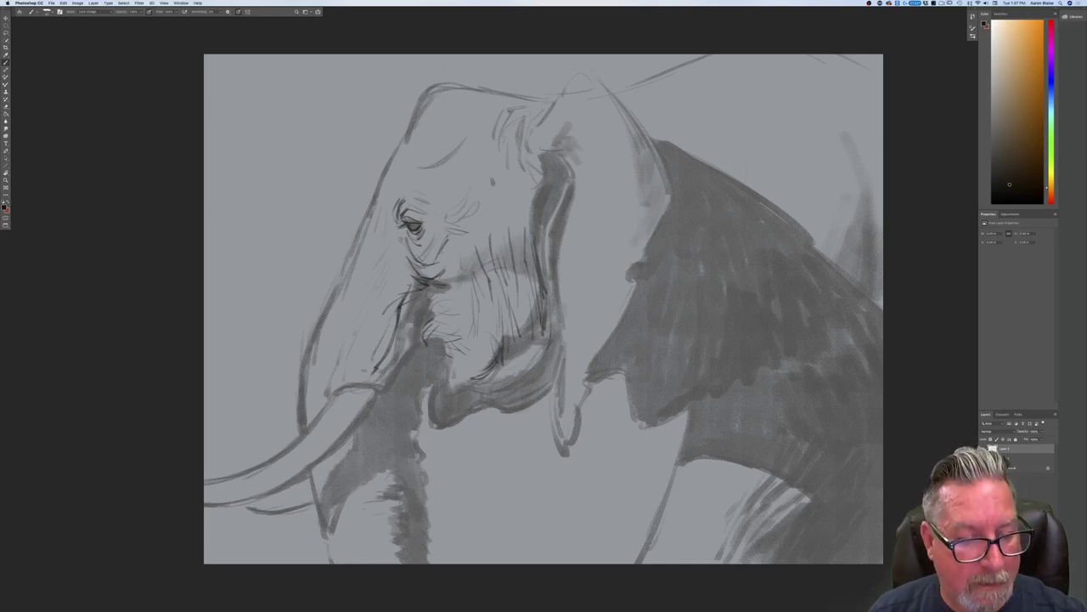
mouse_move(409, 308)
left_mouse_down()
mouse_move(403, 361)
mouse_move(388, 372)
left_mouse_up()
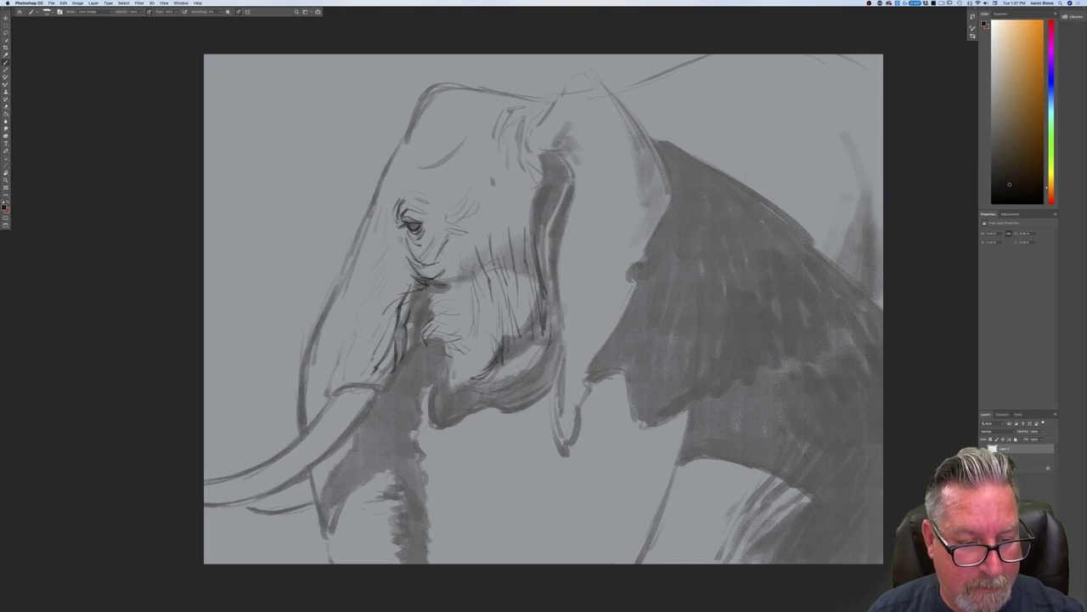
left_click_drag(420, 323, 416, 346)
left_click_drag(412, 357, 406, 367)
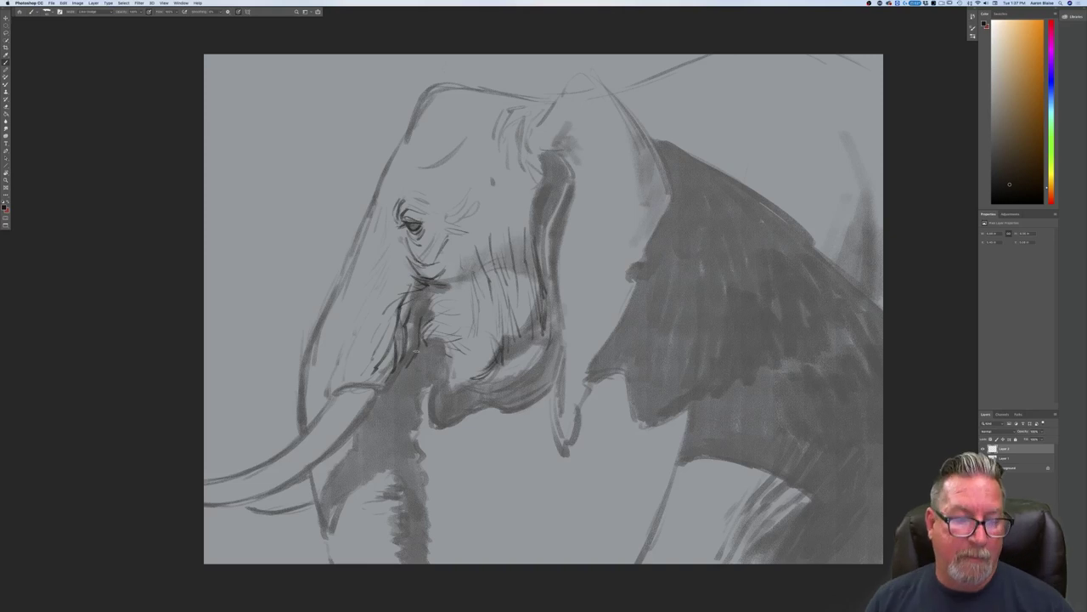
left_click_drag(415, 320, 411, 334)
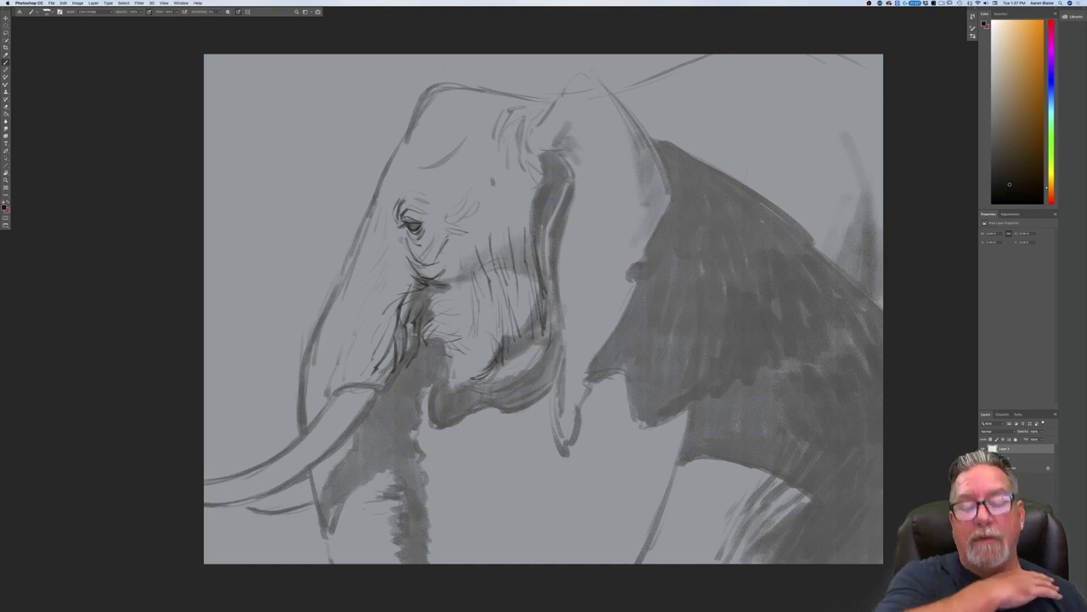
Step: Define the creased ear base with dark strokes and outline the folded front edge of the ear down toward its tip
mouse_move(552, 141)
left_mouse_down()
mouse_move(550, 155)
mouse_move(563, 149)
left_mouse_up()
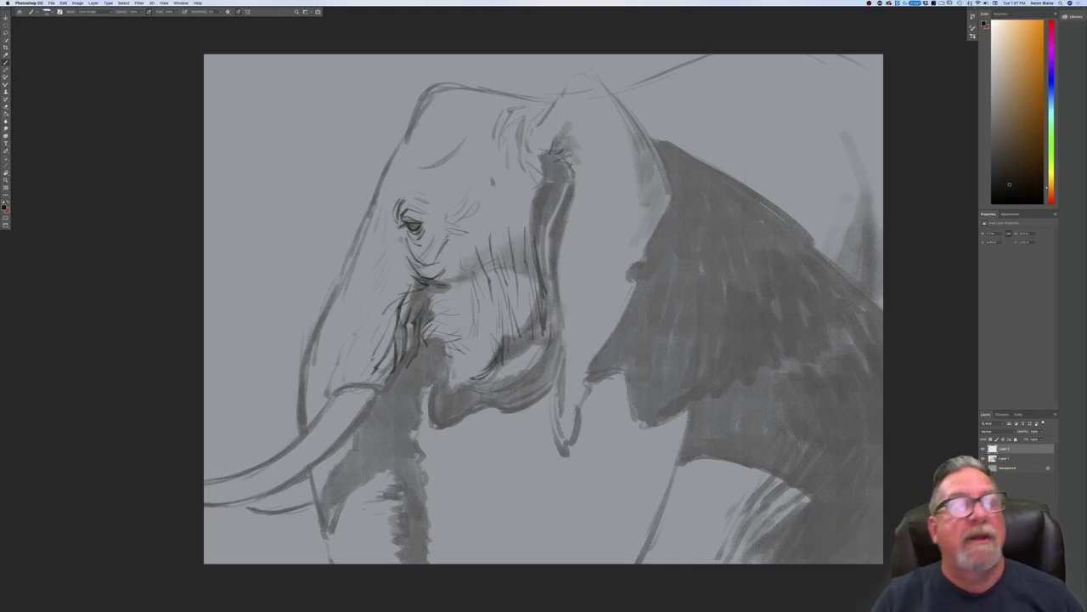
mouse_move(527, 151)
left_mouse_down()
mouse_move(550, 170)
mouse_move(535, 174)
mouse_move(543, 188)
mouse_move(534, 232)
left_mouse_up()
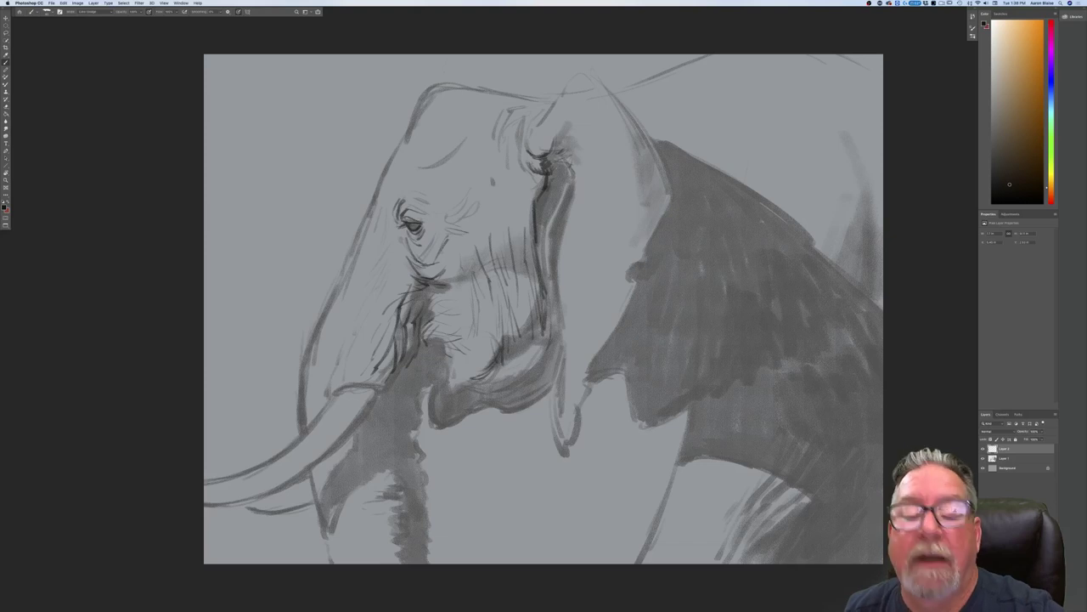
left_click_drag(564, 165, 541, 256)
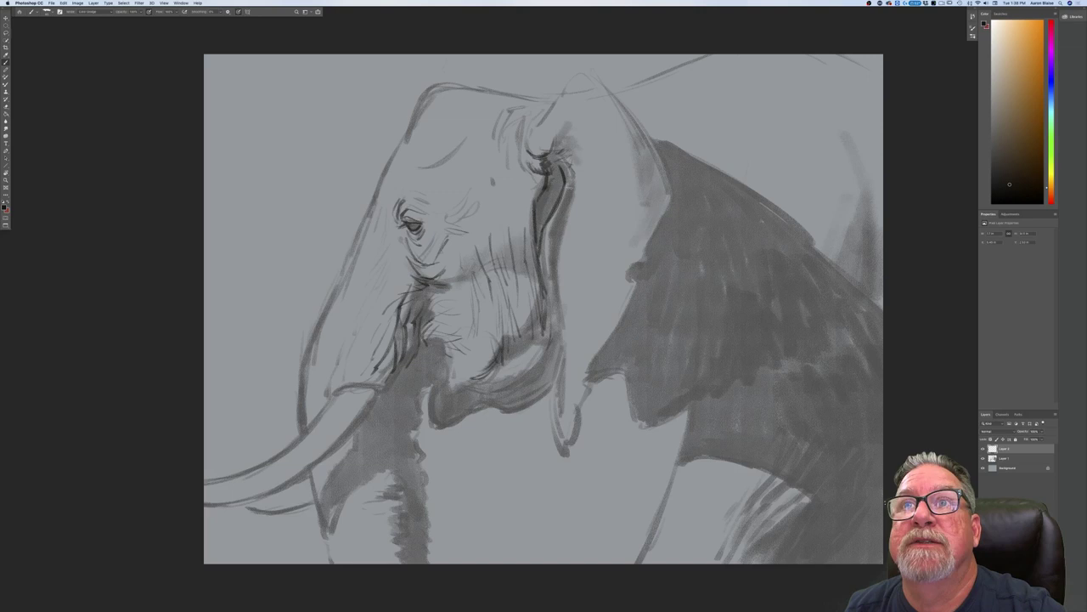
left_click_drag(564, 194, 549, 287)
mouse_move(570, 175)
left_mouse_down()
mouse_move(552, 304)
mouse_move(557, 410)
left_mouse_up()
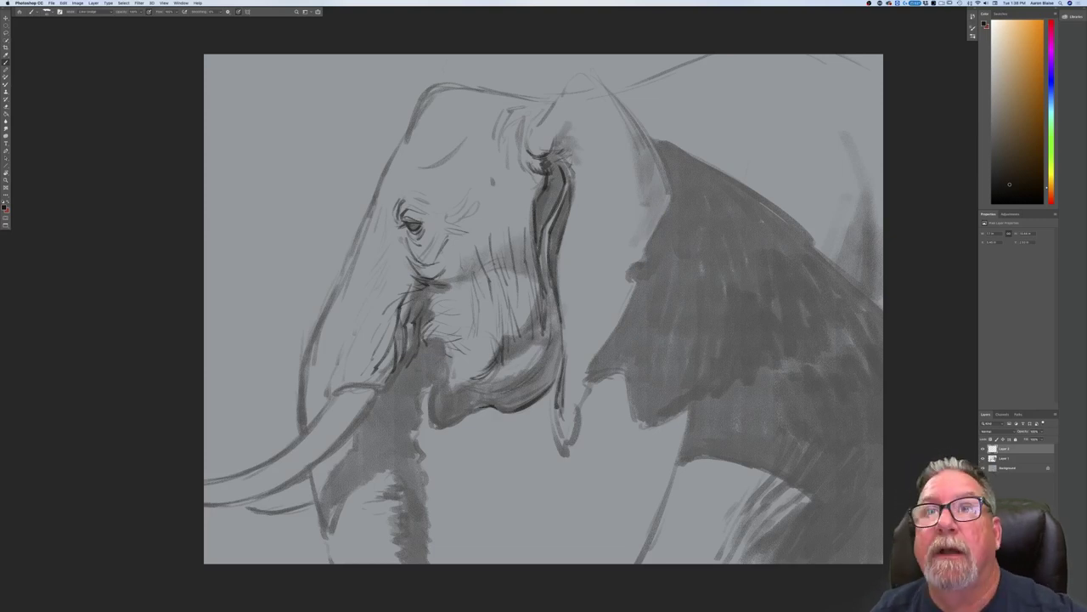
Step: Outline the lower jaw with a dark line and chin hairs, and draw the trunk's scalloped rear edge down to the canvas edge
left_click_drag(482, 408, 443, 426)
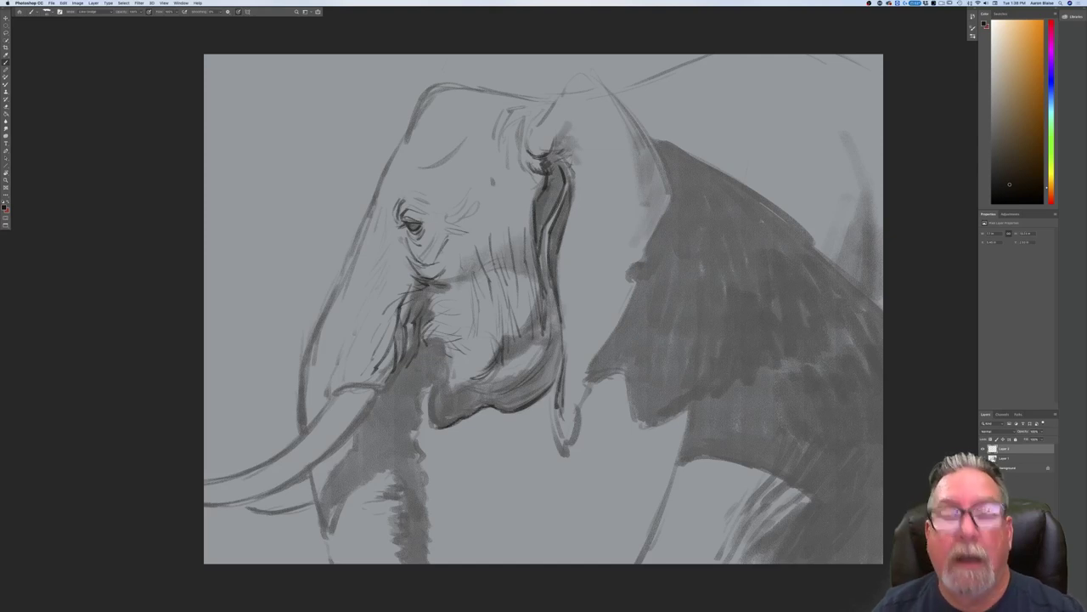
left_click_drag(449, 422, 454, 436)
mouse_move(460, 422)
left_mouse_down()
mouse_move(466, 432)
mouse_move(434, 441)
mouse_move(431, 400)
left_mouse_up()
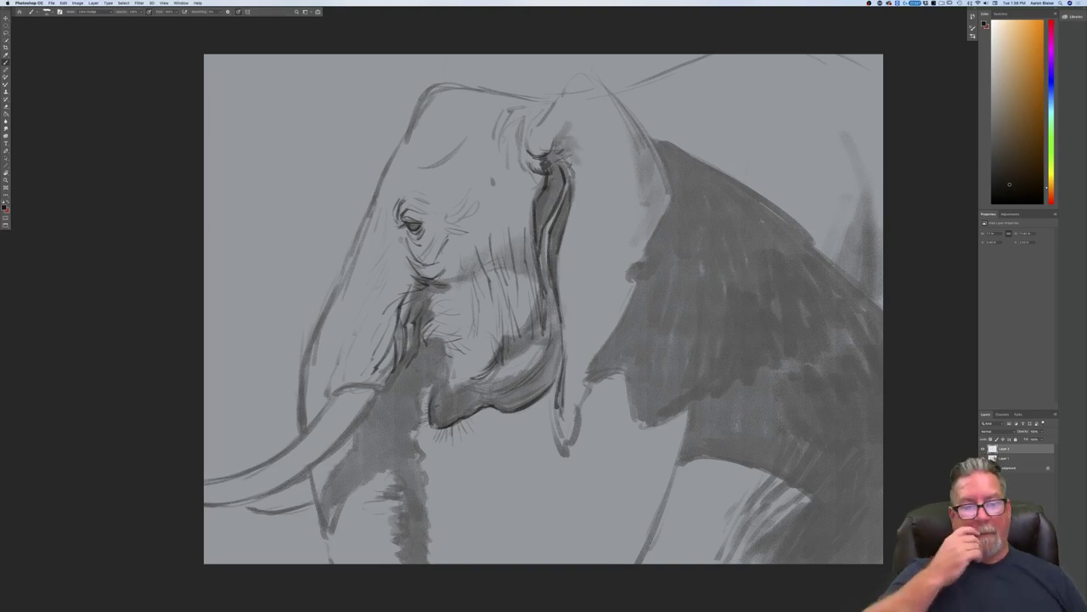
mouse_move(431, 399)
left_mouse_down()
mouse_move(429, 388)
mouse_move(417, 420)
mouse_move(430, 564)
left_mouse_up()
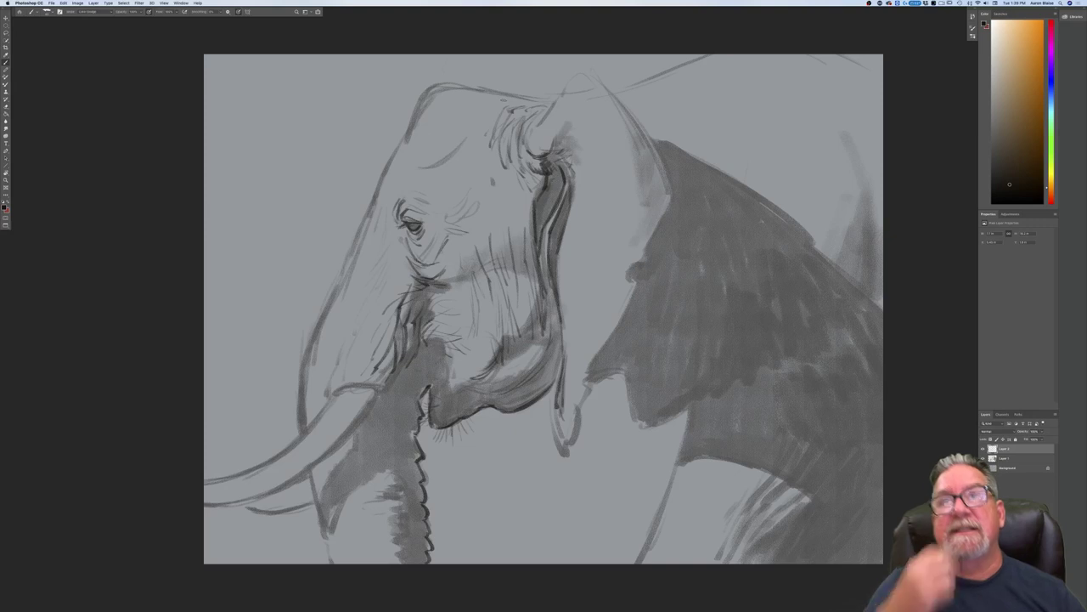
Step: Redraw the ear's outline over its top and down the ragged rear edge to the notched lower tip
mouse_move(537, 117)
left_mouse_down()
mouse_move(565, 86)
mouse_move(600, 80)
mouse_move(654, 145)
mouse_move(672, 185)
left_mouse_up()
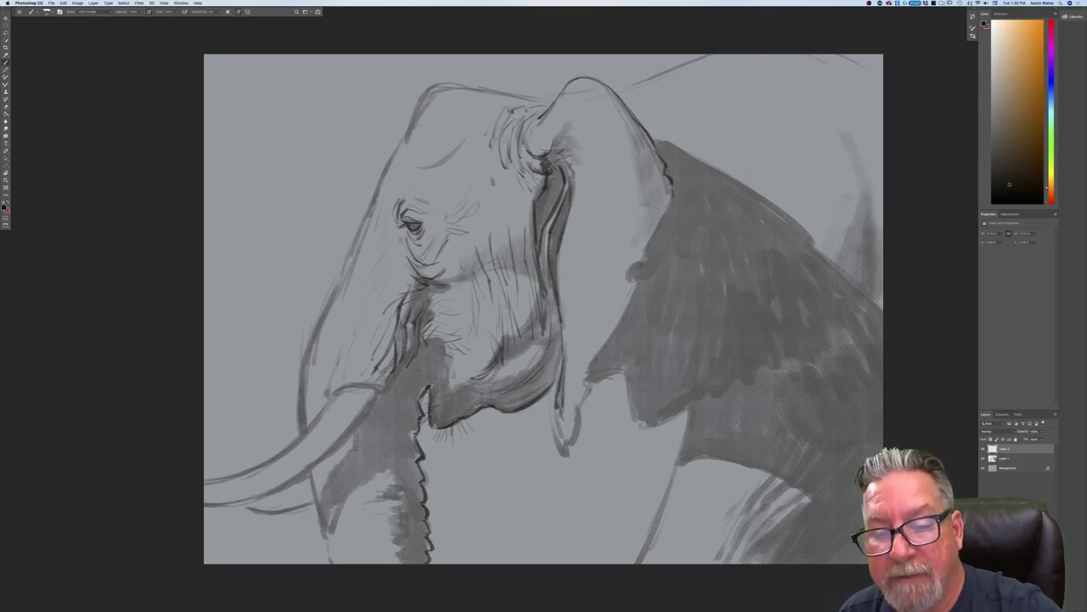
mouse_move(669, 205)
left_mouse_down()
mouse_move(632, 269)
mouse_move(633, 290)
left_mouse_up()
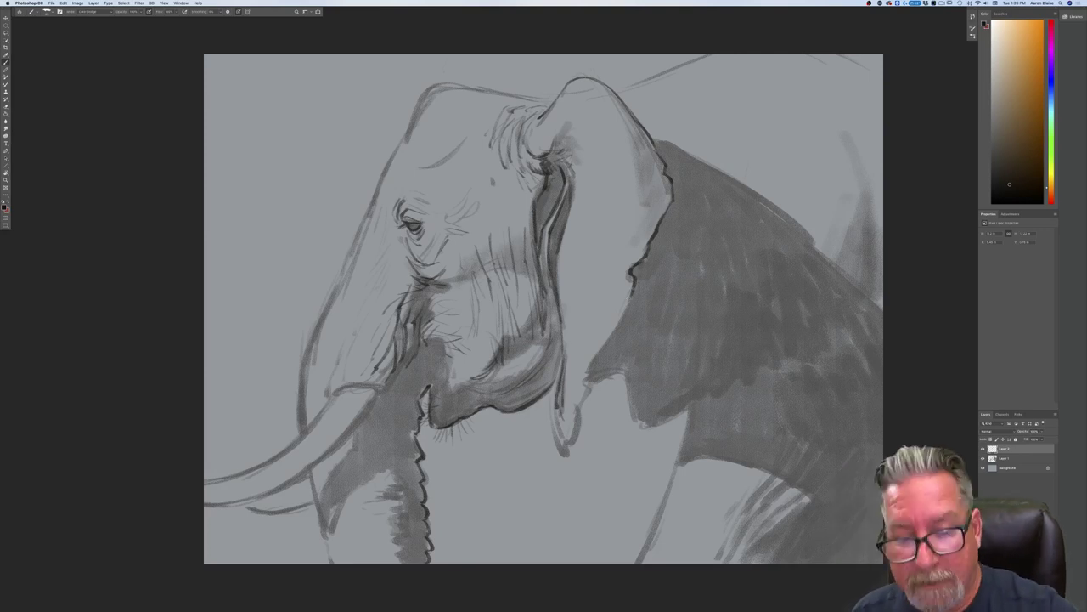
mouse_move(634, 292)
left_mouse_down()
mouse_move(583, 382)
mouse_move(571, 439)
mouse_move(584, 387)
left_mouse_up()
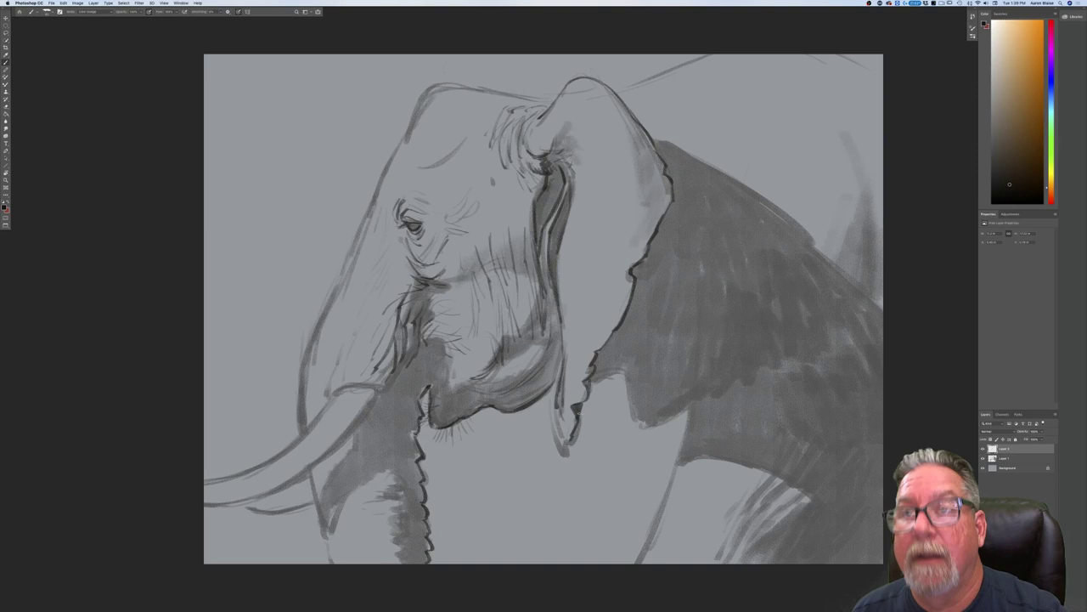
left_click_drag(579, 425, 561, 453)
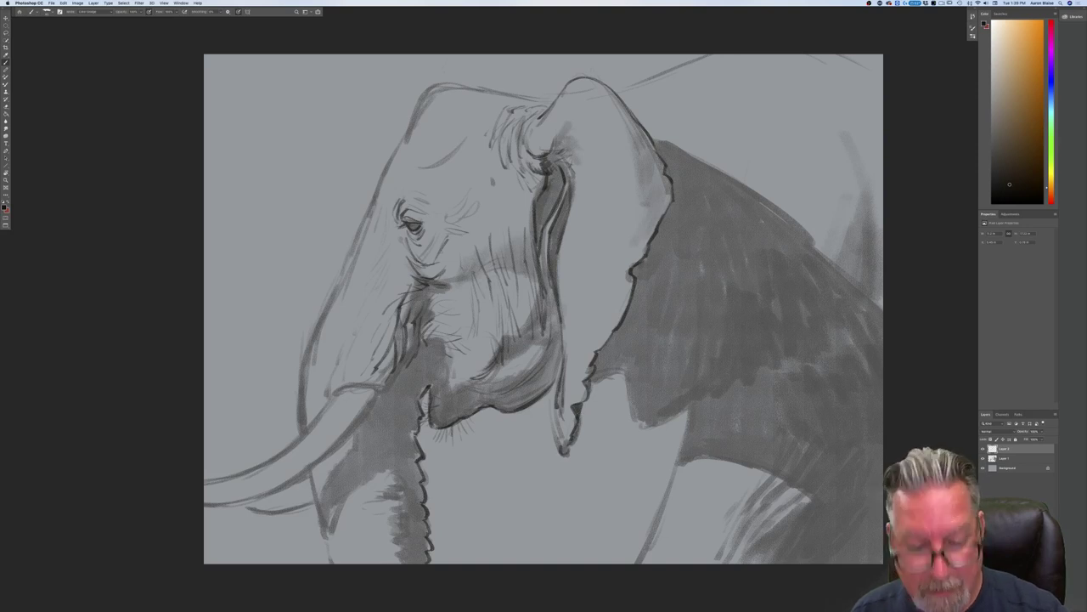
left_click_drag(562, 406, 557, 445)
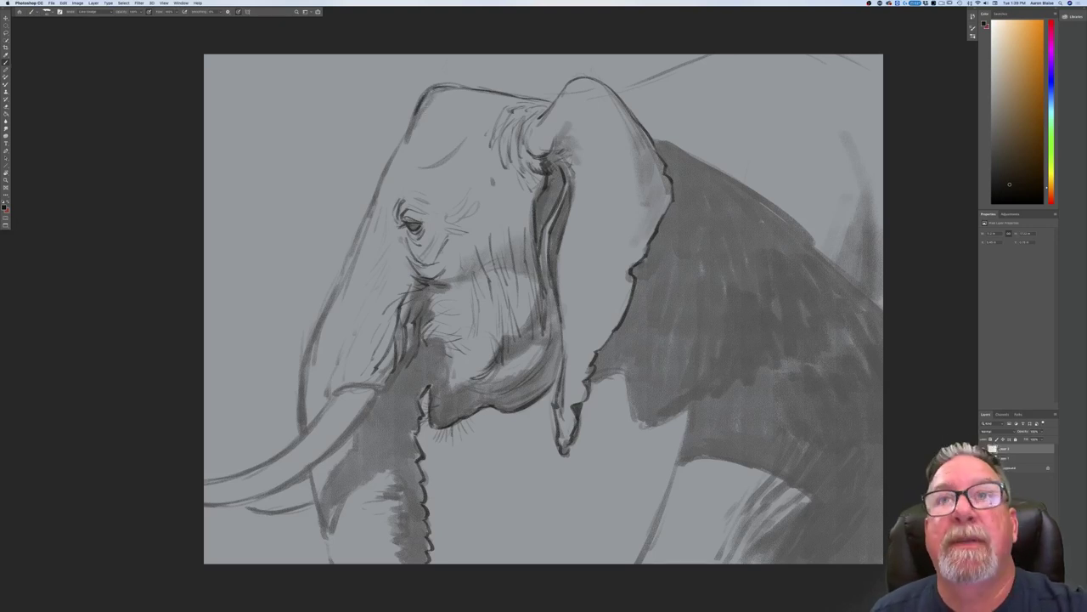
Step: Redraw the forehead and upper trunk contour with dark strokes, and add a brow crease and wrinkles above the eye
mouse_move(415, 116)
left_mouse_down()
mouse_move(382, 174)
mouse_move(389, 160)
left_mouse_up()
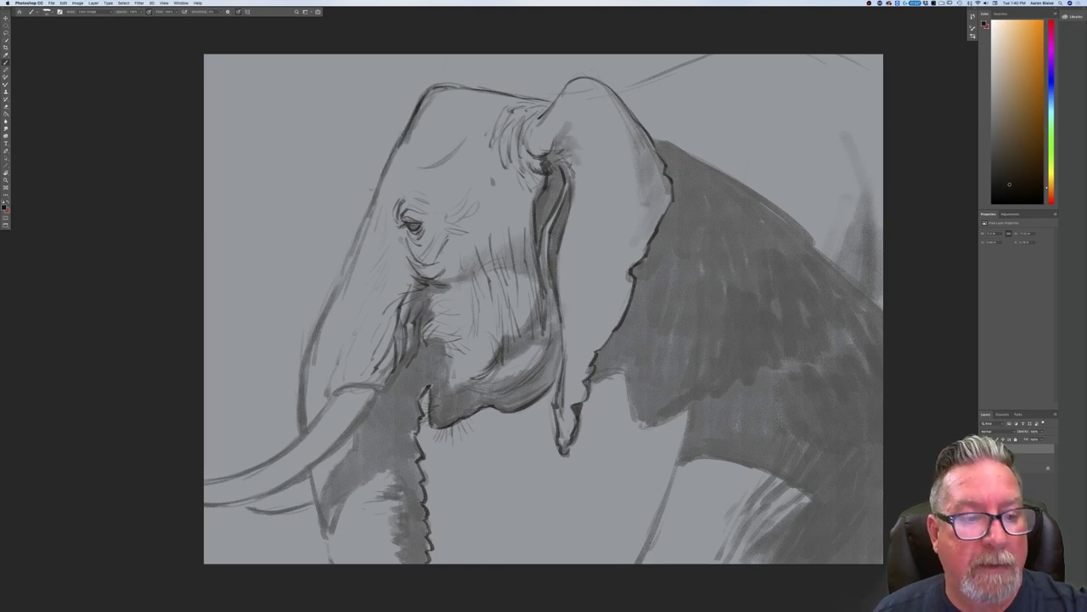
mouse_move(462, 138)
left_mouse_down()
mouse_move(401, 179)
mouse_move(382, 220)
left_mouse_up()
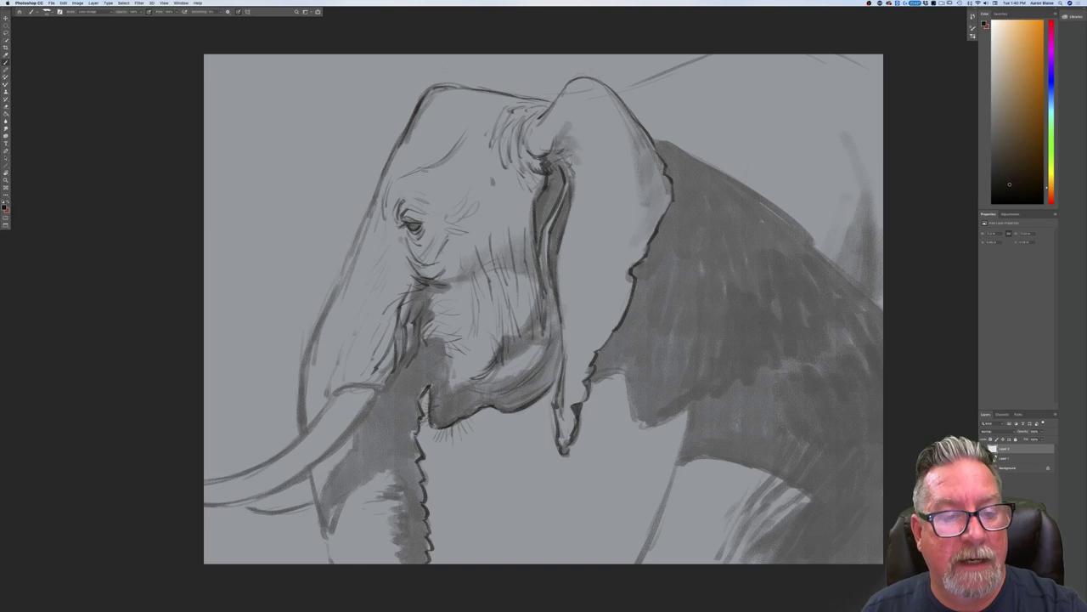
left_click_drag(425, 186, 456, 171)
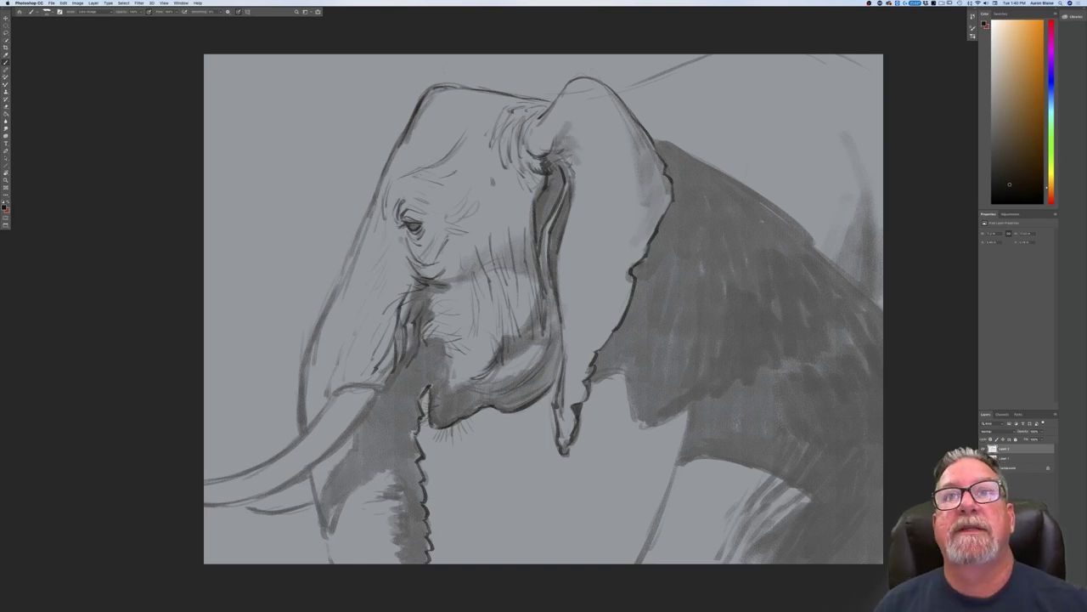
left_click_drag(369, 212, 346, 265)
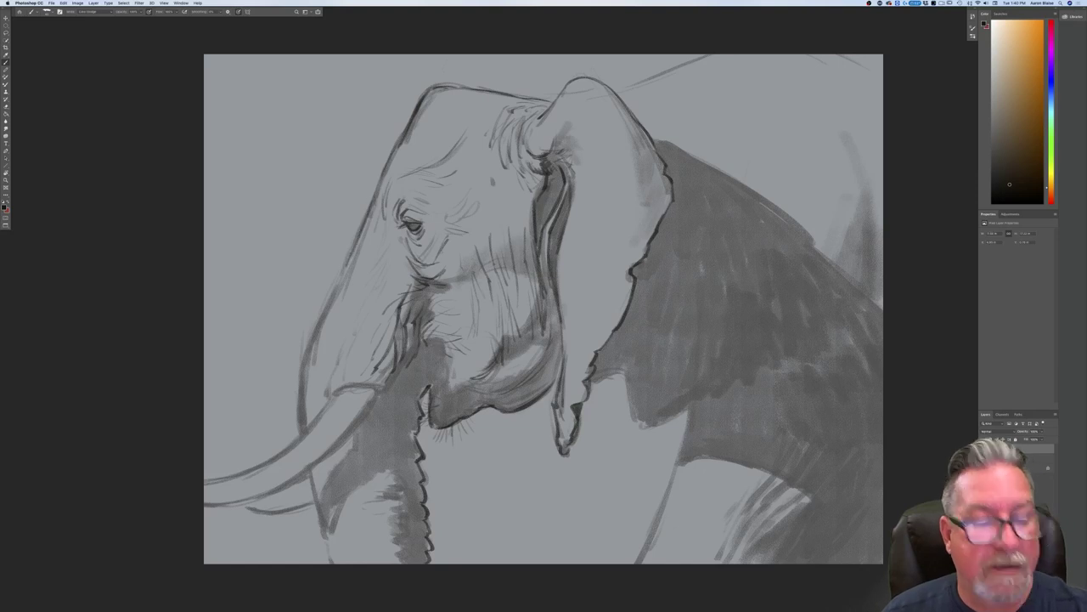
left_click_drag(366, 212, 343, 273)
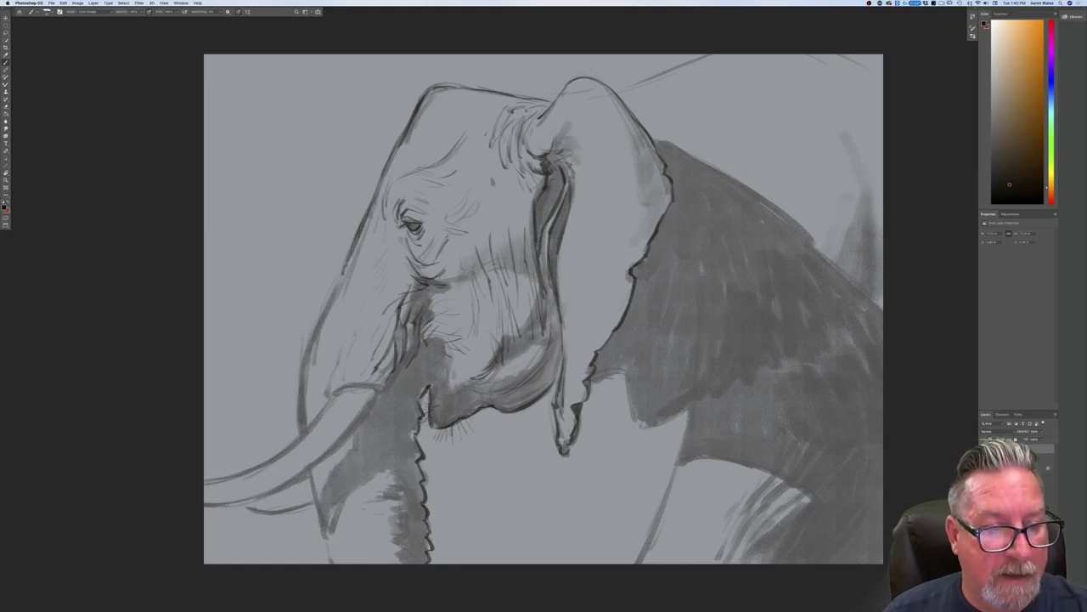
Step: Add dark wrinkle strokes along the upper trunk in front of the eye and darken the trunk's front contour down to the tusk
mouse_move(392, 226)
left_mouse_down()
mouse_move(377, 275)
mouse_move(380, 263)
left_mouse_up()
left_click_drag(382, 248, 370, 267)
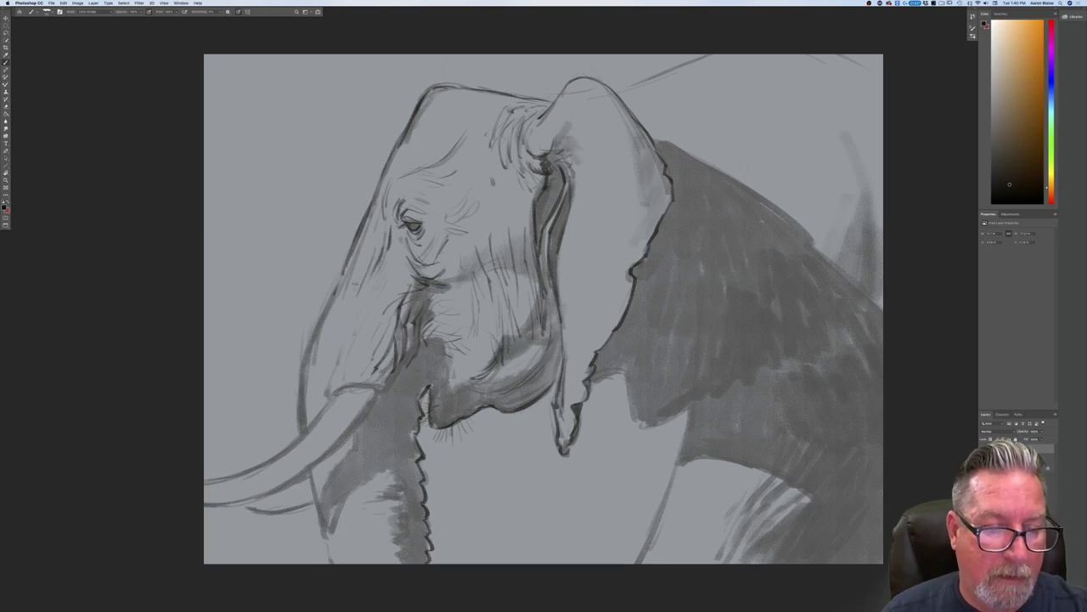
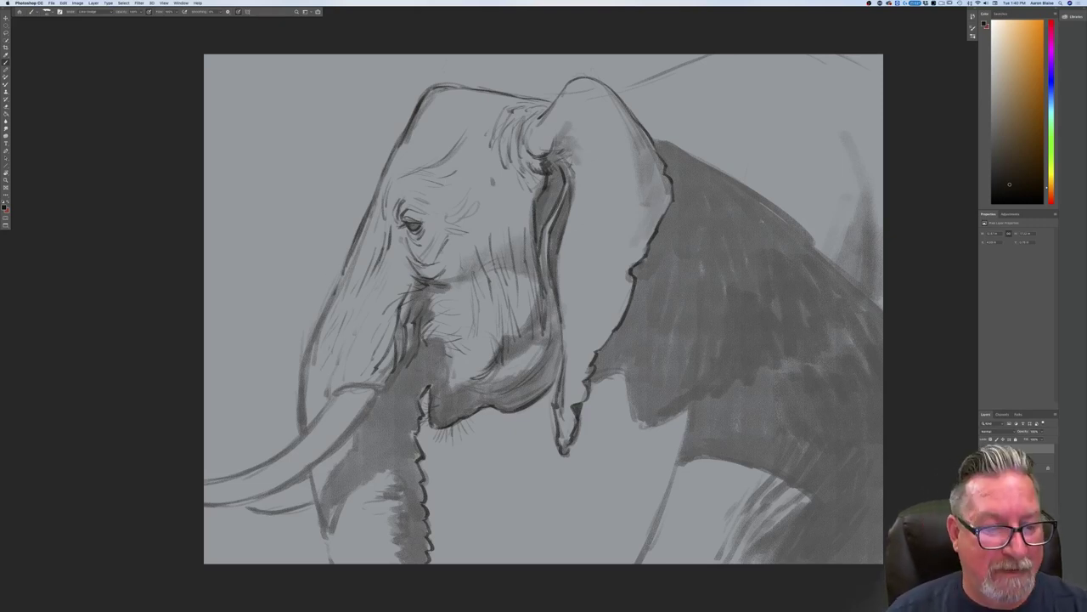
left_click_drag(318, 327, 302, 430)
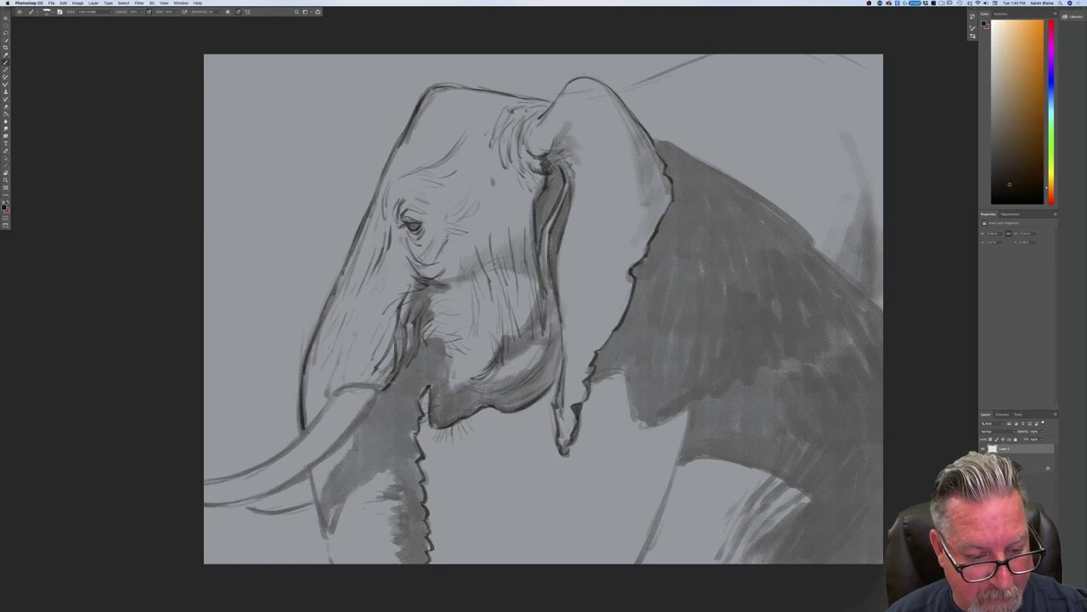
Step: Outline the tusk socket and both edges of the near tusk with dark lines, and add creases at the corner of the mouth
left_click_drag(376, 387, 329, 394)
left_click_drag(341, 348, 326, 397)
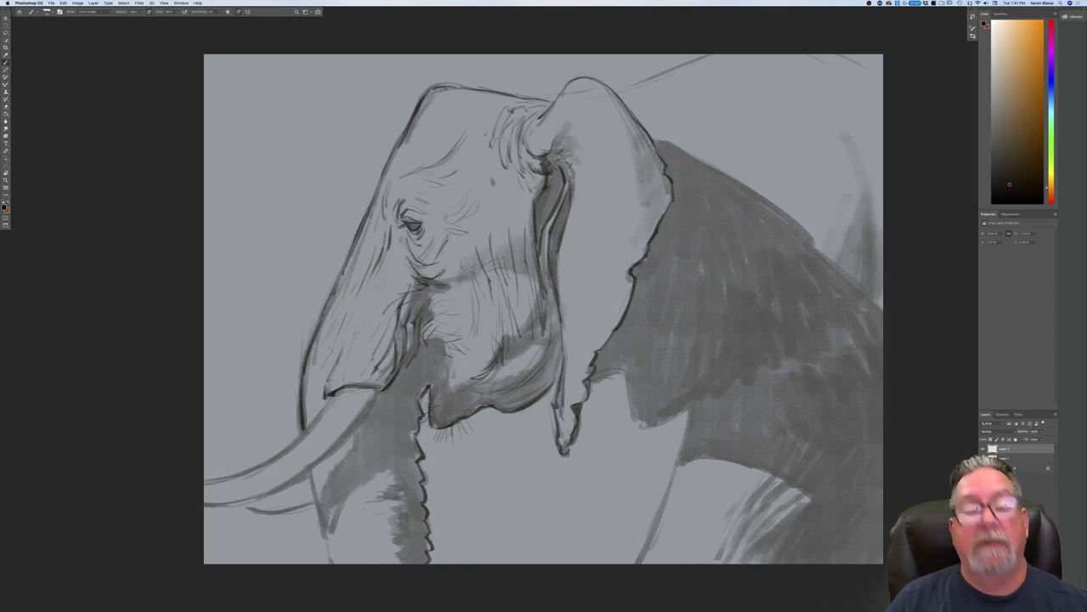
mouse_move(377, 394)
left_mouse_down()
mouse_move(318, 464)
mouse_move(265, 496)
mouse_move(204, 506)
left_mouse_up()
mouse_move(333, 397)
left_mouse_down()
mouse_move(294, 441)
mouse_move(205, 482)
left_mouse_up()
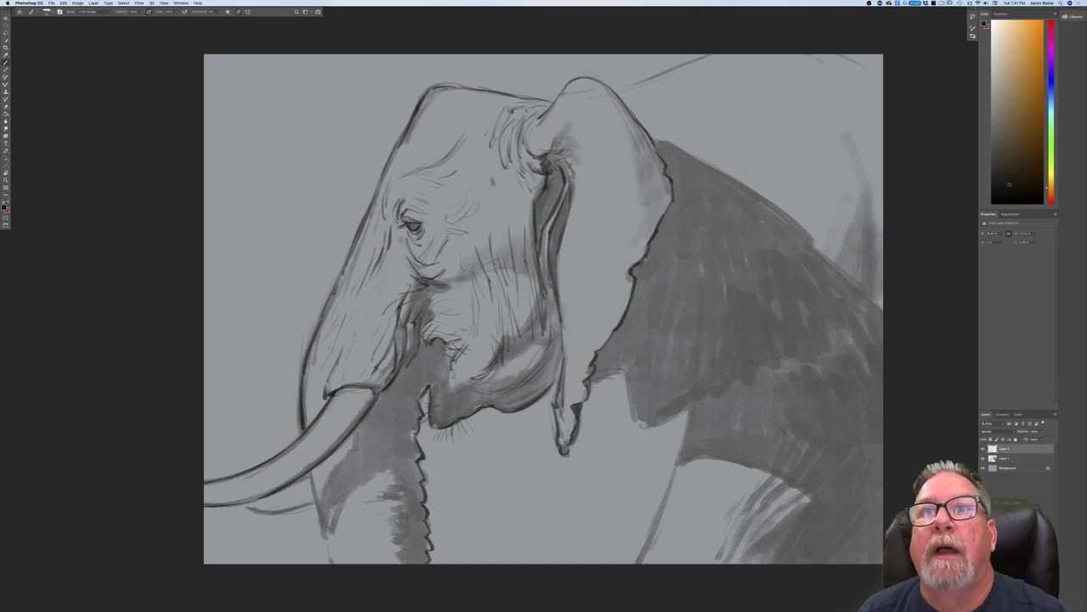
left_click_drag(468, 340, 481, 323)
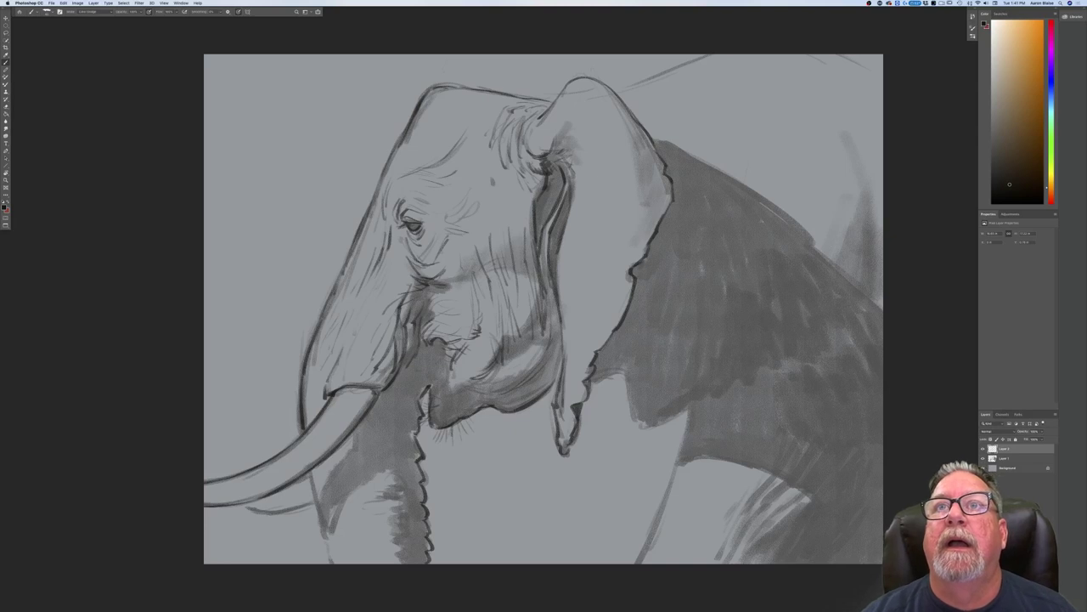
Step: Bring up the elephant reference photo, leave full-screen view, and place its window beside the drawing without overlapping it
left_click_drag(586, 0, 247, 241)
left_click(247, 241)
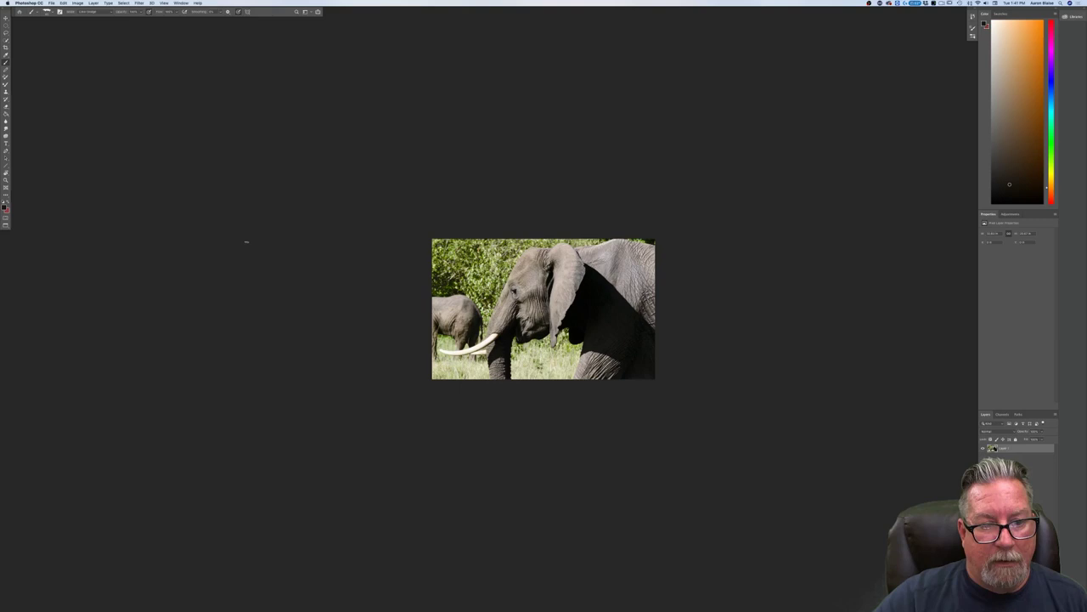
key("f")
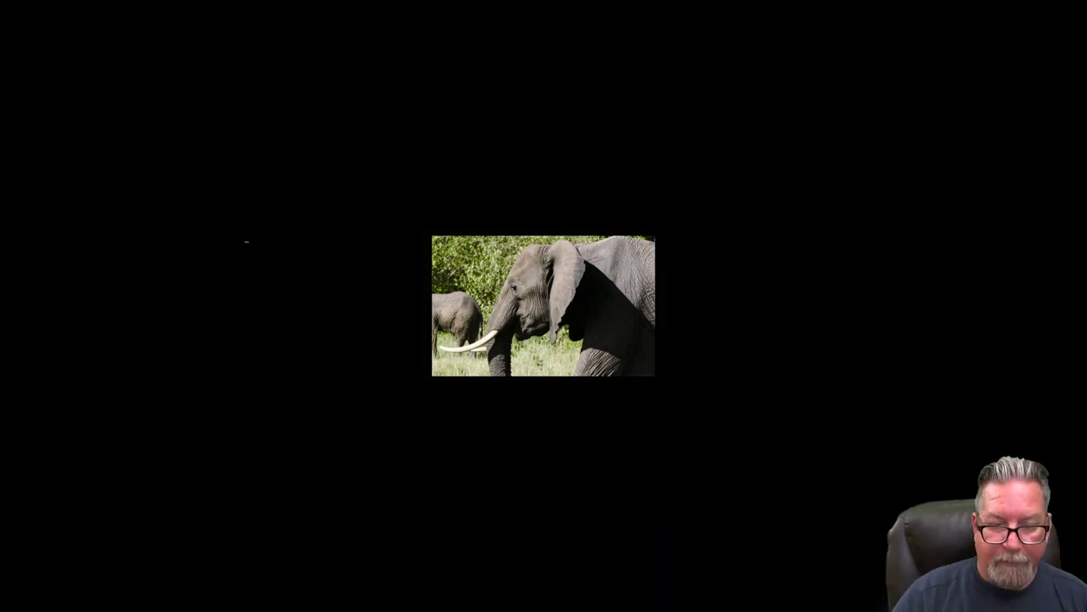
key("f")
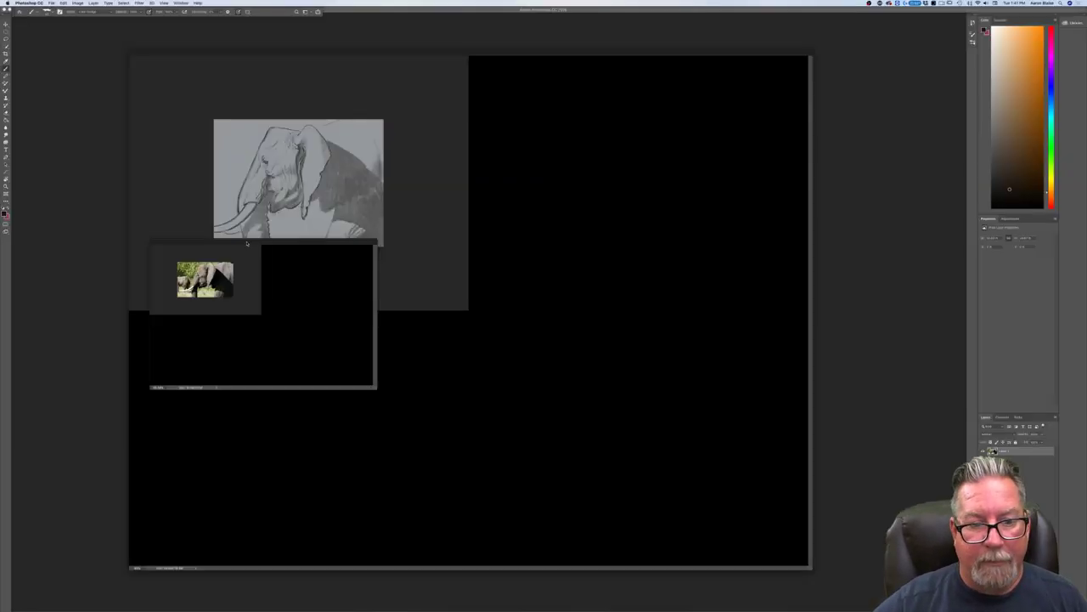
left_click_drag(201, 242, 740, 84)
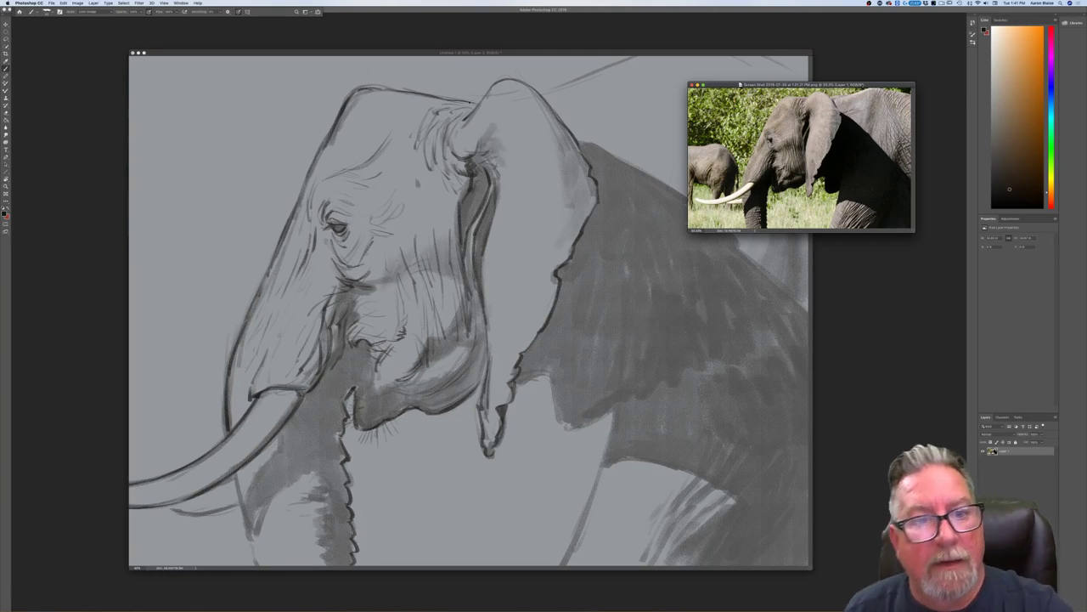
left_click(469, 102)
left_click_drag(844, 84, 888, 249)
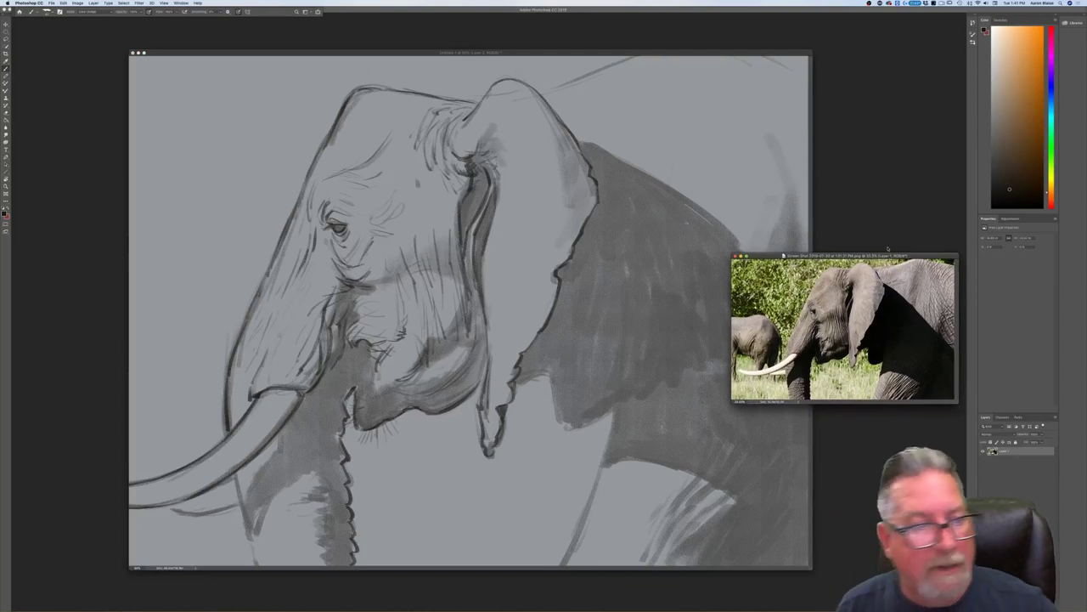
mouse_move(214, 53)
left_mouse_down()
mouse_move(109, 55)
mouse_move(109, 71)
left_mouse_up()
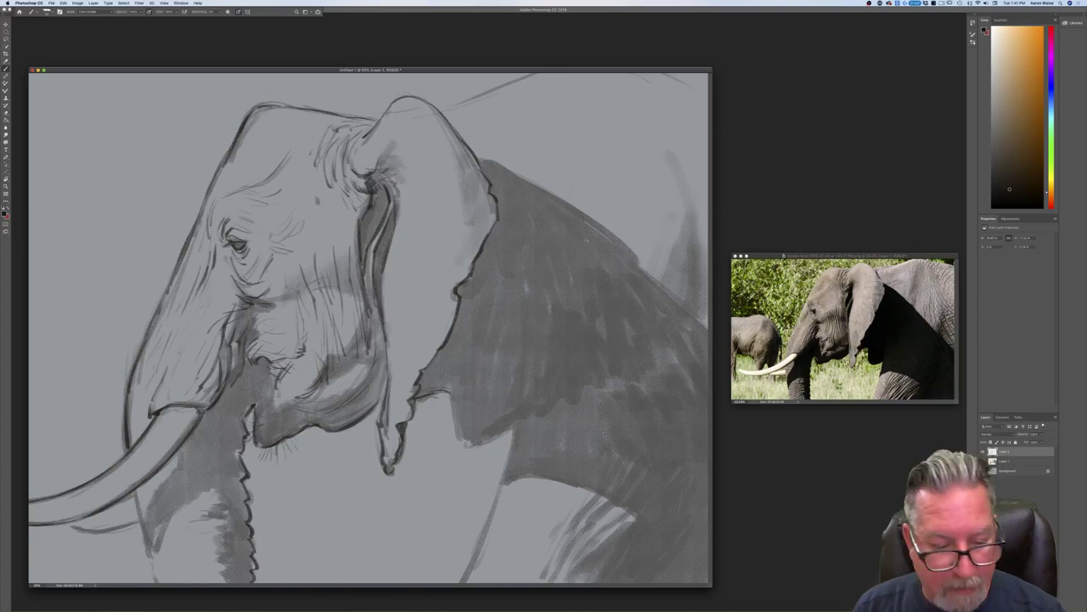
Step: Outline the chest fold and front leg edge below the ear, and draw the back line rising behind the top of the ear
mouse_move(498, 398)
left_mouse_down()
mouse_move(449, 387)
mouse_move(466, 443)
mouse_move(509, 429)
mouse_move(513, 438)
mouse_move(469, 573)
left_mouse_up()
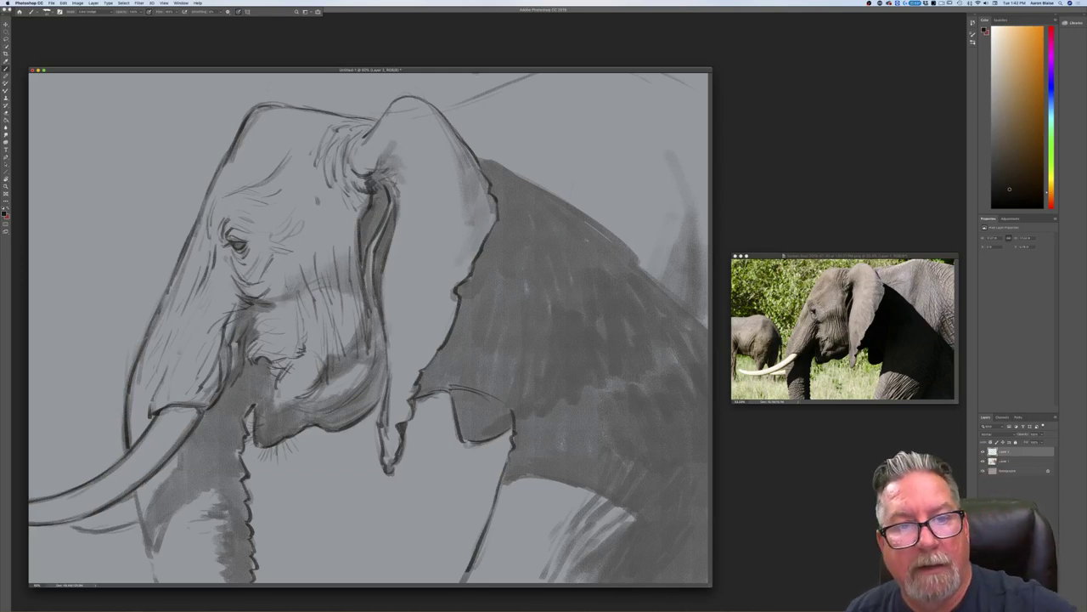
mouse_move(510, 84)
left_mouse_down()
mouse_move(430, 104)
mouse_move(457, 94)
left_mouse_up()
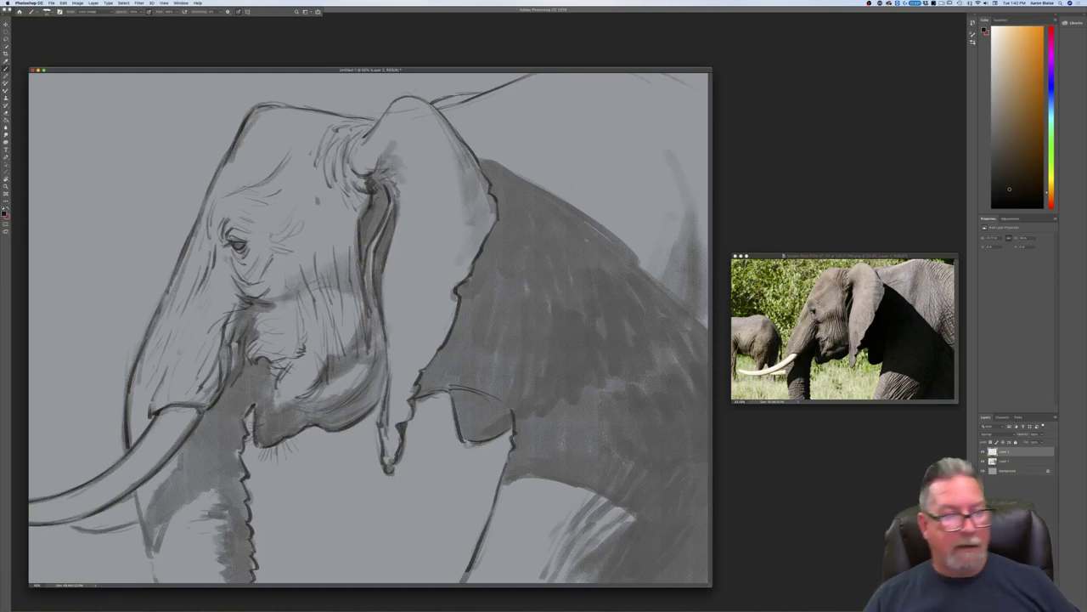
Step: Erase the old outline along the top of the head and upper forehead, including its underlying lines on Layer 1
key("super+minus")
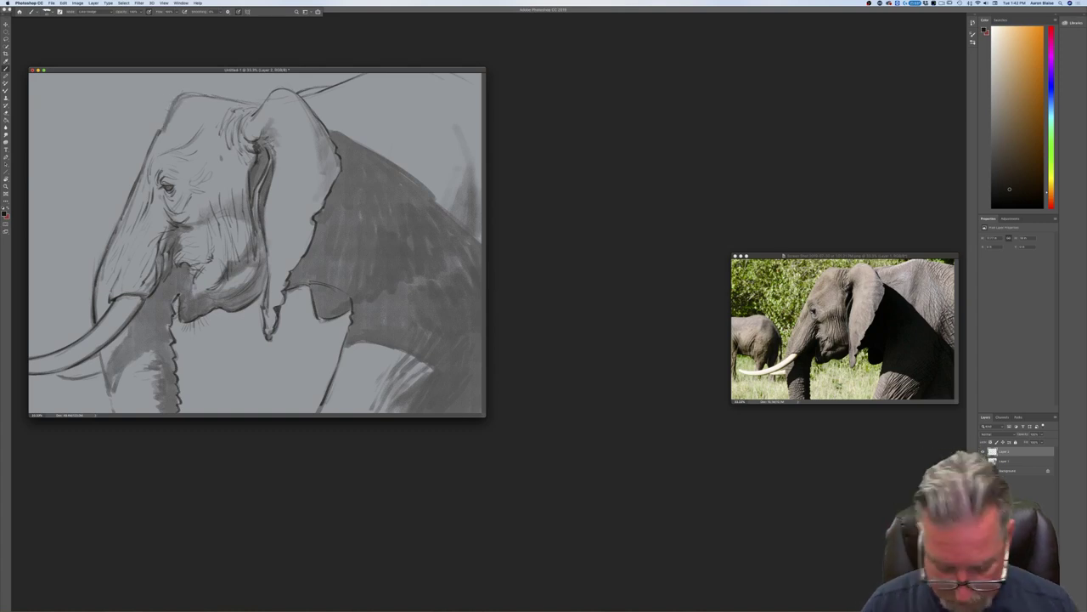
left_click(1001, 462)
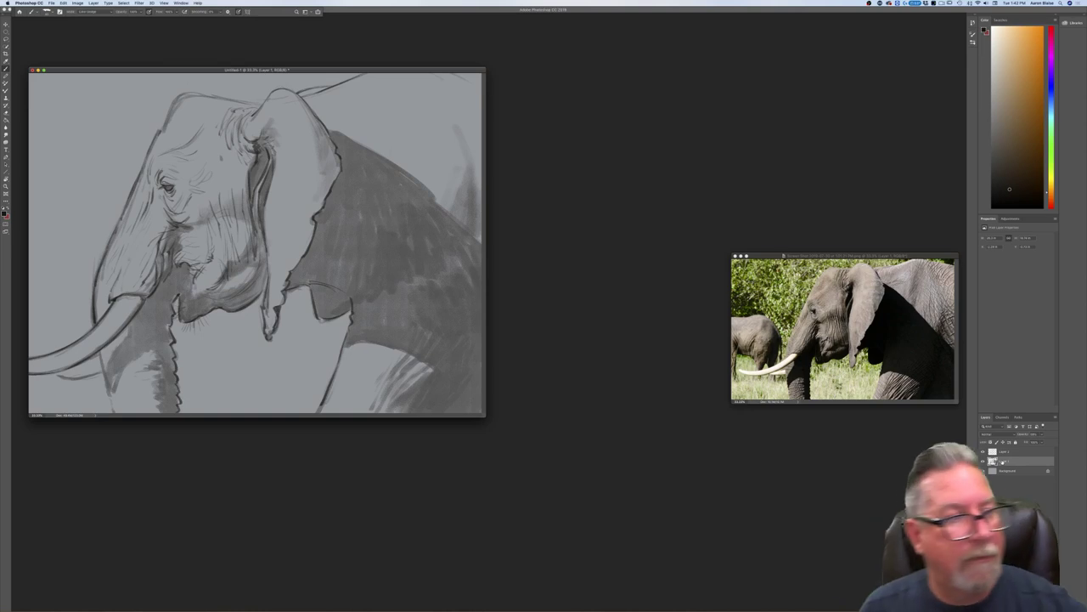
mouse_move(243, 99)
left_mouse_down()
mouse_move(189, 90)
mouse_move(166, 102)
mouse_move(192, 103)
left_mouse_up()
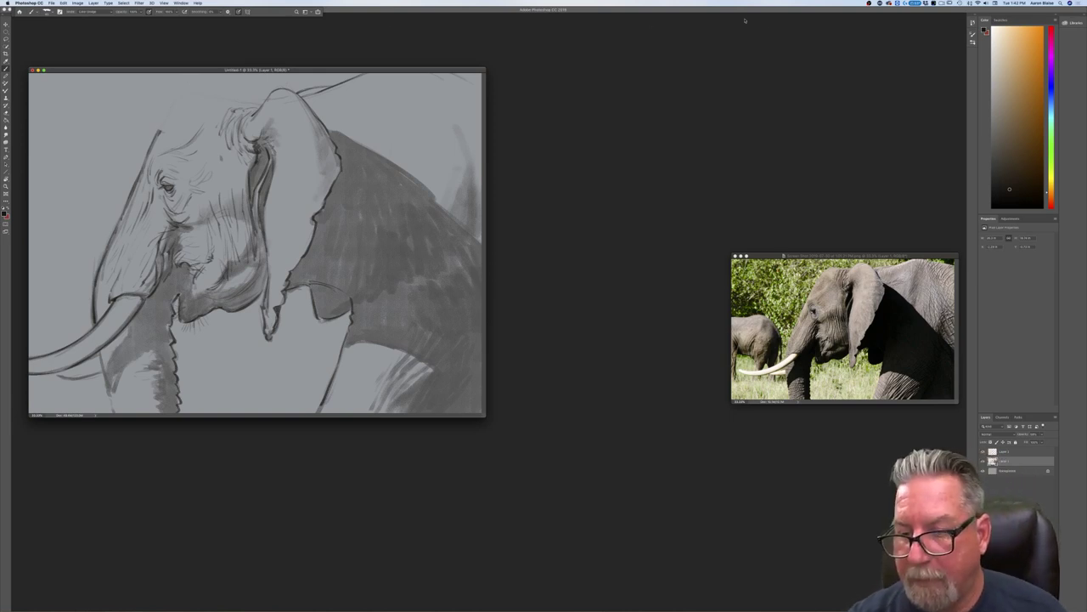
Step: Move the reference photo out of the workspace and return the elephant drawing to a centred full-screen view
left_click_drag(819, 256, 727, 0)
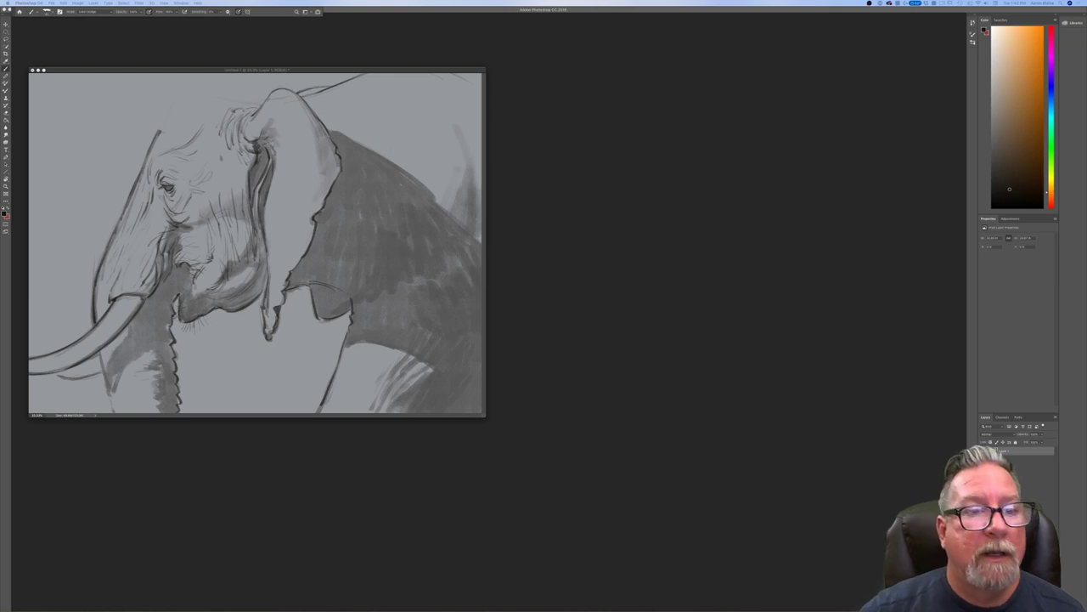
left_click_drag(426, 71, 705, 108)
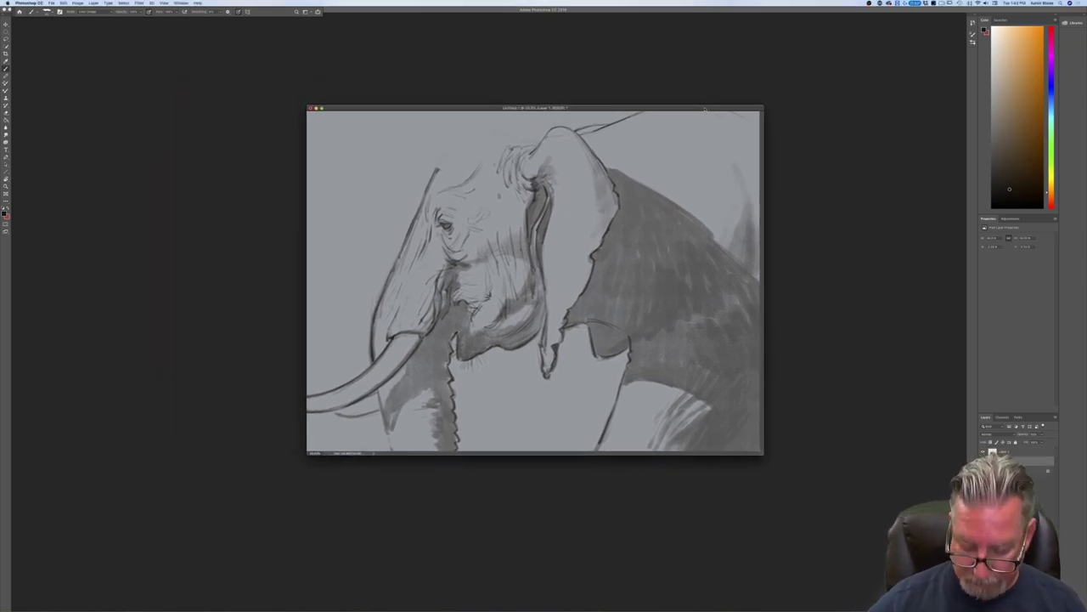
key("super+plus")
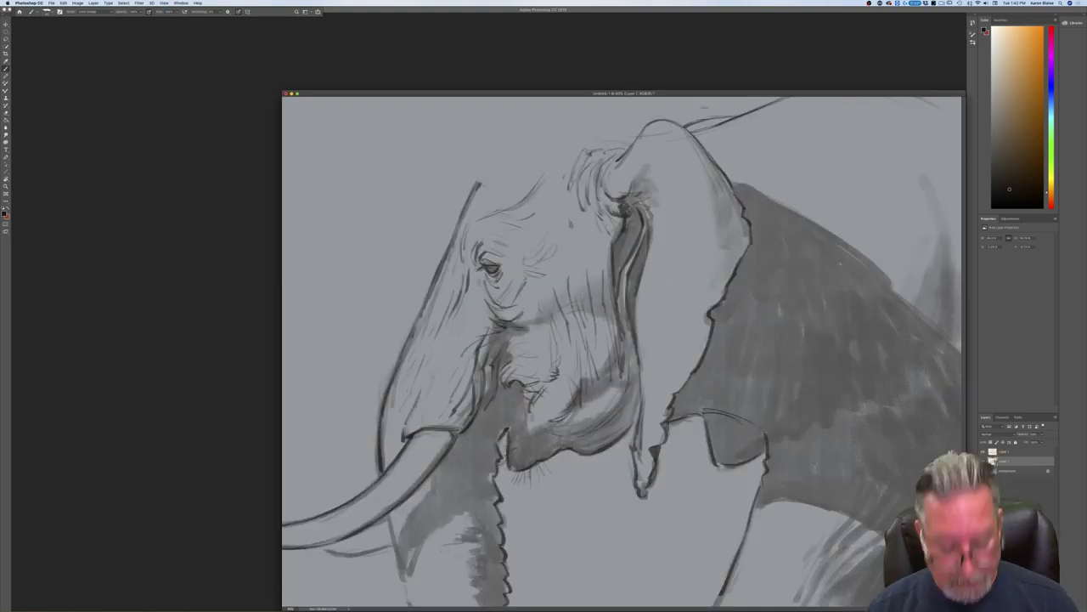
key("f")
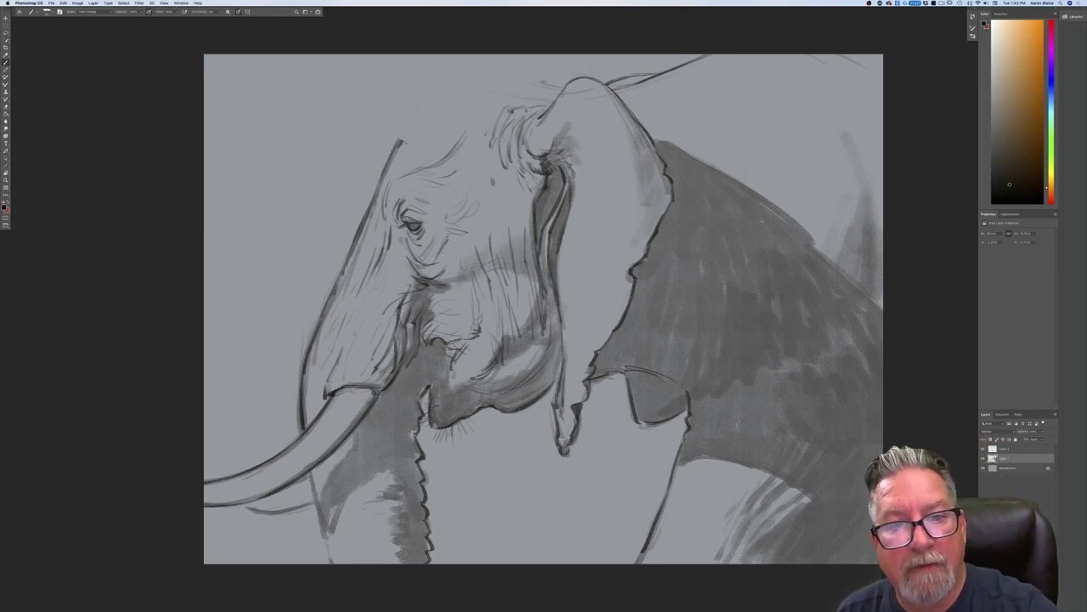
Step: Sketch a higher, rounder crown from the ear forward and connect it down the forehead to the trunk line on Layer 1
mouse_move(564, 86)
left_mouse_down()
mouse_move(608, 84)
mouse_move(440, 71)
left_mouse_up()
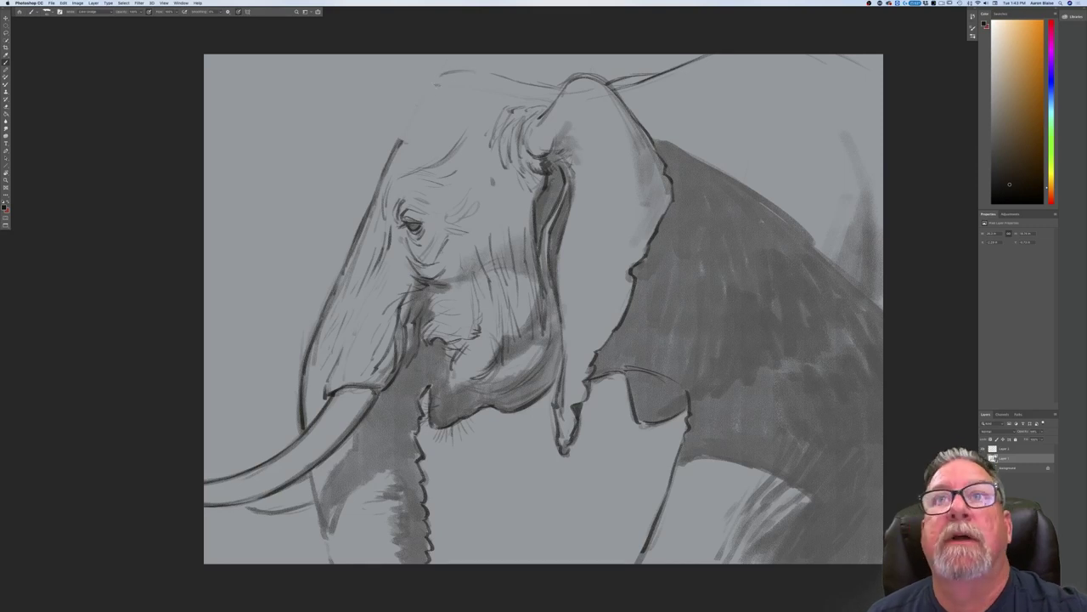
left_click_drag(452, 73, 389, 160)
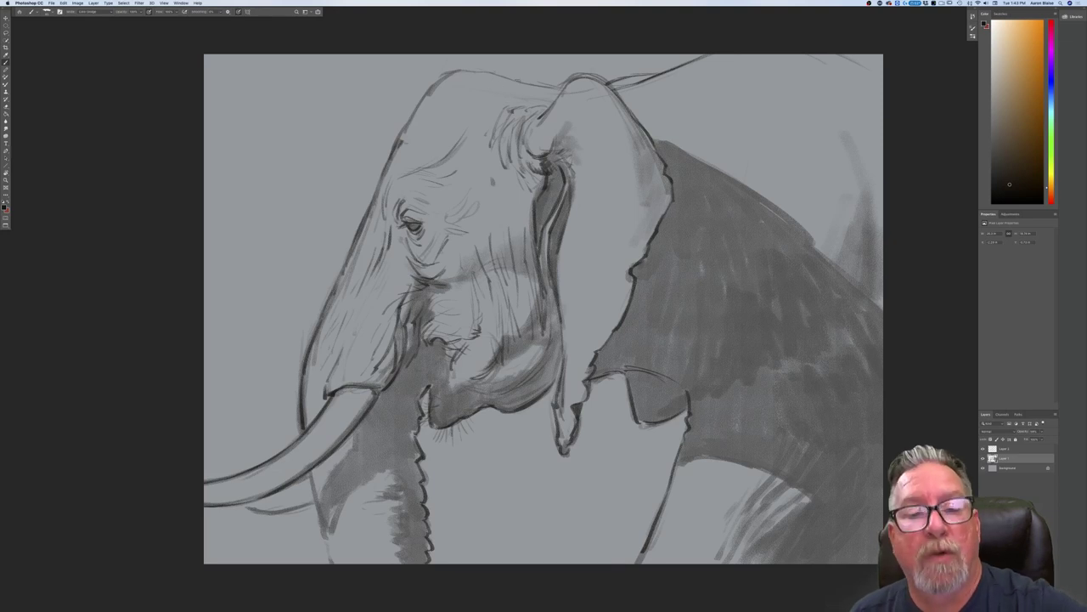
Step: On Layer 2, darken the new head contour and add wrinkles at the ear base, crown, shoulder and lower trunk
left_click(1019, 448)
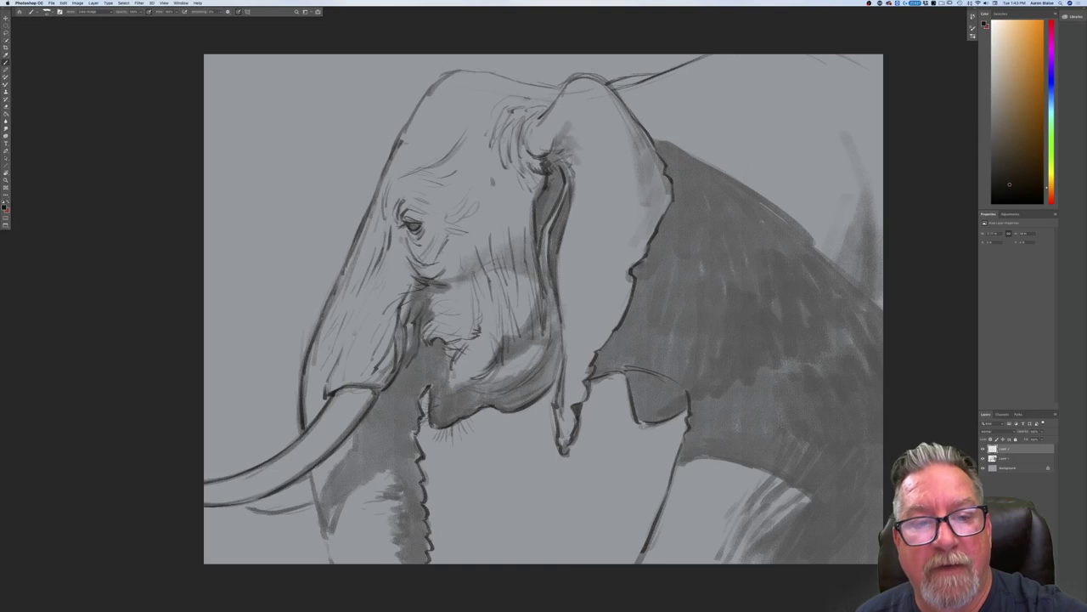
left_click_drag(515, 98, 484, 132)
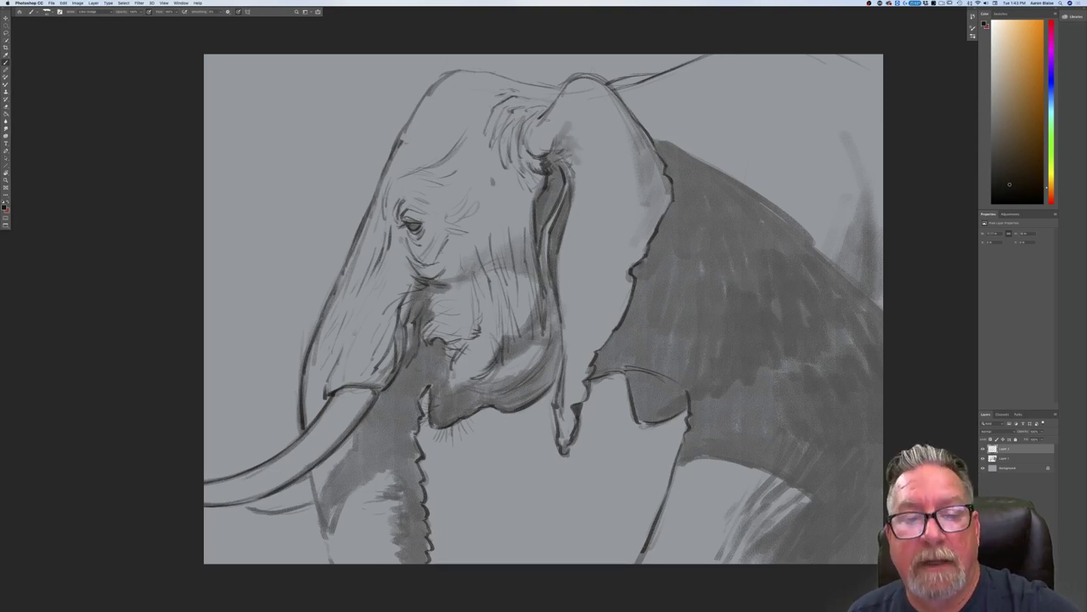
left_click_drag(529, 135, 527, 165)
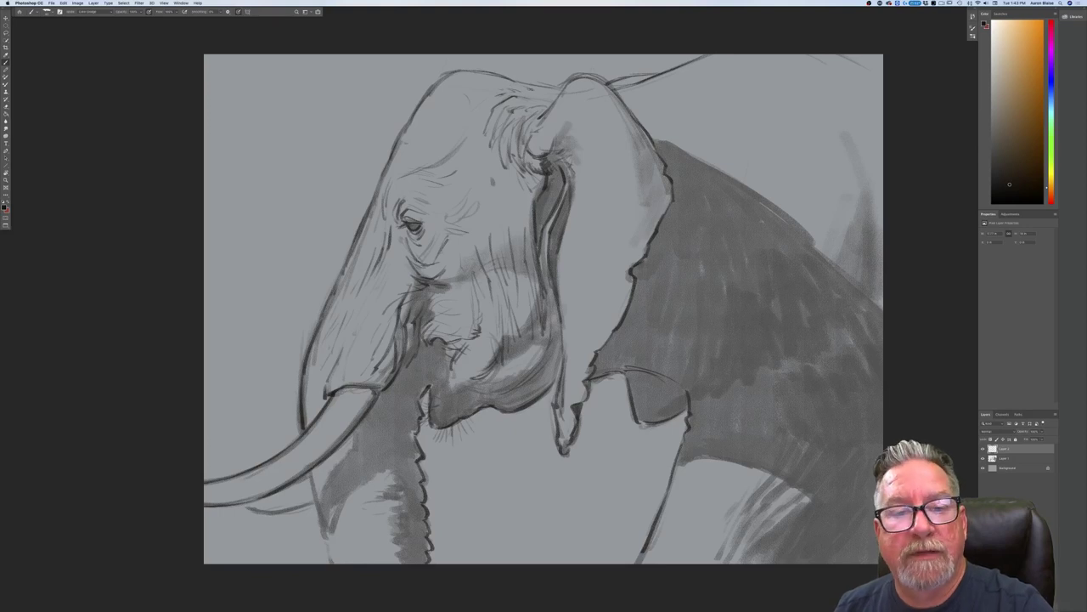
mouse_move(513, 90)
left_mouse_down()
mouse_move(544, 95)
mouse_move(506, 89)
left_mouse_up()
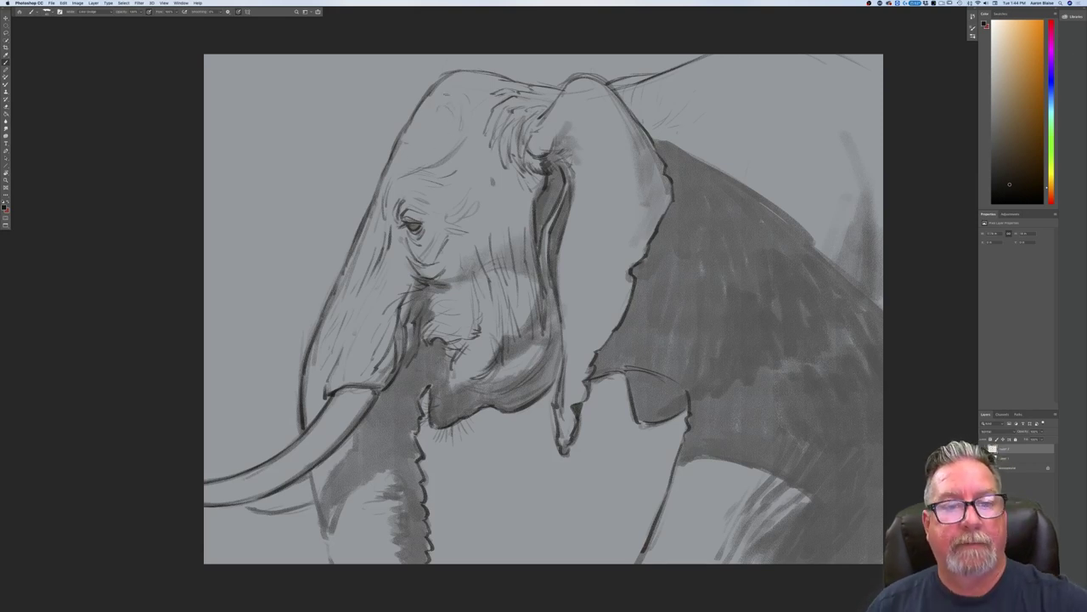
key("super+minus")
key("super+minus")
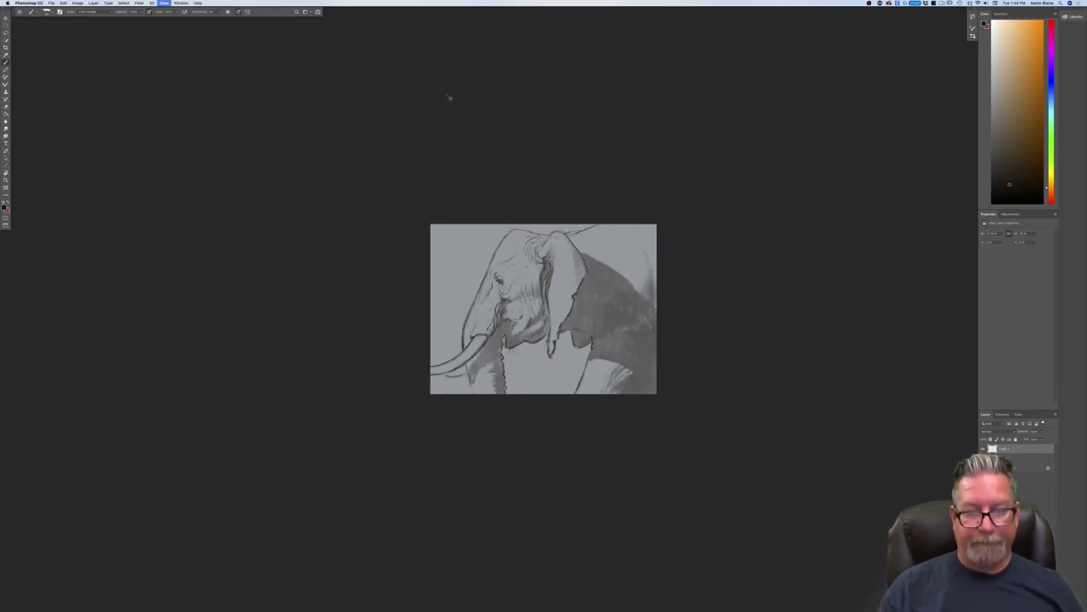
key("super+equal")
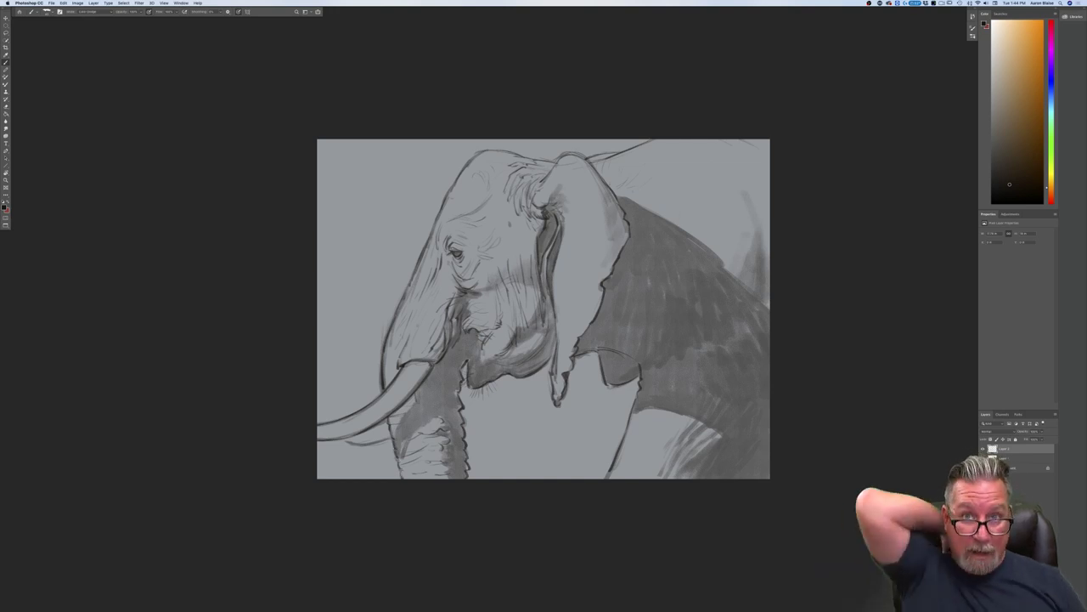
key("super+alt+shift+n")
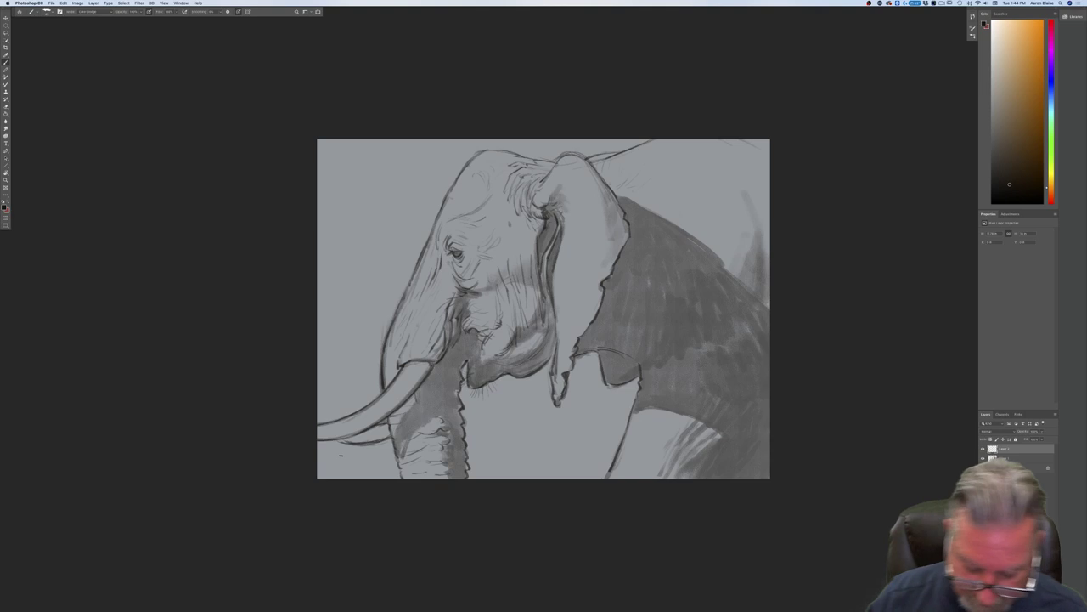
key("super+minus")
key("super+plus")
key("super+minus")
key("super+plus")
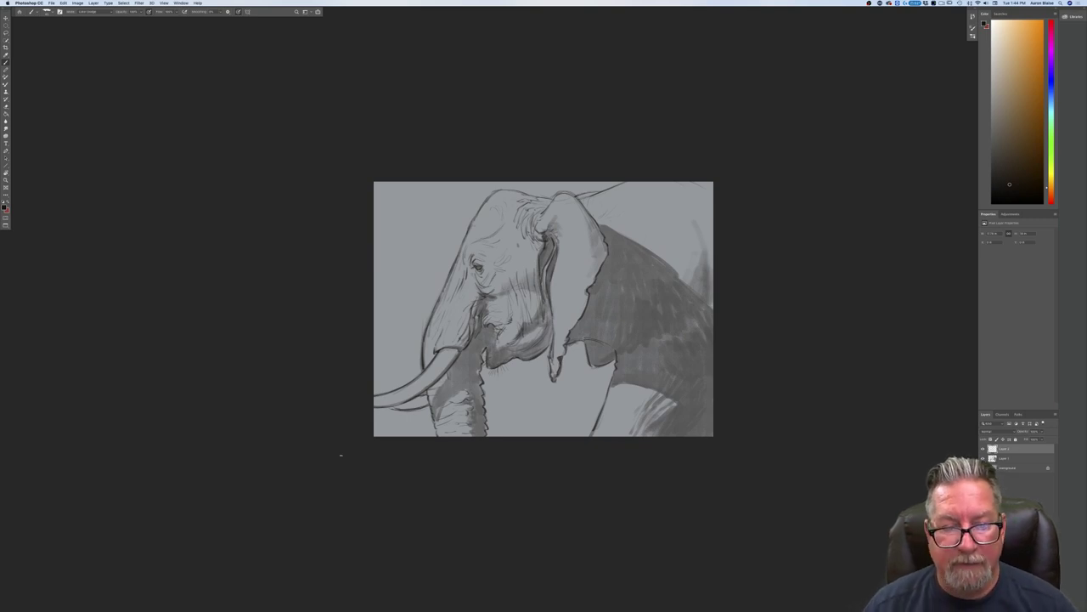
key("super+plus")
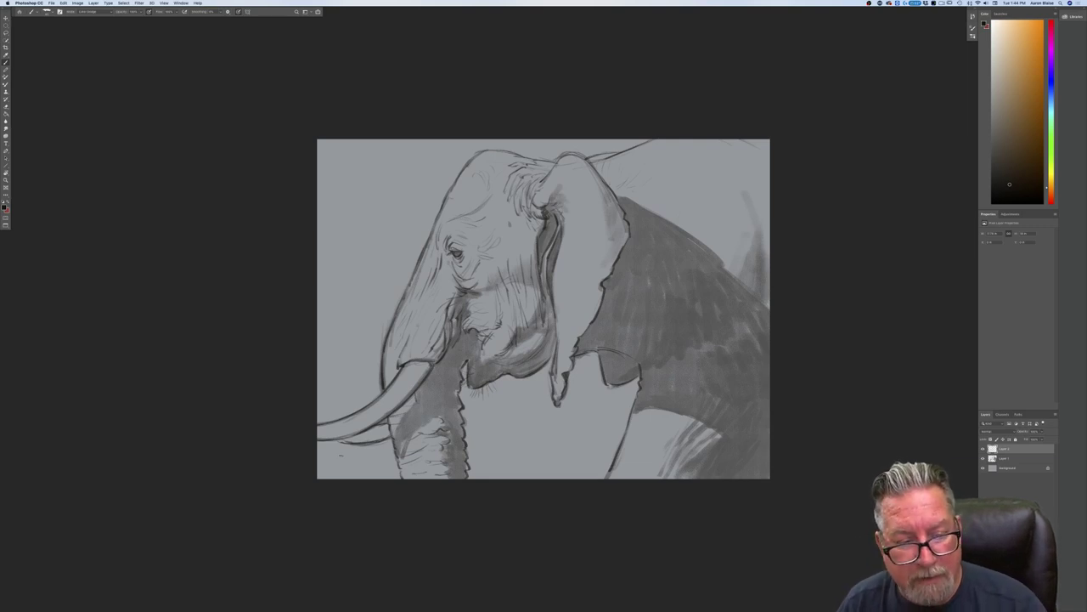
Step: Add a new layer directly above the Background, lower the opacity of Layer 1, and make the new layer active
left_click(1010, 467)
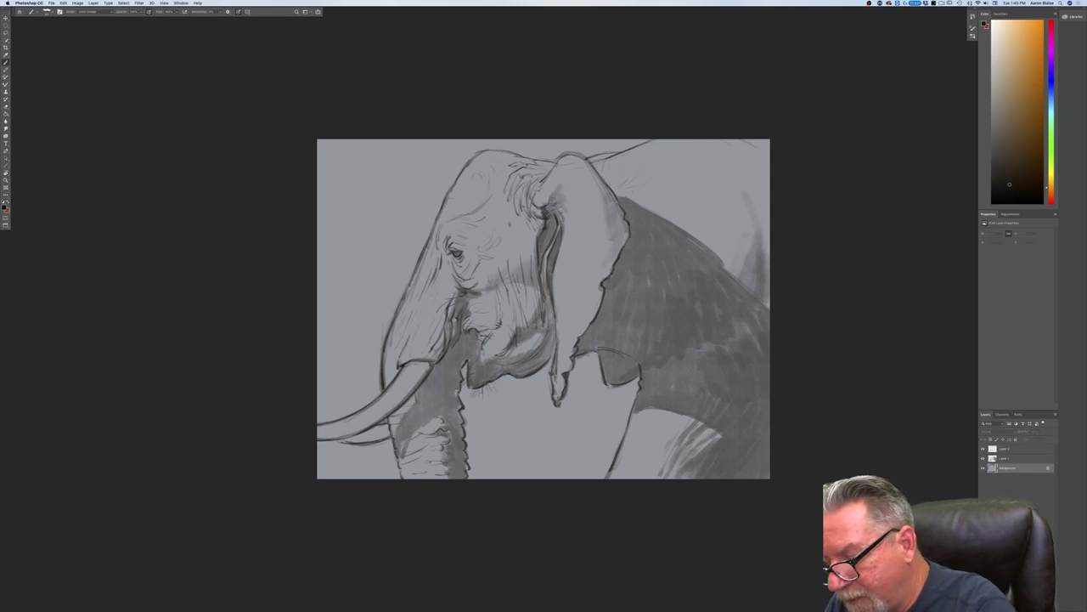
key("alt+shift+super+n")
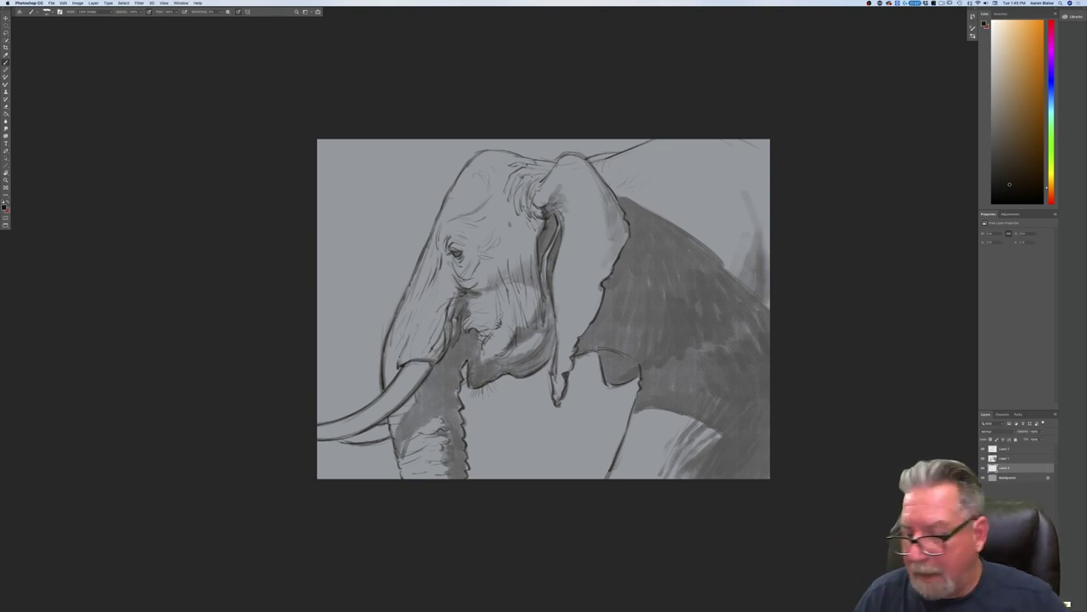
left_click(1009, 458)
left_click(1042, 432)
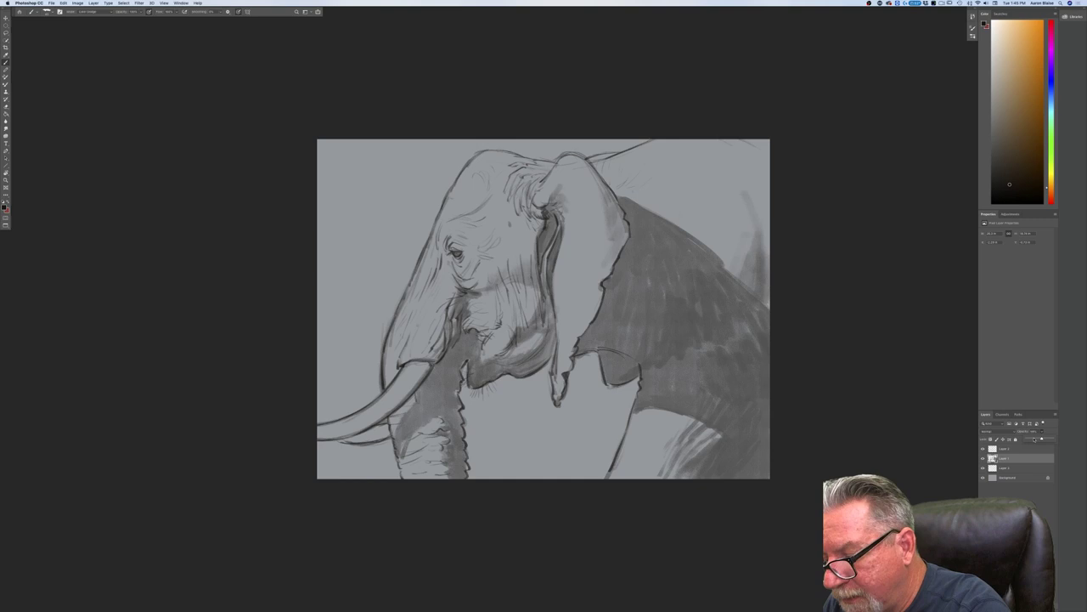
left_click(1034, 440)
left_click(1008, 472)
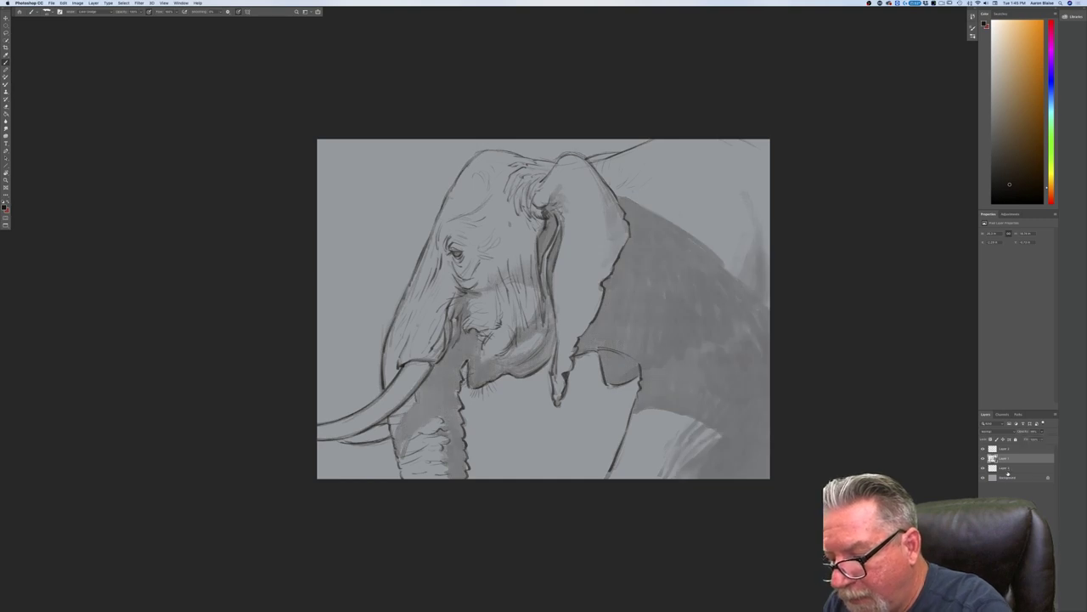
left_click(1008, 472)
Step: Set the foreground colour to a muted, mid-dark grey-brown
left_click(4, 205)
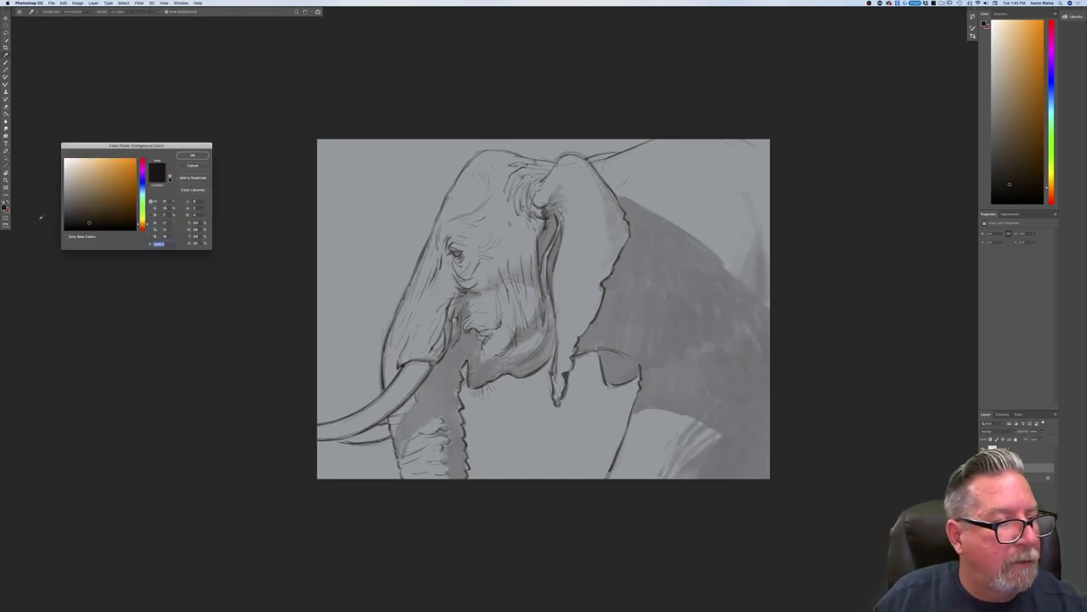
left_click(84, 200)
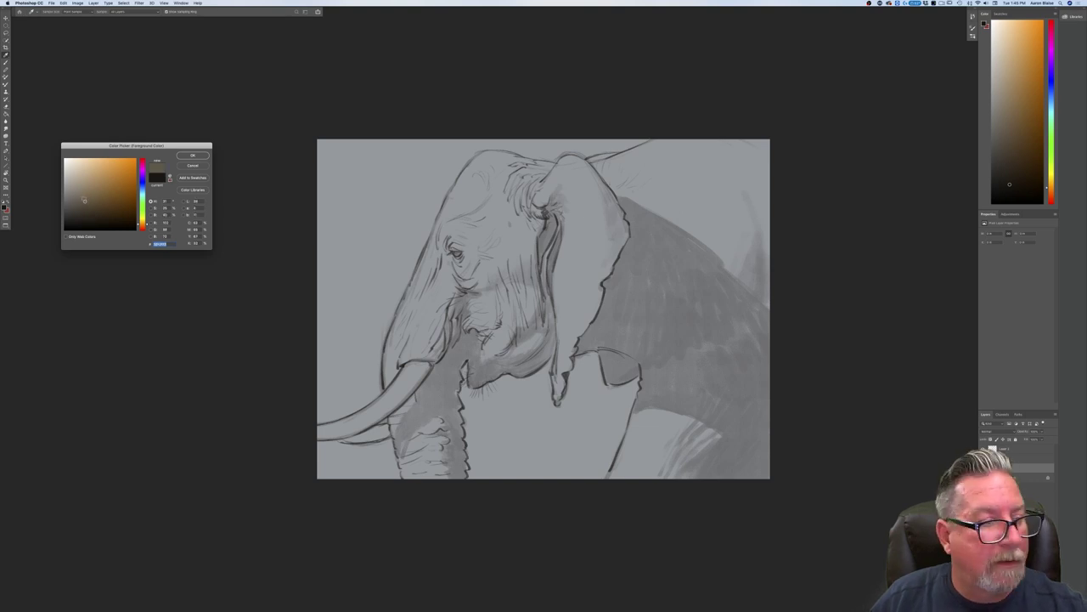
left_click(190, 157)
Step: Try two brushes from the textured brush set with short strokes on the ear, and undo those strokes
left_click(46, 12)
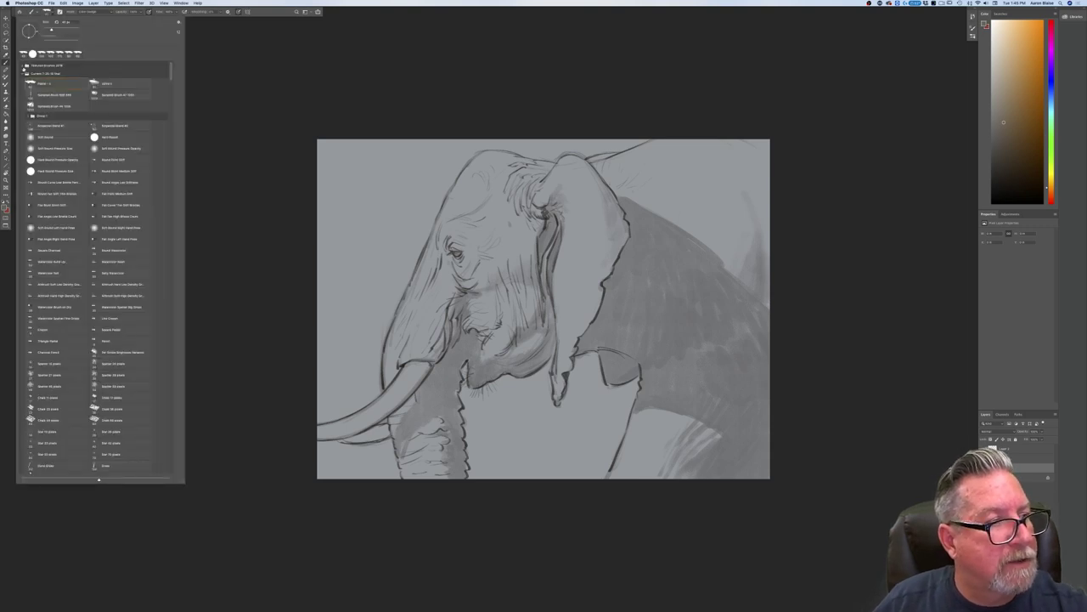
left_click(26, 66)
left_click(42, 178)
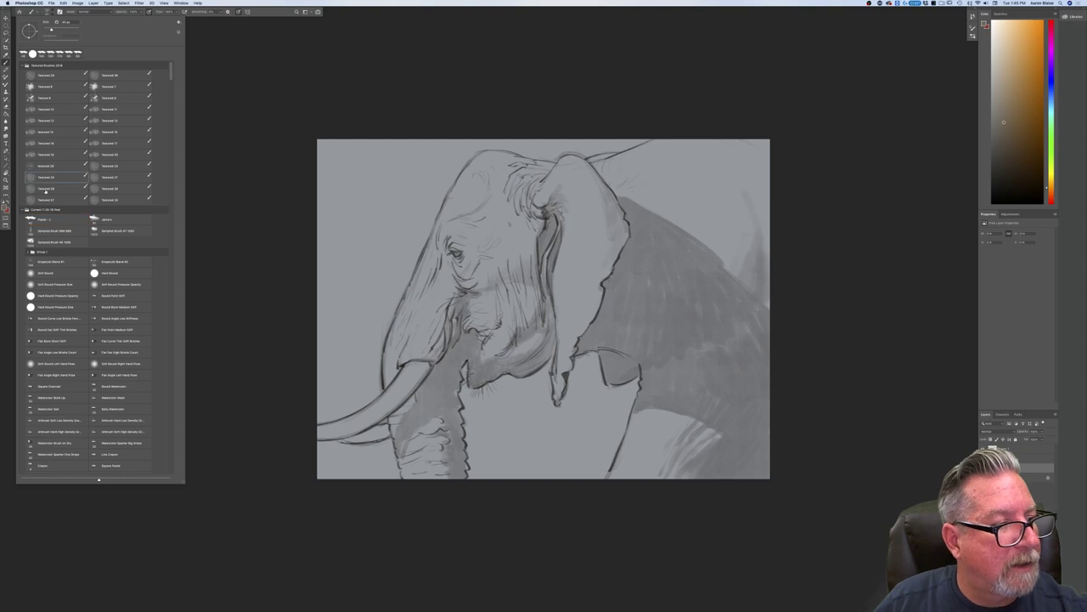
left_click(49, 188)
left_click_drag(615, 273, 601, 253)
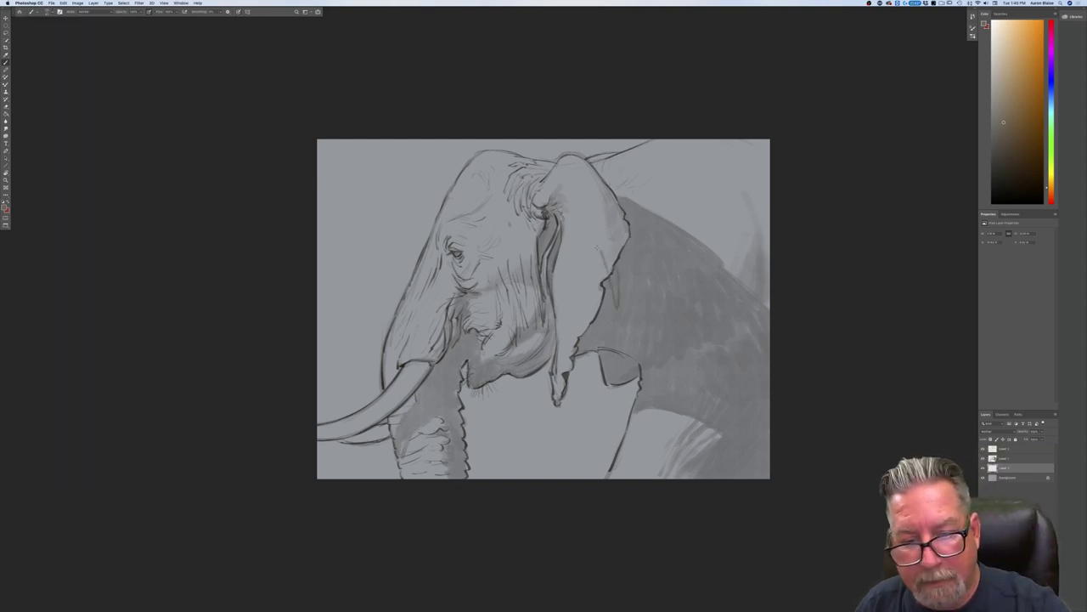
left_click(48, 13)
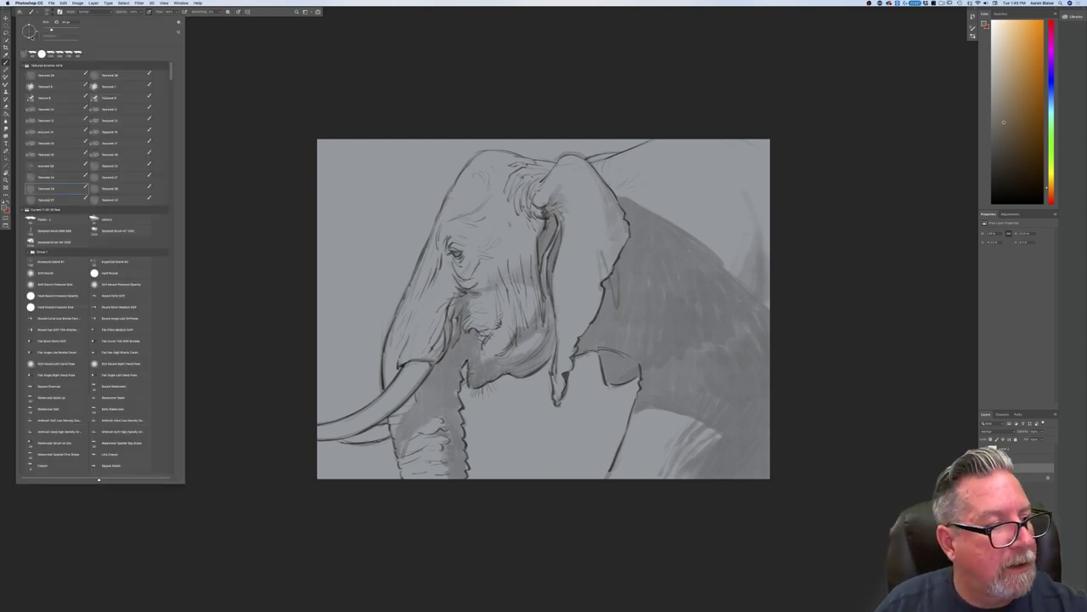
left_click(46, 177)
left_click(587, 254)
left_click_drag(586, 260, 575, 299)
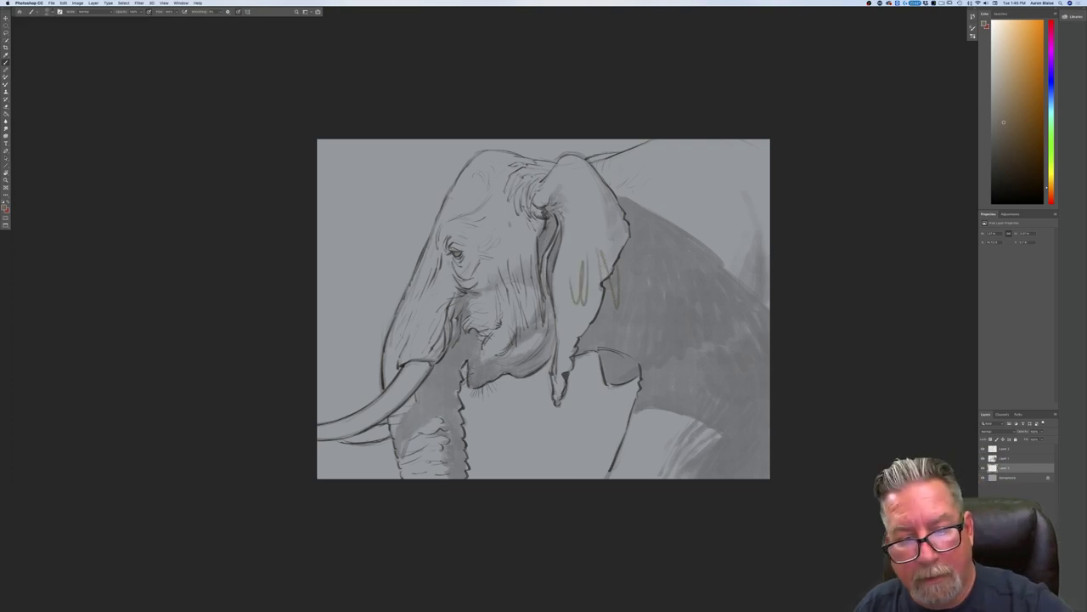
key("super+z")
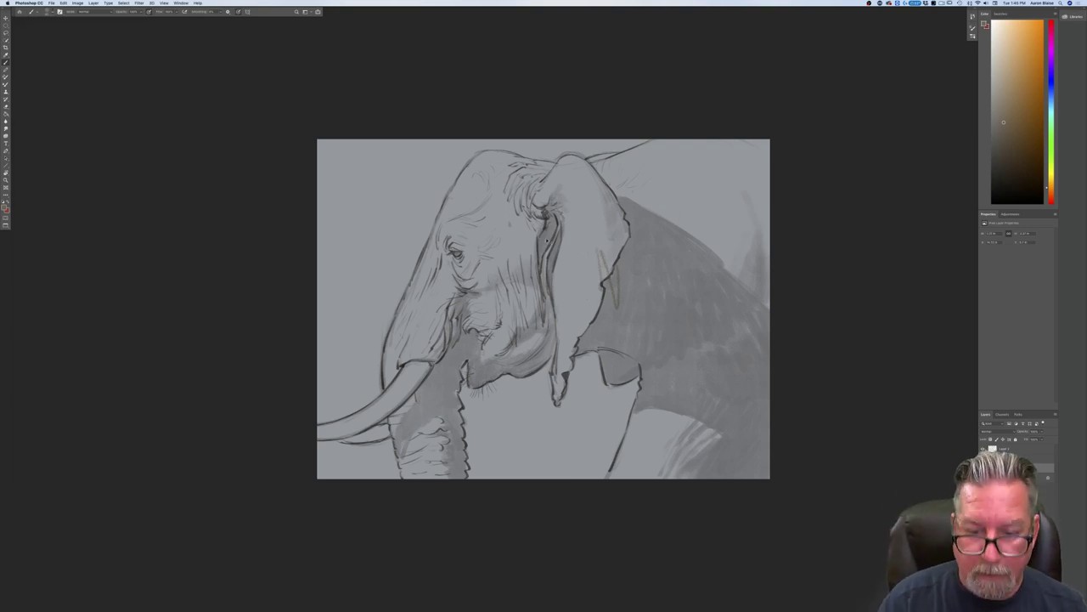
key("super+z")
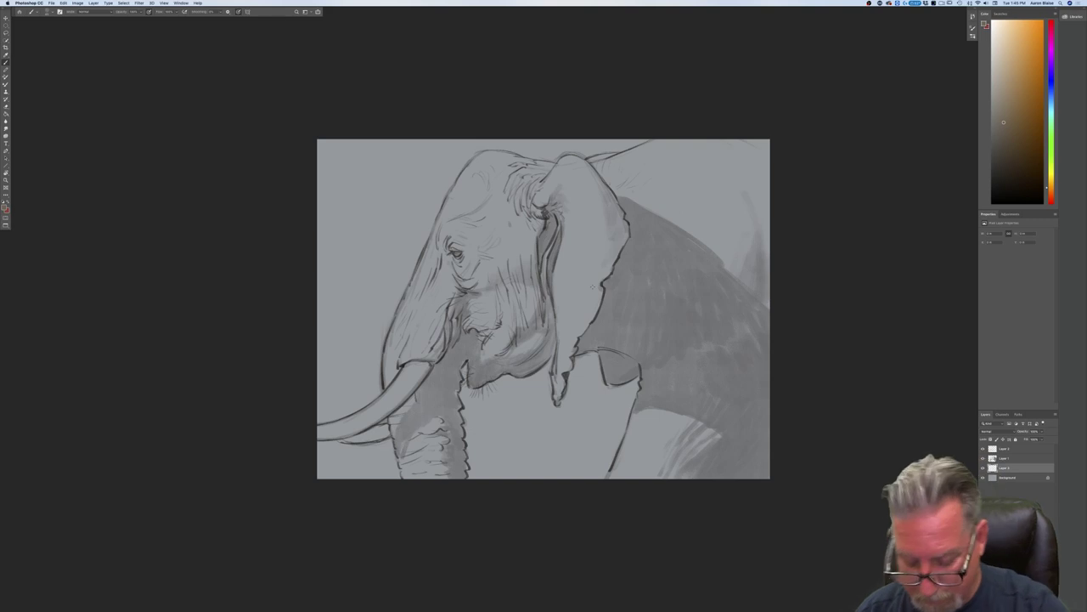
Step: Paint a grey-brown base patch across the cheek and the front of the ear on the new bottom layer
right_click(42, 36)
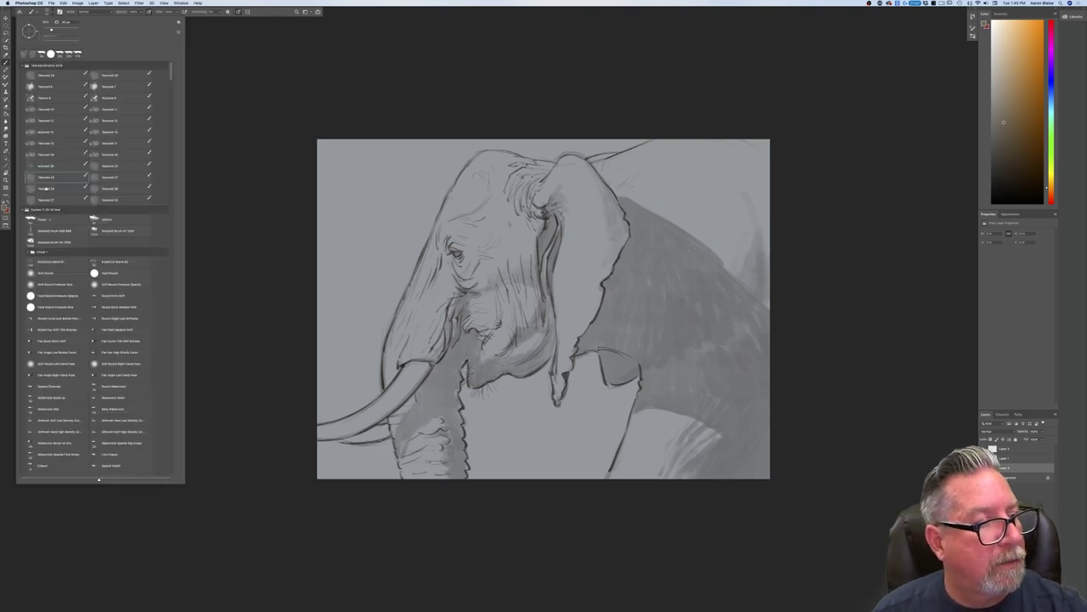
key("Return")
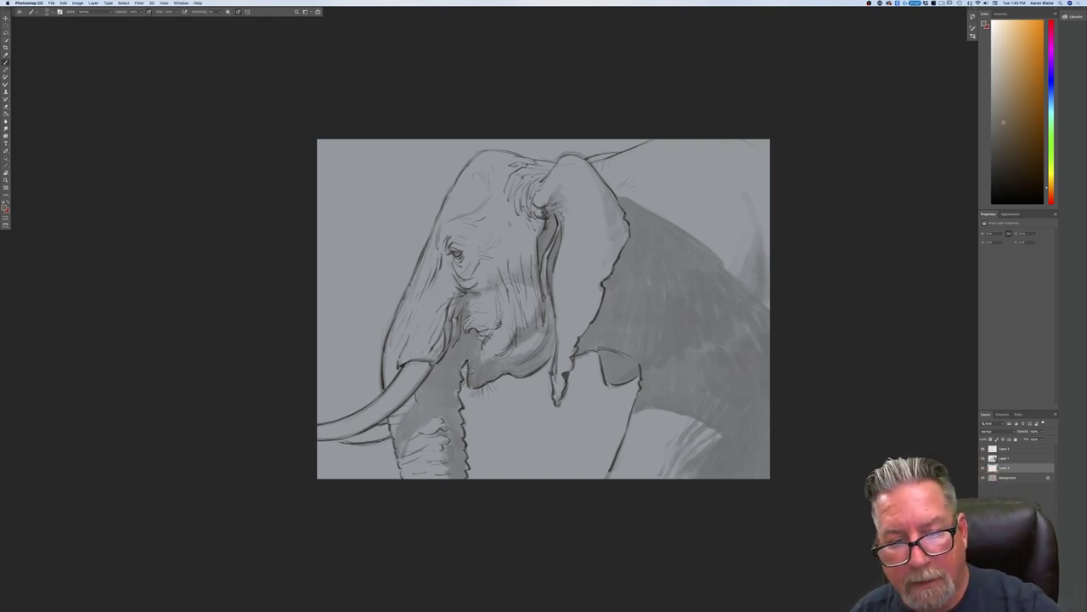
mouse_move(578, 231)
left_mouse_down()
mouse_move(577, 294)
mouse_move(566, 299)
left_mouse_up()
left_click_drag(564, 235, 556, 298)
left_click_drag(555, 231, 547, 280)
mouse_move(544, 241)
left_mouse_down()
mouse_move(533, 270)
mouse_move(520, 253)
left_mouse_up()
mouse_move(520, 245)
left_mouse_down()
mouse_move(505, 226)
mouse_move(499, 280)
mouse_move(519, 296)
mouse_move(537, 272)
left_mouse_up()
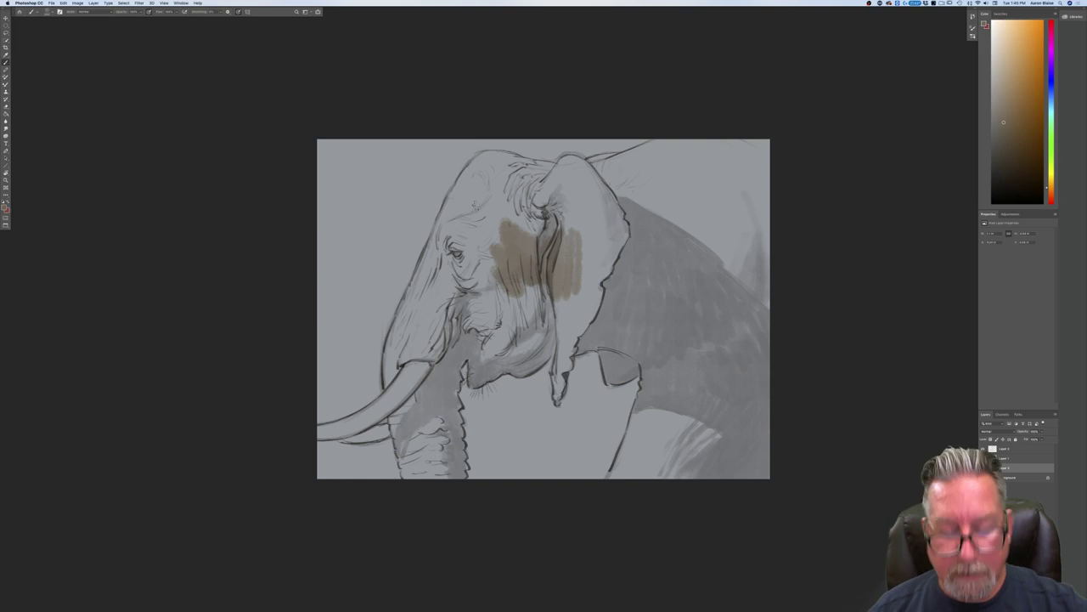
Step: Resize the image to a width of 18 inches and fit the whole canvas on screen
left_click(77, 3)
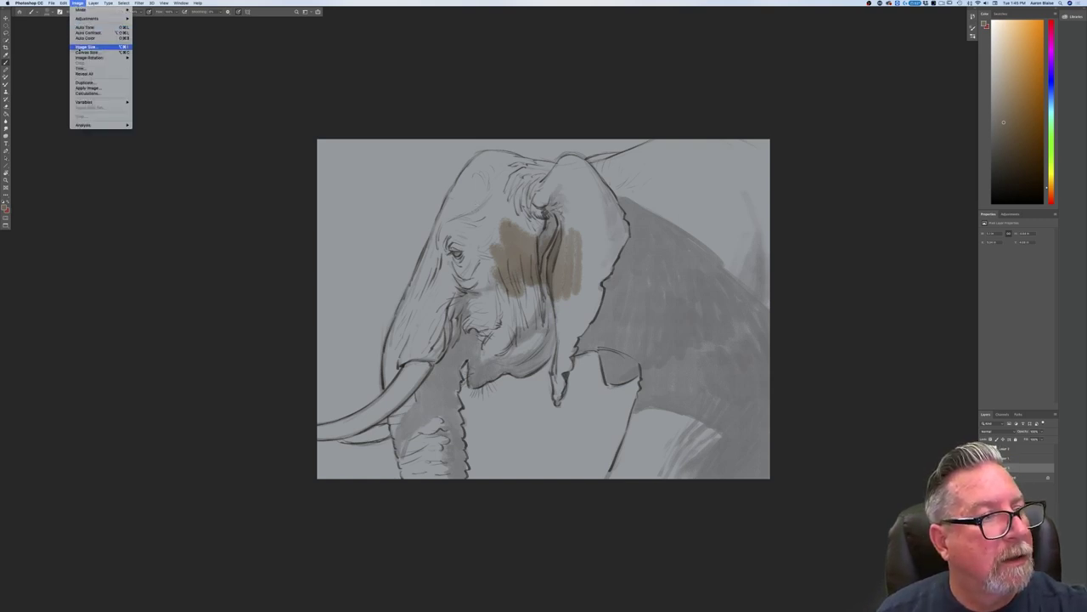
left_click(83, 48)
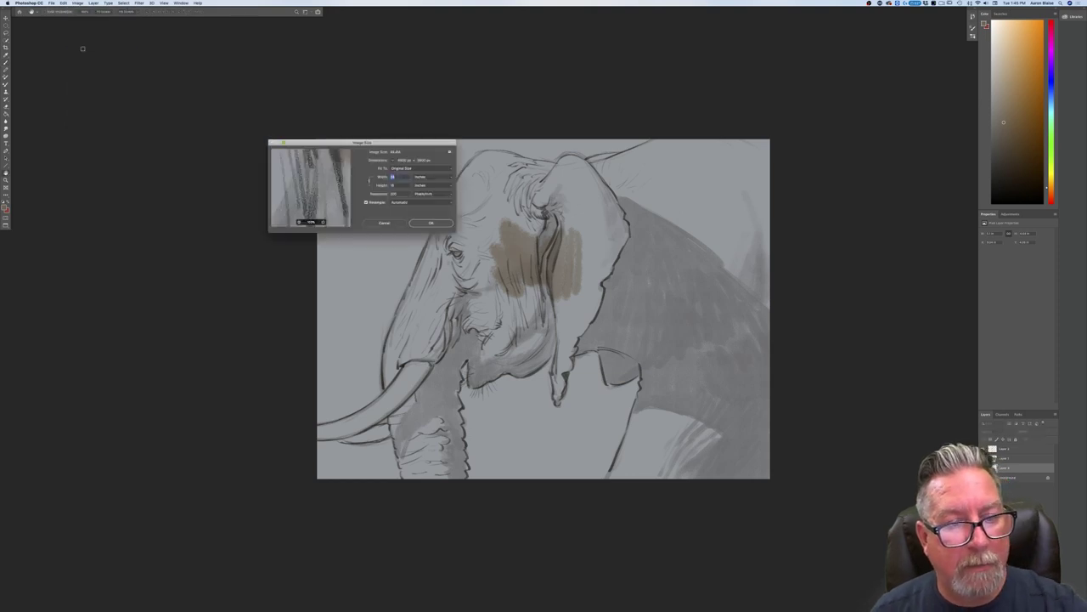
type("18")
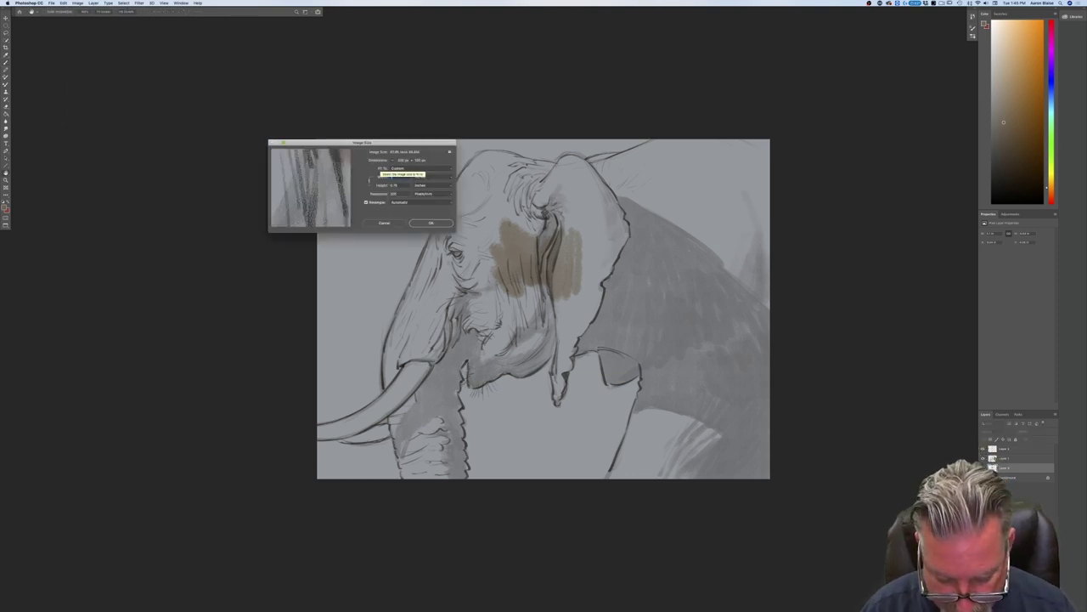
left_click(421, 222)
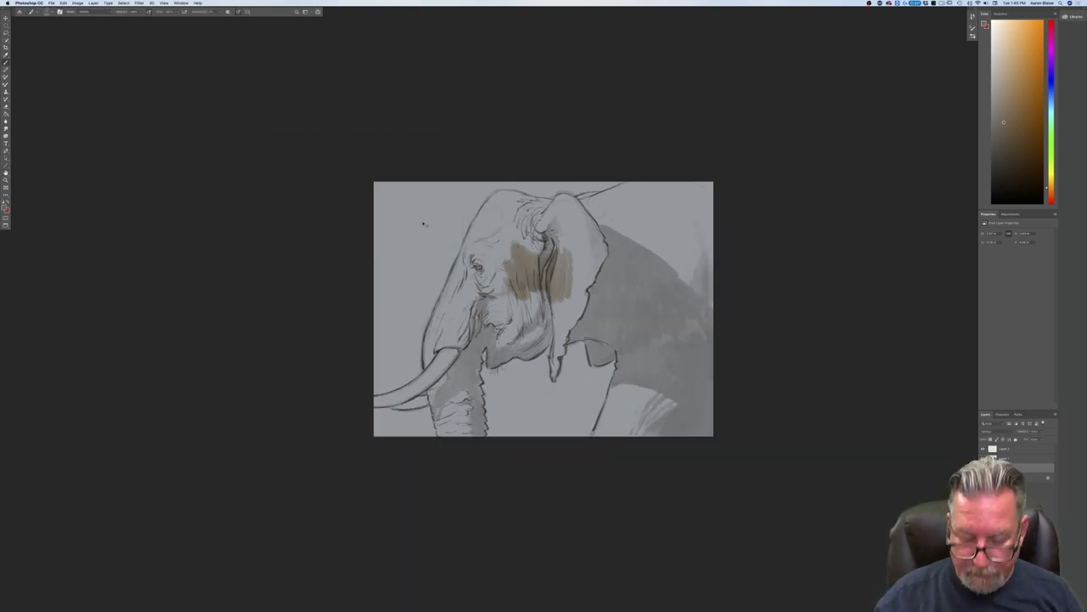
key("super+0")
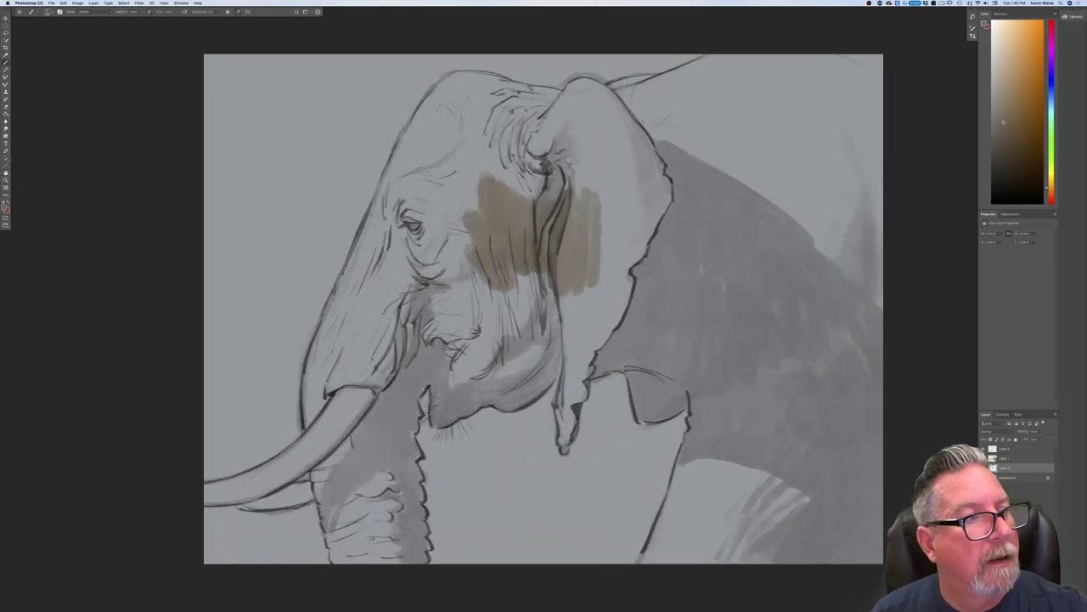
Step: With a larger speckled brush from the textured set, block in grey-brown over the cheek, ear, body and upper head
left_click(48, 12)
left_click(43, 190)
left_click(487, 287)
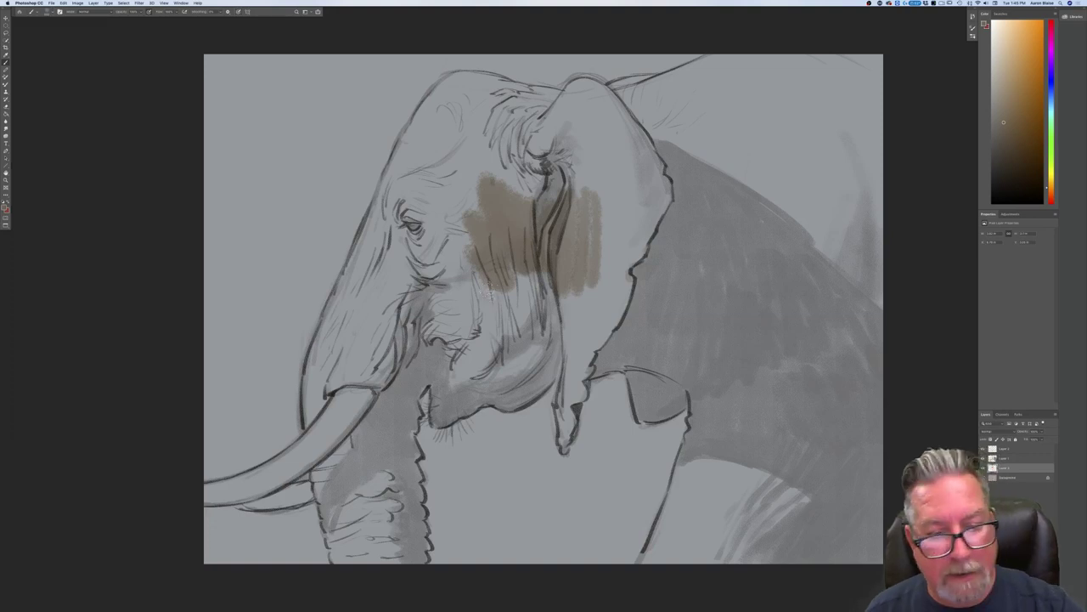
mouse_move(486, 297)
left_mouse_down()
mouse_move(478, 270)
mouse_move(484, 318)
mouse_move(458, 271)
mouse_move(463, 302)
mouse_move(459, 157)
mouse_move(429, 217)
mouse_move(473, 157)
mouse_move(519, 200)
mouse_move(578, 208)
mouse_move(667, 193)
mouse_move(679, 246)
mouse_move(624, 244)
mouse_move(539, 315)
mouse_move(472, 297)
mouse_move(497, 327)
mouse_move(641, 243)
mouse_move(748, 209)
mouse_move(769, 136)
mouse_move(642, 158)
mouse_move(752, 110)
mouse_move(601, 167)
left_mouse_up()
key("super+minus")
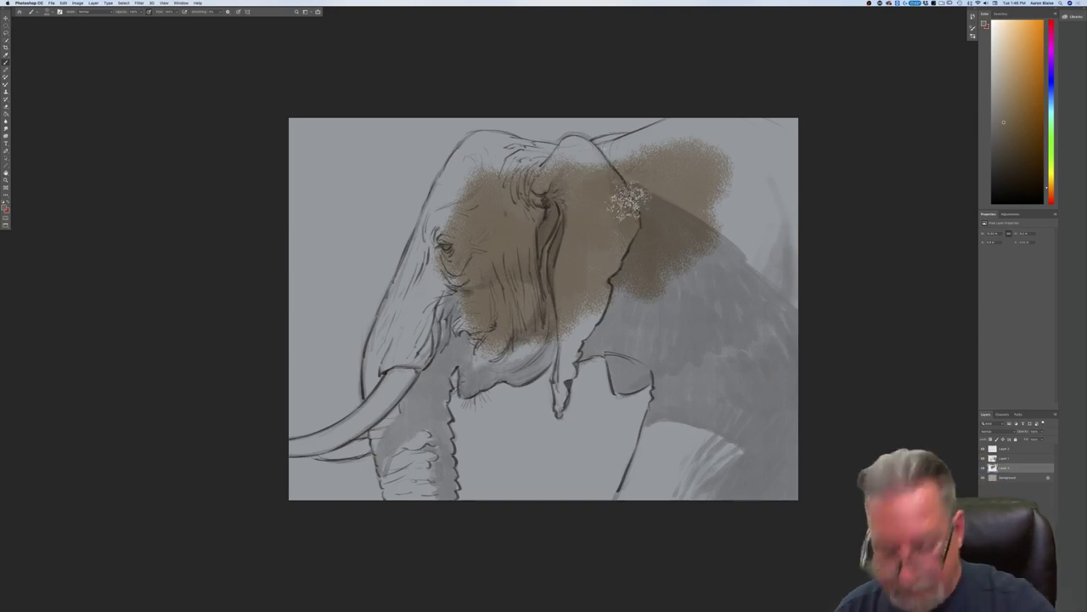
mouse_move(671, 134)
left_mouse_down()
mouse_move(622, 154)
mouse_move(670, 130)
mouse_move(699, 127)
mouse_move(713, 146)
mouse_move(741, 117)
mouse_move(778, 170)
mouse_move(783, 110)
mouse_move(768, 158)
mouse_move(697, 200)
mouse_move(777, 153)
mouse_move(771, 318)
mouse_move(748, 346)
mouse_move(648, 274)
mouse_move(693, 293)
mouse_move(644, 323)
mouse_move(605, 321)
mouse_move(577, 293)
mouse_move(588, 323)
mouse_move(661, 311)
mouse_move(681, 442)
mouse_move(692, 361)
mouse_move(723, 423)
mouse_move(768, 414)
mouse_move(798, 347)
mouse_move(800, 470)
mouse_move(739, 388)
mouse_move(704, 485)
mouse_move(650, 522)
mouse_move(660, 416)
mouse_move(647, 460)
mouse_move(666, 416)
mouse_move(640, 487)
mouse_move(667, 378)
left_mouse_up()
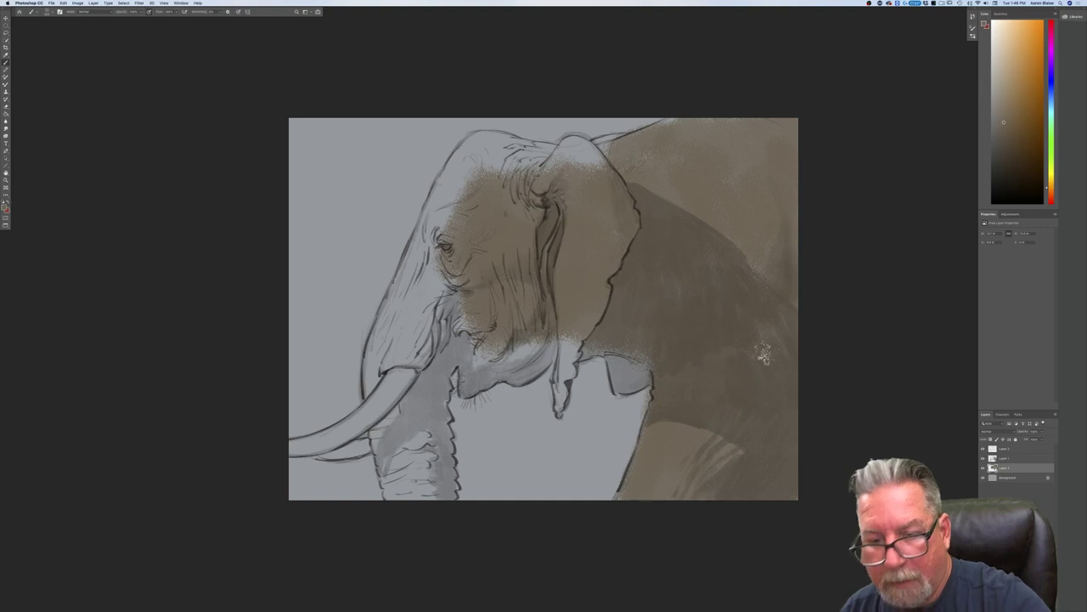
mouse_move(505, 166)
left_mouse_down()
mouse_move(463, 185)
mouse_move(442, 234)
left_mouse_up()
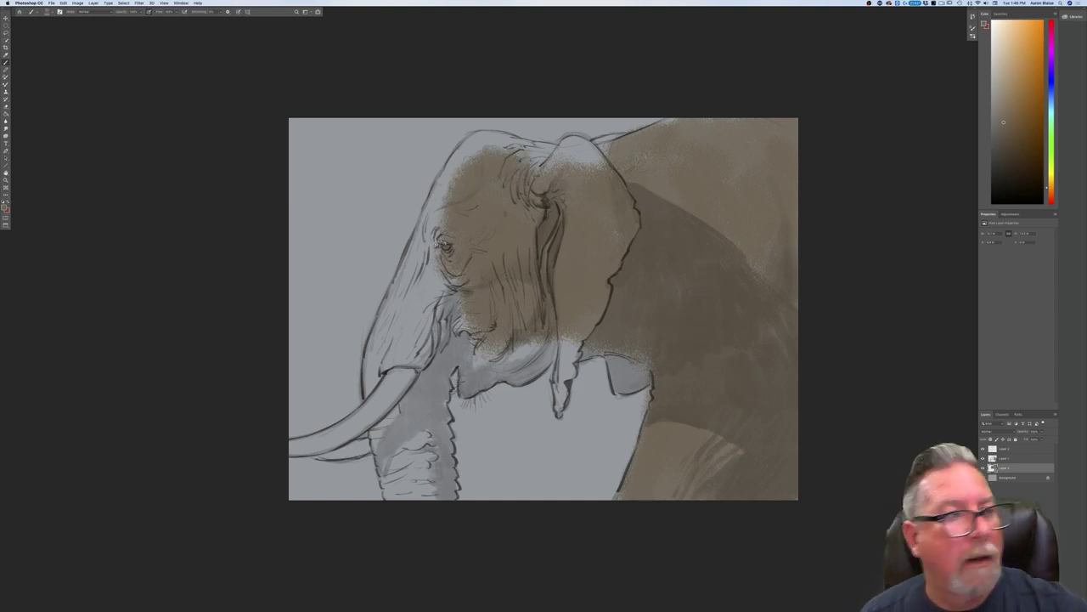
Step: With another textured brush, extend the grey-brown over the upper trunk, jaw, ear tip, ear top and back
left_click(50, 12)
left_click(110, 191)
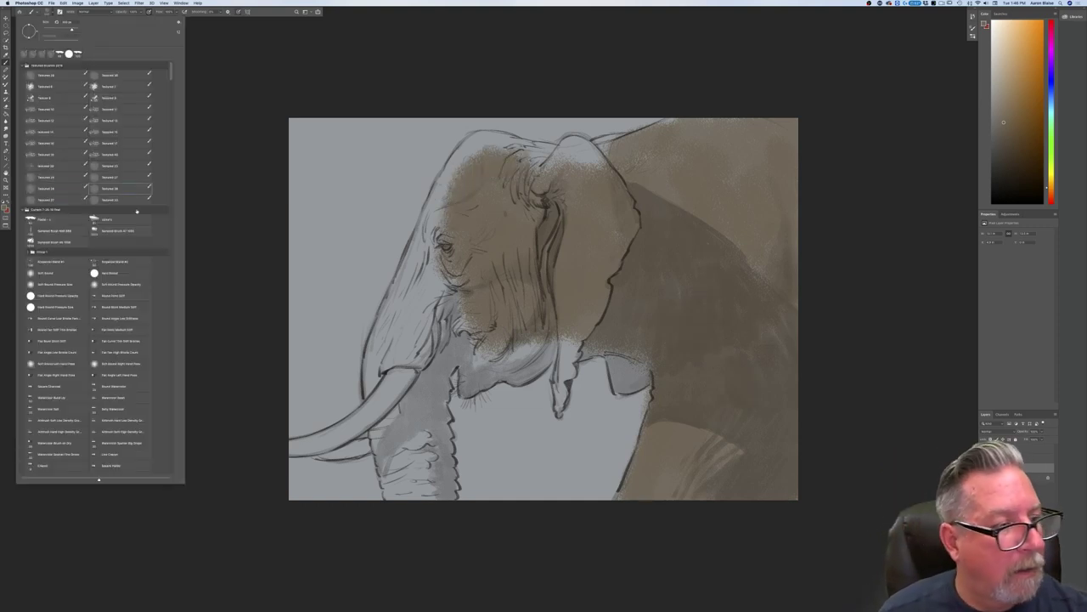
left_click_drag(440, 307, 435, 290)
mouse_move(416, 332)
left_mouse_down()
mouse_move(403, 281)
mouse_move(467, 336)
mouse_move(535, 357)
mouse_move(526, 348)
mouse_move(520, 368)
mouse_move(556, 315)
mouse_move(567, 316)
mouse_move(561, 414)
left_mouse_up()
left_click_drag(584, 350, 624, 373)
mouse_move(594, 166)
left_mouse_down()
mouse_move(559, 158)
mouse_move(598, 146)
mouse_move(577, 136)
mouse_move(552, 170)
mouse_move(658, 122)
left_mouse_up()
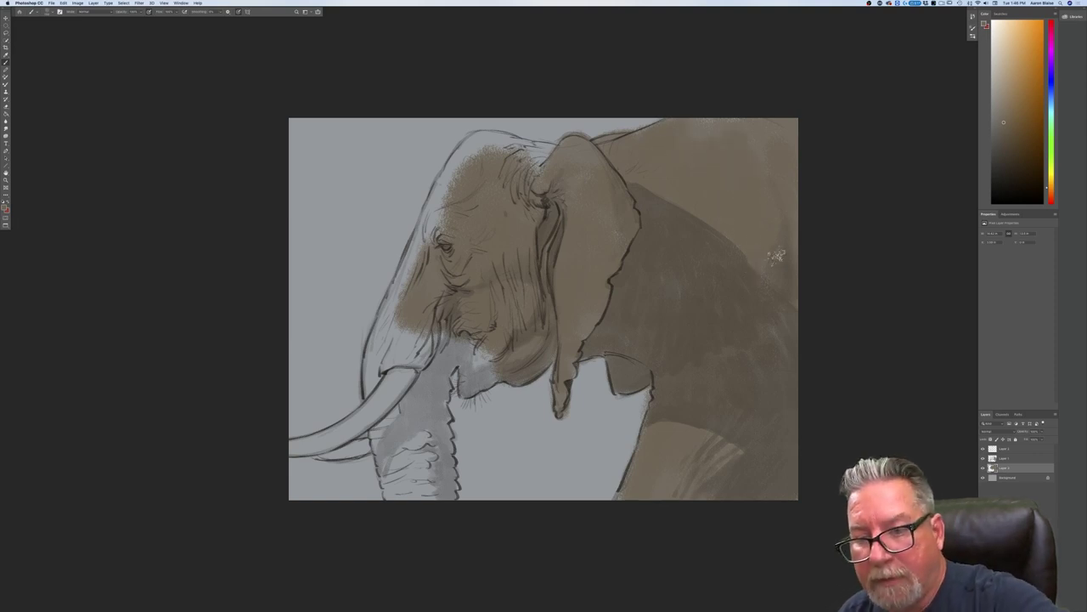
Step: Fill the crown and forehead up to the outline, and the lower jaw behind the trunk, with grey-brown
mouse_move(540, 194)
left_mouse_down()
mouse_move(532, 162)
mouse_move(556, 160)
mouse_move(491, 137)
mouse_move(438, 192)
mouse_move(436, 174)
mouse_move(480, 153)
left_mouse_up()
mouse_move(450, 197)
left_mouse_down()
mouse_move(429, 243)
mouse_move(424, 217)
left_mouse_up()
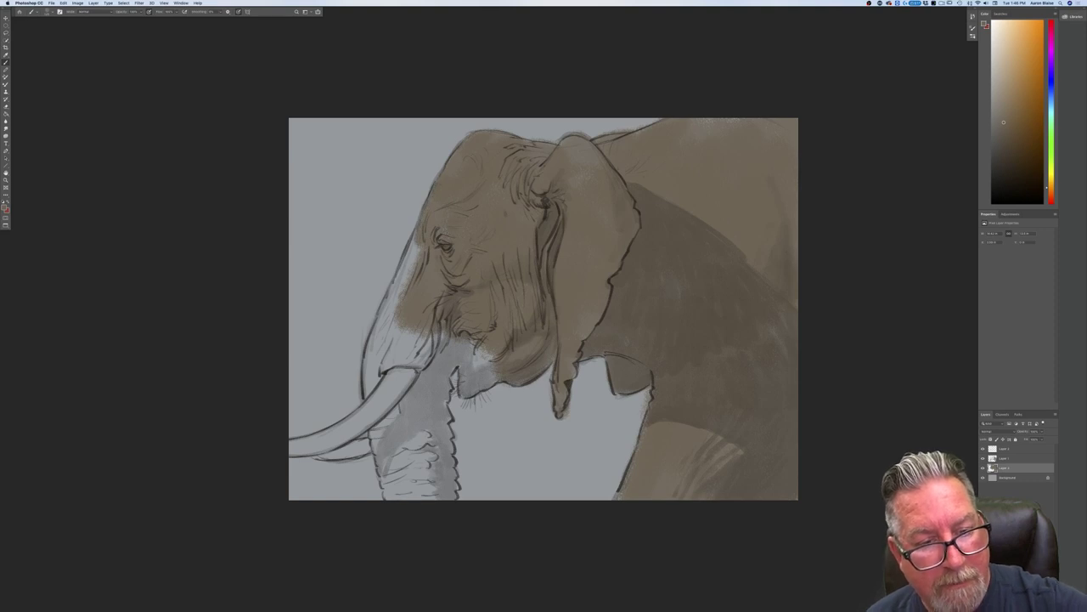
mouse_move(484, 350)
left_mouse_down()
mouse_move(474, 375)
mouse_move(493, 384)
mouse_move(465, 390)
mouse_move(469, 336)
left_mouse_up()
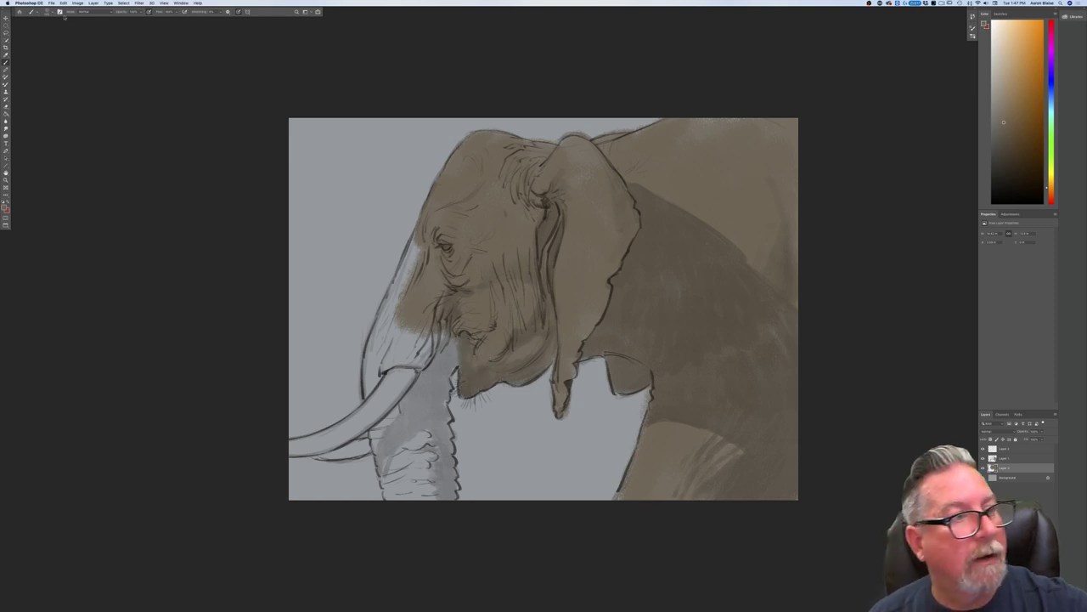
Step: Switch back to the speckled textured brush and fill the trunk to its outlines, including around the tusk base, with grey-brown
left_click(34, 12)
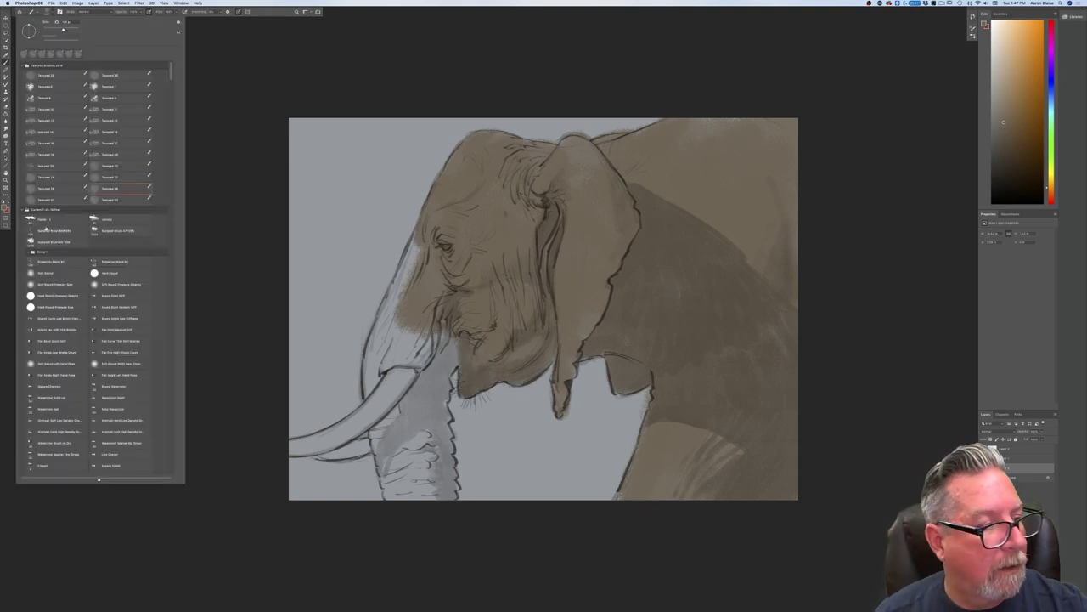
left_click(46, 189)
mouse_move(441, 336)
left_mouse_down()
mouse_move(429, 379)
mouse_move(453, 359)
mouse_move(440, 406)
mouse_move(449, 496)
mouse_move(425, 442)
mouse_move(389, 500)
left_mouse_up()
mouse_move(423, 431)
left_mouse_down()
mouse_move(424, 336)
mouse_move(408, 374)
mouse_move(392, 332)
mouse_move(386, 356)
left_mouse_up()
mouse_move(407, 285)
left_mouse_down()
mouse_move(416, 246)
mouse_move(381, 328)
mouse_move(401, 297)
left_mouse_up()
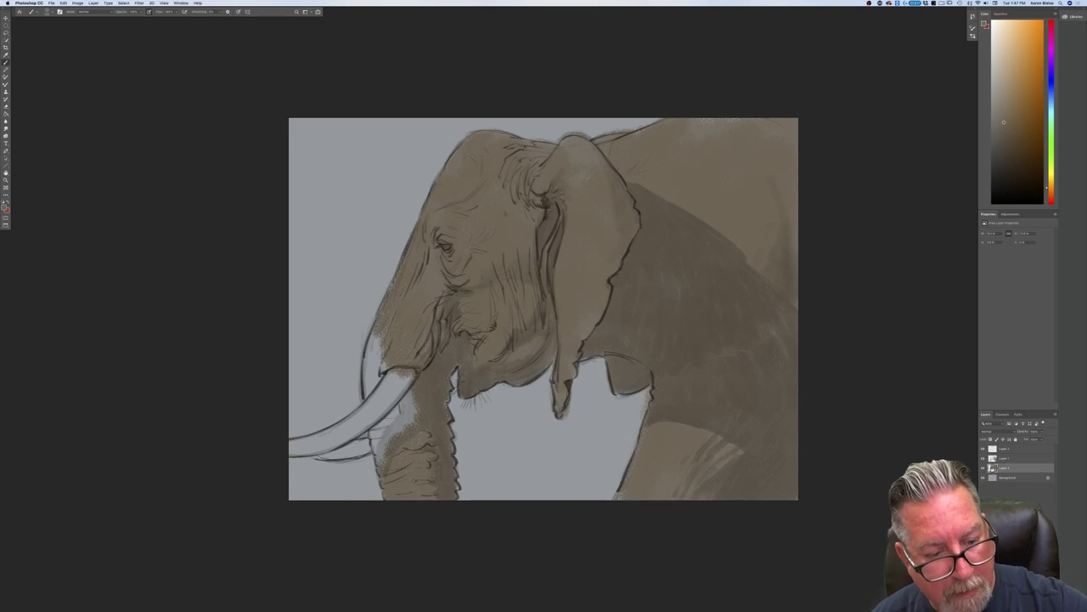
mouse_move(414, 377)
left_mouse_down()
mouse_move(408, 425)
mouse_move(393, 390)
mouse_move(382, 441)
mouse_move(377, 429)
left_mouse_up()
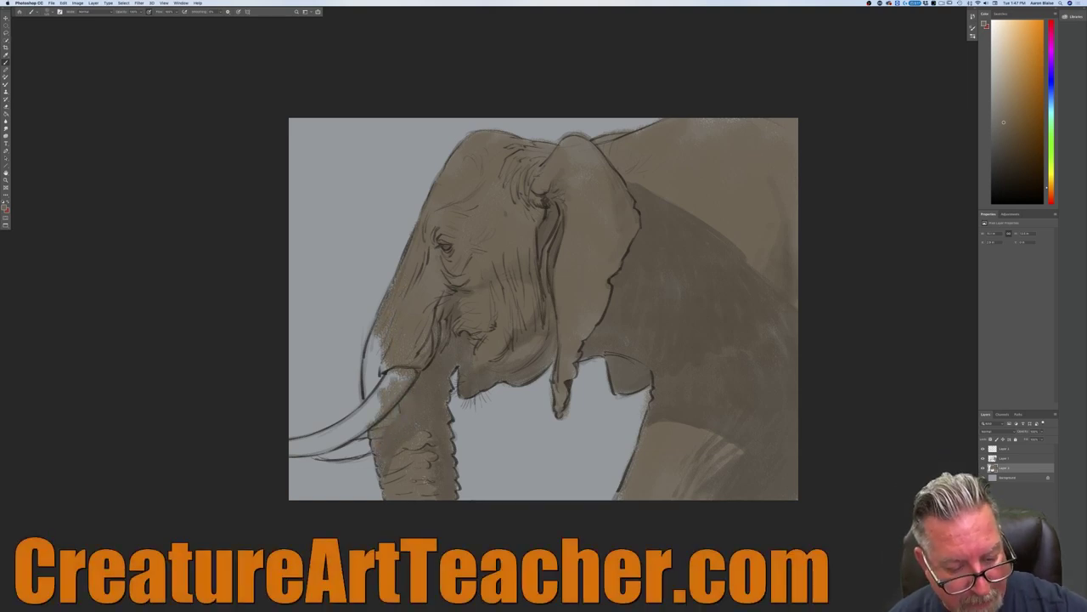
left_click_drag(386, 373, 373, 352)
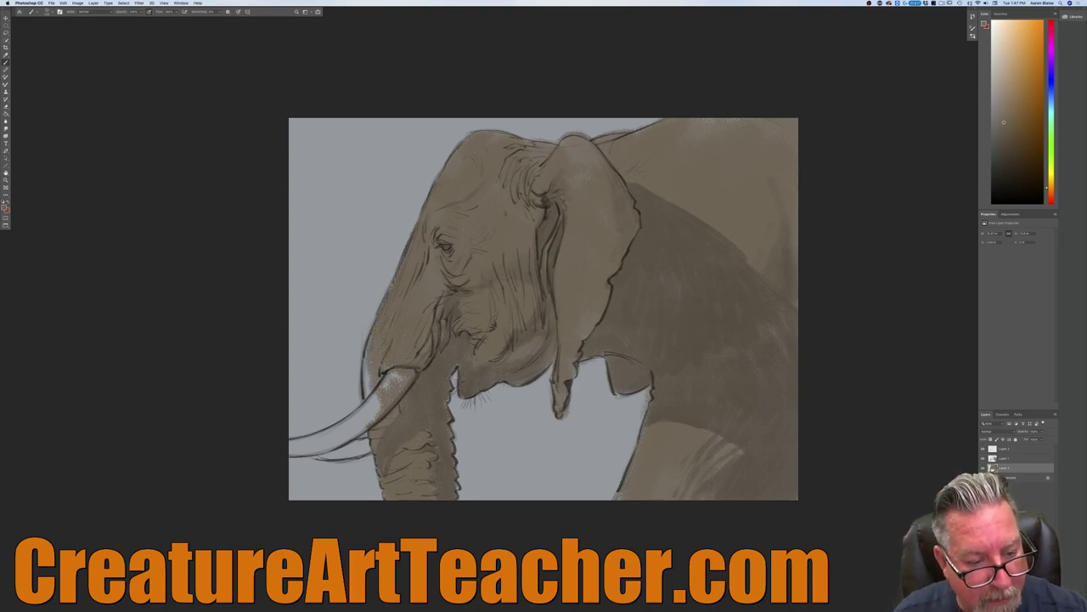
left_click_drag(371, 390, 366, 369)
left_click_drag(370, 396, 373, 406)
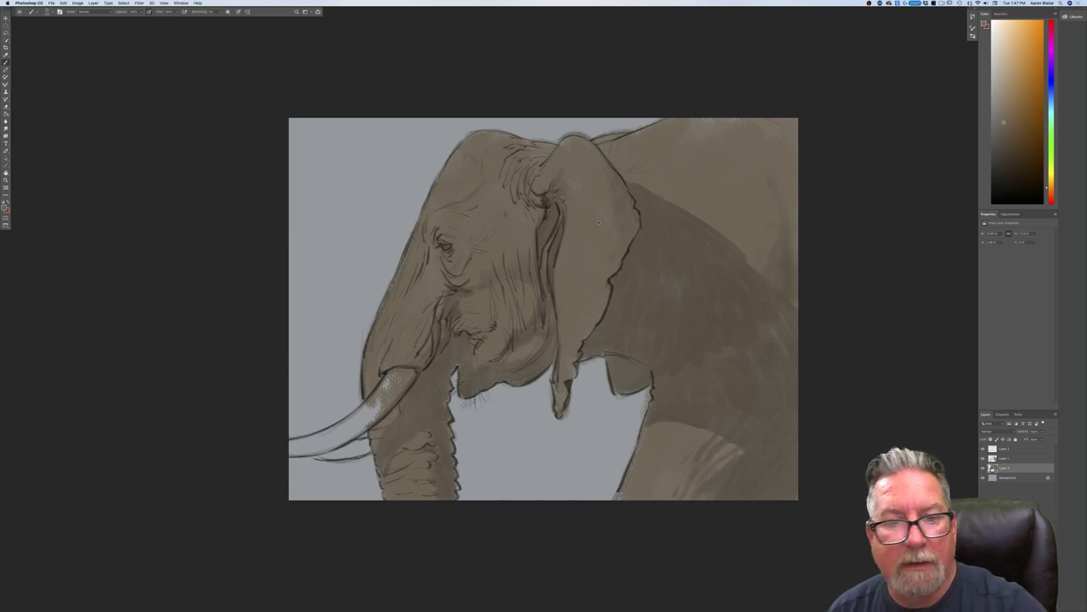
Step: Set the foreground colour to a lighter, warmer orange-brown for highlights on the head
right_click(590, 286)
key("Return")
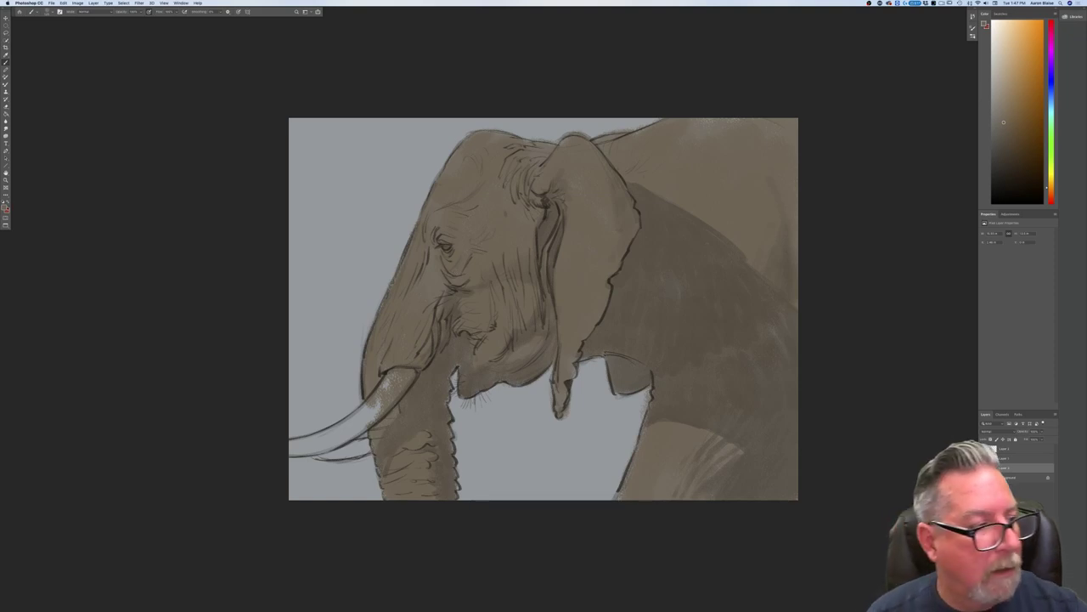
left_click(5, 206)
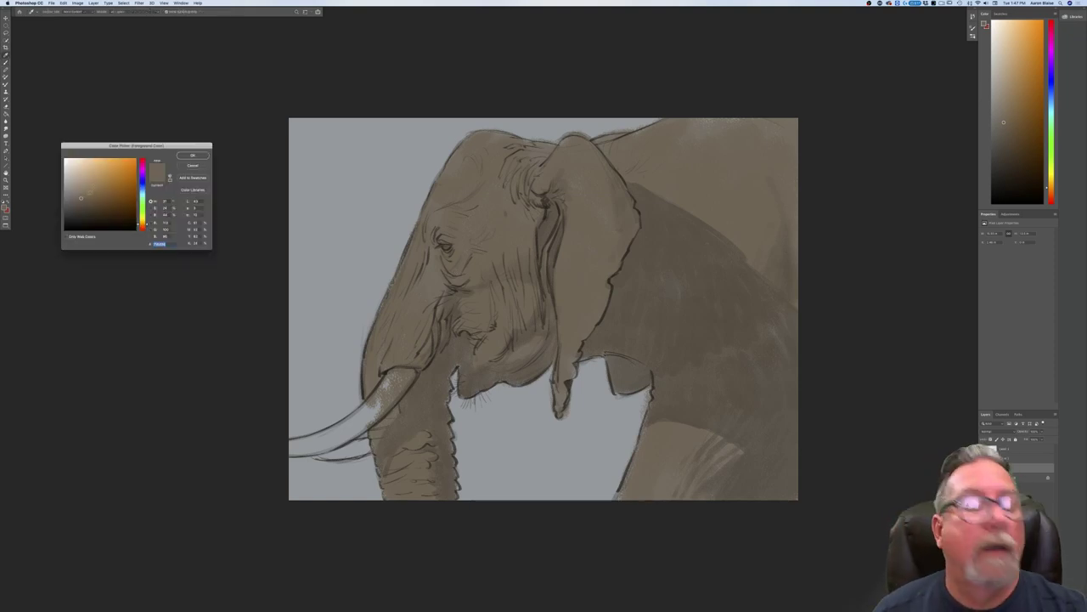
left_click(142, 225)
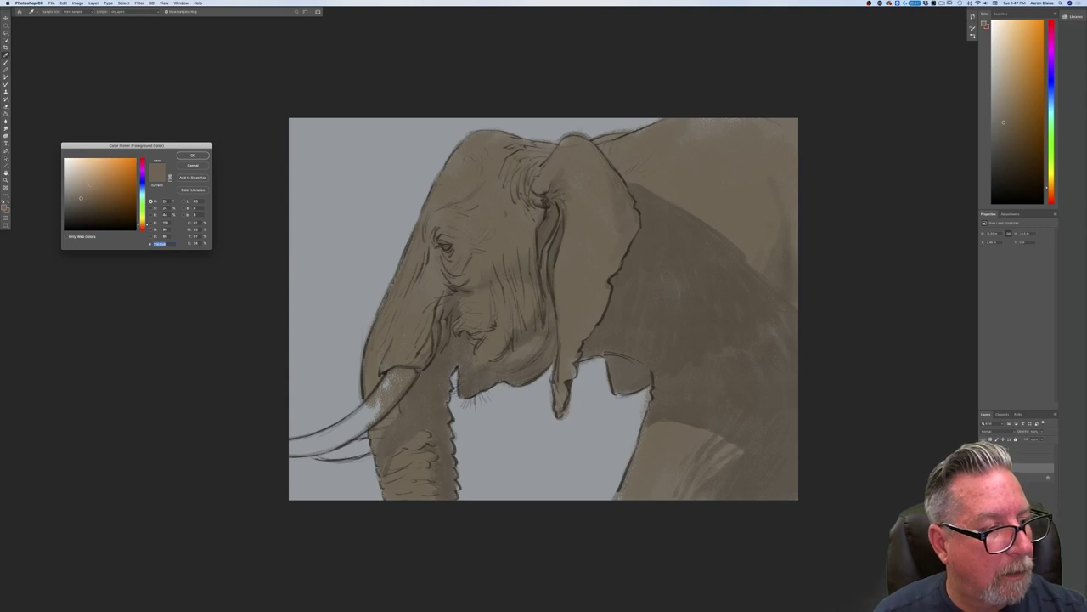
left_click(193, 155)
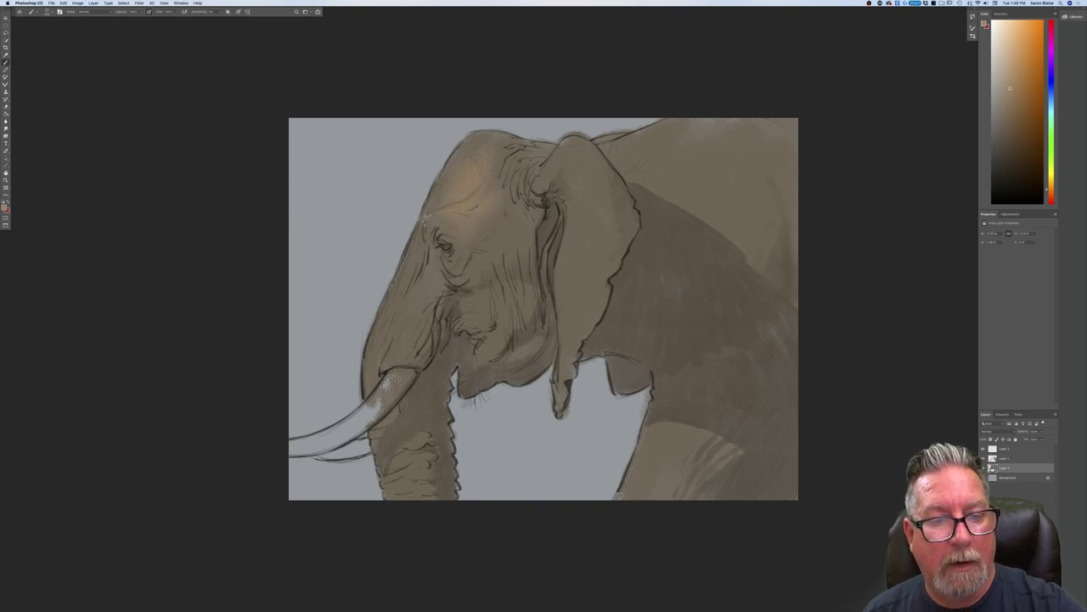
Step: Hide the painted elephant layers and add an empty layer, with a textured sketching brush chosen
key("super+shift+e")
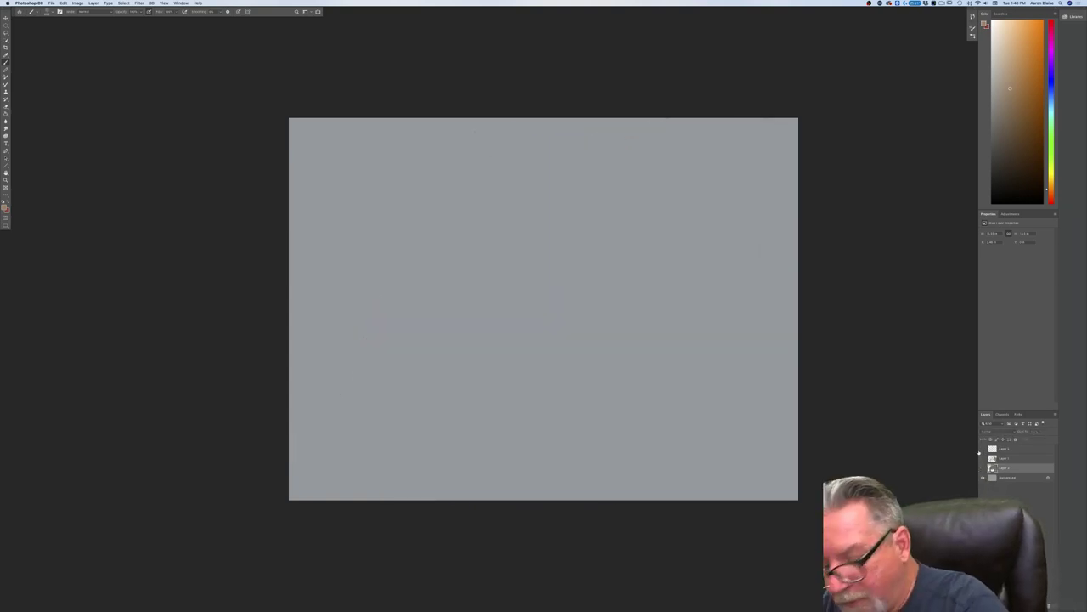
left_click(47, 13)
left_click(40, 217)
left_click(456, 292)
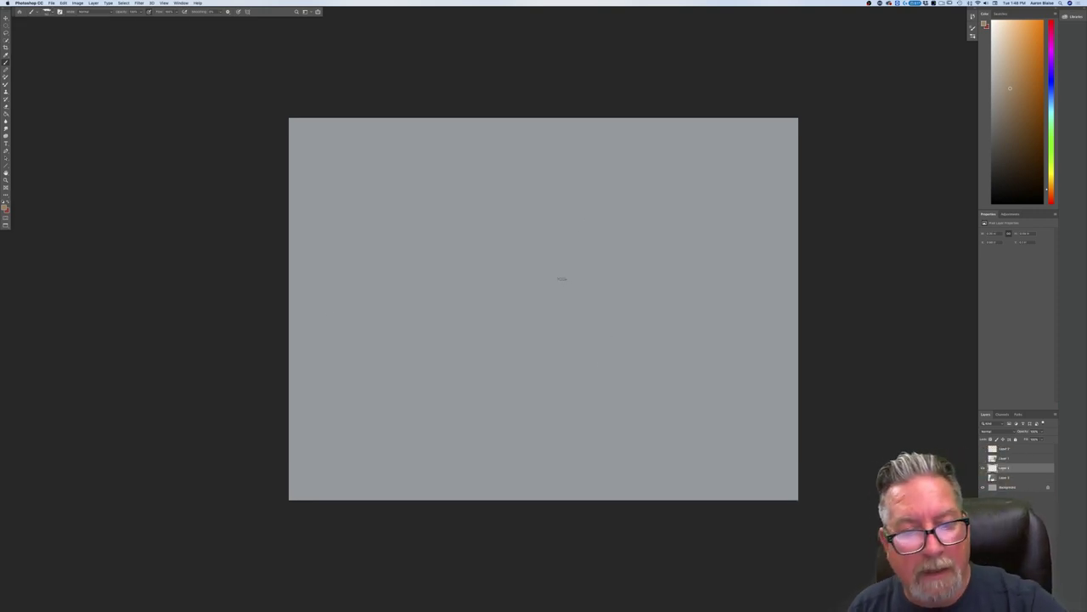
Step: Make a short diagonal test stroke on the blank canvas and set the foreground color to near-black
left_click_drag(582, 255, 491, 191)
left_click(5, 207)
left_click(88, 223)
left_click(183, 152)
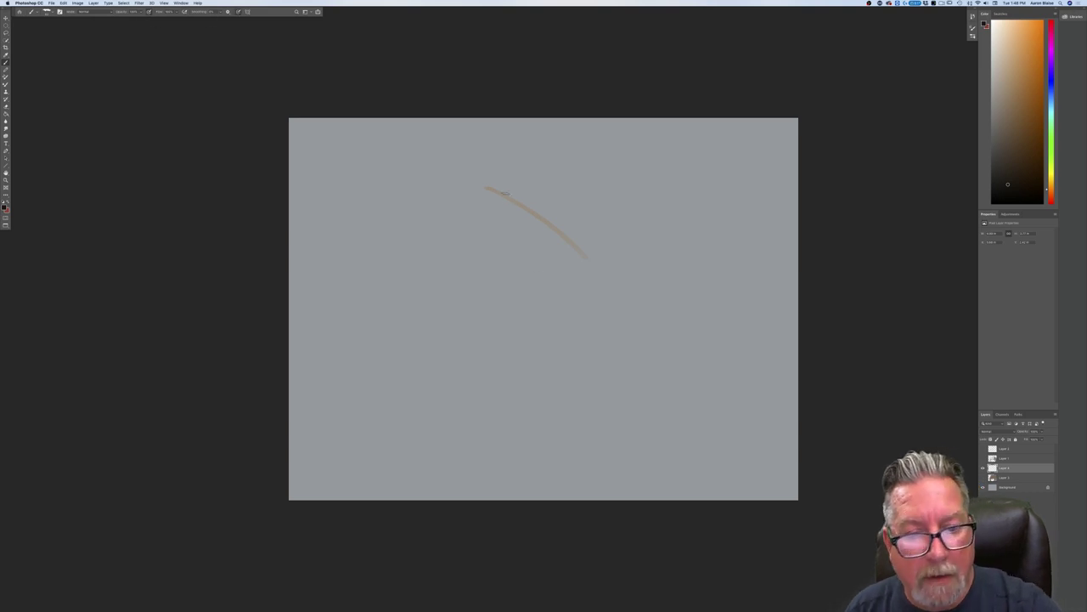
Step: Block in an elephant head facing right with straight strokes for the crown, sloping forehead, back of the head and start of the trunk
left_click_drag(459, 181, 589, 261)
mouse_move(453, 198)
left_mouse_down()
mouse_move(525, 180)
mouse_move(607, 292)
left_mouse_up()
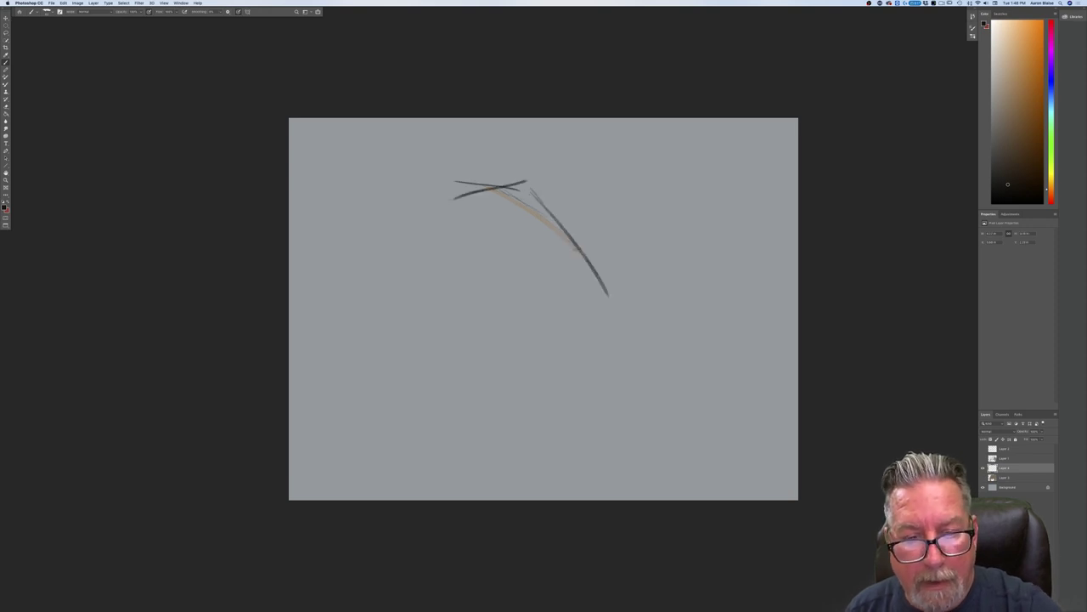
left_click_drag(532, 190, 635, 364)
left_click_drag(450, 209, 465, 370)
left_click_drag(449, 228, 466, 371)
mouse_move(445, 199)
left_mouse_down()
mouse_move(526, 181)
mouse_move(601, 311)
left_mouse_up()
left_click_drag(527, 181, 645, 366)
left_click_drag(583, 255, 638, 456)
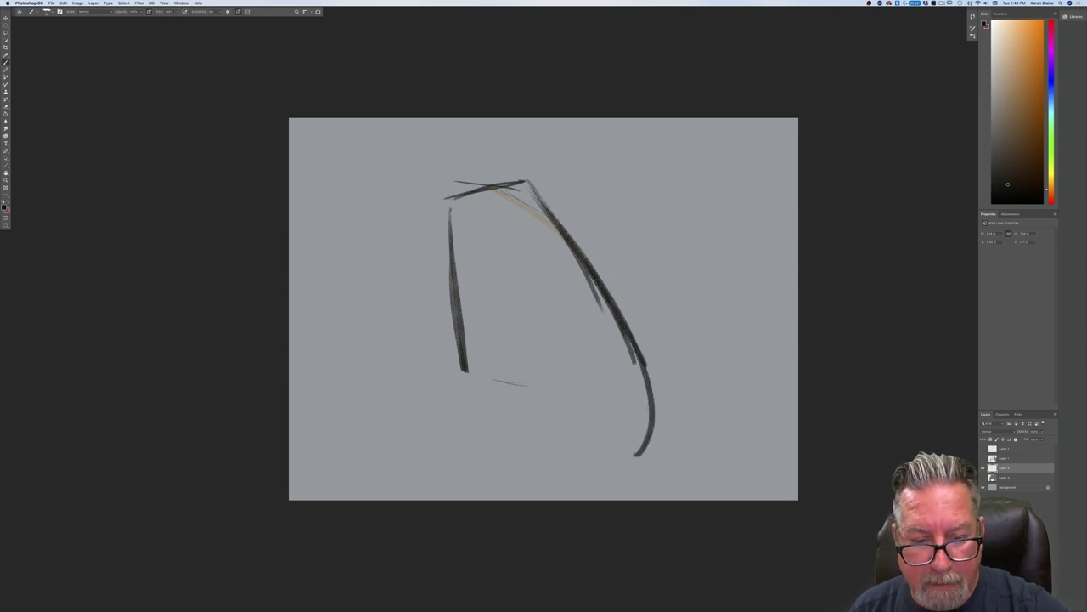
Step: Sketch the jaw line along the bottom of the head and darken the crown and forehead edges
left_click_drag(463, 379, 569, 392)
mouse_move(460, 225)
left_mouse_down()
mouse_move(468, 369)
mouse_move(449, 327)
mouse_move(460, 369)
mouse_move(571, 393)
left_mouse_up()
mouse_move(459, 374)
left_mouse_down()
mouse_move(574, 381)
mouse_move(584, 408)
mouse_move(463, 372)
left_mouse_up()
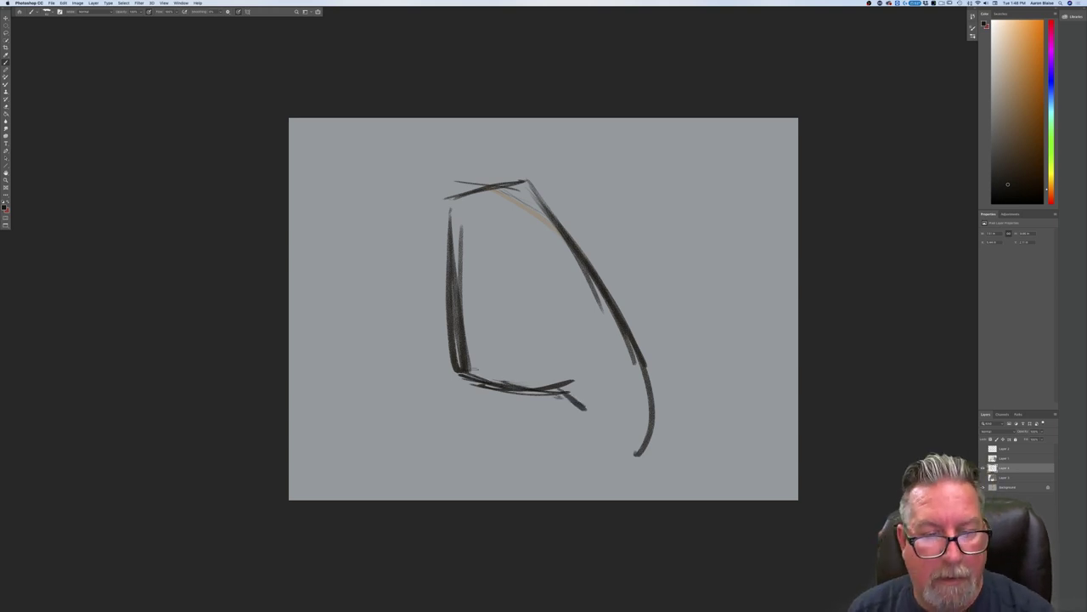
mouse_move(530, 181)
left_mouse_down()
mouse_move(650, 370)
mouse_move(447, 199)
mouse_move(530, 177)
left_mouse_up()
left_click_drag(530, 179, 665, 438)
Step: Draw the eye near the forehead line with its surrounding folds, the cheekbone curves and the temple hollow above it
mouse_move(561, 275)
left_mouse_down()
mouse_move(540, 307)
mouse_move(489, 286)
mouse_move(525, 308)
left_mouse_up()
left_click_drag(485, 265, 504, 268)
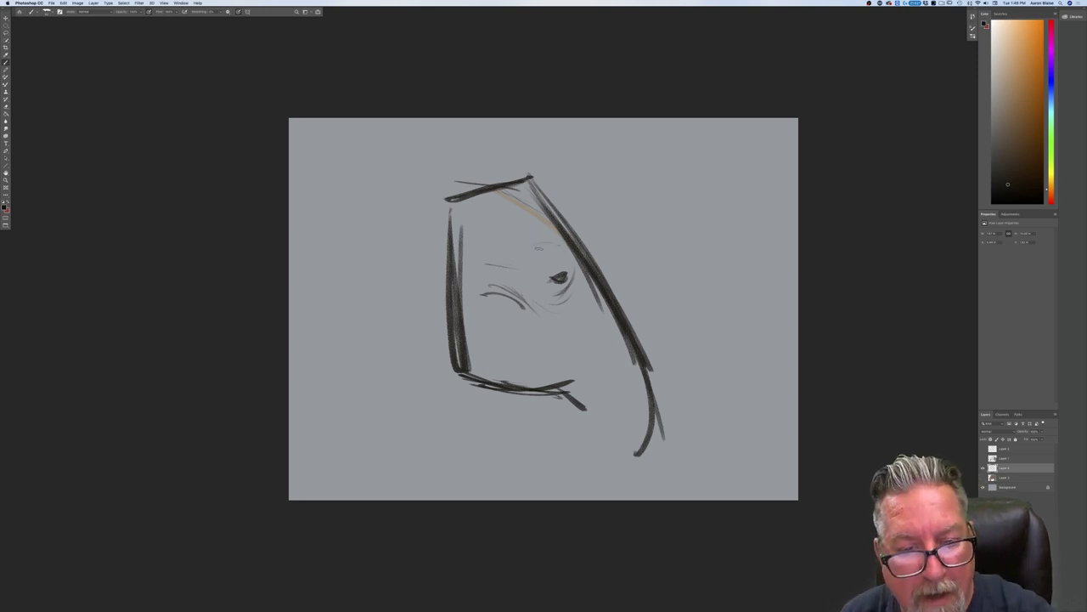
left_click_drag(534, 233, 512, 207)
left_click_drag(554, 236, 509, 208)
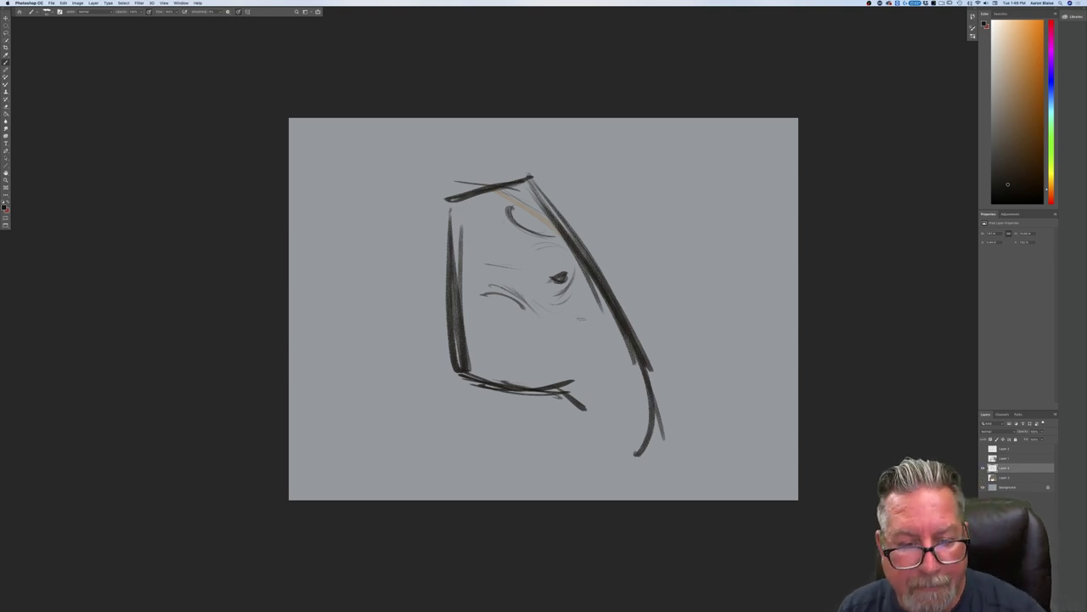
Step: Draw a curved guideline from the eye through the trunk base and build a long tusk sweeping right along it
left_click_drag(581, 333, 631, 398)
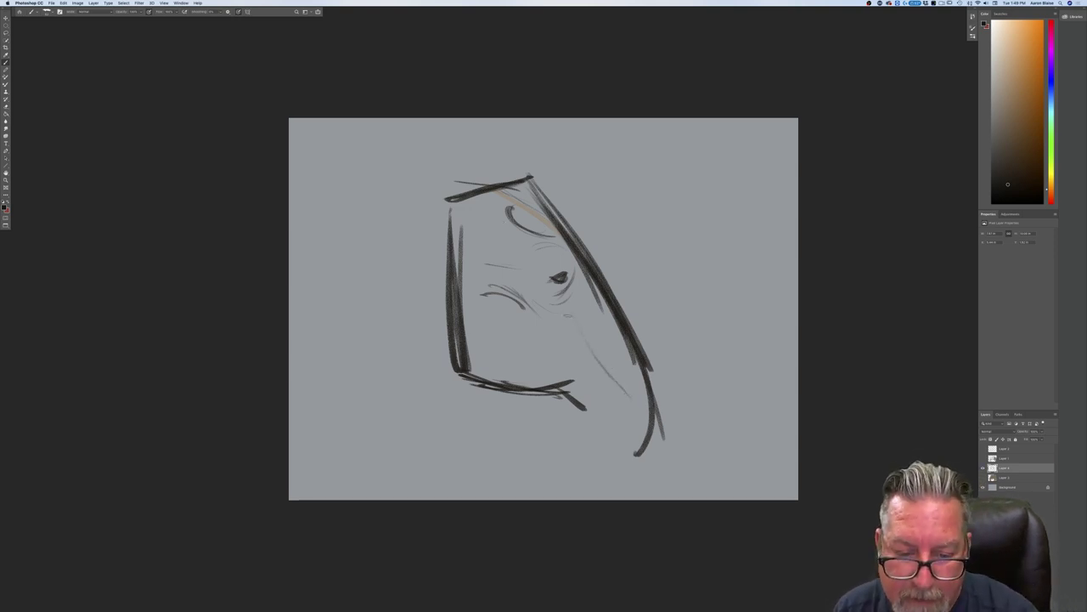
left_click_drag(568, 310, 597, 360)
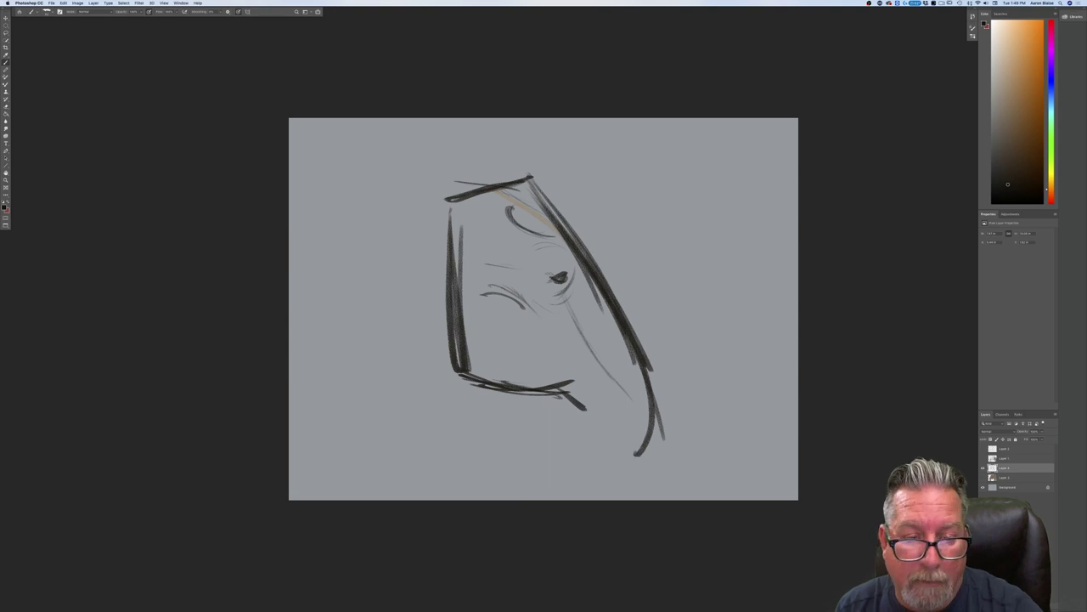
mouse_move(559, 298)
left_mouse_down()
mouse_move(596, 357)
mouse_move(650, 409)
mouse_move(769, 446)
left_mouse_up()
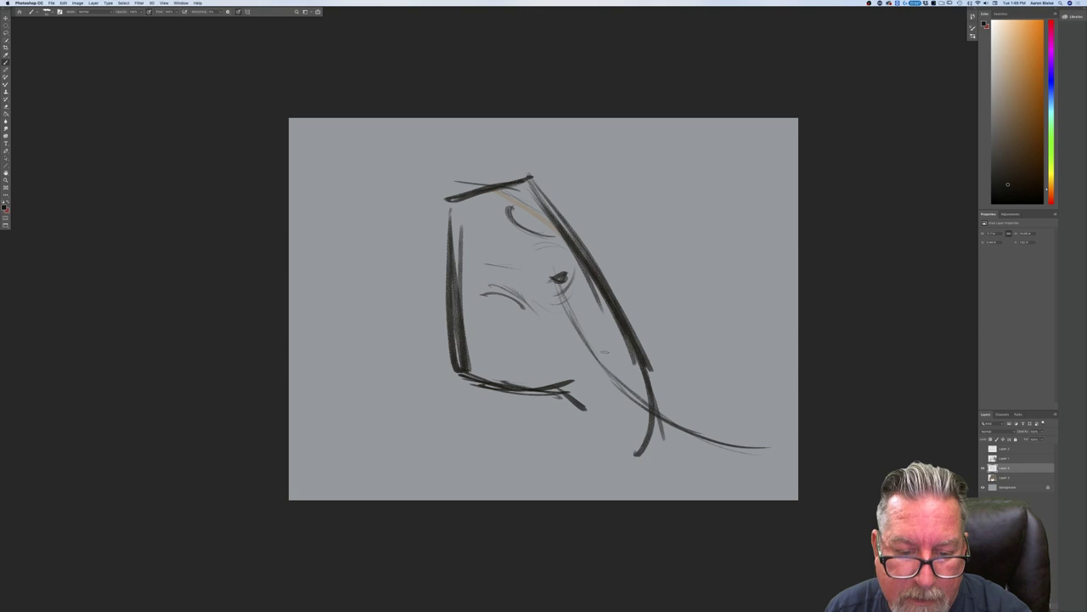
mouse_move(604, 333)
left_mouse_down()
mouse_move(640, 387)
mouse_move(574, 379)
mouse_move(767, 439)
mouse_move(727, 460)
mouse_move(756, 458)
left_mouse_up()
left_click_drag(608, 397, 663, 441)
left_click_drag(608, 403, 704, 451)
mouse_move(658, 406)
left_mouse_down()
mouse_move(719, 439)
mouse_move(787, 441)
left_mouse_up()
mouse_move(780, 449)
left_mouse_down()
mouse_move(746, 453)
mouse_move(637, 422)
left_mouse_up()
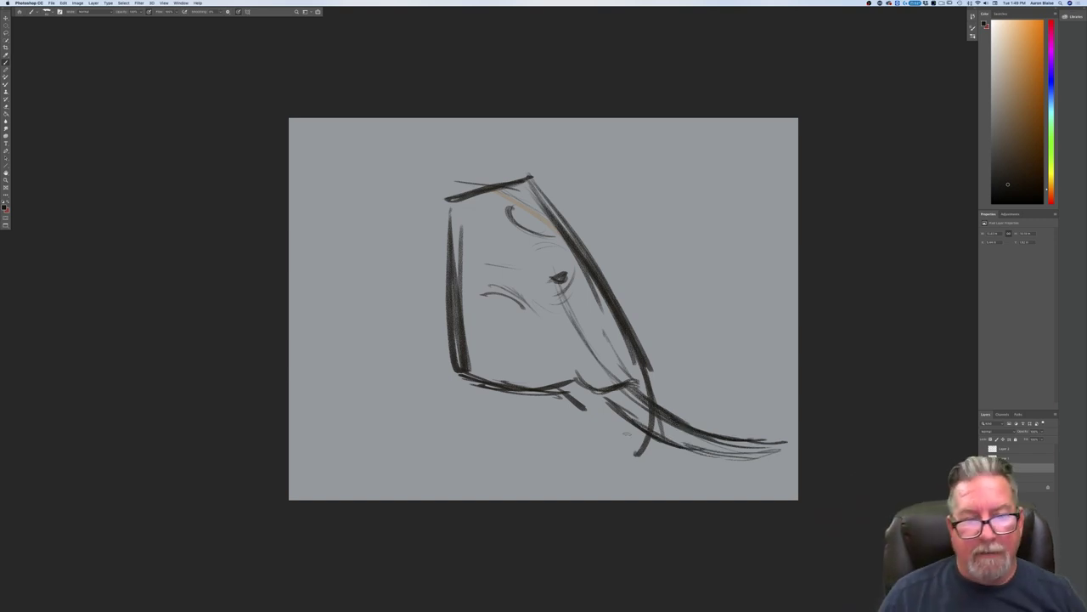
Step: Sketch the ear opening at the back of the head and outline the large angular ear behind it
mouse_move(442, 221)
left_mouse_down()
mouse_move(450, 253)
mouse_move(458, 223)
left_mouse_up()
mouse_move(450, 204)
left_mouse_down()
mouse_move(466, 217)
mouse_move(459, 249)
mouse_move(440, 240)
mouse_move(452, 292)
left_mouse_up()
mouse_move(444, 199)
left_mouse_down()
mouse_move(414, 178)
mouse_move(332, 196)
mouse_move(326, 267)
left_mouse_up()
left_click_drag(345, 198, 318, 275)
left_click_drag(322, 280, 371, 392)
mouse_move(316, 290)
left_mouse_down()
mouse_move(373, 418)
mouse_move(445, 457)
left_mouse_up()
Step: Outline and shade in the small dark shape hanging beneath the rear of the jaw
left_click_drag(463, 386, 452, 452)
left_click_drag(501, 391, 485, 443)
left_click_drag(465, 415, 487, 442)
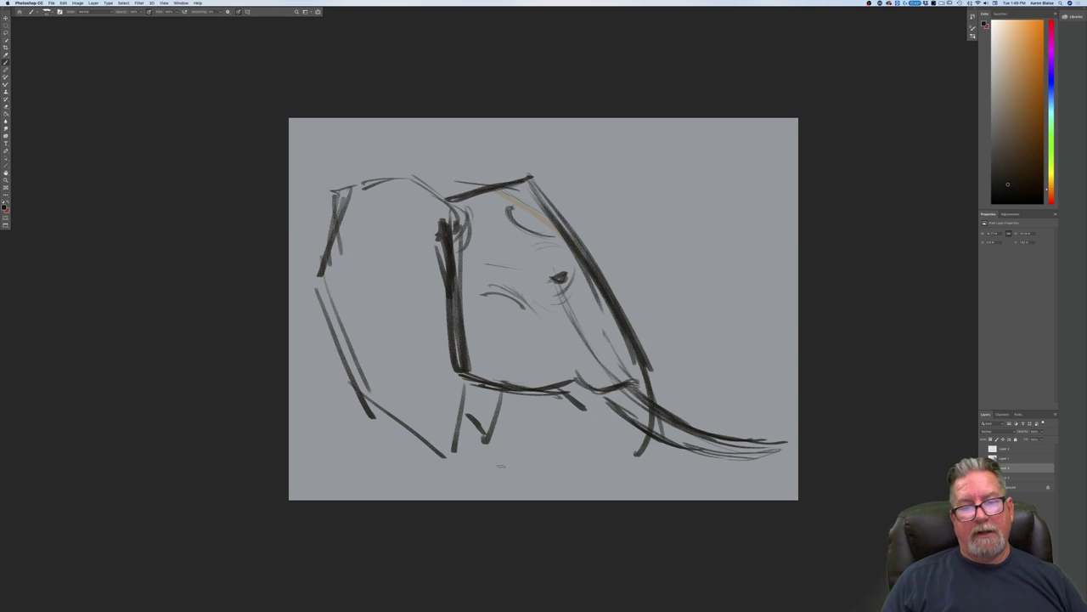
mouse_move(504, 406)
left_mouse_down()
mouse_move(482, 438)
mouse_move(491, 391)
mouse_move(456, 432)
left_mouse_up()
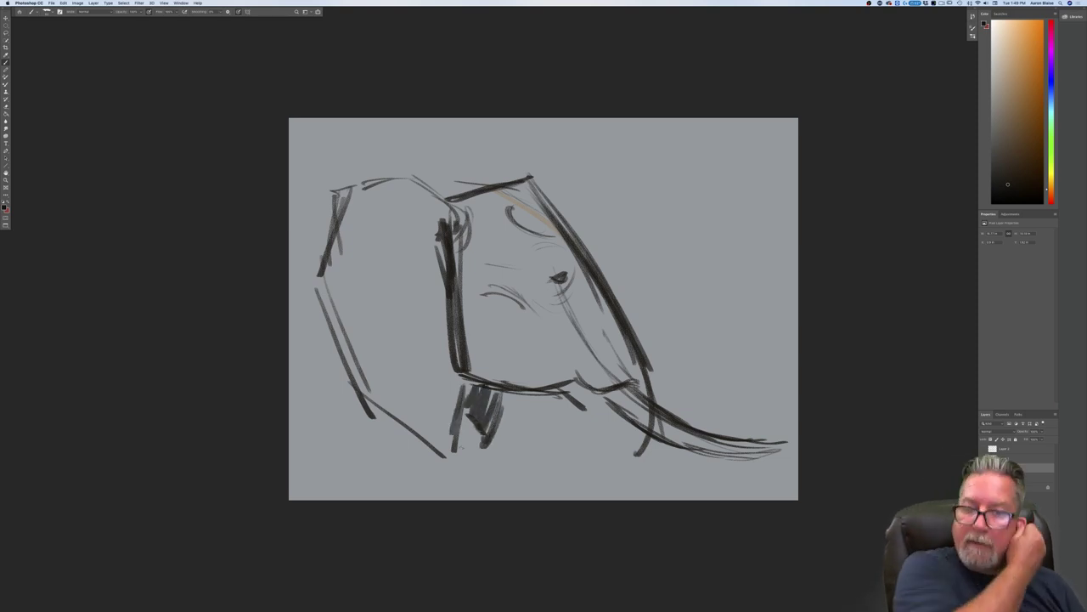
Step: Add folds beside the ear opening and reinforce the back of the head, jaw and front trunk line
left_click_drag(430, 234, 457, 352)
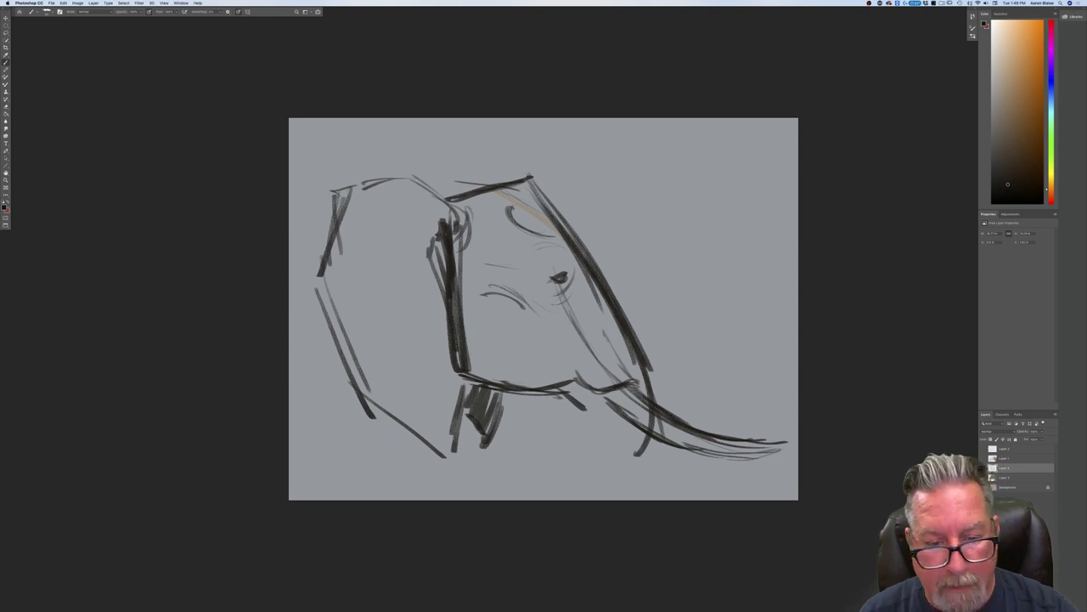
left_click_drag(550, 391, 520, 394)
left_click_drag(445, 300, 461, 343)
left_click_drag(608, 280, 647, 351)
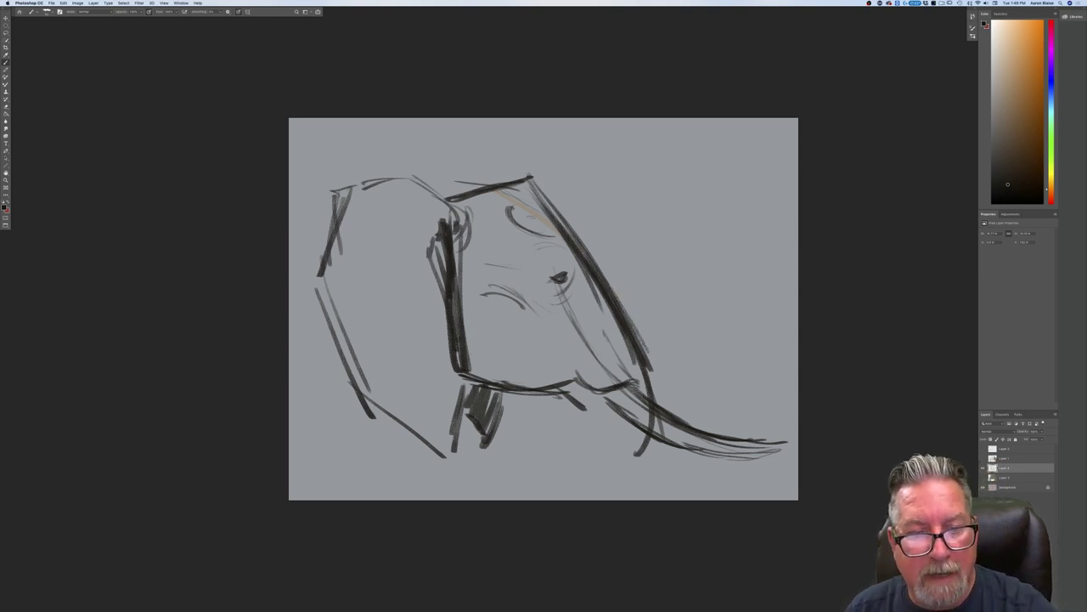
Step: Round the crown into the forehead with a heavy curve and erase the angular corner strokes
mouse_move(546, 212)
left_mouse_down()
mouse_move(469, 185)
mouse_move(448, 192)
mouse_move(451, 183)
left_mouse_up()
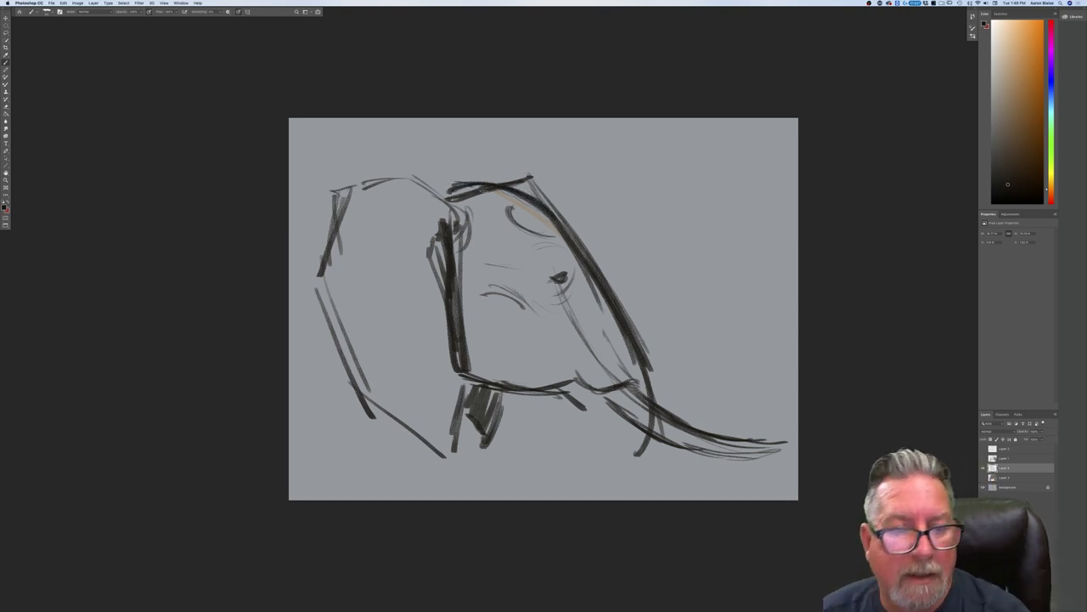
mouse_move(513, 168)
left_mouse_down()
mouse_move(500, 171)
mouse_move(533, 188)
left_mouse_up()
mouse_move(459, 199)
left_mouse_down()
mouse_move(496, 190)
mouse_move(456, 202)
left_mouse_up()
left_click_drag(557, 210, 616, 280)
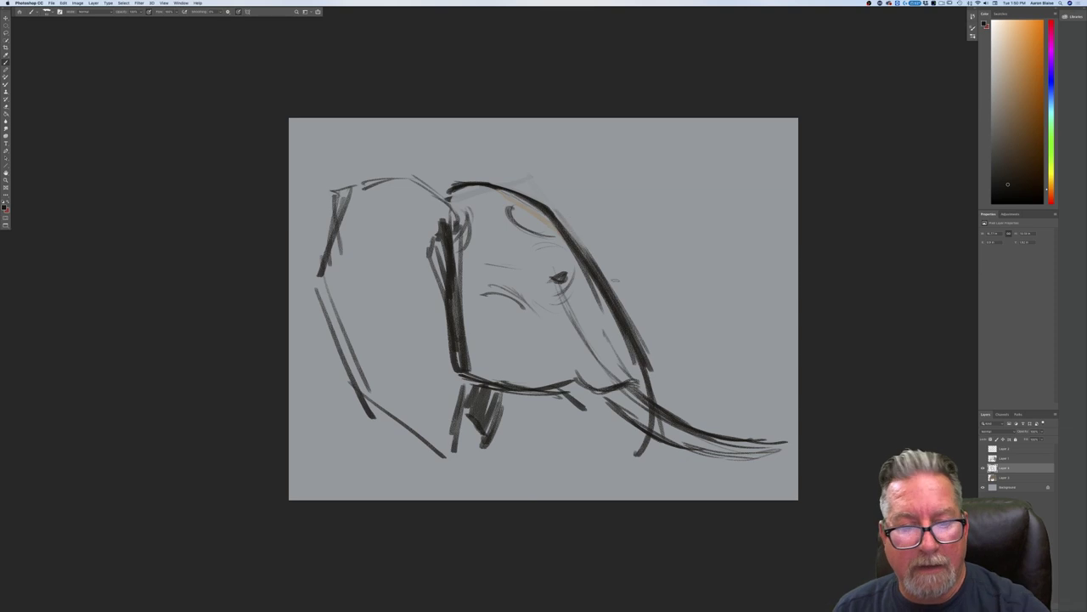
mouse_move(543, 202)
left_mouse_down()
mouse_move(481, 182)
mouse_move(539, 202)
left_mouse_up()
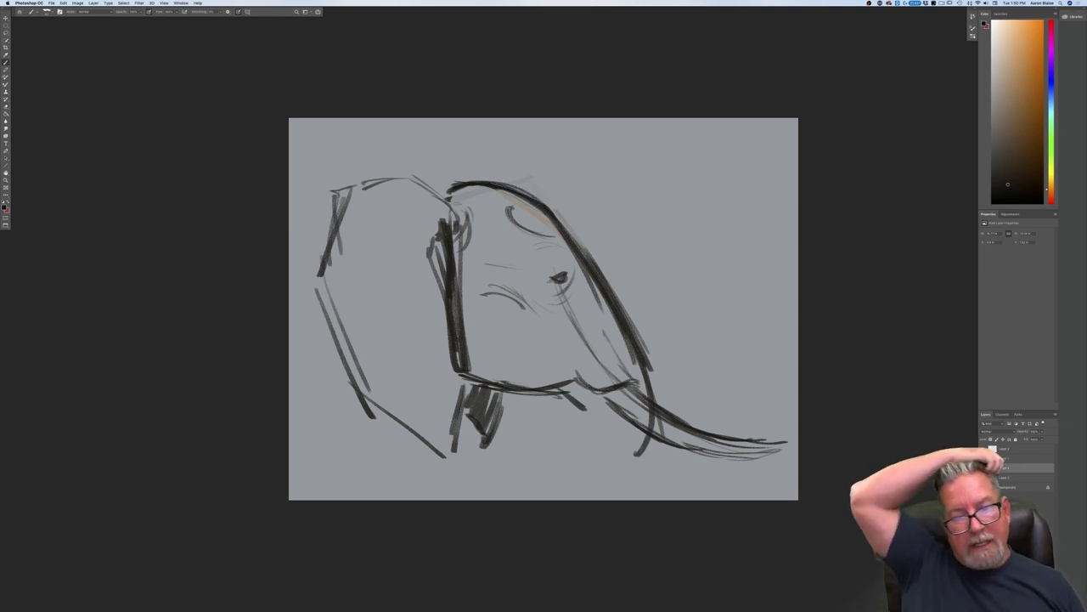
Step: Strengthen the brow and cheekbone lines and extend them down to the tusk base
mouse_move(477, 282)
left_mouse_down()
mouse_move(508, 287)
mouse_move(541, 247)
left_mouse_up()
mouse_move(476, 253)
left_mouse_down()
mouse_move(496, 256)
mouse_move(551, 338)
left_mouse_up()
left_click_drag(526, 298, 544, 313)
mouse_move(491, 288)
left_mouse_down()
mouse_move(544, 310)
mouse_move(567, 357)
left_mouse_up()
left_click_drag(549, 317, 583, 377)
left_click_drag(601, 320, 617, 363)
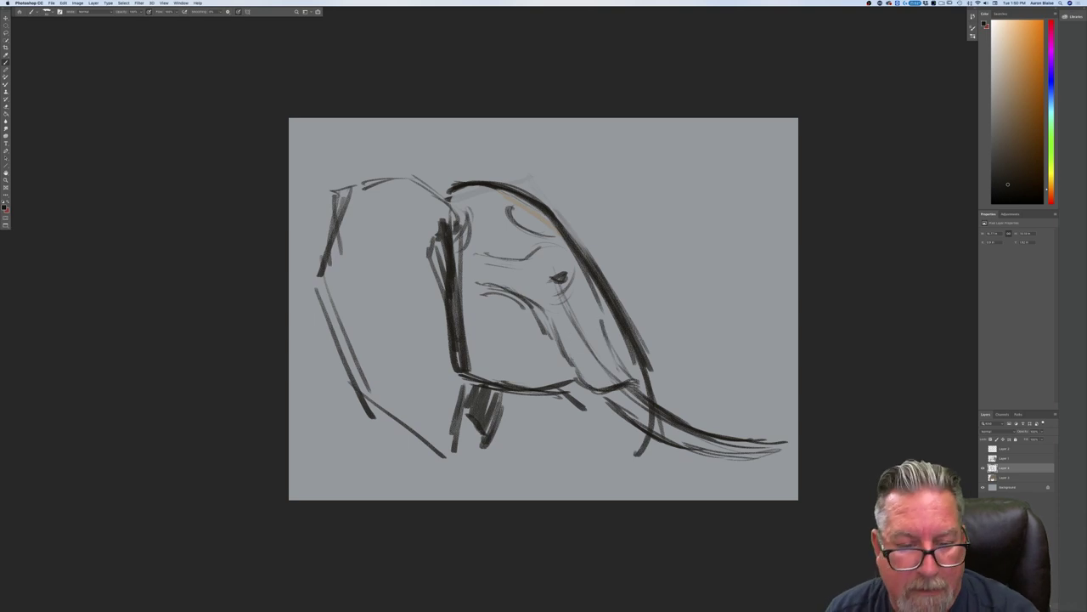
Step: Draw a round cheek mass with jaw shading and the mouth fold, and thicken the lower lip with chin hairs
mouse_move(496, 294)
left_mouse_down()
mouse_move(467, 301)
mouse_move(508, 338)
mouse_move(501, 362)
left_mouse_up()
mouse_move(514, 315)
left_mouse_down()
mouse_move(489, 351)
mouse_move(520, 361)
mouse_move(537, 354)
mouse_move(548, 371)
left_mouse_up()
left_click_drag(473, 369, 499, 383)
left_click_drag(496, 365, 593, 417)
mouse_move(554, 395)
left_mouse_down()
mouse_move(586, 415)
mouse_move(532, 389)
mouse_move(586, 415)
mouse_move(593, 403)
left_mouse_up()
left_click_drag(557, 396, 583, 413)
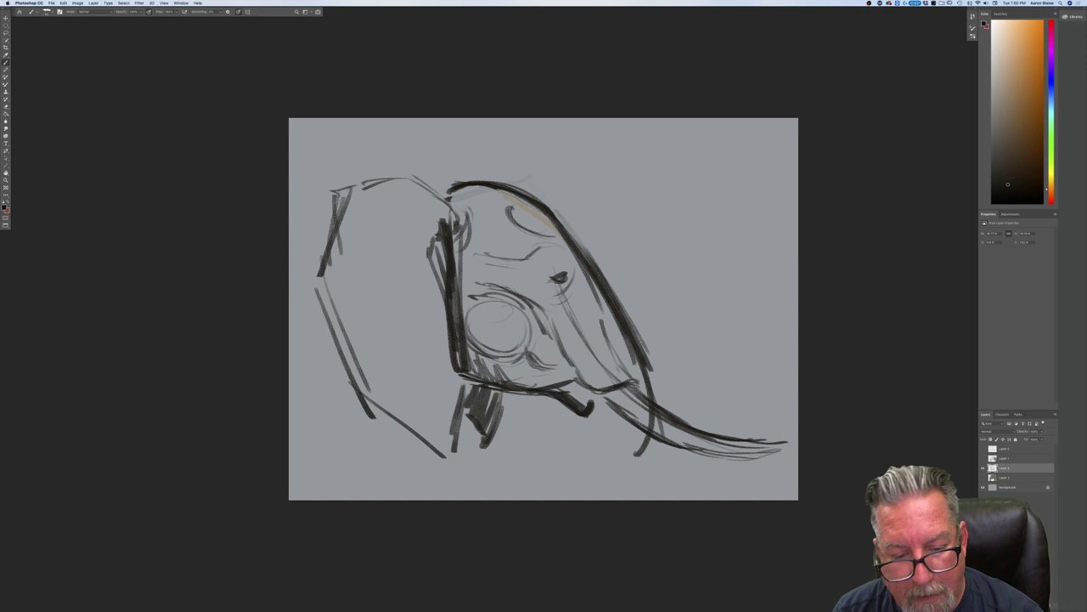
left_click_drag(582, 416, 587, 429)
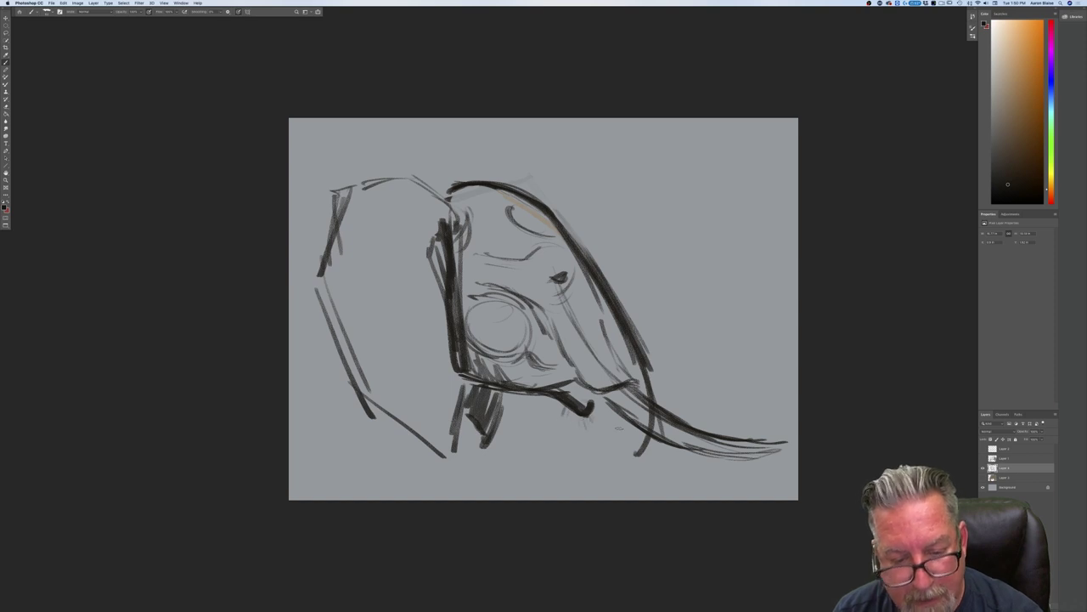
Step: Draw the upper trunk's front and rear edges downward past the tusk, blending the front edge into the forehead line
left_click_drag(651, 367, 643, 479)
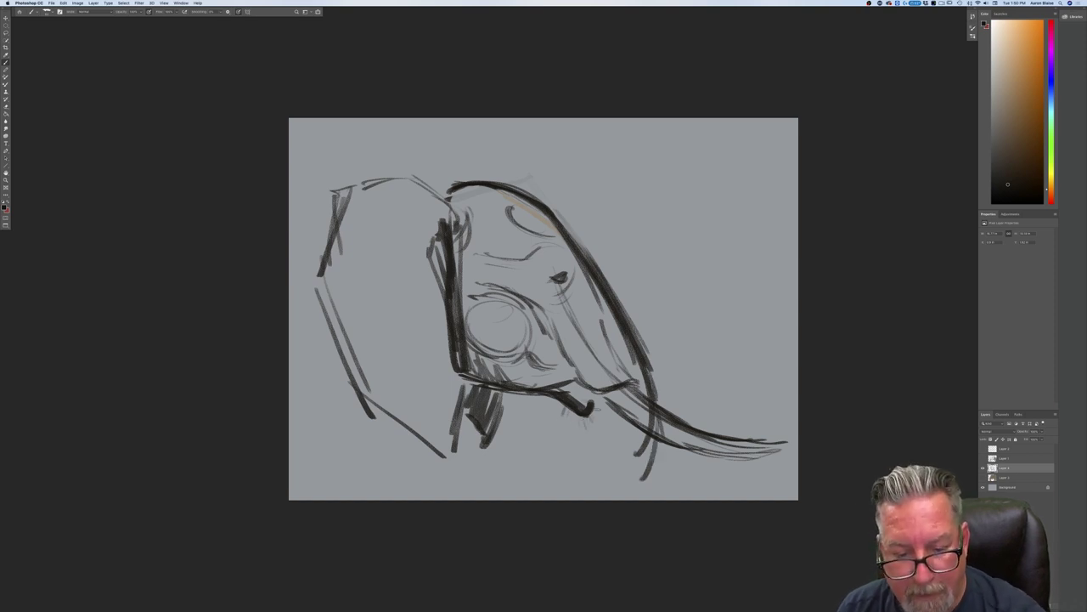
left_click_drag(595, 399, 598, 481)
left_click_drag(649, 366, 659, 399)
mouse_move(645, 347)
left_mouse_down()
mouse_move(659, 400)
mouse_move(641, 491)
left_mouse_up()
left_click_drag(626, 316, 647, 360)
left_click_drag(661, 412, 649, 493)
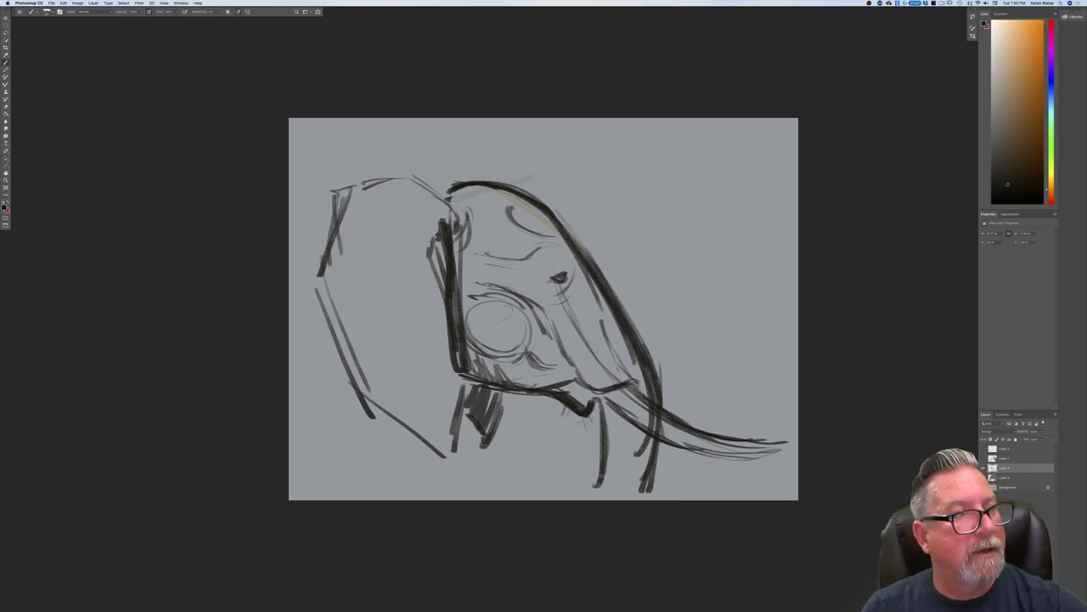
Step: Scale the head sketch down with Free Transform and place it in the canvas's upper right area
left_click(63, 3)
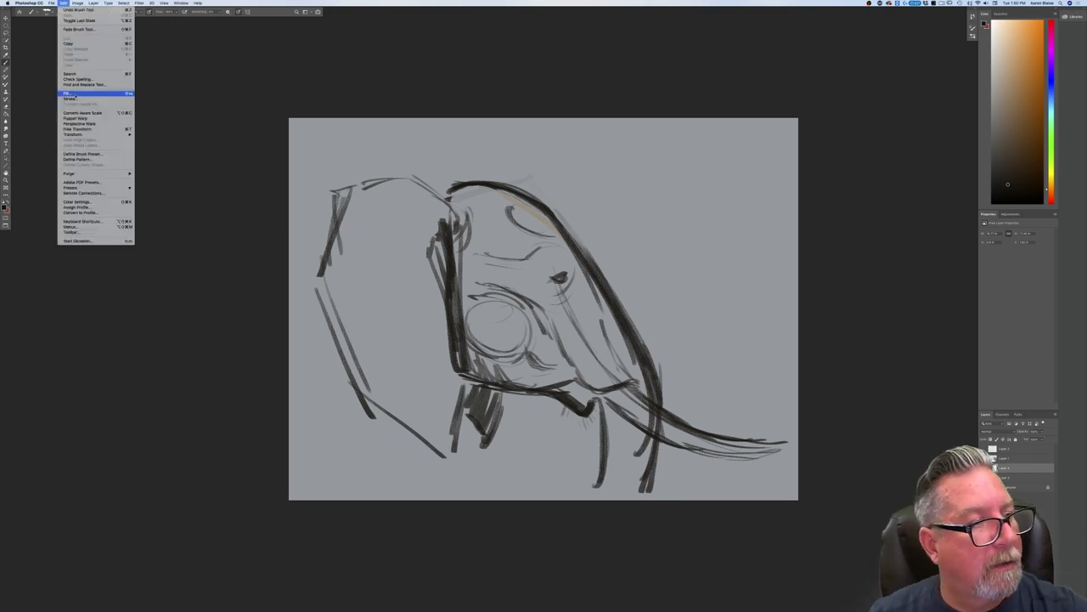
left_click(75, 128)
left_click_drag(314, 491, 550, 328)
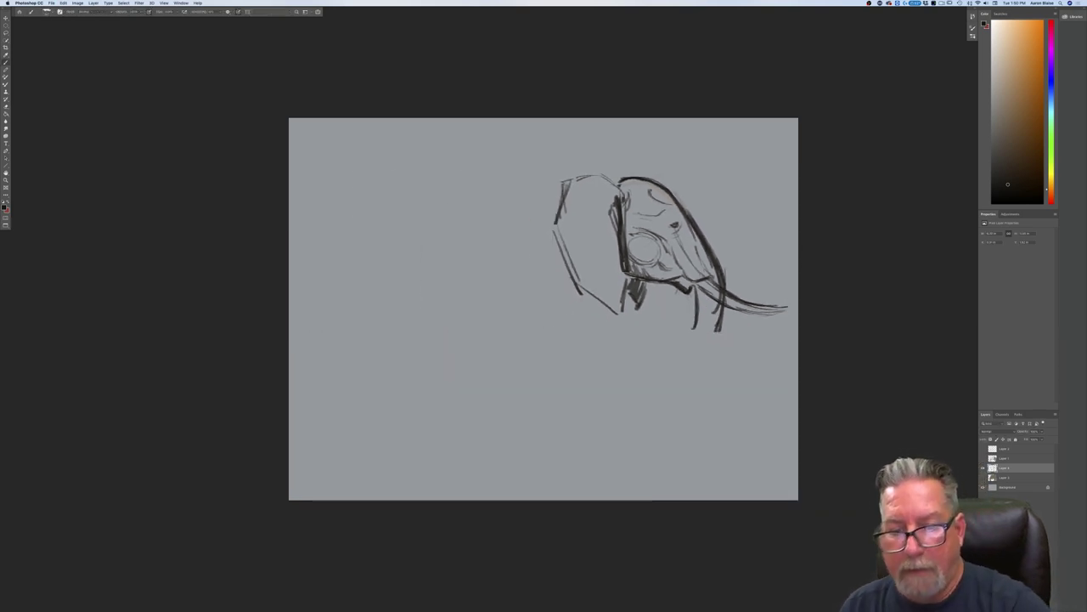
Step: Extend both edges of the trunk downward and finish it with a small curled tip
left_click_drag(696, 289, 678, 412)
mouse_move(724, 302)
left_mouse_down()
mouse_move(683, 445)
mouse_move(693, 449)
left_mouse_up()
mouse_move(687, 431)
left_mouse_down()
mouse_move(686, 445)
mouse_move(692, 430)
mouse_move(701, 445)
left_mouse_up()
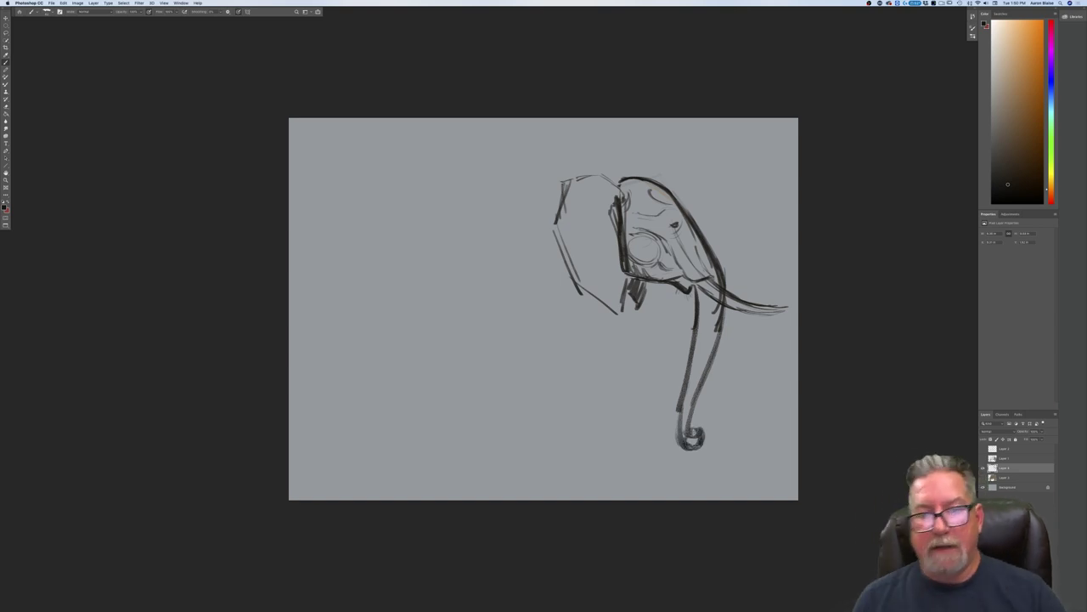
Step: Sketch the wavy back line down to the rump, and draw the ear's front edge to a pointed lower tip
mouse_move(548, 171)
left_mouse_down()
mouse_move(576, 180)
mouse_move(532, 178)
mouse_move(620, 186)
mouse_move(518, 187)
mouse_move(461, 170)
mouse_move(401, 177)
mouse_move(363, 230)
mouse_move(518, 181)
mouse_move(462, 173)
mouse_move(401, 201)
mouse_move(365, 236)
mouse_move(361, 286)
left_mouse_up()
left_click_drag(627, 276, 598, 283)
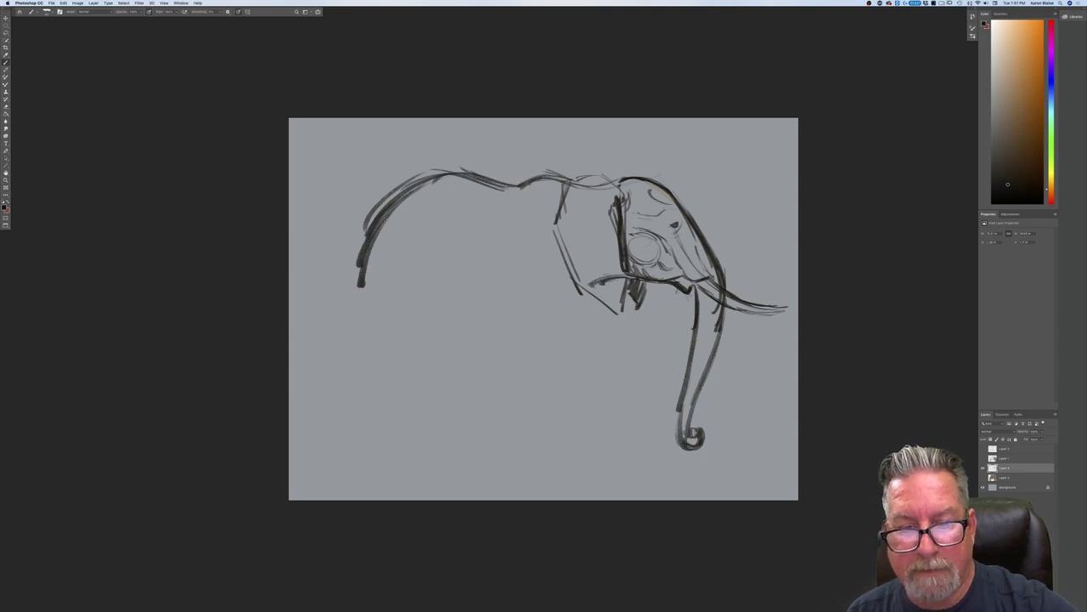
left_click_drag(616, 212, 599, 308)
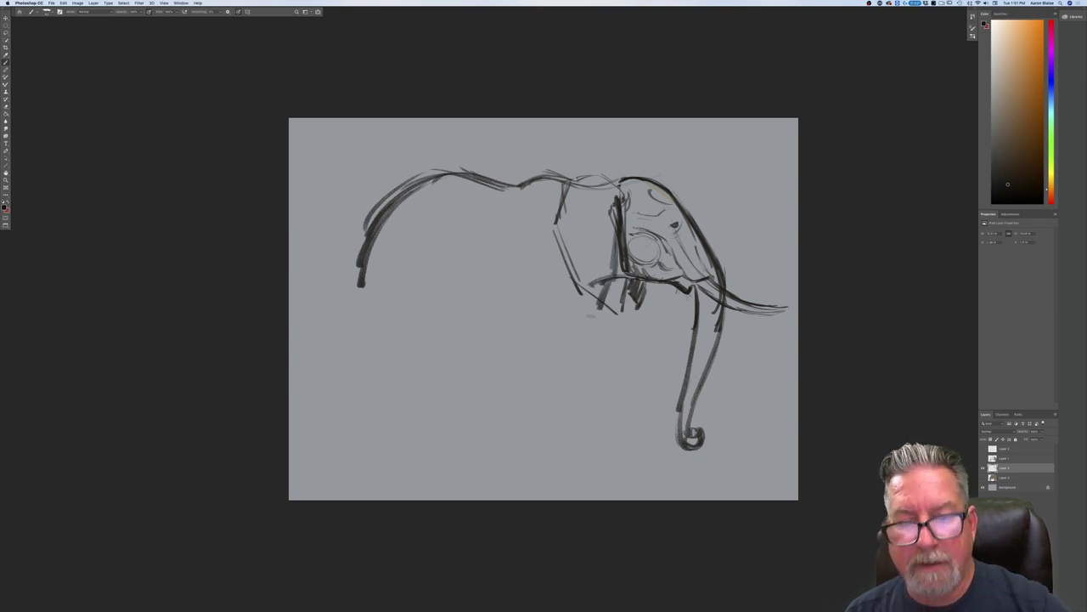
left_click_drag(615, 262, 596, 315)
Step: Darken the ear's rear edge and draw the rounded belly line from the ear tip around to the rump
mouse_move(547, 232)
left_mouse_down()
mouse_move(598, 316)
mouse_move(548, 327)
mouse_move(484, 367)
mouse_move(366, 294)
left_mouse_up()
mouse_move(484, 357)
left_mouse_down()
mouse_move(418, 360)
mouse_move(554, 327)
mouse_move(477, 360)
left_mouse_up()
left_click_drag(536, 328, 424, 360)
left_click_drag(489, 352, 387, 322)
left_click_drag(361, 274, 381, 332)
Step: Reinforce the back and rump contour with heavier strokes and mark the hip inside the body
left_click_drag(449, 171, 599, 185)
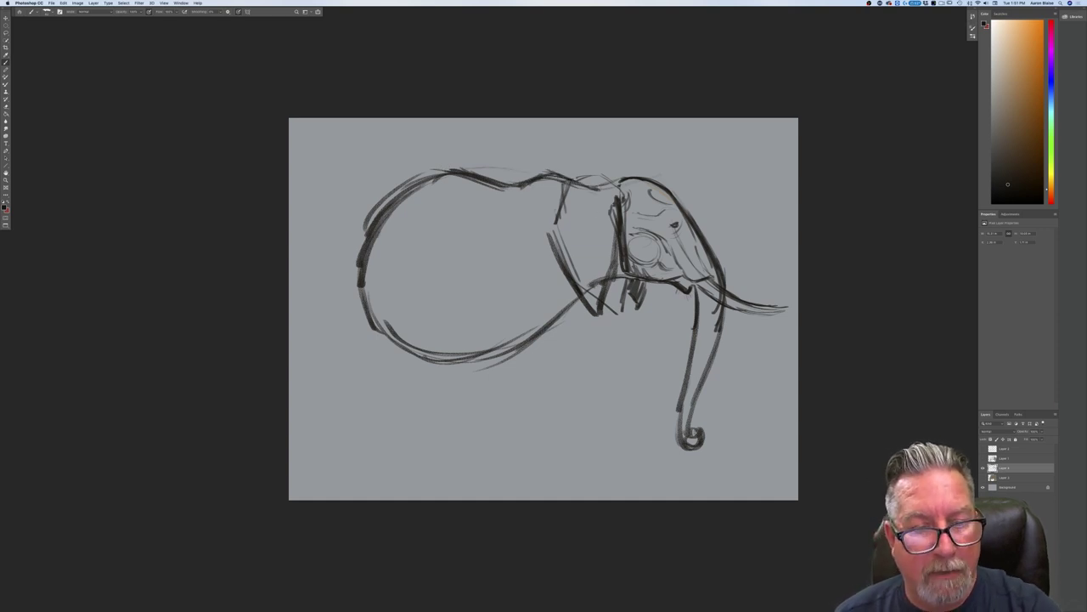
mouse_move(571, 182)
left_mouse_down()
mouse_move(423, 170)
mouse_move(360, 230)
mouse_move(350, 293)
mouse_move(364, 333)
left_mouse_up()
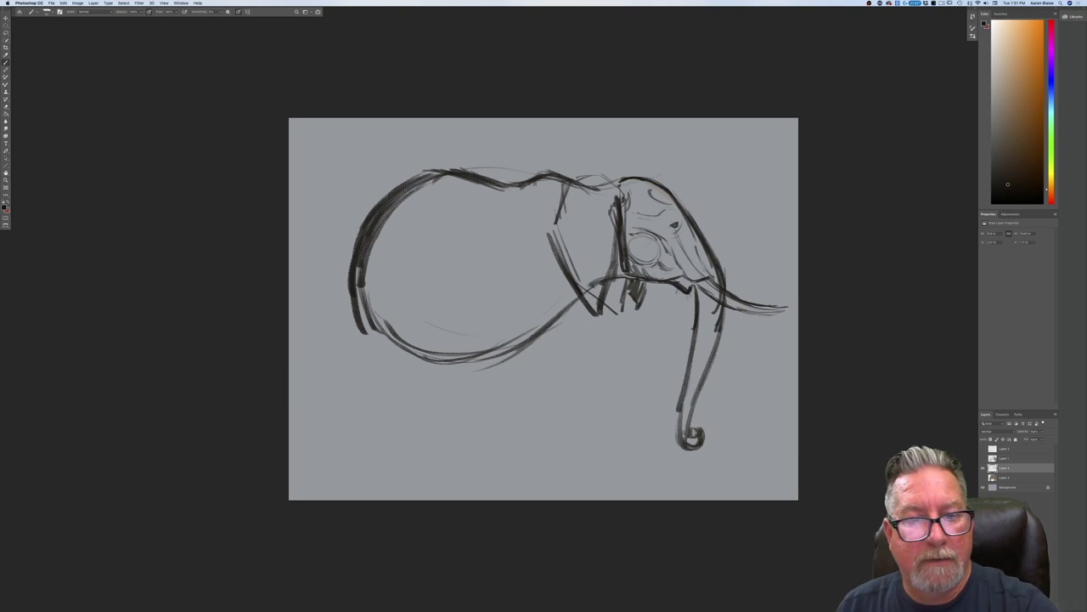
left_click_drag(467, 194, 421, 218)
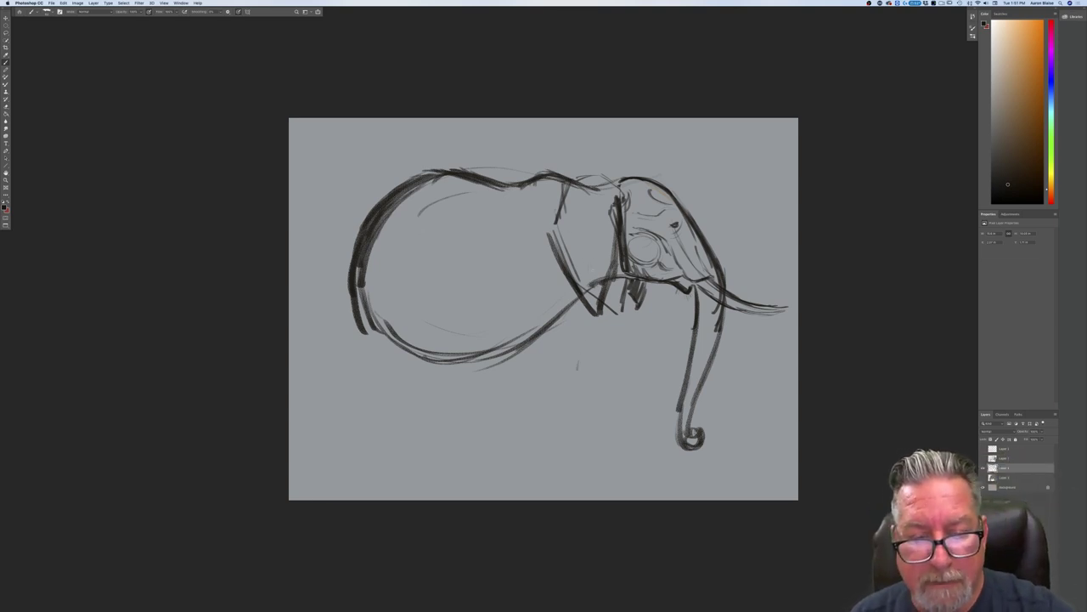
Step: Draw the near front leg from the shoulder down, with the elbow, tapered ankle and wide rounded foot
mouse_move(527, 236)
left_mouse_down()
mouse_move(520, 350)
mouse_move(540, 348)
mouse_move(531, 359)
mouse_move(543, 367)
left_mouse_up()
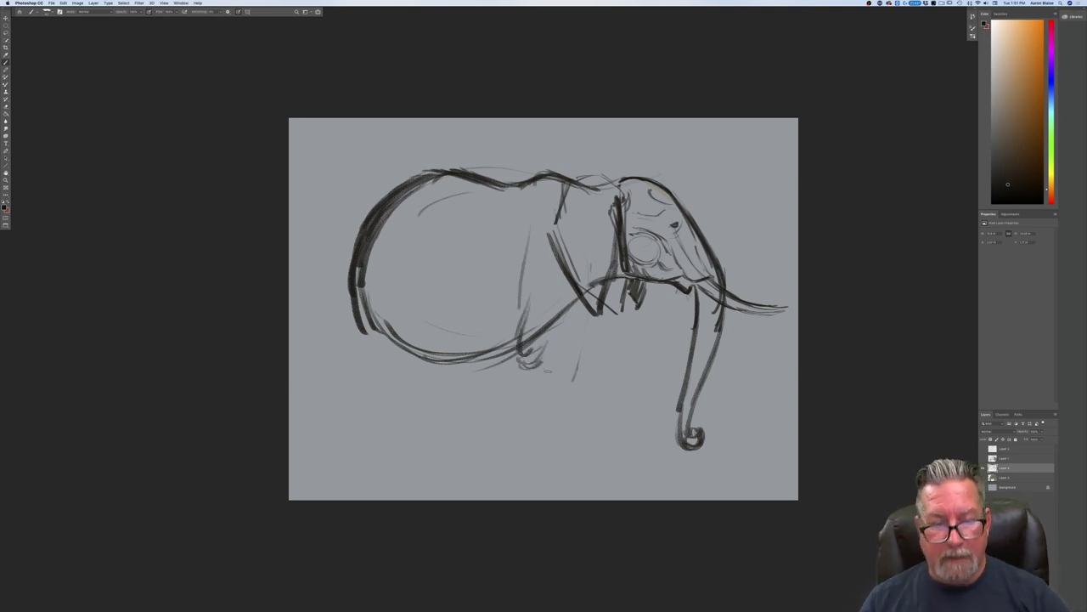
left_click_drag(583, 304, 552, 442)
mouse_move(526, 368)
left_mouse_down()
mouse_move(522, 449)
mouse_move(555, 447)
mouse_move(517, 453)
mouse_move(567, 468)
mouse_move(517, 465)
mouse_move(569, 474)
mouse_move(515, 468)
mouse_move(574, 472)
mouse_move(517, 472)
left_mouse_up()
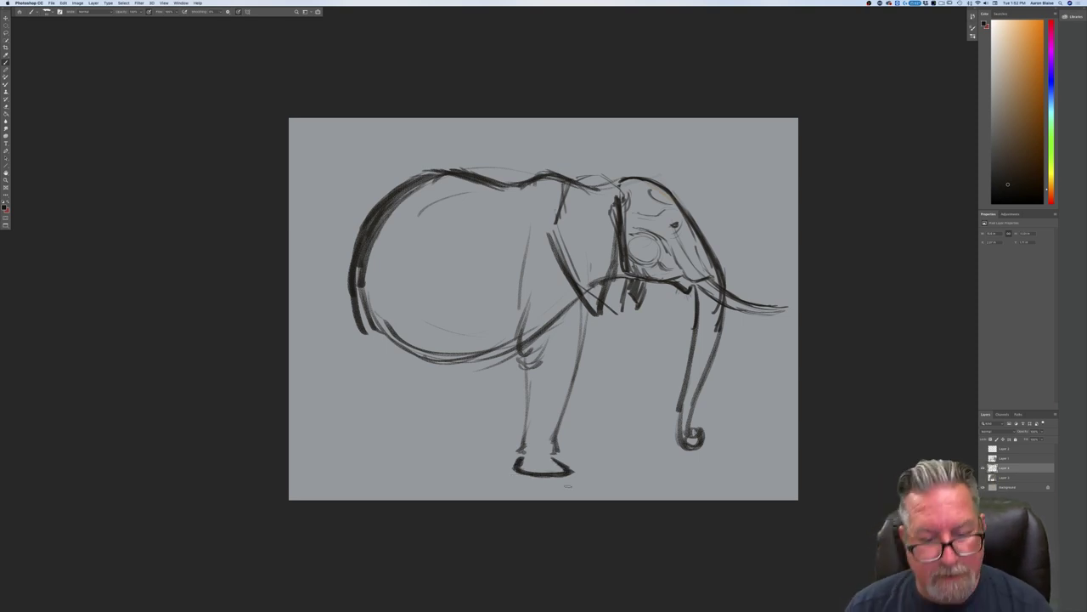
mouse_move(553, 440)
left_mouse_down()
mouse_move(557, 460)
mouse_move(518, 458)
left_mouse_up()
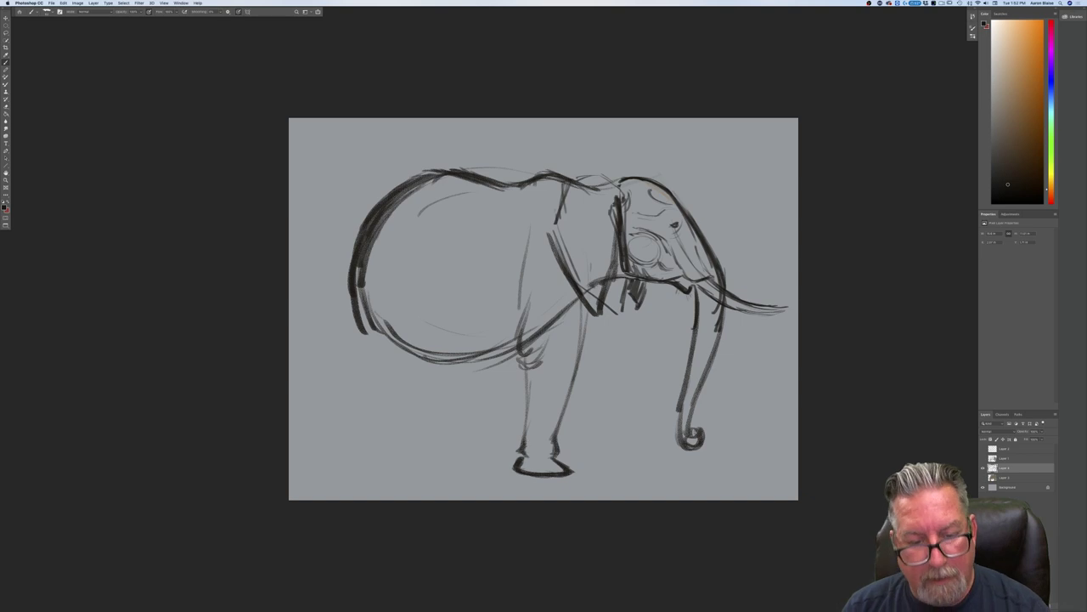
Step: Darken the front and rear contours of the near front leg from the body down to the ankle
left_click_drag(528, 388, 525, 442)
left_click_drag(583, 317, 557, 436)
left_click_drag(528, 371, 526, 438)
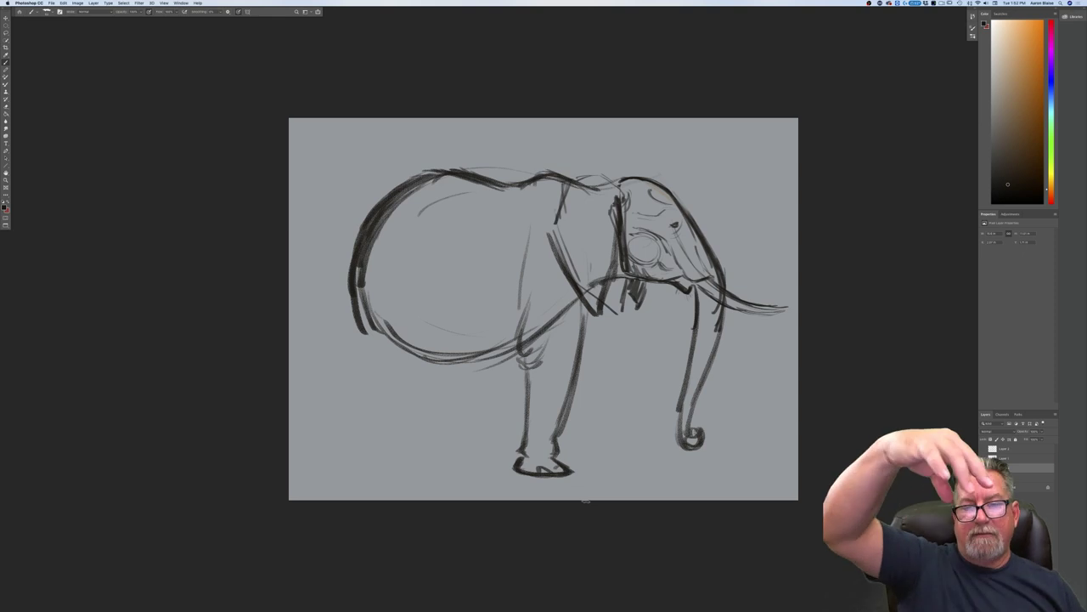
Step: Mark the shoulder blade, upper arm and elbow structure inside the near front leg, and sketch the far front leg with its foot
mouse_move(528, 263)
left_mouse_down()
mouse_move(533, 233)
mouse_move(562, 195)
mouse_move(587, 282)
left_mouse_up()
left_click_drag(568, 229, 535, 258)
left_click_drag(584, 196, 586, 250)
mouse_move(537, 202)
left_mouse_down()
mouse_move(579, 186)
mouse_move(530, 224)
left_mouse_up()
left_click_drag(584, 244, 555, 265)
mouse_move(549, 196)
left_mouse_down()
mouse_move(591, 260)
mouse_move(583, 316)
left_mouse_up()
mouse_move(584, 275)
left_mouse_down()
mouse_move(560, 338)
mouse_move(555, 433)
left_mouse_up()
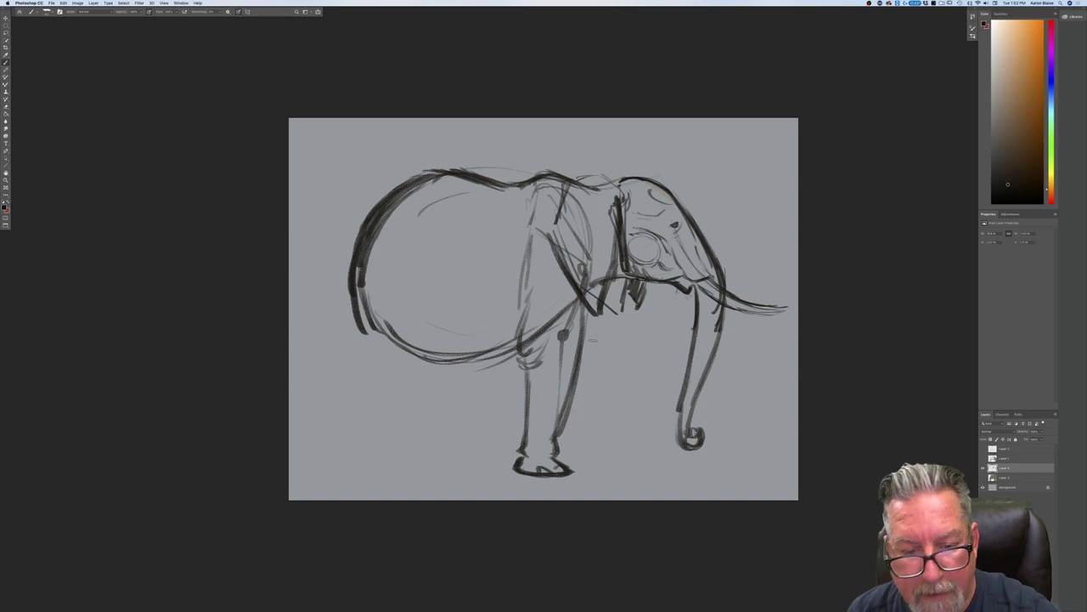
mouse_move(605, 317)
left_mouse_down()
mouse_move(601, 428)
mouse_move(619, 462)
left_mouse_up()
left_click_drag(571, 411, 584, 465)
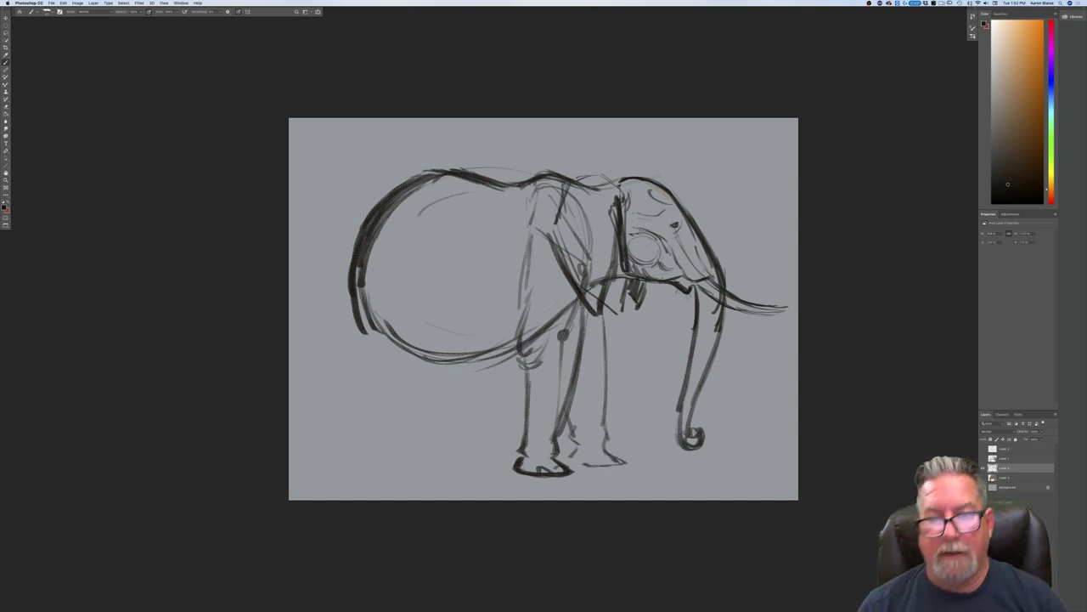
Step: Sketch the near hind leg's thigh from the flank past the belly, with skin folds radiating over the hip
mouse_move(431, 252)
left_mouse_down()
mouse_move(424, 337)
mouse_move(408, 390)
left_mouse_up()
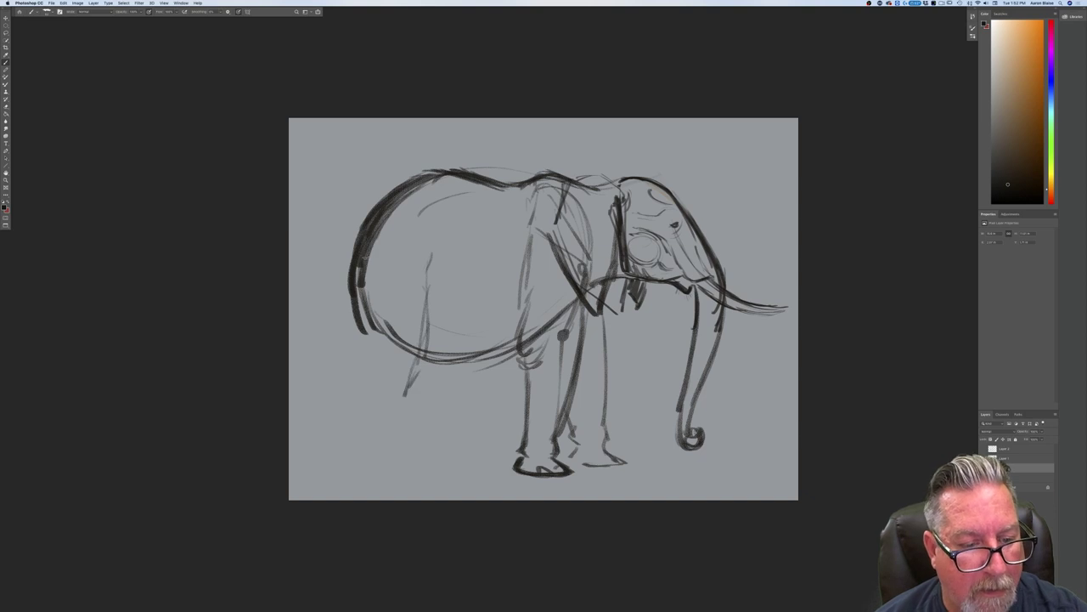
left_click_drag(445, 273, 425, 377)
left_click_drag(443, 295, 430, 379)
left_click_drag(368, 285, 381, 349)
left_click_drag(438, 314, 425, 383)
left_click_drag(510, 346, 447, 369)
mouse_move(428, 282)
left_mouse_down()
mouse_move(454, 294)
mouse_move(457, 265)
left_mouse_up()
left_click_drag(433, 226, 498, 251)
left_click_drag(475, 301, 464, 312)
Step: Draw the near hind leg's lower part and foot, and indicate the far hind leg behind it
left_click_drag(432, 382, 420, 424)
left_click_drag(355, 291, 371, 367)
left_click_drag(365, 316, 376, 435)
mouse_move(424, 405)
left_mouse_down()
mouse_move(410, 440)
mouse_move(369, 443)
mouse_move(403, 462)
mouse_move(440, 460)
mouse_move(388, 464)
left_mouse_up()
left_click_drag(485, 367, 455, 462)
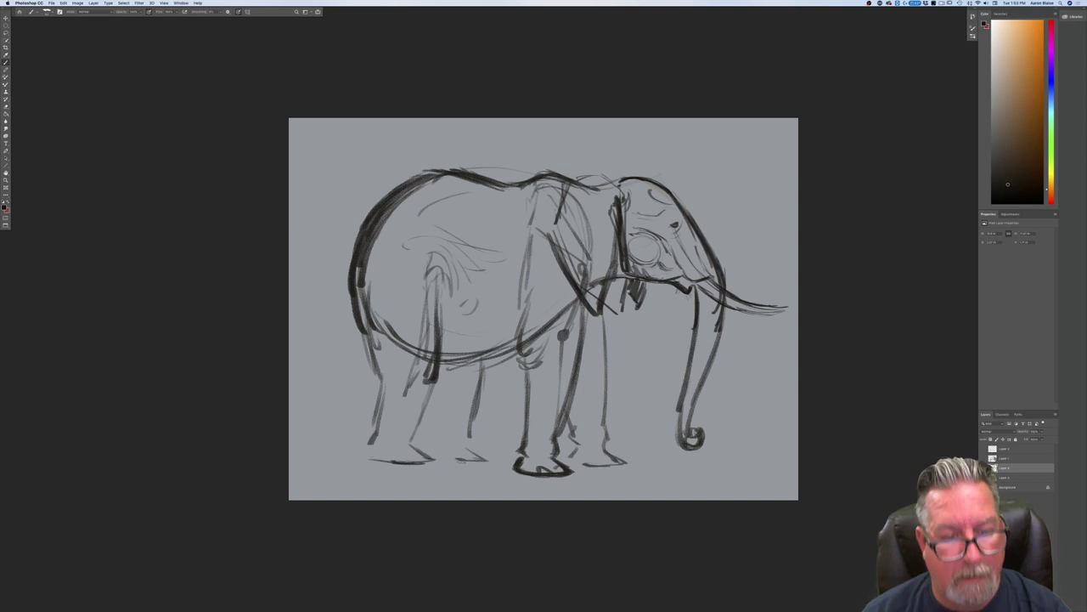
Step: Reinforce the near hind leg's rear contour and foot with darker strokes, and add the tufted tail hanging from the rump
left_click_drag(366, 336, 379, 389)
left_click_drag(367, 343, 375, 423)
left_click_drag(379, 384, 370, 443)
mouse_move(420, 418)
left_mouse_down()
mouse_move(413, 450)
mouse_move(432, 460)
left_mouse_up()
left_click_drag(394, 462, 374, 460)
mouse_move(379, 435)
left_mouse_down()
mouse_move(366, 458)
mouse_move(389, 462)
left_mouse_up()
left_click_drag(373, 431, 362, 457)
left_click_drag(406, 465, 369, 464)
mouse_move(357, 275)
left_mouse_down()
mouse_move(343, 405)
mouse_move(329, 423)
mouse_move(346, 414)
left_mouse_up()
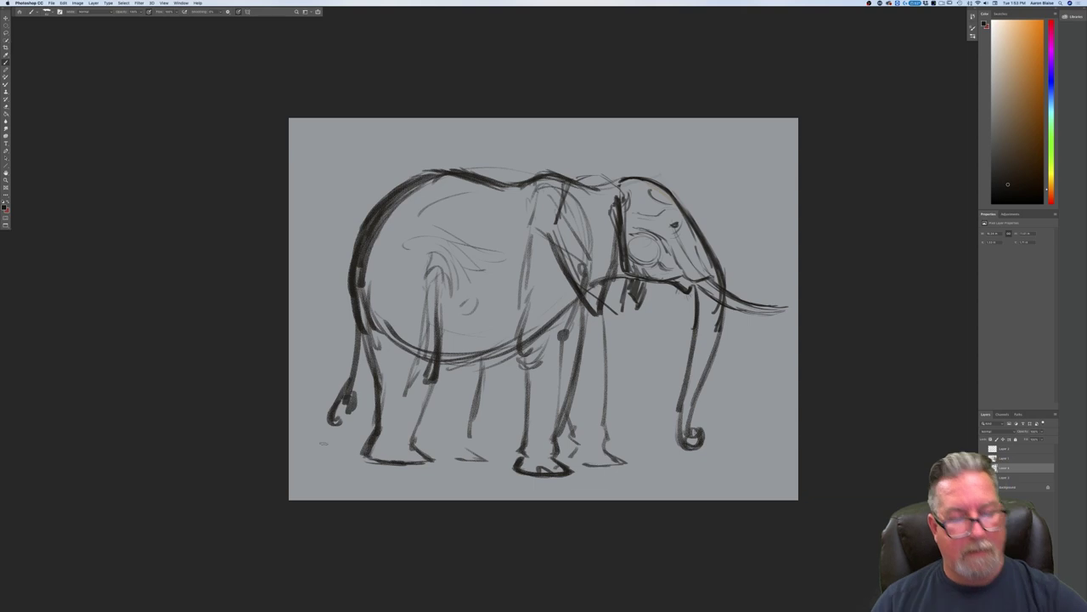
left_click_drag(577, 291, 483, 354)
left_click_drag(542, 219, 566, 253)
mouse_move(406, 228)
left_mouse_down()
mouse_move(416, 210)
mouse_move(549, 223)
left_mouse_up()
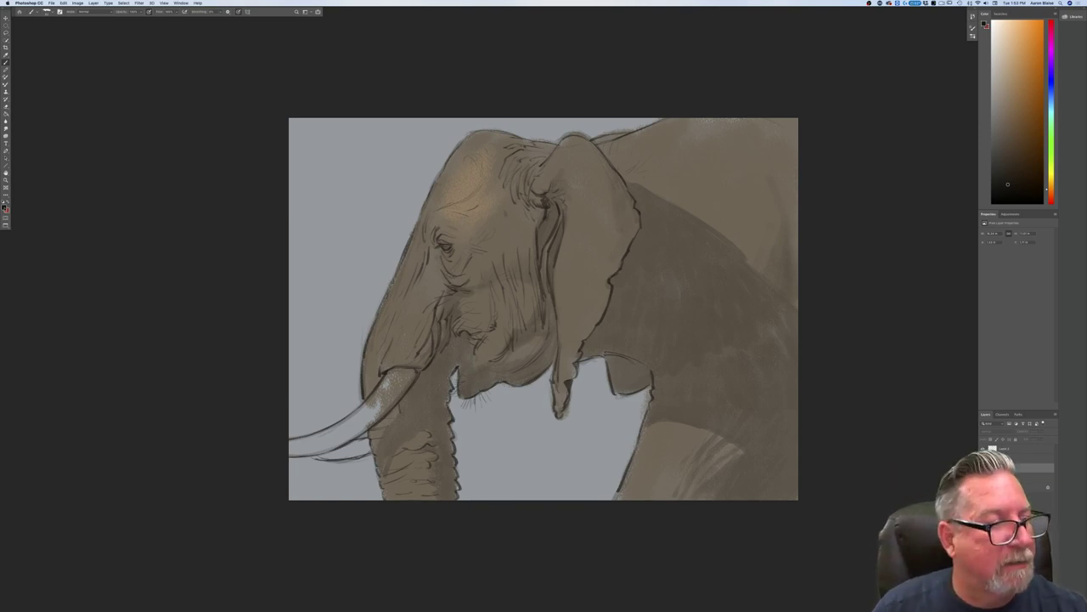
Step: Set the foreground colour to a light warm tan and return to the Brush tool
left_click(4, 207)
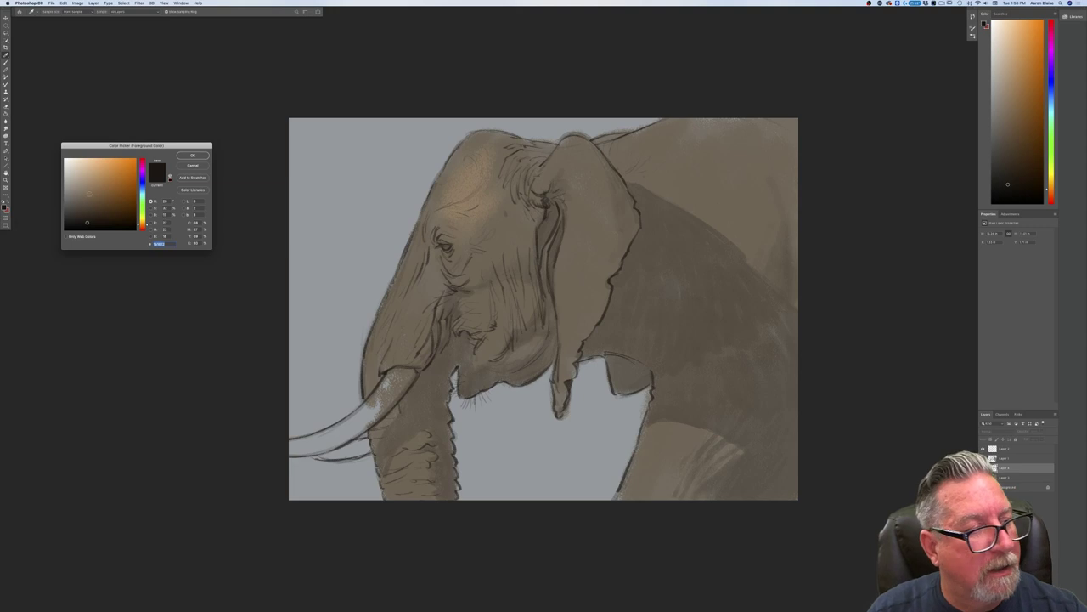
left_click(93, 181)
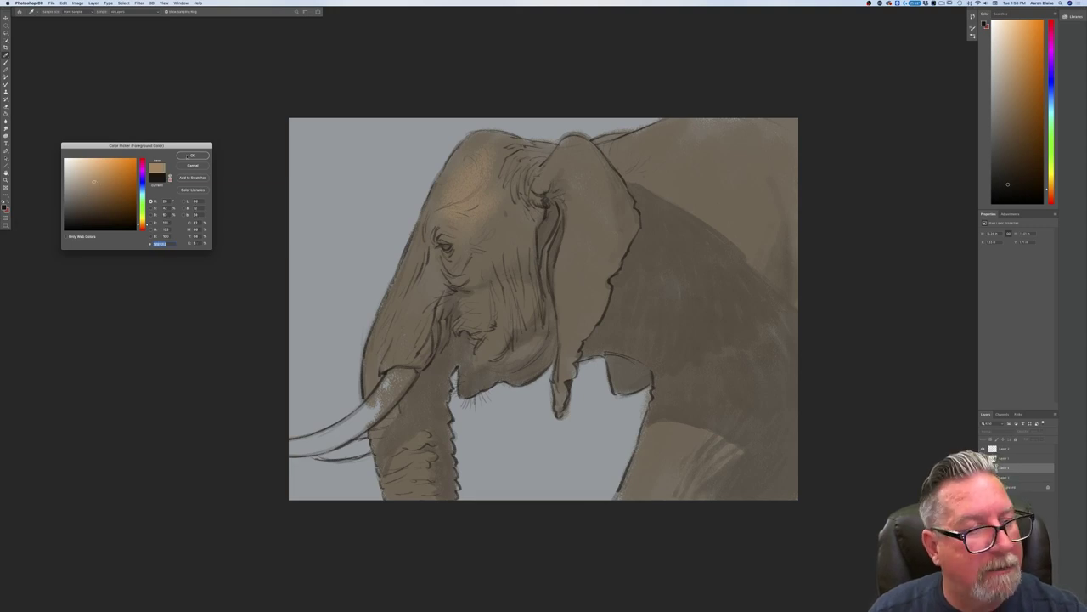
left_click(191, 156)
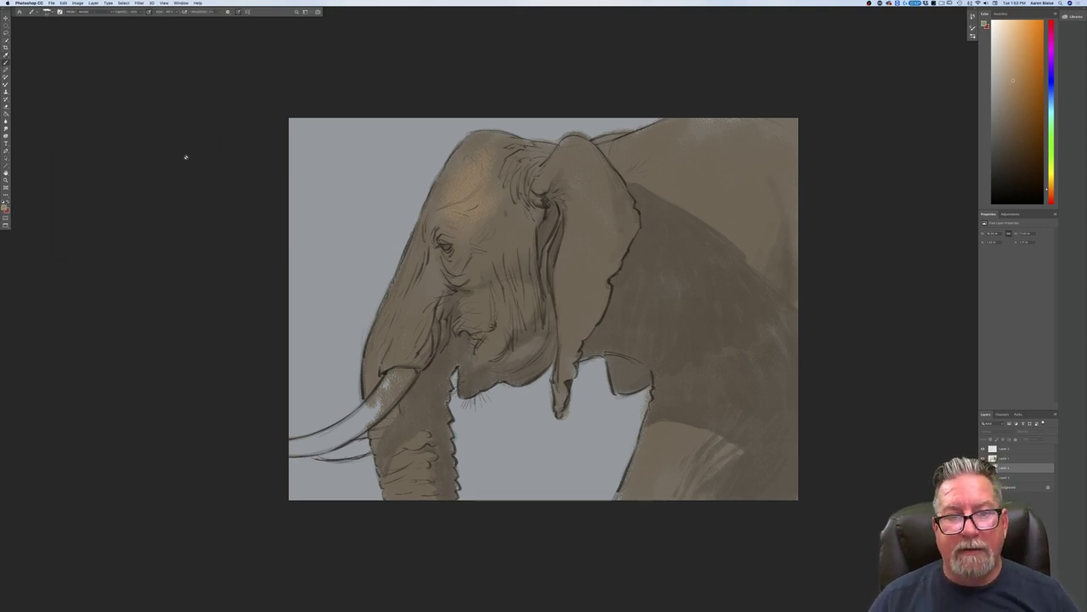
key("b")
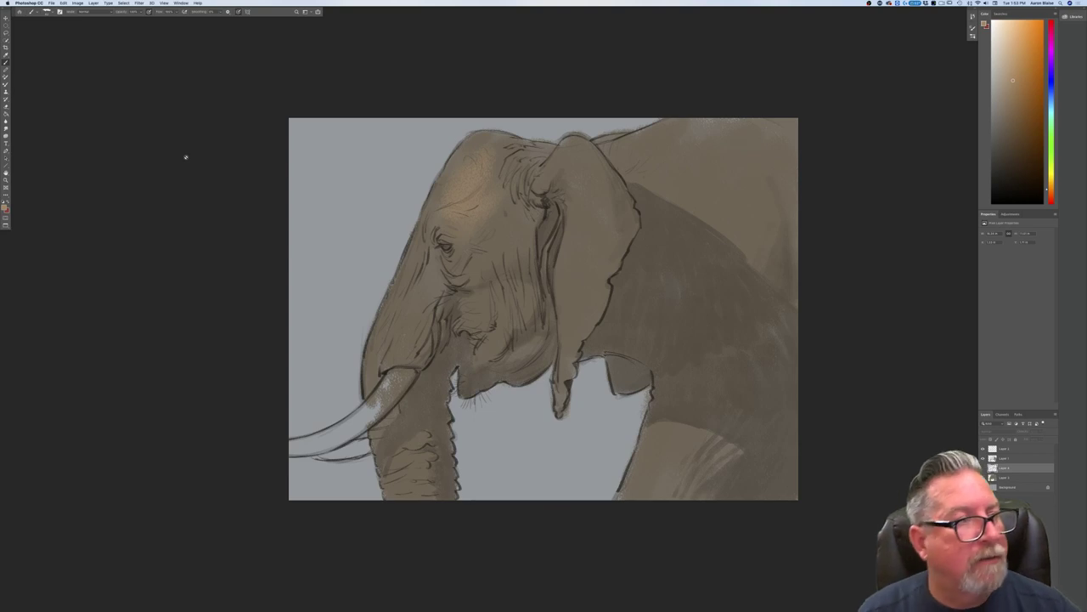
Step: Choose a textured brush, activate the elephant's base colour layer and brush warm tan over the back and head
left_click(36, 11)
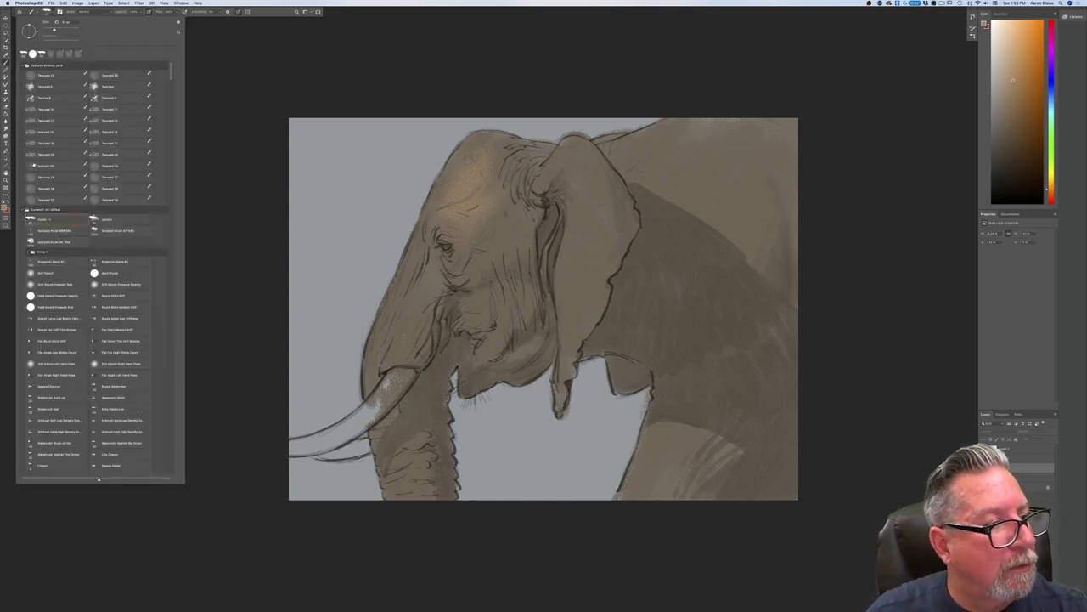
left_click(47, 178)
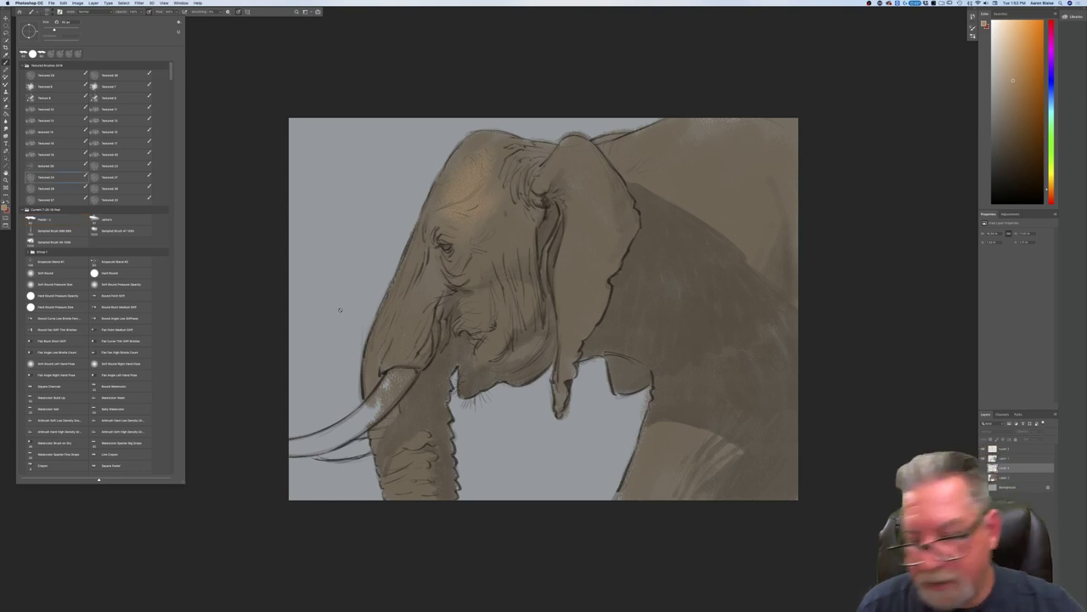
left_click(997, 478)
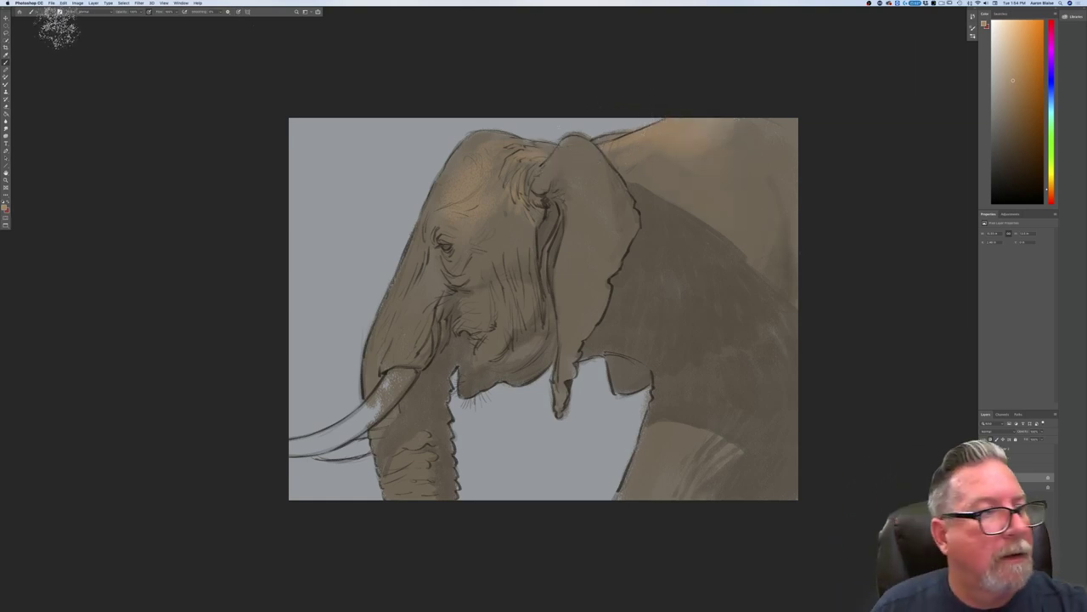
Step: Switch to the next brush in the textured brush set
left_click(48, 12)
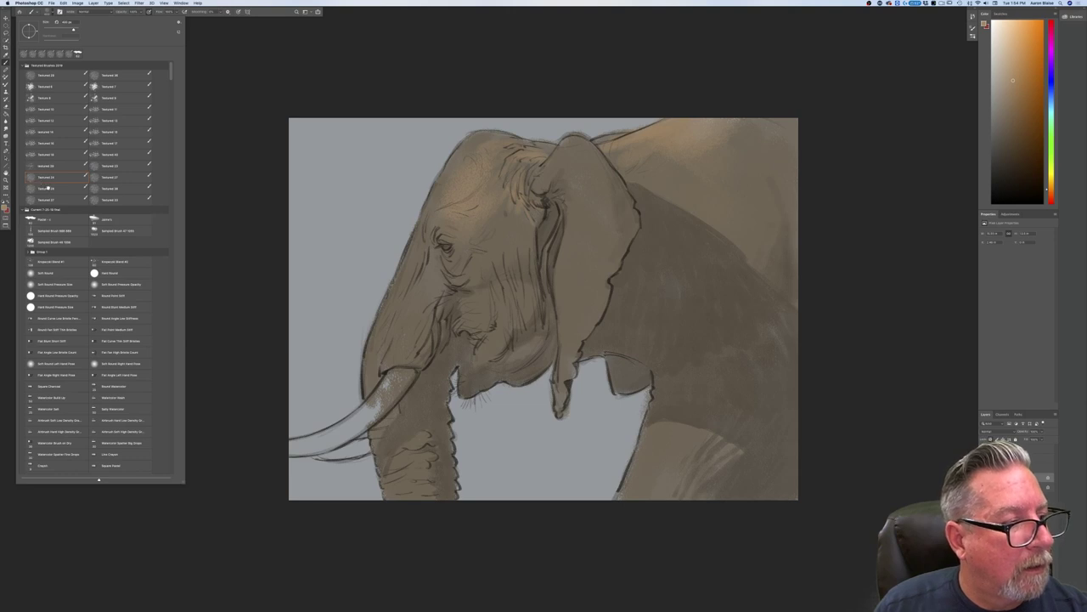
left_click(47, 188)
left_click(373, 161)
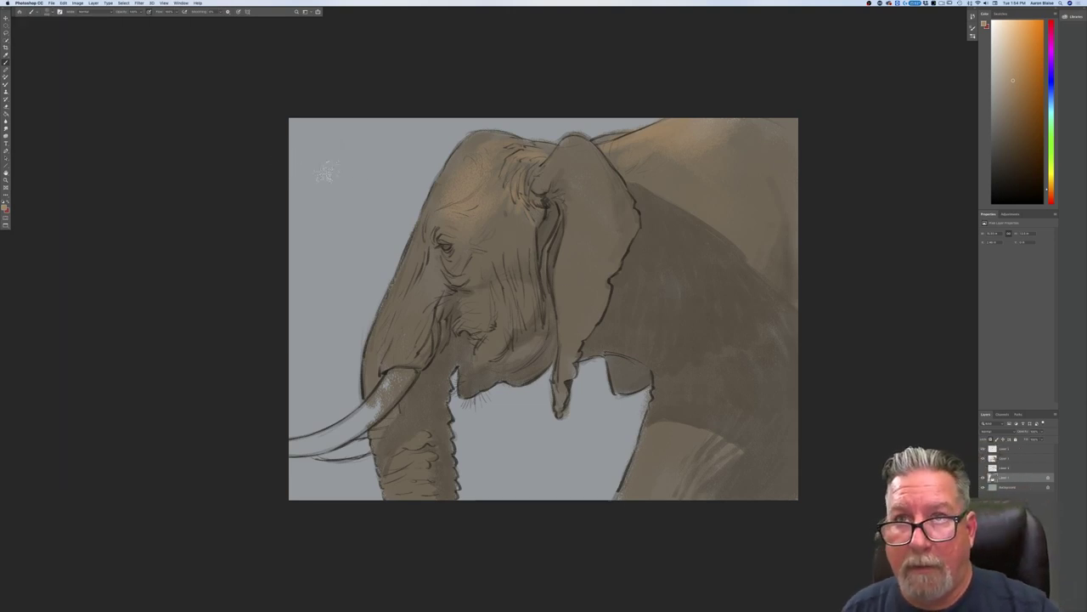
Step: Set the colour to a muted grey, reduce the brush size and brush soft texture over the cheek and ear
left_click(4, 207)
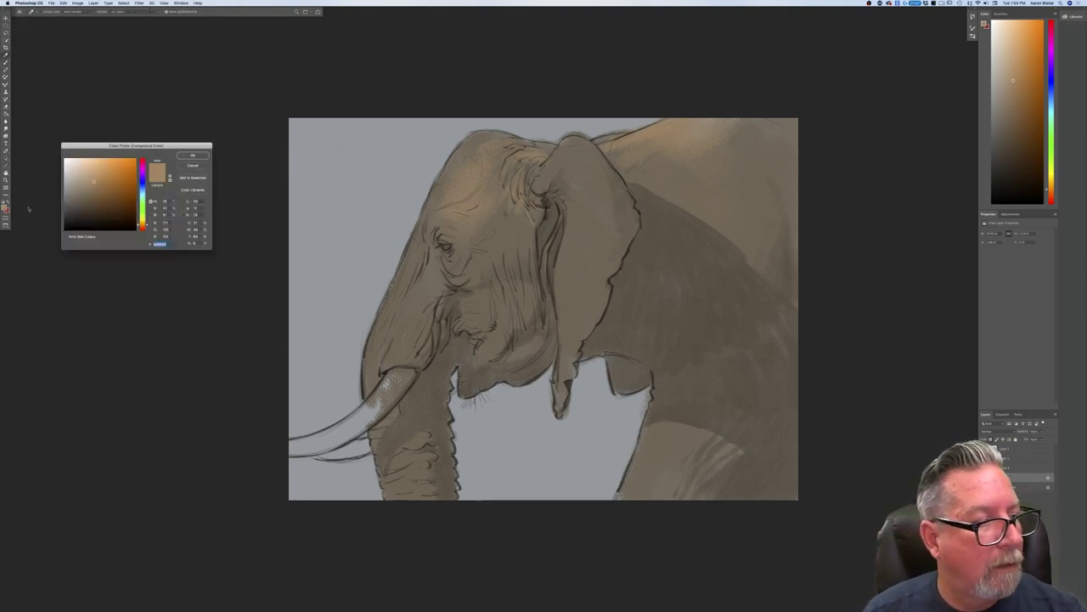
left_click(82, 198)
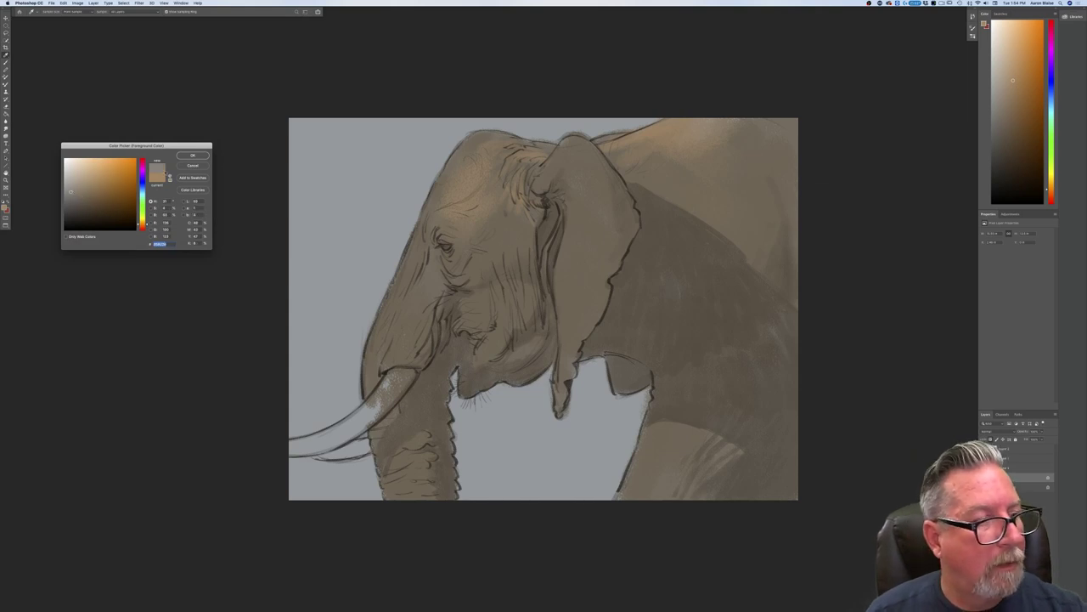
left_click(193, 155)
key("bracketleft")
key("bracketleft")
key("bracketleft")
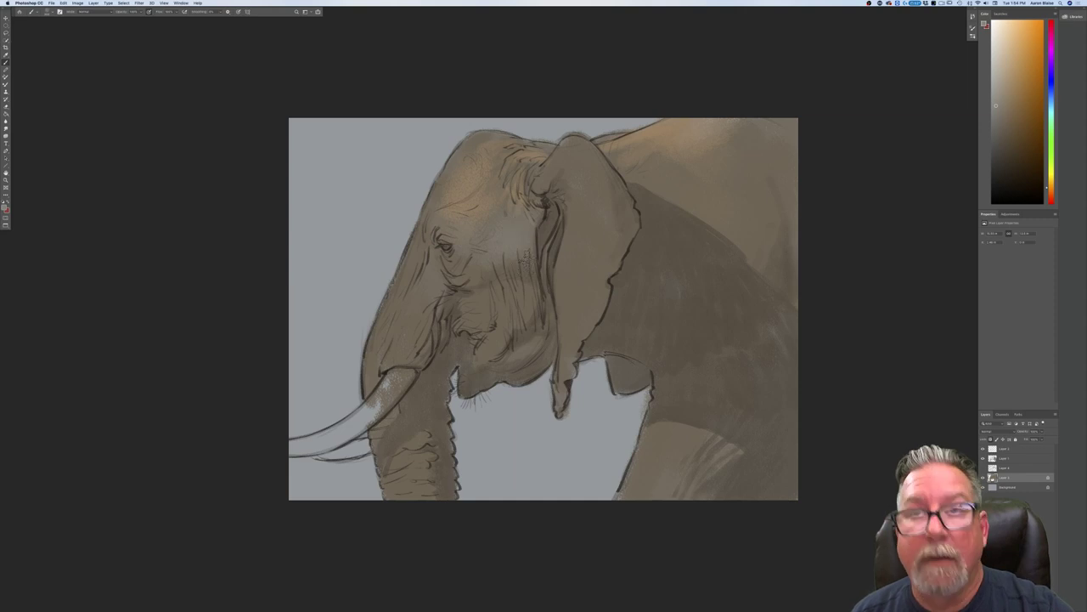
mouse_move(520, 304)
left_mouse_down()
mouse_move(496, 316)
mouse_move(474, 303)
mouse_move(463, 321)
left_mouse_up()
key("super+shift+alt+n")
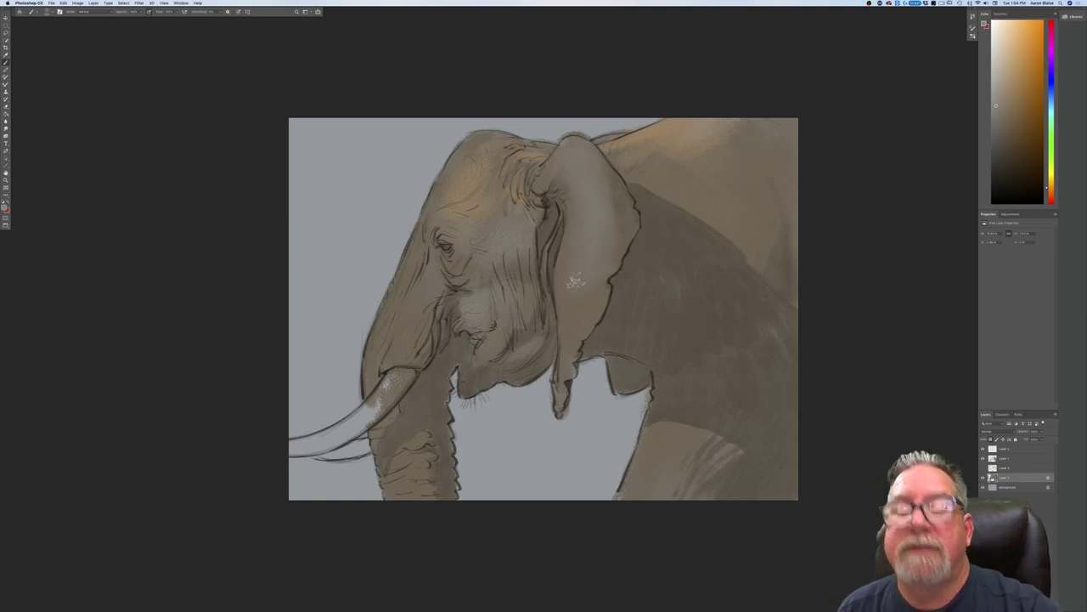
Step: Set the colour to a light tan and brush it over the upper fold and middle of the ear
left_click(5, 206)
left_click(85, 179)
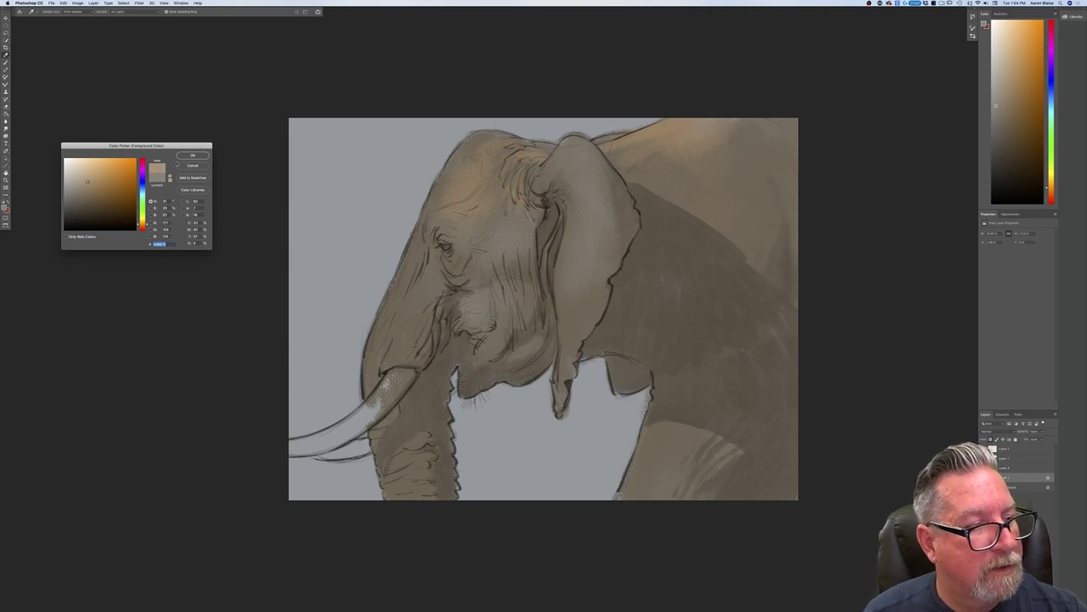
key("Return")
left_click(574, 207)
mouse_move(574, 207)
left_mouse_down()
mouse_move(571, 196)
mouse_move(590, 209)
mouse_move(574, 145)
mouse_move(552, 167)
left_mouse_up()
key("super+z")
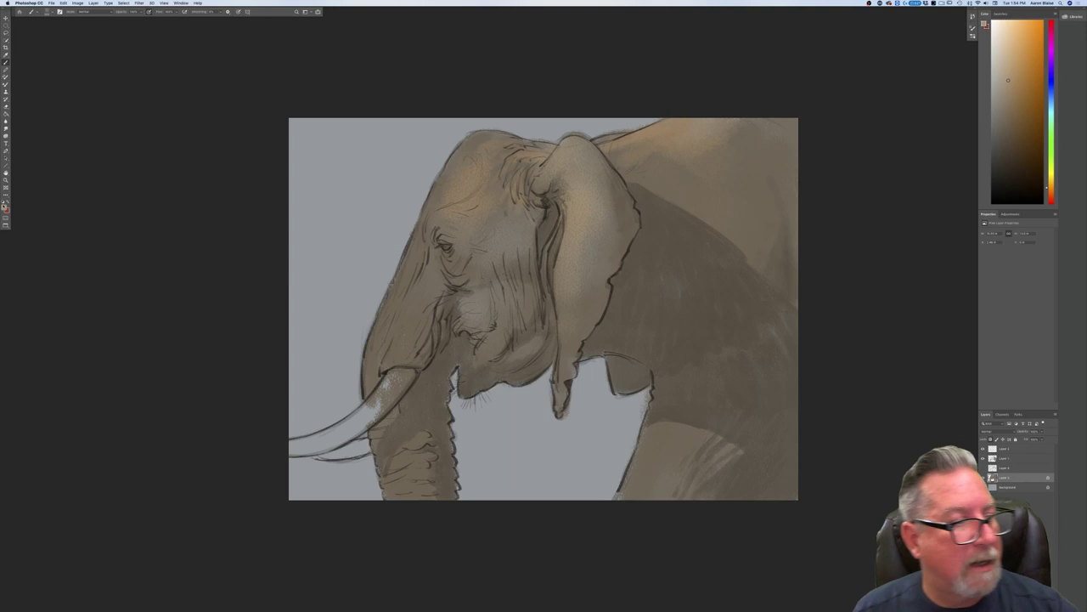
Step: Set the colour to a light warm grey and brush texture over the chest and upper front leg
left_click(5, 206)
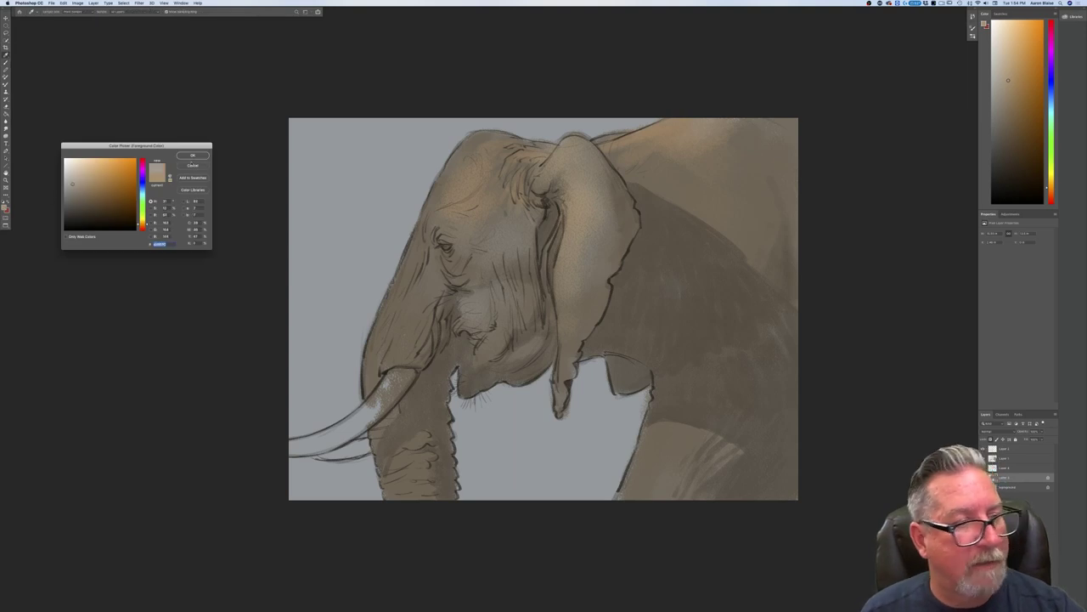
left_click_drag(662, 418, 638, 445)
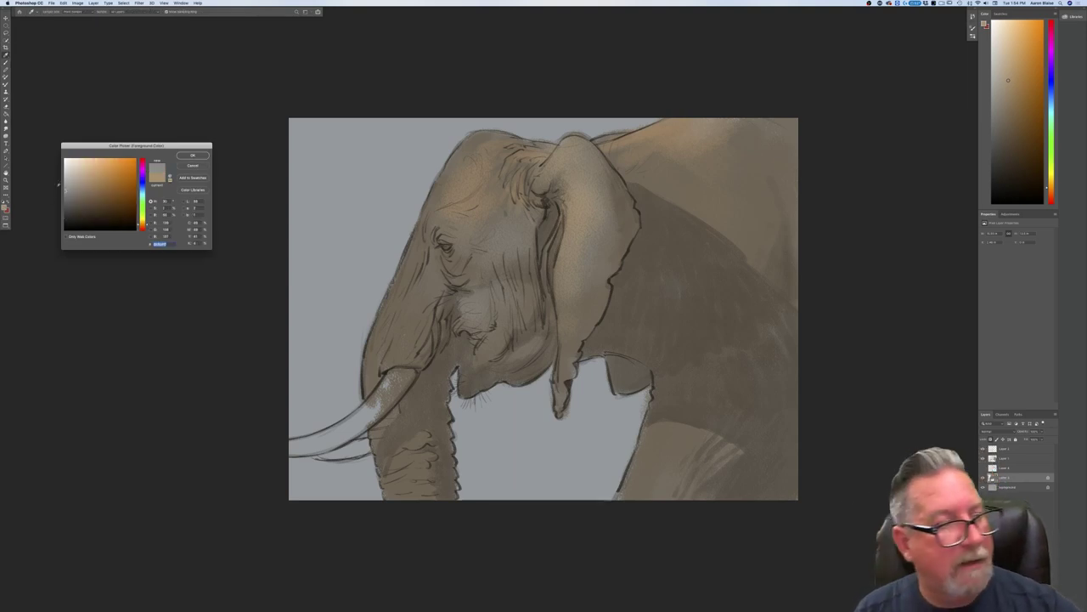
left_click(71, 182)
key("Return")
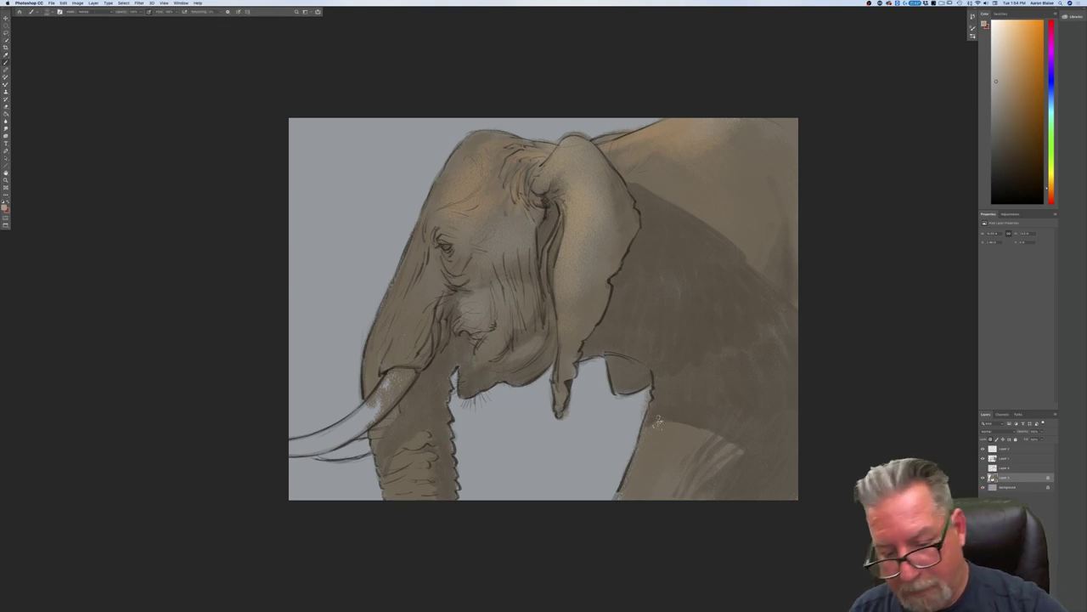
left_click(676, 415)
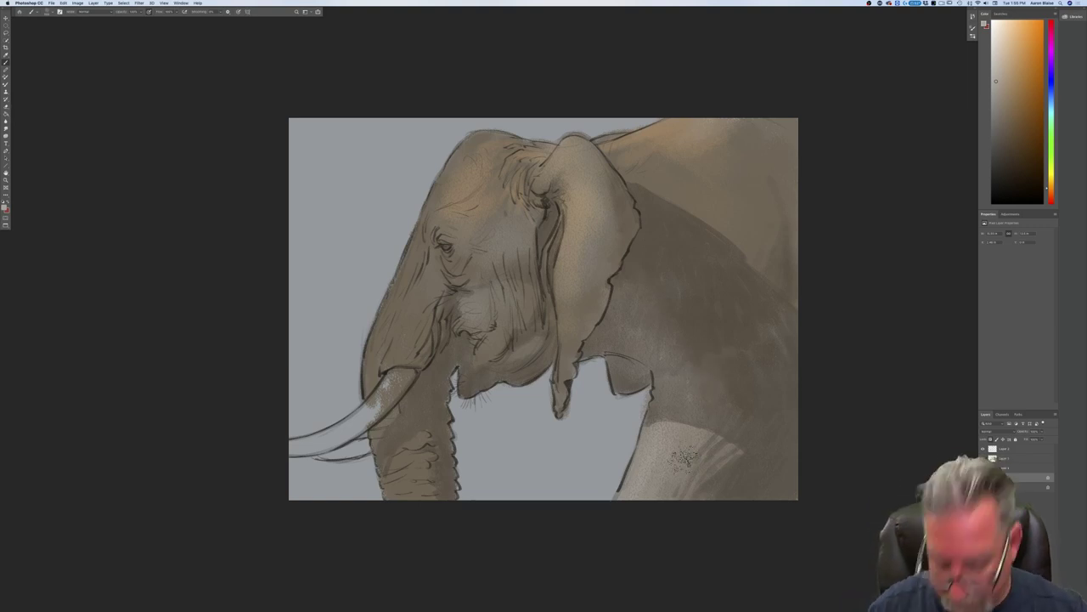
Step: Brush light grey highlights down the trunk, from below the eye past the tusk base to the lower folds
mouse_move(396, 338)
left_mouse_down()
mouse_move(429, 281)
mouse_move(391, 363)
left_mouse_up()
left_click_drag(413, 283, 384, 367)
left_click_drag(426, 337, 429, 285)
mouse_move(427, 218)
left_mouse_down()
mouse_move(401, 317)
mouse_move(383, 335)
mouse_move(380, 399)
left_mouse_up()
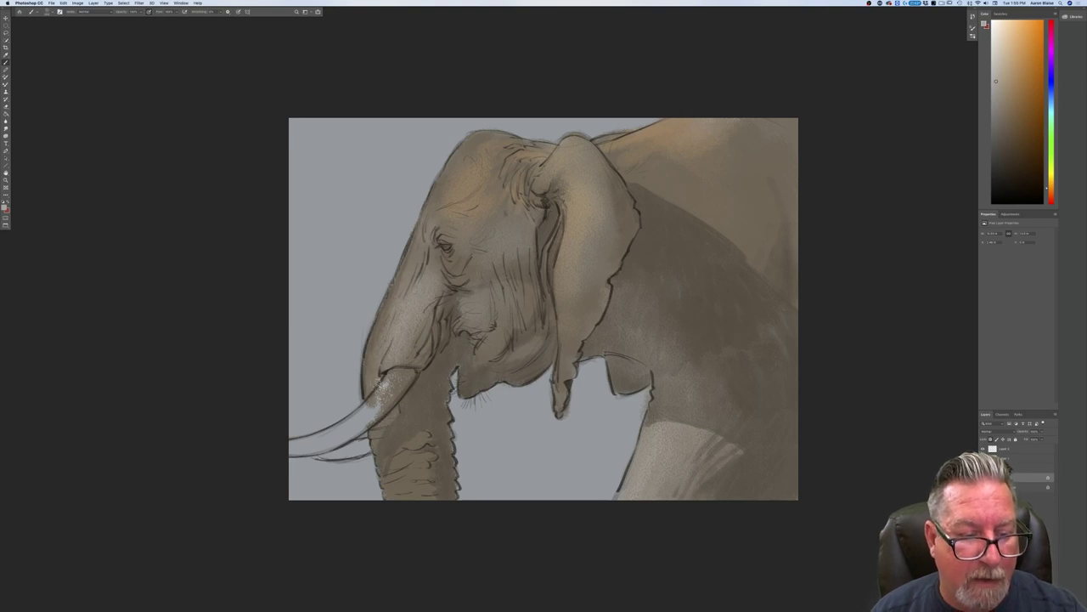
left_click_drag(392, 489, 395, 443)
mouse_move(428, 490)
left_mouse_down()
mouse_move(420, 421)
mouse_move(399, 498)
left_mouse_up()
left_click_drag(382, 432, 406, 512)
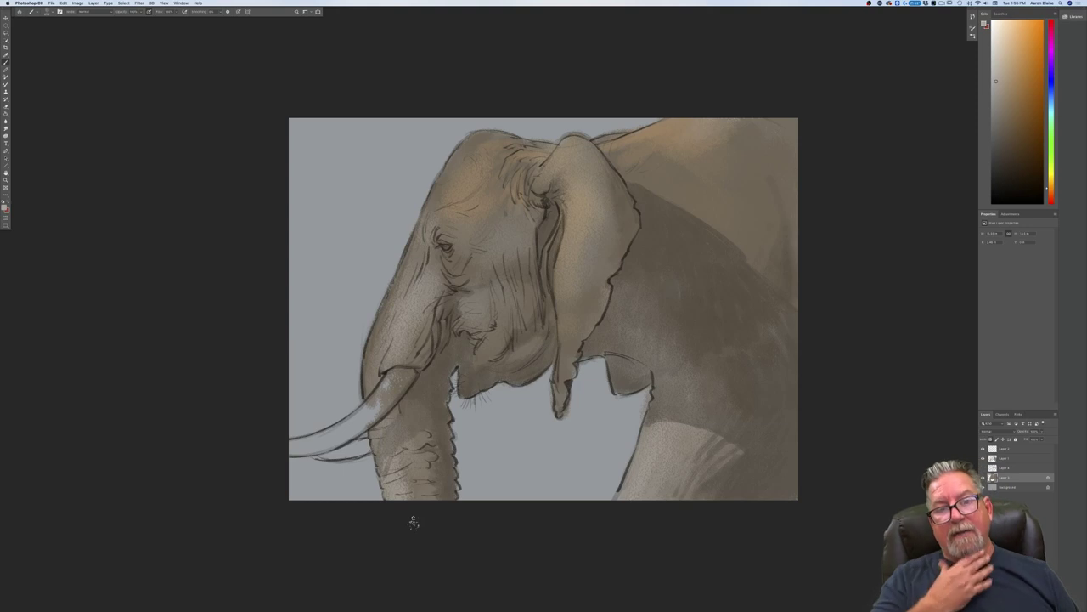
Step: Add light grey texture to the ear, then enlarge the brush and lighten the back and shoulder
left_click_drag(605, 185, 612, 242)
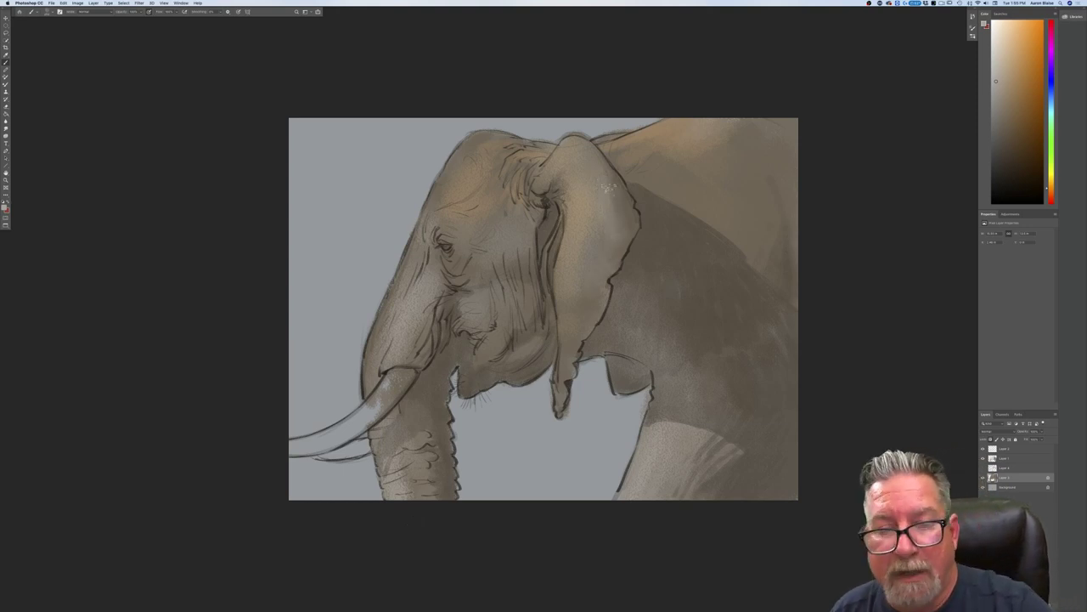
key("bracketright")
key("bracketright")
key("bracketright")
key("bracketright")
key("bracketright")
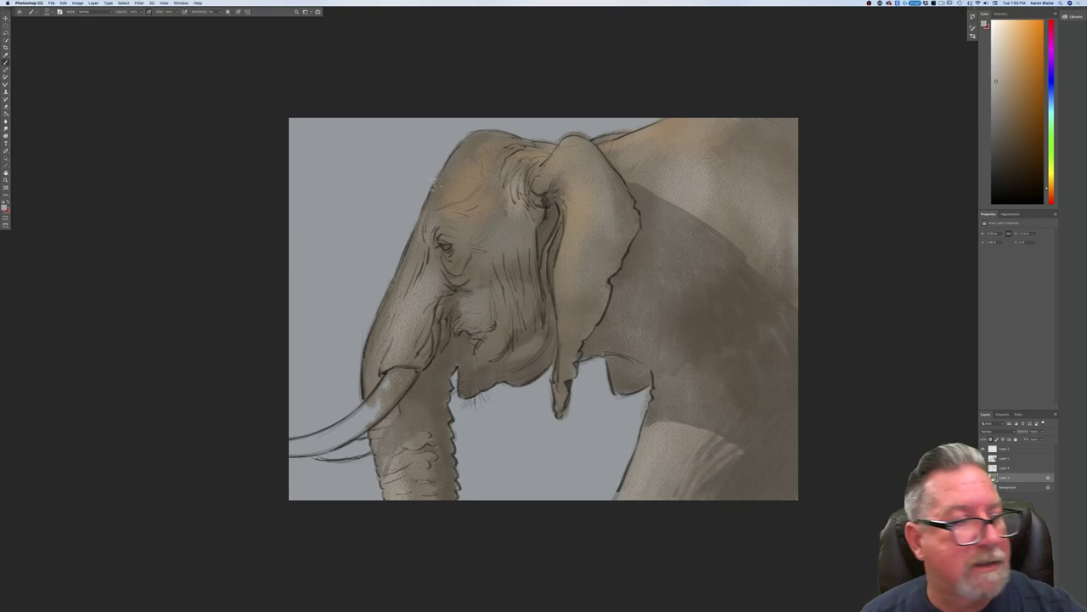
Step: Set the colour to a light warm tan and brush it along the forehead and the trunk's front edge
left_click(4, 206)
left_click(89, 177)
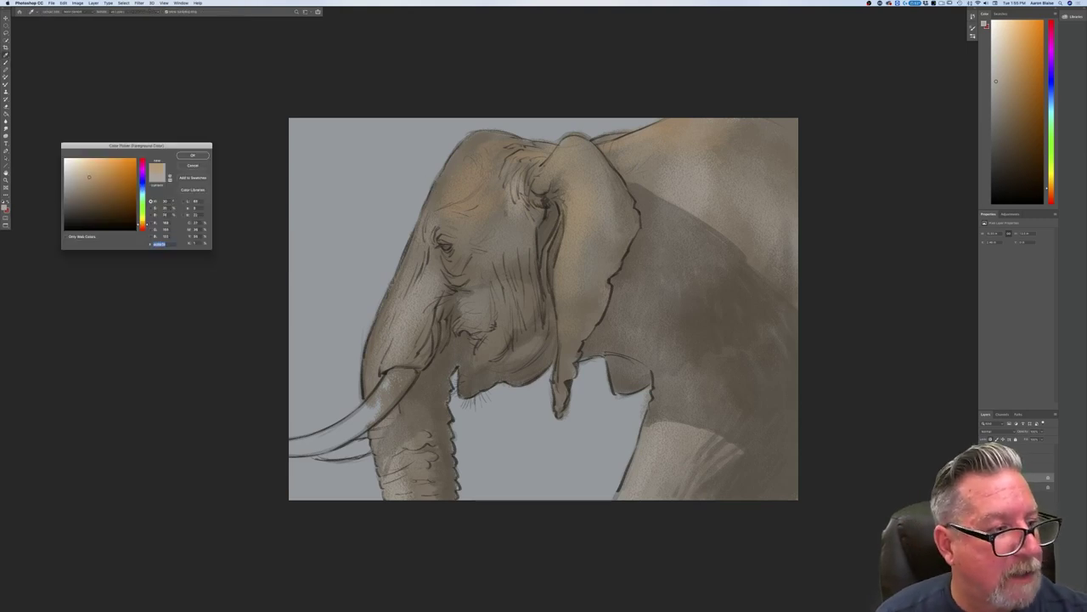
key("Return")
mouse_move(509, 148)
left_mouse_down()
mouse_move(488, 146)
mouse_move(486, 135)
left_mouse_up()
left_click_drag(443, 172, 384, 314)
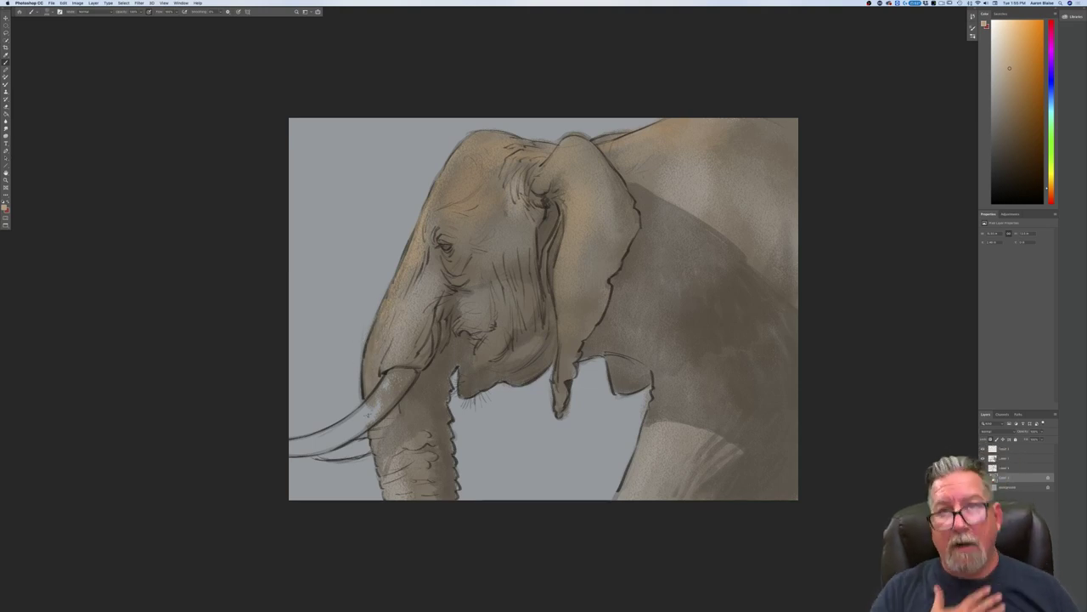
Step: Set the colour to a muted blue-grey and brush it around the eye, cheek, lower ear and upper front leg
left_click(7, 208)
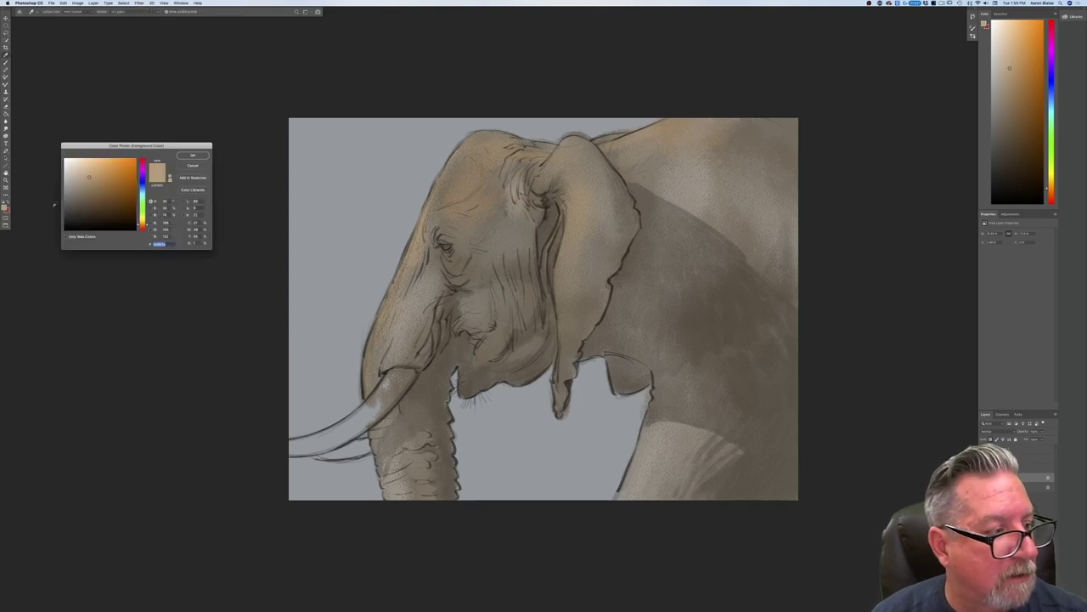
left_click(77, 192)
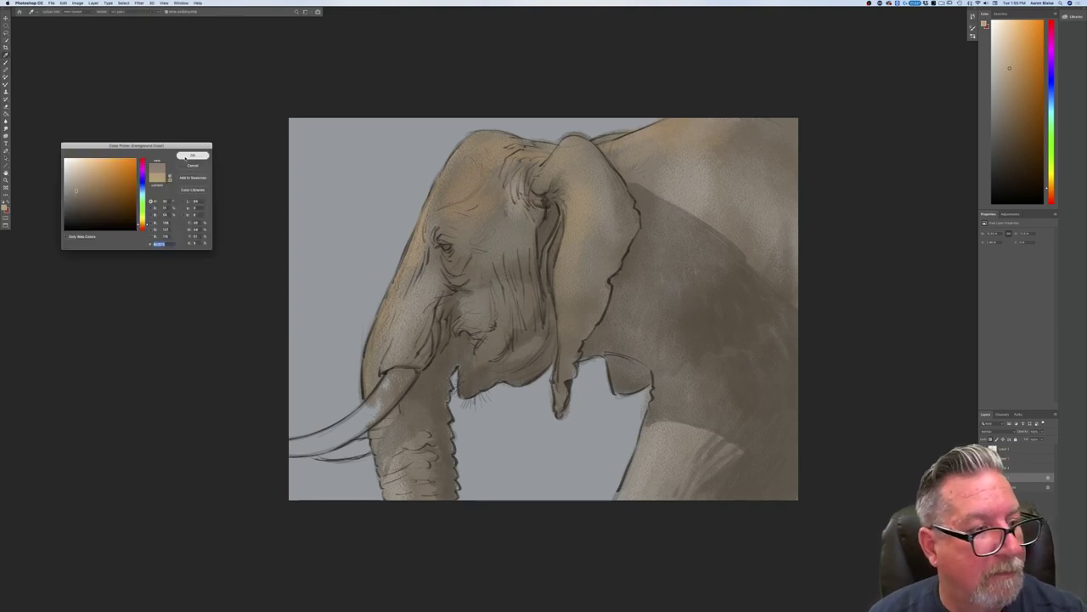
left_click(194, 155)
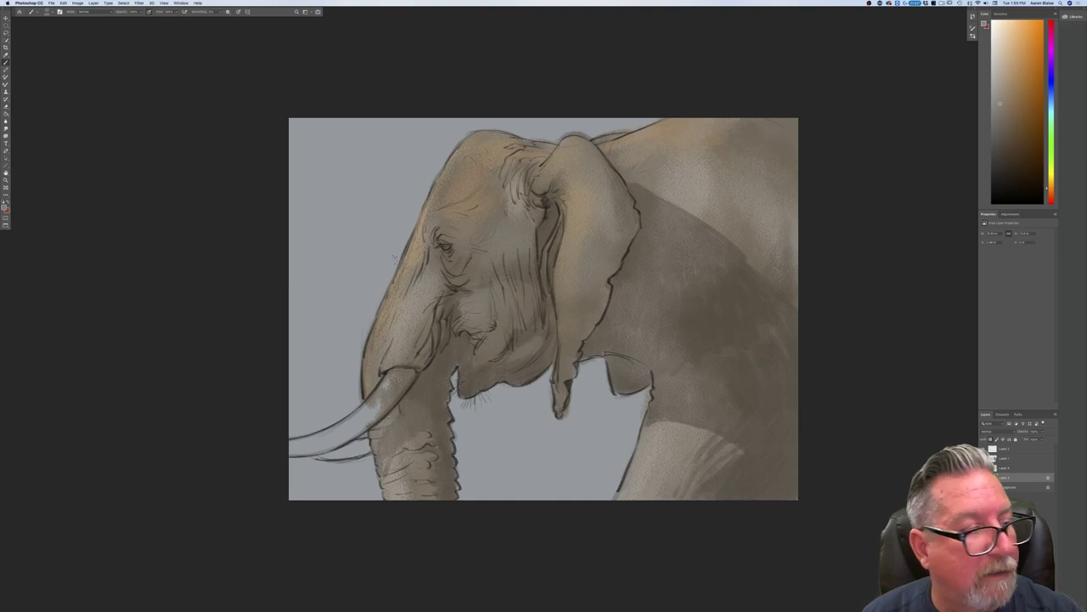
left_click(6, 206)
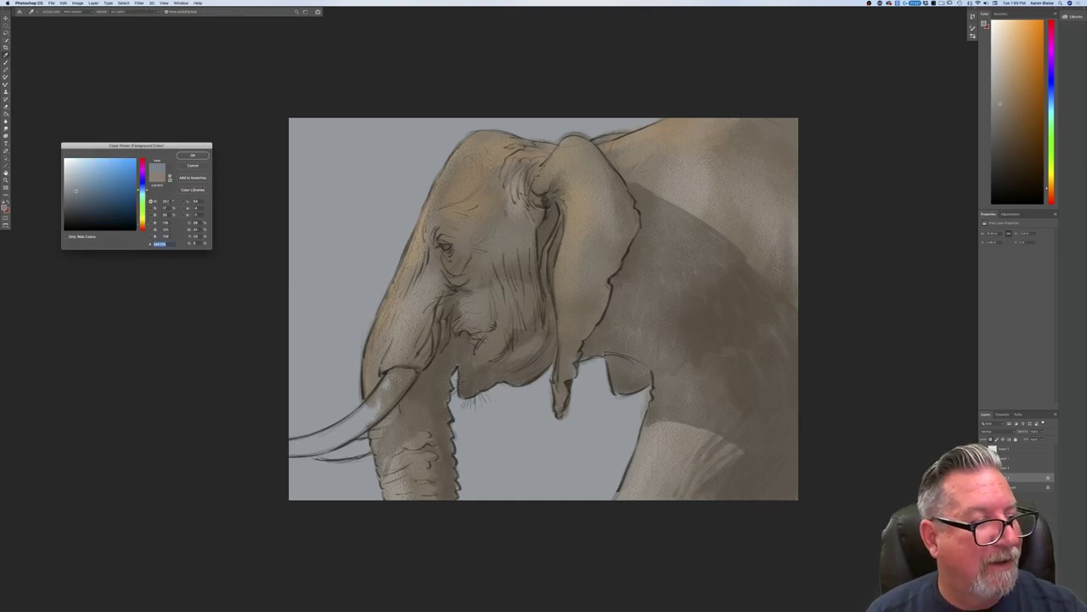
left_click(192, 156)
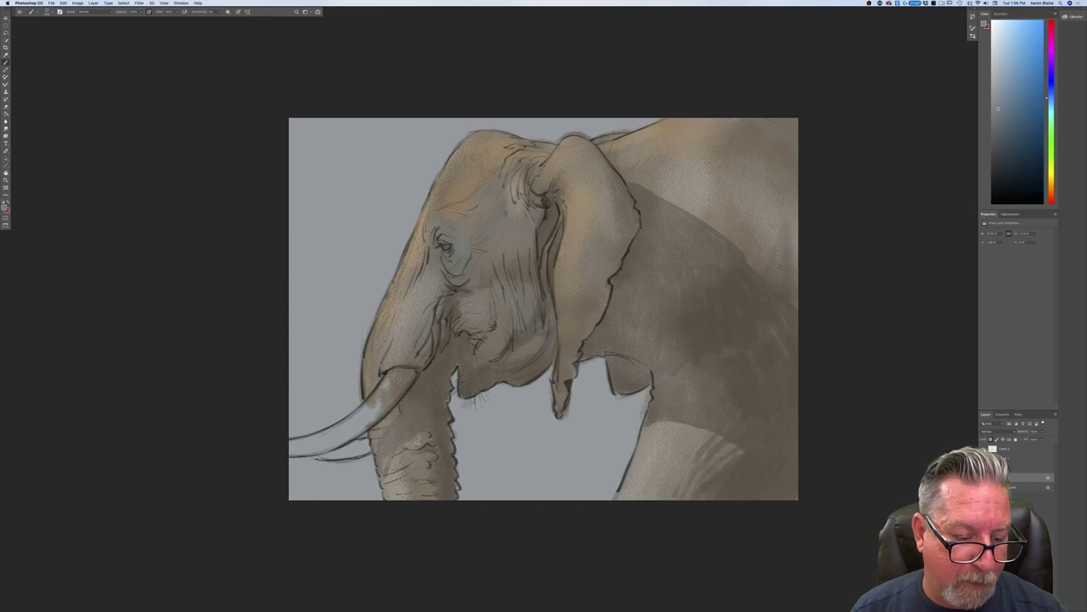
key("super+plus")
key("super+plus")
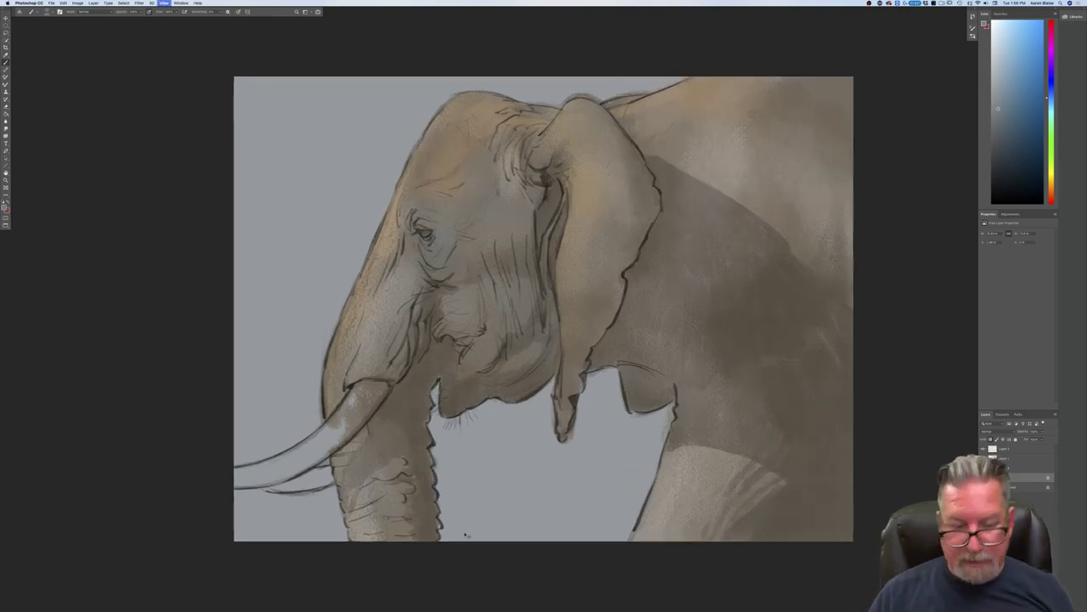
key("super+0")
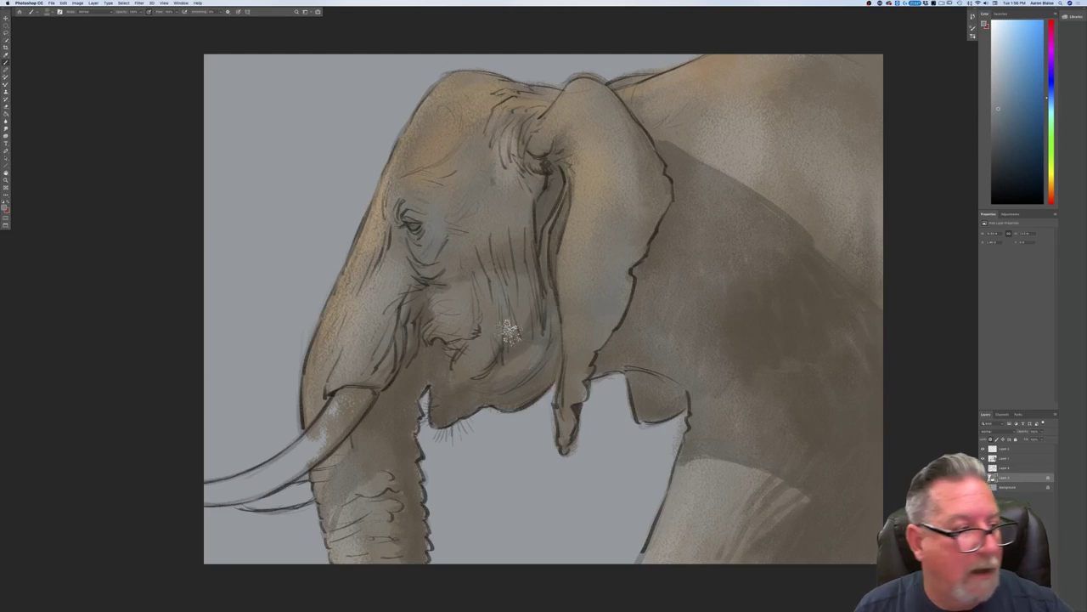
Step: Set the colour to a muted orange-brown and brush it over the cheek wrinkles and lower jaw
left_click(4, 207)
left_click(143, 225)
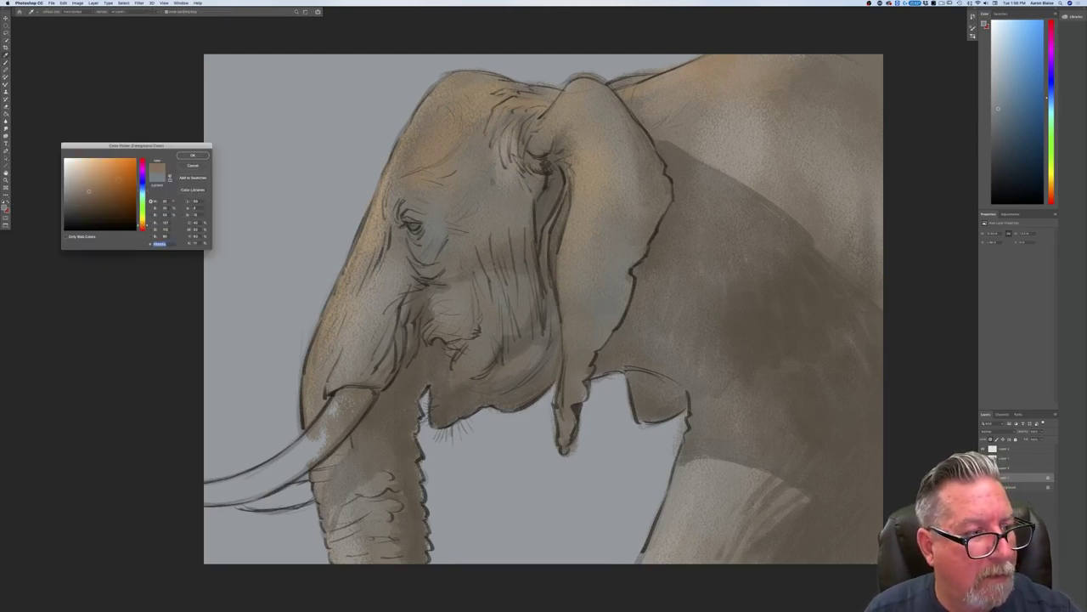
left_click(187, 158)
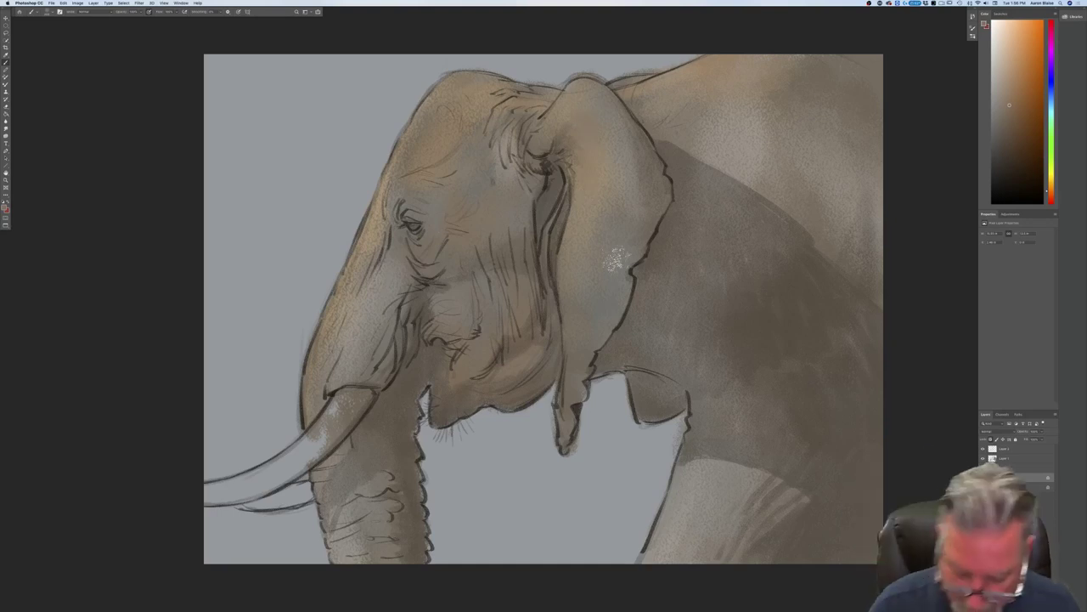
key("super+minus")
key("super+plus")
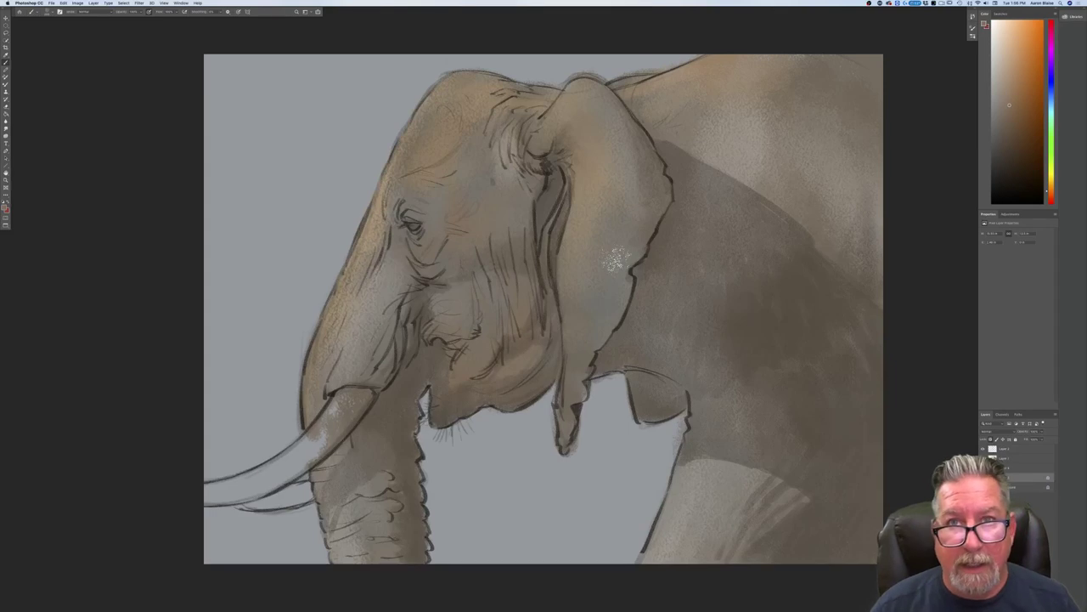
Step: Tone down the upper trunk with grey-brown, then brush a warmer brown over the temple, cheek, back and front leg
left_click(4, 208)
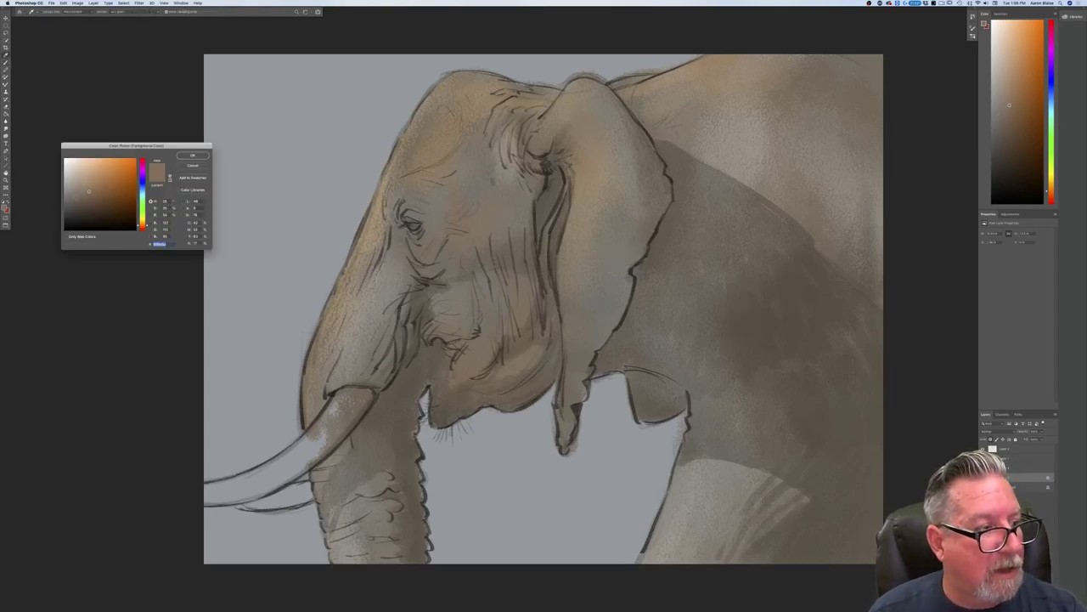
left_click(192, 156)
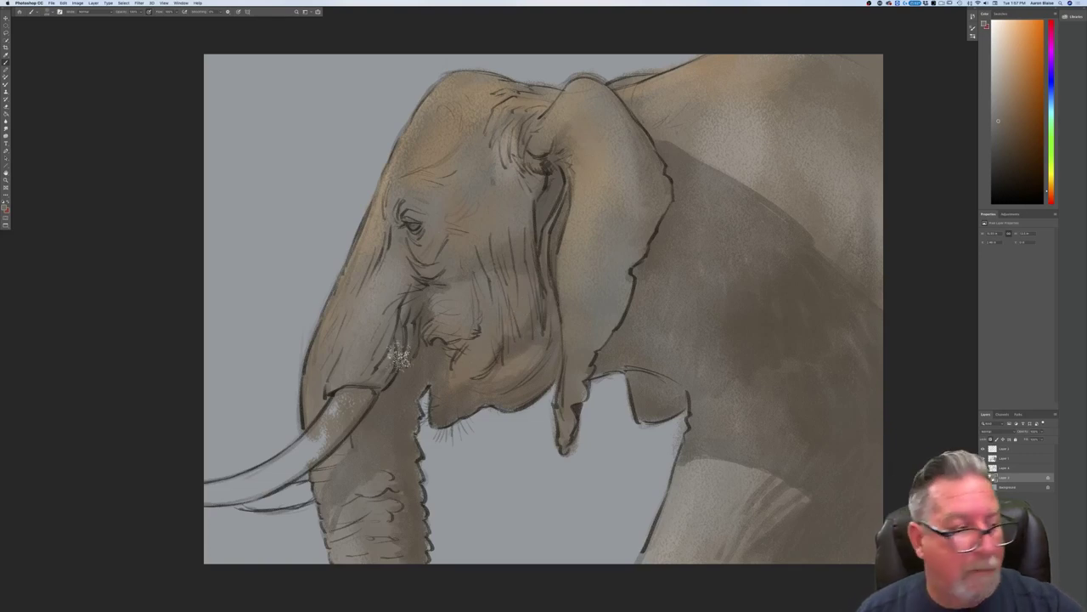
left_click(7, 210)
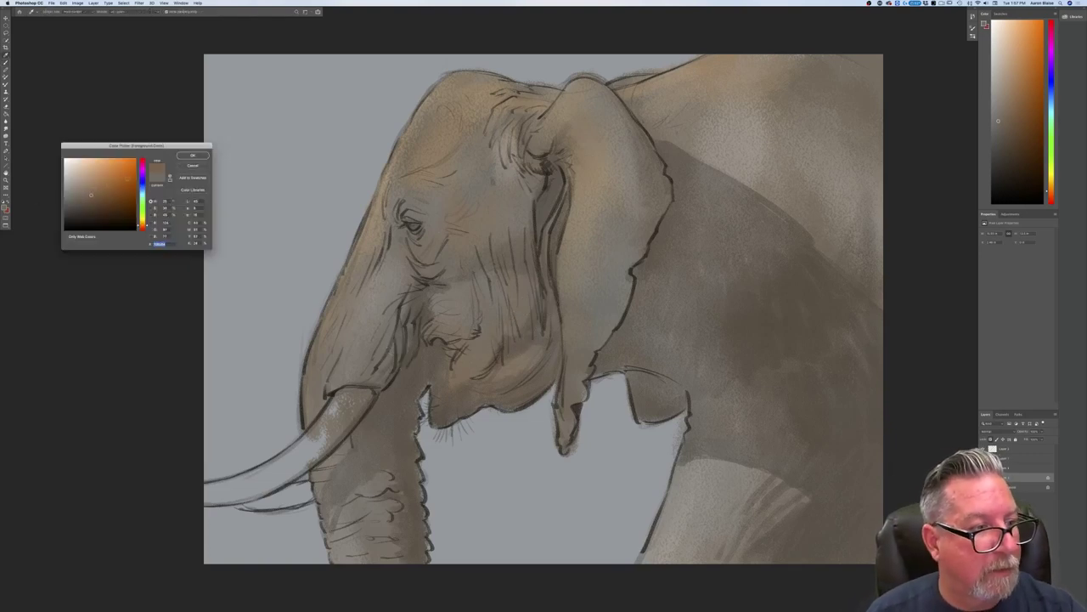
left_click(190, 157)
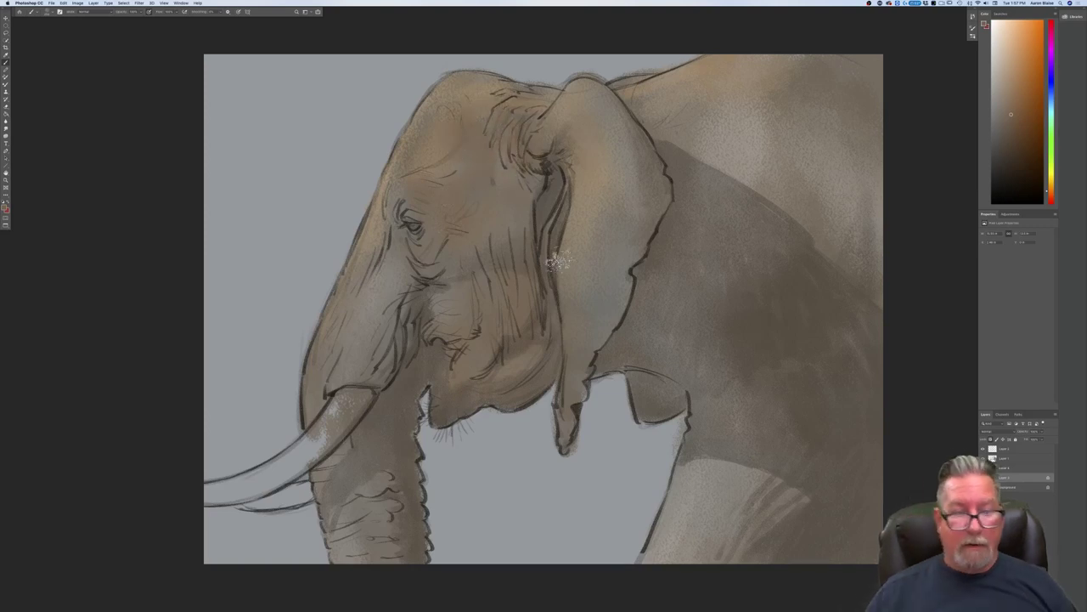
key("super+minus")
key("super+minus")
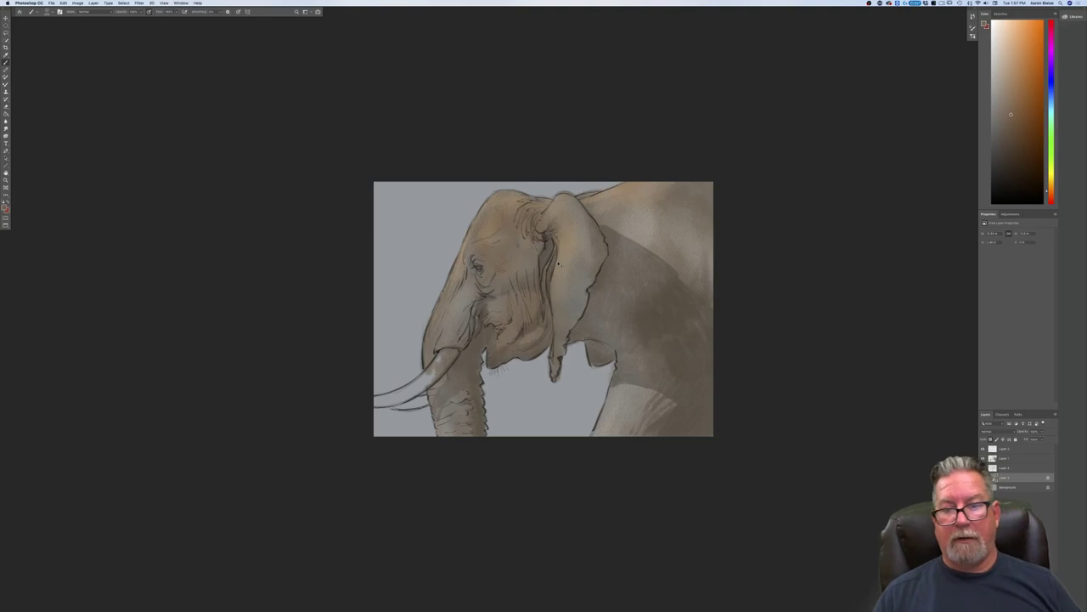
key("super+plus")
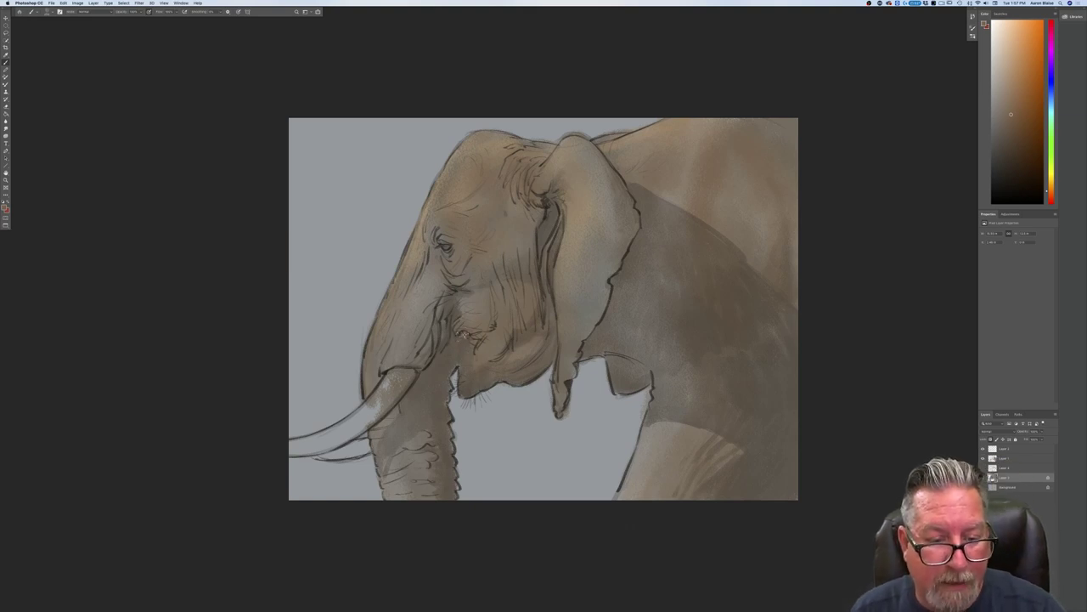
Step: Set the colour to a darker brown and deepen the cheek wrinkles and the area around the mouth
left_click(4, 207)
left_click_drag(91, 194, 92, 205)
left_click(187, 158)
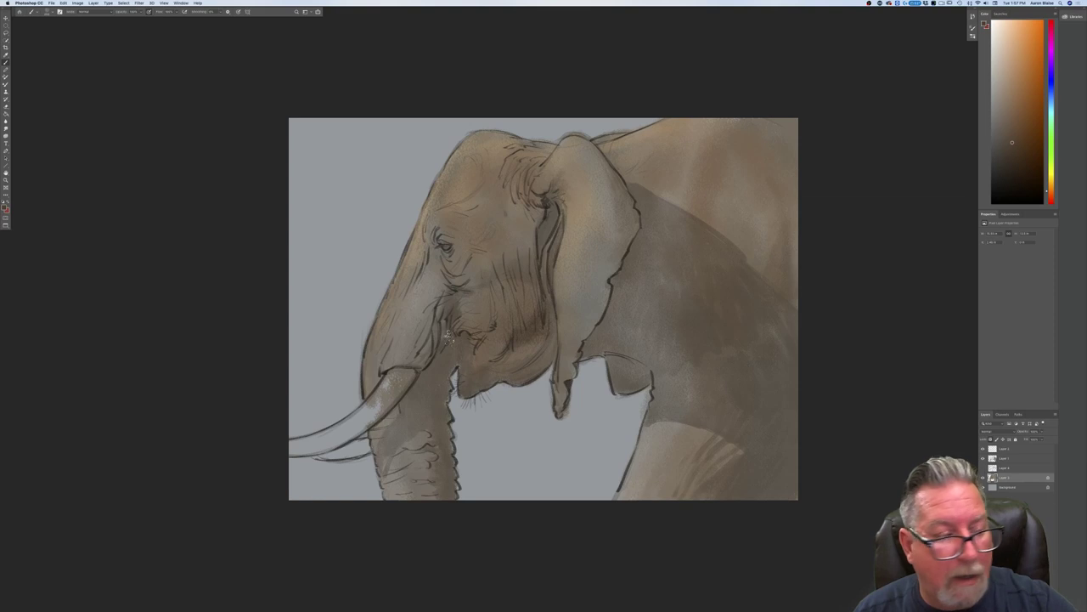
Step: Set the colour to a dark, nearly neutral grey and brush it over the side of the face and the underside of the jaw
left_click(4, 207)
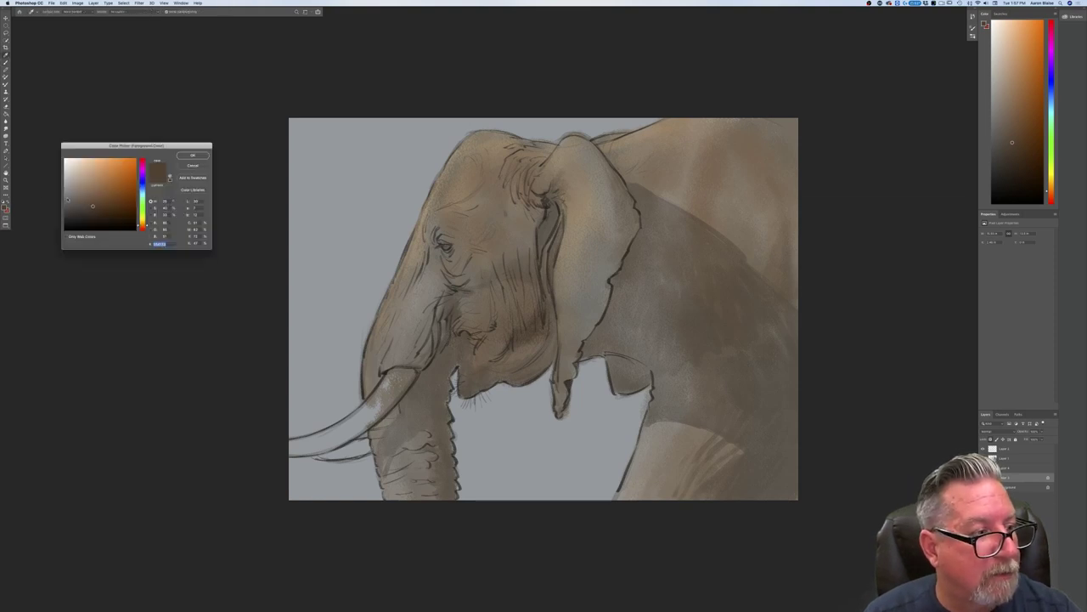
left_click(74, 204)
left_click(70, 201)
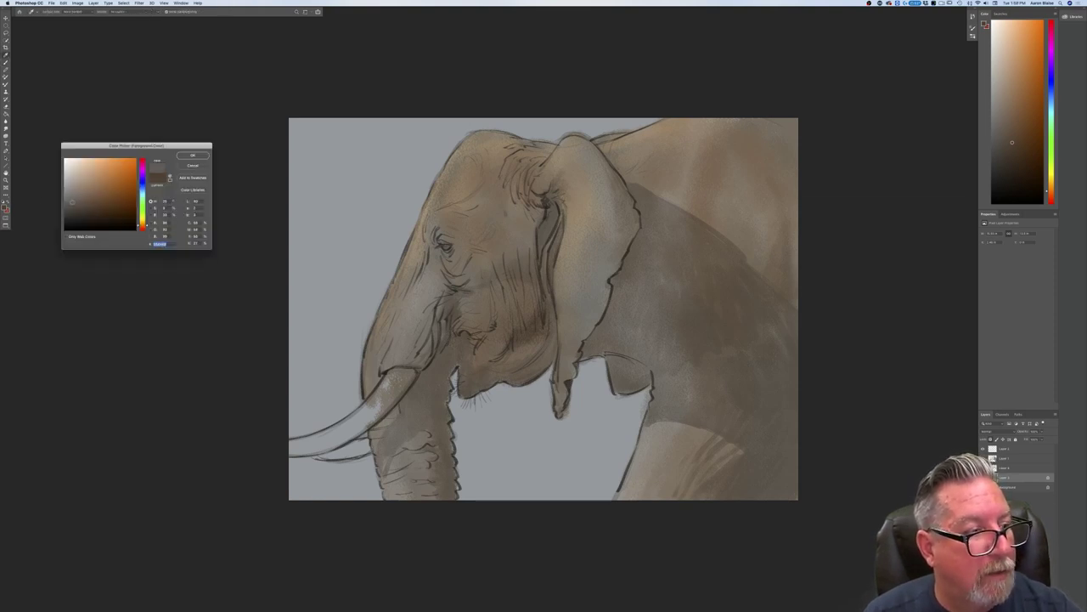
left_click(184, 157)
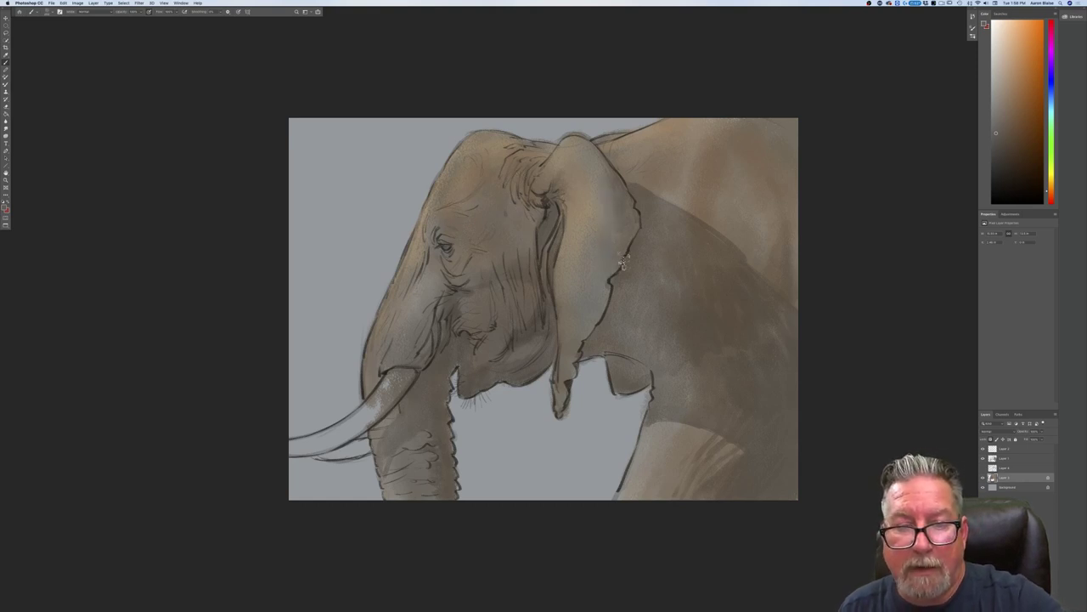
key("super+minus")
key("super+minus")
key("super+minus")
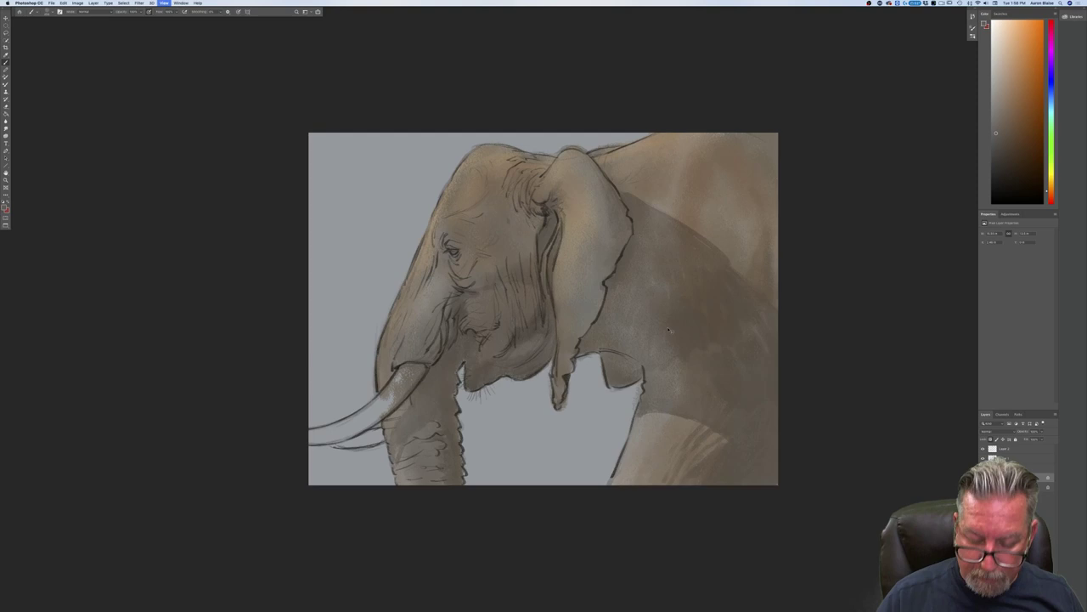
key("super+plus")
key("super+plus")
key("super+plus")
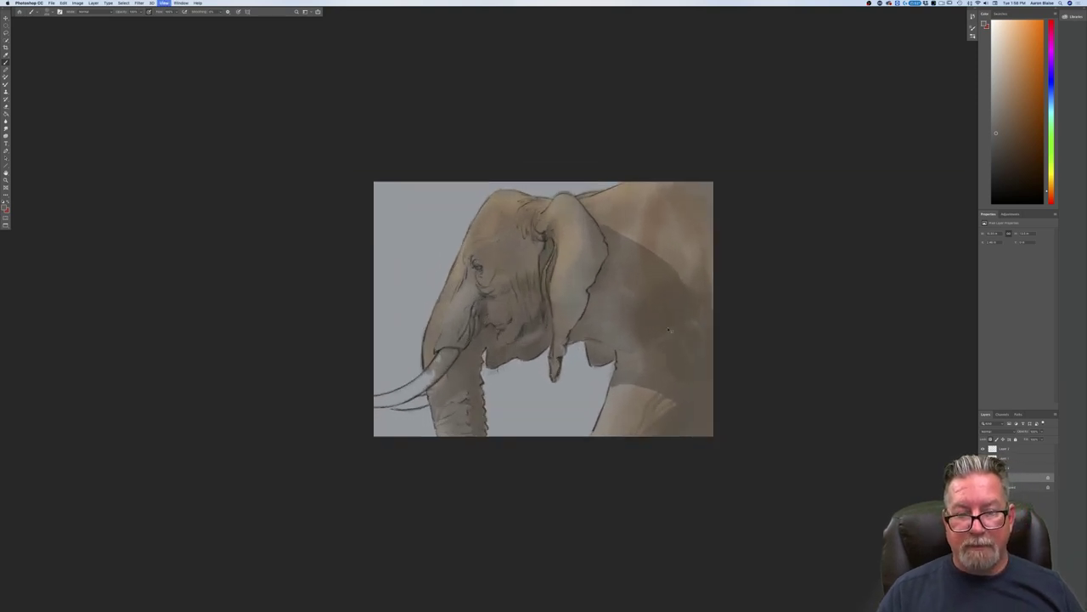
key("super+plus")
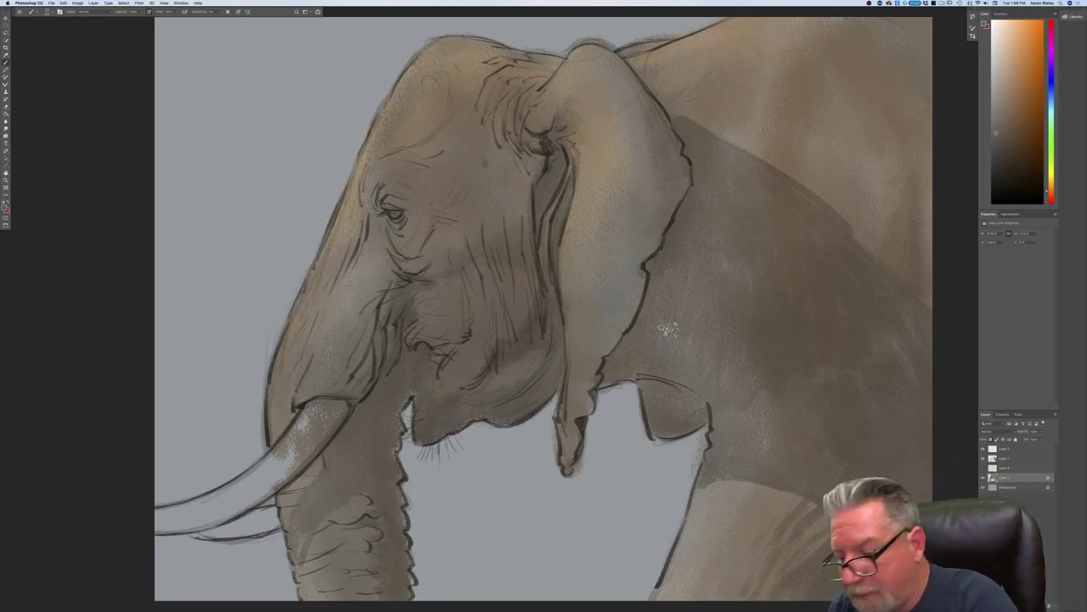
Step: Add a new layer above the drawing layers in Multiply mode and set the colour to a mid warm grey
left_click(1004, 450)
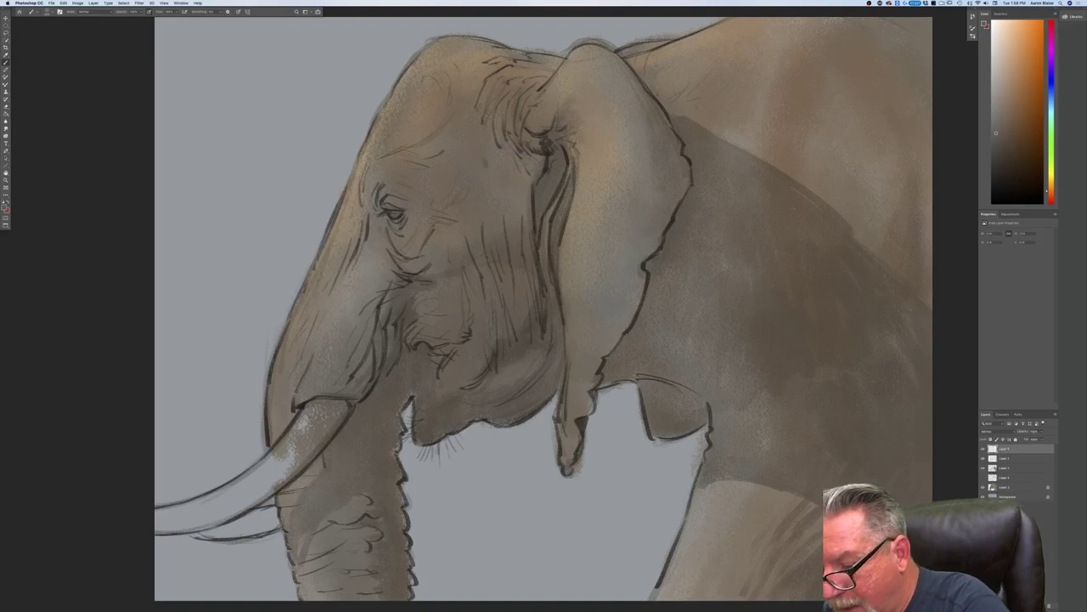
left_click(991, 431)
left_click(982, 443)
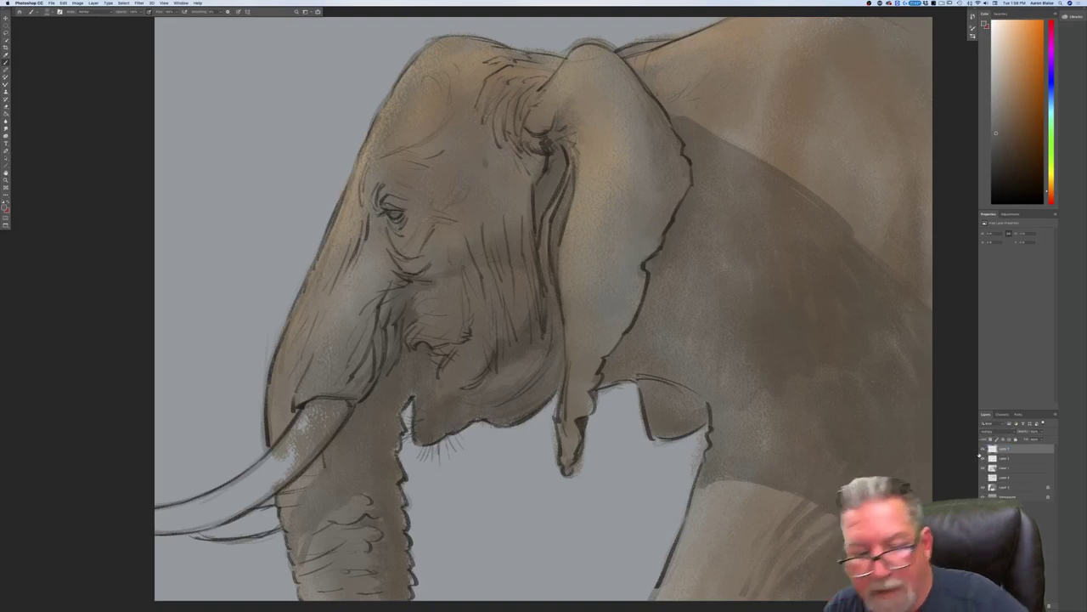
left_click(5, 208)
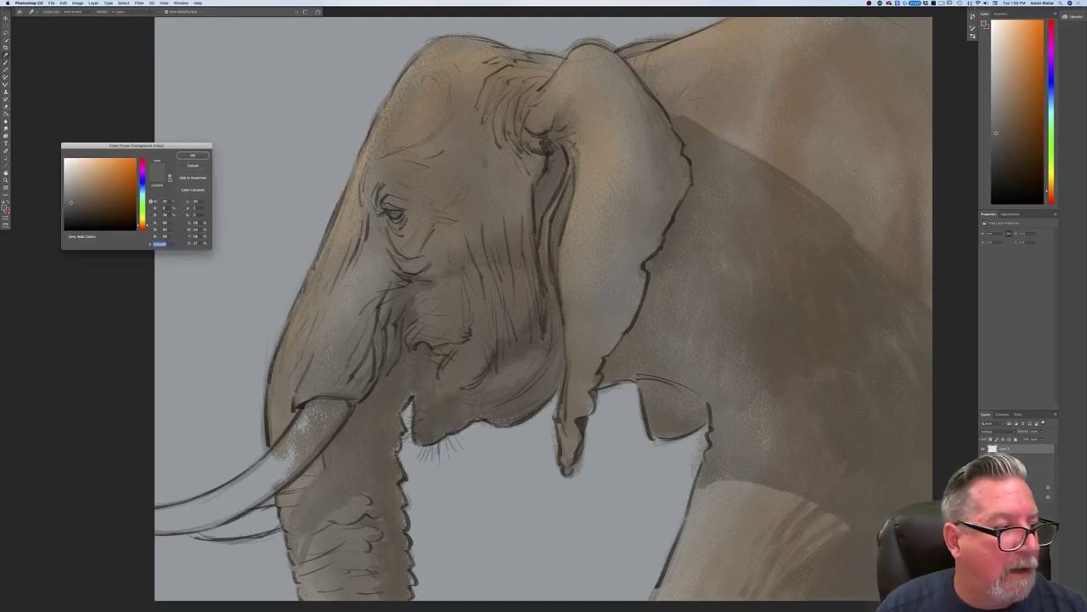
left_click(73, 189)
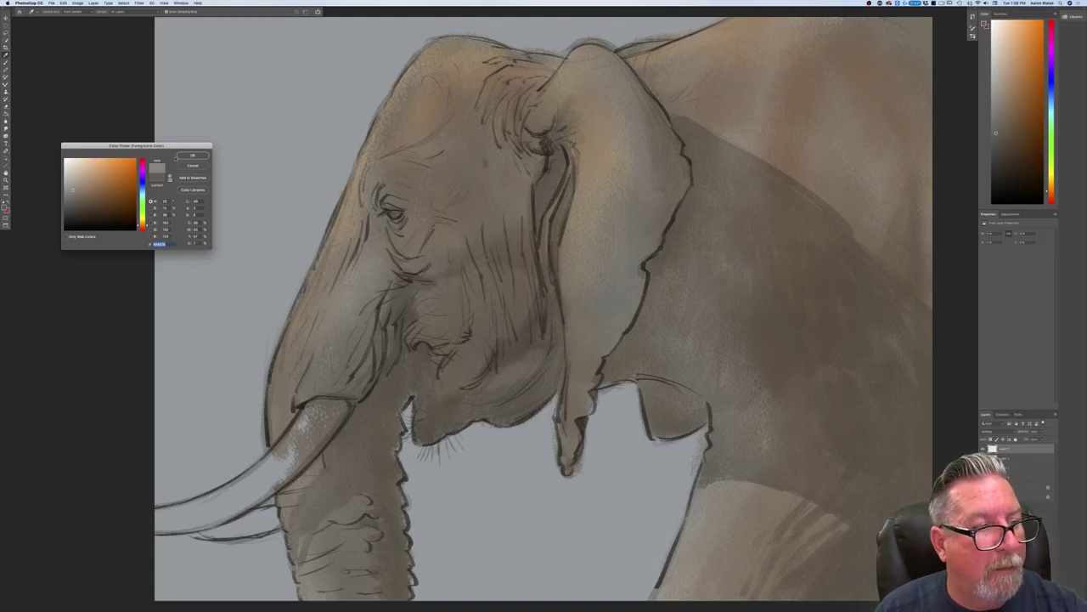
left_click(188, 158)
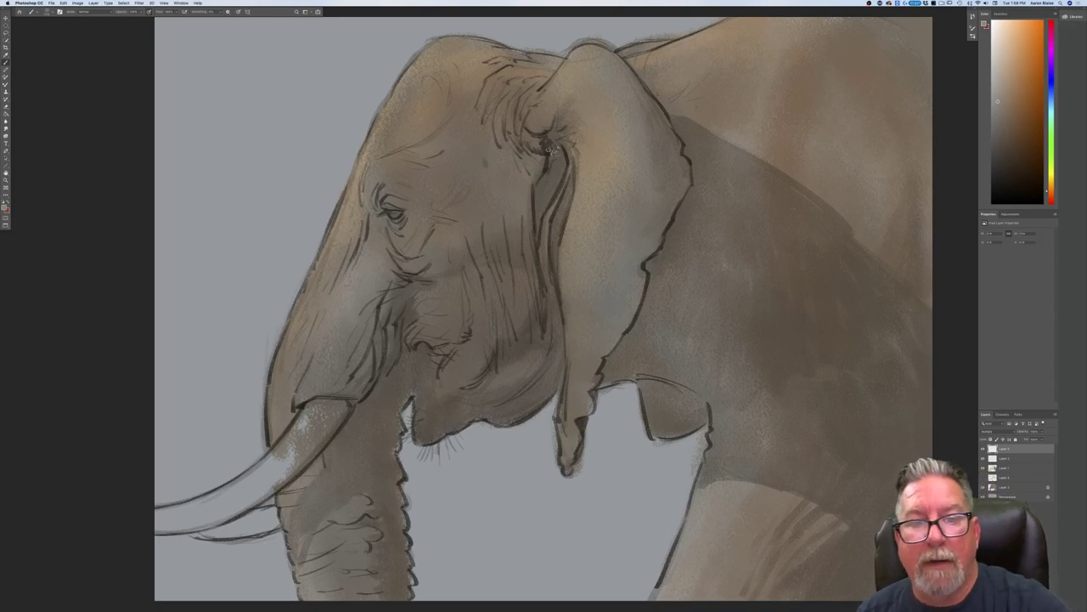
Step: Shade the deep hollow between head and ear, then extend the shadow across the upper cheek wrinkles
mouse_move(550, 132)
left_mouse_down()
mouse_move(562, 173)
mouse_move(555, 187)
mouse_move(552, 169)
mouse_move(543, 195)
mouse_move(538, 253)
left_mouse_up()
left_click_drag(569, 163, 555, 275)
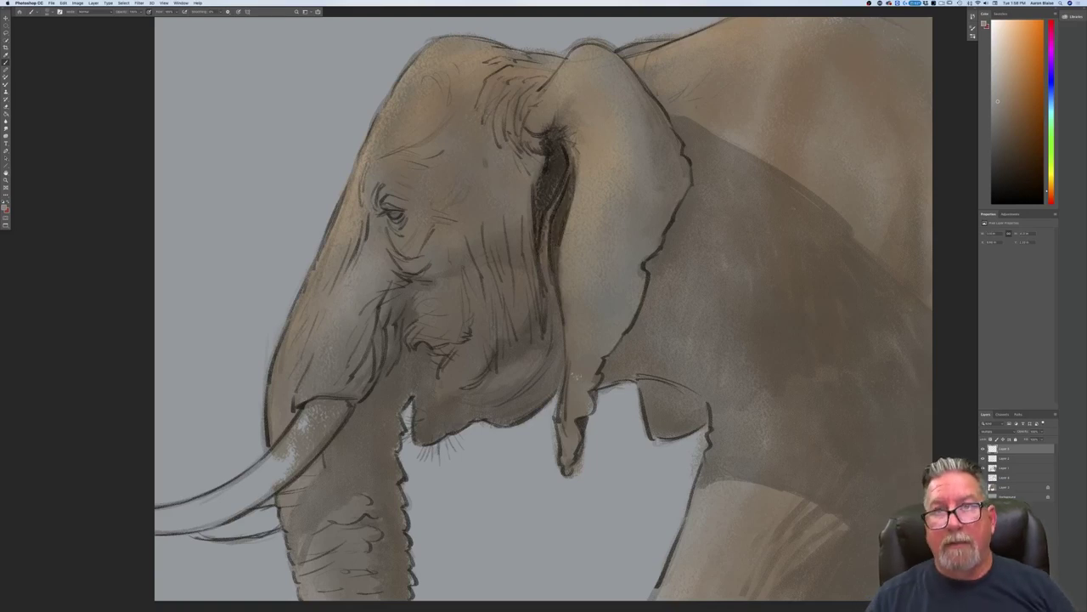
left_click_drag(534, 265, 525, 222)
mouse_move(535, 287)
left_mouse_down()
mouse_move(512, 229)
mouse_move(495, 270)
mouse_move(472, 282)
left_mouse_up()
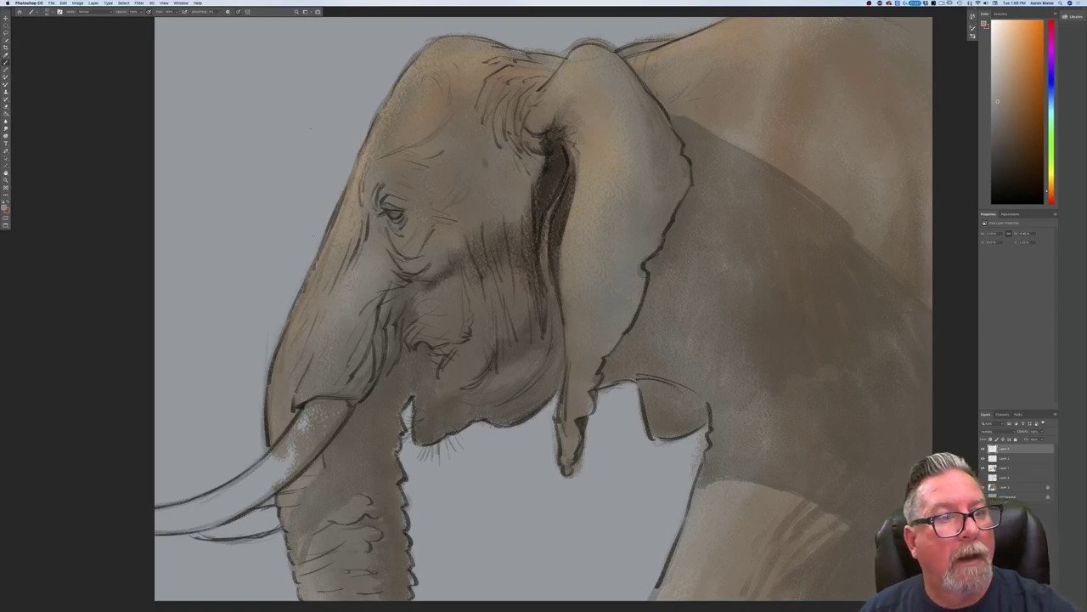
Step: Shade the fold below the eye, the crease behind the trunk base, and the corner of the mouth down to the lower lip
mouse_move(428, 284)
left_mouse_down()
mouse_move(392, 270)
mouse_move(391, 250)
left_mouse_up()
left_click_drag(426, 285, 397, 303)
left_click_drag(410, 300, 395, 312)
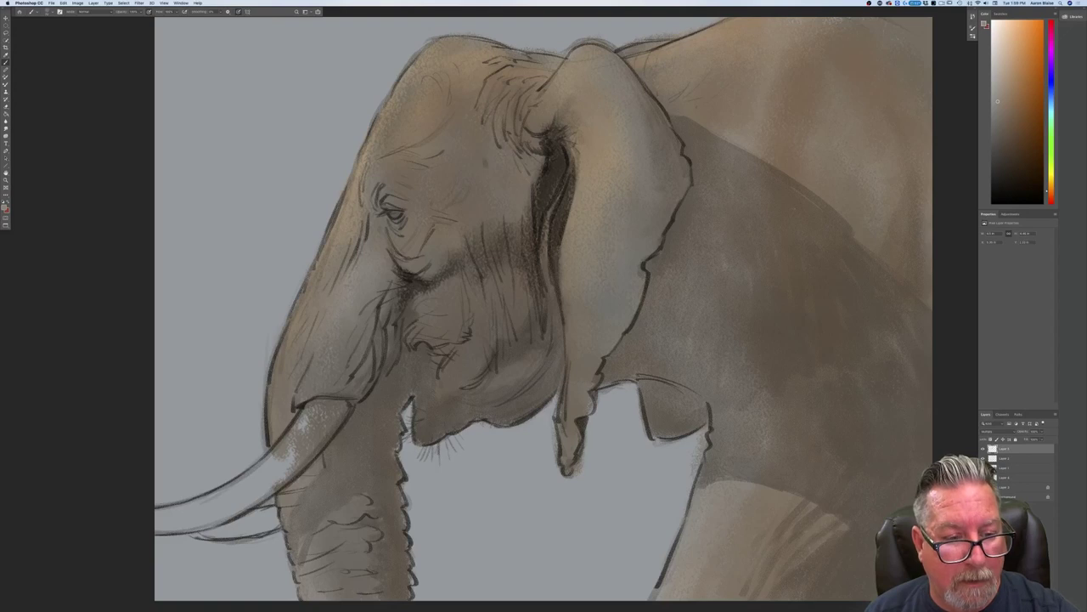
left_click_drag(397, 310, 391, 320)
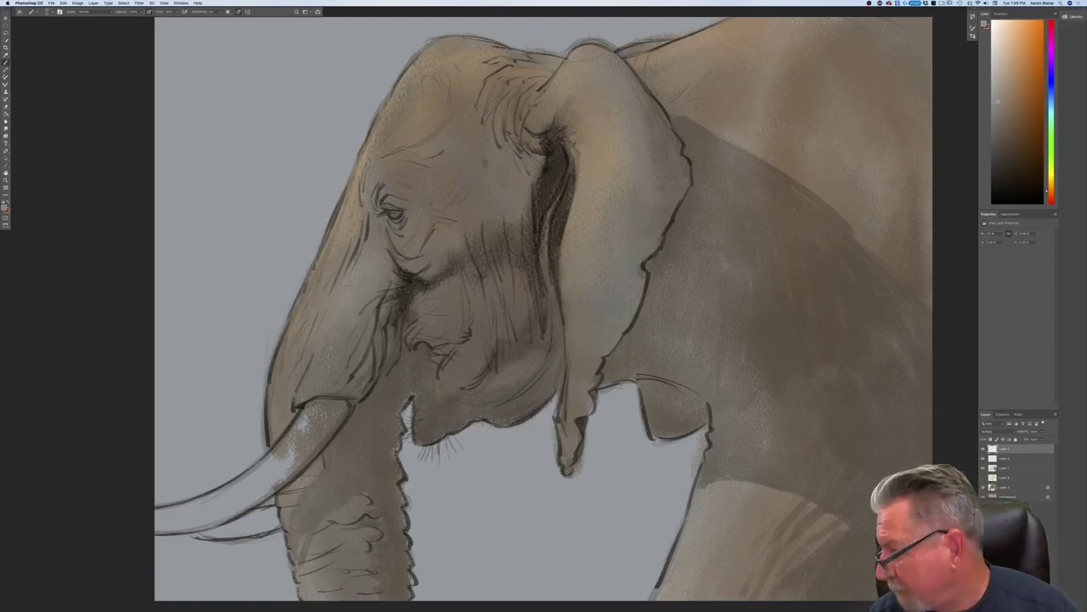
mouse_move(402, 319)
left_mouse_down()
mouse_move(393, 378)
mouse_move(423, 366)
left_mouse_up()
mouse_move(459, 343)
left_mouse_down()
mouse_move(428, 354)
mouse_move(434, 406)
left_mouse_up()
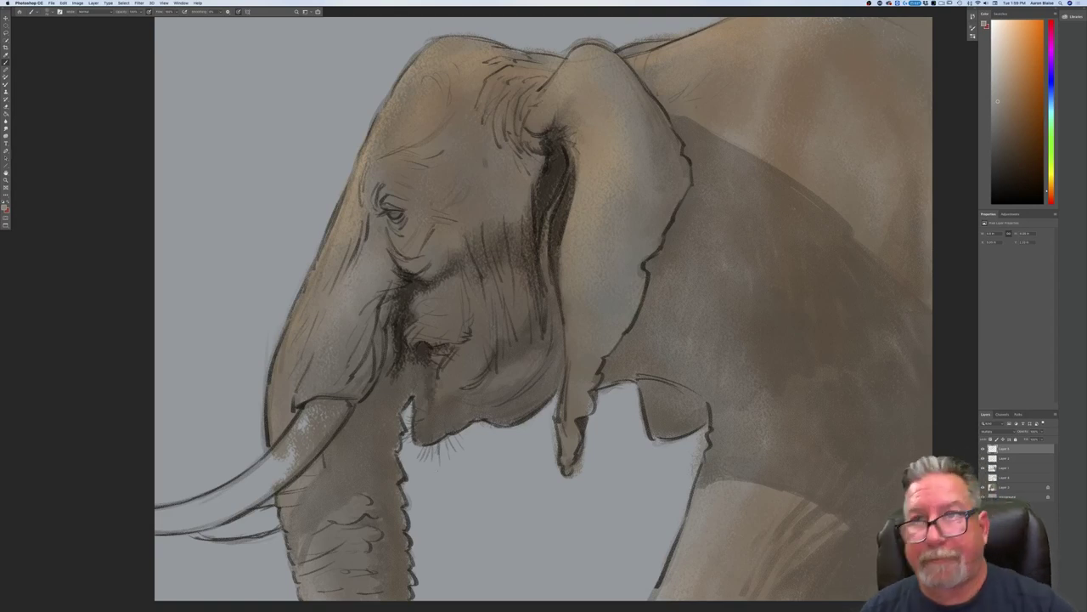
Step: Shade the lower cheek wrinkles from the ear's front edge down to the fold above the jaw
left_click_drag(550, 283, 552, 347)
left_click_drag(539, 308, 545, 343)
left_click_drag(532, 311, 532, 355)
mouse_move(520, 329)
left_mouse_down()
mouse_move(523, 356)
mouse_move(509, 361)
left_mouse_up()
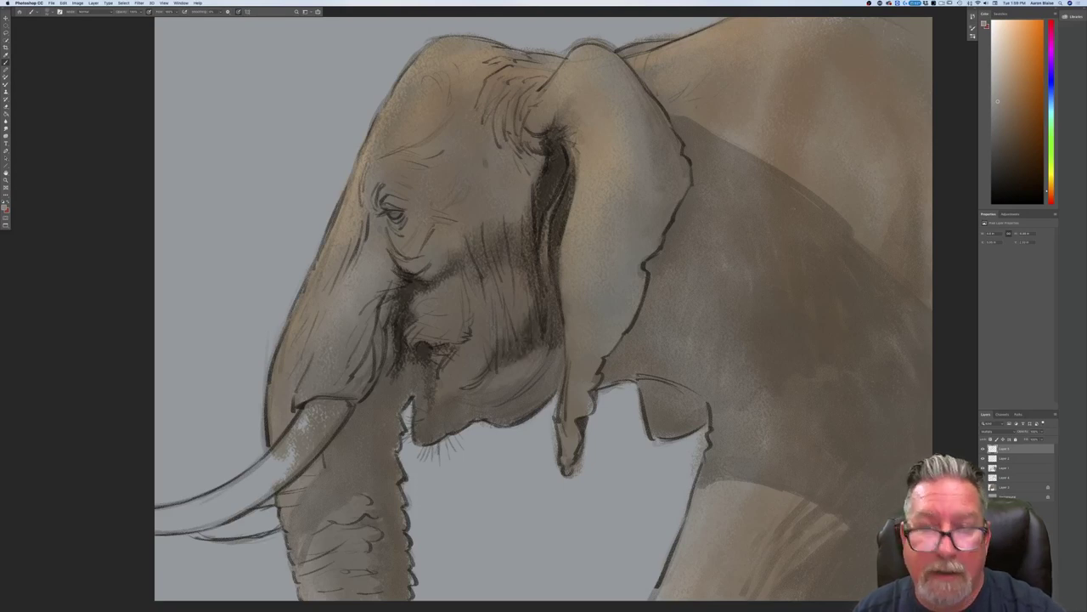
mouse_move(506, 362)
left_mouse_down()
mouse_move(480, 384)
mouse_move(499, 364)
mouse_move(486, 359)
left_mouse_up()
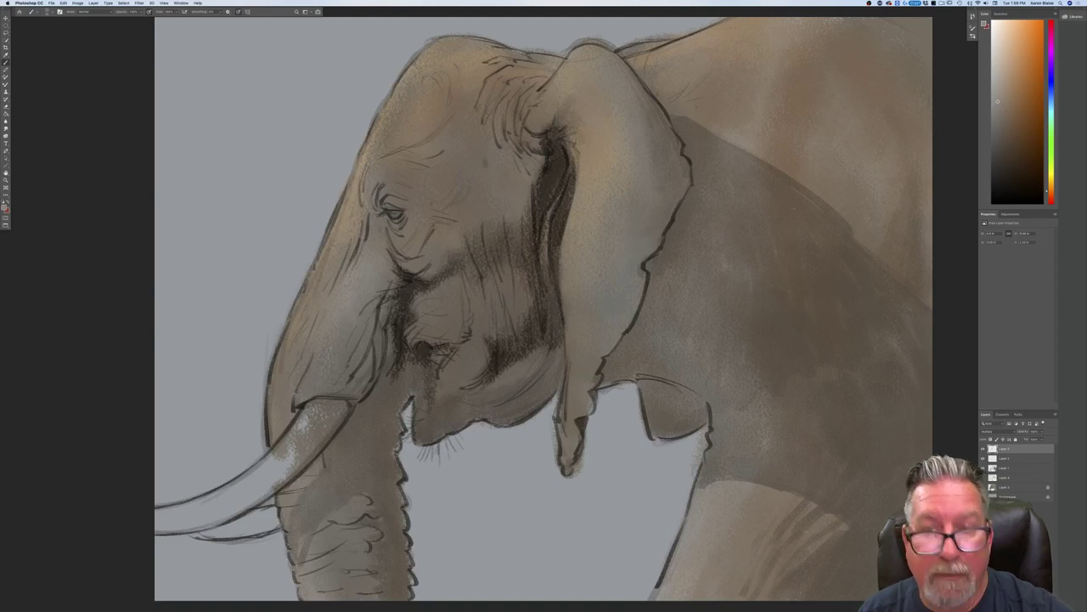
Step: Shade the lower cheek fold above the jaw, then darken the jaw's rounded underside below the ear
left_click_drag(481, 376, 468, 387)
left_click_drag(484, 373, 467, 383)
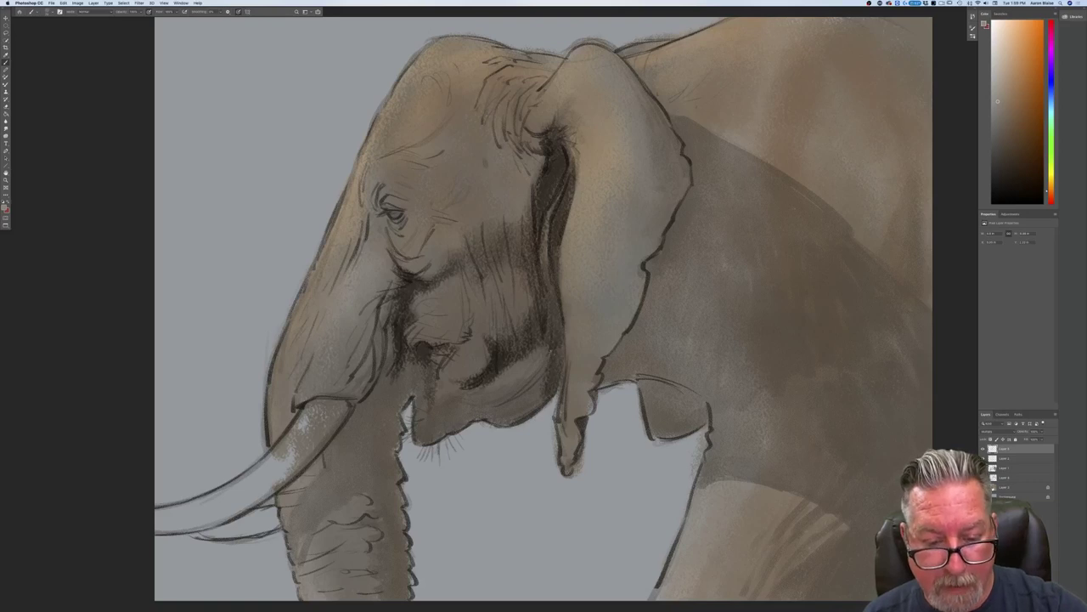
mouse_move(537, 377)
left_mouse_down()
mouse_move(518, 411)
mouse_move(486, 412)
left_mouse_up()
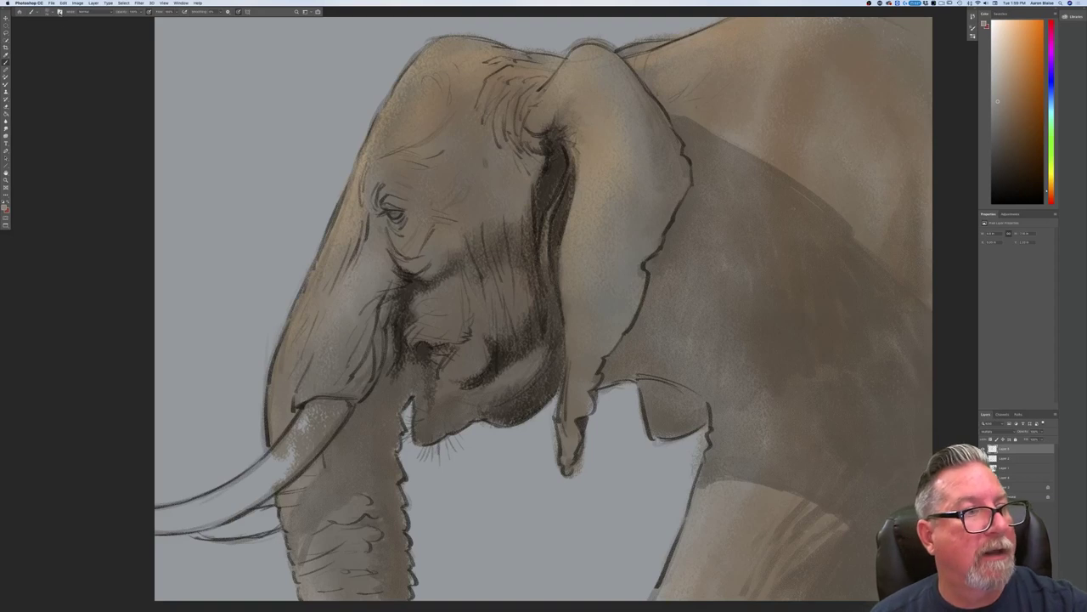
Step: Fine-tune the brush by slightly enlarging its tip size and reducing the scale of its texture
key("F5")
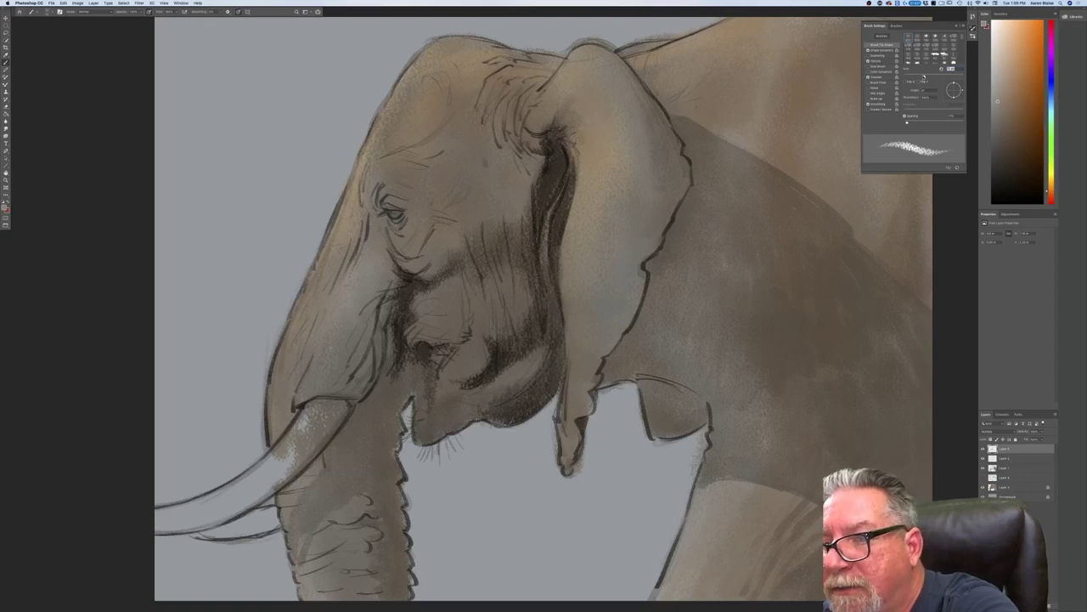
left_click_drag(926, 76, 929, 76)
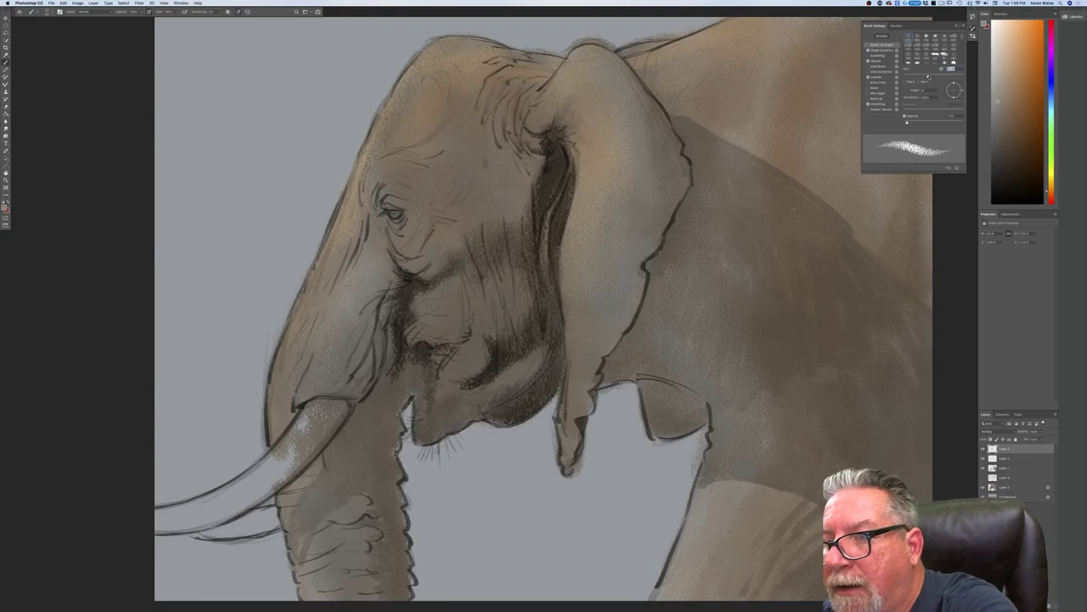
left_click(874, 61)
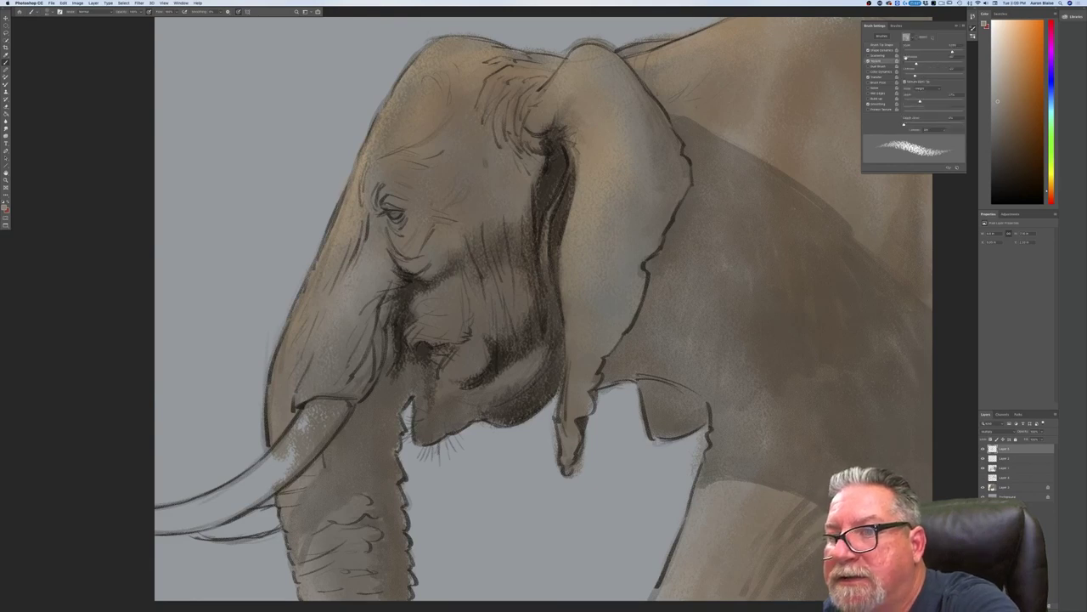
left_click_drag(950, 51, 948, 53)
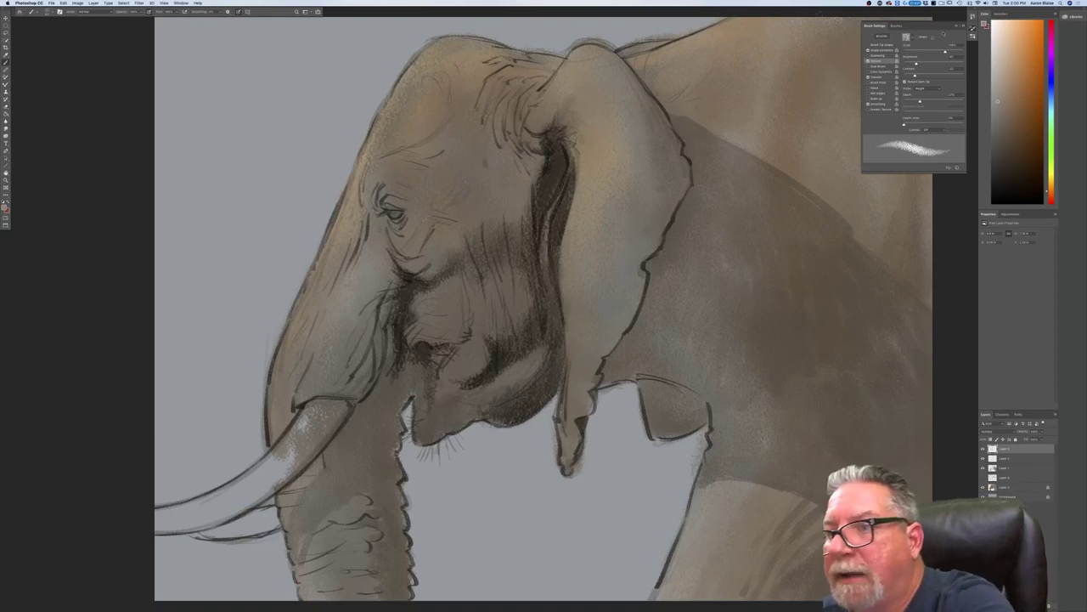
left_click(955, 26)
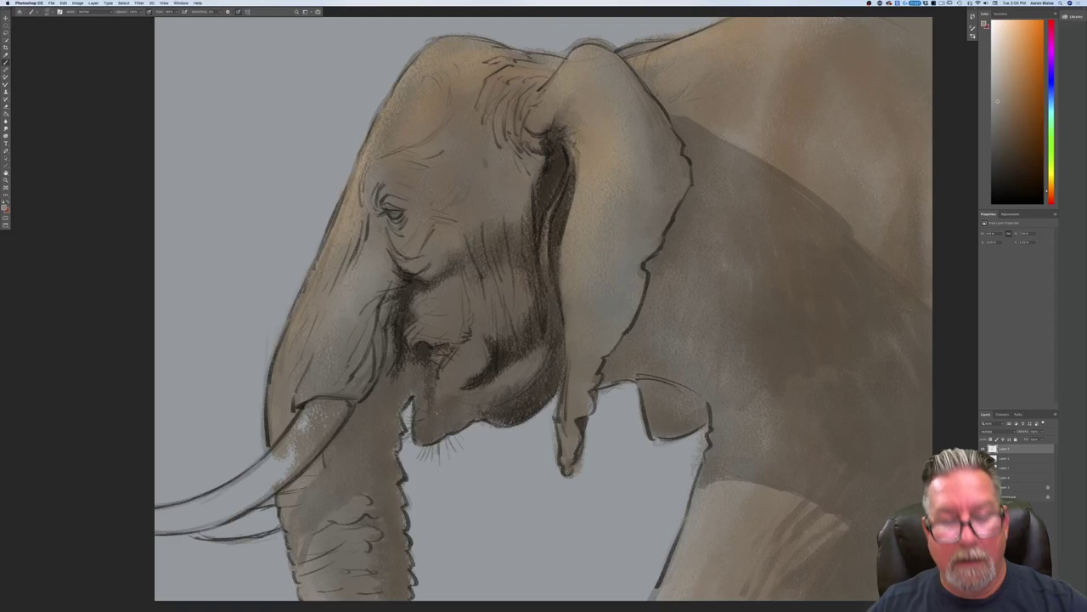
Step: Shade the chin fold and the lower lip, carrying the shadow along the jaw and up to the mouth corner
left_click_drag(464, 384, 449, 403)
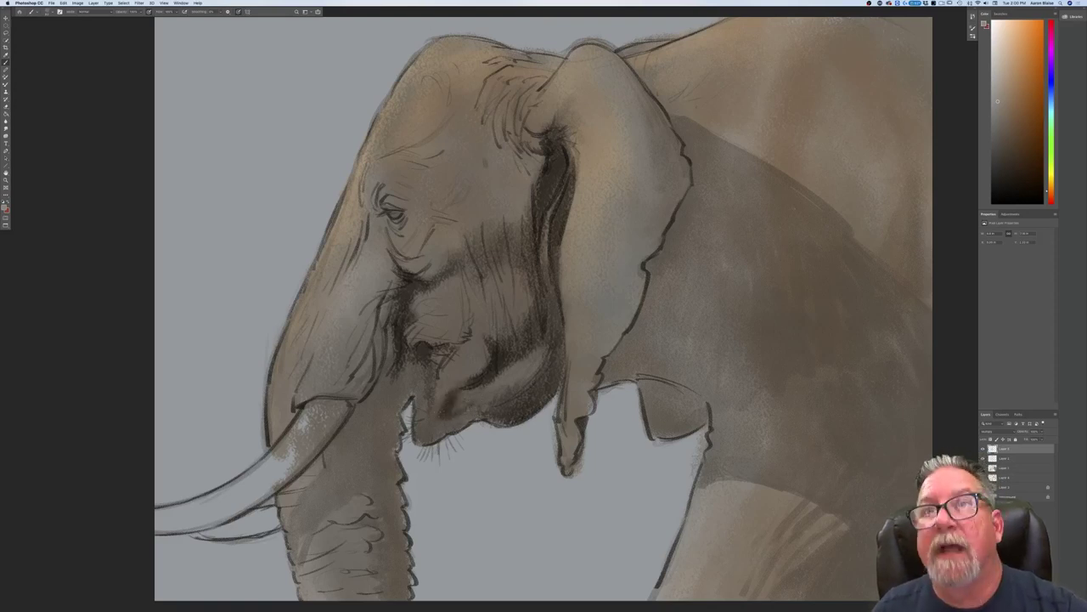
mouse_move(484, 408)
left_mouse_down()
mouse_move(435, 431)
mouse_move(423, 387)
mouse_move(427, 435)
mouse_move(414, 444)
left_mouse_up()
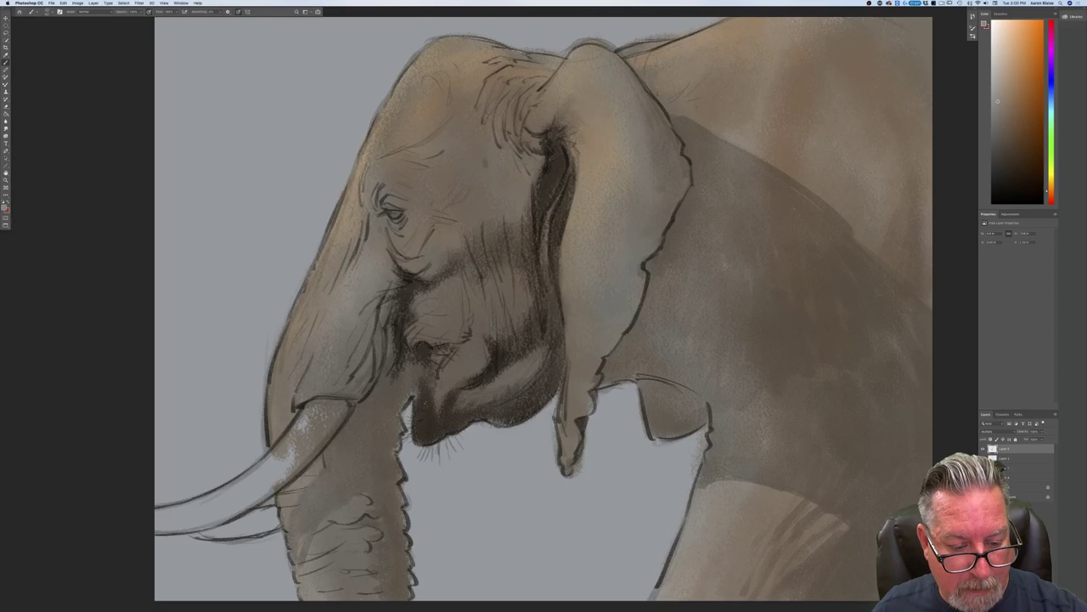
left_click_drag(419, 390, 426, 369)
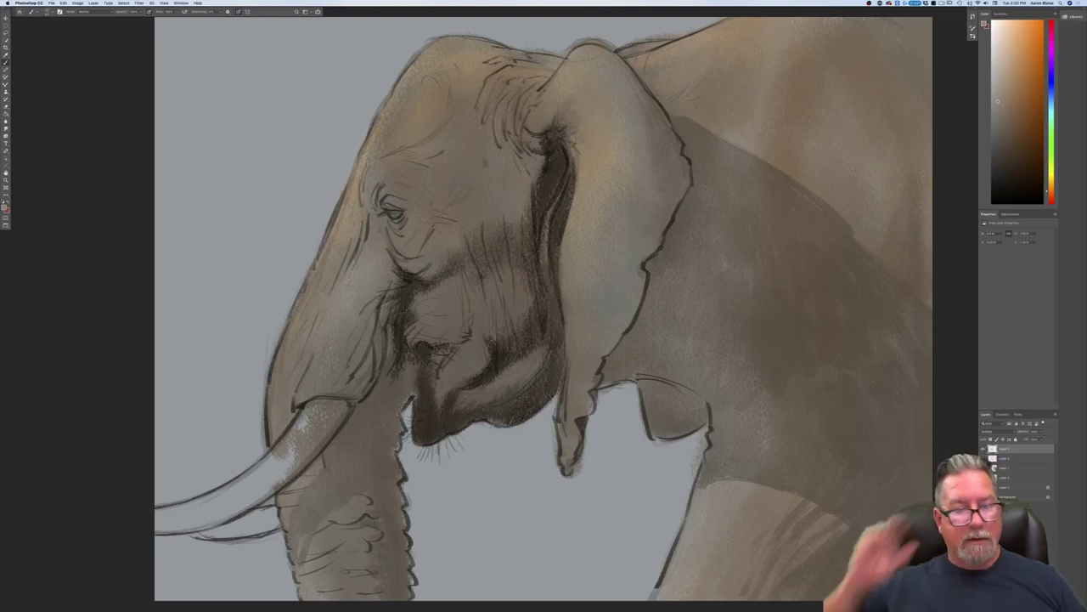
Step: Save the adjusted brush as a new preset named Textured 41, with its tool settings included
left_click(50, 12)
left_click(179, 33)
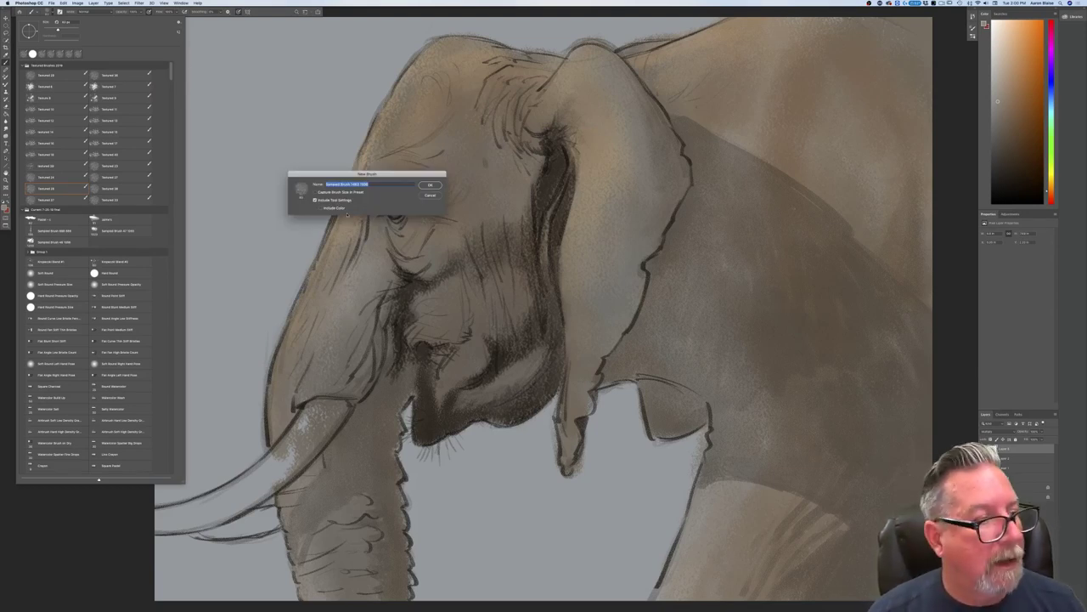
type("Textured 41")
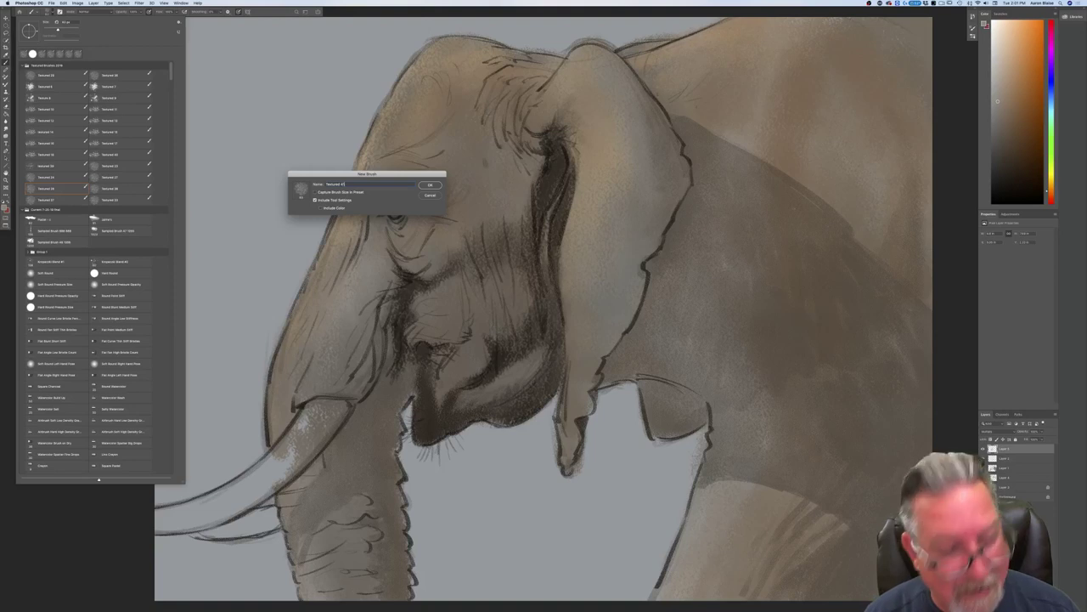
left_click(429, 186)
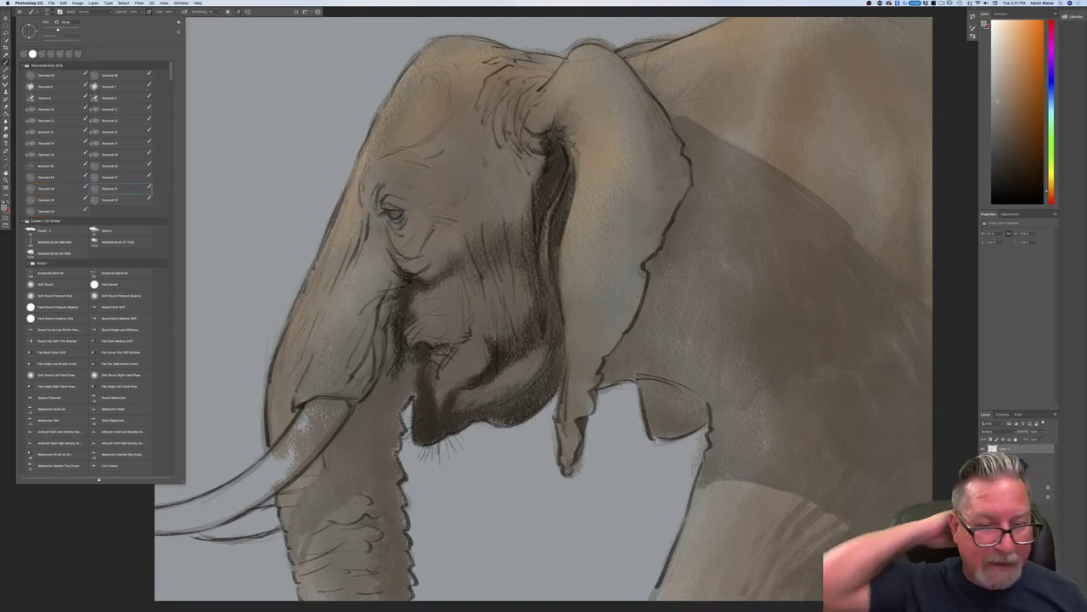
key("Return")
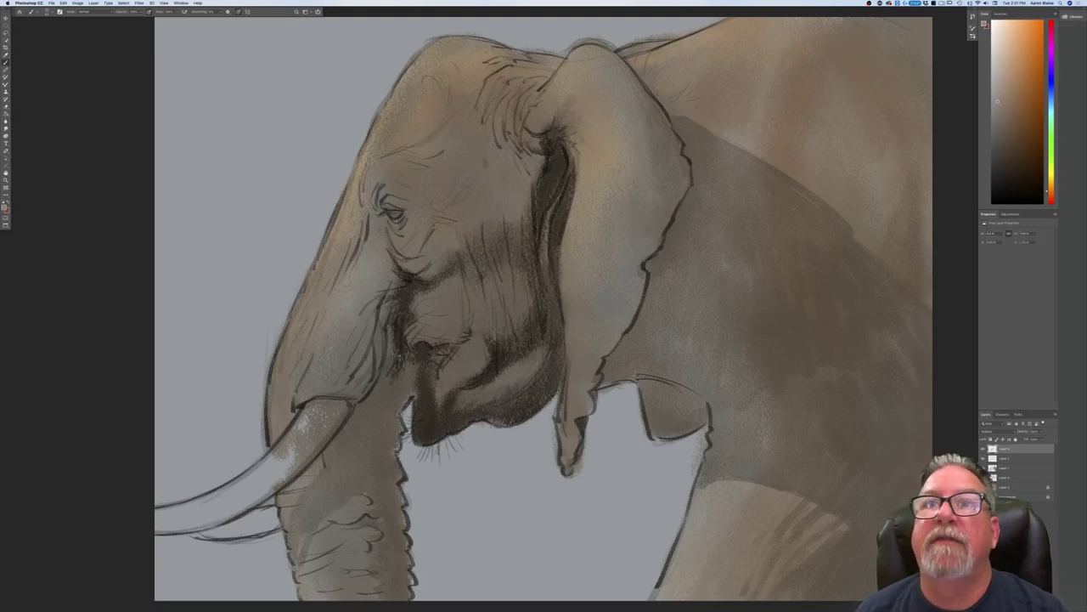
Step: Shade the trunk base behind the tusk socket, extending the shadow from the mouth down the trunk's rear edge
mouse_move(417, 360)
left_mouse_down()
mouse_move(394, 387)
mouse_move(397, 400)
mouse_move(401, 369)
mouse_move(394, 420)
left_mouse_up()
left_click_drag(391, 367, 384, 421)
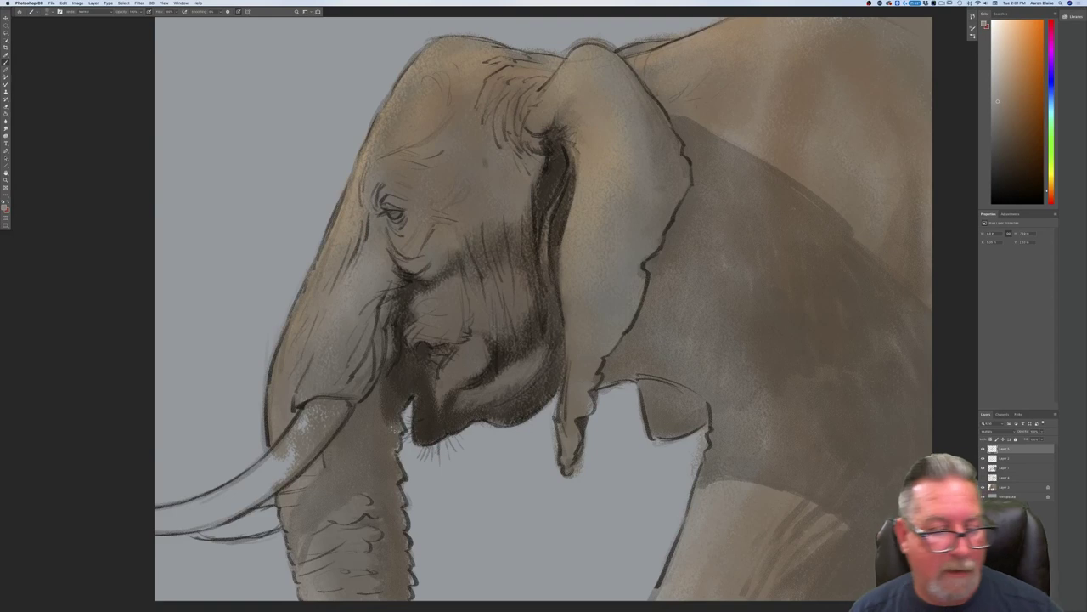
mouse_move(390, 336)
left_mouse_down()
mouse_move(377, 390)
mouse_move(361, 403)
mouse_move(369, 368)
mouse_move(344, 392)
mouse_move(368, 432)
left_mouse_up()
key("super+minus")
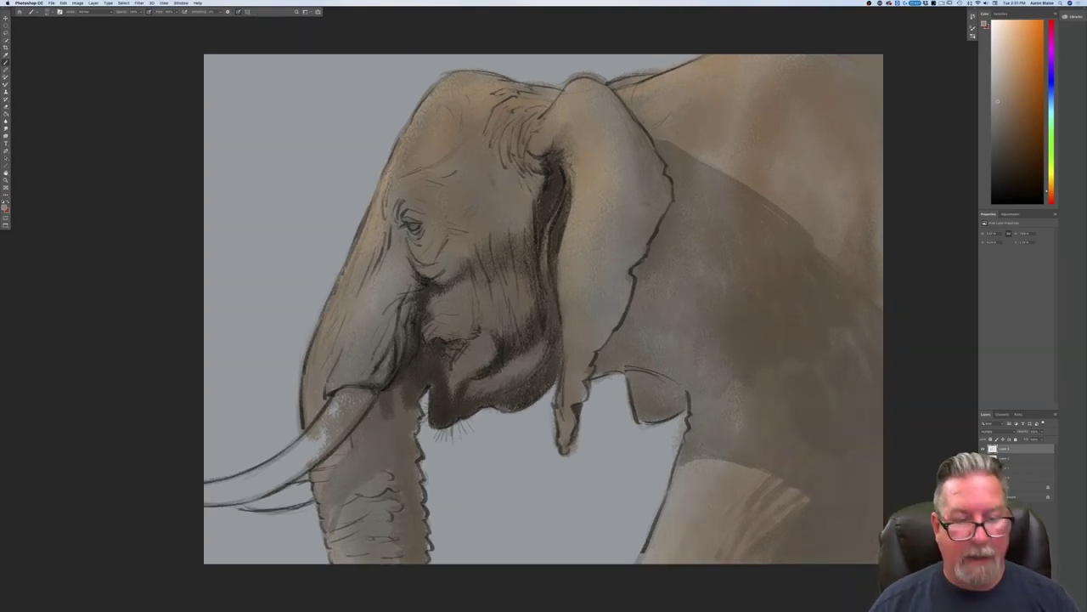
mouse_move(403, 384)
left_mouse_down()
mouse_move(392, 430)
mouse_move(413, 436)
mouse_move(394, 430)
mouse_move(420, 452)
mouse_move(419, 490)
left_mouse_up()
left_click_drag(401, 418, 384, 462)
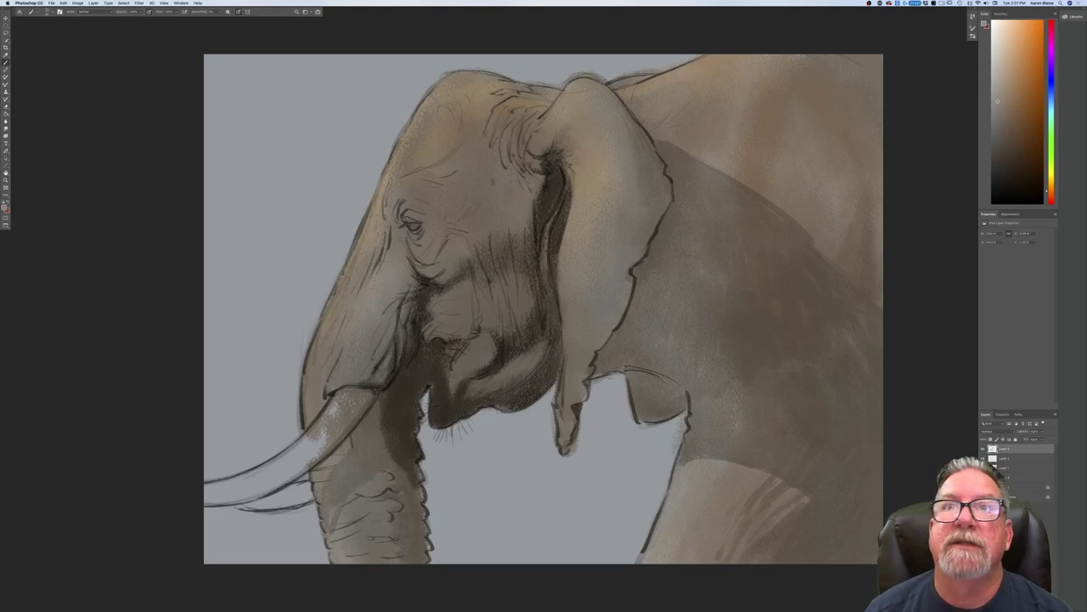
Step: Paint the tusk's cast shadow diagonally across the trunk and continue the shading down the trunk's wrinkled rear edge
mouse_move(375, 400)
left_mouse_down()
mouse_move(366, 430)
mouse_move(370, 420)
mouse_move(374, 450)
mouse_move(355, 449)
mouse_move(377, 445)
mouse_move(386, 463)
mouse_move(333, 491)
left_mouse_up()
left_click_drag(328, 450, 350, 498)
mouse_move(373, 455)
left_mouse_down()
mouse_move(335, 493)
mouse_move(357, 460)
left_mouse_up()
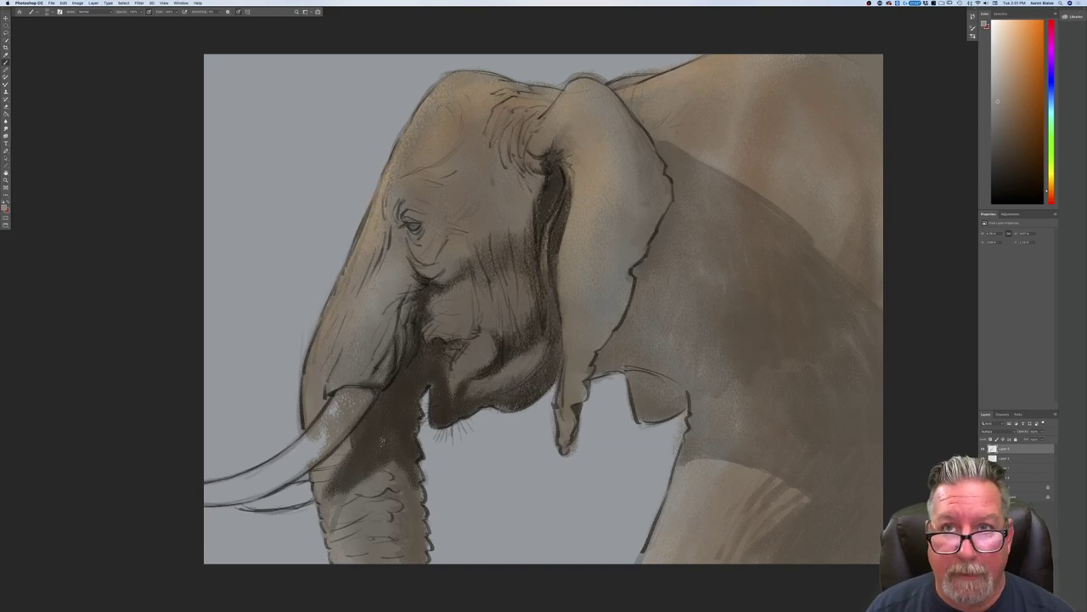
mouse_move(401, 461)
left_mouse_down()
mouse_move(389, 472)
mouse_move(418, 479)
mouse_move(417, 563)
mouse_move(429, 544)
left_mouse_up()
left_click_drag(406, 488, 405, 518)
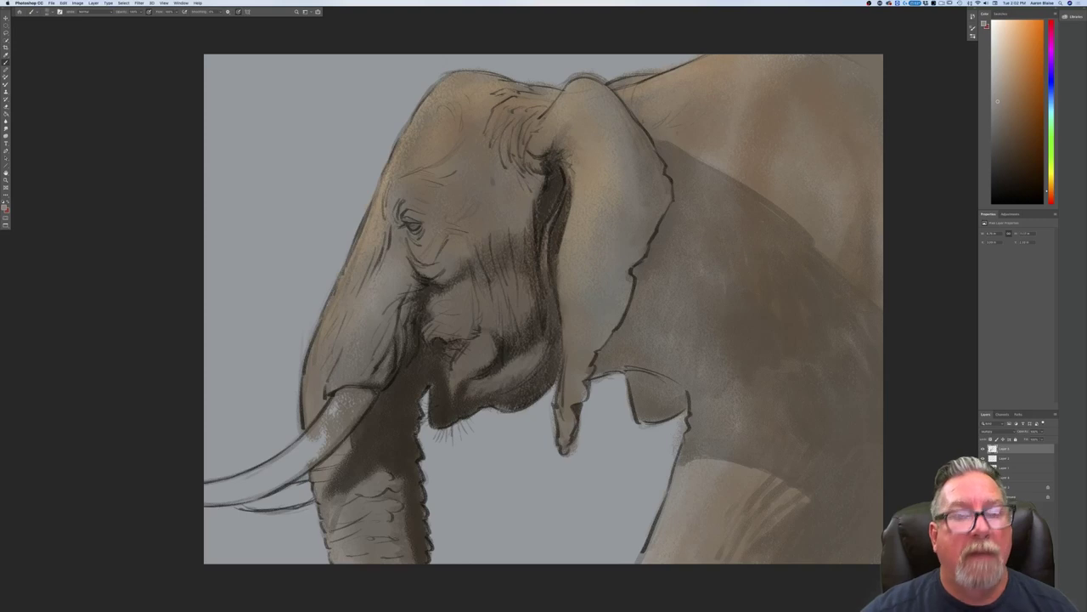
mouse_move(403, 475)
left_mouse_down()
mouse_move(367, 496)
mouse_move(401, 506)
mouse_move(384, 519)
mouse_move(399, 562)
left_mouse_up()
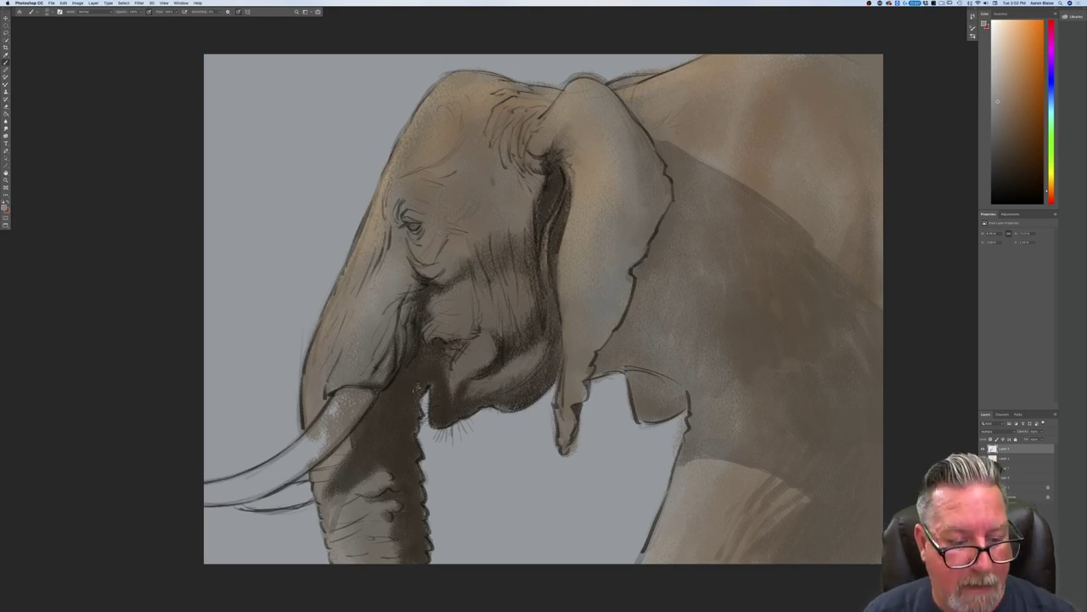
Step: Deepen the wrinkles around the mouth corner and lower cheek, then darken the jaw fold and underside
left_click_drag(461, 375, 452, 388)
mouse_move(464, 344)
left_mouse_down()
mouse_move(451, 351)
mouse_move(467, 354)
left_mouse_up()
left_click(489, 339)
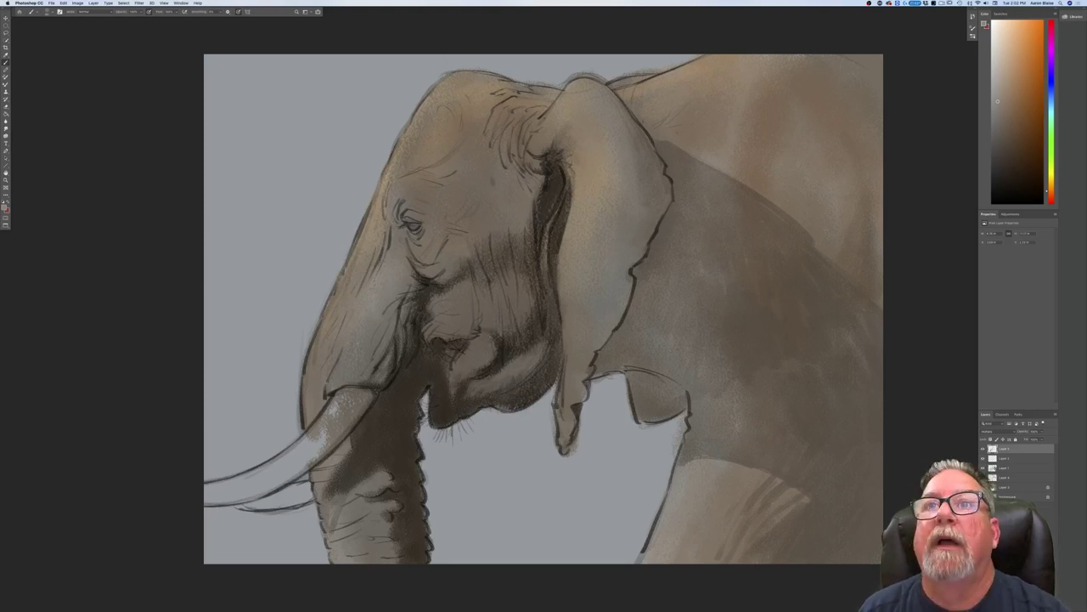
left_click_drag(491, 309, 482, 326)
left_click_drag(481, 319, 478, 336)
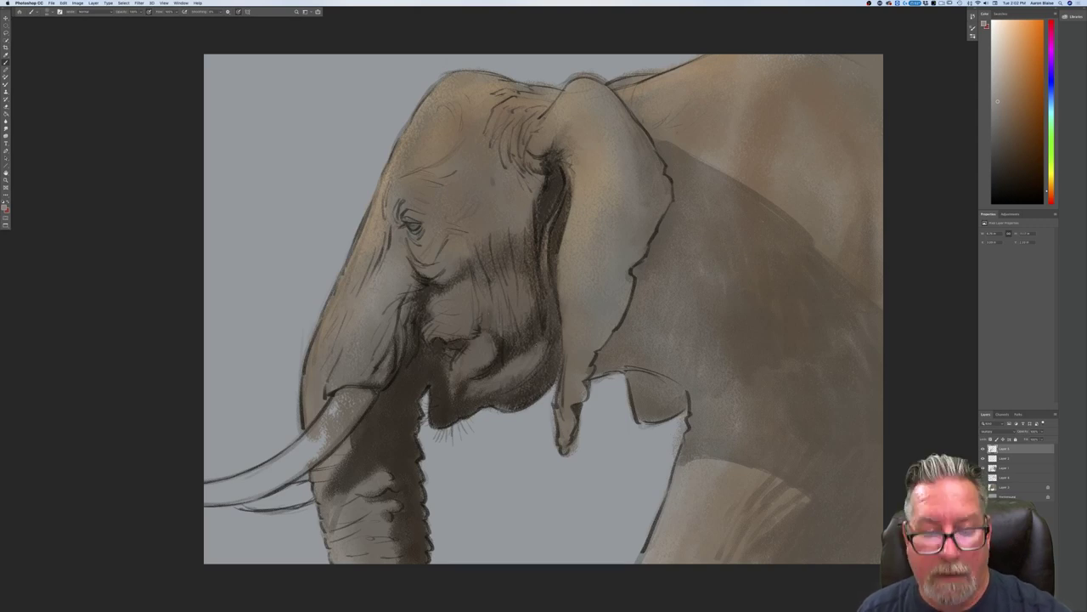
left_click_drag(539, 354, 519, 359)
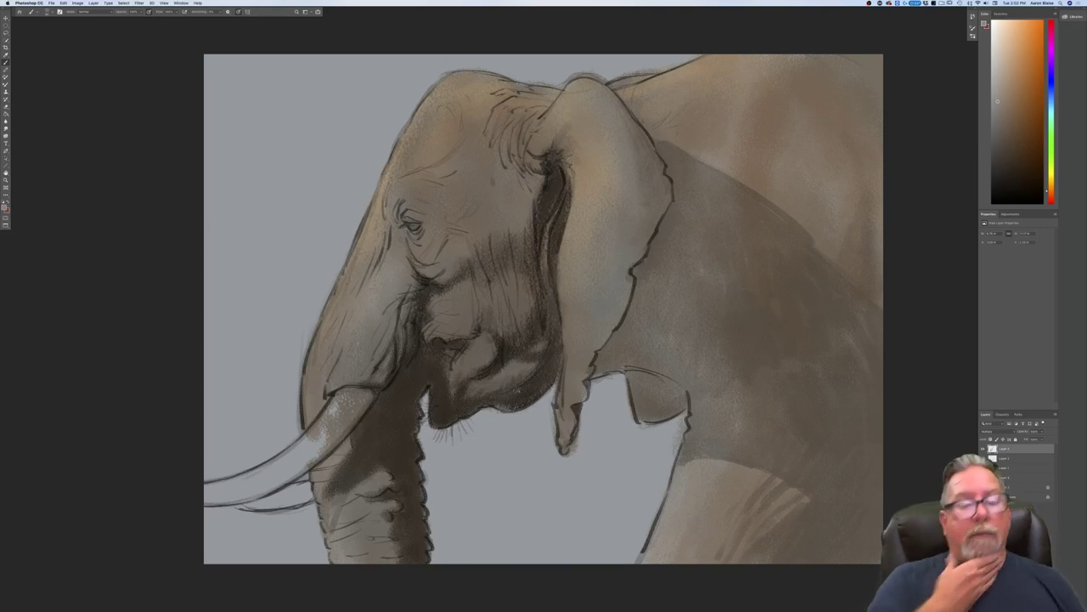
mouse_move(563, 355)
left_mouse_down()
mouse_move(540, 398)
mouse_move(499, 410)
mouse_move(488, 390)
left_mouse_up()
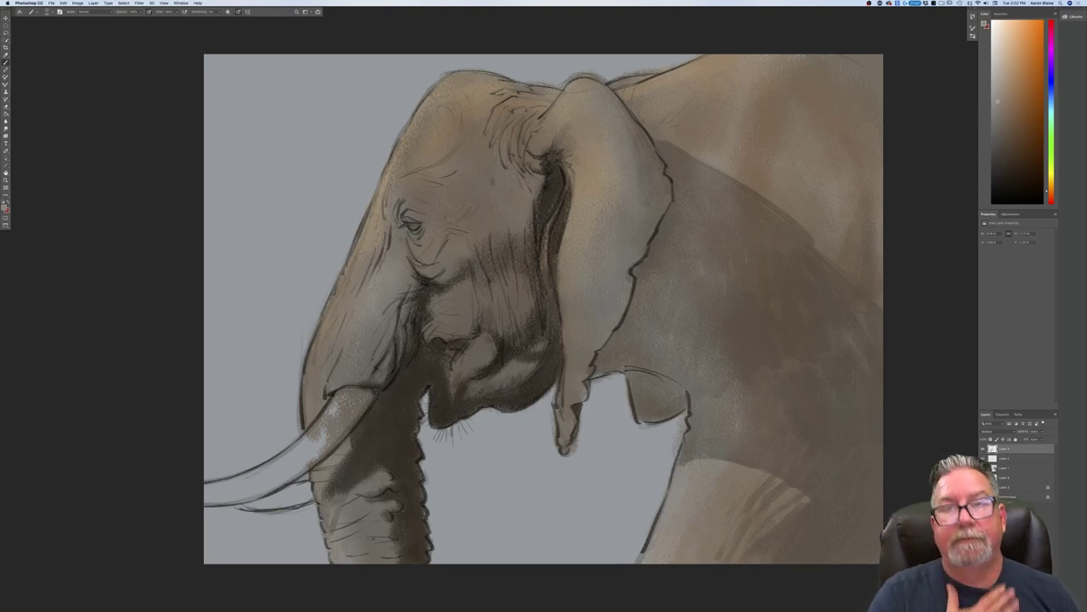
Step: Shade the wrinkles where the ear joins the head and the crease below them, then darken the eye
mouse_move(538, 177)
left_mouse_down()
mouse_move(518, 160)
mouse_move(520, 183)
left_mouse_up()
mouse_move(503, 141)
left_mouse_down()
mouse_move(520, 158)
mouse_move(520, 148)
left_mouse_up()
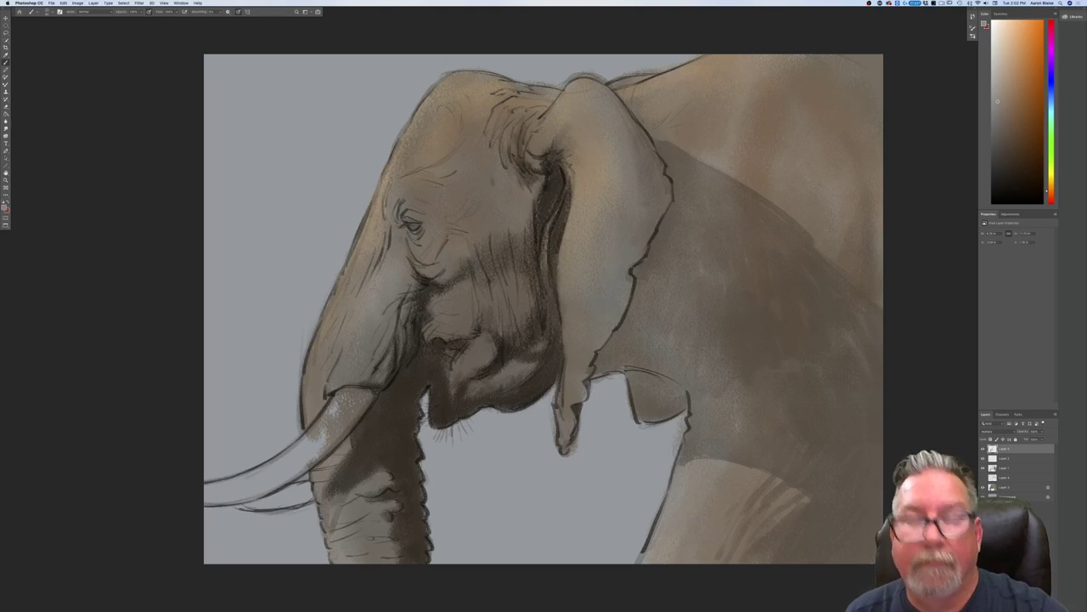
mouse_move(525, 211)
left_mouse_down()
mouse_move(523, 178)
mouse_move(512, 221)
left_mouse_up()
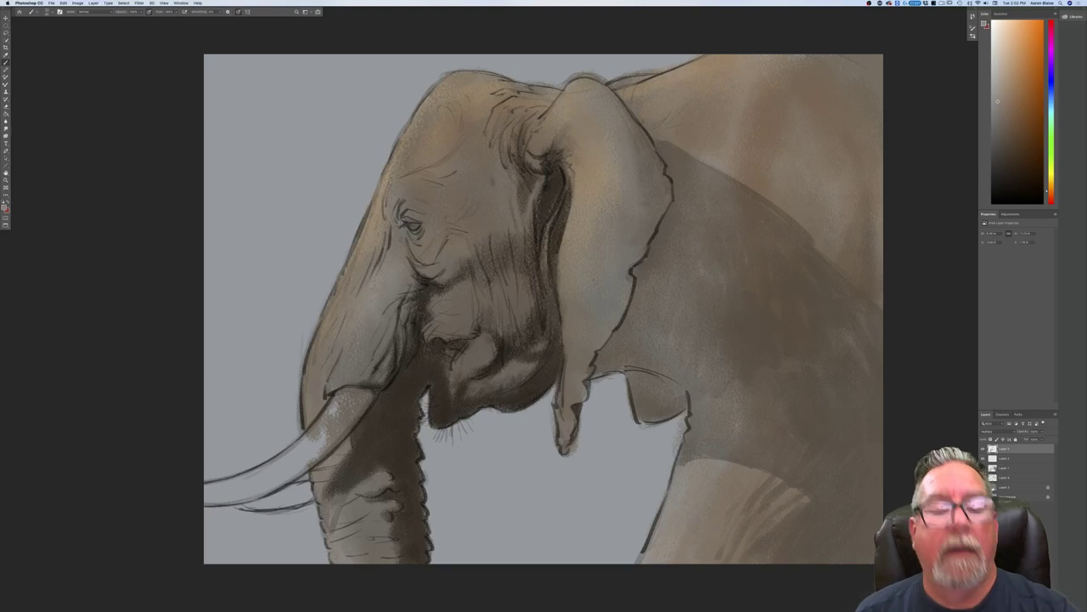
left_click_drag(411, 225, 417, 228)
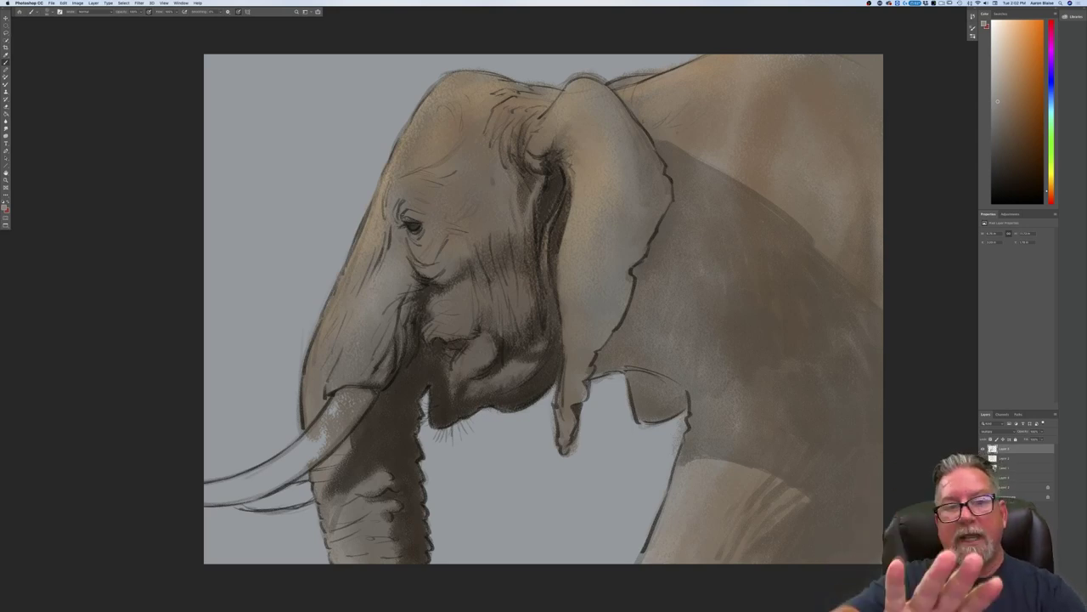
key("super+shift+e")
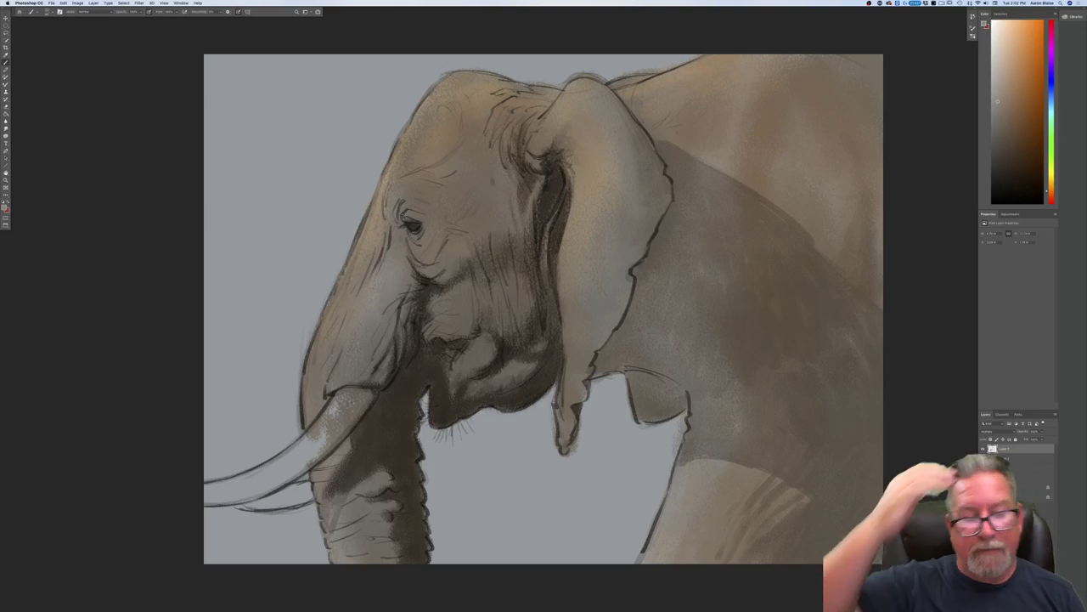
key("super+shift+alt+n")
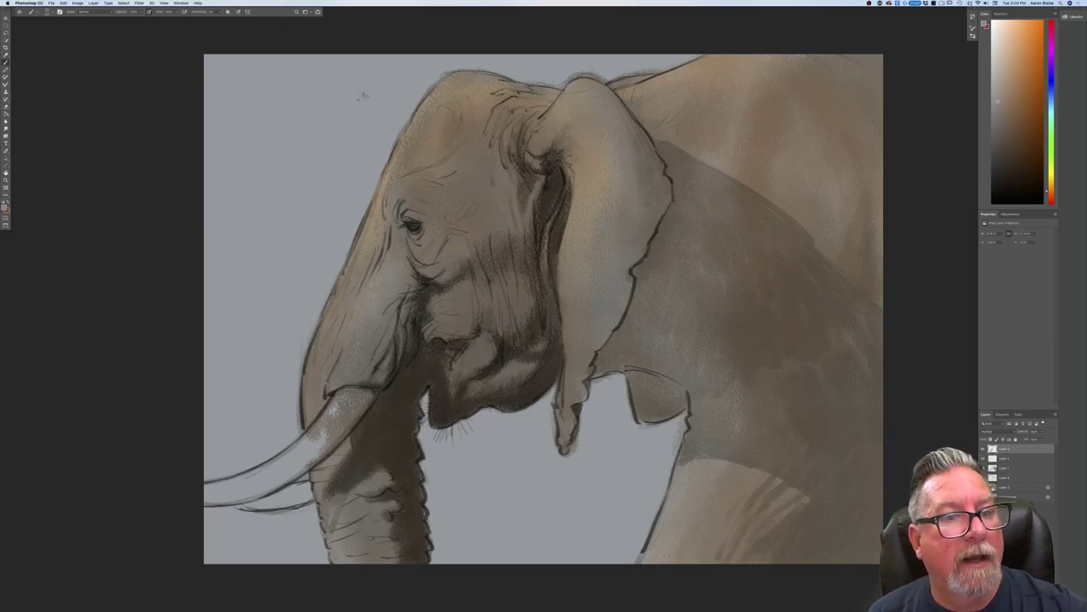
Step: Shade the temple hollow and brow above the eye, the trunk's length above the tusk, and the lower trunk folds
mouse_move(450, 127)
left_mouse_down()
mouse_move(425, 153)
mouse_move(444, 110)
mouse_move(433, 140)
mouse_move(441, 112)
mouse_move(444, 132)
mouse_move(398, 174)
left_mouse_up()
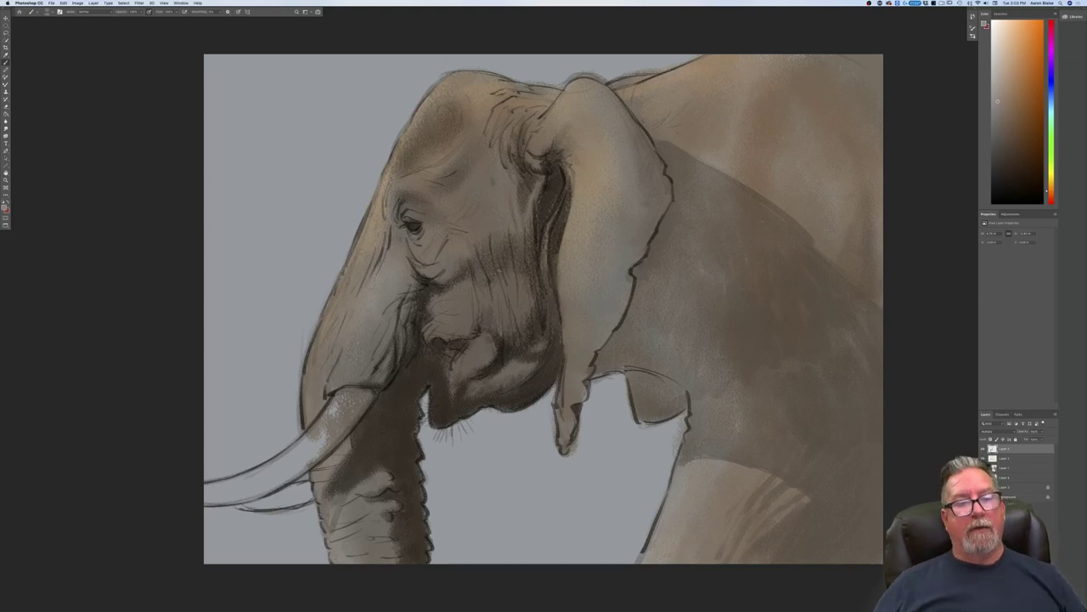
mouse_move(374, 276)
left_mouse_down()
mouse_move(377, 234)
mouse_move(348, 319)
left_mouse_up()
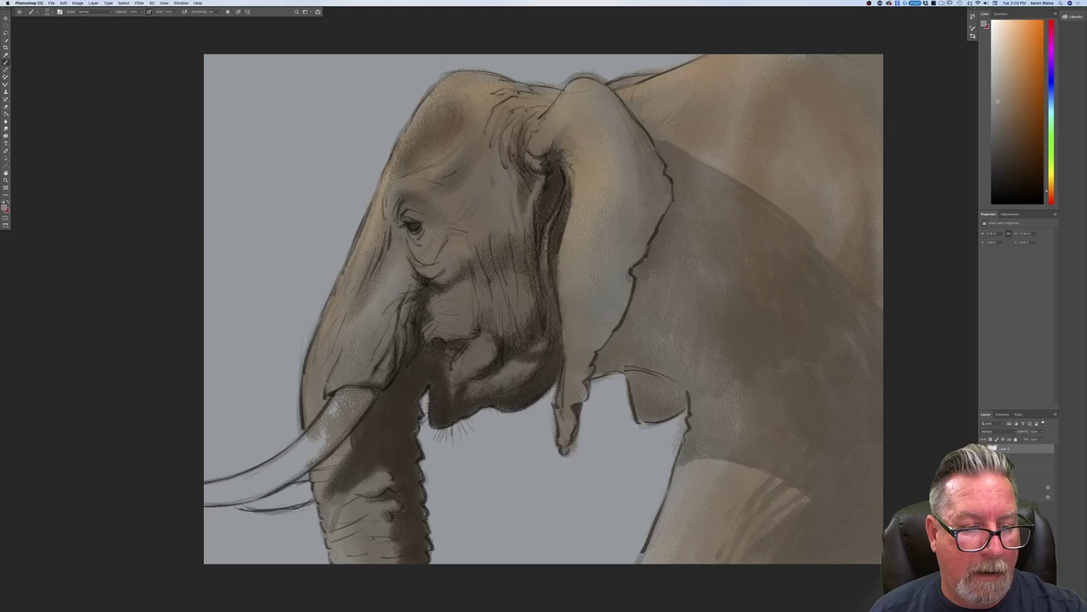
left_click_drag(349, 321, 317, 374)
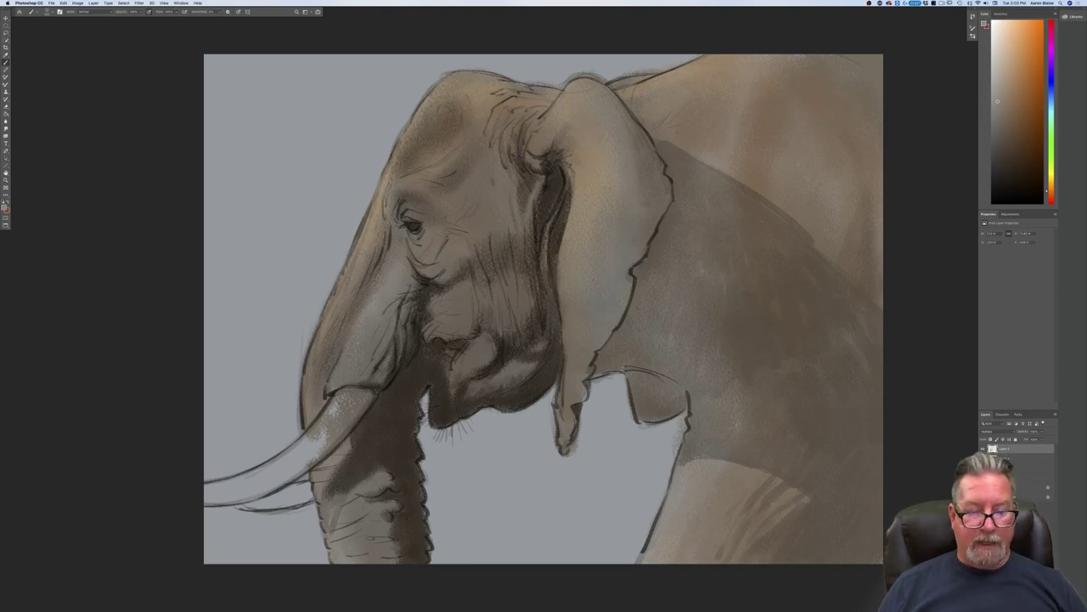
mouse_move(374, 477)
left_mouse_down()
mouse_move(384, 510)
mouse_move(365, 513)
mouse_move(366, 553)
mouse_move(400, 561)
left_mouse_up()
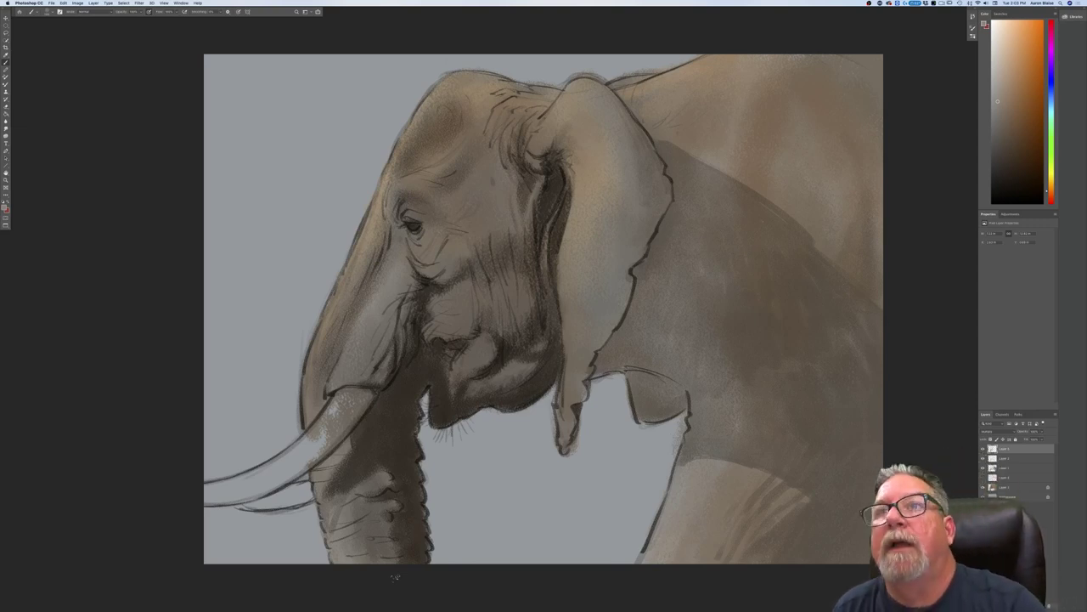
Step: Darken the cast shadow over the shoulder behind the ear, filling it down to the upper foreleg
mouse_move(657, 140)
left_mouse_down()
mouse_move(710, 180)
mouse_move(705, 212)
mouse_move(683, 183)
mouse_move(811, 265)
mouse_move(888, 340)
left_mouse_up()
mouse_move(782, 224)
left_mouse_down()
mouse_move(712, 204)
mouse_move(701, 255)
mouse_move(673, 217)
mouse_move(668, 245)
mouse_move(639, 280)
mouse_move(641, 306)
mouse_move(672, 253)
mouse_move(769, 305)
mouse_move(811, 298)
left_mouse_up()
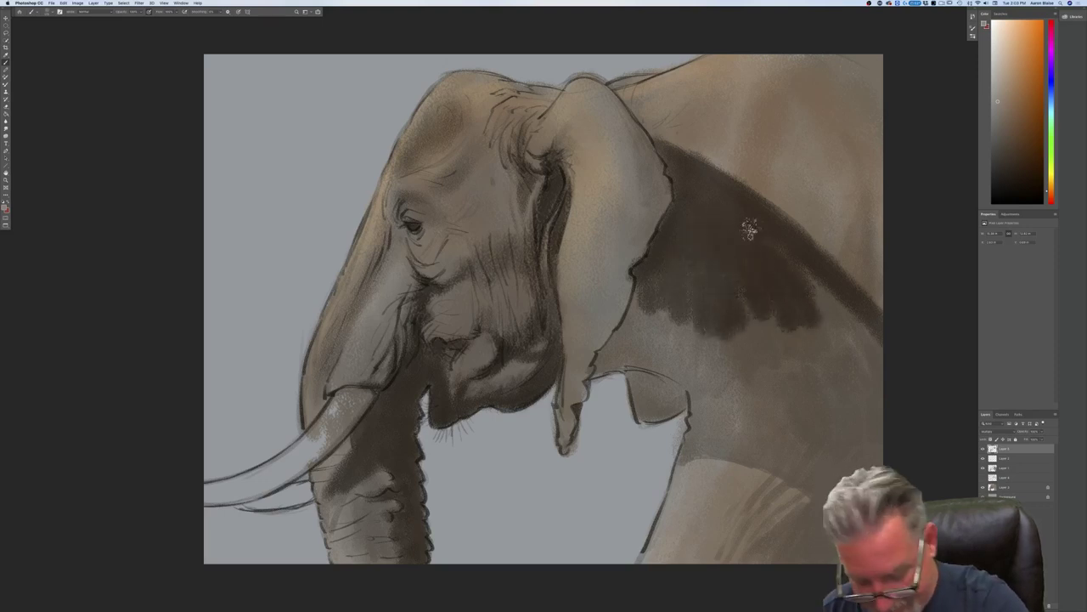
mouse_move(749, 228)
left_mouse_down()
mouse_move(735, 285)
mouse_move(787, 349)
mouse_move(768, 342)
mouse_move(743, 398)
mouse_move(794, 395)
mouse_move(836, 366)
mouse_move(881, 367)
mouse_move(827, 284)
mouse_move(898, 411)
mouse_move(819, 369)
mouse_move(806, 397)
mouse_move(779, 393)
mouse_move(825, 270)
mouse_move(728, 261)
mouse_move(714, 285)
mouse_move(708, 268)
mouse_move(715, 366)
mouse_move(695, 344)
mouse_move(676, 279)
mouse_move(645, 342)
mouse_move(651, 280)
mouse_move(619, 357)
mouse_move(633, 323)
mouse_move(598, 367)
mouse_move(629, 351)
mouse_move(641, 397)
mouse_move(685, 392)
left_mouse_up()
mouse_move(652, 346)
left_mouse_down()
mouse_move(705, 400)
mouse_move(755, 414)
left_mouse_up()
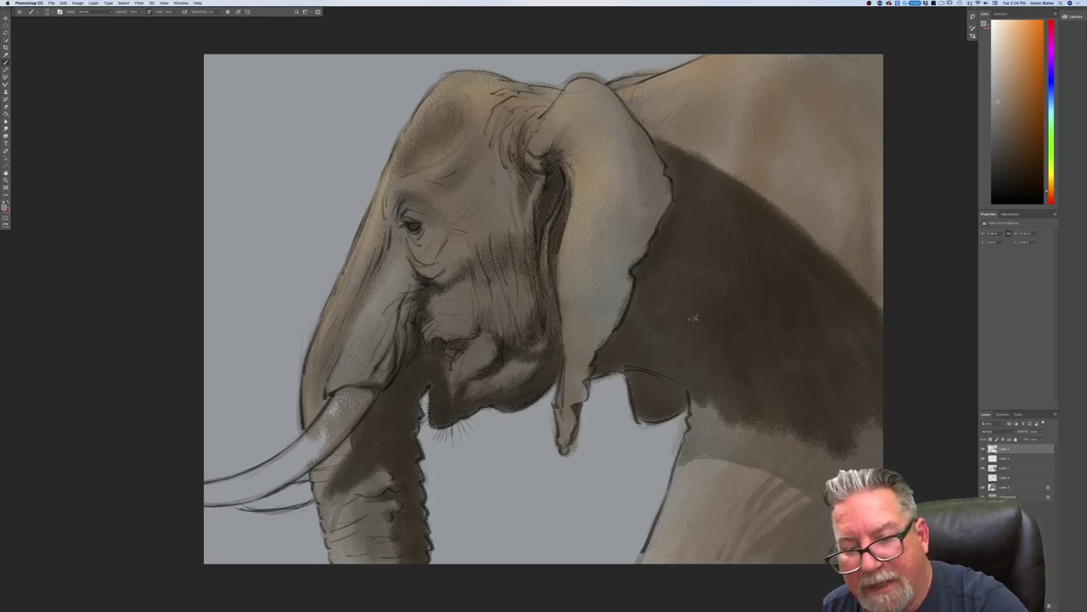
mouse_move(848, 405)
left_mouse_down()
mouse_move(882, 434)
mouse_move(875, 448)
mouse_move(819, 452)
mouse_move(818, 466)
mouse_move(736, 427)
mouse_move(802, 475)
mouse_move(730, 432)
mouse_move(717, 389)
mouse_move(706, 400)
mouse_move(703, 390)
mouse_move(685, 452)
mouse_move(716, 440)
mouse_move(697, 449)
mouse_move(811, 472)
mouse_move(718, 424)
left_mouse_up()
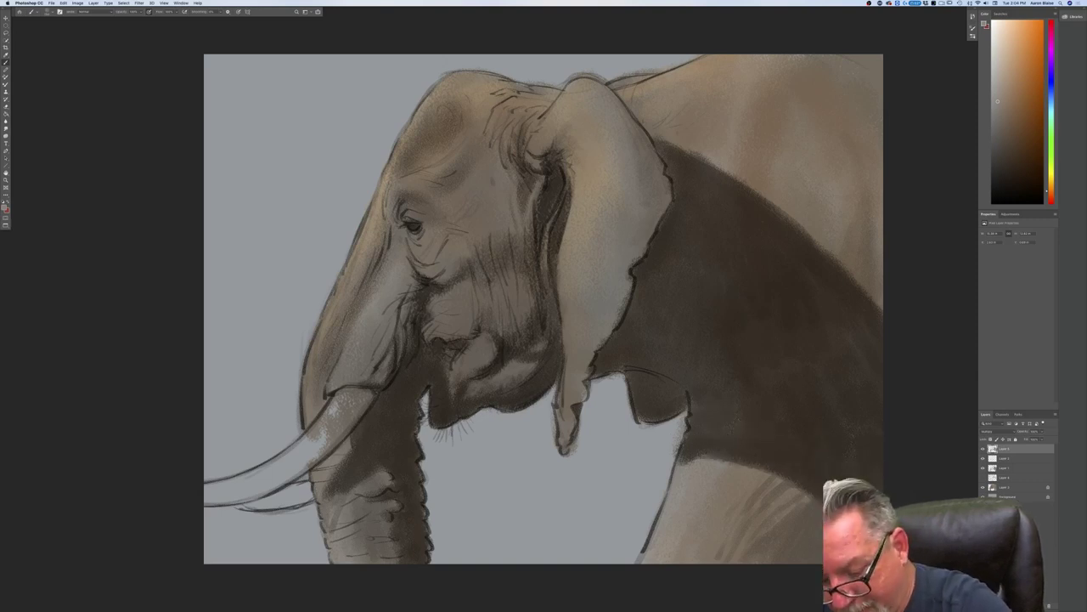
Step: Shade the skin folds on the foreleg and flank, then the ear's rear edge and its folded lower tip
mouse_move(809, 542)
left_mouse_down()
mouse_move(783, 554)
mouse_move(775, 543)
mouse_move(780, 514)
mouse_move(757, 508)
mouse_move(780, 486)
mouse_move(732, 552)
mouse_move(773, 469)
left_mouse_up()
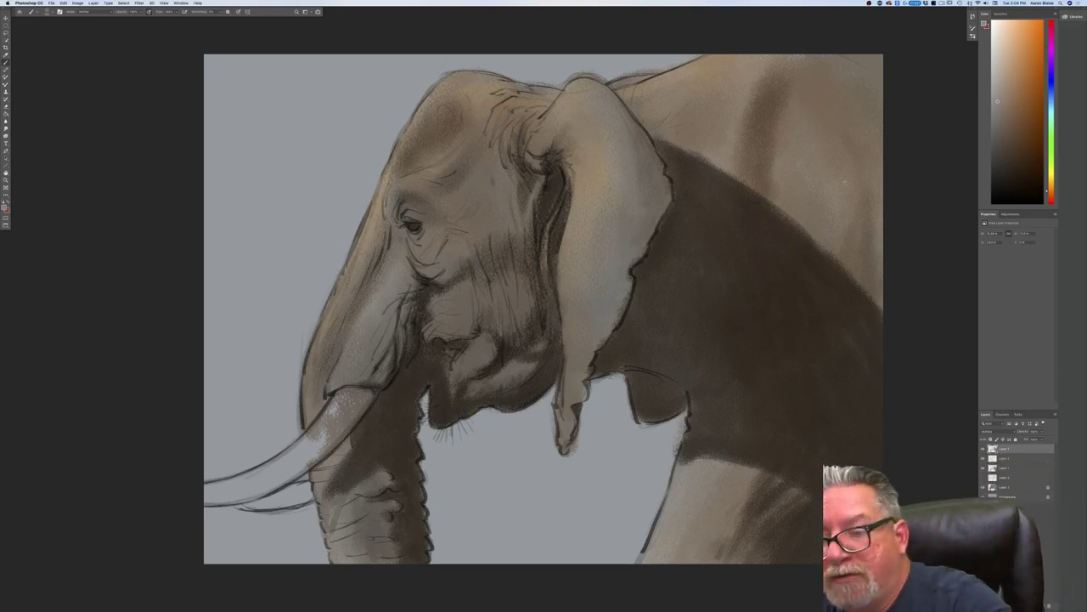
mouse_move(869, 165)
left_mouse_down()
mouse_move(866, 295)
mouse_move(884, 270)
mouse_move(849, 291)
mouse_move(845, 220)
mouse_move(812, 248)
mouse_move(852, 187)
mouse_move(873, 74)
mouse_move(846, 102)
mouse_move(794, 59)
mouse_move(757, 101)
mouse_move(742, 79)
mouse_move(719, 99)
mouse_move(703, 76)
mouse_move(710, 100)
mouse_move(662, 126)
mouse_move(621, 102)
left_mouse_up()
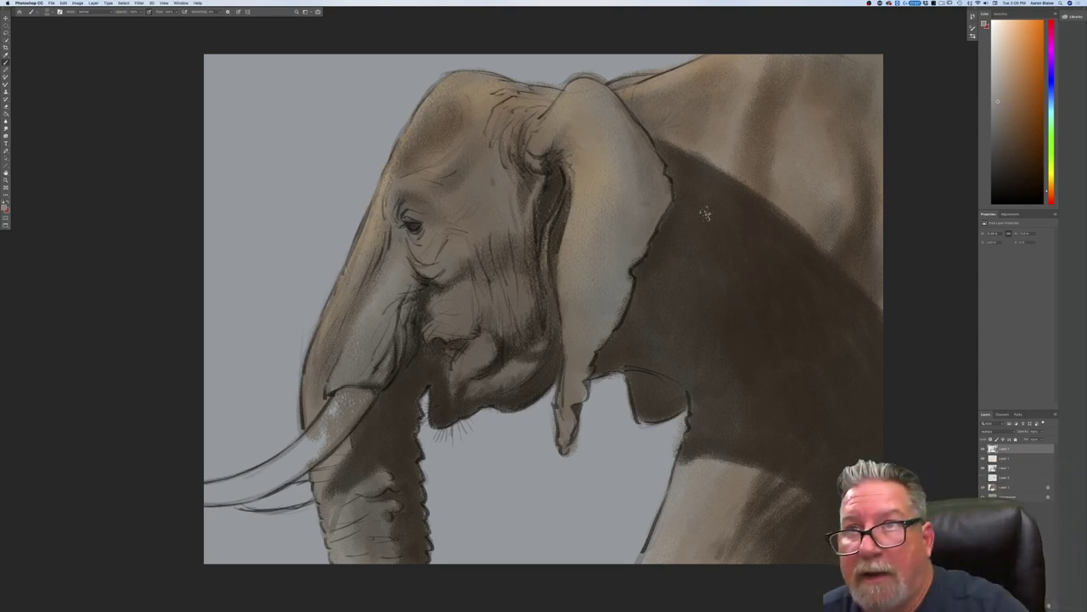
left_click_drag(640, 139, 653, 157)
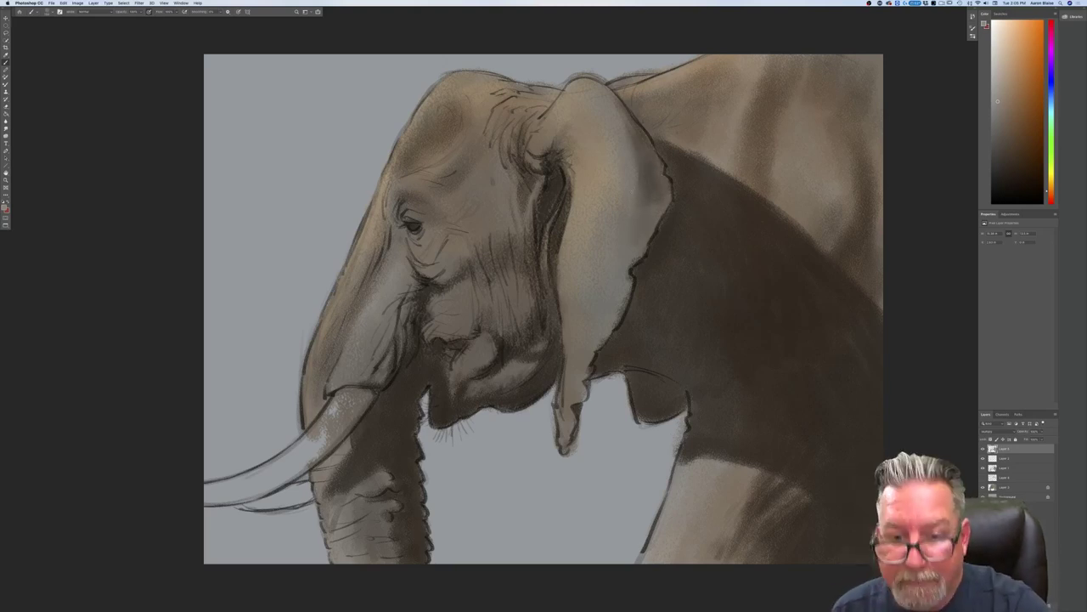
left_click_drag(641, 230, 634, 256)
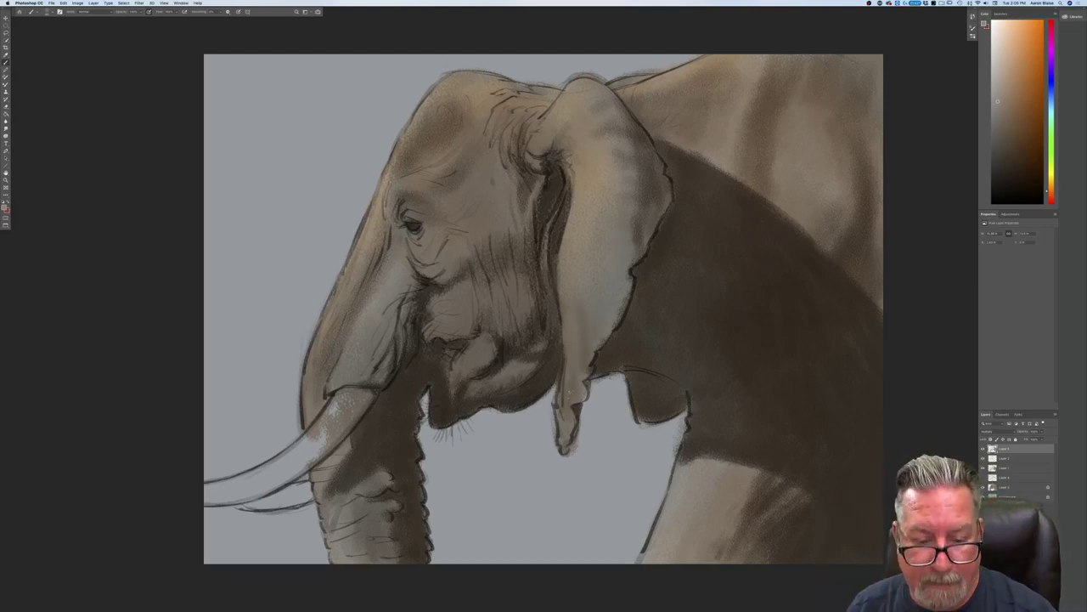
left_click_drag(578, 403, 576, 359)
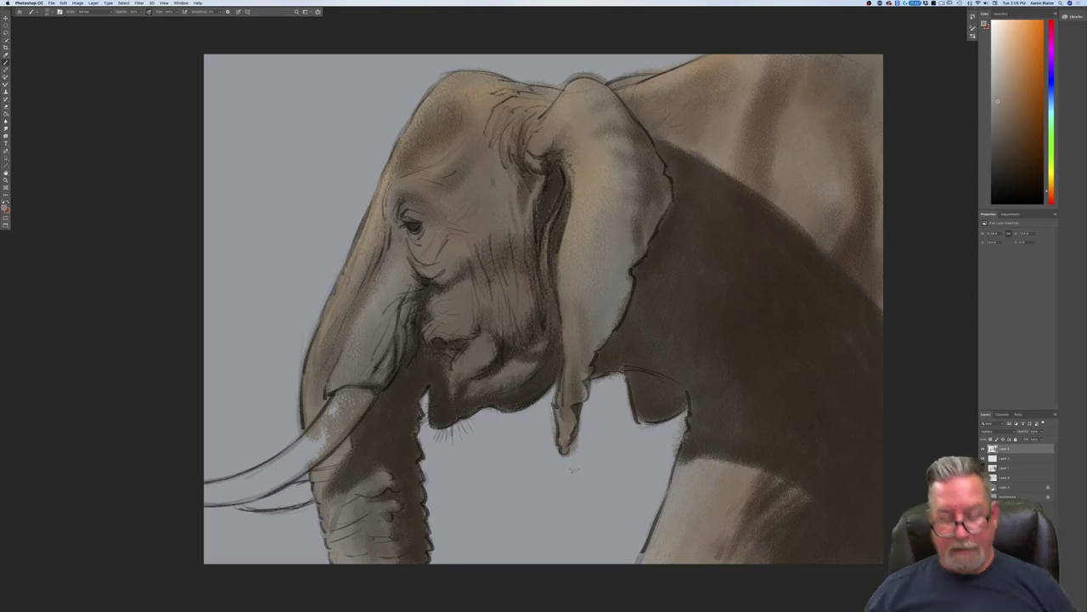
Step: Paint both tusks a solid warm off-white on the base skin color layer with a more opaque brush
key("super+minus")
key("super+minus")
key("super+minus")
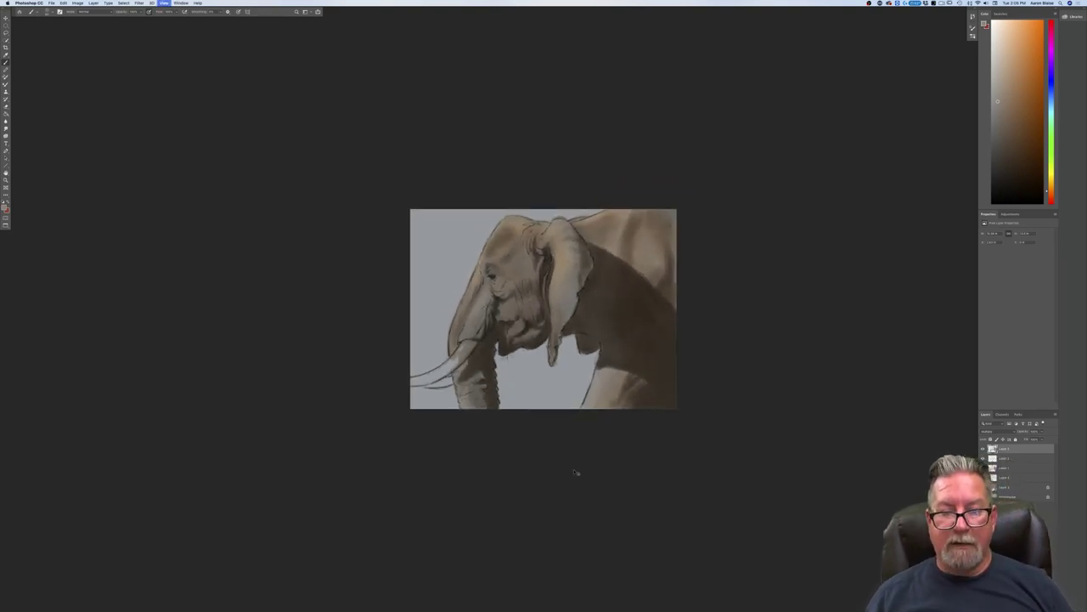
key("super+plus")
key("super+plus")
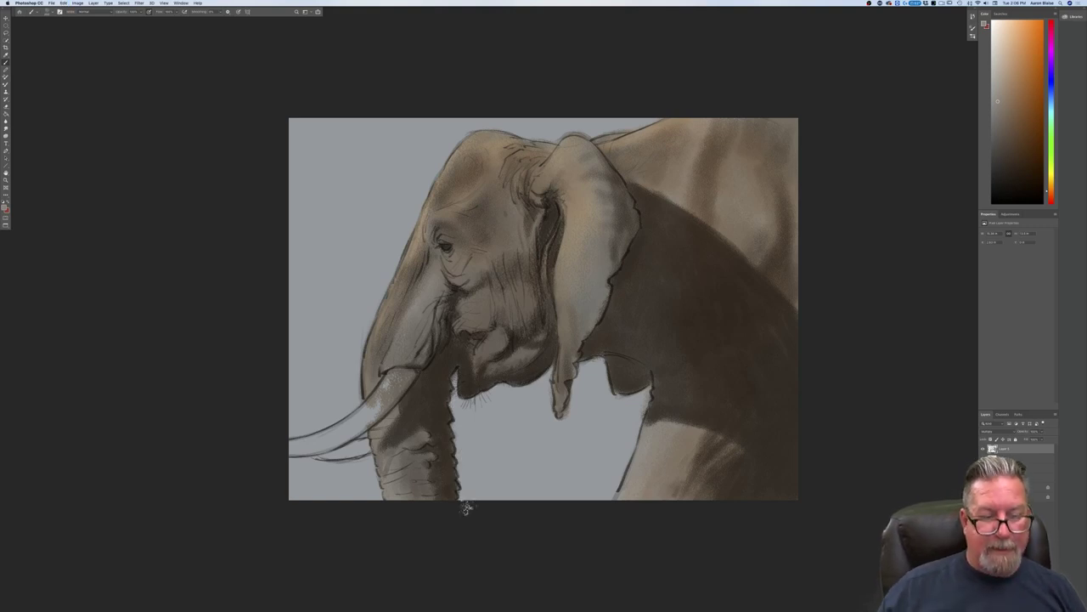
left_click(1002, 489)
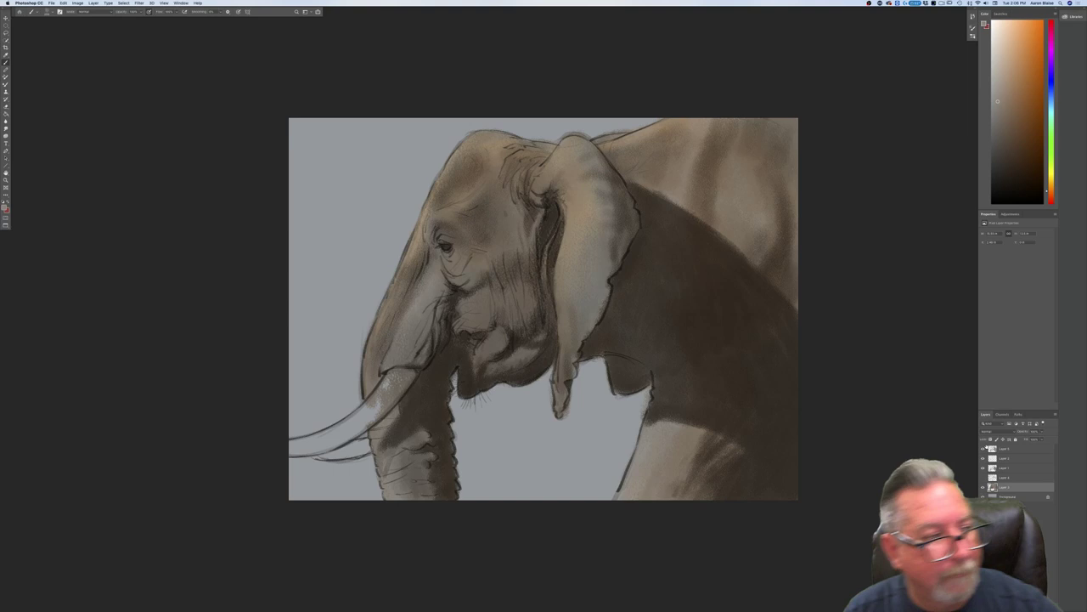
left_click(5, 208)
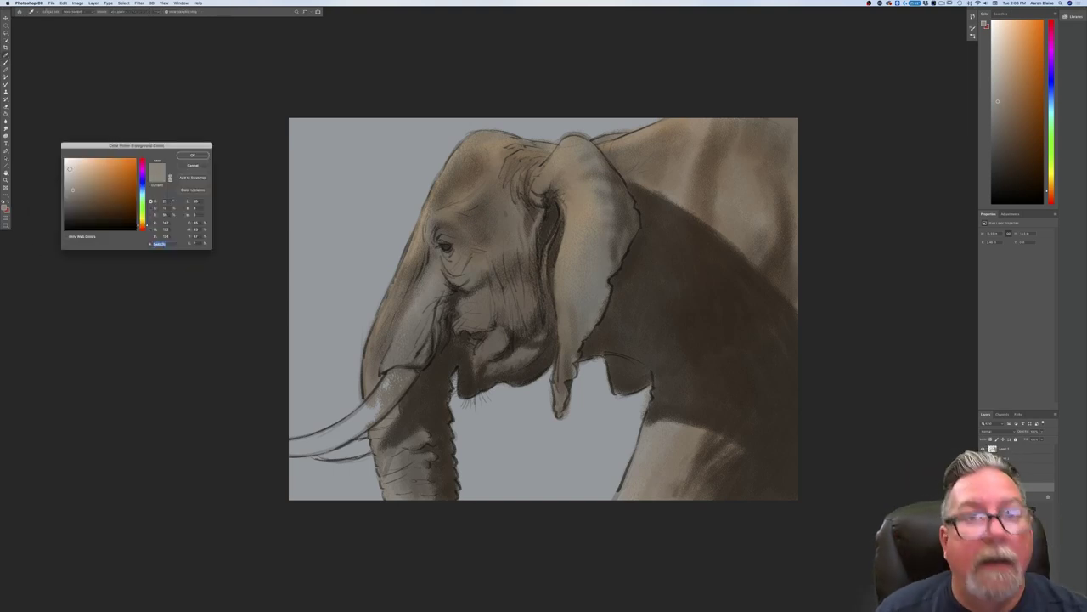
left_click(71, 169)
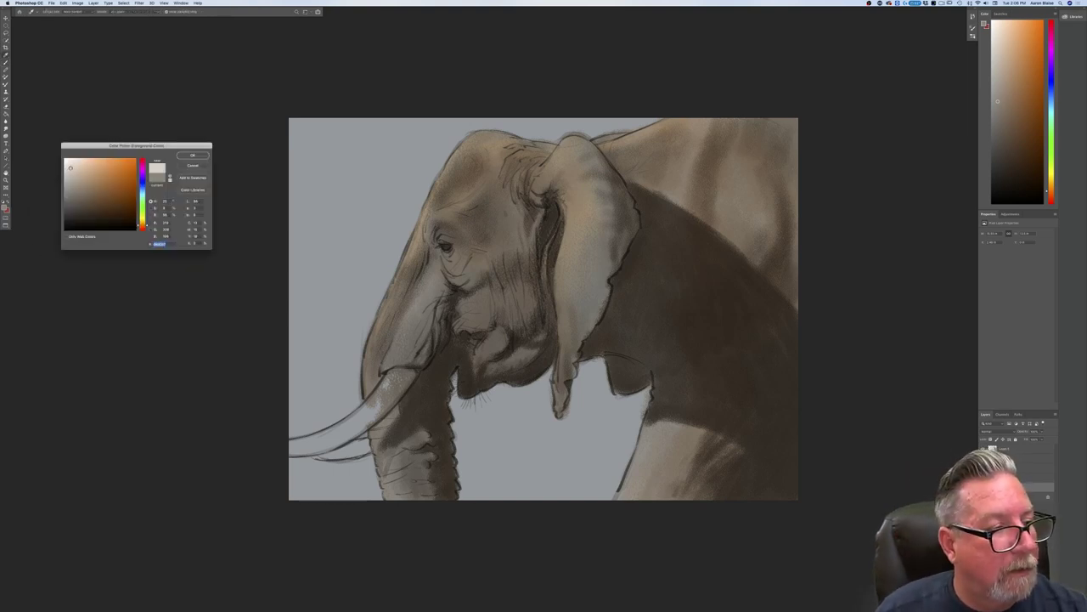
left_click(185, 157)
left_click(48, 12)
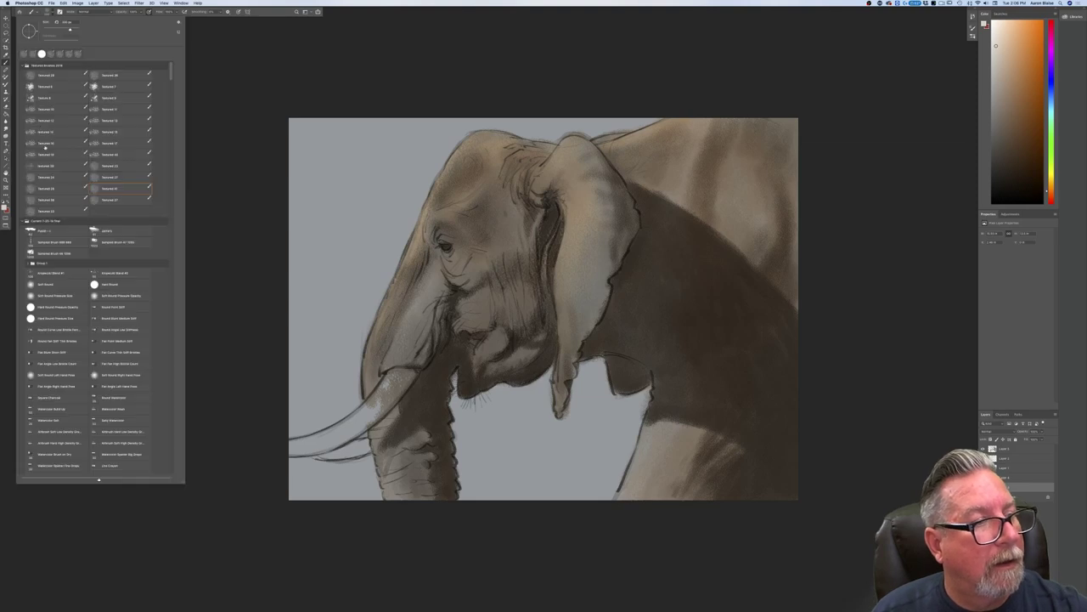
left_click(38, 233)
mouse_move(392, 378)
left_mouse_down()
mouse_move(370, 406)
mouse_move(414, 374)
mouse_move(355, 416)
mouse_move(355, 430)
mouse_move(293, 450)
left_mouse_up()
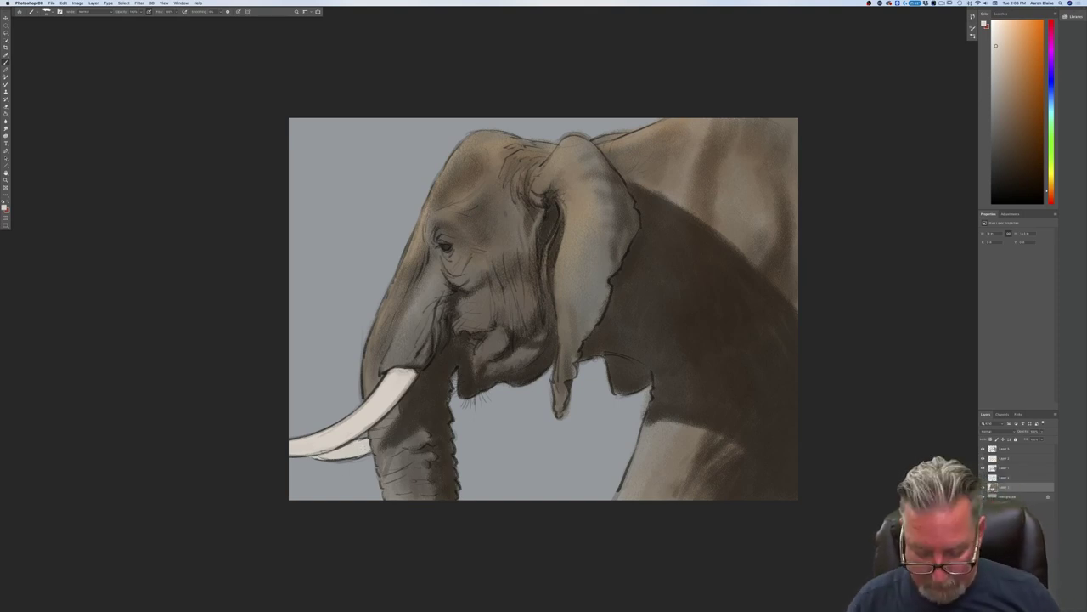
Step: Add a layer directly above the background, return to the textured brush and test a stroke beside the trunk
key("super+minus")
key("super+minus")
key("super+minus")
key("super+equal")
key("super+equal")
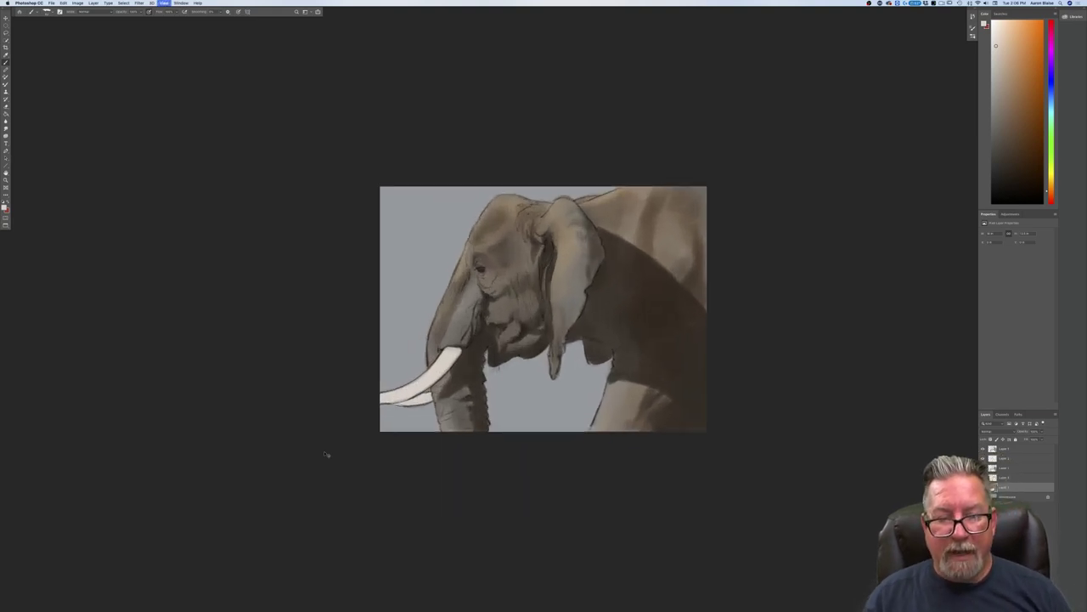
key("super+equal")
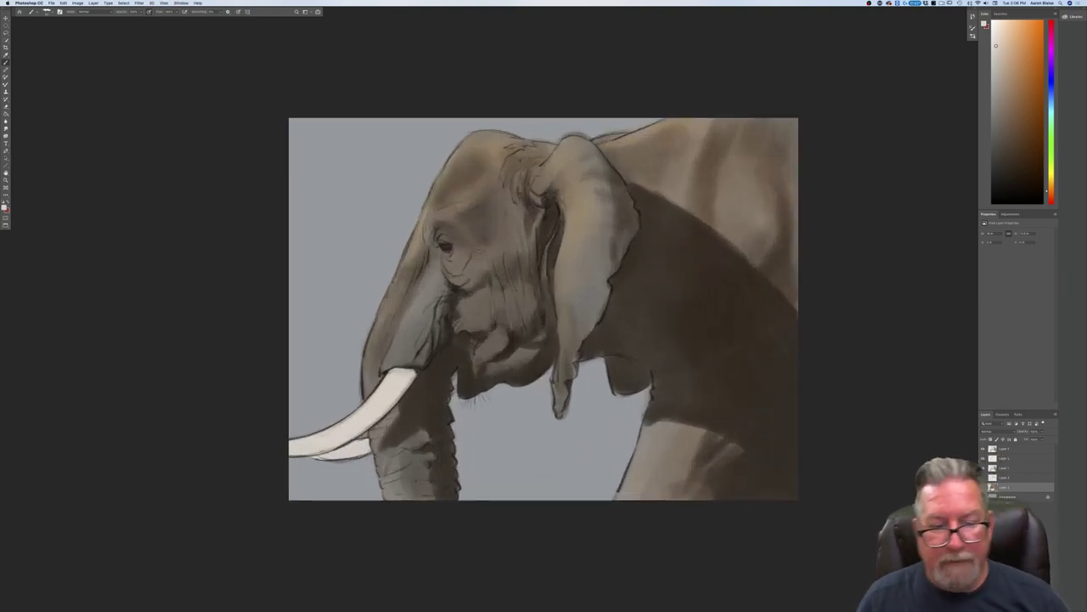
left_click(1019, 496)
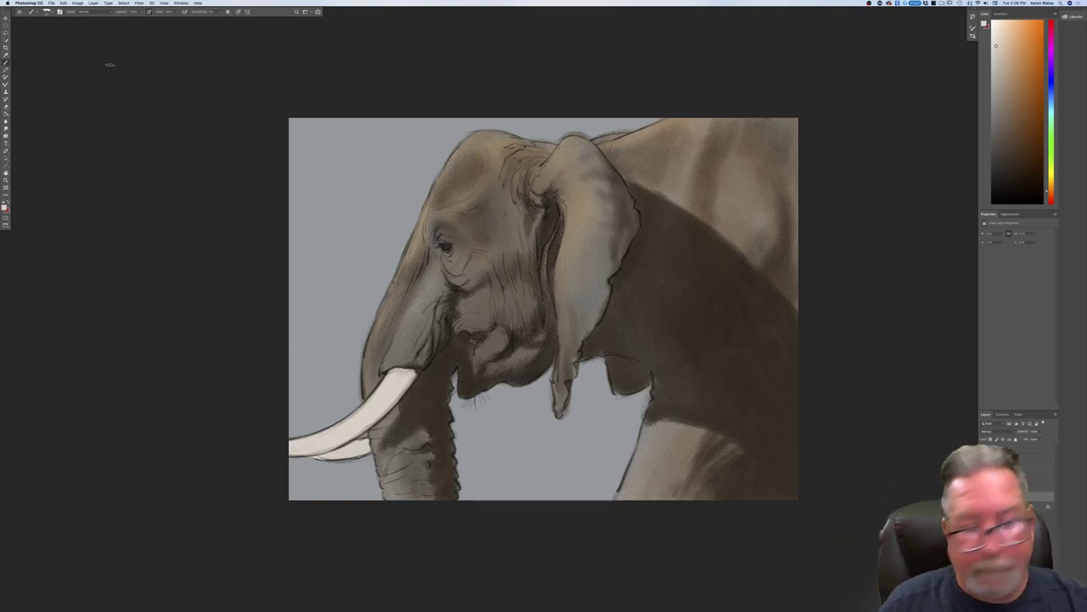
left_click(49, 12)
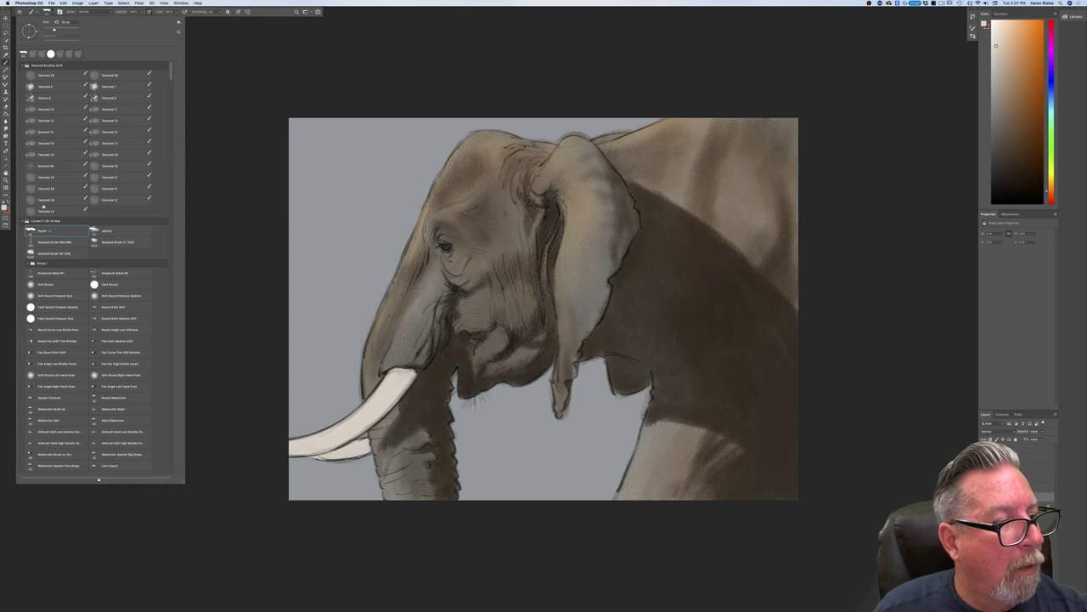
left_click(110, 189)
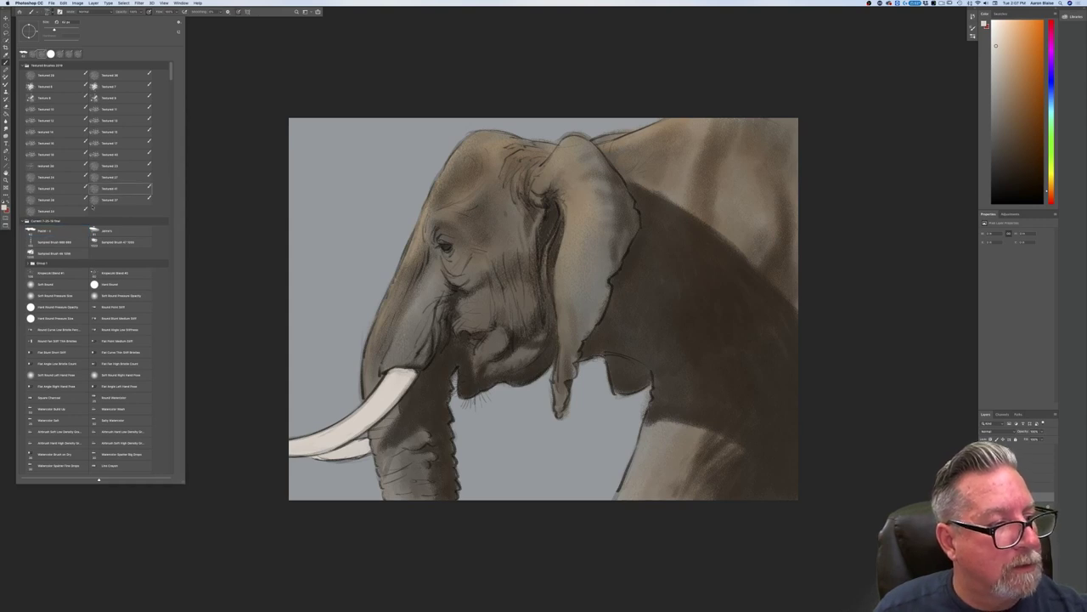
left_click_drag(358, 296, 352, 313)
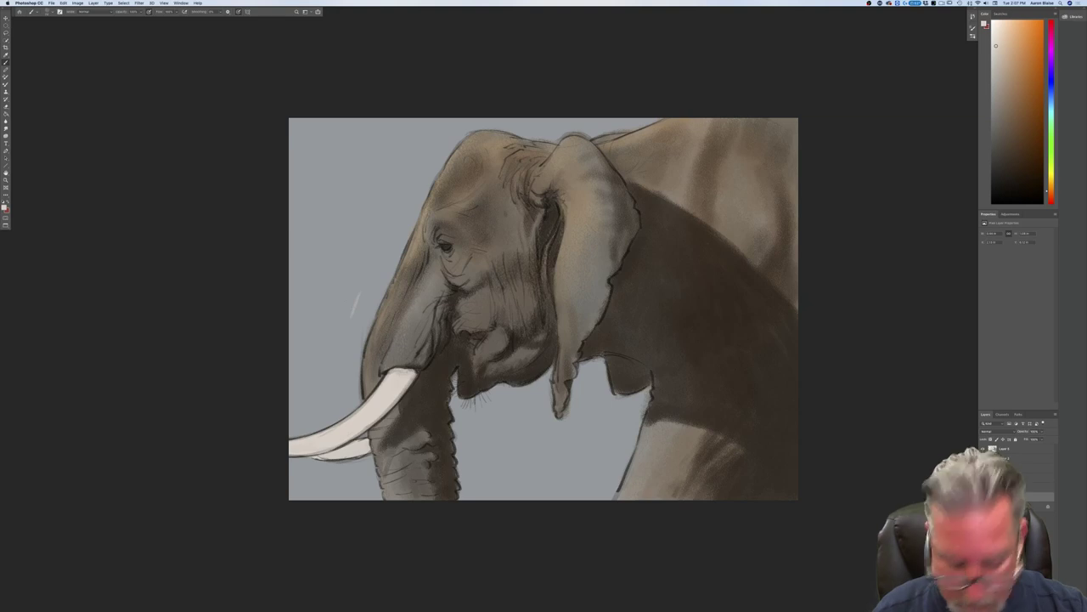
Step: Choose a muted mid green and cover the whole backdrop around the elephant, including the gap between trunk and foreleg
left_click(5, 206)
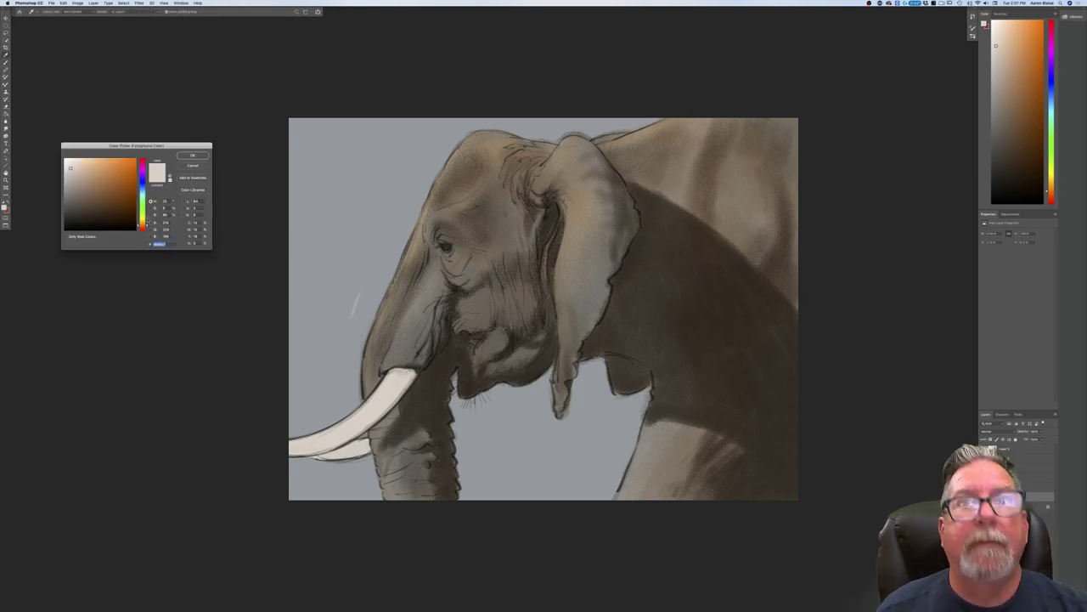
left_click_drag(142, 219, 142, 213)
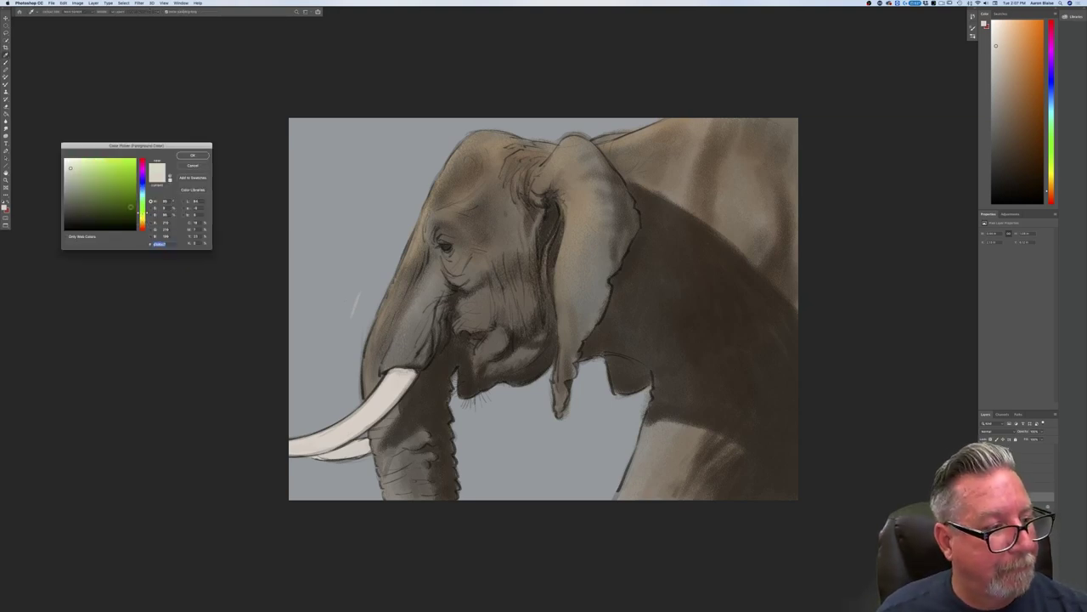
left_click(93, 192)
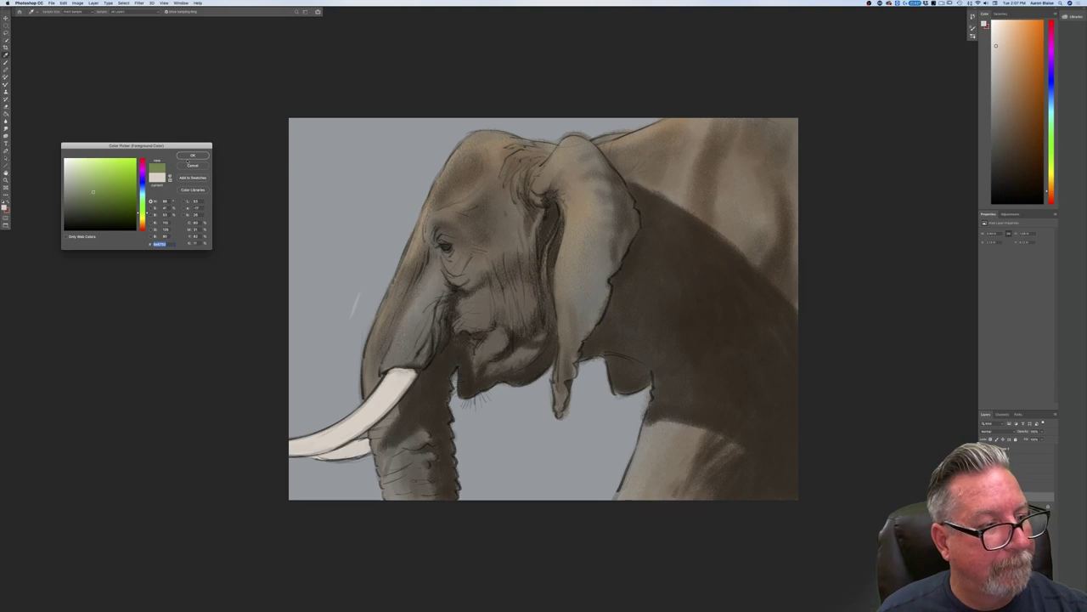
key("Return")
mouse_move(359, 284)
left_mouse_down()
mouse_move(341, 308)
mouse_move(319, 300)
mouse_move(299, 254)
left_mouse_up()
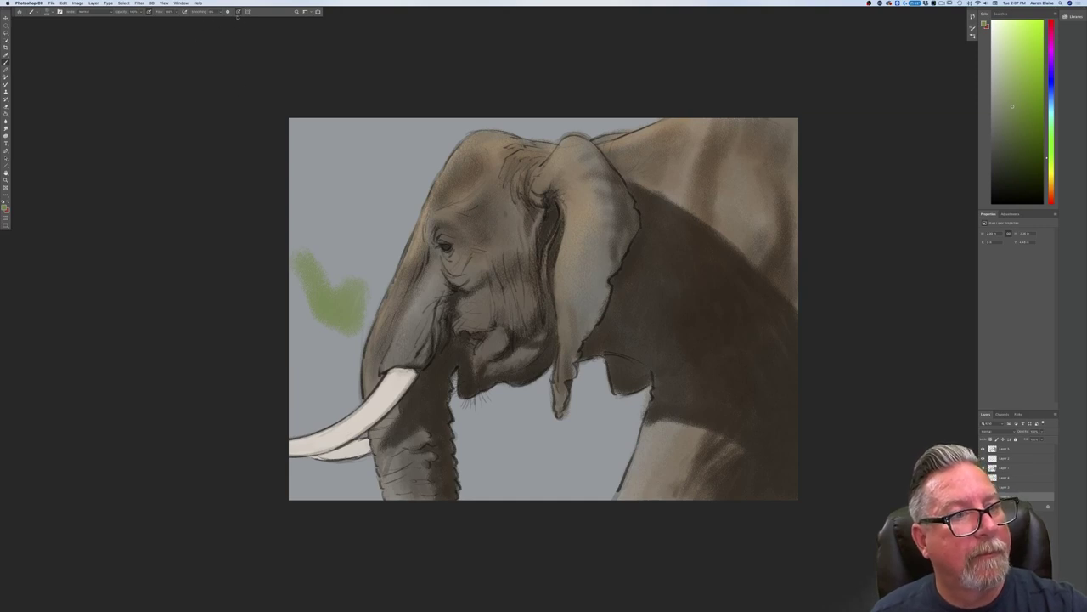
mouse_move(336, 238)
left_mouse_down()
mouse_move(318, 280)
mouse_move(295, 246)
mouse_move(374, 340)
mouse_move(339, 390)
mouse_move(274, 338)
mouse_move(262, 378)
mouse_move(288, 421)
mouse_move(273, 449)
mouse_move(324, 520)
left_mouse_up()
mouse_move(459, 497)
left_mouse_down()
mouse_move(500, 468)
mouse_move(543, 497)
mouse_move(557, 488)
mouse_move(564, 432)
mouse_move(599, 446)
mouse_move(616, 422)
mouse_move(594, 366)
mouse_move(647, 407)
left_mouse_up()
mouse_move(508, 401)
left_mouse_down()
mouse_move(510, 508)
mouse_move(485, 462)
left_mouse_up()
mouse_move(302, 222)
left_mouse_down()
mouse_move(384, 291)
mouse_move(395, 195)
mouse_move(305, 136)
mouse_move(379, 151)
left_mouse_up()
mouse_move(406, 126)
left_mouse_down()
mouse_move(449, 131)
mouse_move(491, 104)
mouse_move(563, 149)
mouse_move(570, 104)
mouse_move(629, 124)
mouse_move(666, 121)
left_mouse_up()
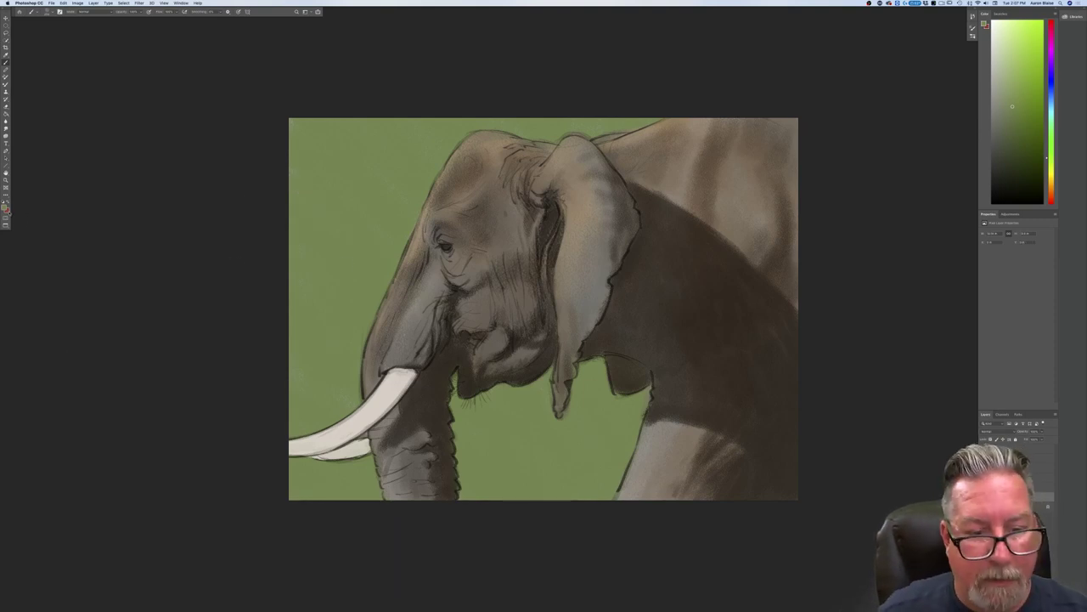
Step: Choose a darker green and mottle the backdrop below the chin, in front of the trunk and above the forehead
left_click(6, 208)
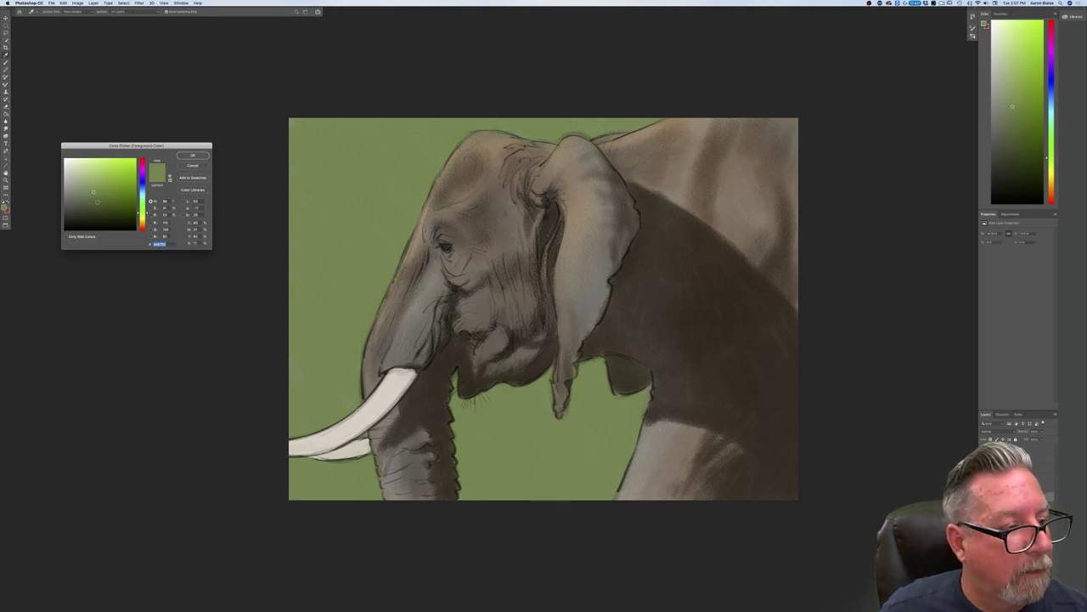
key("Return")
mouse_move(601, 393)
left_mouse_down()
mouse_move(626, 418)
mouse_move(601, 436)
left_mouse_up()
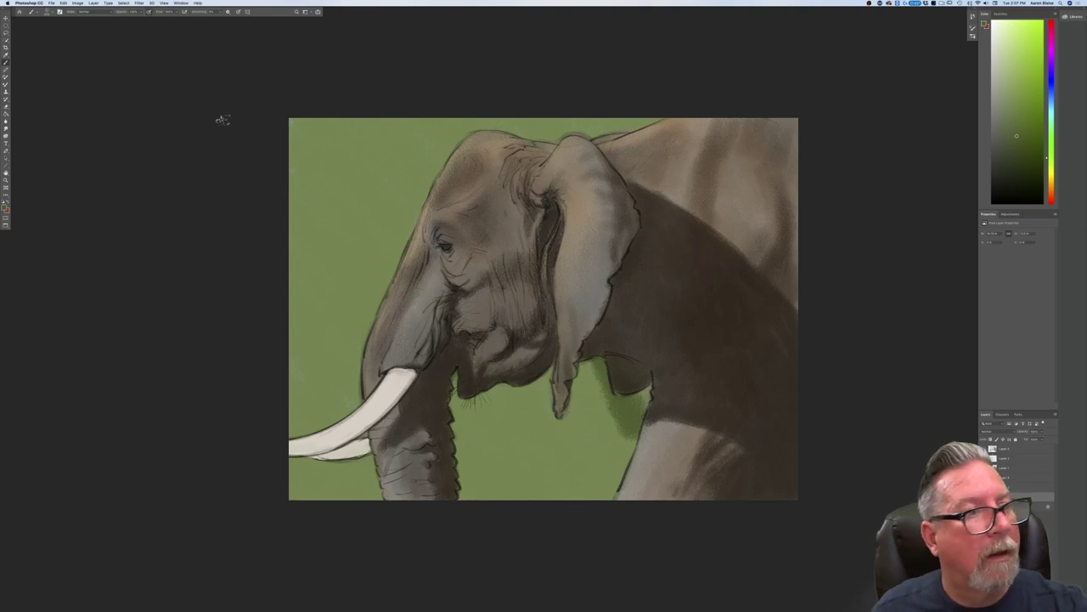
mouse_move(609, 433)
left_mouse_down()
mouse_move(590, 384)
mouse_move(624, 393)
mouse_move(507, 379)
mouse_move(518, 408)
mouse_move(501, 432)
mouse_move(533, 478)
mouse_move(459, 393)
mouse_move(533, 456)
mouse_move(595, 463)
left_mouse_up()
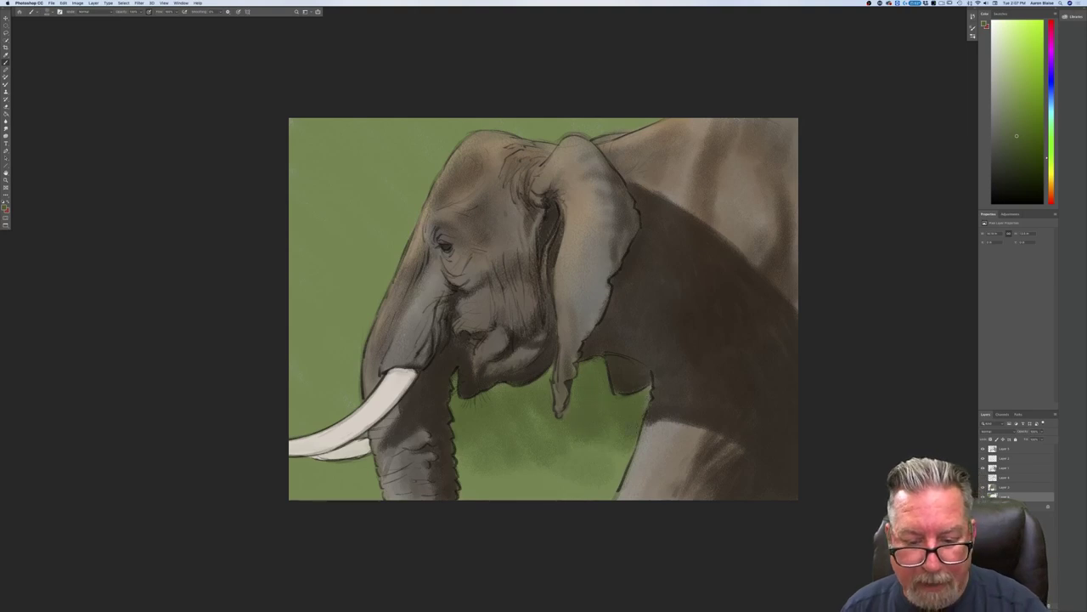
mouse_move(321, 373)
left_mouse_down()
mouse_move(311, 376)
mouse_move(361, 381)
mouse_move(315, 311)
mouse_move(303, 346)
mouse_move(300, 281)
mouse_move(340, 272)
mouse_move(364, 233)
mouse_move(323, 228)
mouse_move(396, 231)
mouse_move(408, 208)
mouse_move(382, 211)
mouse_move(378, 189)
mouse_move(381, 223)
mouse_move(317, 231)
mouse_move(373, 237)
left_mouse_up()
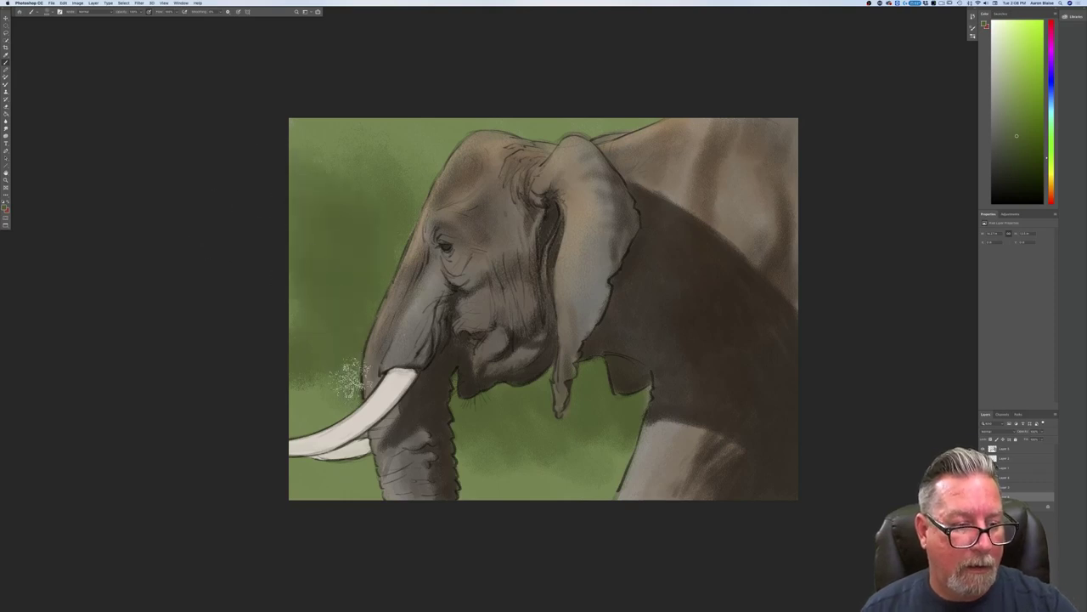
mouse_move(364, 175)
left_mouse_down()
mouse_move(425, 126)
mouse_move(377, 146)
mouse_move(306, 102)
left_mouse_up()
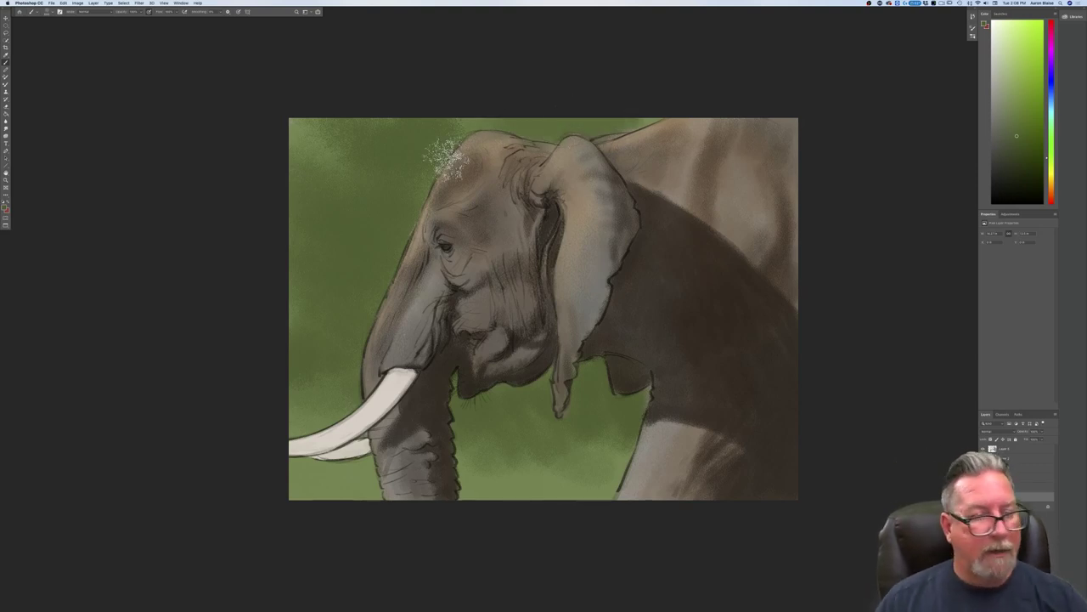
Step: Choose a more saturated, yellower green and blend it into the backdrop in front of the head and trunk
left_click(6, 206)
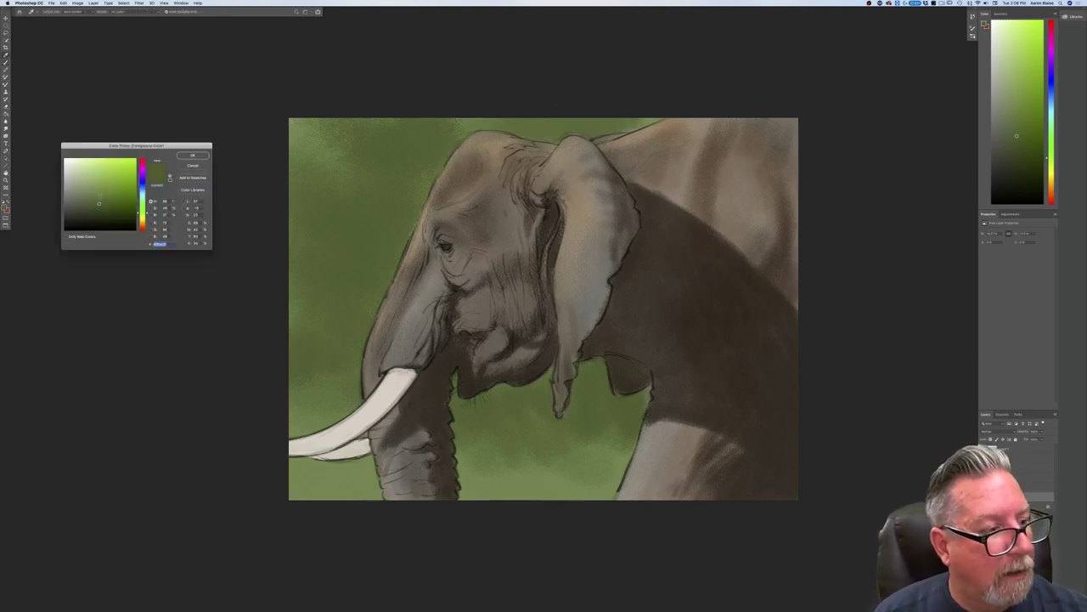
left_click_drag(99, 203, 96, 200)
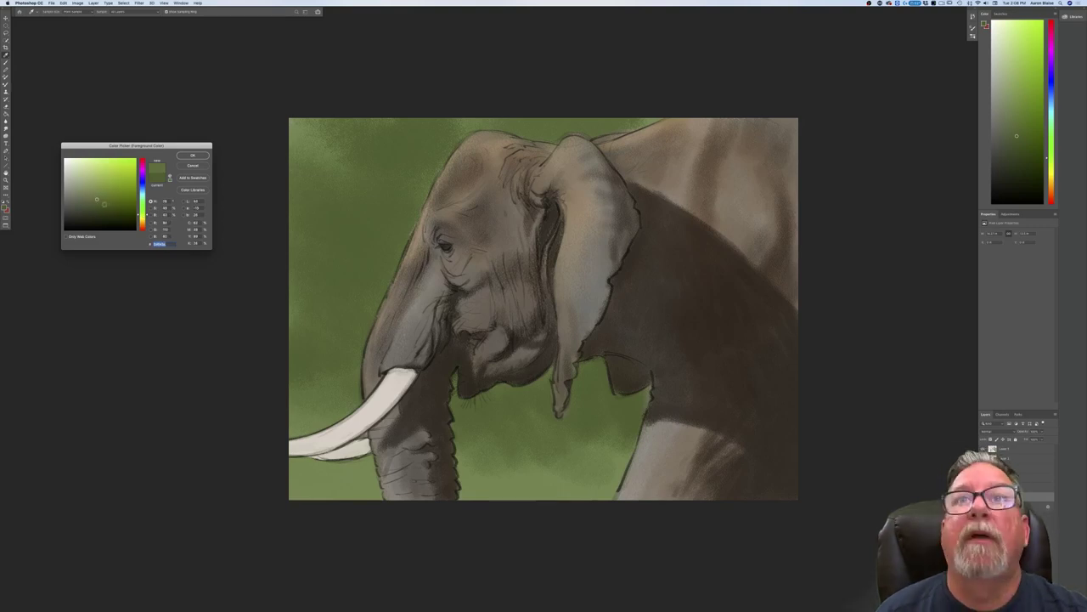
left_click(114, 201)
key("Return")
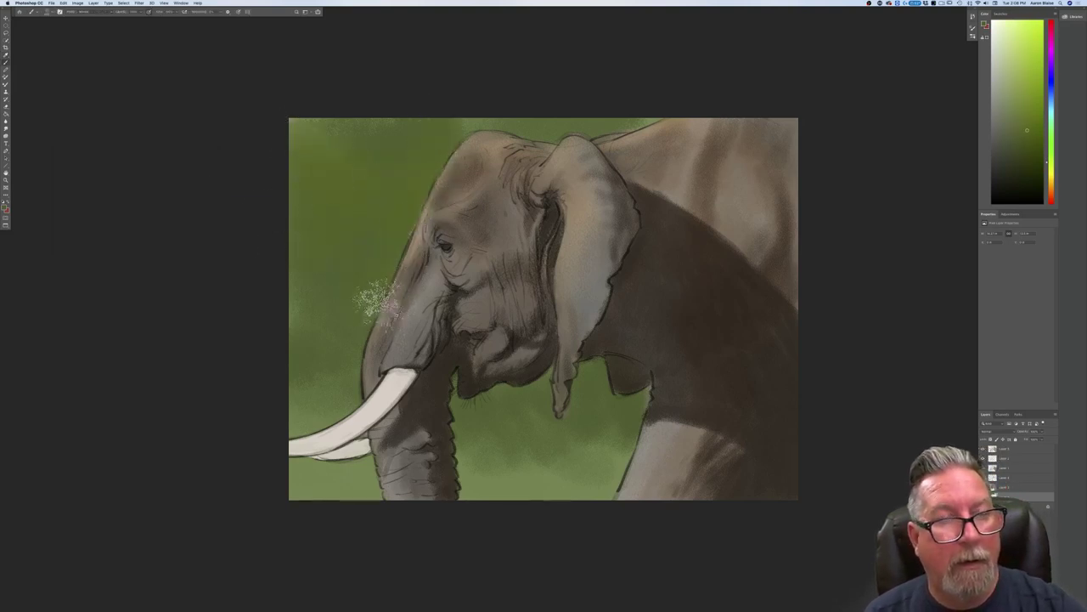
key("super+alt+shift+n")
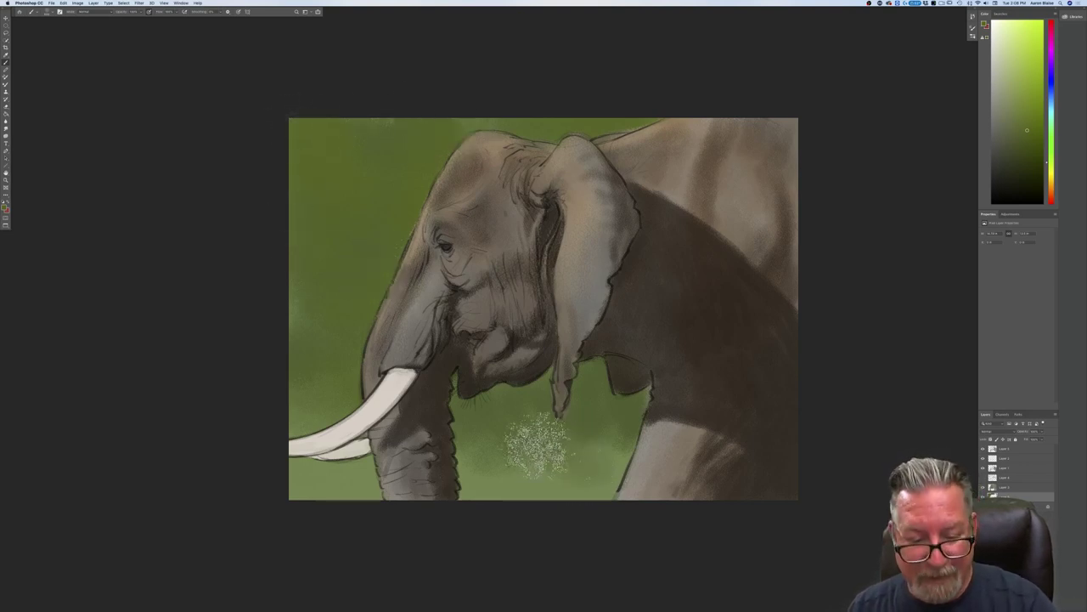
Step: Choose a lighter greyish green and, with a smaller brush, lighten the backdrop below the chin beside the foreleg
key("bracketleft")
key("bracketleft")
key("bracketleft")
left_click(4, 208)
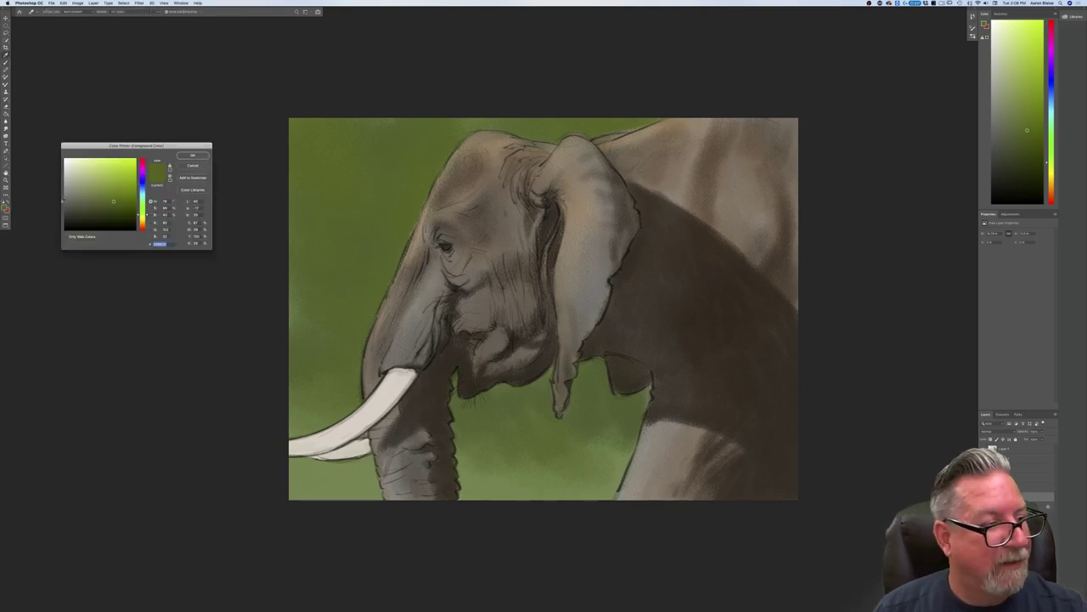
left_click(85, 192)
left_click(193, 156)
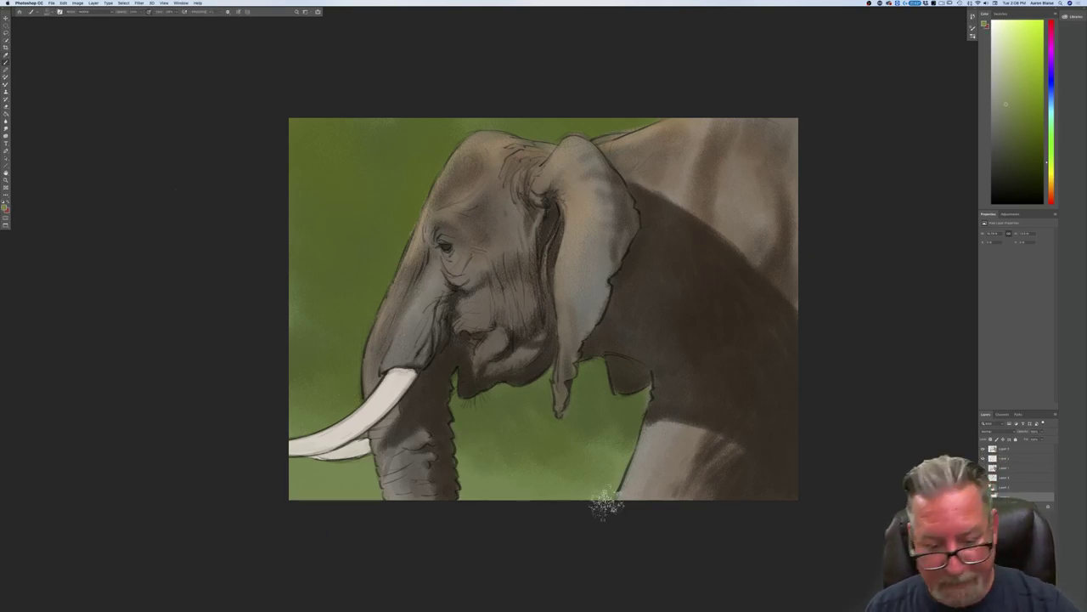
left_click_drag(615, 455, 606, 486)
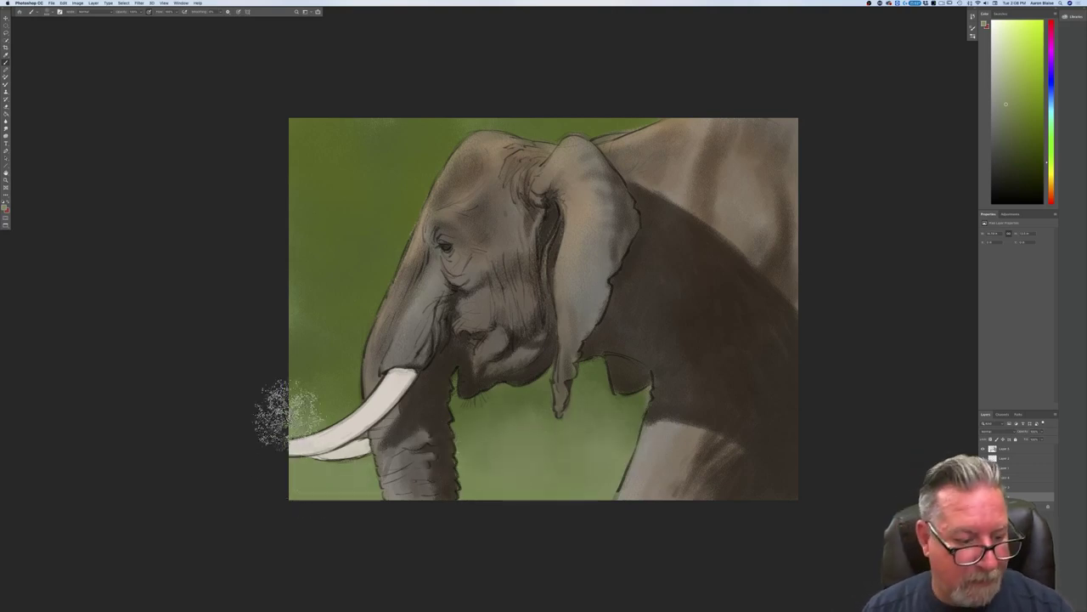
Step: Switch to another textured brush and work speckled light green into the backdrop in front of the trunk
left_click(47, 11)
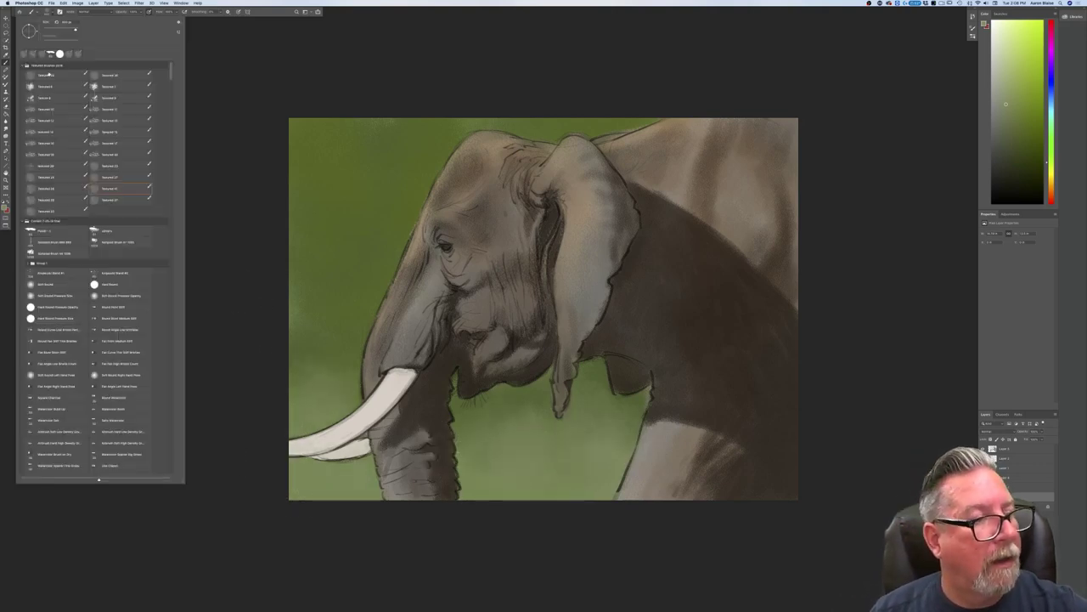
left_click(51, 199)
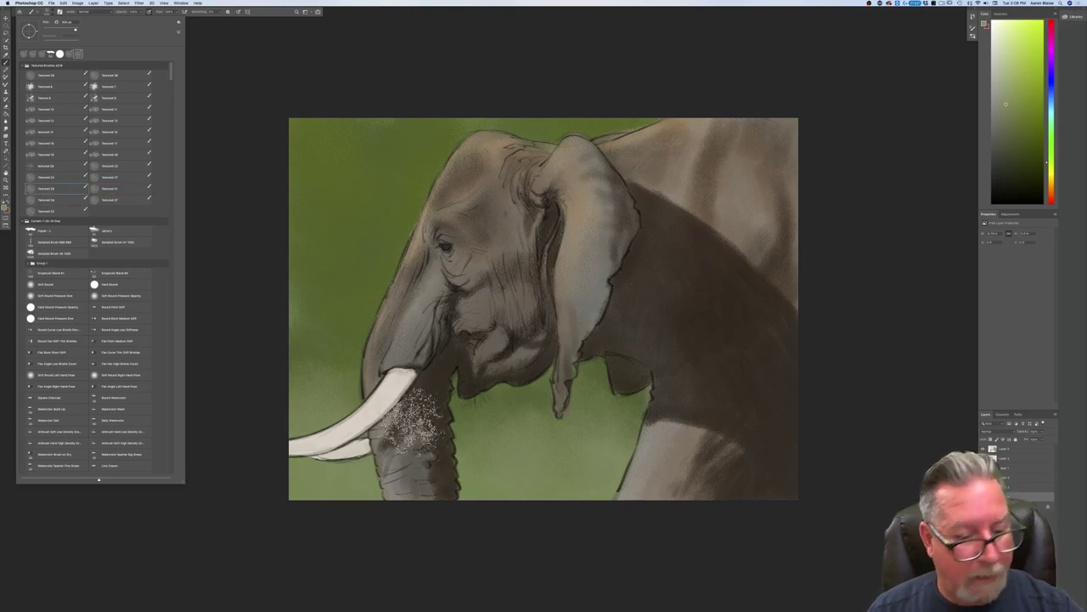
key("Return")
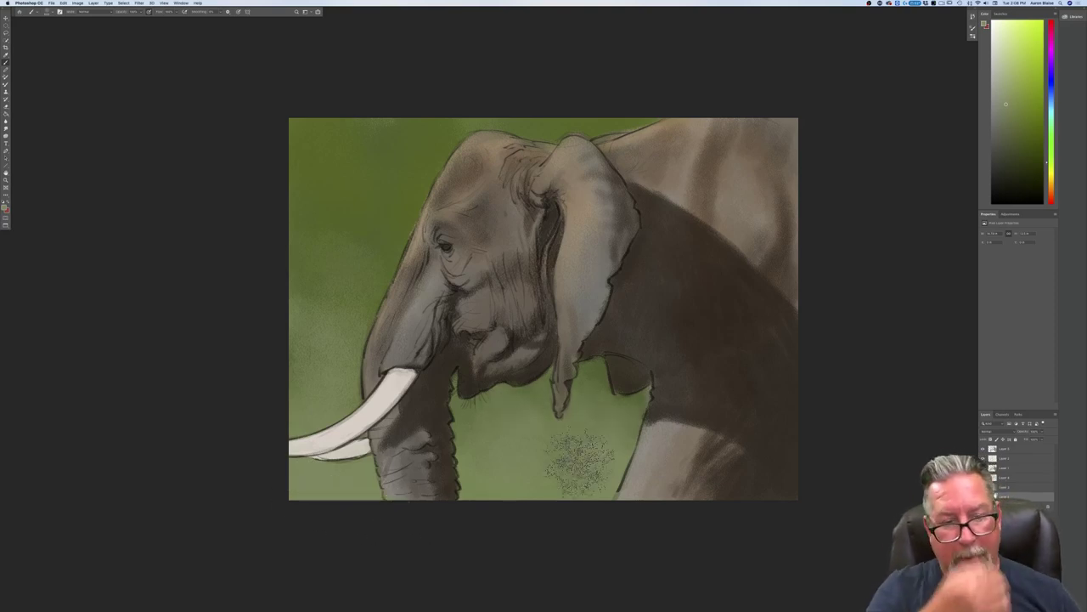
left_click(4, 206)
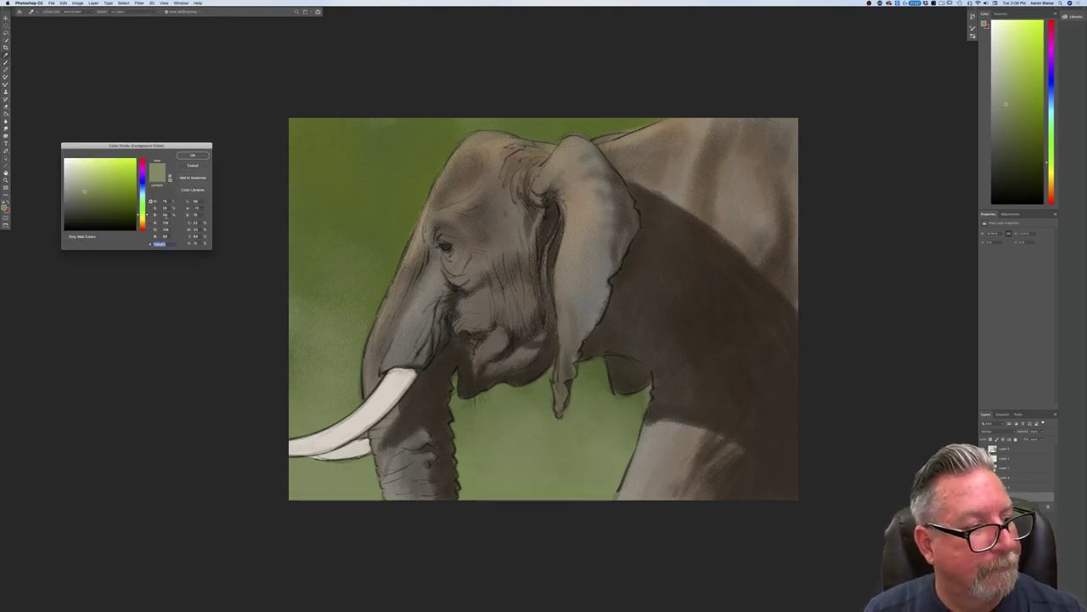
left_click(192, 166)
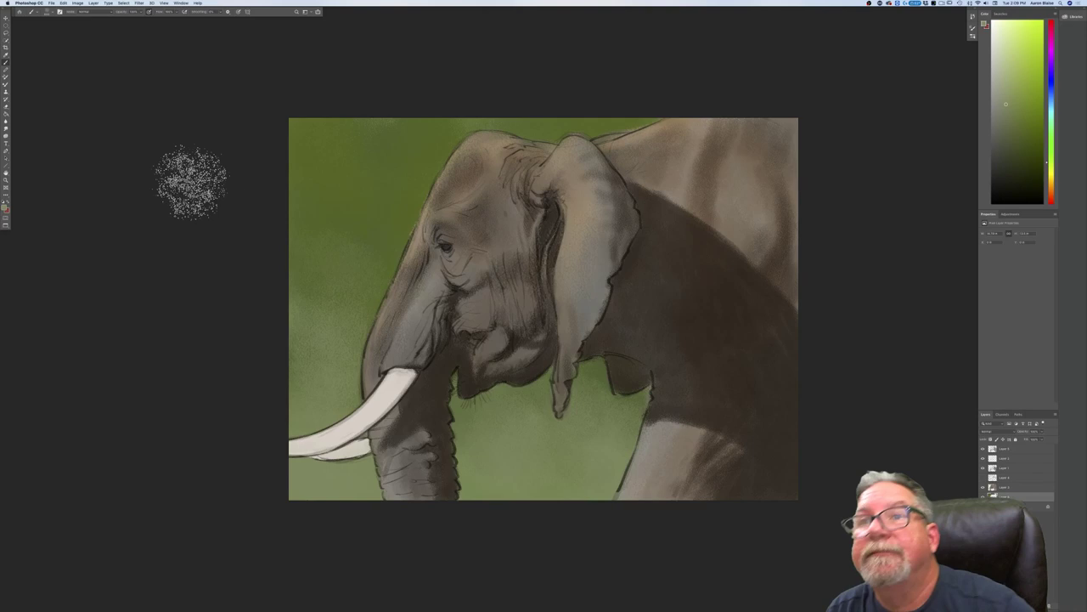
Step: Add a new layer at the top of the layer stack in Overlay mode
left_click(1019, 448)
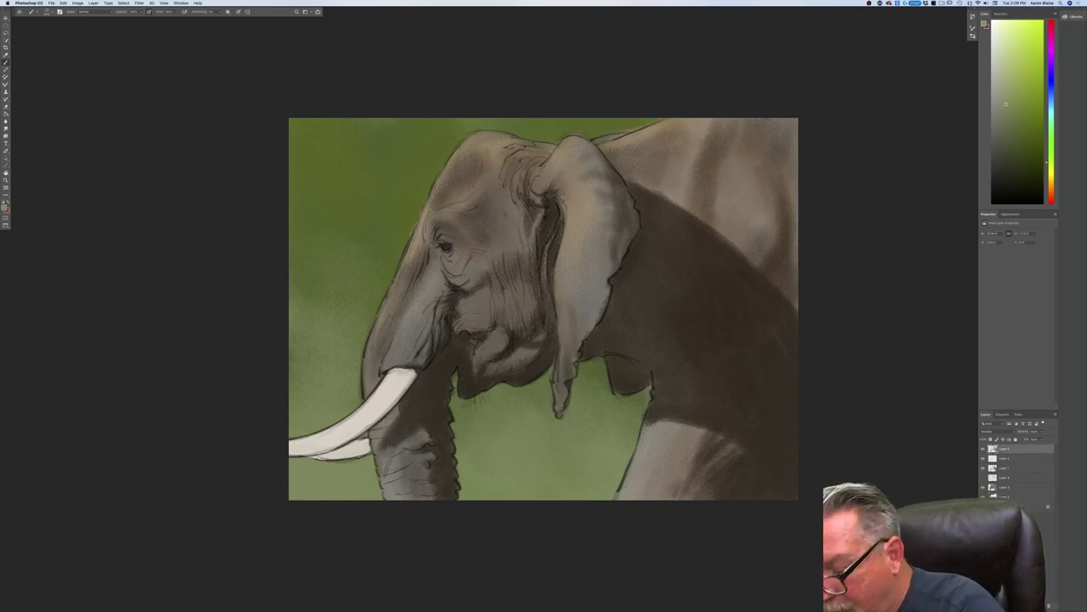
left_click(996, 431)
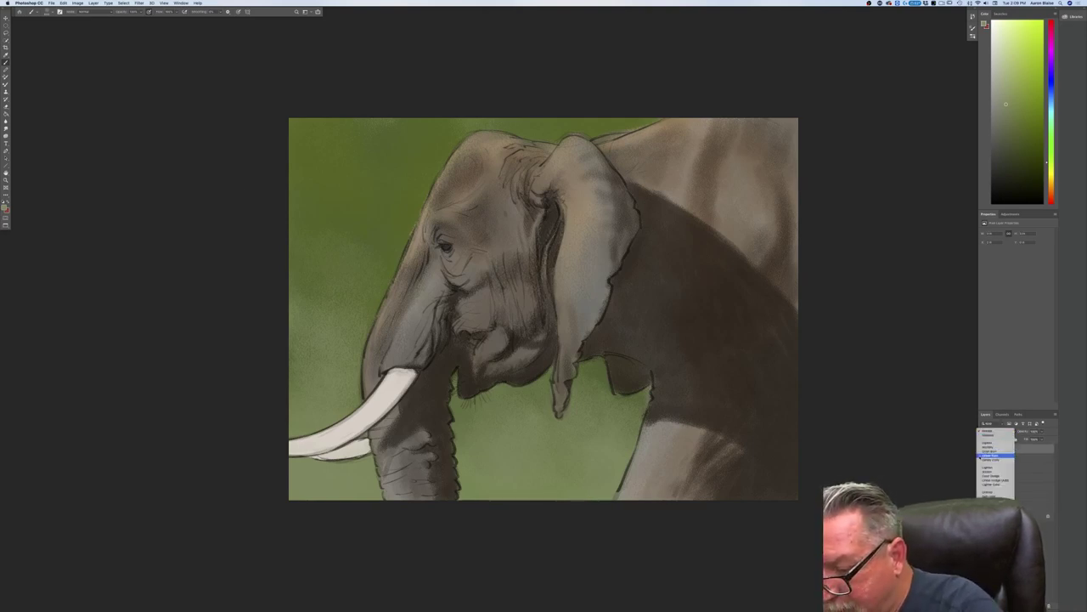
left_click(985, 492)
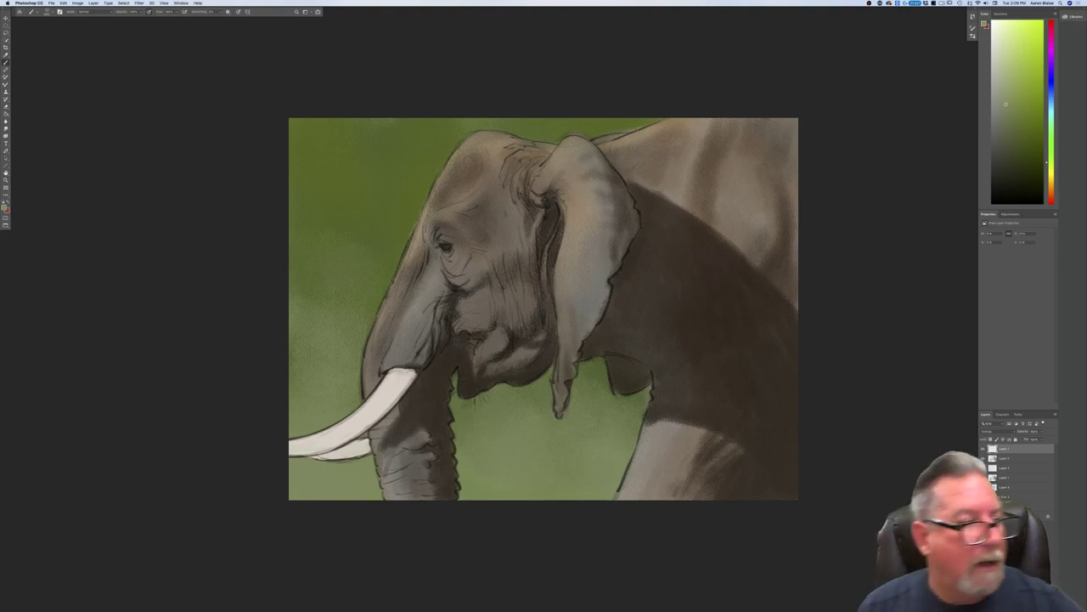
Step: Try a different textured brush with a pale yellow-green on the backdrop in front of the head, and undo the strokes
left_click(4, 207)
left_click(192, 155)
left_click(31, 11)
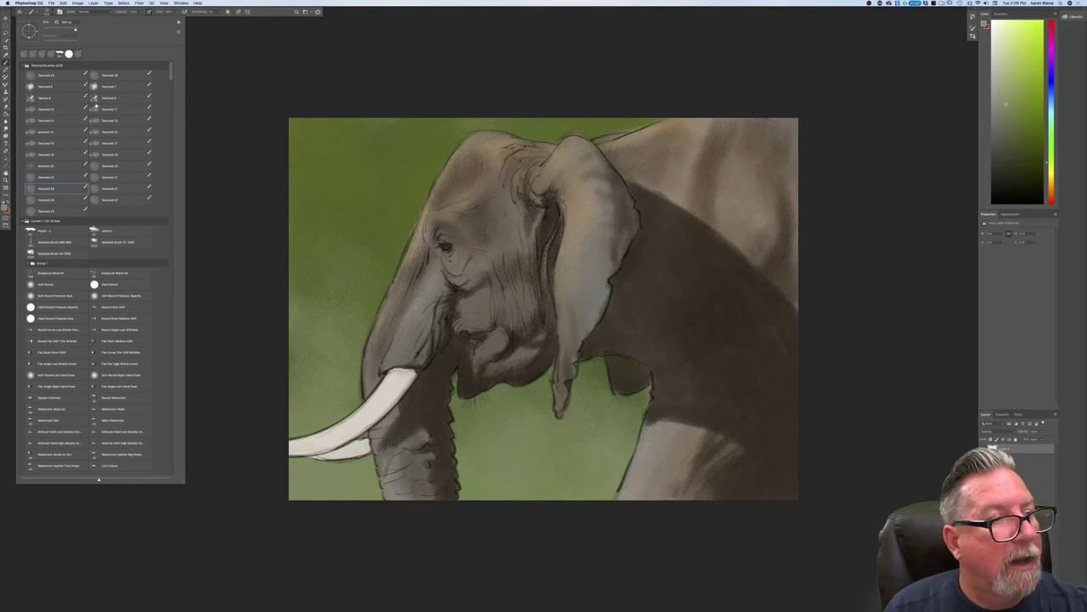
left_click(107, 99)
left_click(331, 306)
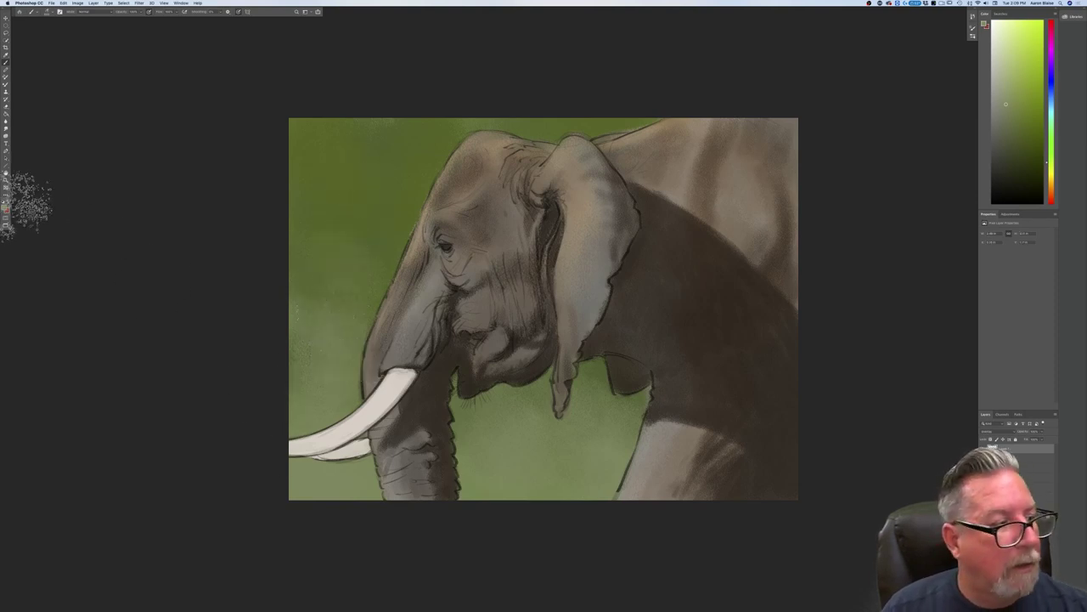
left_click(5, 207)
left_click(81, 165)
left_click(193, 156)
left_click_drag(351, 177, 338, 293)
key("ctrl+z")
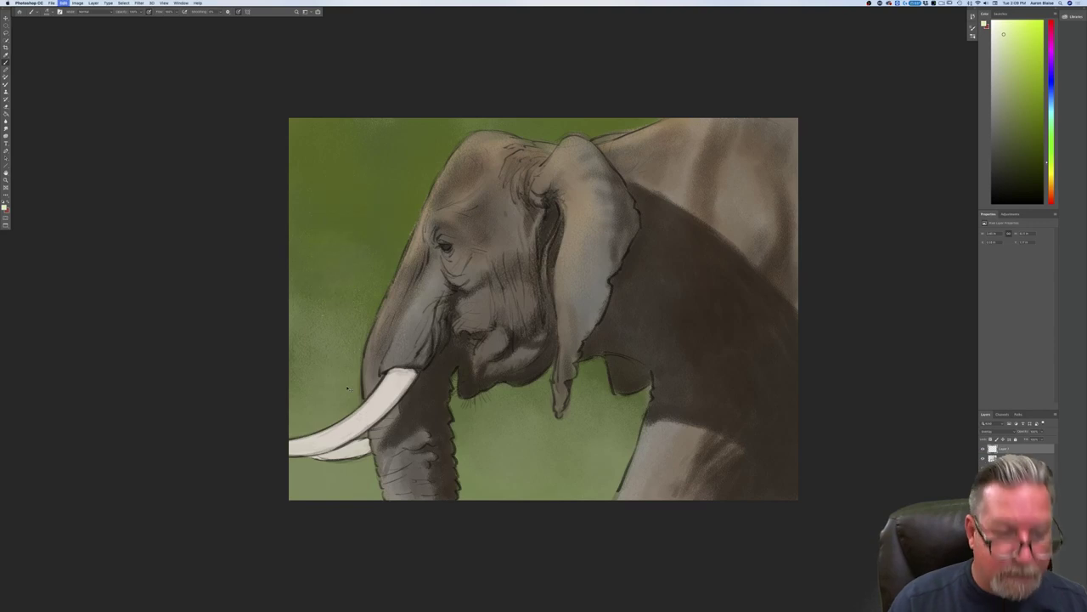
key("ctrl+z")
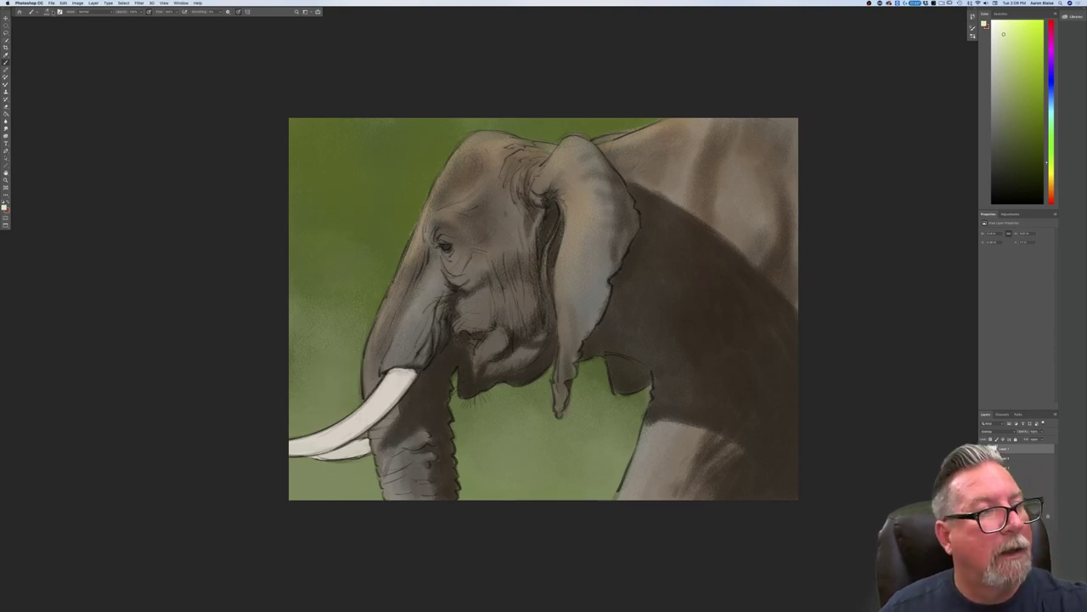
Step: Save the painting to the Desktop as a layered Photoshop file named "Elephant texture brushes demo.psd"
left_click(51, 3)
left_click(57, 56)
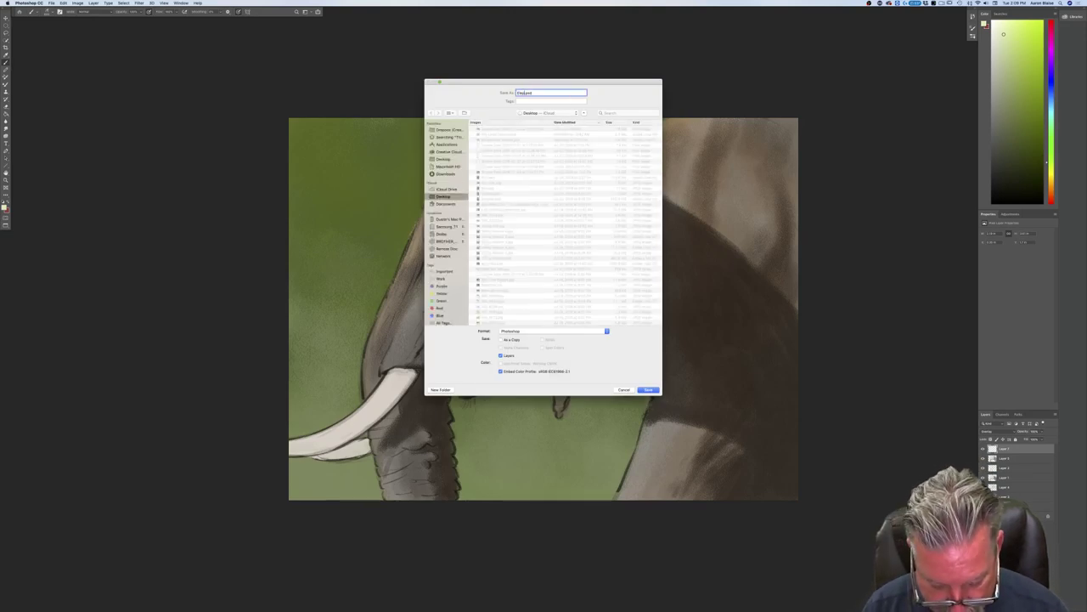
type("Elephant texture brushes demo.psd")
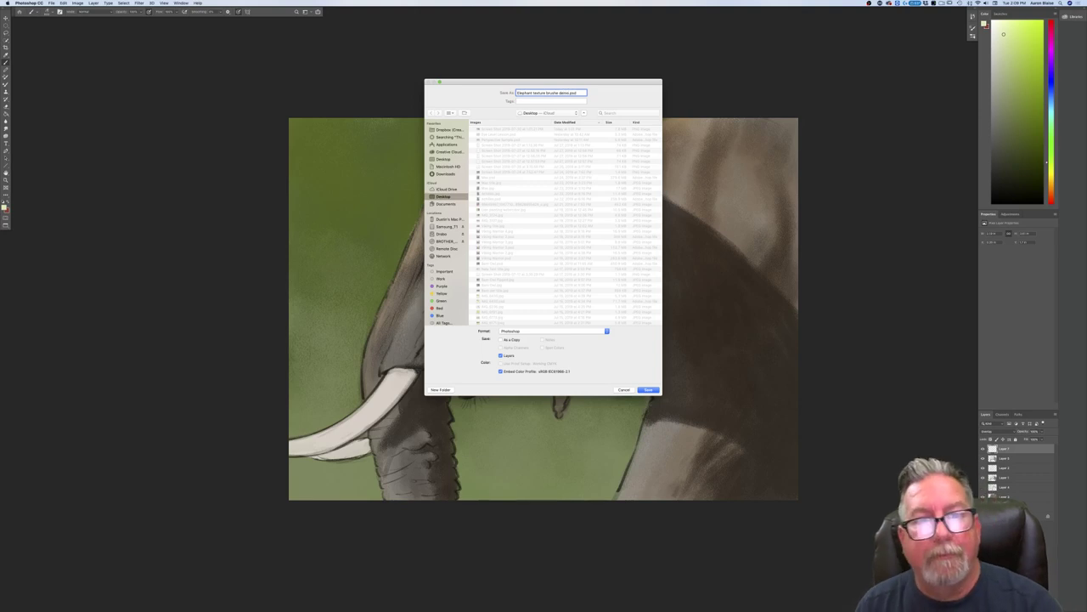
left_click(647, 390)
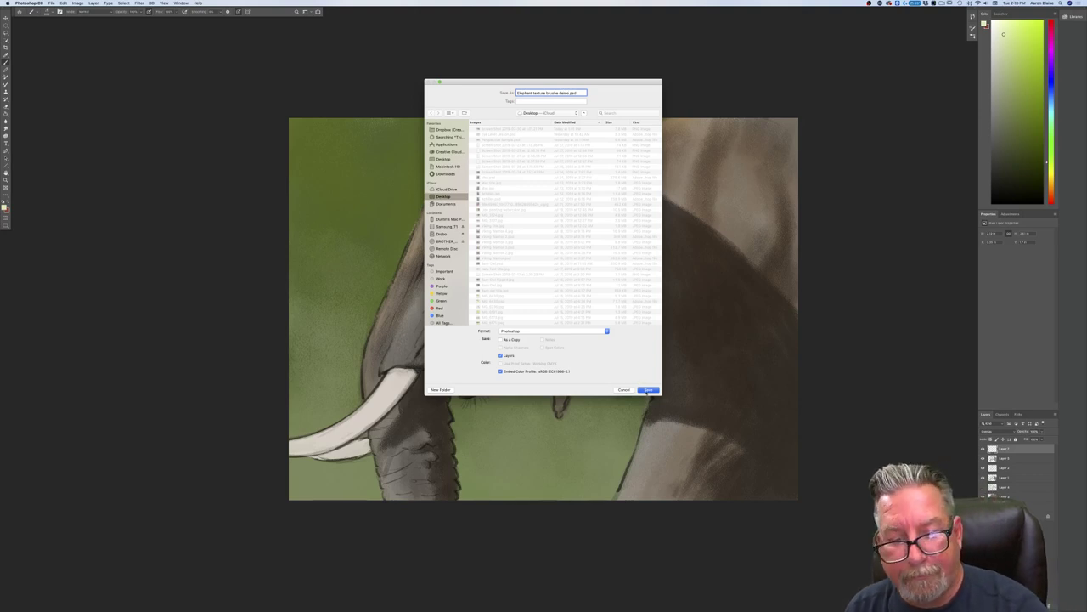
left_click(431, 171)
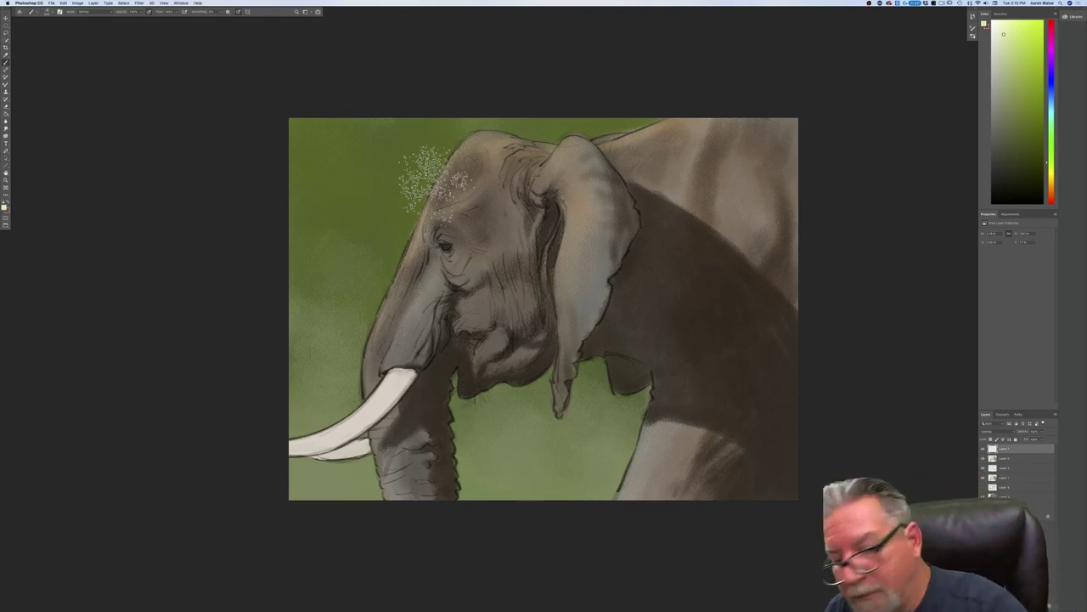
Step: Switch to the Hard Round brush and reduce its size
left_click(46, 13)
left_click(105, 284)
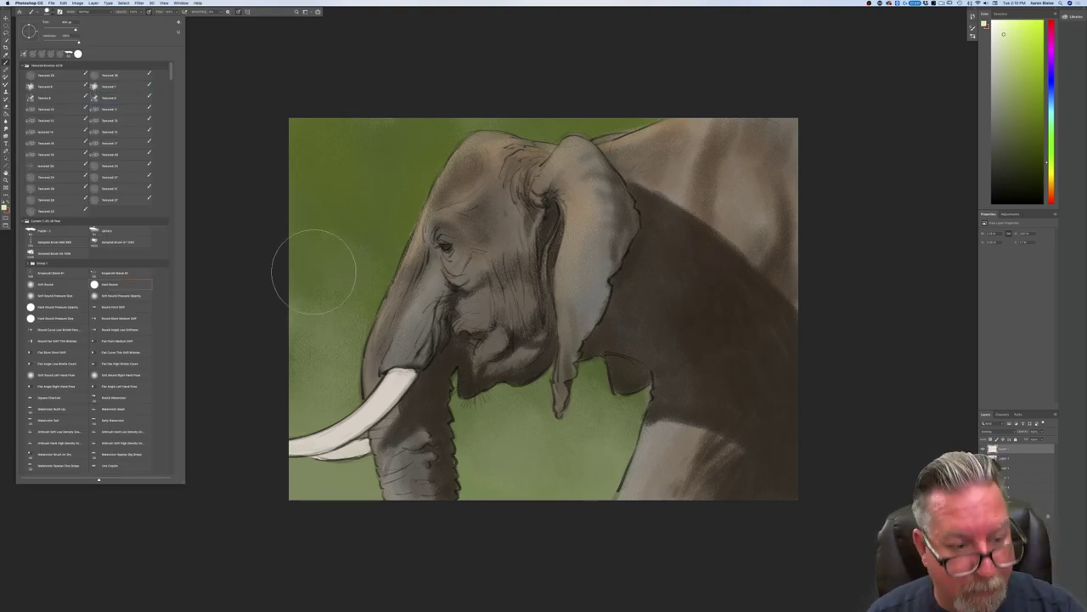
left_click(257, 252)
key("bracketleft")
key("bracketleft")
key("bracketleft")
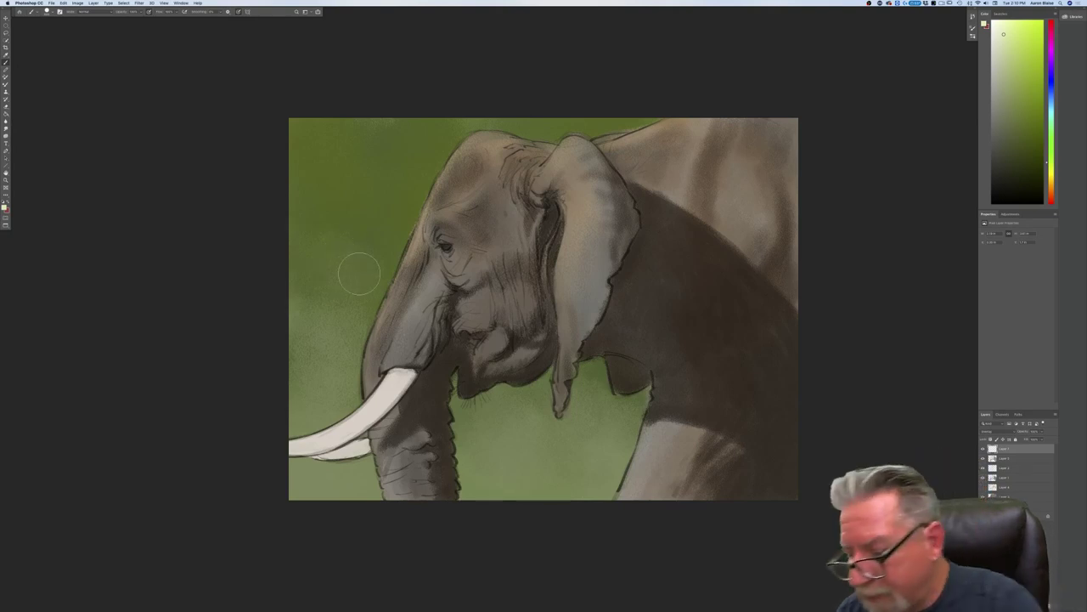
Step: Add a trial layer at the top in Multiply mode and choose a saturated yellow-green
left_click(1007, 430)
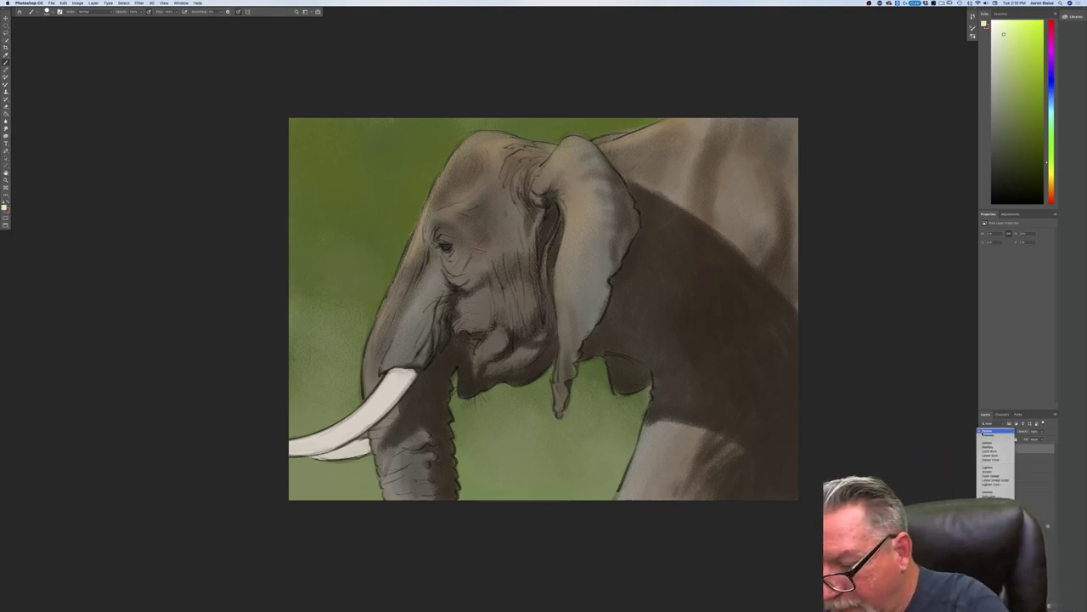
left_click(981, 447)
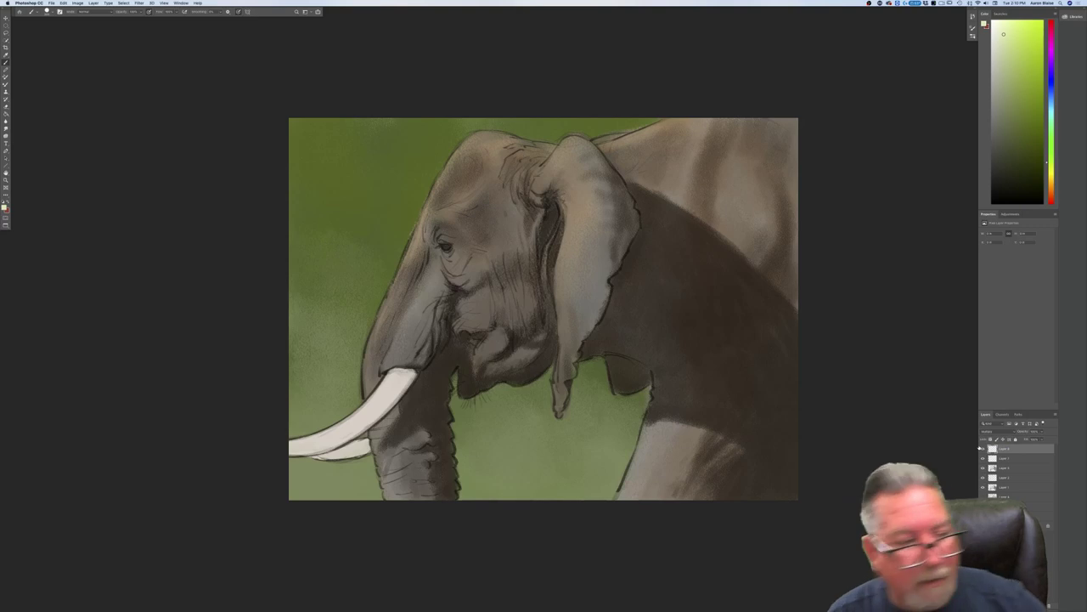
key("super+shift+e")
left_click(4, 208)
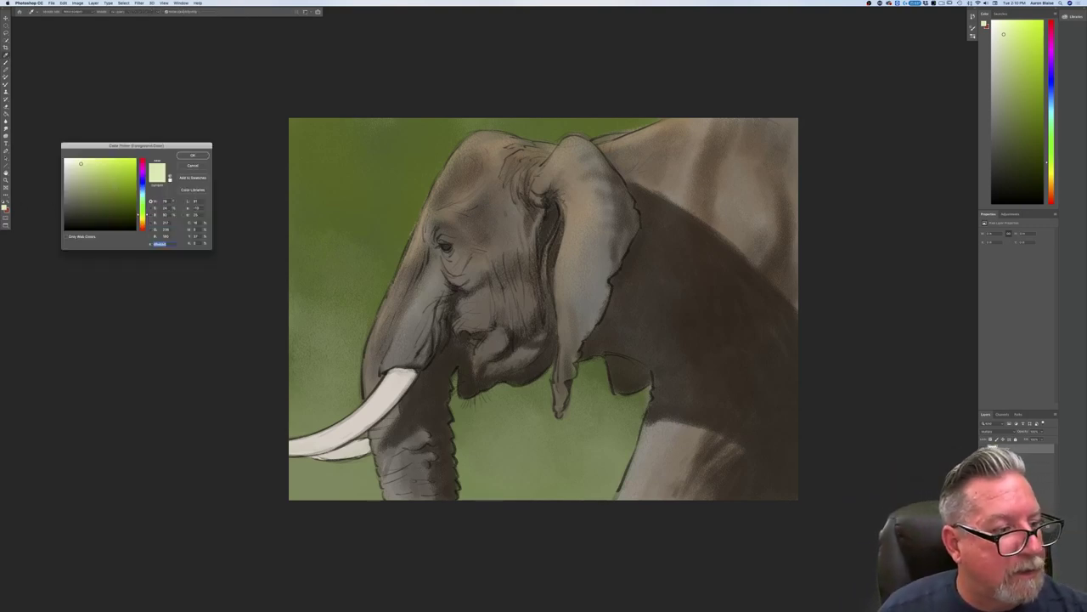
left_click(113, 181)
left_click(192, 155)
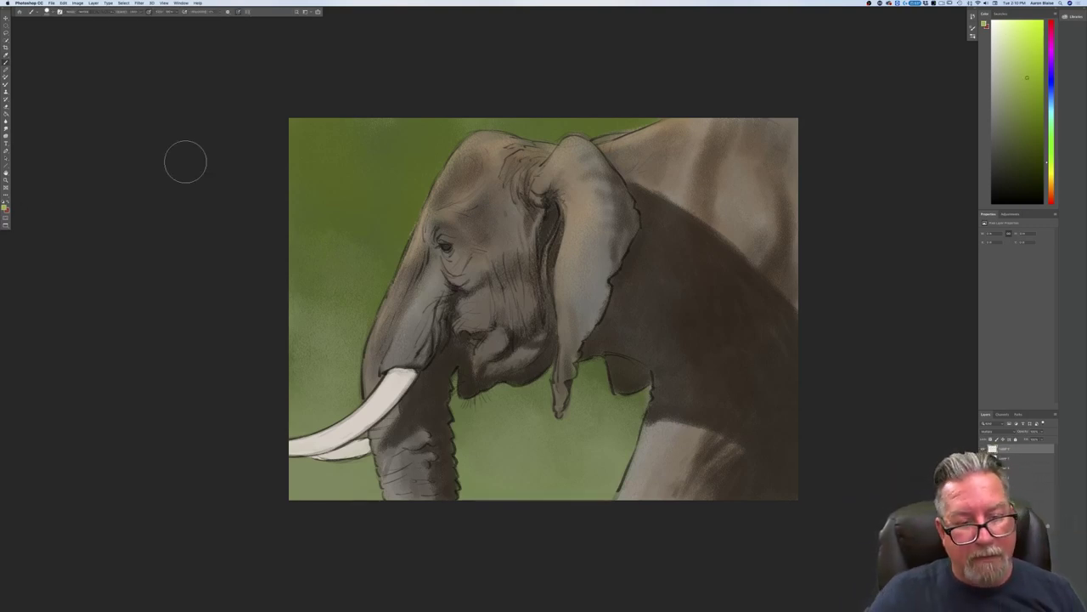
Step: Try broad diagonal yellow-green strokes across the backdrop and elephant on the Multiply layer, and delete that layer
key("super+z")
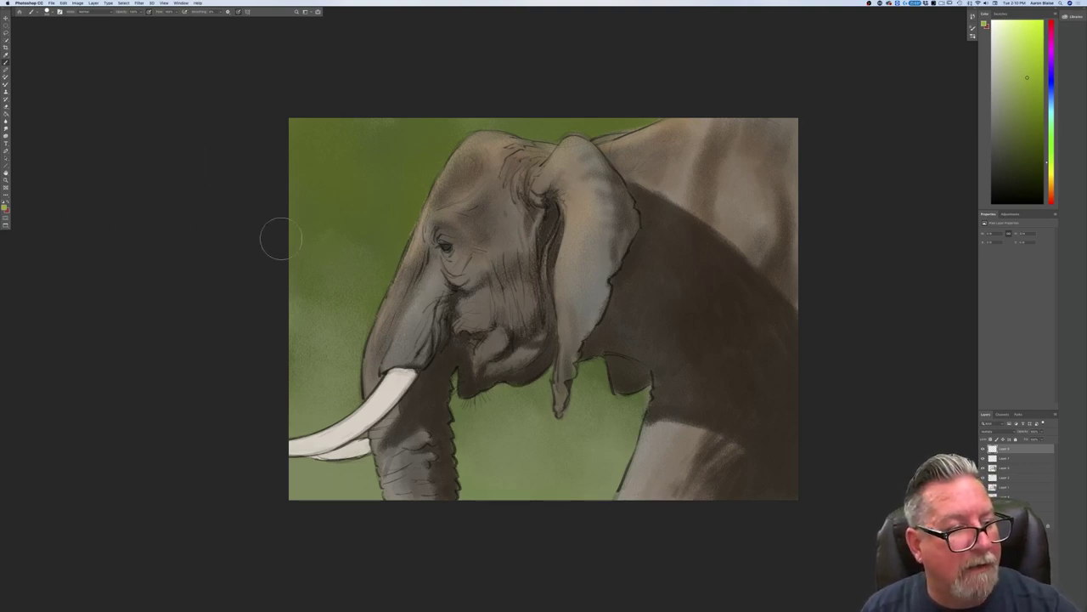
mouse_move(322, 209)
left_mouse_down()
mouse_move(353, 234)
mouse_move(316, 204)
mouse_move(419, 277)
mouse_move(515, 368)
mouse_move(590, 474)
mouse_move(498, 322)
mouse_move(363, 164)
mouse_move(540, 252)
mouse_move(655, 358)
mouse_move(689, 409)
left_mouse_up()
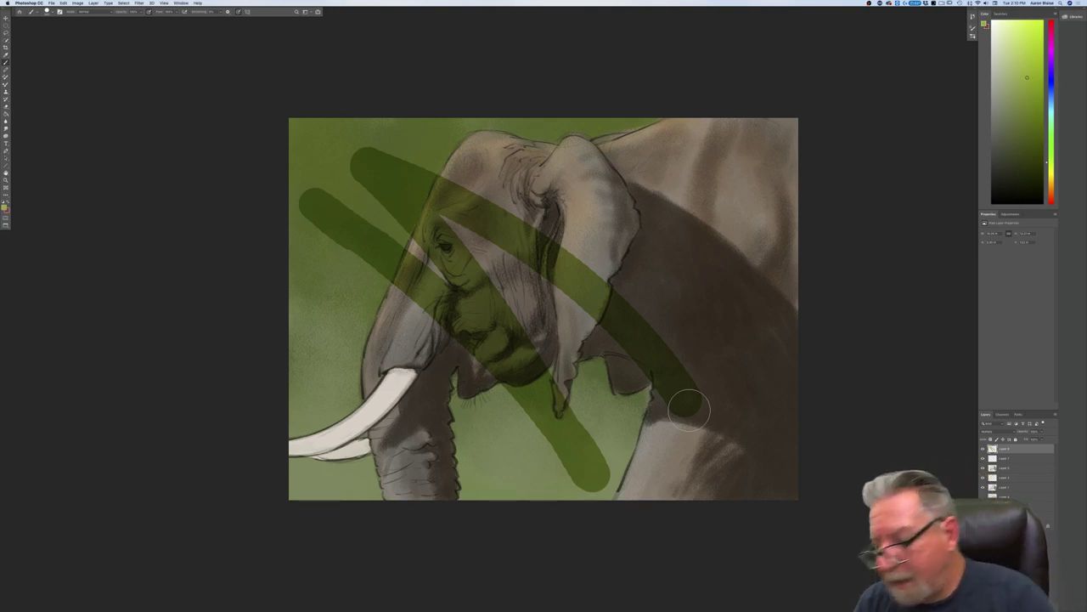
left_click_drag(1006, 453, 1048, 605)
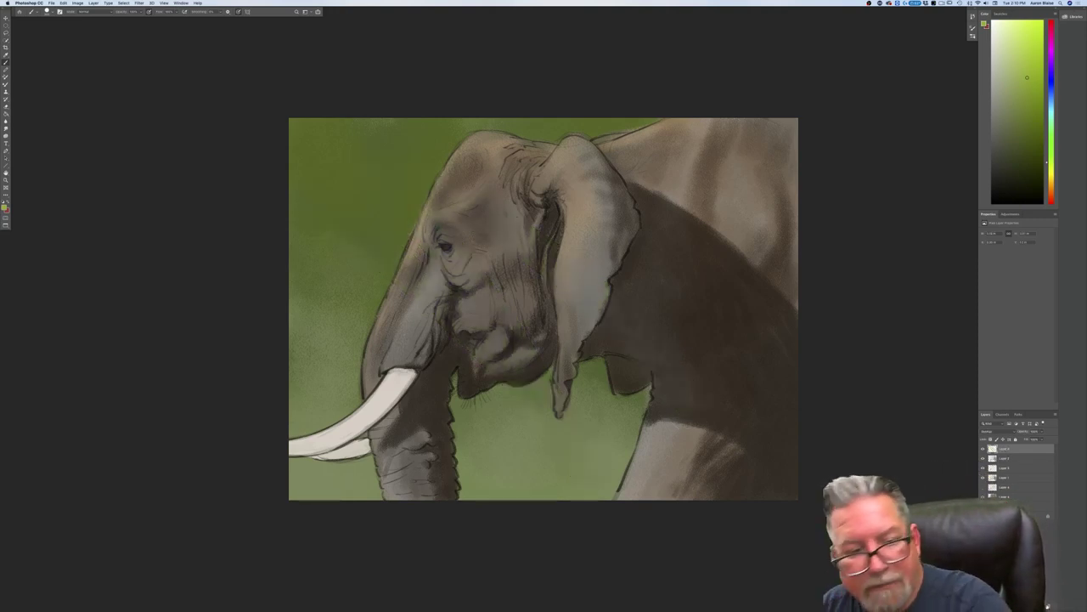
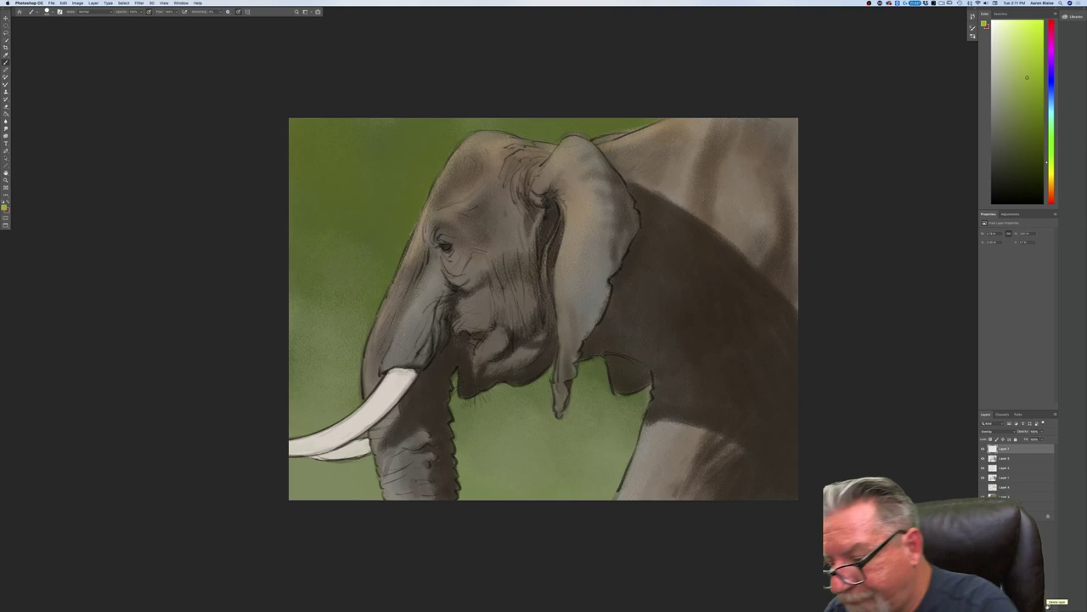
Step: Choose a muted warm tan and switch from the Hard Round to a scratchy textured brush for the Overlay layer
left_click(4, 206)
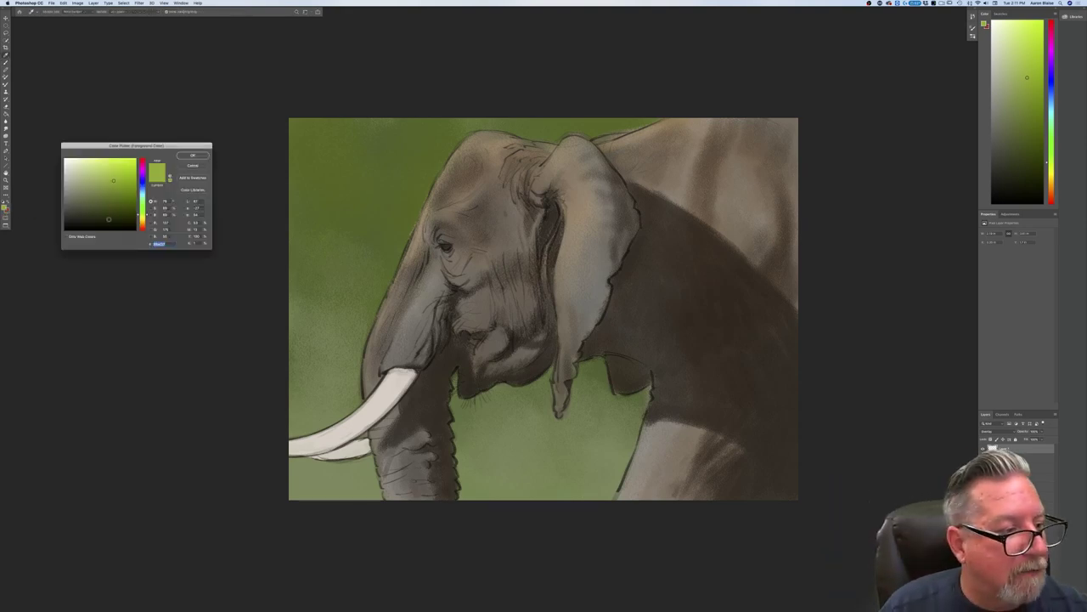
left_click(85, 179)
left_click(141, 222)
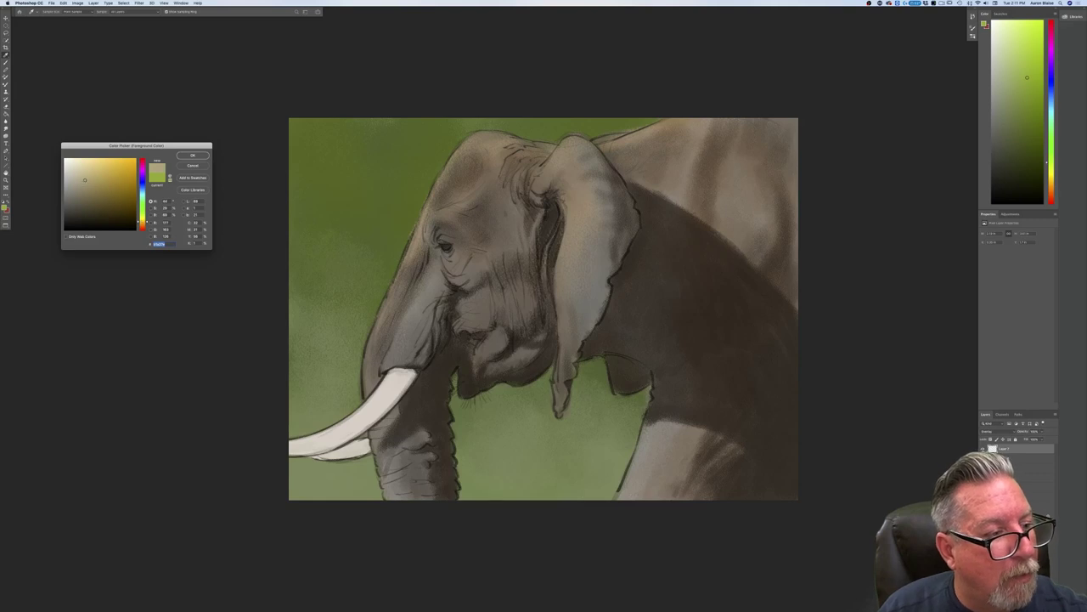
left_click(181, 158)
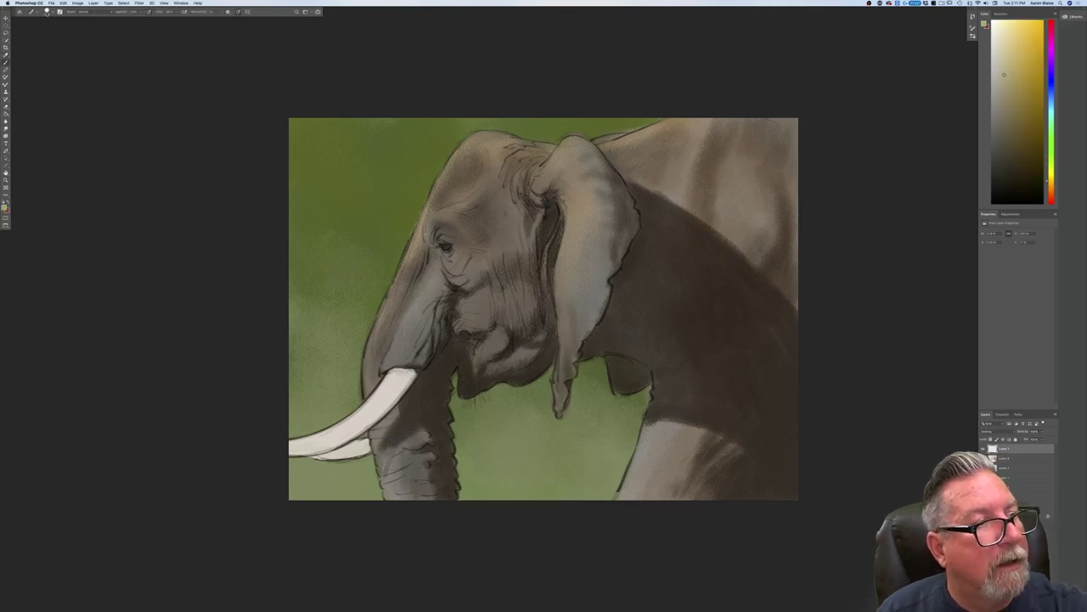
left_click(35, 11)
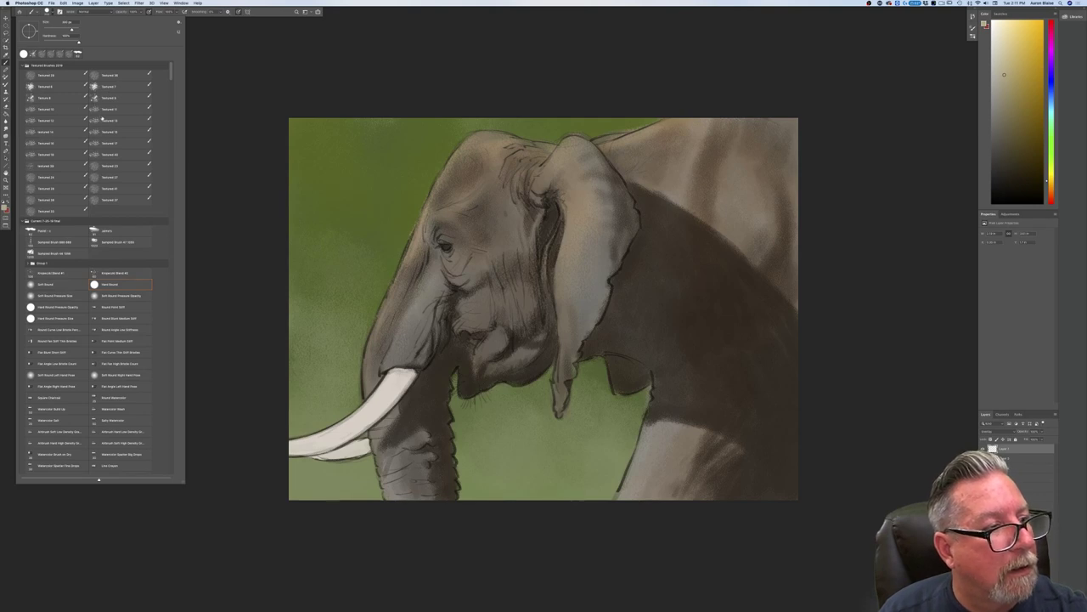
left_click(104, 123)
key("Return")
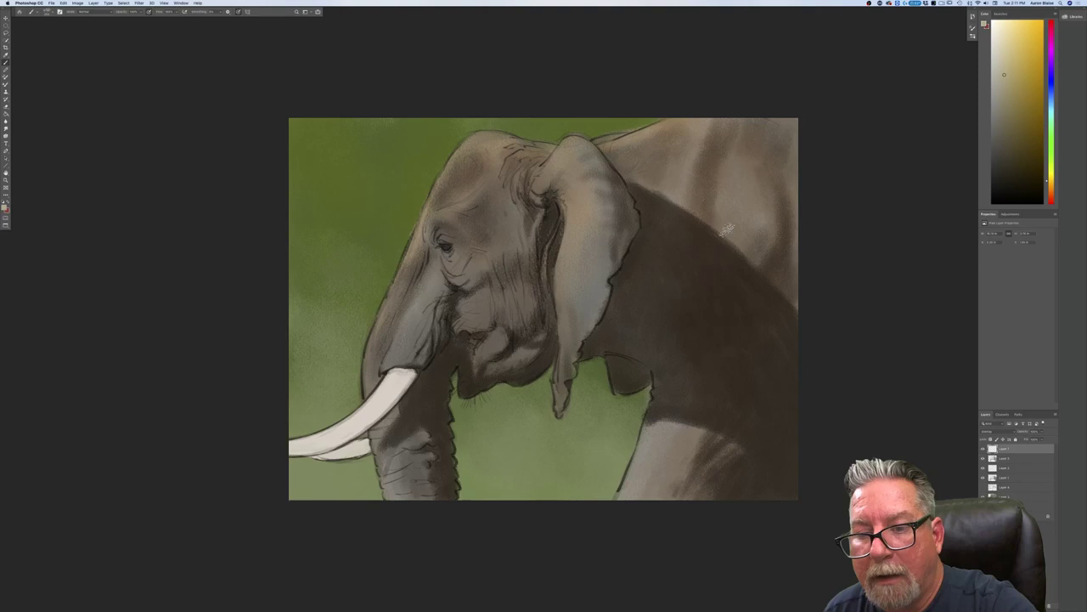
Step: Enlarge the brush and paint light tan skin texture over the sunlit flank behind the ear on the Overlay layer
key("]")
key("]")
key("]")
key("]")
key("]")
mouse_move(762, 165)
left_mouse_down()
mouse_move(787, 291)
mouse_move(750, 111)
mouse_move(690, 138)
left_mouse_up()
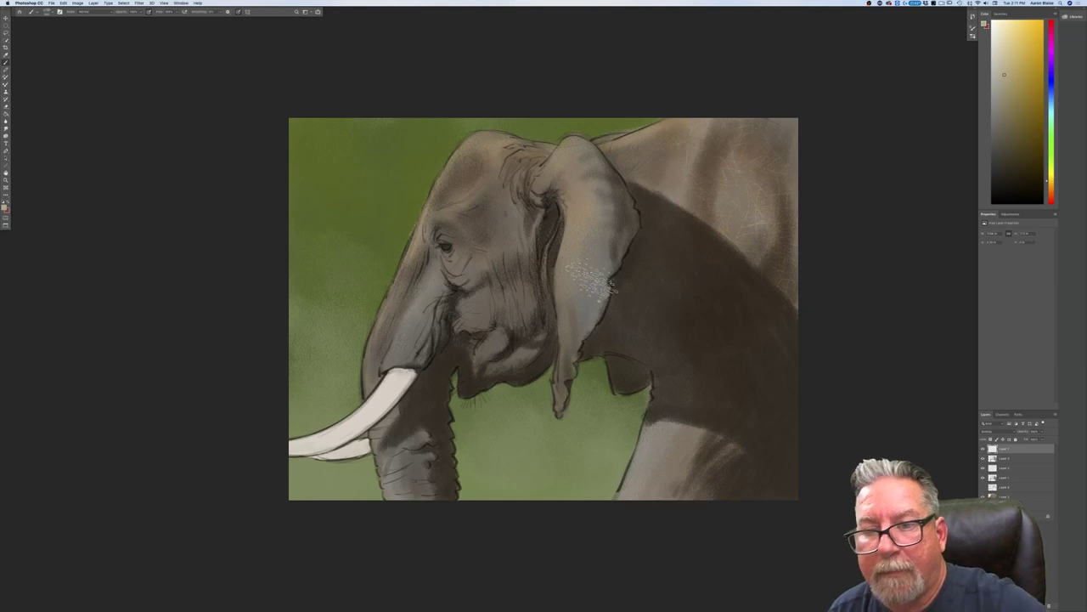
Step: Undo the tan skin texture strokes on the sunlit flank behind the ear
key("super+z")
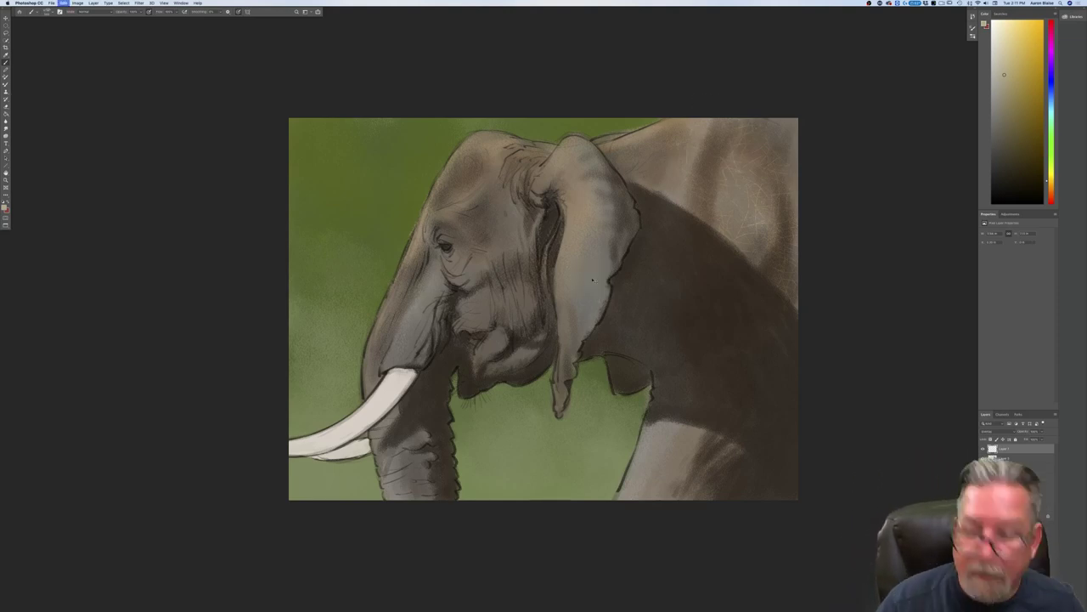
key("super+z")
key("super+z")
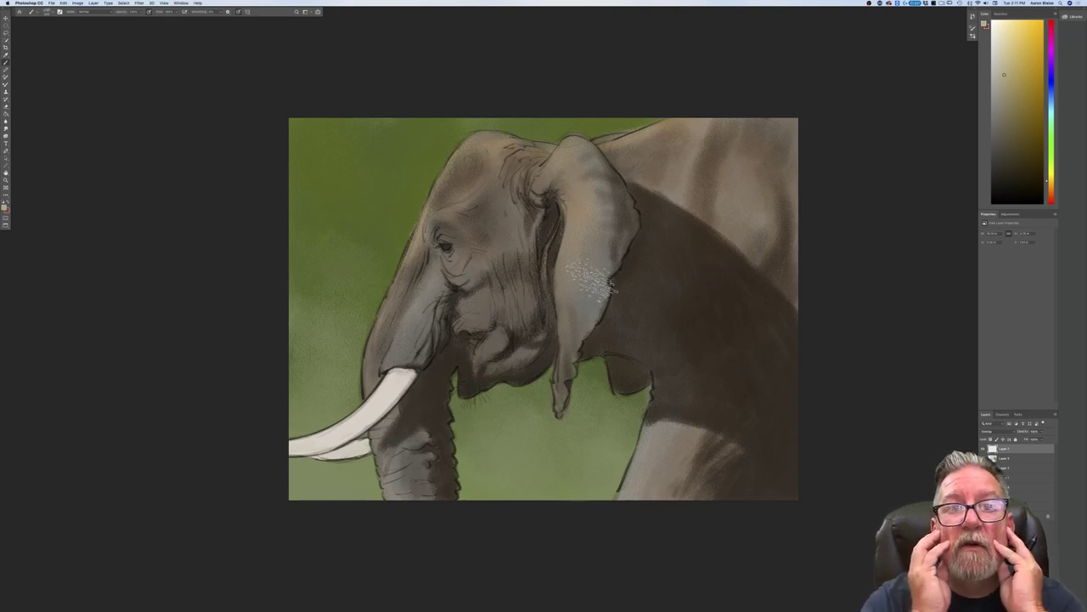
key("super+z")
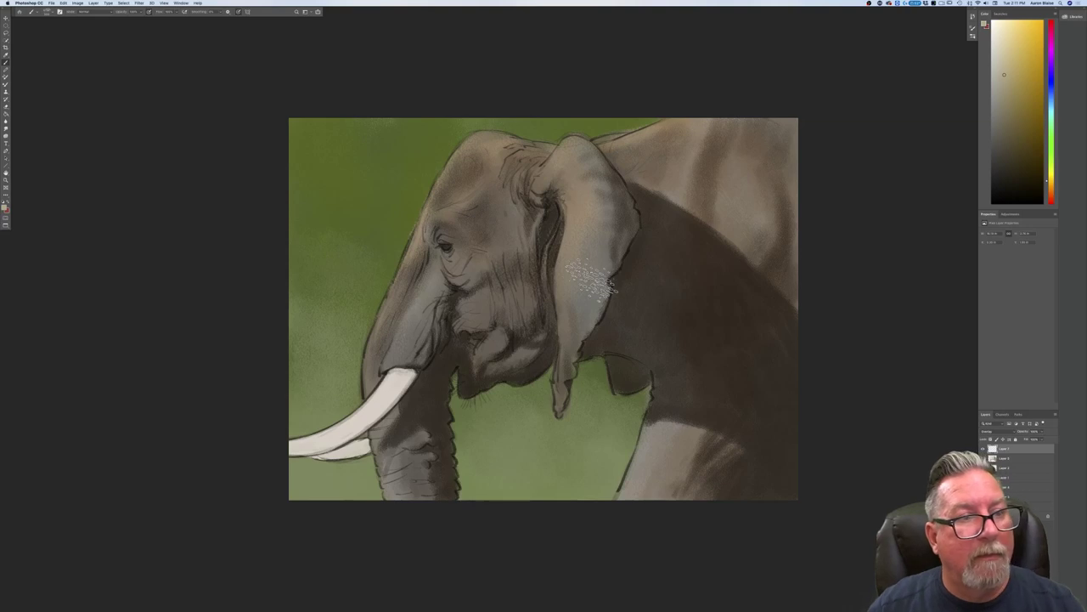
key("super+z")
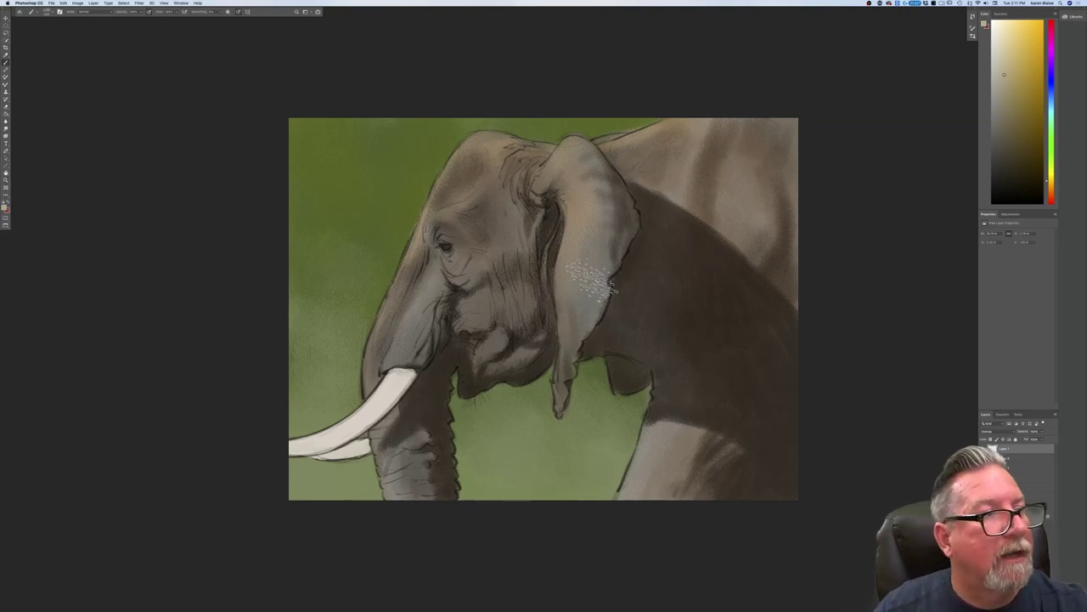
key("super+shift+z")
Step: Add a new top layer, show it alone against plain grey, and choose a near-black paint colour
key("super+alt+shift+n")
left_click(983, 448, "alt")
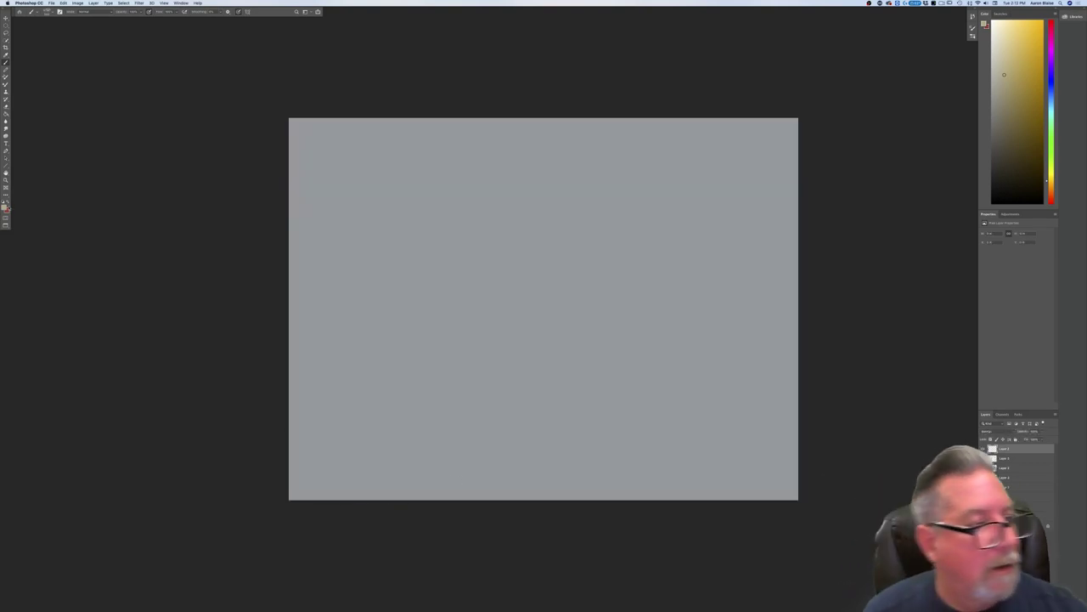
left_click(5, 207)
left_click(88, 221)
key("Return")
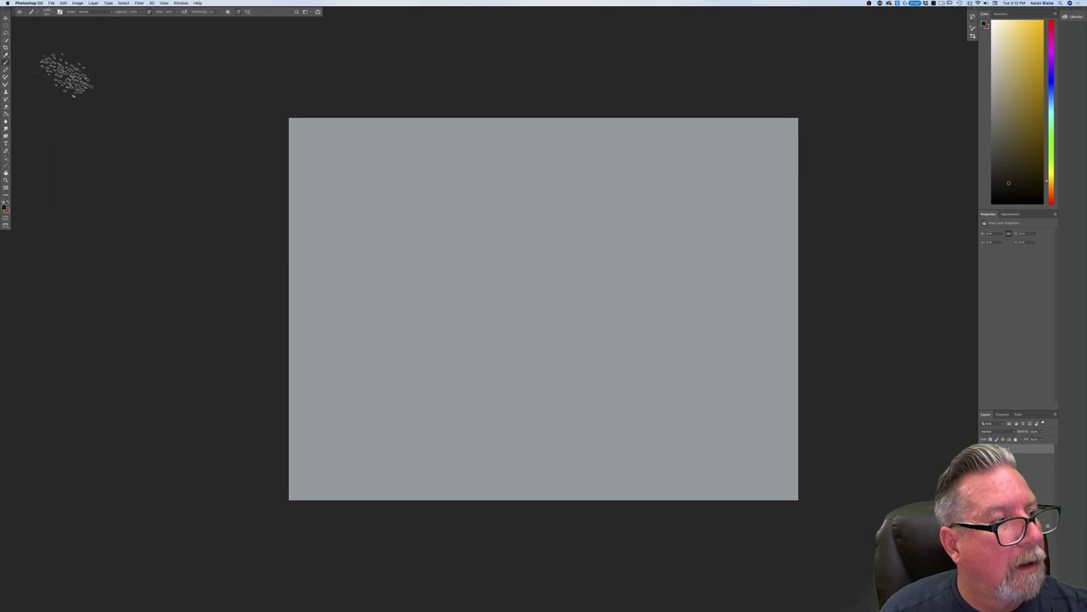
Step: Switch from the scratchy textured brush to a small sketching brush for line work
left_click(48, 11)
left_click(41, 234)
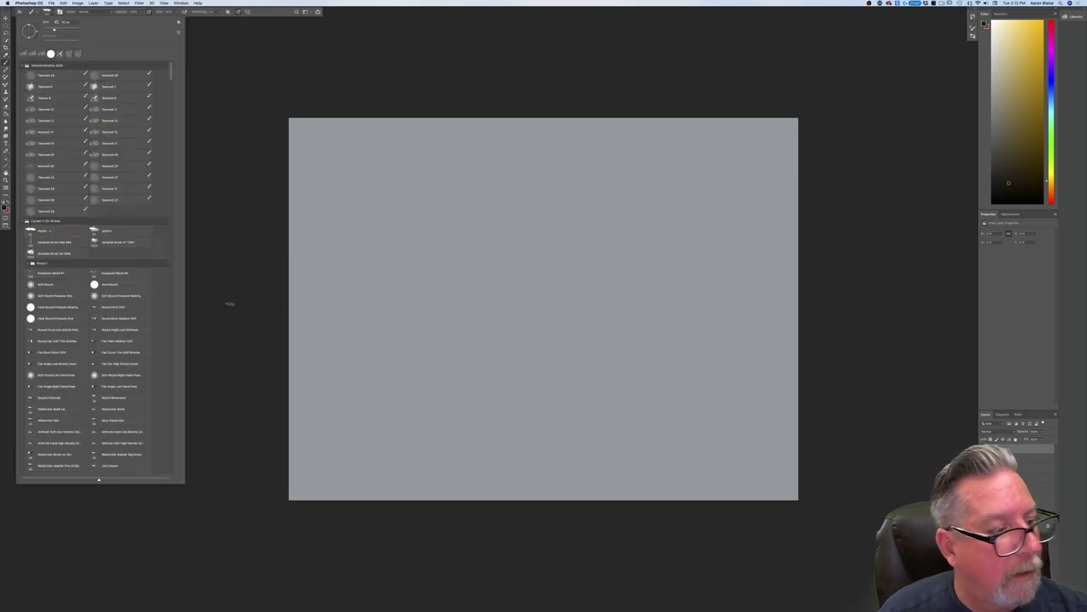
key("Return")
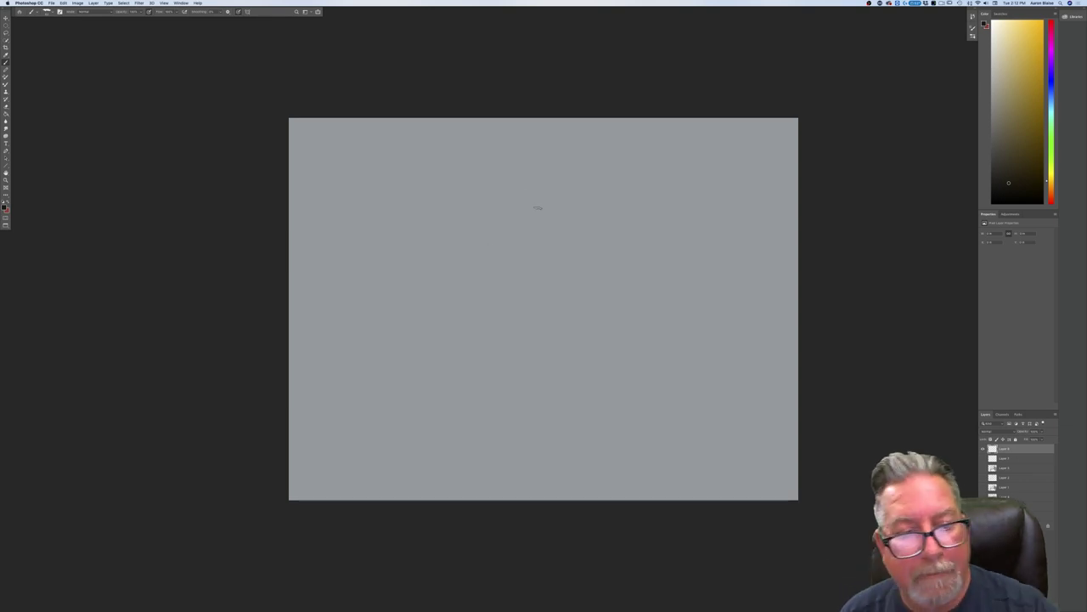
Step: Sketch a right-facing elephant head's domed crown and forehead, with the temple hollow, eye and cheekbone start, mid-canvas
mouse_move(482, 204)
left_mouse_down()
mouse_move(497, 196)
mouse_move(545, 226)
left_mouse_up()
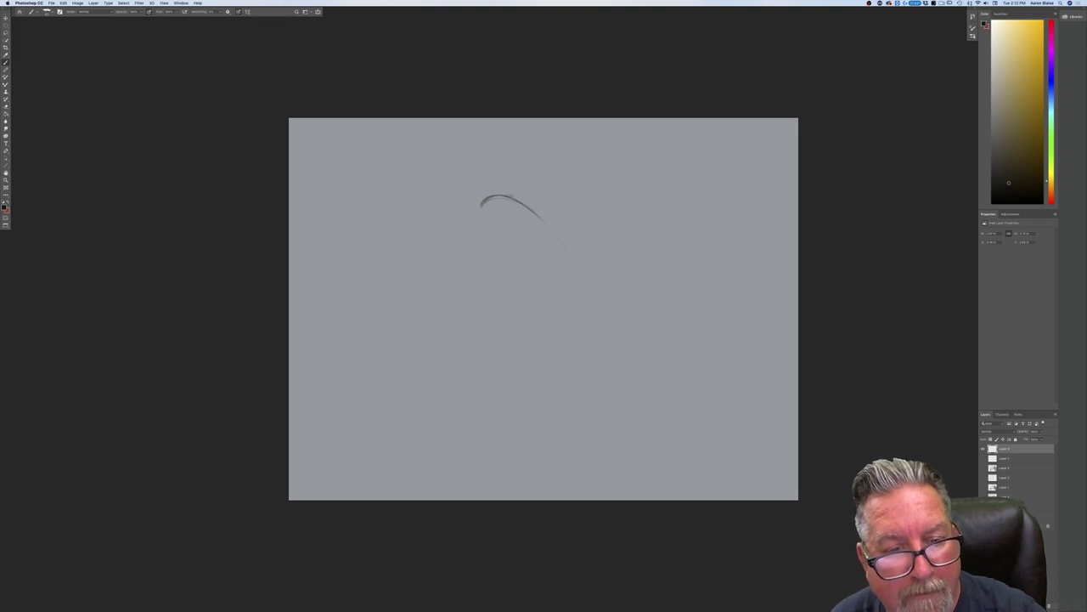
left_click_drag(547, 226, 571, 279)
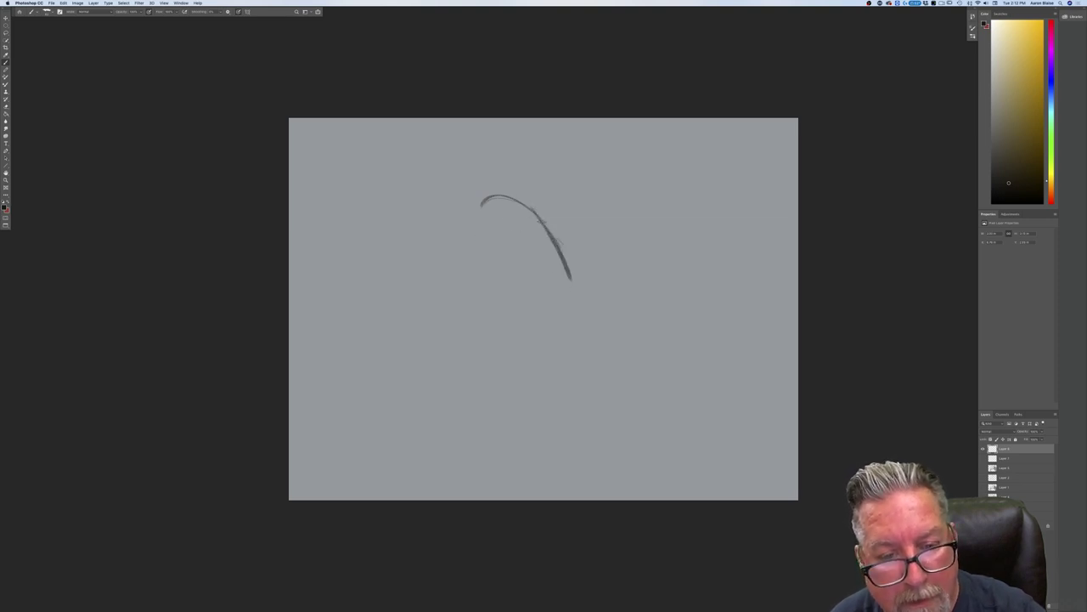
left_click_drag(544, 223, 566, 247)
left_click_drag(501, 219, 495, 247)
mouse_move(490, 205)
left_mouse_down()
mouse_move(513, 238)
mouse_move(535, 212)
mouse_move(557, 239)
mouse_move(497, 265)
left_mouse_up()
left_click_drag(556, 241, 569, 259)
mouse_move(502, 257)
left_mouse_down()
mouse_move(515, 268)
mouse_move(471, 250)
left_mouse_up()
mouse_move(473, 218)
left_mouse_down()
mouse_move(463, 260)
mouse_move(457, 254)
mouse_move(497, 257)
left_mouse_up()
left_click_drag(464, 257, 502, 295)
left_click_drag(568, 269, 580, 291)
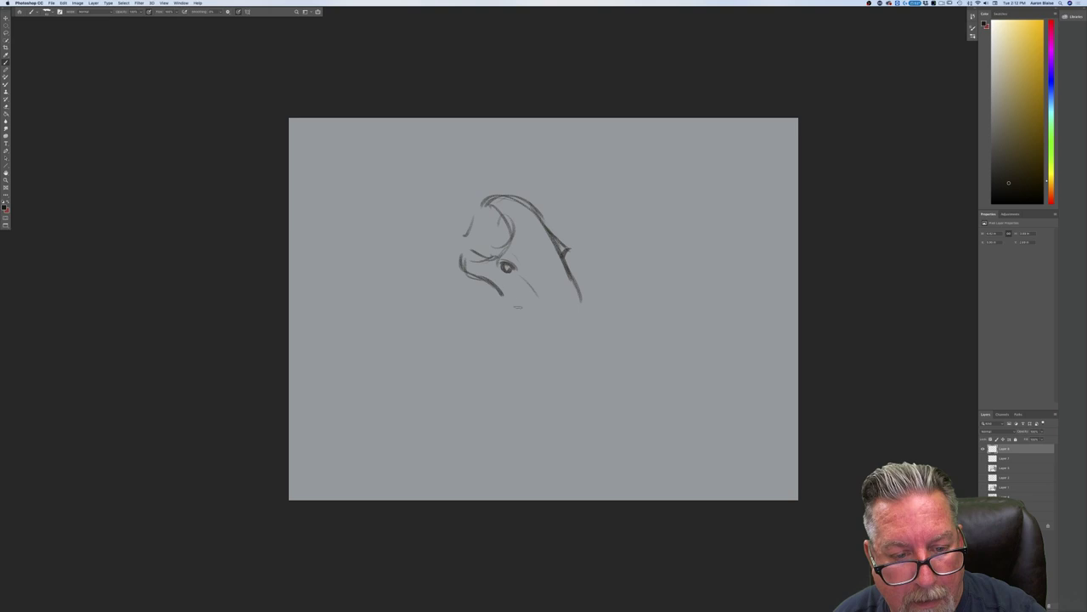
Step: Sketch the tusk socket below the eye and a thick tusk curving forward and upturned at the tip
mouse_move(507, 281)
left_mouse_down()
mouse_move(518, 348)
mouse_move(592, 398)
left_mouse_up()
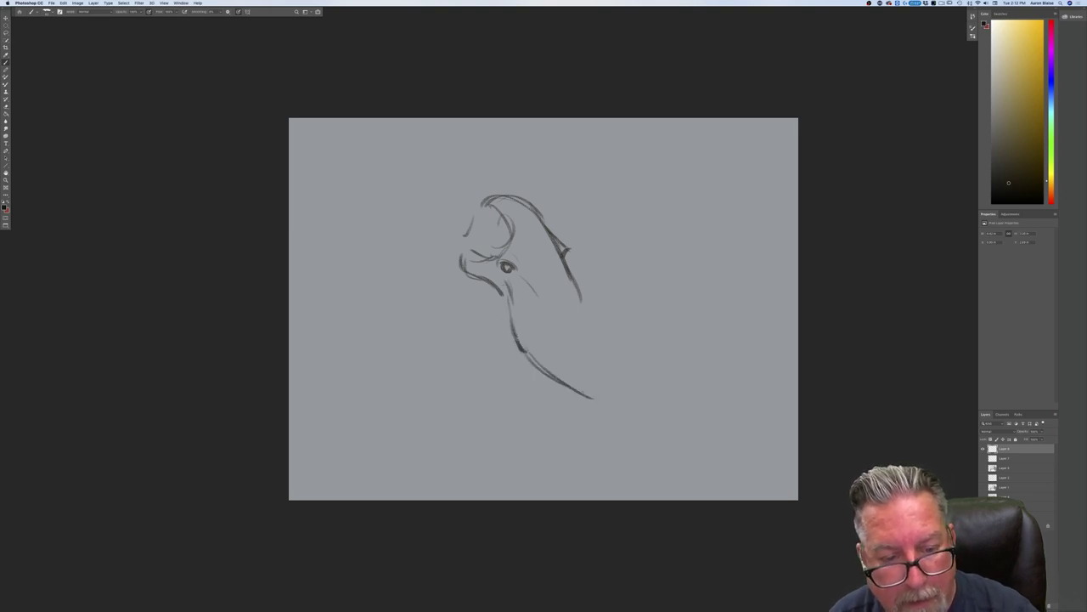
left_click_drag(511, 327, 544, 340)
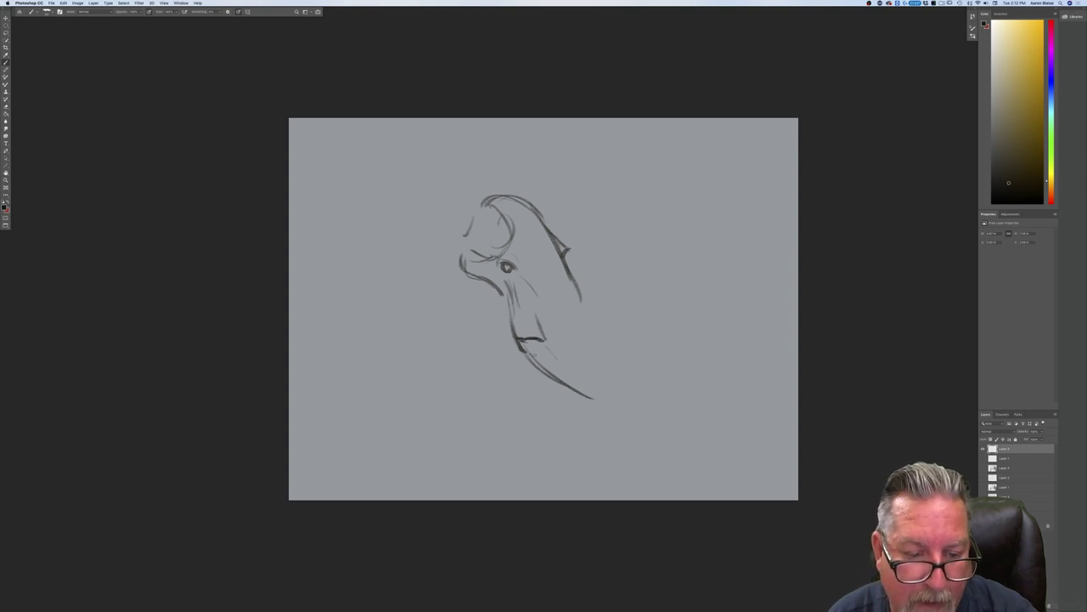
left_click_drag(528, 347, 605, 409)
left_click_drag(554, 379, 602, 407)
left_click_drag(540, 357, 622, 410)
left_click_drag(622, 410, 632, 403)
Step: Add a far tusk curve, extend the forehead profile downward, and draw the hanging trunk
mouse_move(603, 331)
left_mouse_down()
mouse_move(632, 348)
mouse_move(681, 360)
left_mouse_up()
mouse_move(565, 268)
left_mouse_down()
mouse_move(595, 344)
mouse_move(590, 367)
left_mouse_up()
left_click_drag(594, 315, 570, 482)
left_click_drag(552, 384, 540, 480)
Step: Sketch the cheekbone and angular lower jaw behind the tusk, and the fold above the tusk base
left_click_drag(453, 270, 496, 294)
mouse_move(460, 244)
left_mouse_down()
mouse_move(452, 270)
mouse_move(474, 336)
left_mouse_up()
mouse_move(458, 292)
left_mouse_down()
mouse_move(474, 336)
mouse_move(473, 326)
mouse_move(512, 346)
mouse_move(477, 327)
mouse_move(520, 342)
left_mouse_up()
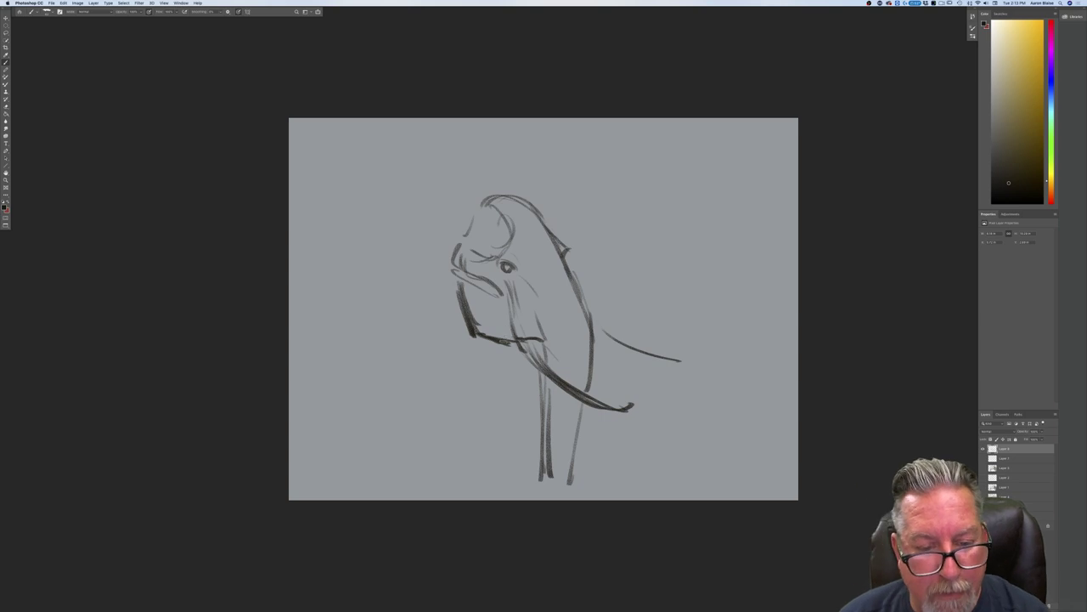
left_click_drag(562, 335, 564, 356)
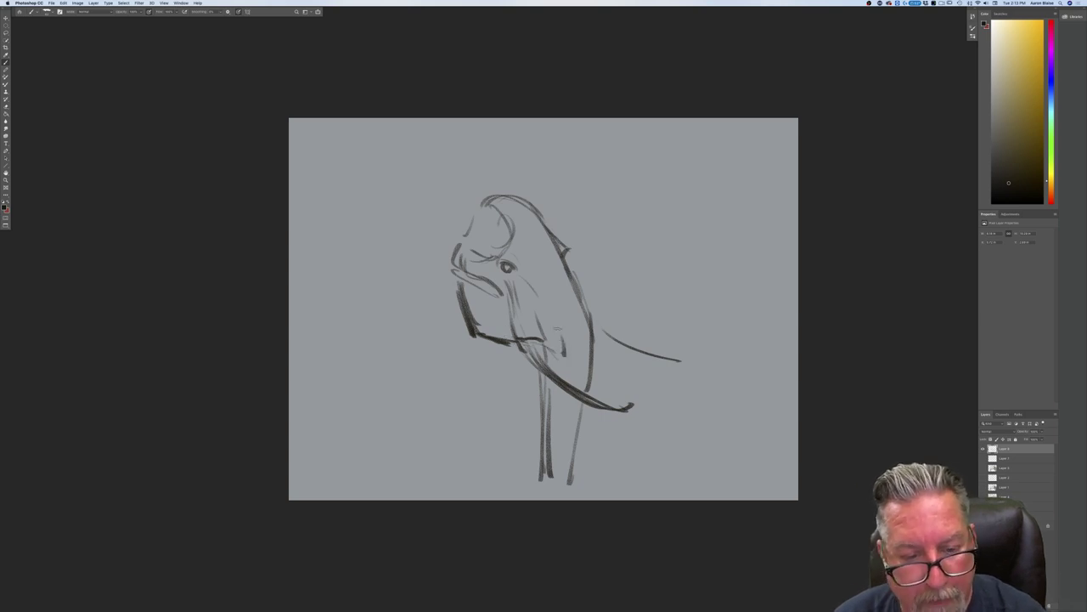
left_click_drag(546, 283, 564, 351)
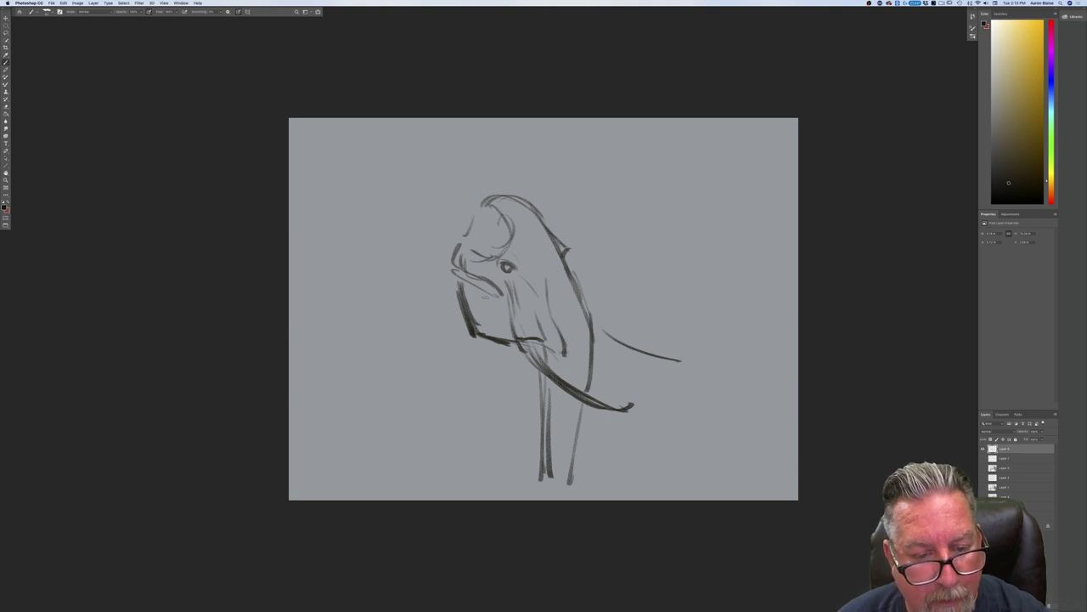
Step: Sketch a separate angular jawbone with a dark shaded upper projection above and to the right of the head
mouse_move(611, 204)
left_mouse_down()
mouse_move(630, 270)
mouse_move(625, 184)
mouse_move(651, 178)
mouse_move(664, 216)
mouse_move(639, 174)
mouse_move(661, 210)
left_mouse_up()
mouse_move(634, 173)
left_mouse_down()
mouse_move(661, 209)
mouse_move(654, 245)
left_mouse_up()
mouse_move(613, 204)
left_mouse_down()
mouse_move(627, 253)
mouse_move(670, 238)
left_mouse_up()
mouse_move(611, 207)
left_mouse_down()
mouse_move(628, 272)
mouse_move(695, 277)
left_mouse_up()
mouse_move(658, 238)
left_mouse_down()
mouse_move(717, 244)
mouse_move(763, 265)
mouse_move(642, 272)
left_mouse_up()
mouse_move(745, 252)
left_mouse_down()
mouse_move(692, 218)
mouse_move(685, 185)
mouse_move(693, 194)
mouse_move(670, 180)
mouse_move(670, 223)
left_mouse_up()
mouse_move(688, 181)
left_mouse_down()
mouse_move(674, 238)
mouse_move(714, 238)
mouse_move(697, 250)
left_mouse_up()
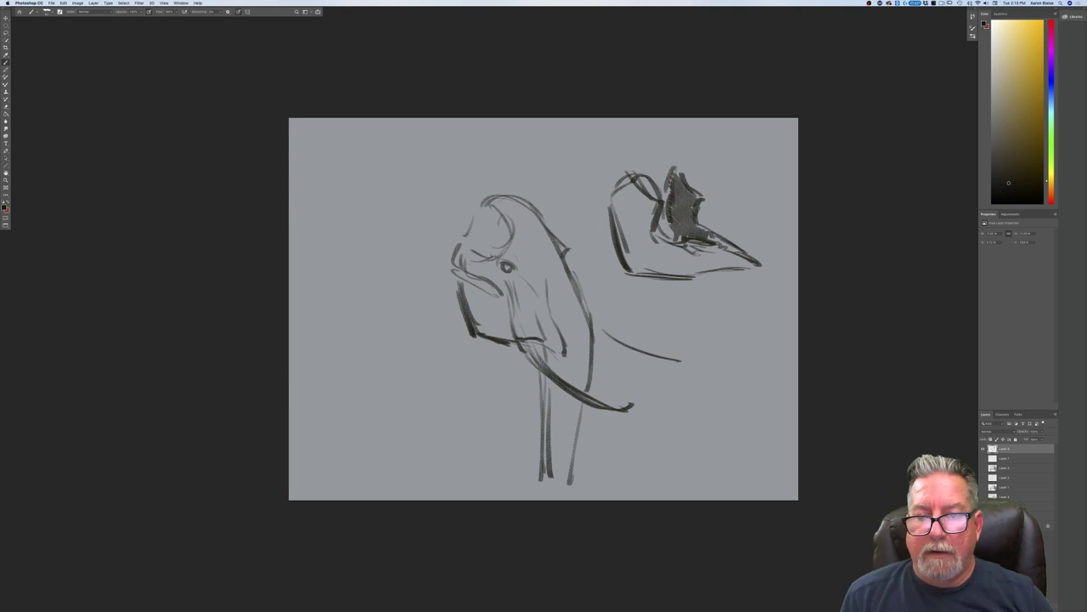
left_click_drag(607, 204, 627, 275)
left_click_drag(627, 176, 603, 209)
Step: Reinforce the head sketch's cheekbone, jaw and crown lines, and add a large ear sweeping back behind the head
mouse_move(492, 288)
left_mouse_down()
mouse_move(475, 262)
mouse_move(457, 274)
mouse_move(476, 325)
mouse_move(561, 351)
left_mouse_up()
left_click_drag(478, 335, 525, 346)
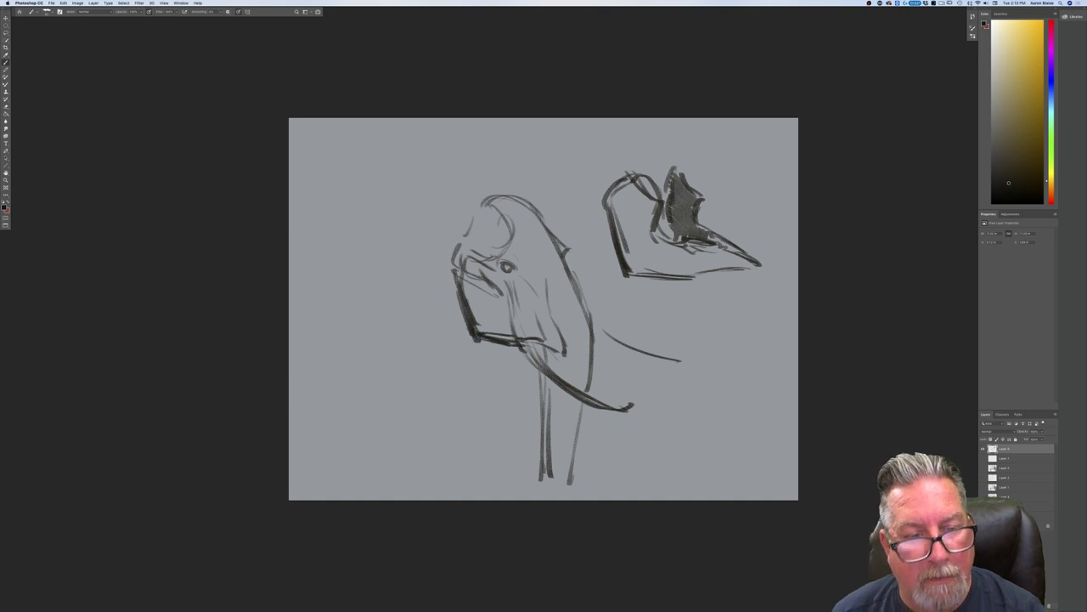
left_click_drag(481, 203, 528, 201)
mouse_move(469, 202)
left_mouse_down()
mouse_move(501, 197)
mouse_move(552, 230)
mouse_move(359, 199)
mouse_move(336, 210)
mouse_move(305, 258)
left_mouse_up()
left_click(418, 203)
mouse_move(316, 255)
left_mouse_down()
mouse_move(311, 282)
mouse_move(401, 374)
left_mouse_up()
left_click_drag(333, 287, 429, 370)
left_click_drag(425, 360, 467, 375)
left_click_drag(463, 335, 466, 371)
left_click_drag(540, 195, 542, 206)
mouse_move(550, 187)
left_mouse_down()
mouse_move(527, 182)
mouse_move(522, 201)
left_mouse_up()
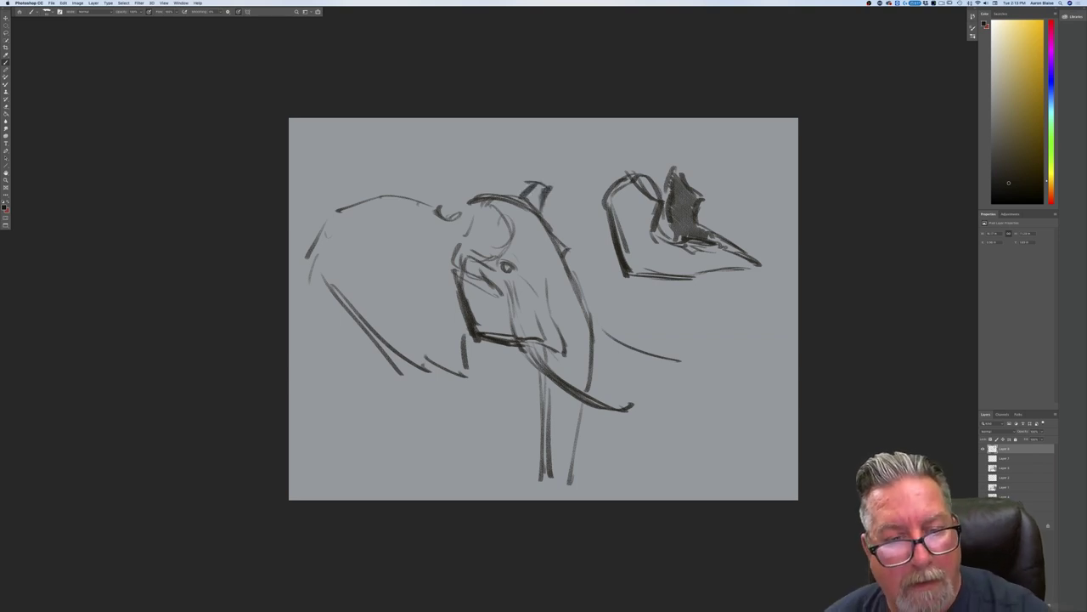
mouse_move(440, 212)
left_mouse_down()
mouse_move(355, 186)
mouse_move(331, 211)
left_mouse_up()
mouse_move(418, 223)
left_mouse_down()
mouse_move(453, 259)
mouse_move(438, 241)
mouse_move(465, 332)
mouse_move(522, 335)
mouse_move(556, 358)
mouse_move(556, 324)
mouse_move(541, 350)
mouse_move(550, 375)
left_mouse_up()
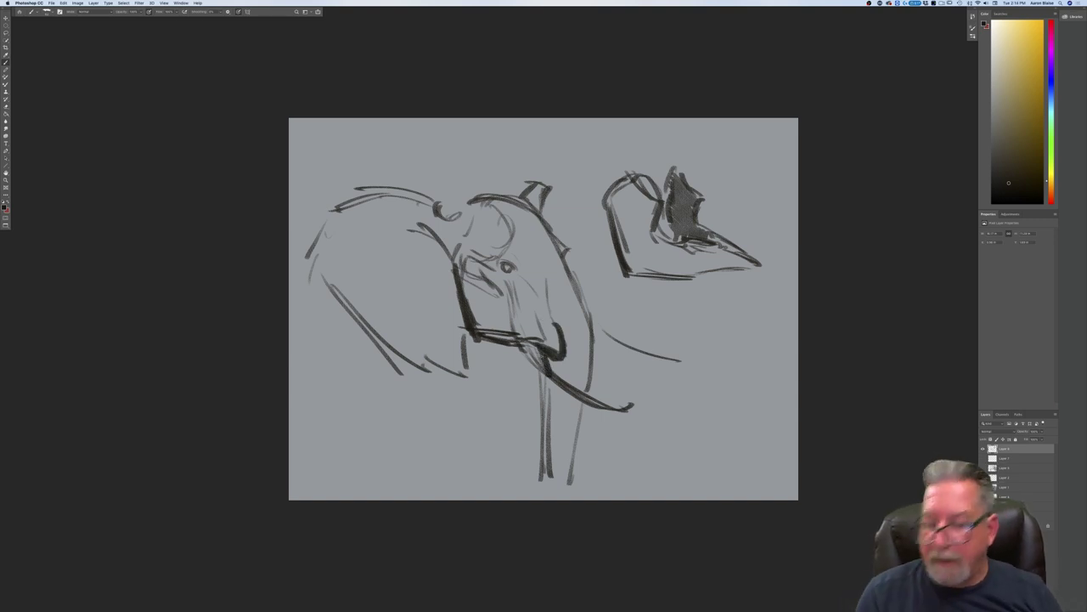
Step: Hide the anatomy sketch layer, show the painting's layers again, and choose a muted tan
left_click(982, 449)
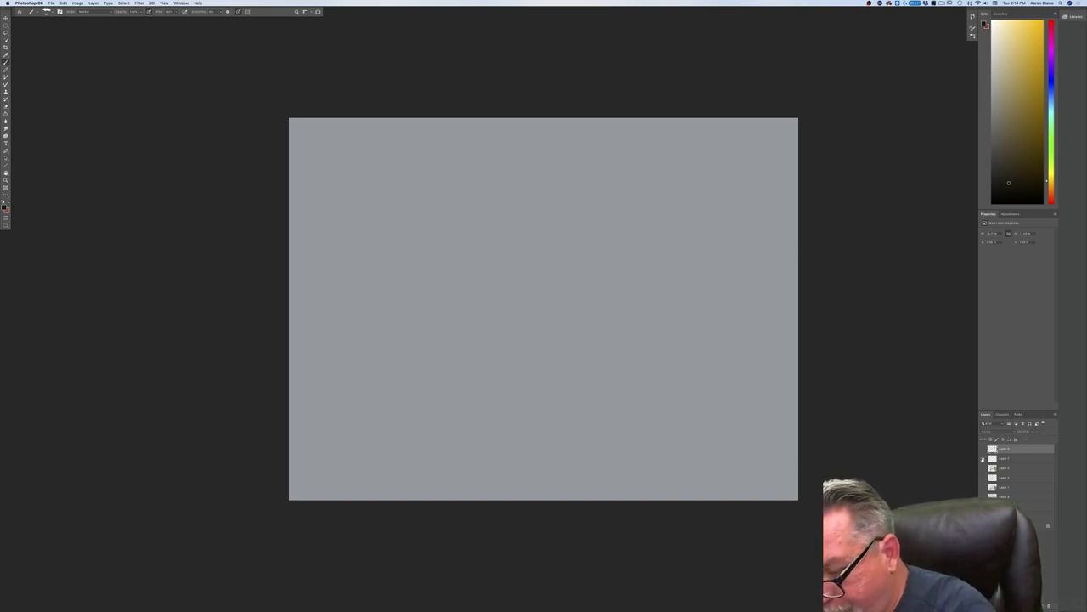
key("ctrl+z")
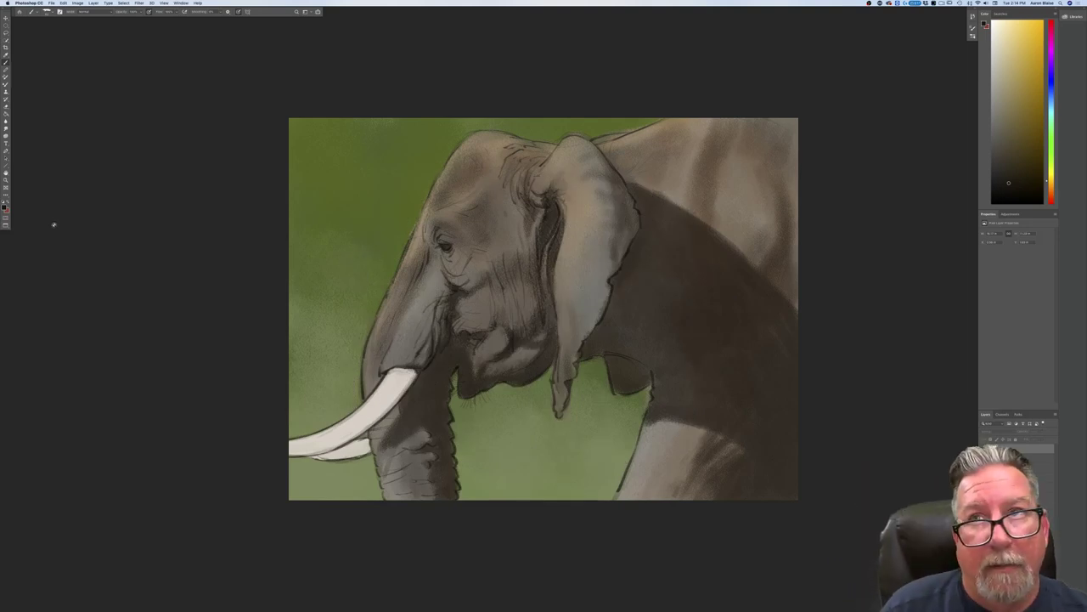
left_click(4, 206)
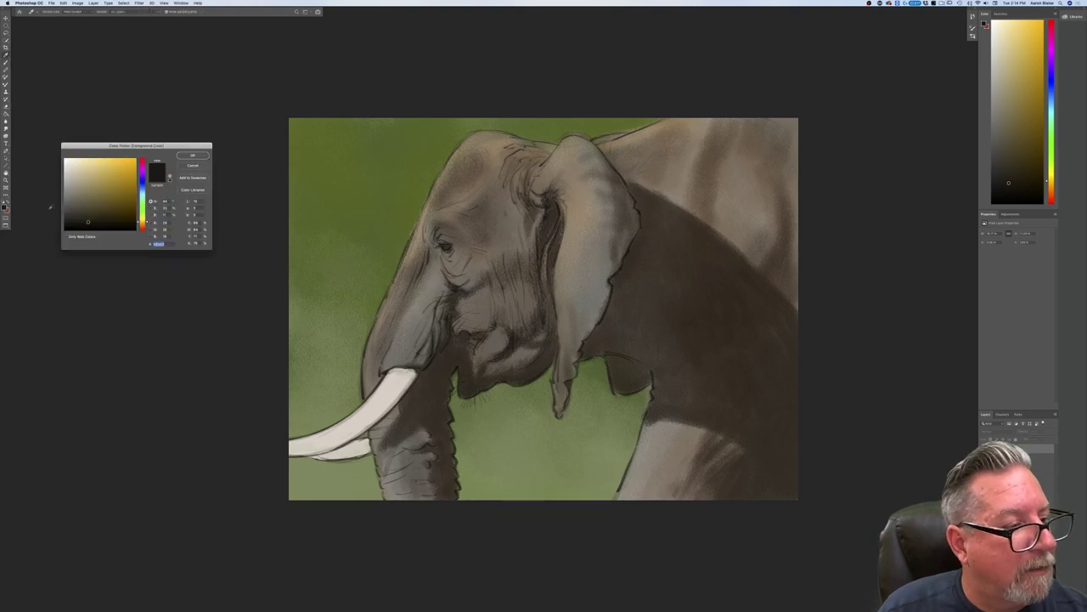
left_click(193, 155)
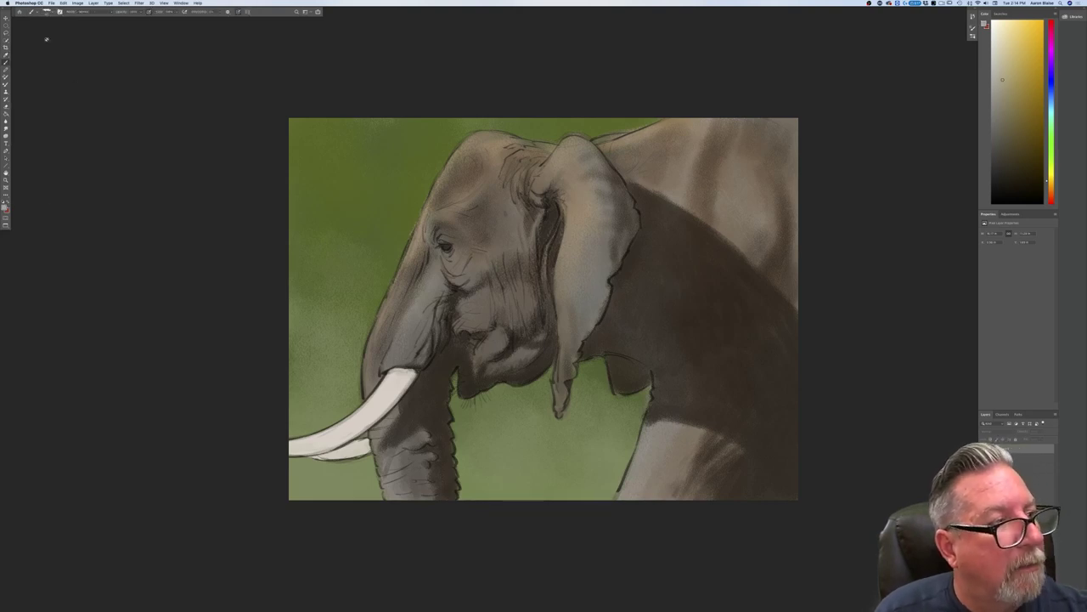
Step: Keep the sketch layer hidden and select the Overlay layer beneath it for painting
left_click(47, 11)
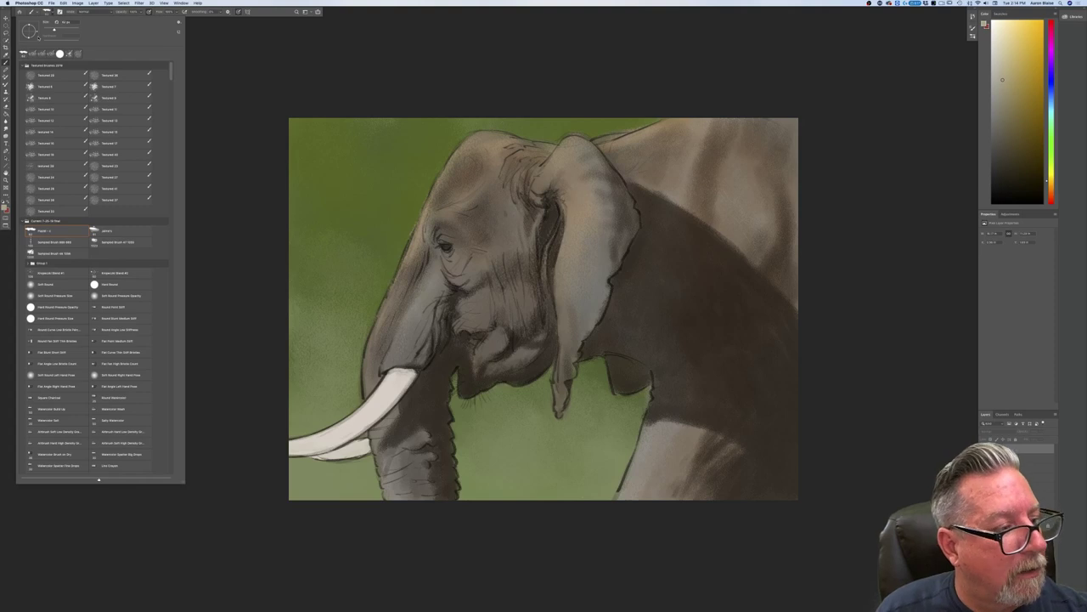
left_click(272, 239)
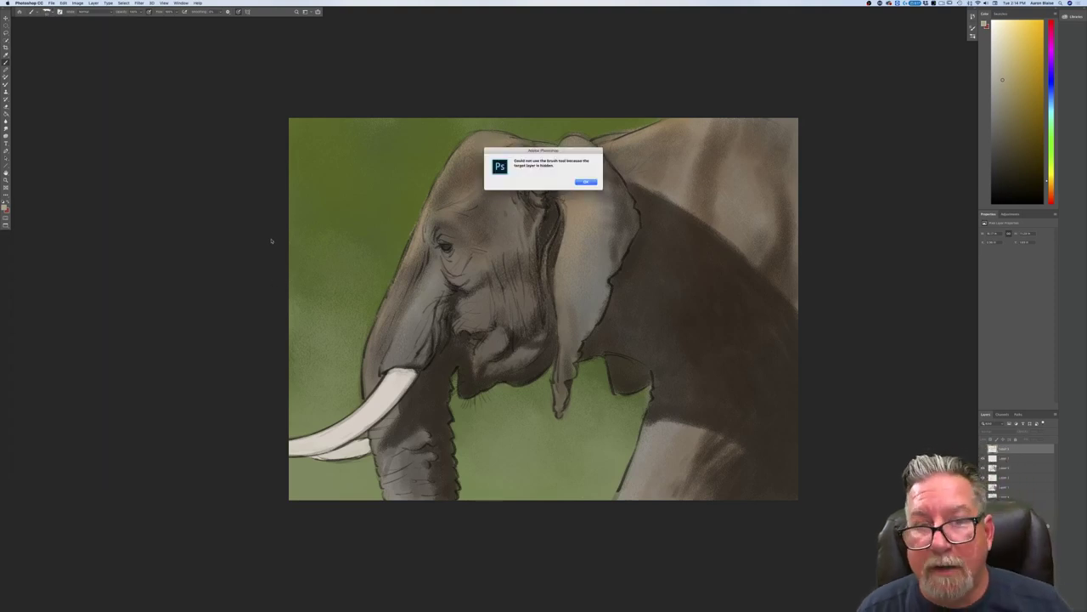
key("Return")
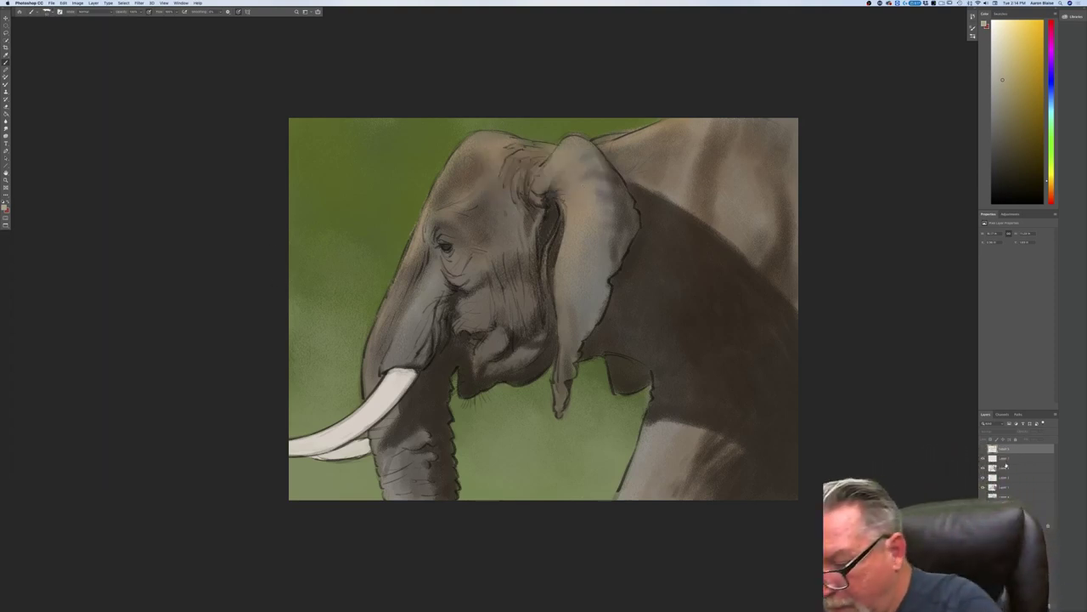
left_click(983, 448)
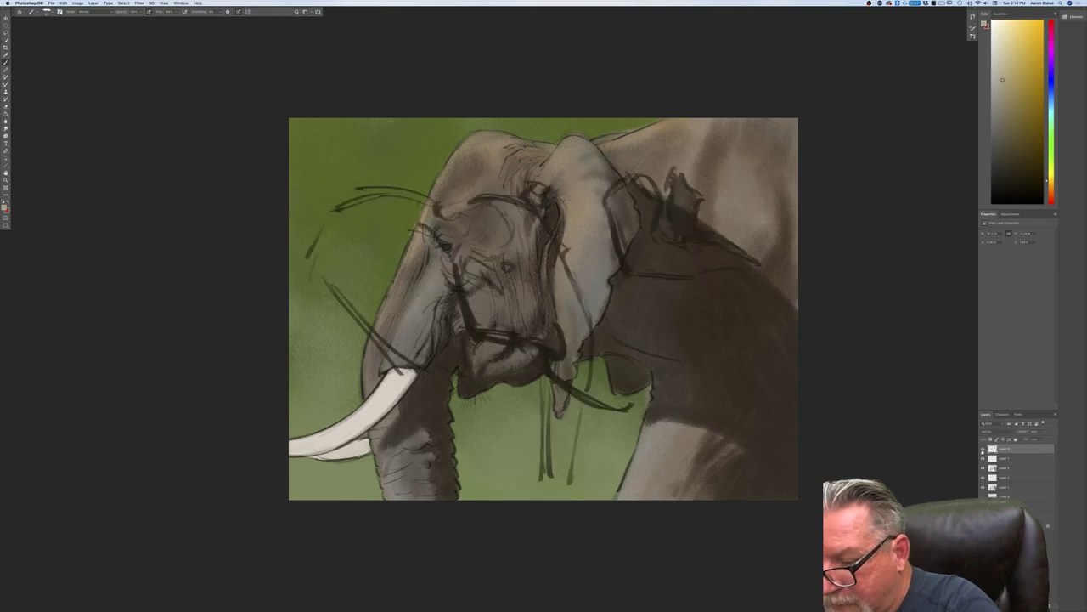
left_click(983, 448)
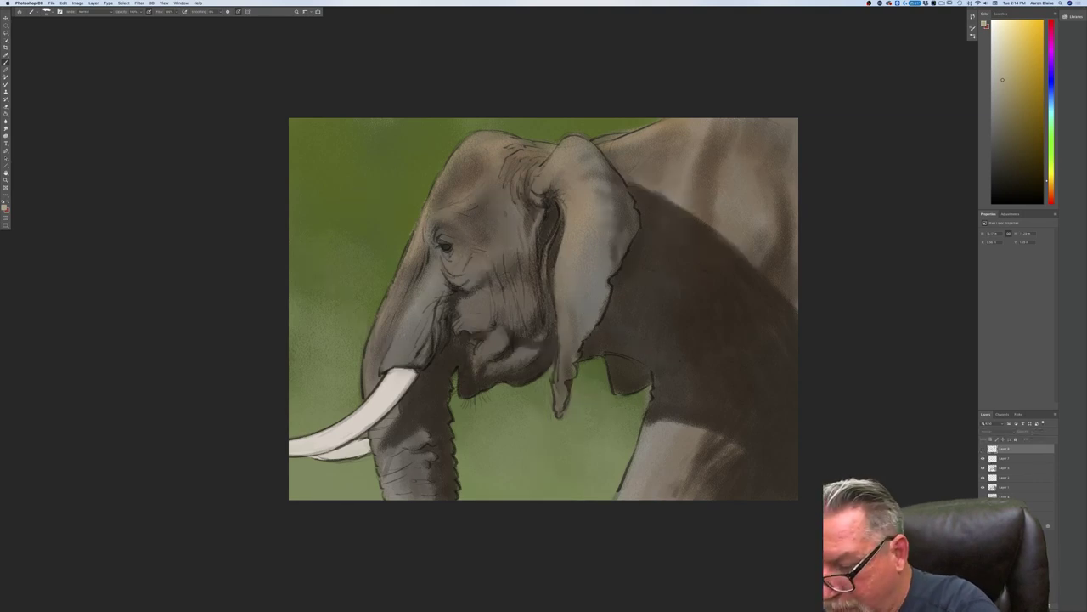
left_click(1005, 459)
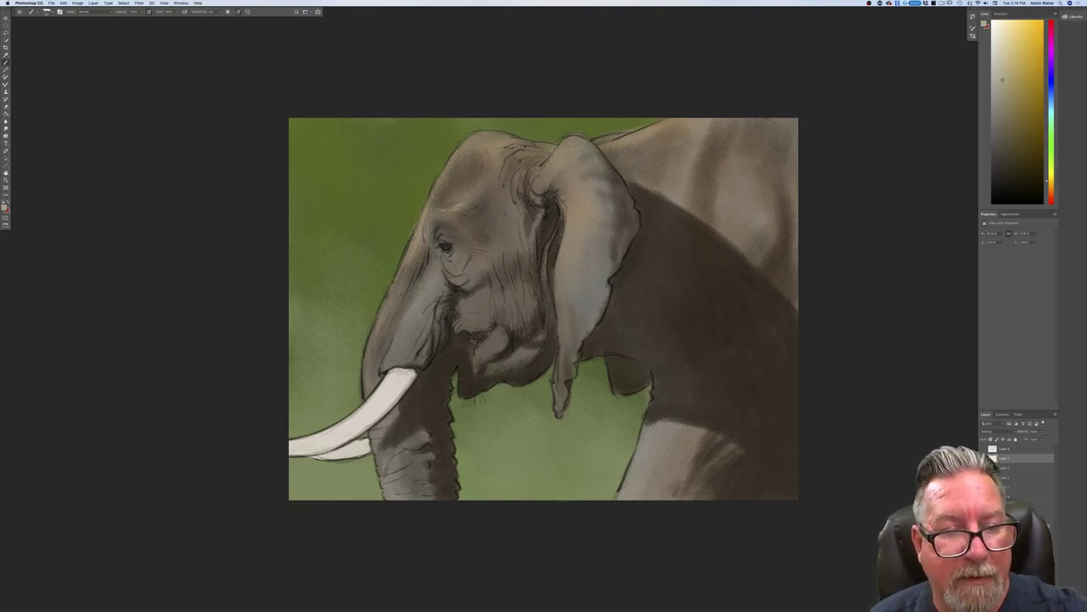
Step: Change the painting colour to a pale, low-saturation blue-grey for cool highlights
left_click(4, 207)
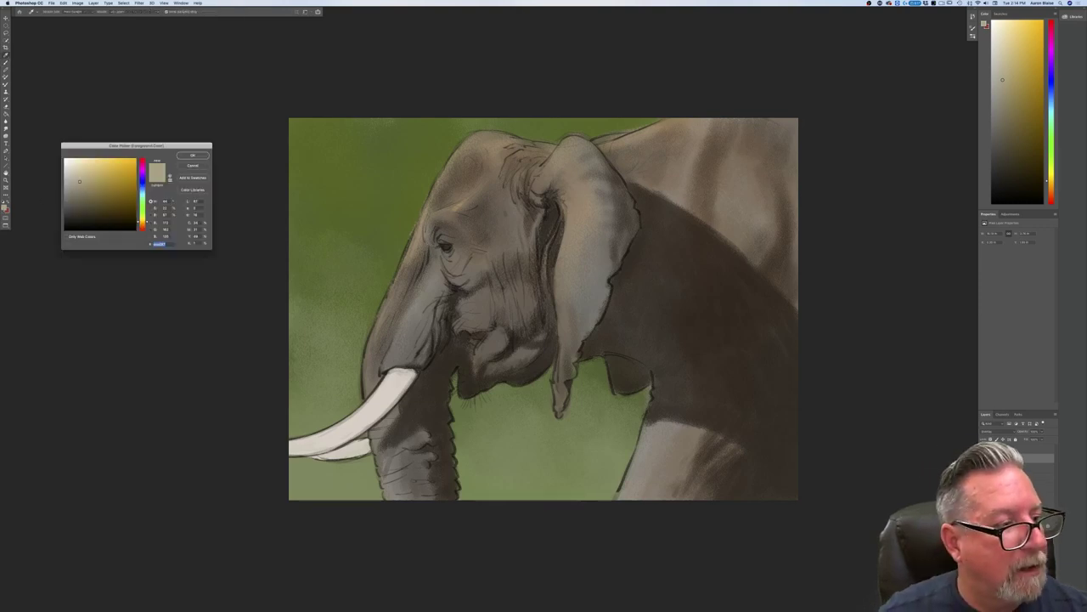
left_click(70, 180)
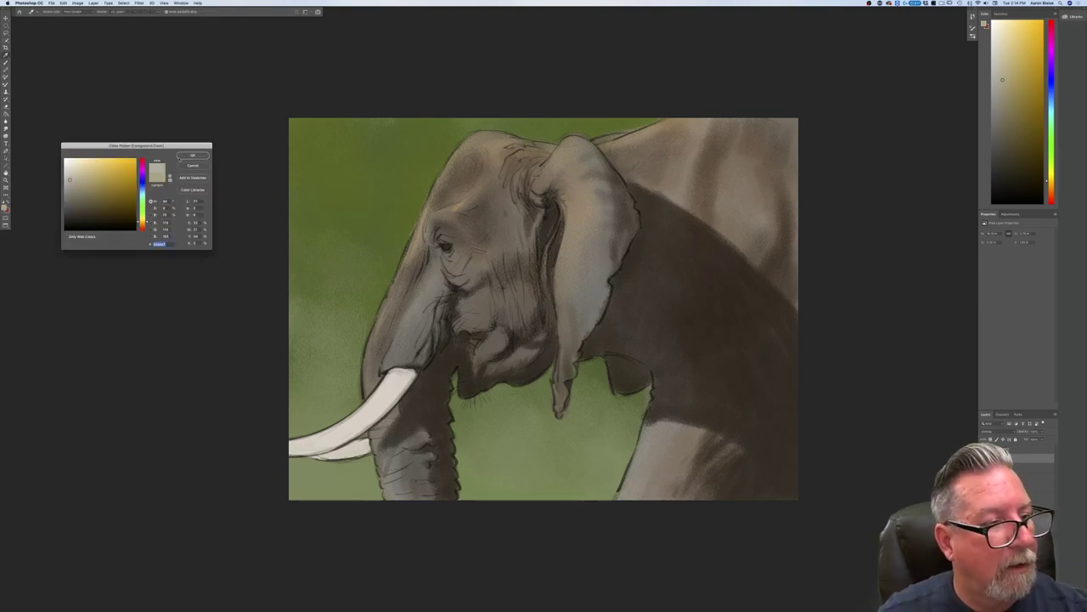
left_click(185, 156)
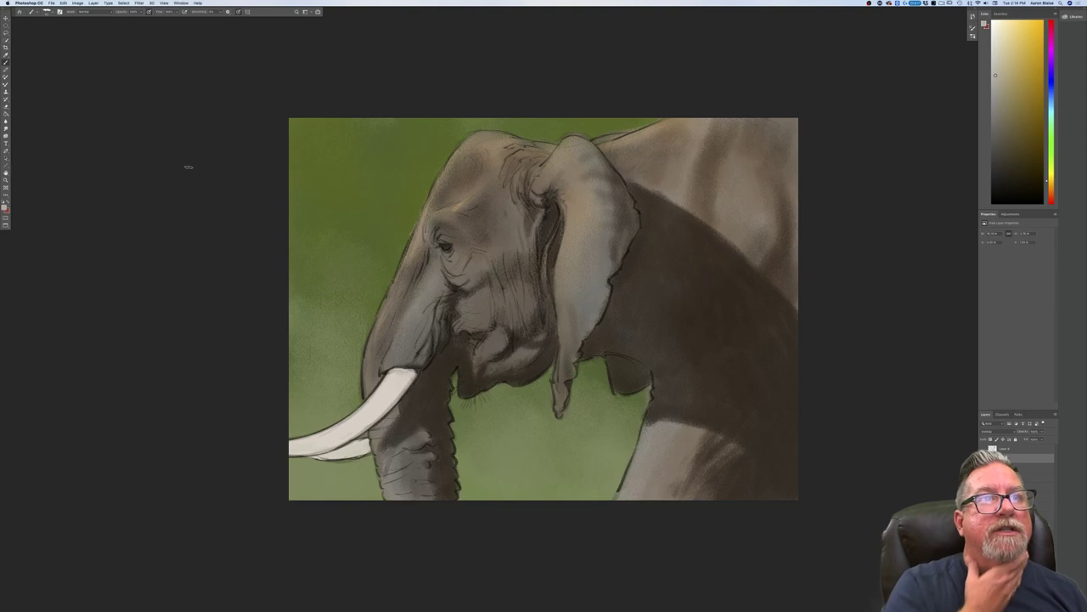
key("super+shift+alt+n")
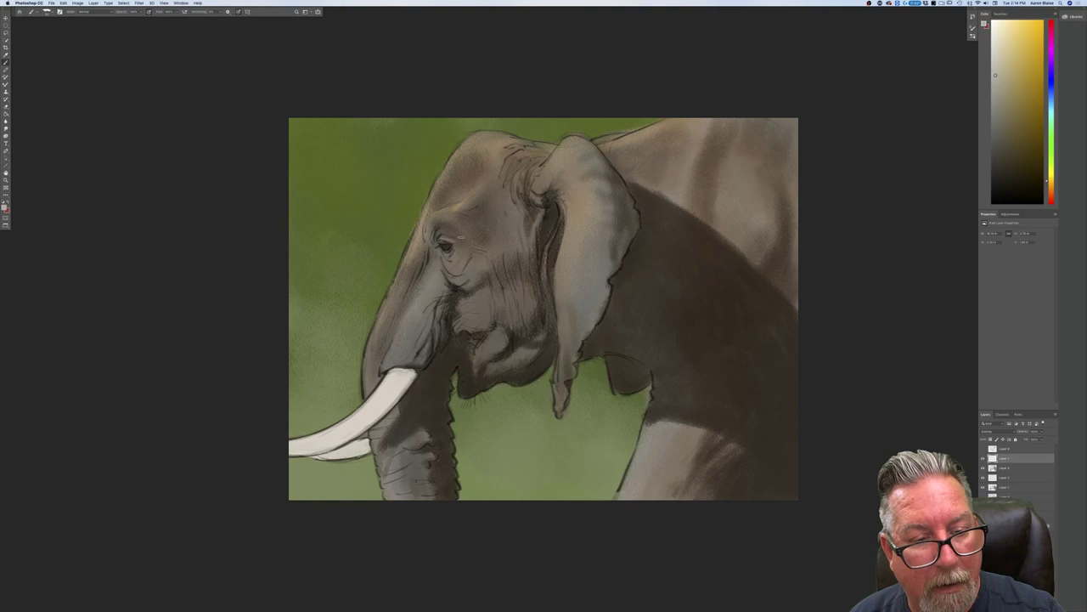
left_click(5, 205)
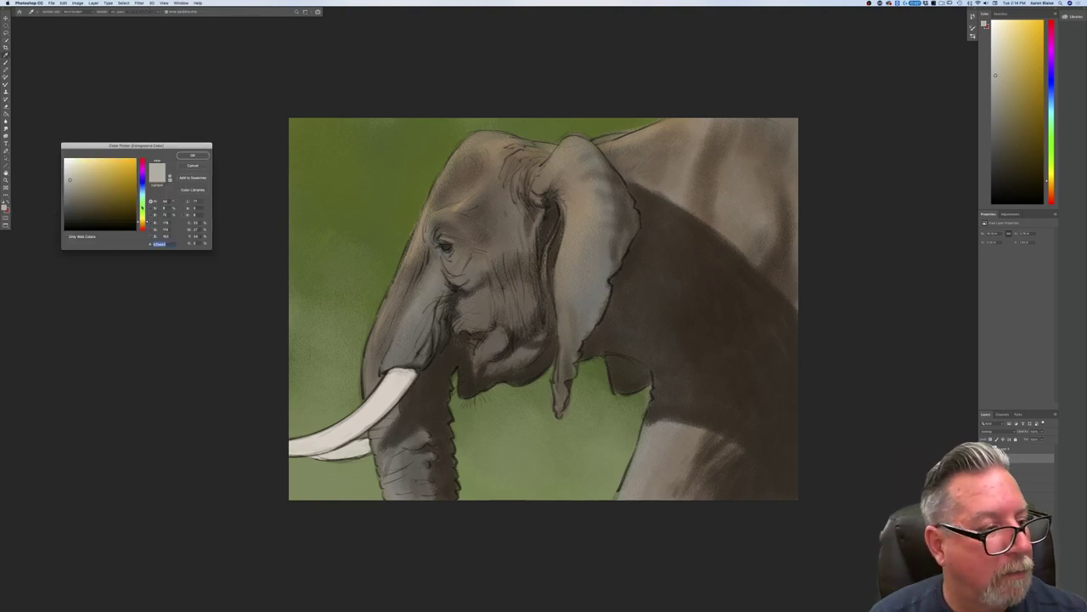
left_click(143, 189)
left_click(186, 157)
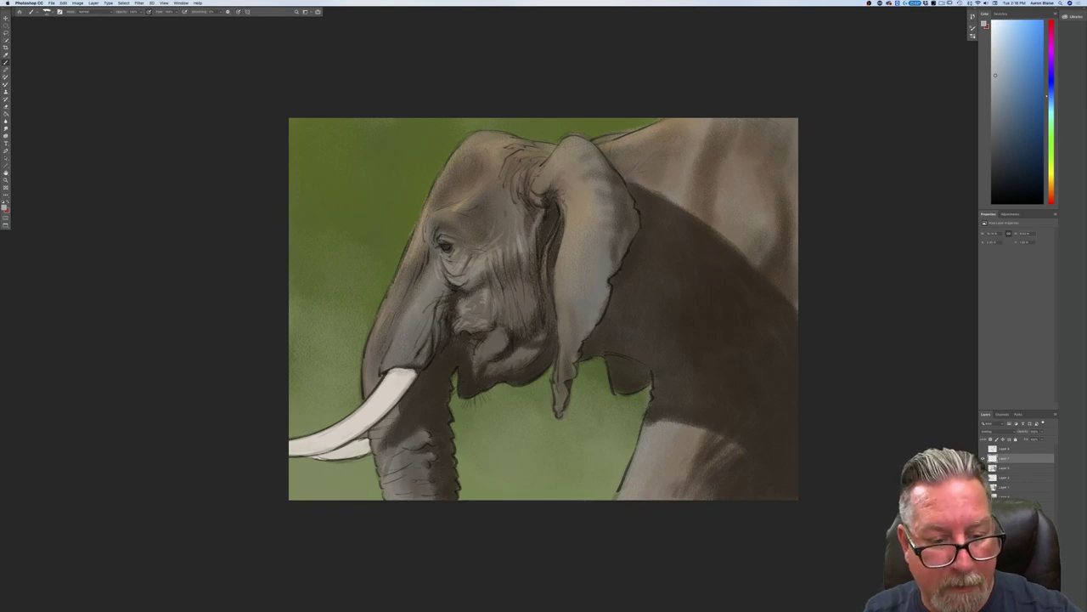
Step: Brush fine cool highlights along the vertical wrinkles of the elephant's cheek
key("super+shift+alt+n")
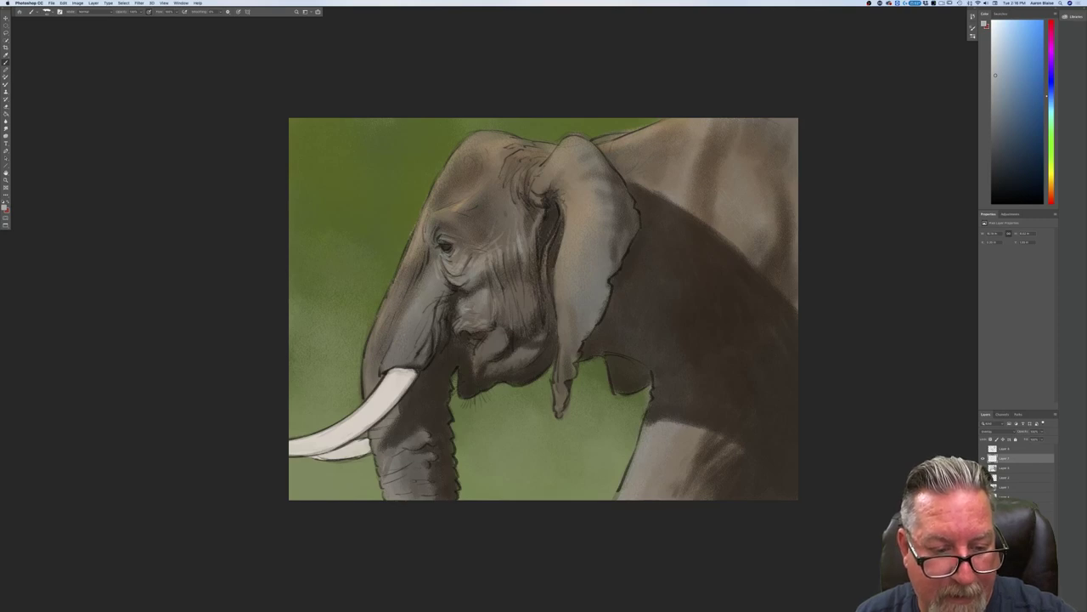
left_click_drag(506, 293, 508, 308)
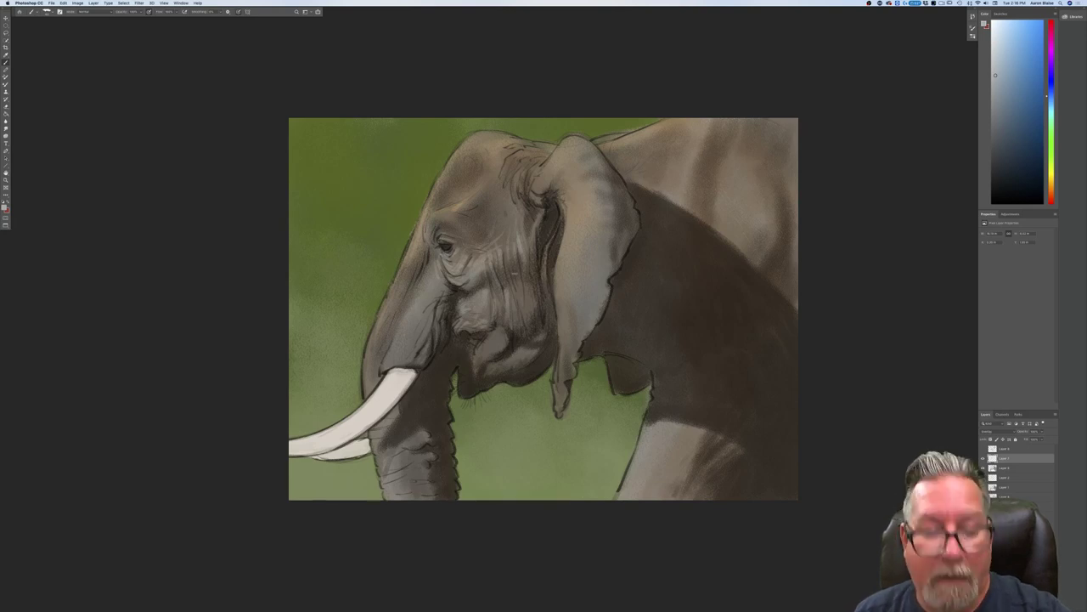
left_click_drag(519, 298, 527, 305)
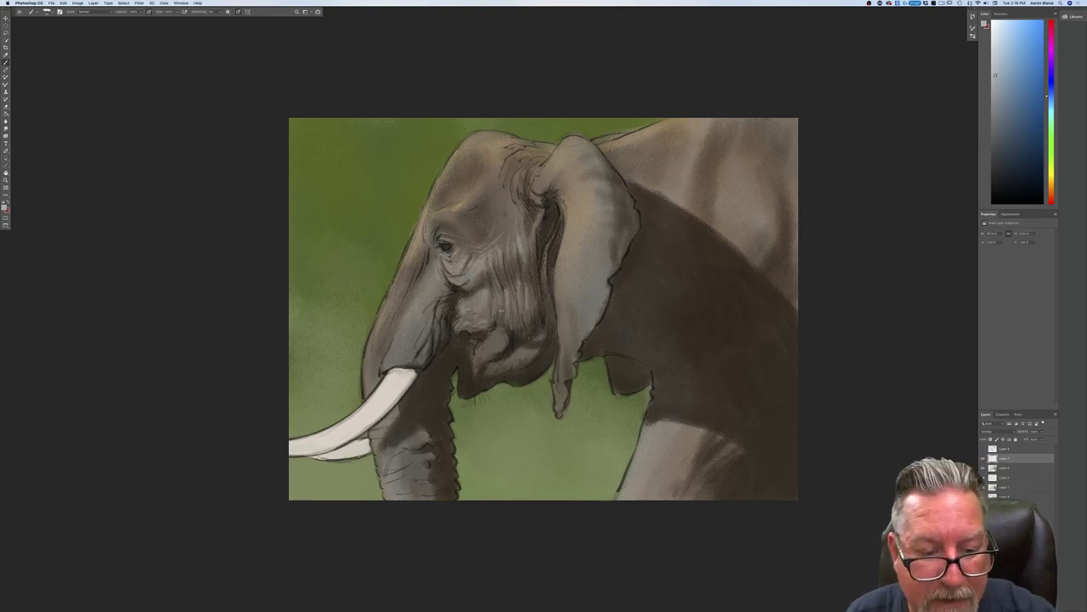
Step: Add cool highlight strokes along the front of the face, the upper trunk and the skin folds above the tusk
key("super+equal")
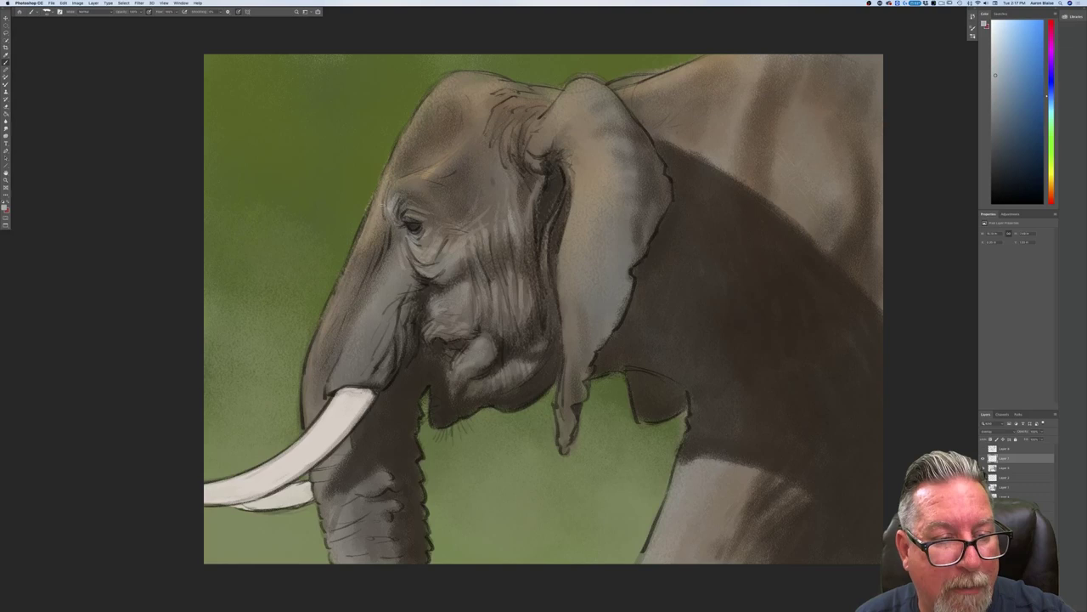
left_click_drag(393, 185, 376, 226)
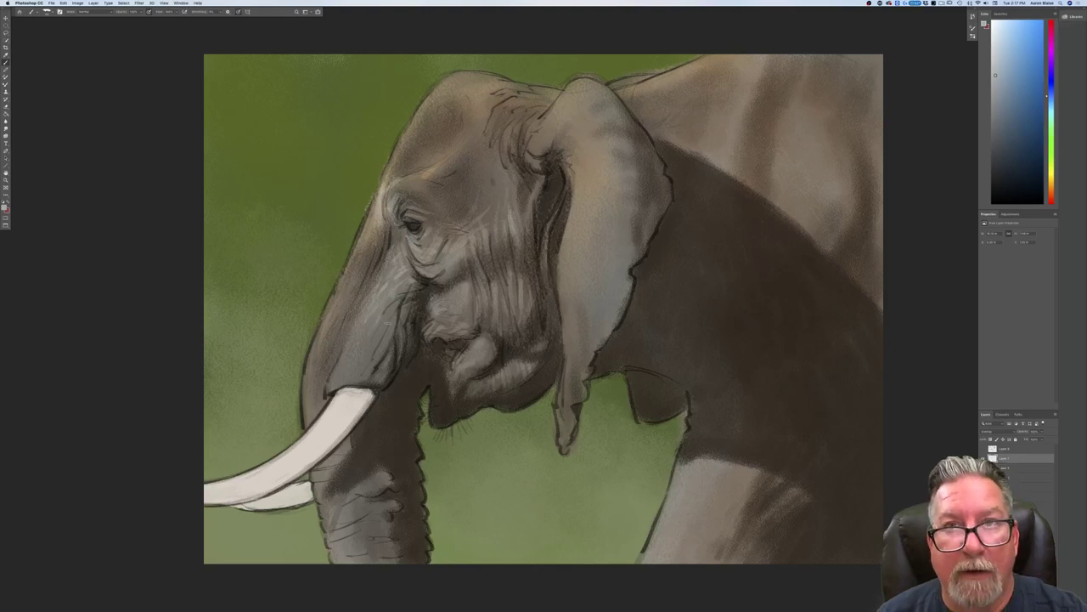
left_click_drag(384, 315, 380, 347)
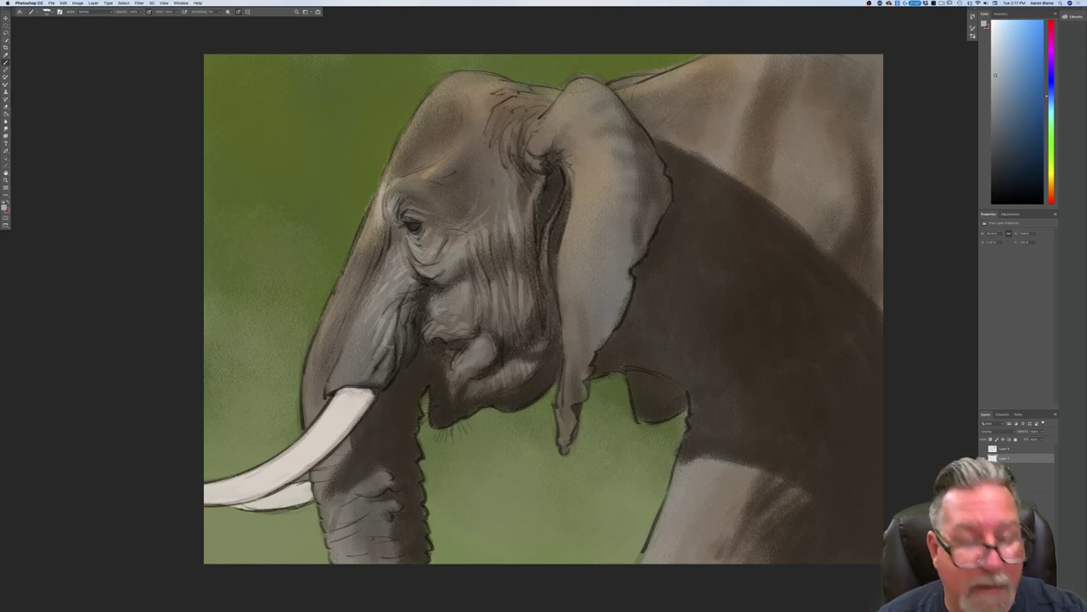
left_click_drag(411, 305, 401, 330)
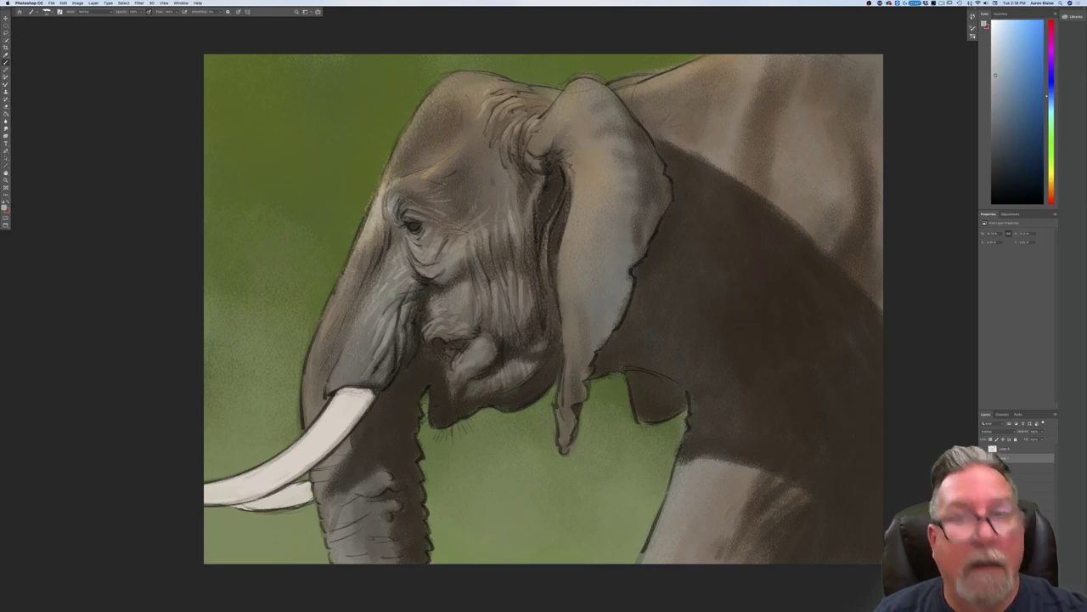
mouse_move(321, 330)
left_mouse_down()
mouse_move(338, 296)
mouse_move(319, 338)
mouse_move(366, 334)
mouse_move(345, 369)
left_mouse_up()
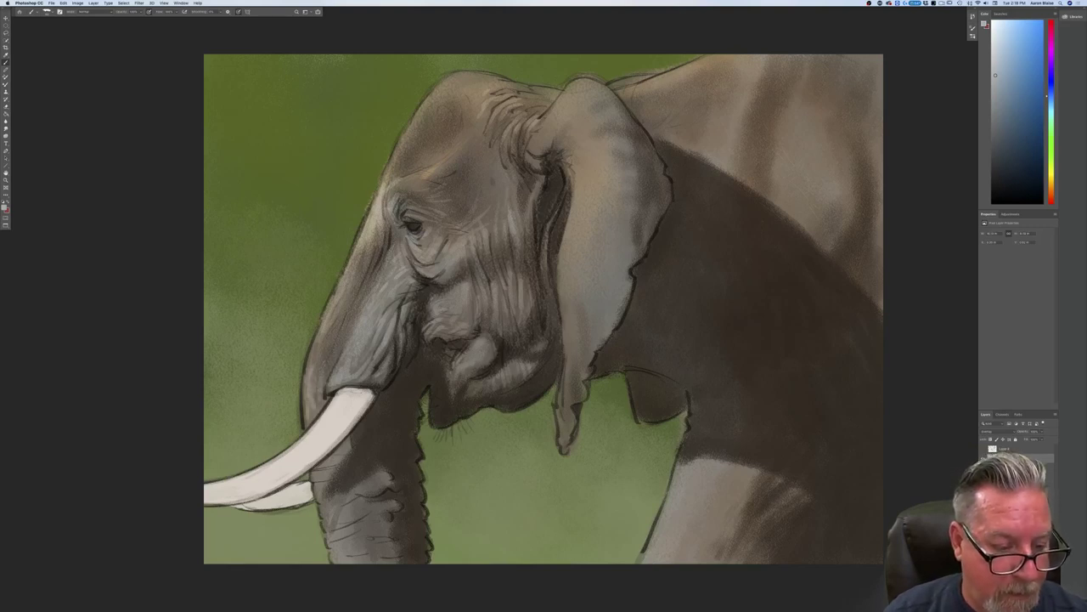
key("super+shift+e")
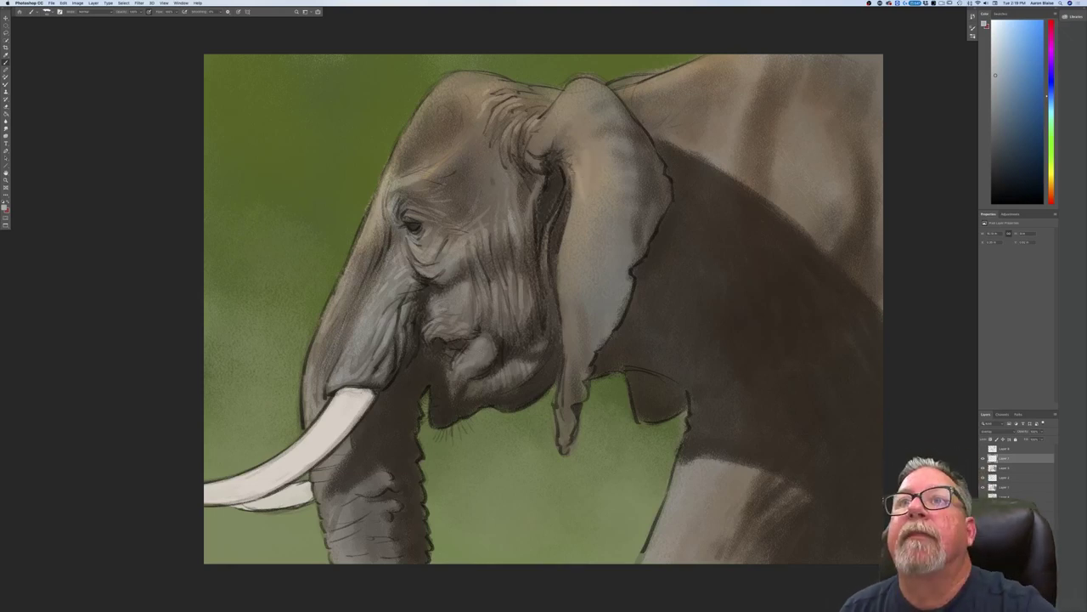
Step: Choose a muted warm tan and brush highlights over the ear's upper fold and the skin where it joins the head
mouse_move(577, 97)
left_mouse_down()
mouse_move(598, 91)
mouse_move(615, 108)
left_mouse_up()
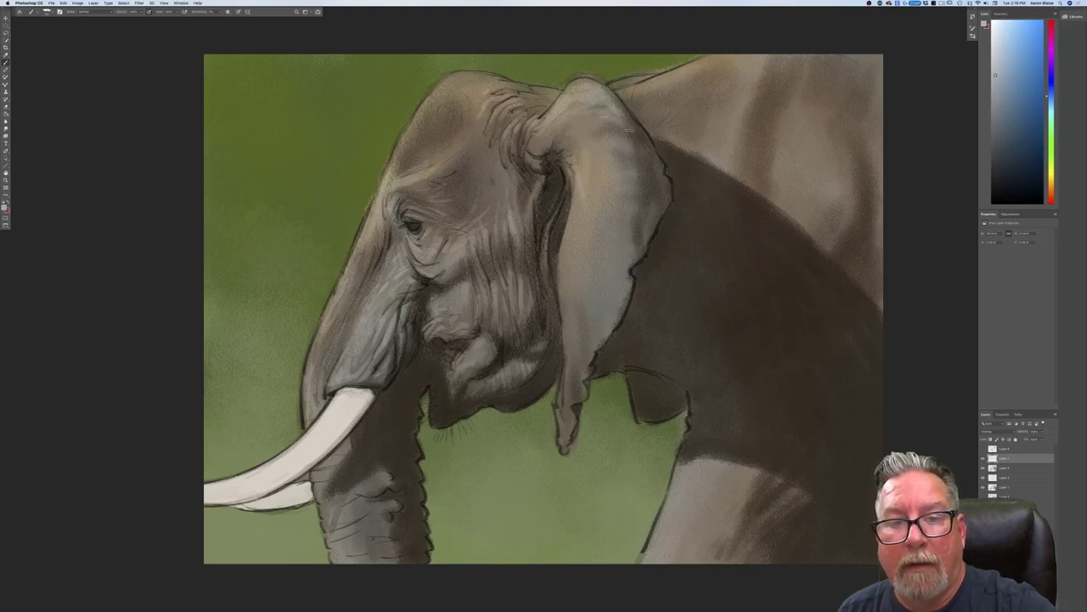
left_click(4, 206)
left_click(142, 224)
left_click_drag(143, 225, 142, 223)
left_click(76, 180)
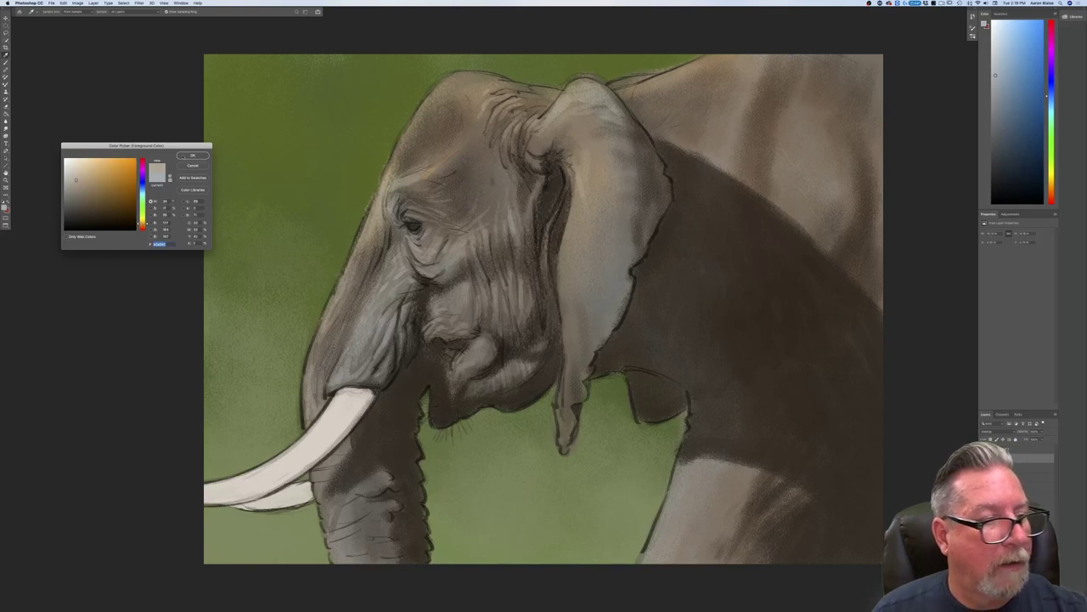
left_click(192, 156)
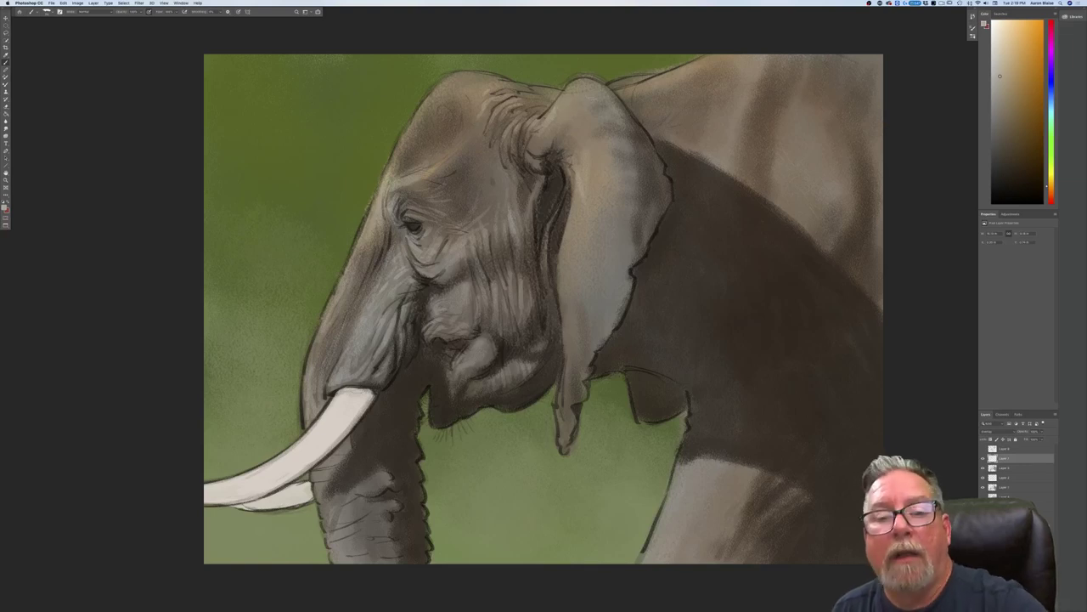
left_click_drag(586, 86, 575, 102)
left_click_drag(629, 147, 601, 138)
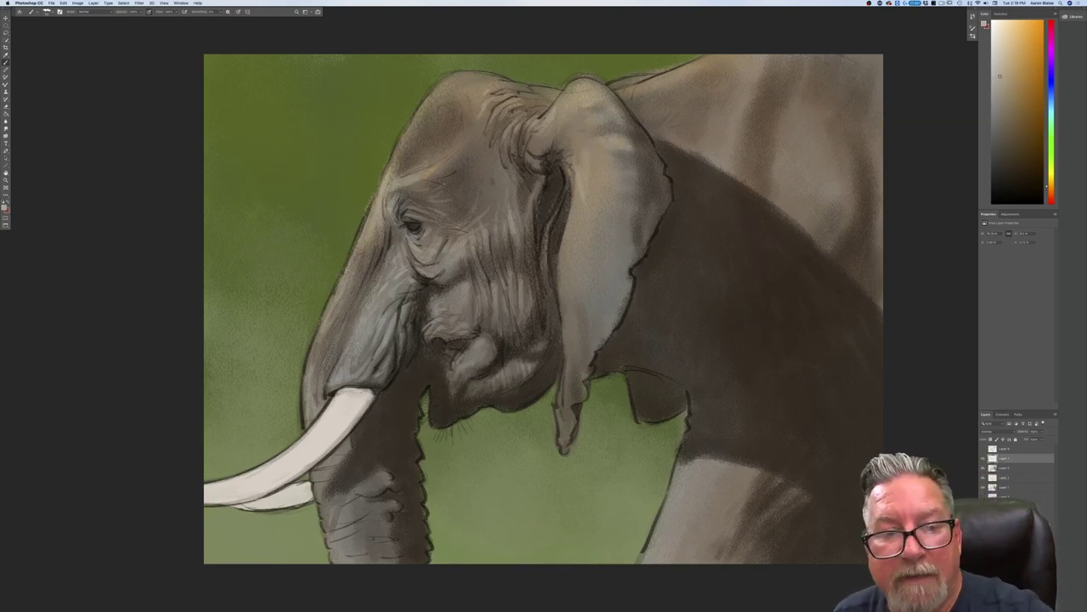
left_click_drag(587, 132, 579, 148)
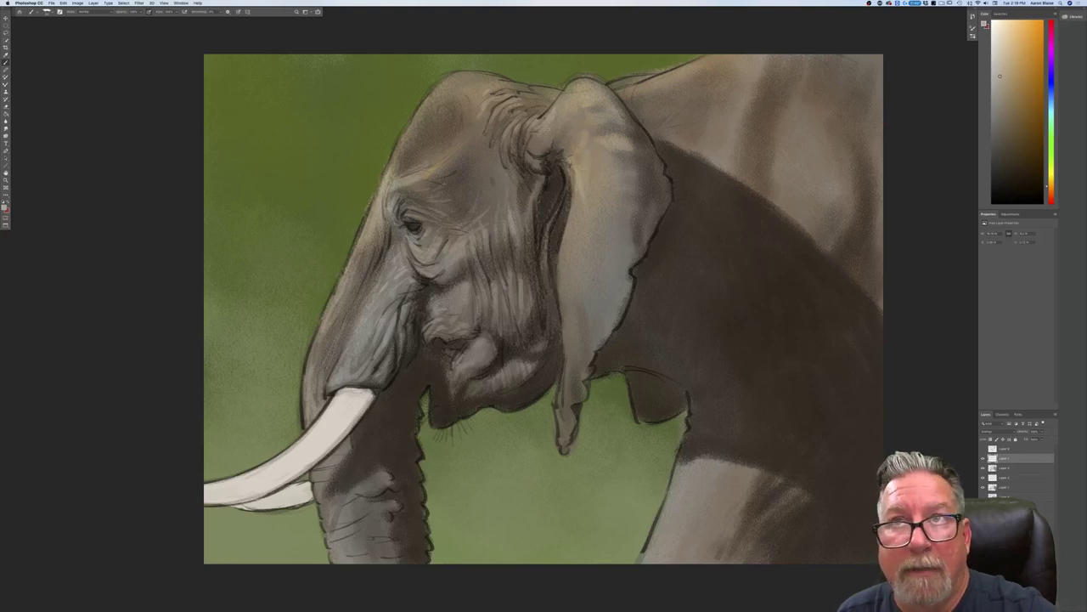
mouse_move(545, 136)
left_mouse_down()
mouse_move(523, 149)
mouse_move(534, 166)
left_mouse_up()
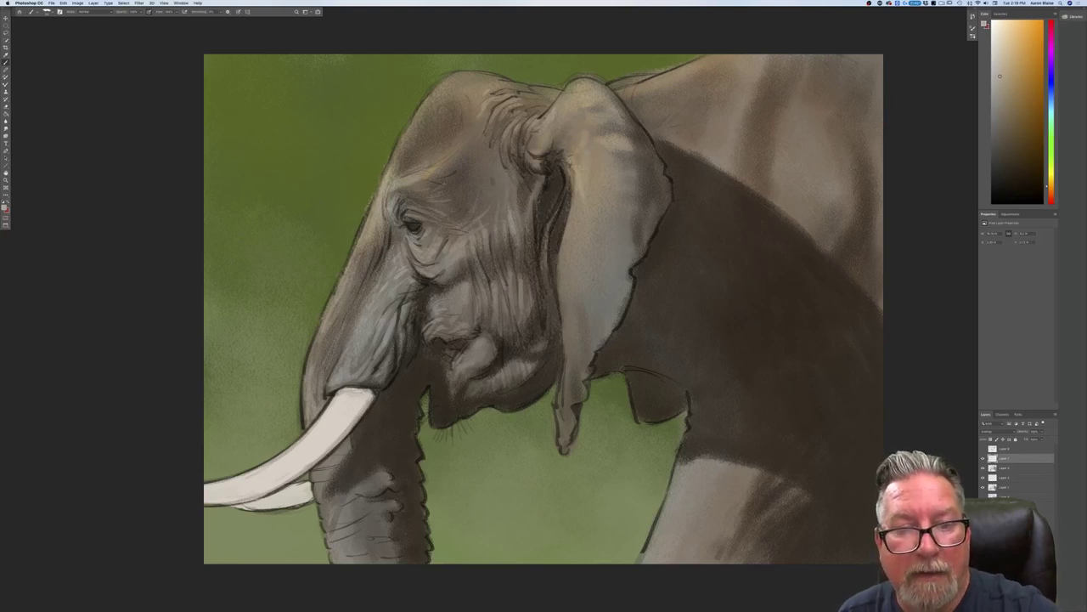
Step: Lighten the tan and paint highlights along the ear's front edge and its lower back half
left_click(4, 207)
left_click(72, 174)
key("Return")
key("b")
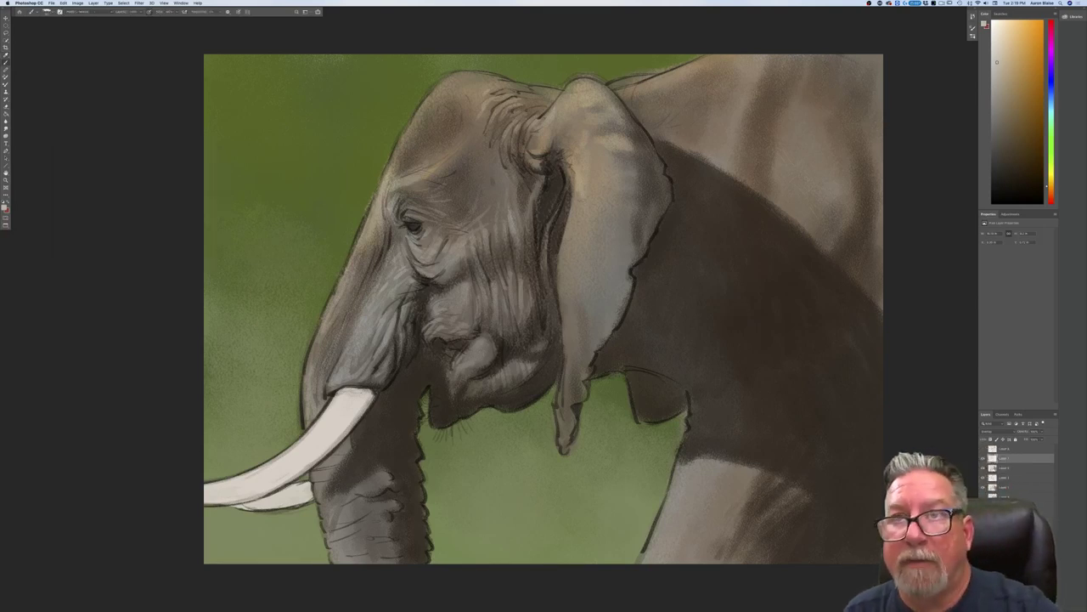
left_click_drag(567, 207, 563, 265)
left_click_drag(578, 206, 580, 231)
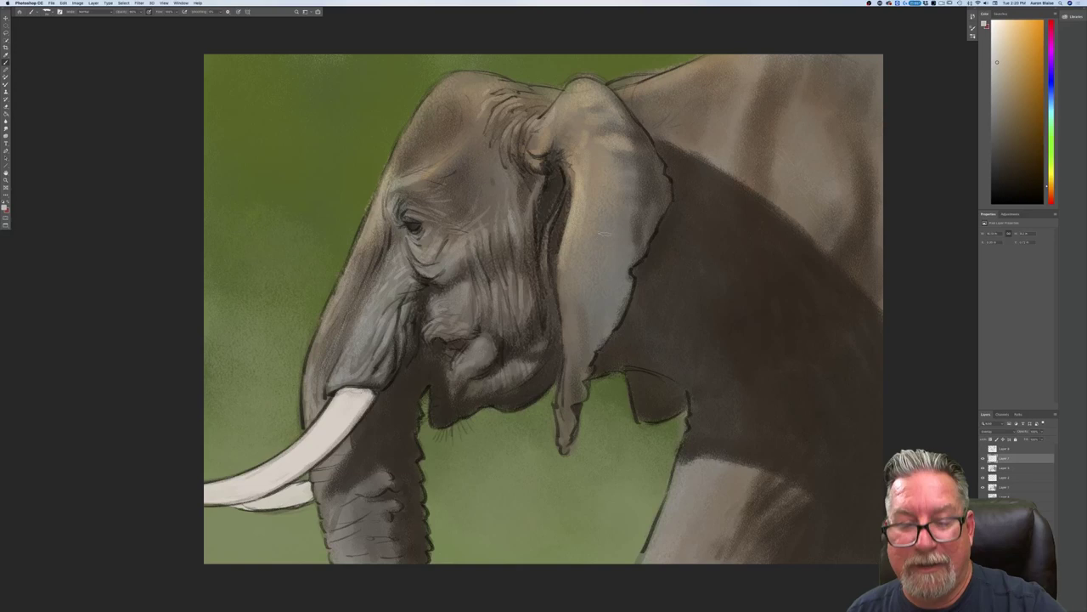
mouse_move(610, 245)
left_mouse_down()
mouse_move(620, 288)
mouse_move(607, 316)
left_mouse_up()
left_click_drag(622, 226, 633, 227)
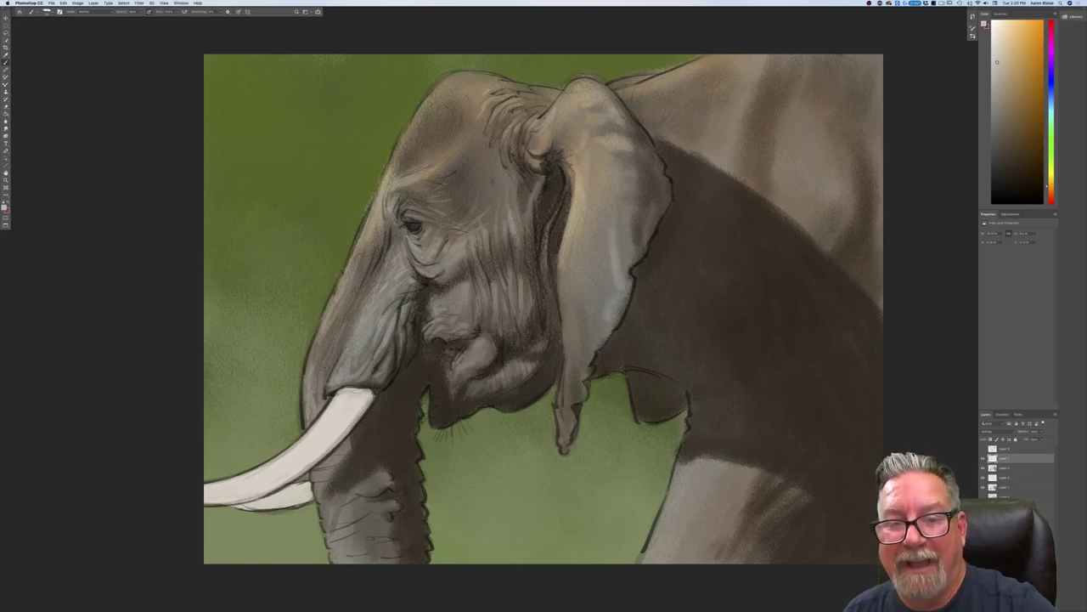
Step: Extend the light tan highlights down the lower ear to its narrow hanging tip
left_click_drag(593, 244, 568, 306)
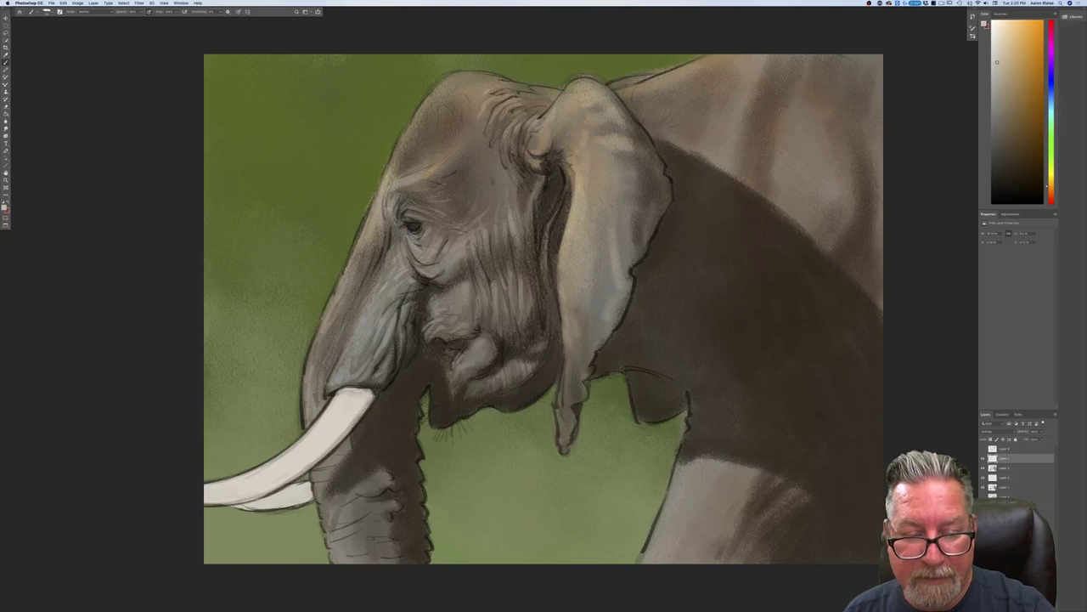
left_click_drag(569, 367, 566, 397)
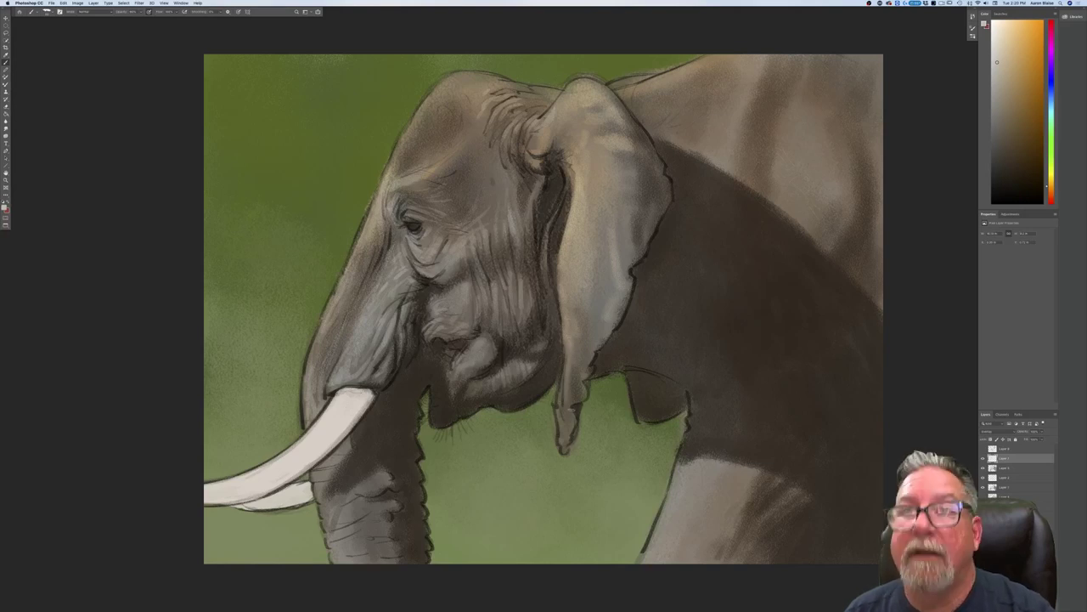
left_click_drag(582, 353, 578, 378)
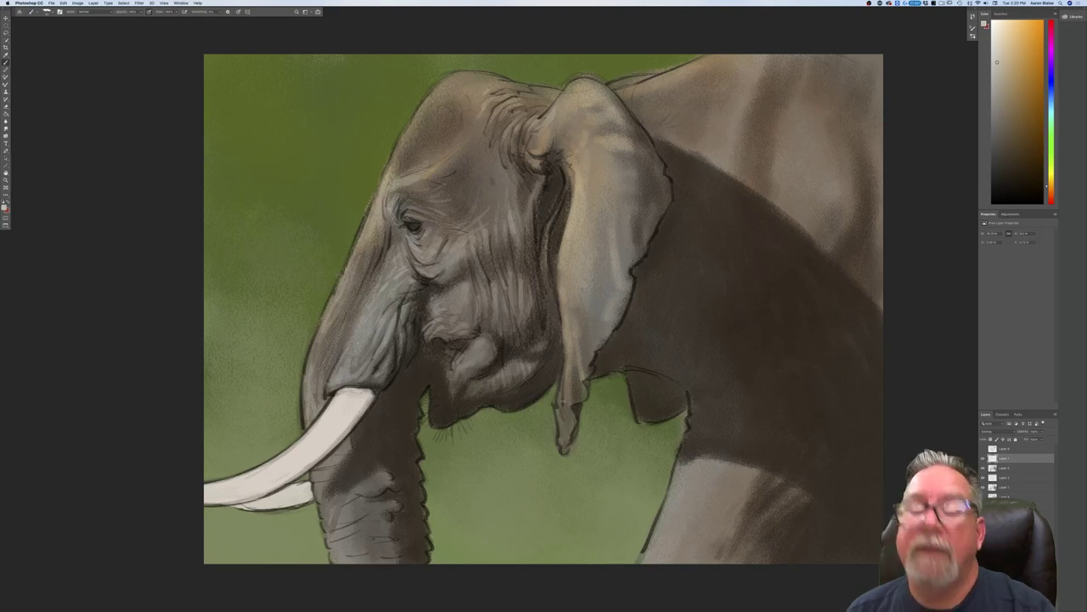
left_click_drag(570, 413, 566, 429)
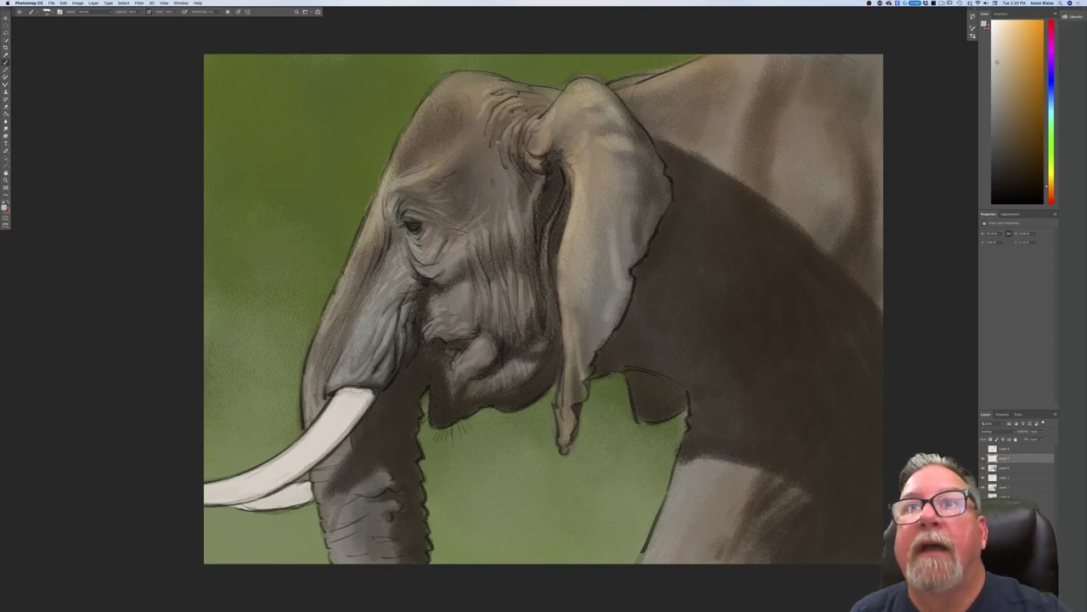
Step: Add light tan highlights to the side of the head and streaky wrinkle strokes across the back and flank behind the ear
left_click_drag(509, 174, 493, 195)
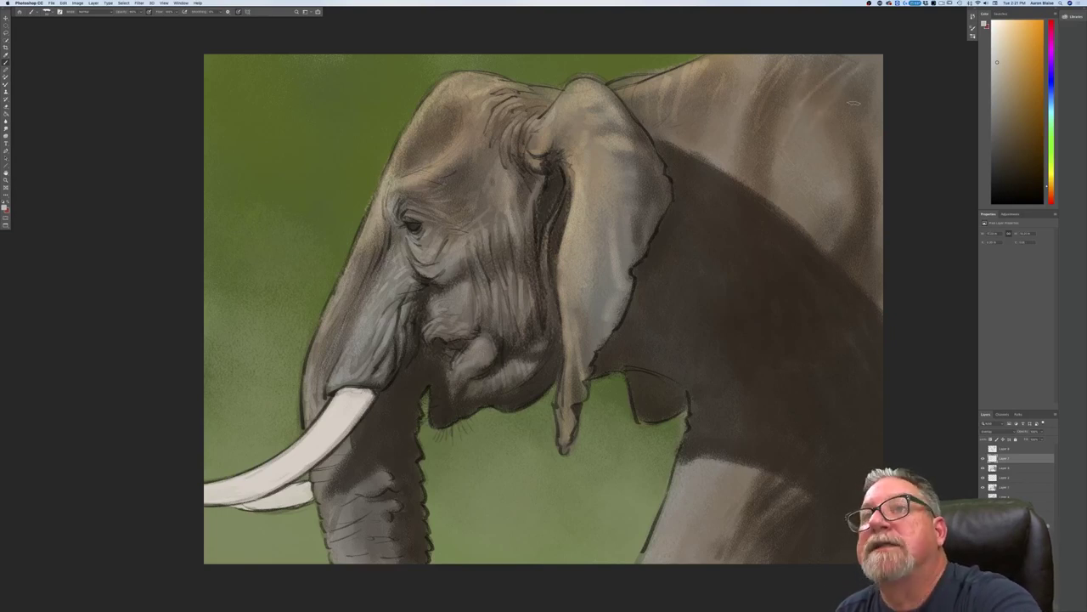
left_click_drag(841, 121, 879, 87)
left_click_drag(820, 144, 841, 112)
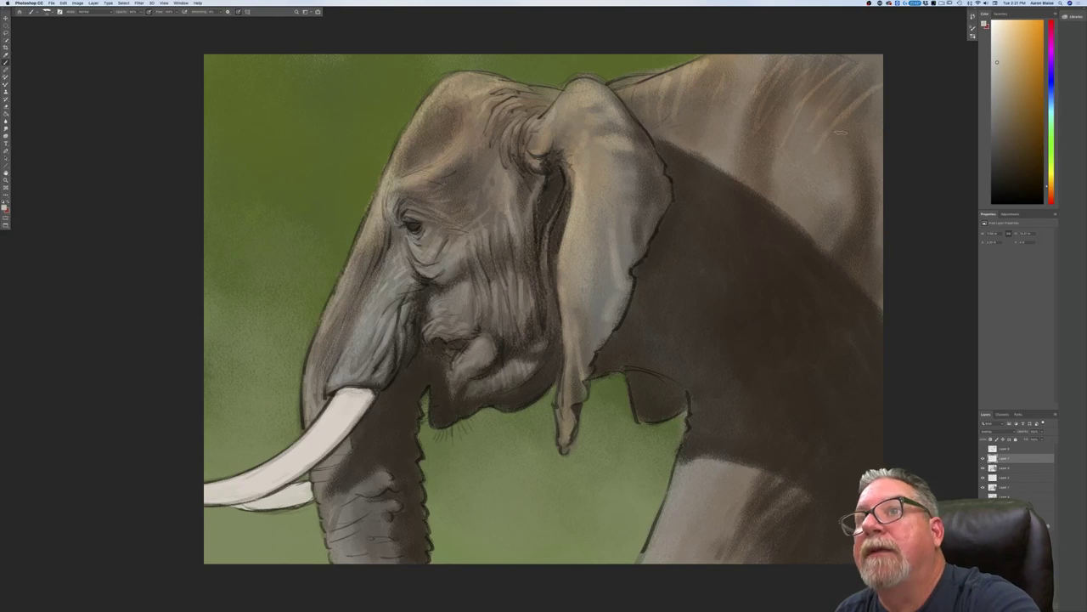
mouse_move(834, 176)
left_mouse_down()
mouse_move(855, 149)
mouse_move(877, 168)
left_mouse_up()
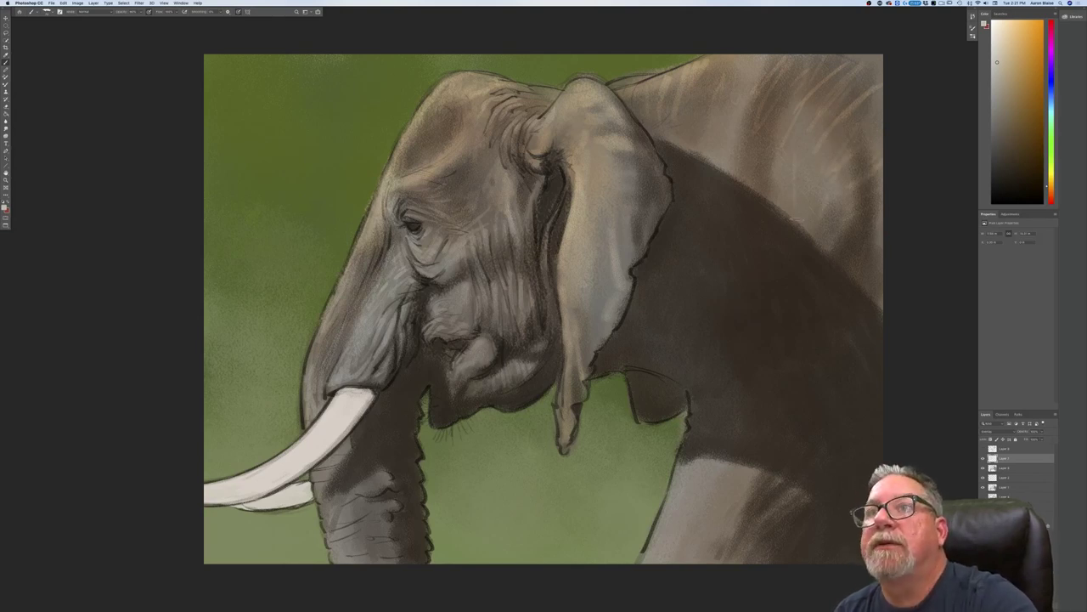
left_click_drag(792, 153, 781, 134)
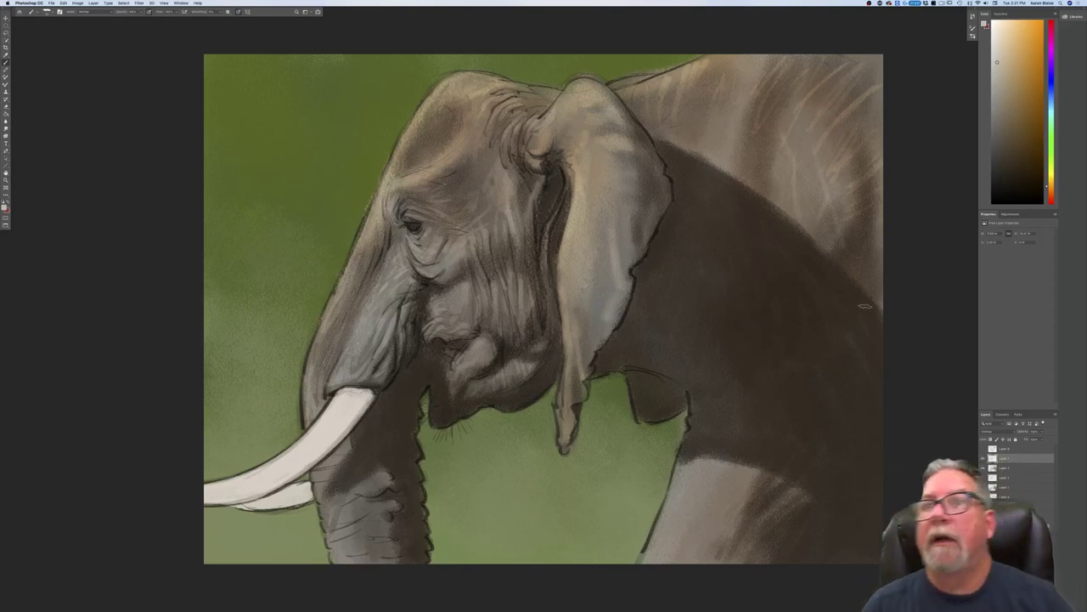
Step: Paint light tan wrinkle streaks on the lit part of the front leg
mouse_move(722, 515)
left_mouse_down()
mouse_move(789, 467)
mouse_move(750, 510)
mouse_move(784, 489)
mouse_move(762, 517)
mouse_move(800, 488)
mouse_move(810, 505)
mouse_move(778, 543)
mouse_move(800, 527)
mouse_move(747, 556)
left_mouse_up()
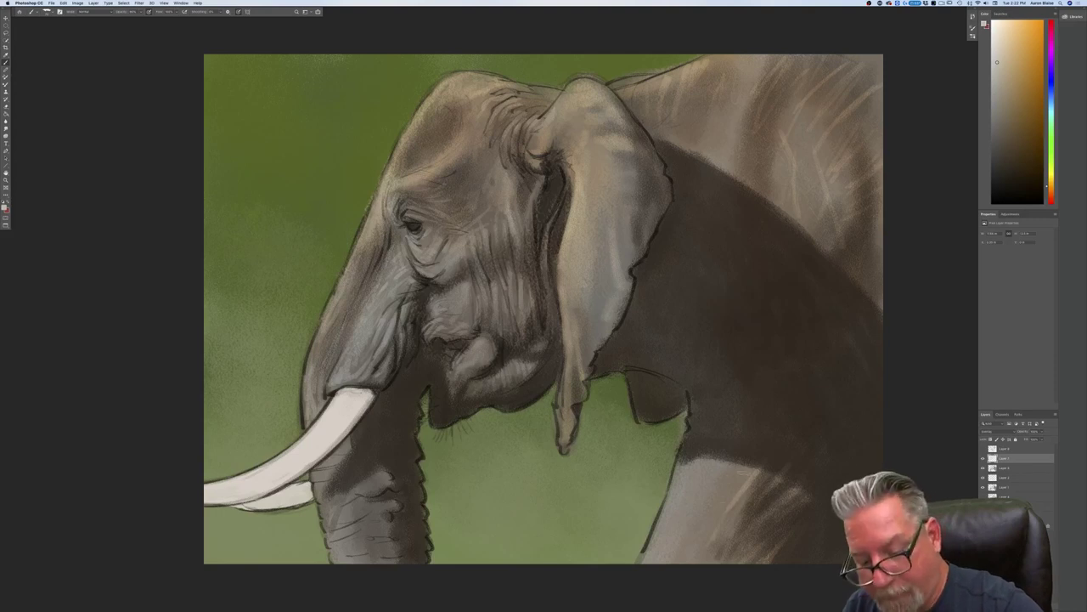
mouse_move(708, 521)
left_mouse_down()
mouse_move(688, 558)
mouse_move(706, 563)
left_mouse_up()
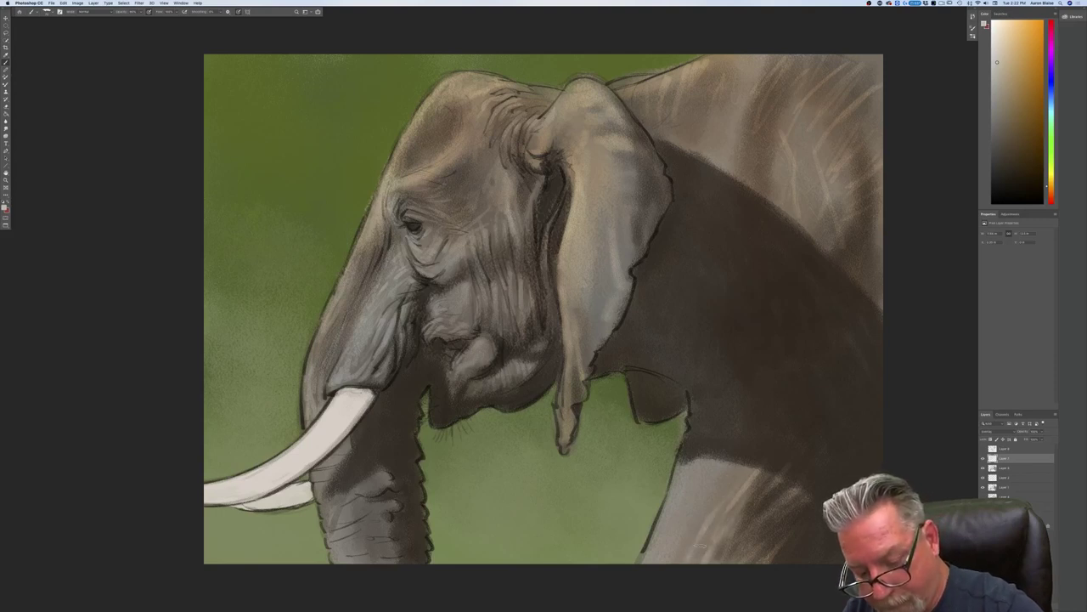
left_click_drag(735, 472, 707, 505)
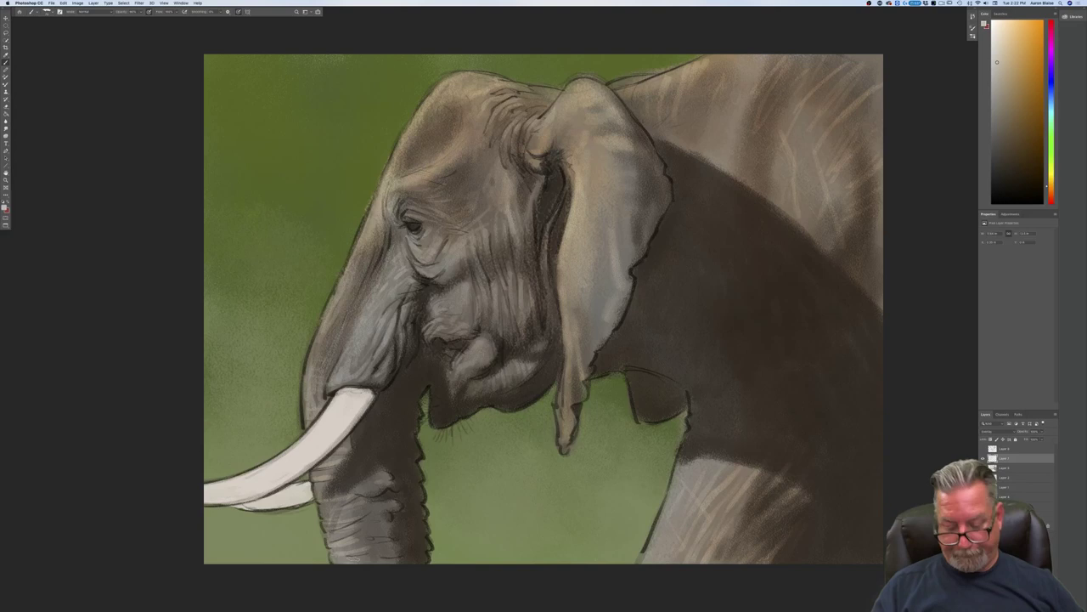
Step: Set the new layer's blending mode to Multiply for painting shadows over the elephant
key("ctrl+minus")
key("ctrl+minus")
key("ctrl+minus")
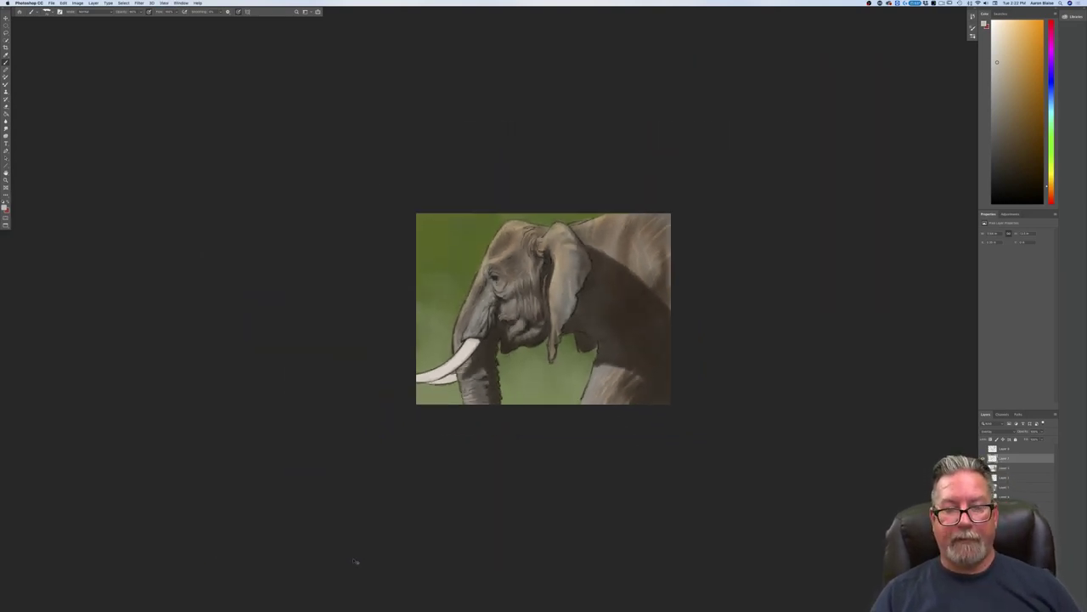
key("ctrl+plus")
key("ctrl+plus")
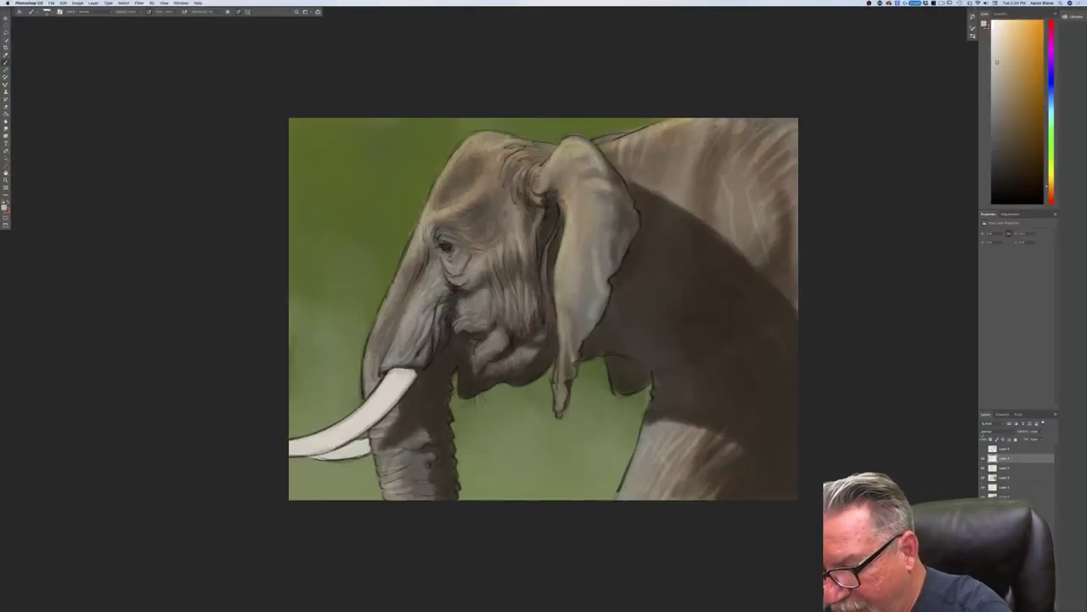
left_click(996, 431)
left_click(978, 453)
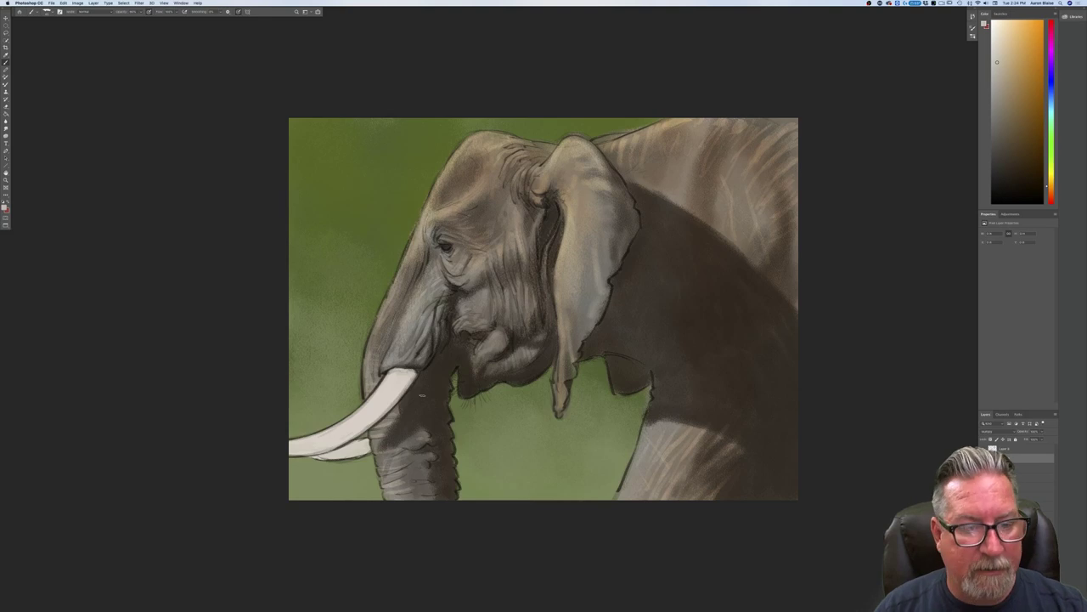
Step: Choose a medium warm grey as the painting colour for the shadow strokes on the face
scroll(422, 396, "up", 5)
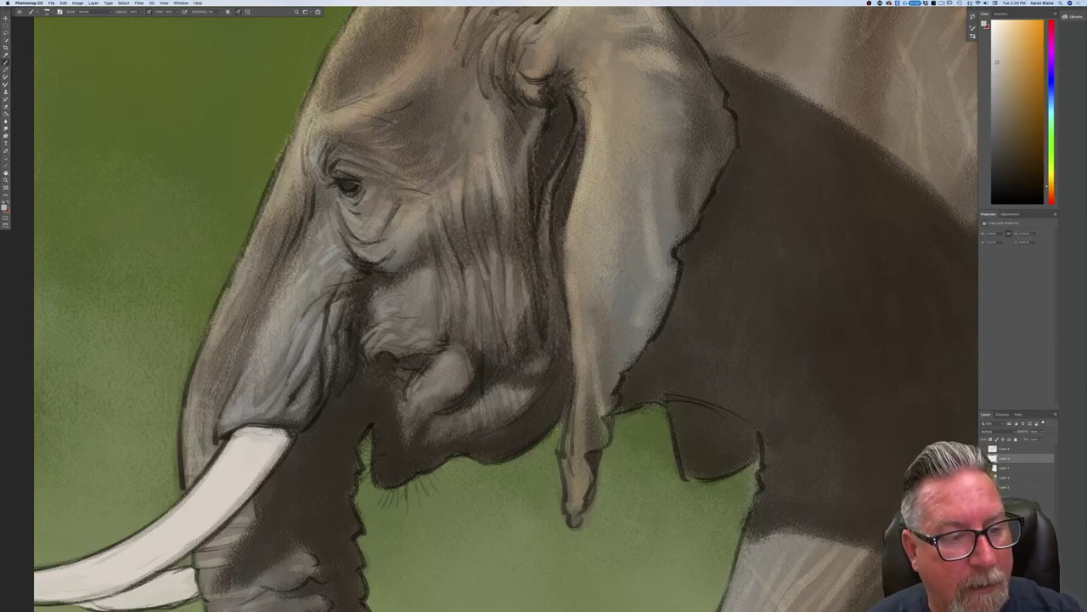
left_click(6, 207)
left_click(78, 195)
left_click(187, 155)
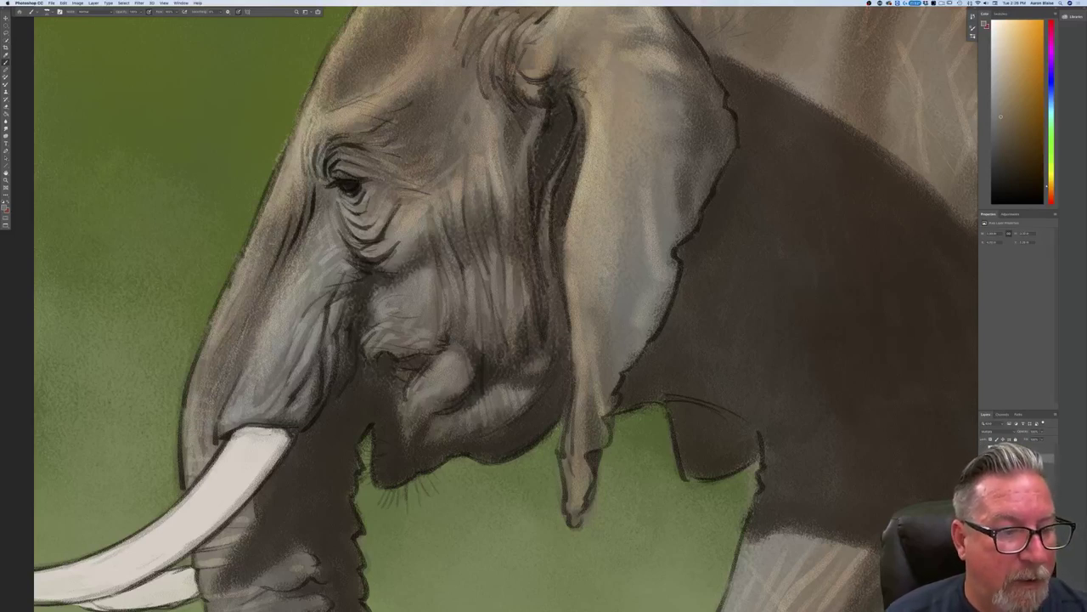
Step: Paint dark wrinkle strokes on the upper trunk, below the eye and along the folds above the tusk
left_click_drag(272, 240, 257, 289)
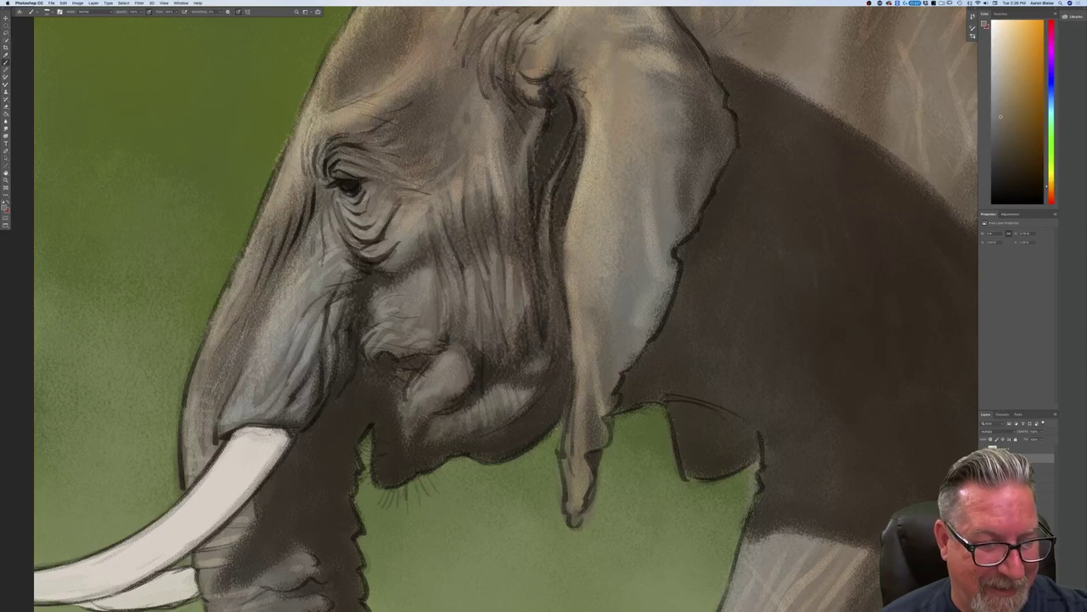
key("ctrl+alt+shift+n")
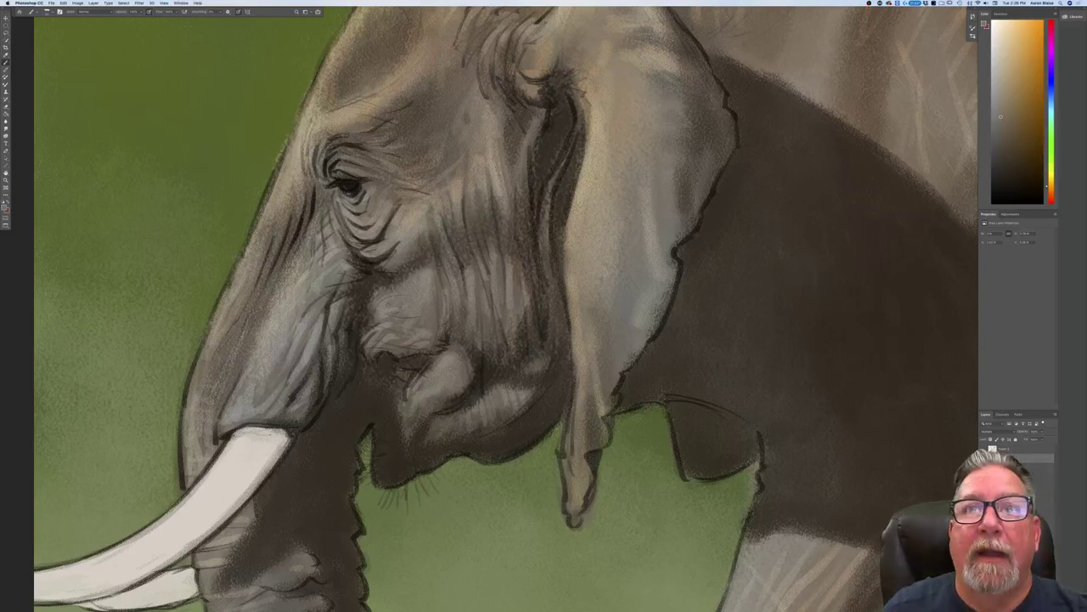
left_click_drag(335, 292, 319, 347)
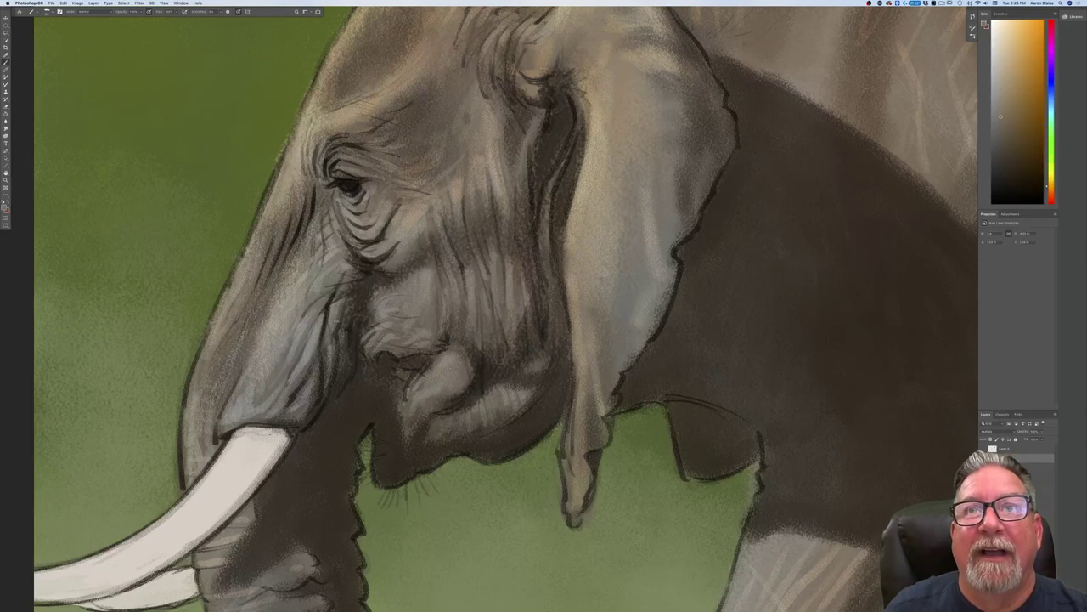
mouse_move(360, 301)
left_mouse_down()
mouse_move(378, 272)
mouse_move(362, 267)
left_mouse_up()
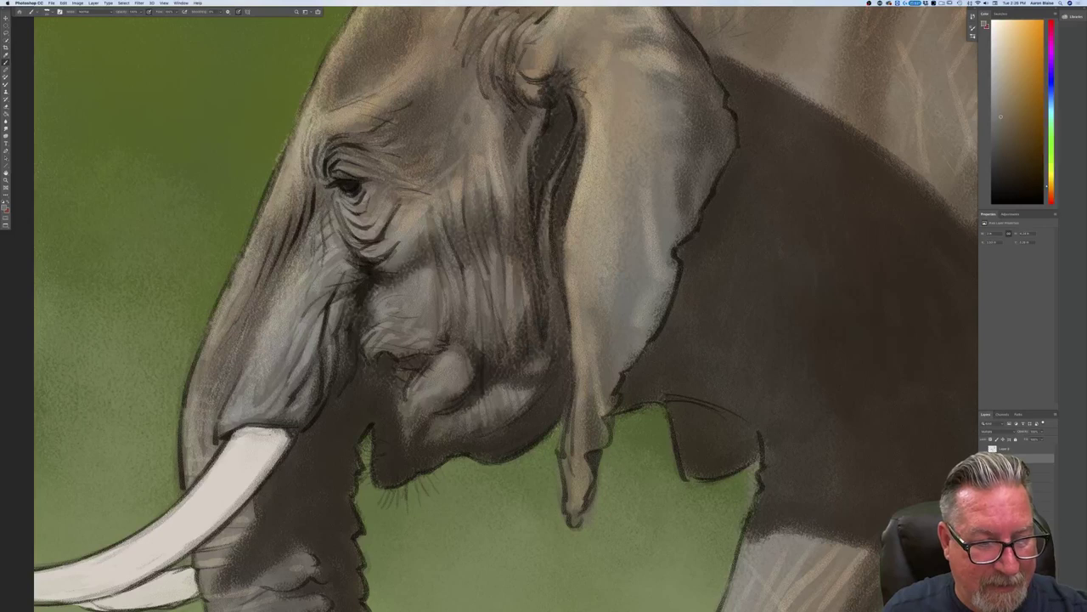
key("ctrl+shift+alt+n")
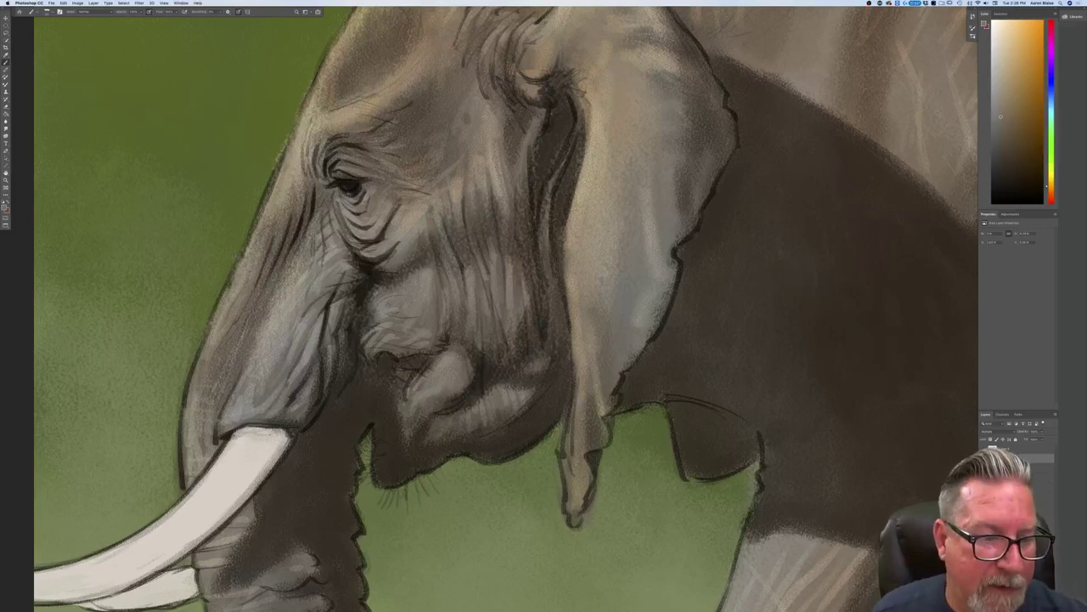
mouse_move(343, 260)
left_mouse_down()
mouse_move(318, 278)
mouse_move(330, 251)
left_mouse_up()
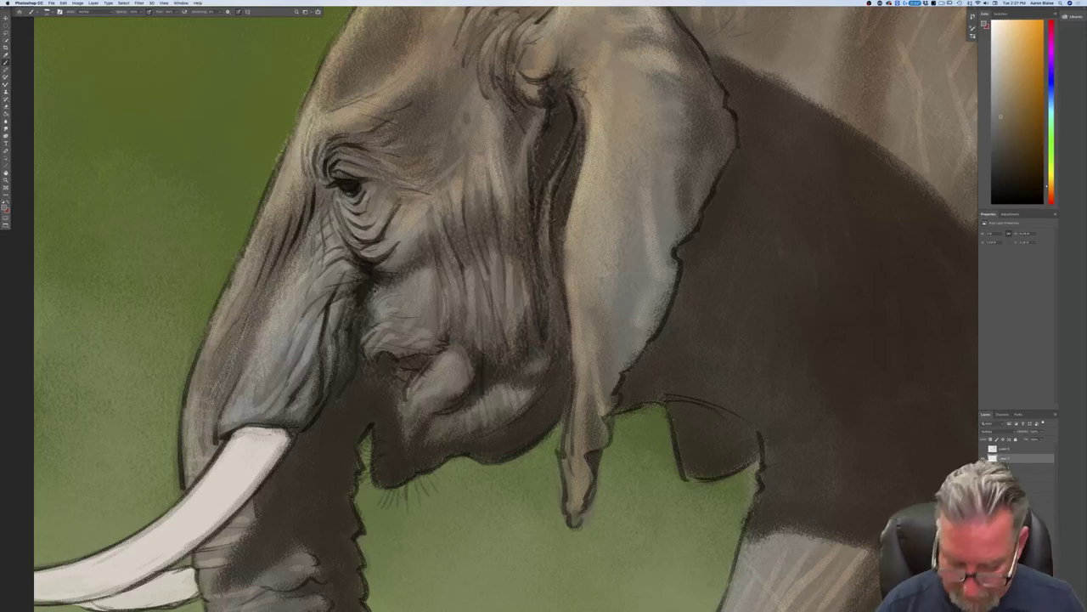
Step: Examine the wrinkle shading on the face and upper trunk both up close and from a distance
key("super+equal")
key("super+e")
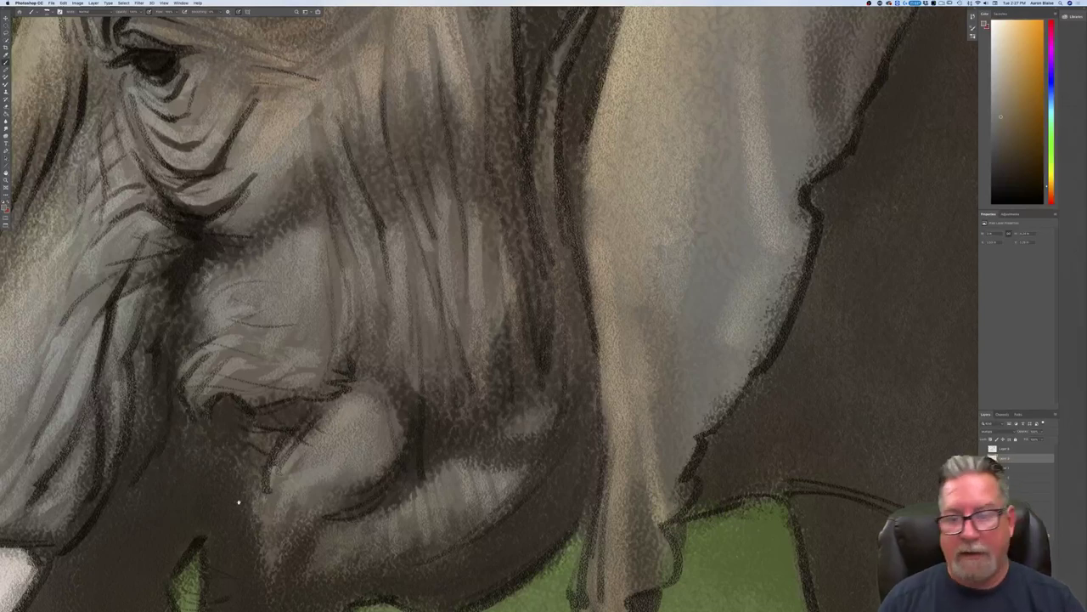
scroll(352, 523, "left", 10)
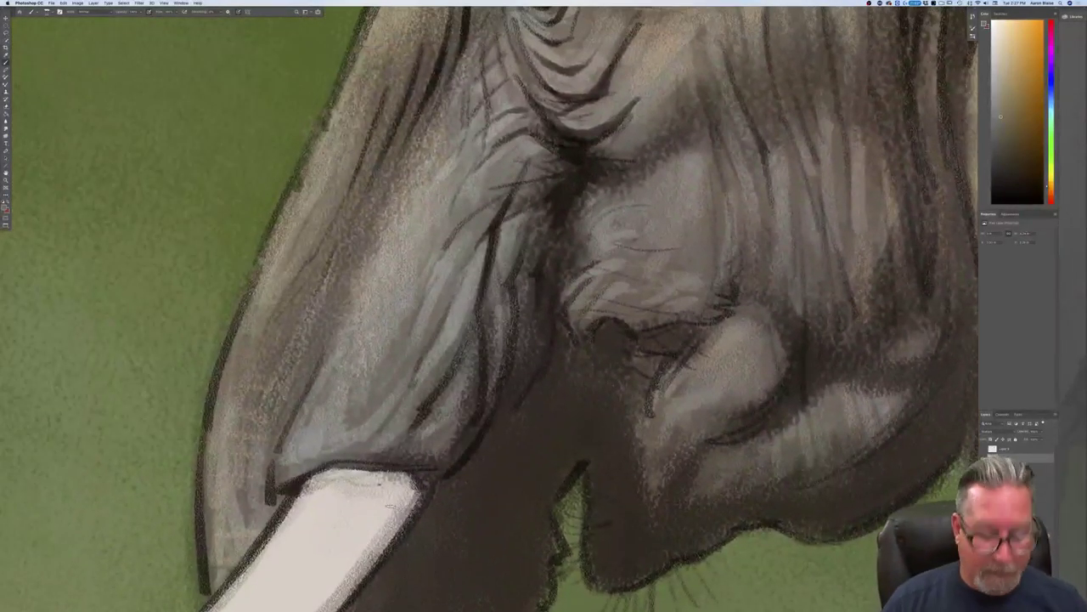
key("super+minus")
key("super+minus")
key("super+minus")
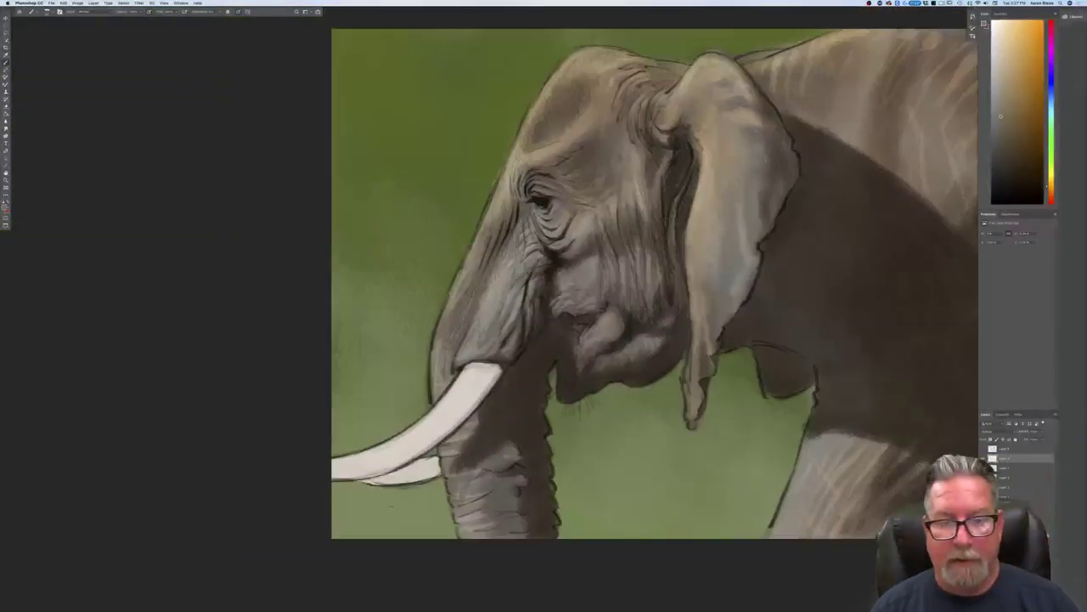
left_click_drag(336, 350, 233, 415)
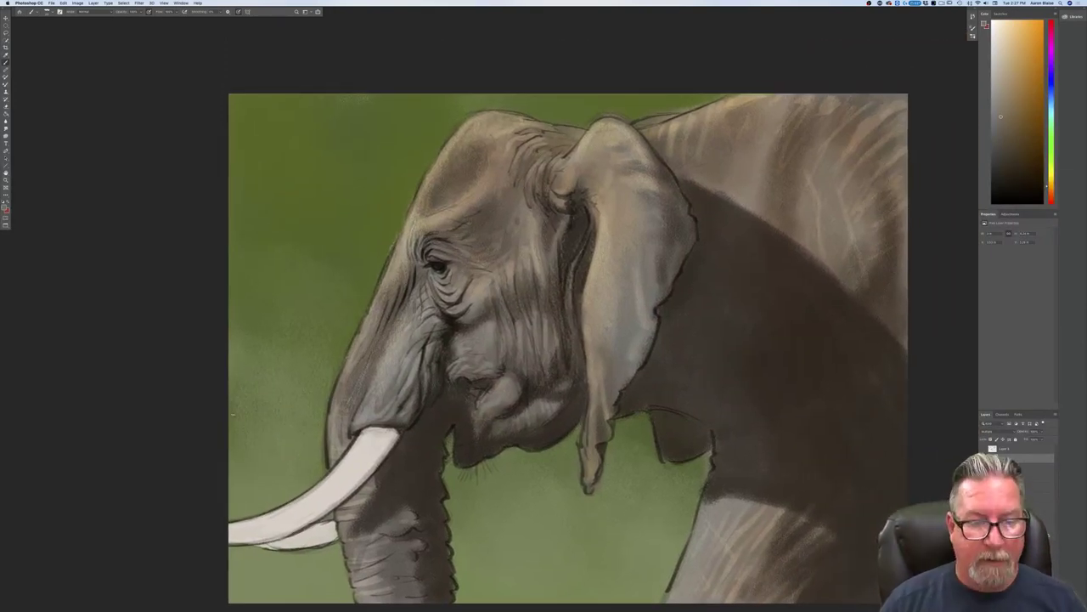
key("super+equal")
scroll(232, 414, "down", 5)
scroll(232, 414, "left", 2)
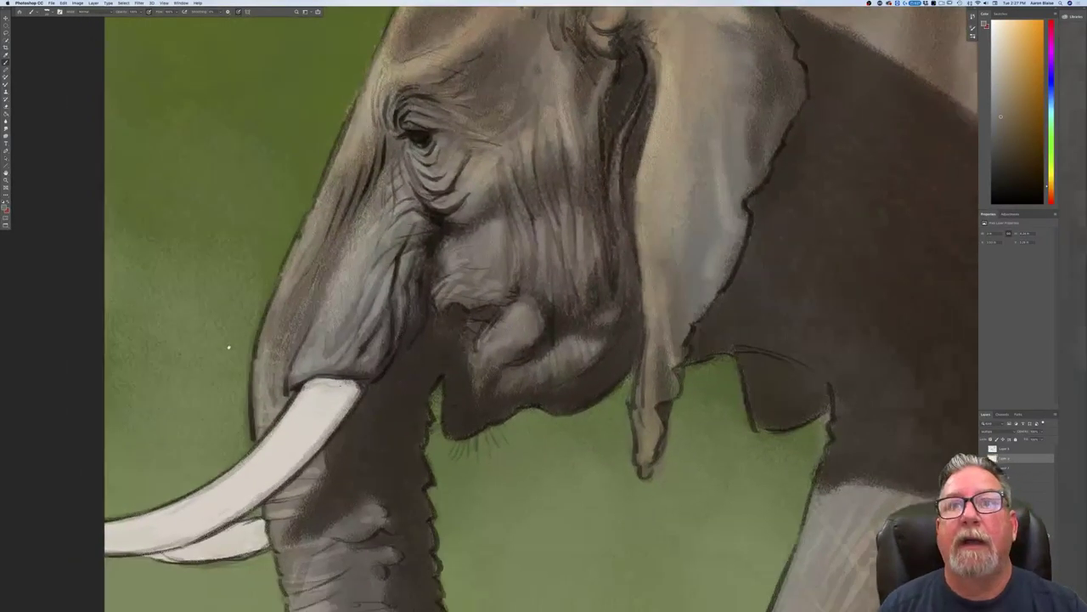
Step: Darken the cheek folds and corner of the mouth, and block in a dark shadow between the mouth and trunk
left_click_drag(476, 270, 460, 285)
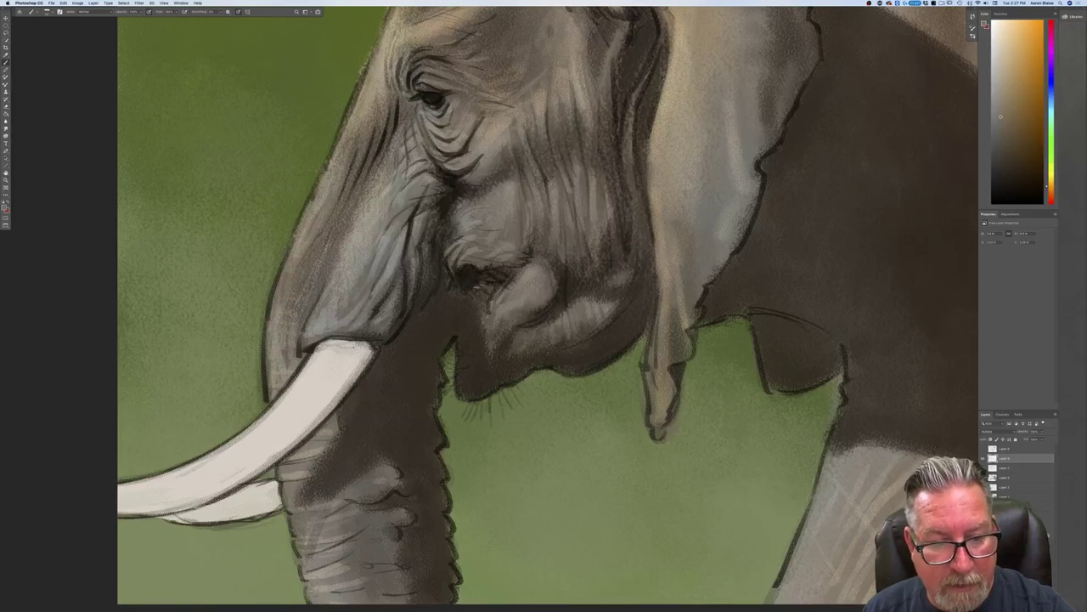
key("super+0")
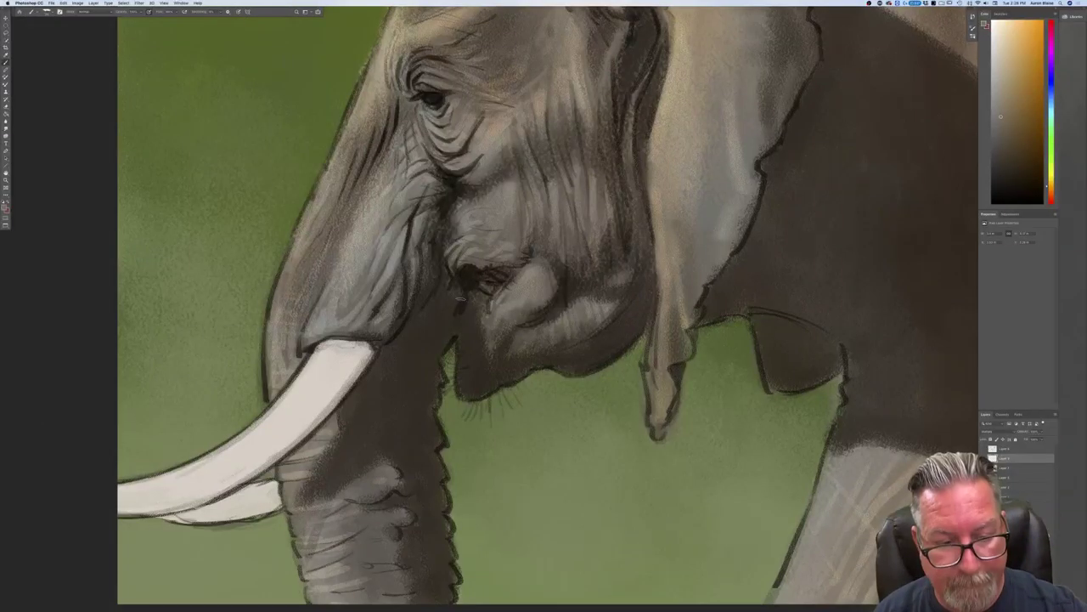
mouse_move(462, 298)
left_mouse_down()
mouse_move(451, 323)
mouse_move(448, 296)
mouse_move(437, 329)
mouse_move(469, 286)
mouse_move(467, 330)
mouse_move(462, 305)
mouse_move(459, 322)
mouse_move(444, 311)
mouse_move(446, 323)
mouse_move(450, 293)
left_mouse_up()
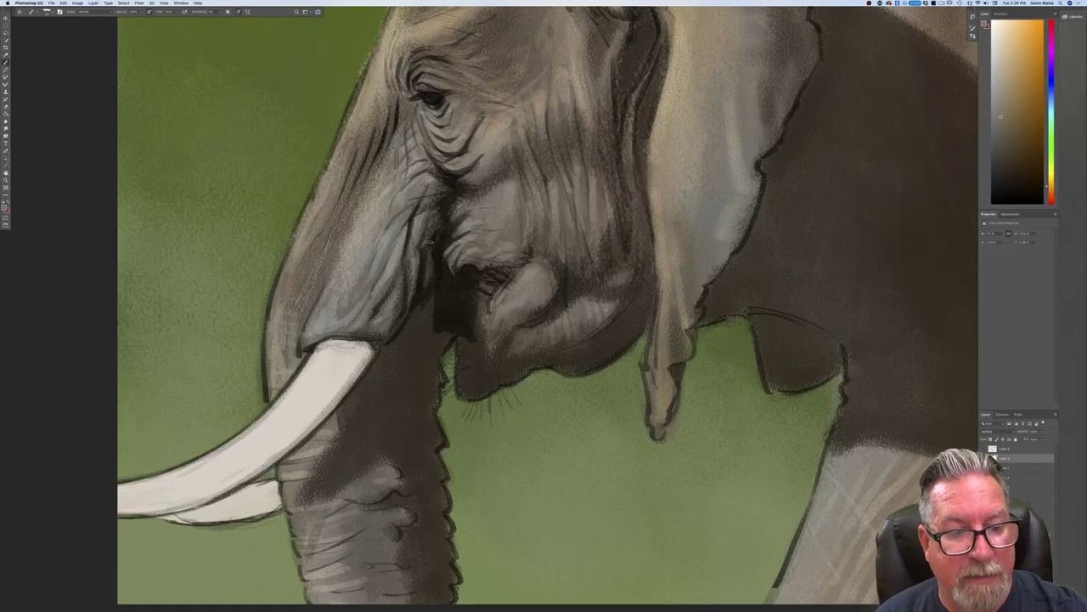
Step: Deepen the skin folds above the tusk and paint dark wrinkles down the front of the upper trunk
left_click_drag(422, 223, 411, 310)
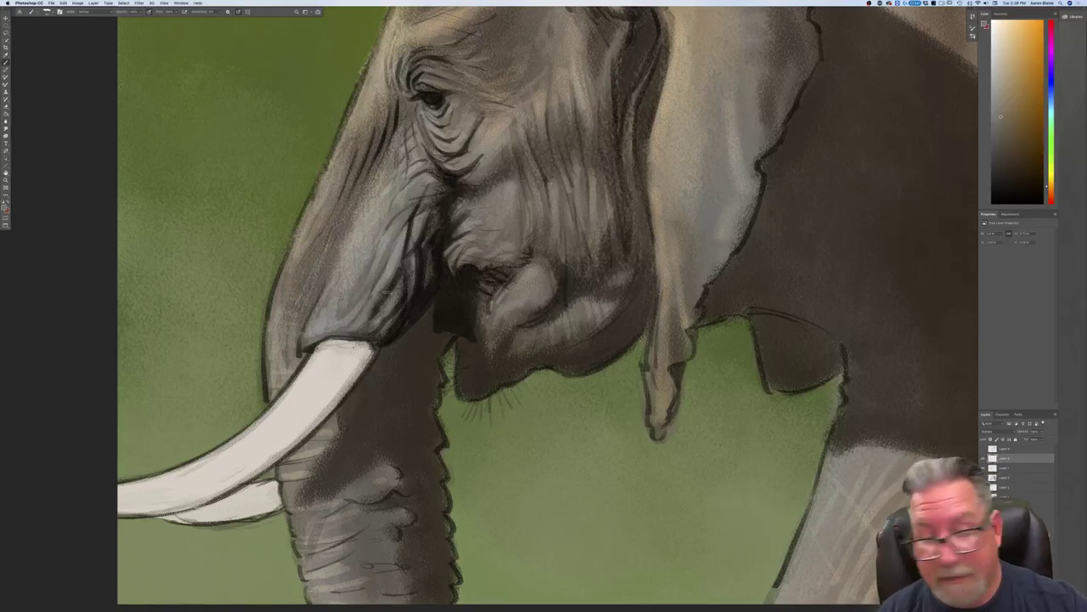
left_click_drag(380, 299, 363, 330)
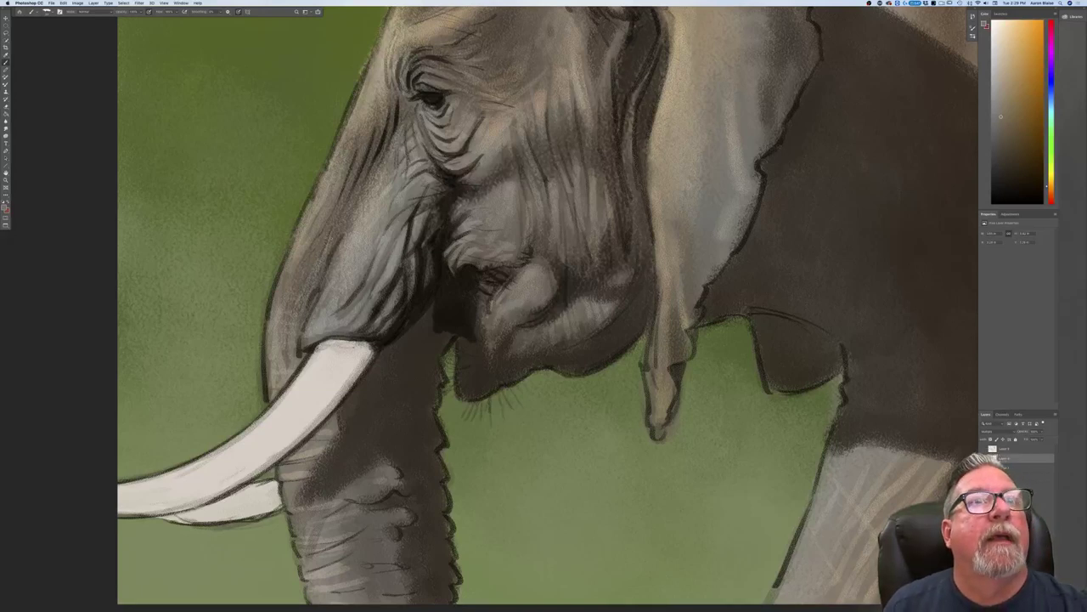
mouse_move(344, 216)
left_mouse_down()
mouse_move(292, 311)
mouse_move(294, 360)
left_mouse_up()
left_click_drag(284, 321, 282, 379)
left_click_drag(277, 346, 276, 376)
left_click_drag(284, 303, 274, 335)
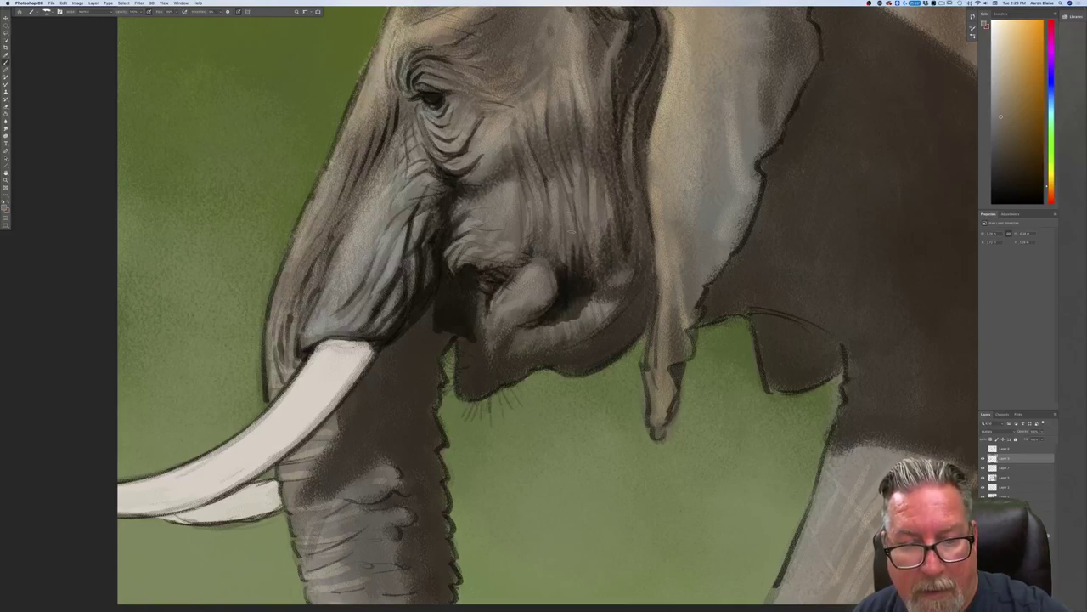
Step: Shade the lower cheek creases and add short dark wrinkles across the jaw fold behind the mouth
left_click_drag(564, 251, 566, 268)
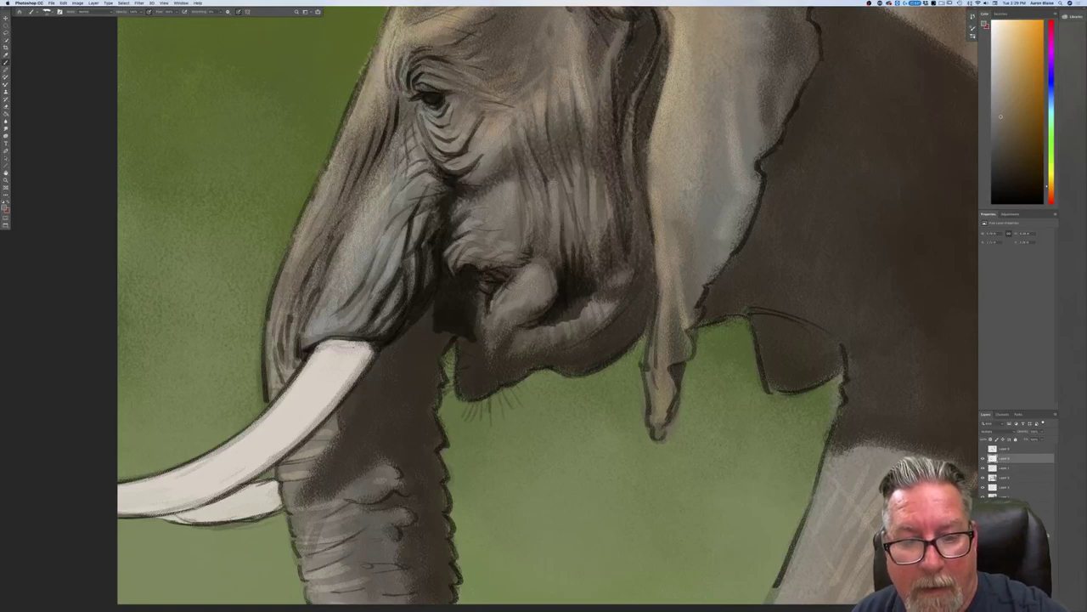
left_click_drag(551, 263, 548, 216)
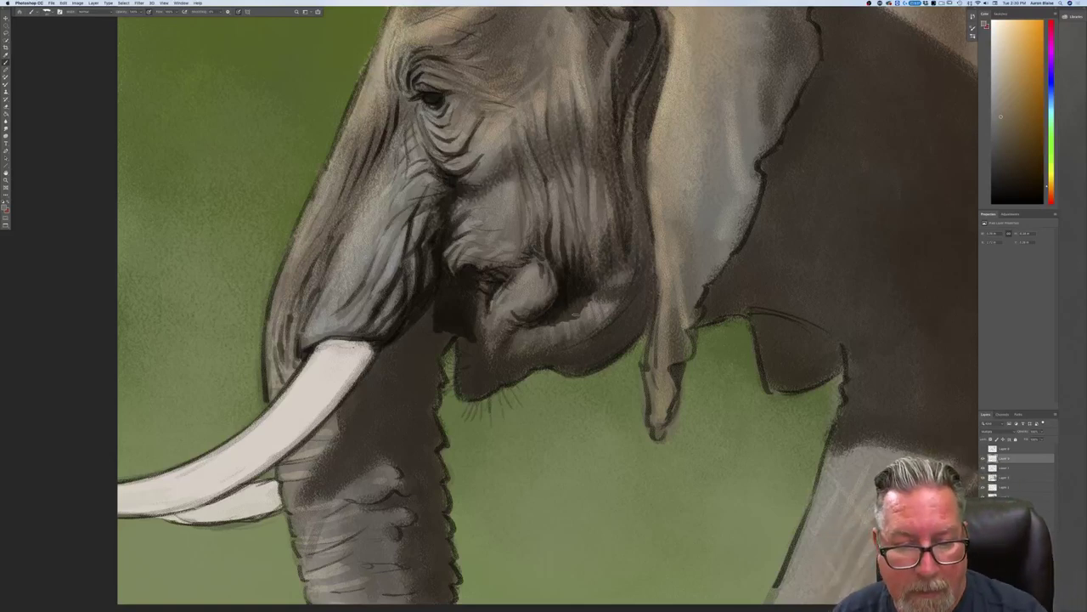
mouse_move(571, 319)
left_mouse_down()
mouse_move(574, 339)
mouse_move(555, 336)
mouse_move(595, 315)
left_mouse_up()
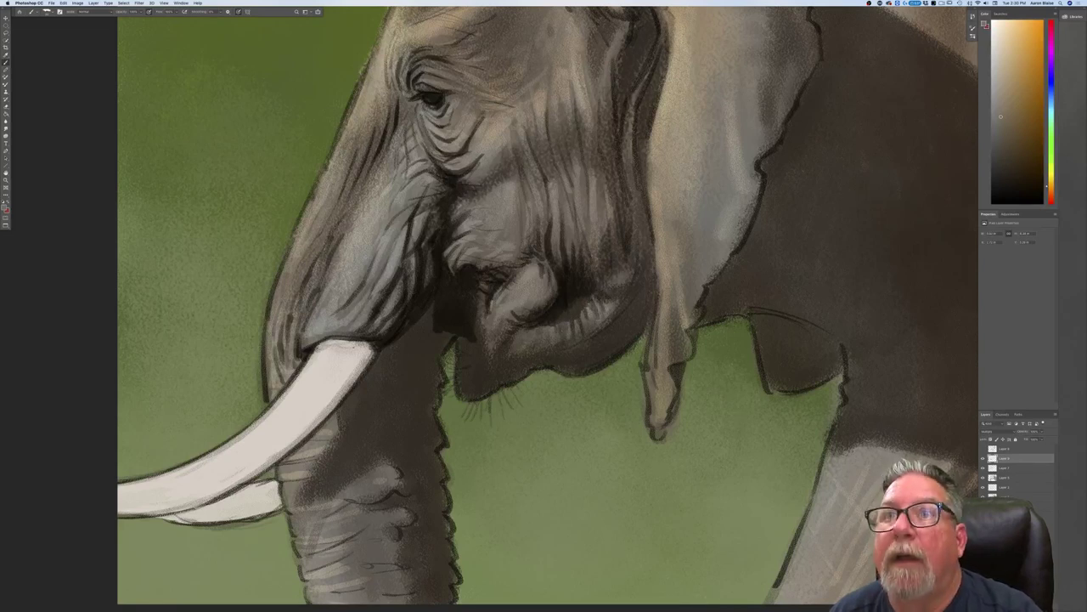
left_click_drag(615, 285, 620, 299)
left_click_drag(627, 287, 632, 299)
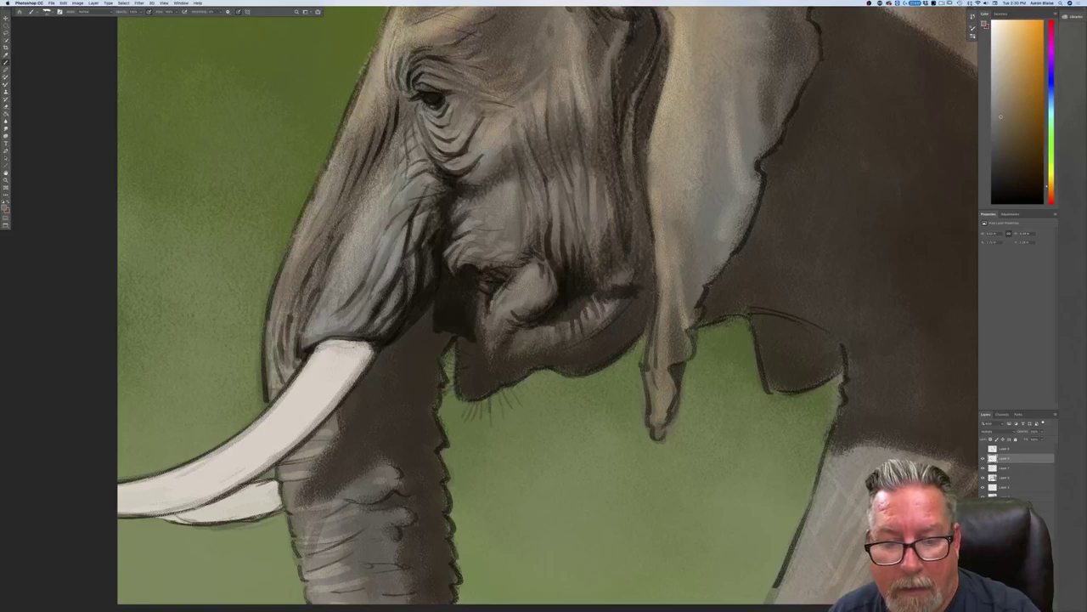
mouse_move(618, 273)
left_mouse_down()
mouse_move(621, 286)
mouse_move(607, 288)
left_mouse_up()
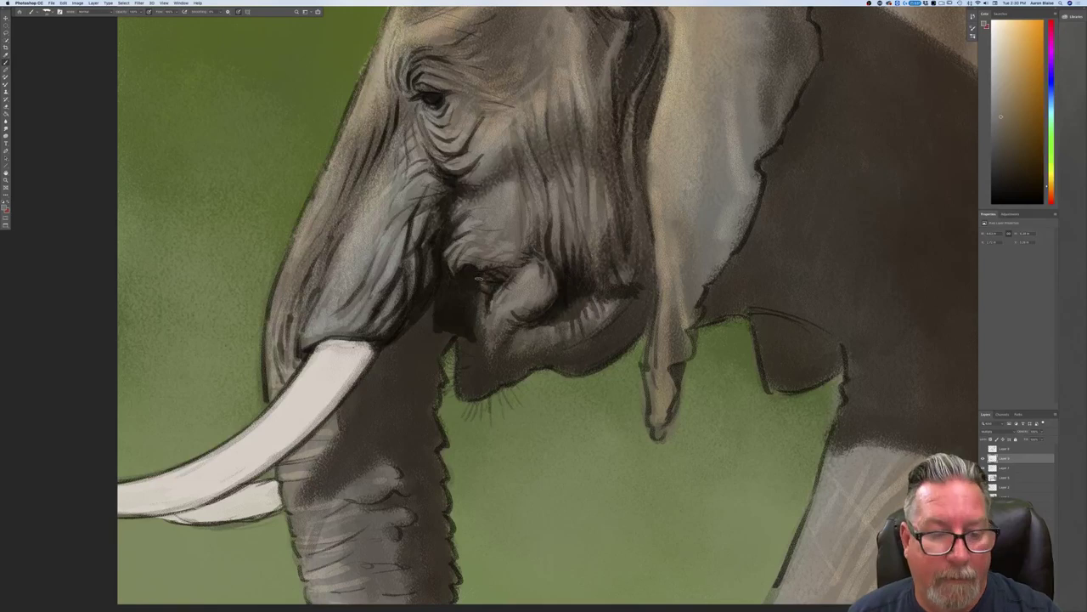
Step: Fill the front of the lower lip and chin with dark shadow and blend its edge with short strokes
left_click_drag(476, 293, 483, 314)
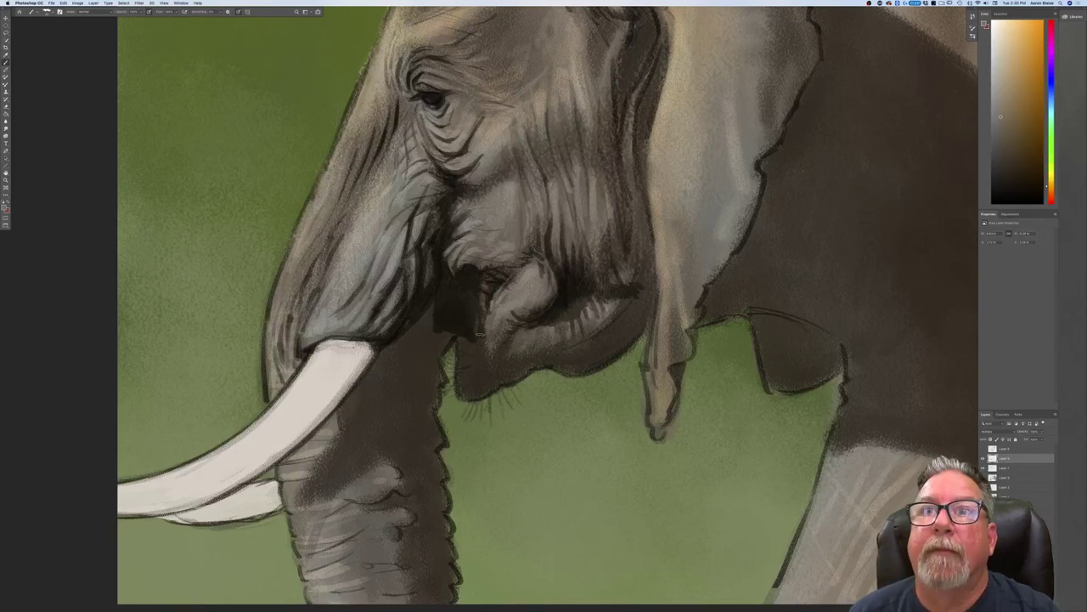
mouse_move(480, 336)
left_mouse_down()
mouse_move(486, 319)
mouse_move(472, 377)
mouse_move(463, 335)
mouse_move(459, 345)
mouse_move(465, 384)
mouse_move(486, 370)
mouse_move(465, 395)
mouse_move(462, 362)
mouse_move(465, 394)
left_mouse_up()
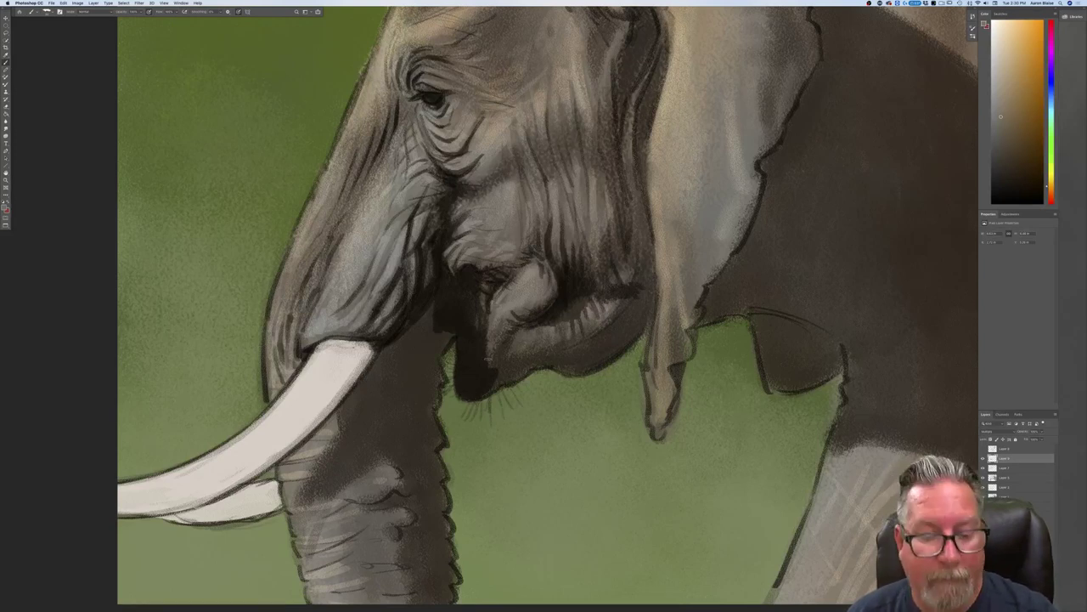
left_click_drag(502, 340, 496, 351)
left_click_drag(493, 371, 495, 370)
left_click_drag(504, 374, 498, 379)
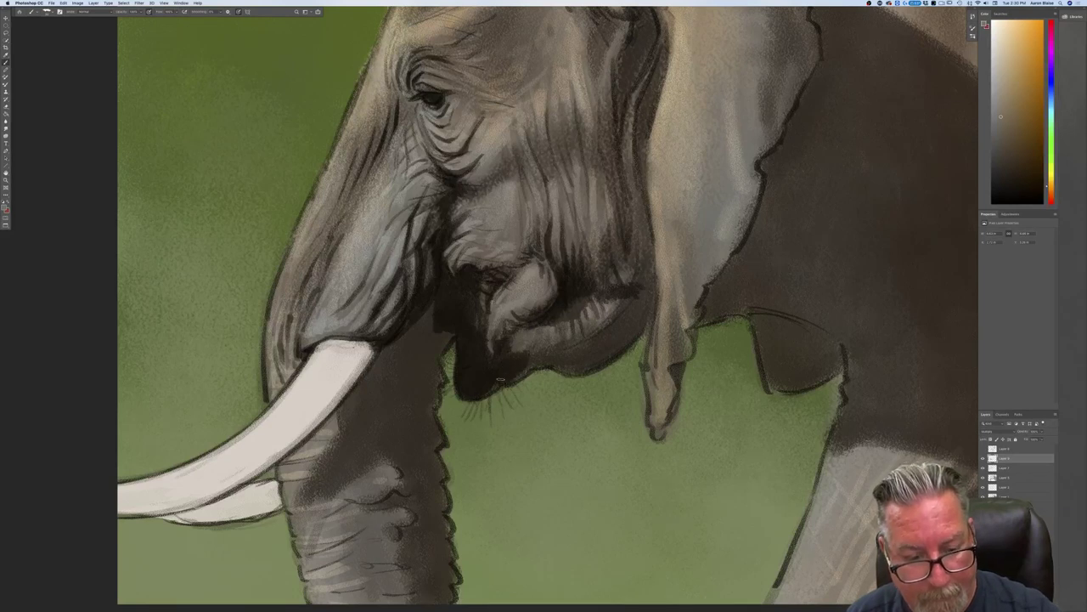
Step: Paint a dark shadow along the underside of the jaw from the ear towards the chin
key("super+minus")
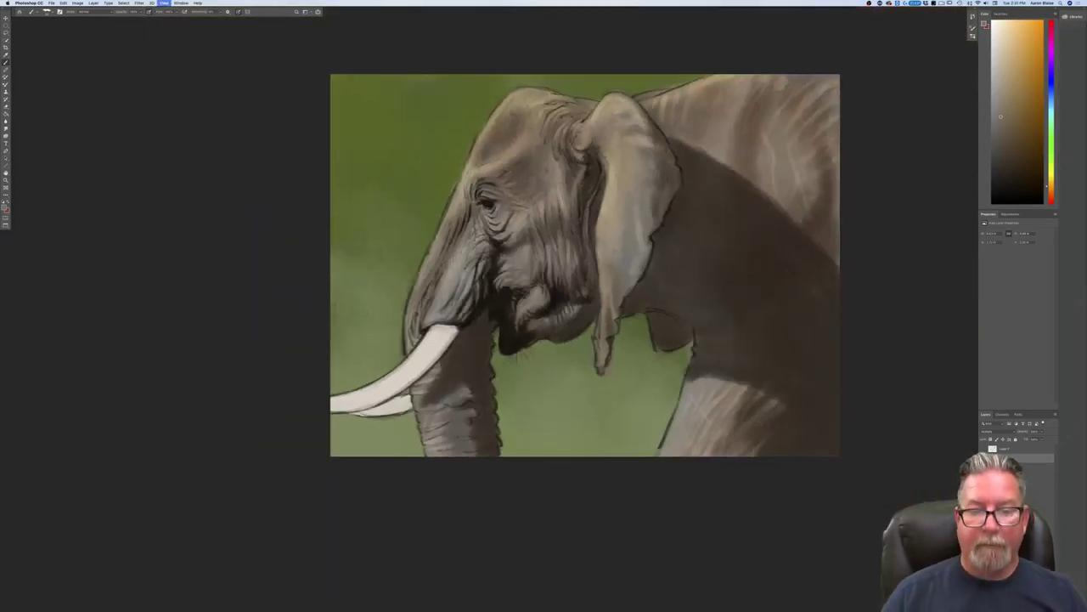
key("super+plus")
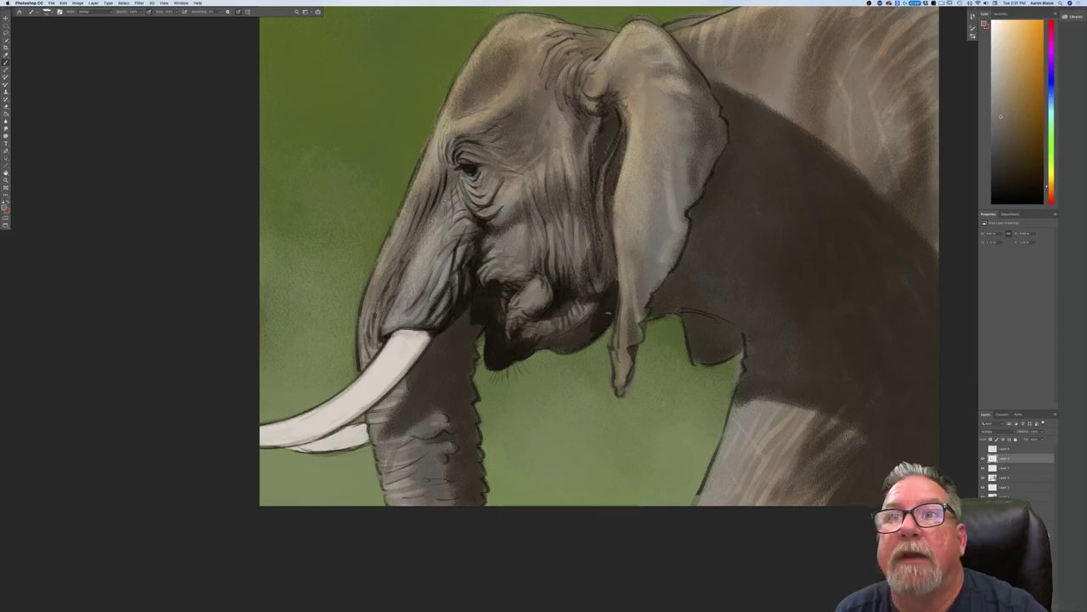
left_click_drag(592, 321, 577, 344)
left_click_drag(577, 329, 567, 347)
mouse_move(571, 332)
left_mouse_down()
mouse_move(563, 352)
mouse_move(537, 345)
left_mouse_up()
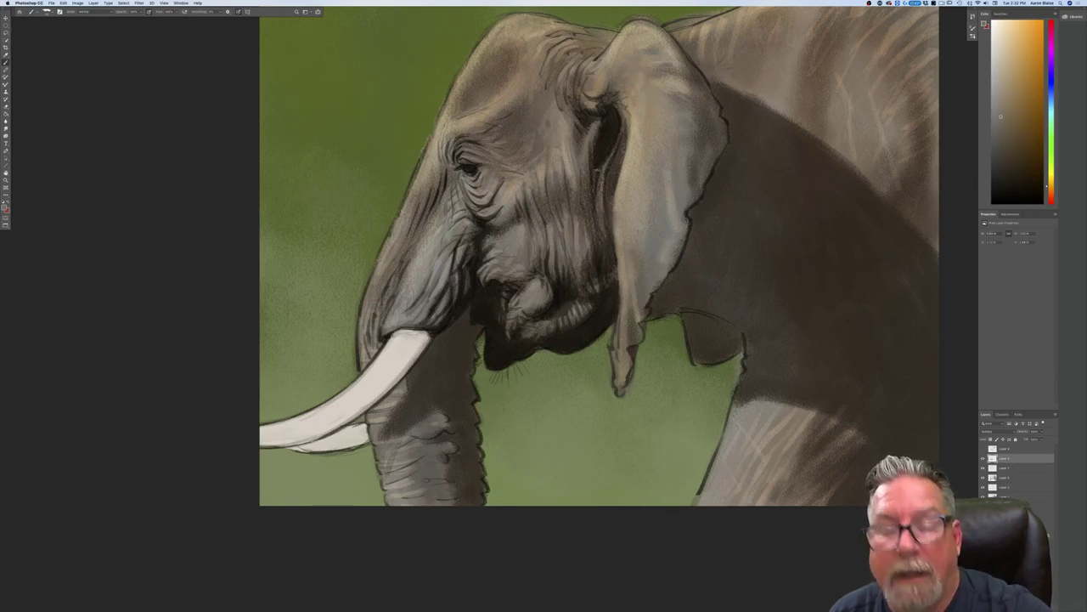
Step: Darken the recess between the cheek and the ear's front edge with long downward strokes
left_click_drag(596, 170, 593, 181)
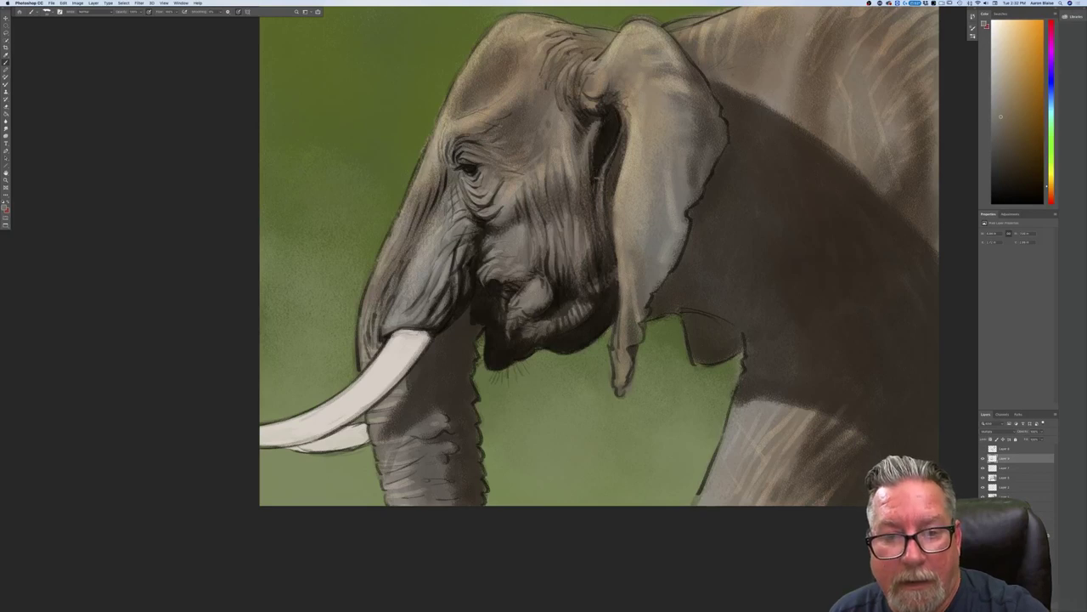
left_click_drag(621, 143, 610, 219)
left_click_drag(620, 166, 610, 208)
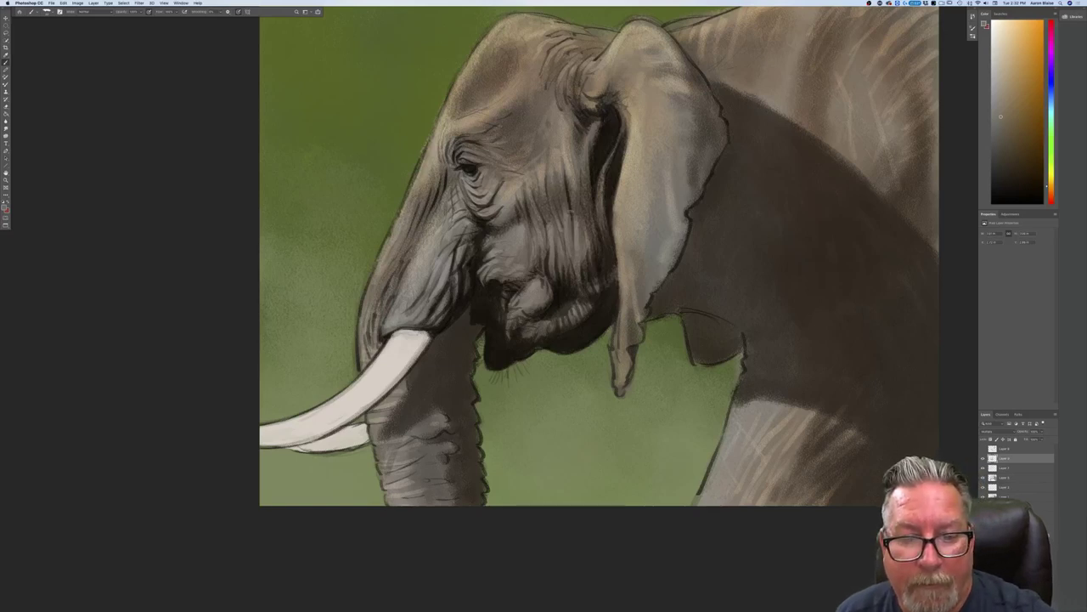
Step: Deepen the vertical wrinkles on the cheek between the eye and the ear with long dark strokes
left_click_drag(576, 197, 582, 245)
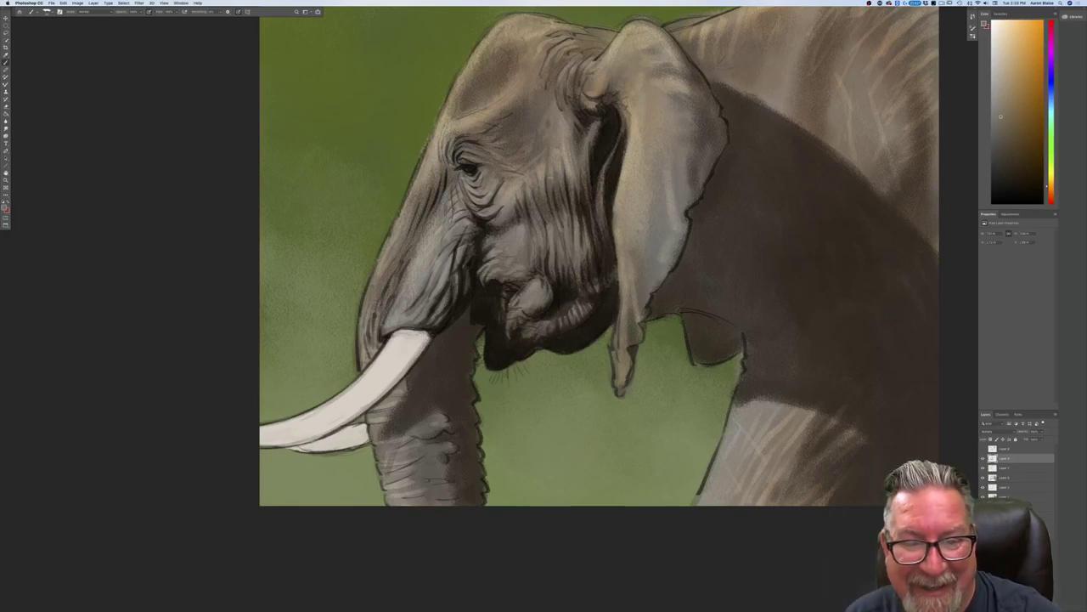
right_click(558, 140)
key("Escape")
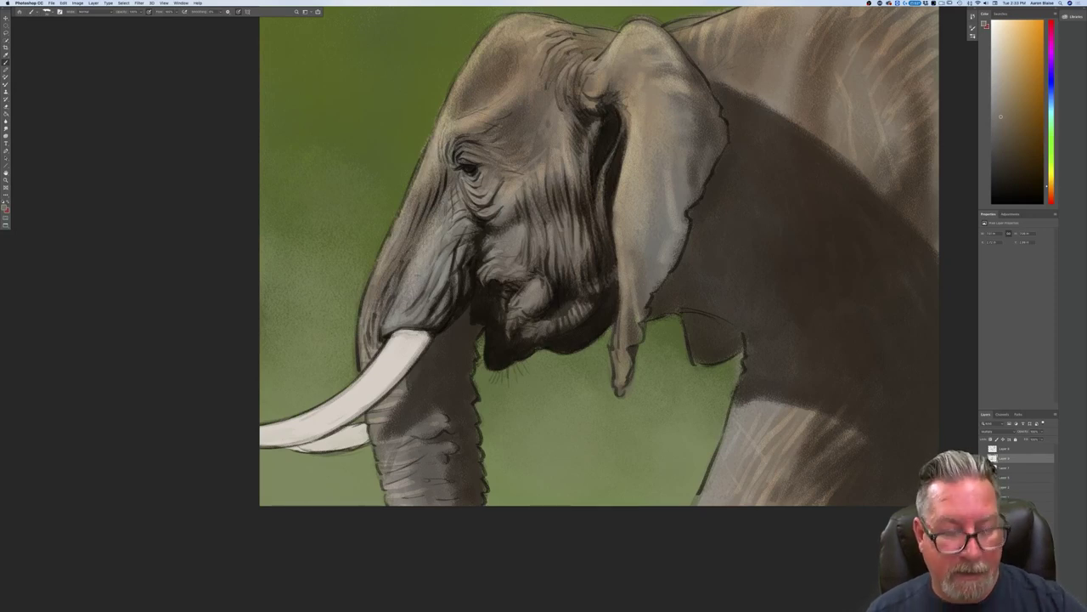
Step: Paint a dark cast shadow over the upper trunk behind the tusk and extend it down the trunk's front side
key("super+minus")
key("super+minus")
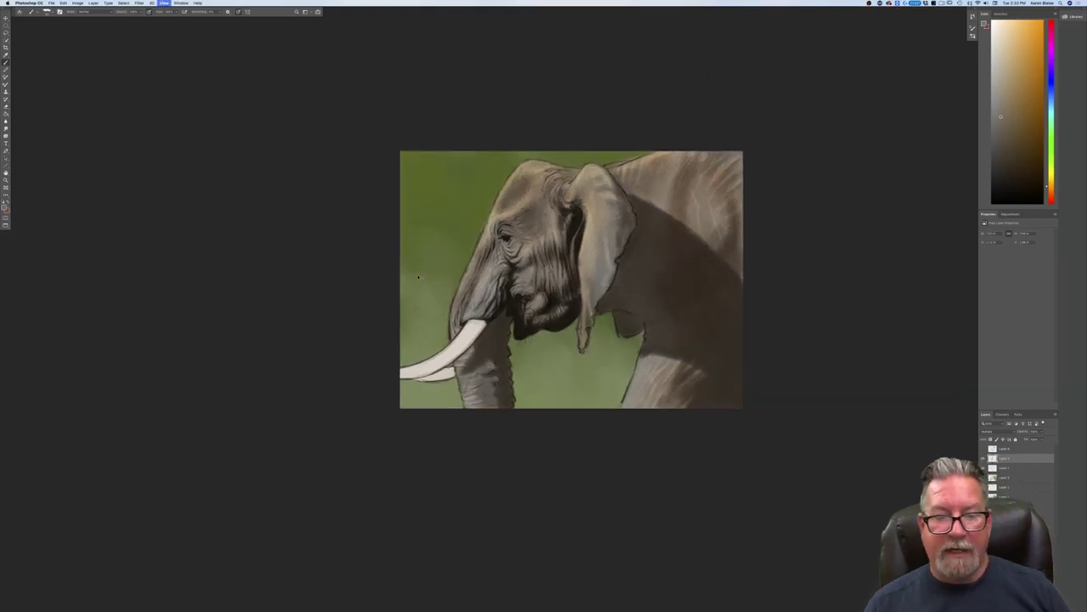
key("super+plus")
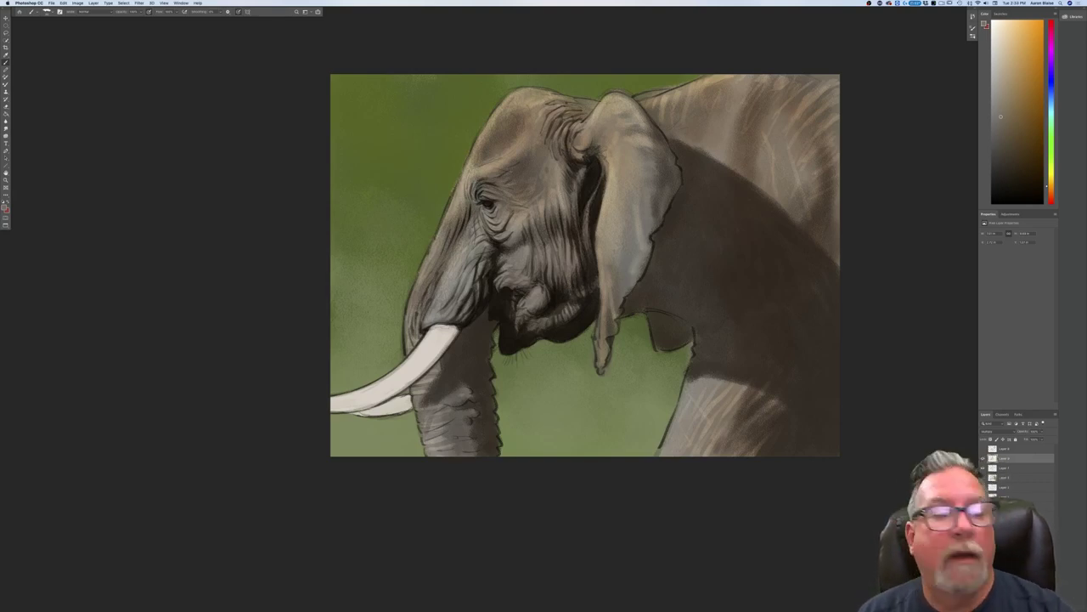
mouse_move(486, 316)
left_mouse_down()
mouse_move(480, 338)
mouse_move(491, 335)
mouse_move(472, 328)
mouse_move(488, 359)
mouse_move(460, 347)
left_mouse_up()
mouse_move(461, 348)
left_mouse_down()
mouse_move(477, 380)
mouse_move(452, 345)
left_mouse_up()
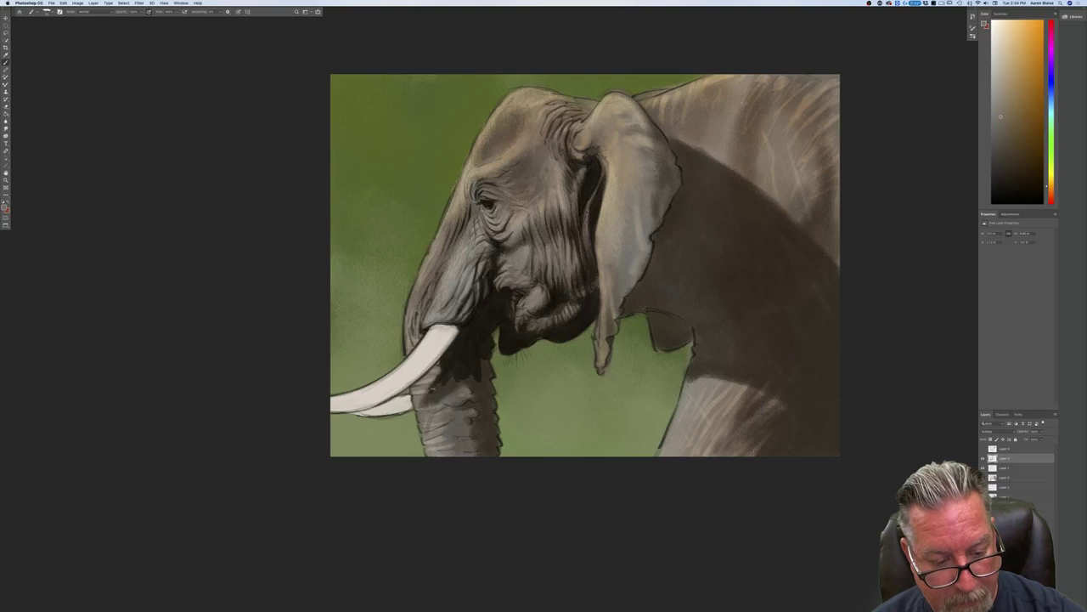
mouse_move(420, 419)
left_mouse_down()
mouse_move(435, 399)
mouse_move(432, 415)
left_mouse_up()
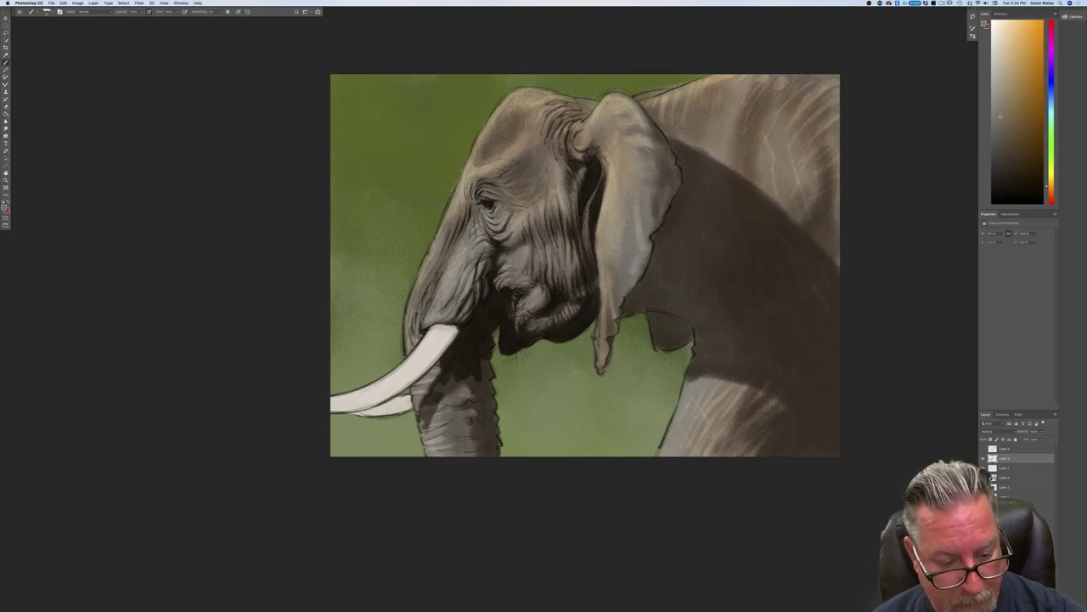
left_click_drag(424, 431, 424, 444)
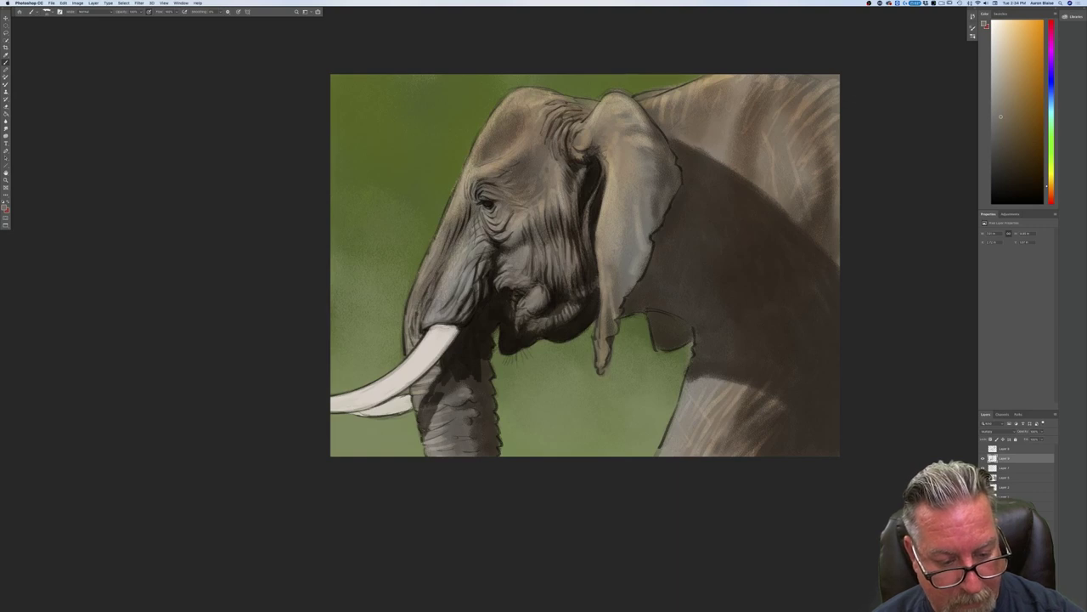
mouse_move(440, 391)
left_mouse_down()
mouse_move(435, 409)
mouse_move(459, 389)
mouse_move(445, 393)
left_mouse_up()
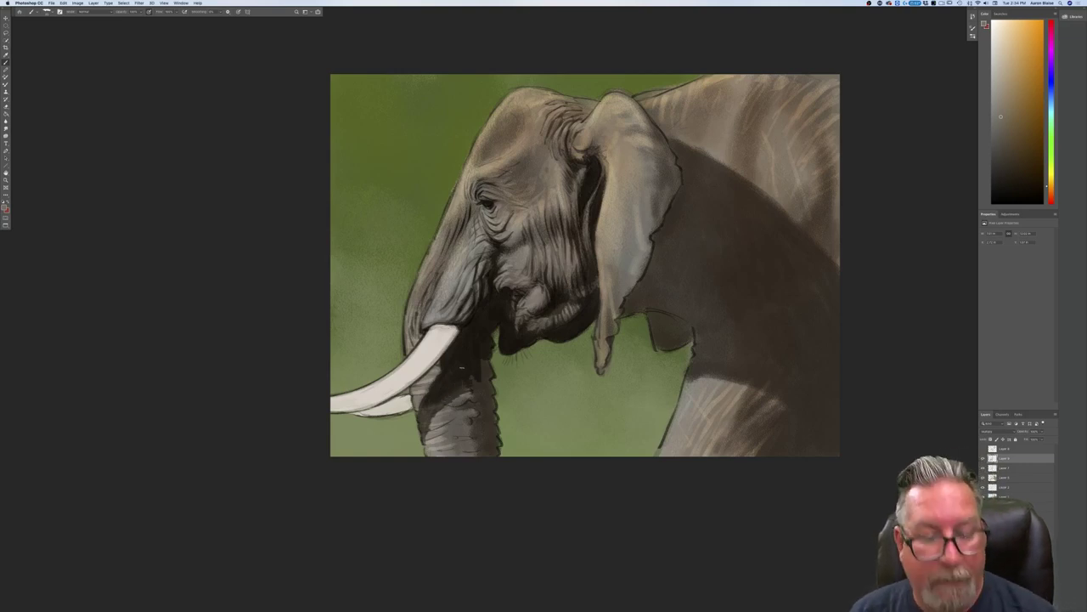
Step: Fill the rear side of the trunk with dark shadow and darken its folds down to the canvas edge
mouse_move(473, 388)
left_mouse_down()
mouse_move(469, 379)
mouse_move(484, 397)
left_mouse_up()
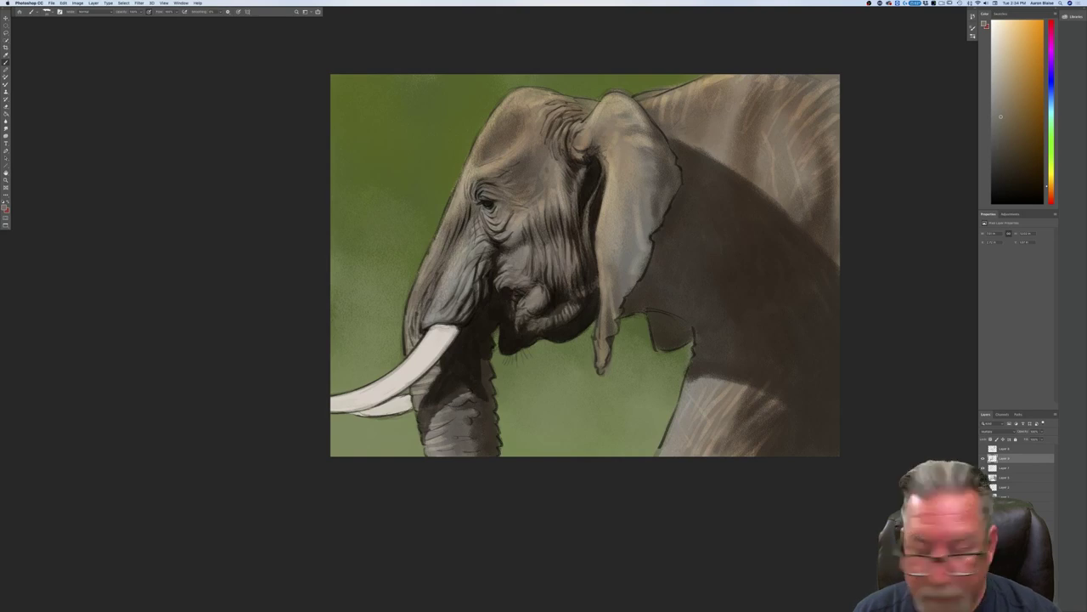
mouse_move(487, 362)
left_mouse_down()
mouse_move(480, 377)
mouse_move(485, 364)
left_mouse_up()
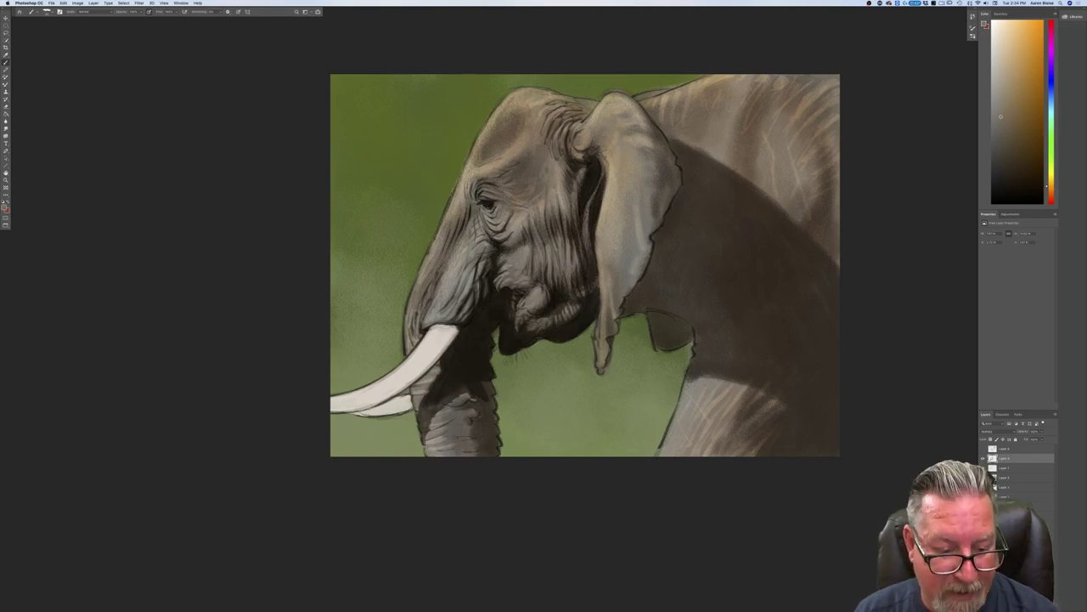
left_click_drag(472, 403, 474, 450)
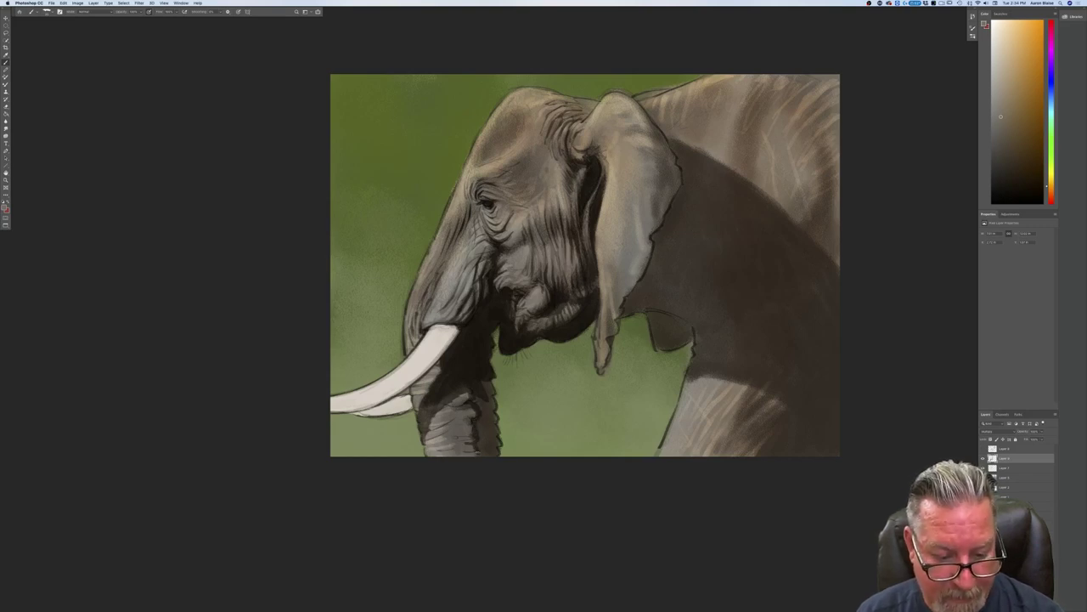
mouse_move(482, 379)
left_mouse_down()
mouse_move(496, 453)
mouse_move(484, 419)
mouse_move(478, 435)
left_mouse_up()
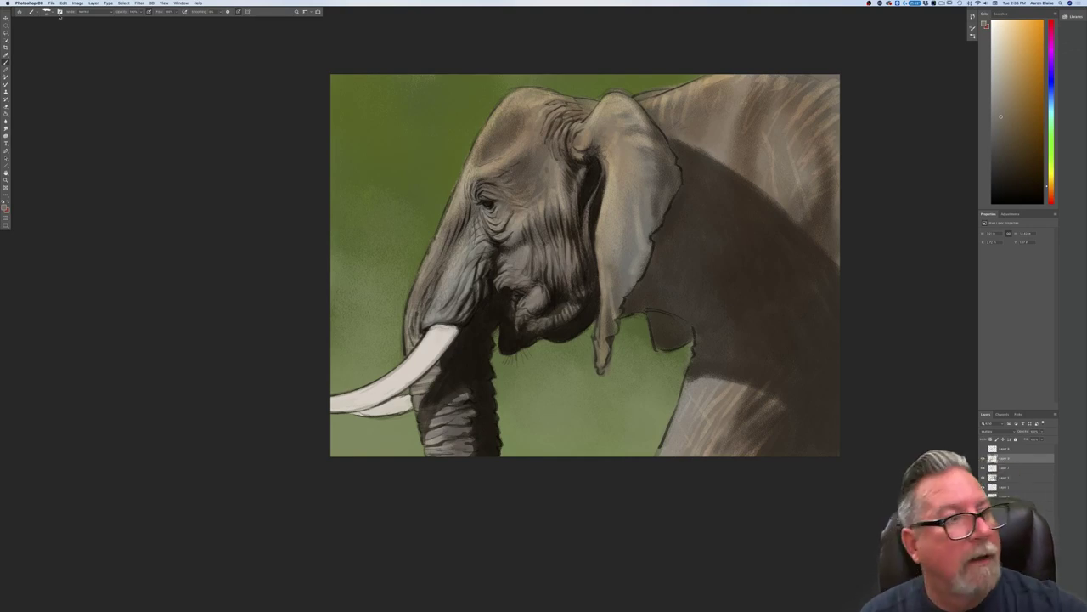
Step: Switch to a broader brush preset and fill the neck and chest behind the ear with dark shadow down to the foreleg
left_click(47, 12)
left_click(120, 230)
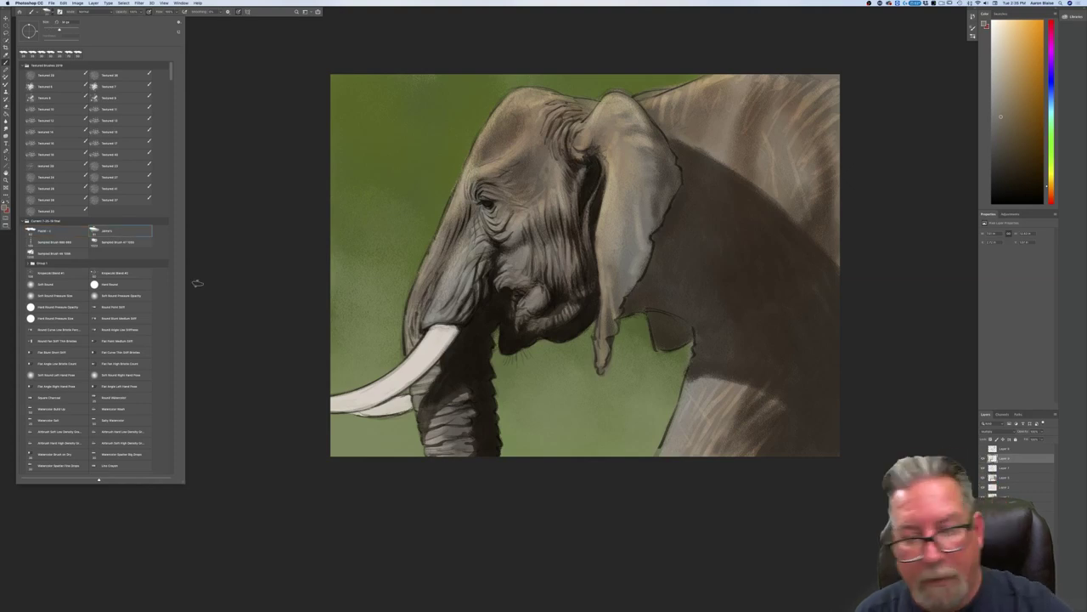
left_click(687, 265)
mouse_move(695, 209)
left_mouse_down()
mouse_move(670, 227)
mouse_move(675, 206)
mouse_move(657, 236)
mouse_move(667, 246)
mouse_move(660, 237)
mouse_move(628, 310)
mouse_move(656, 295)
mouse_move(637, 301)
mouse_move(658, 309)
mouse_move(660, 342)
mouse_move(693, 331)
mouse_move(660, 344)
mouse_move(678, 309)
mouse_move(679, 341)
mouse_move(656, 306)
left_mouse_up()
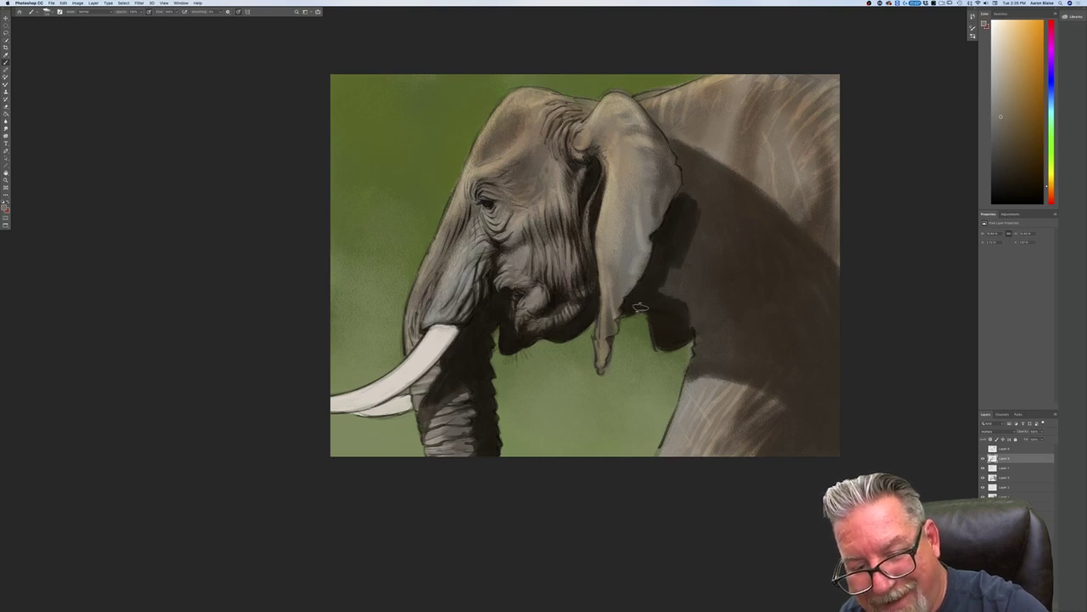
mouse_move(661, 286)
left_mouse_down()
mouse_move(703, 225)
mouse_move(718, 249)
mouse_move(702, 306)
mouse_move(671, 283)
left_mouse_up()
mouse_move(699, 190)
left_mouse_down()
mouse_move(683, 158)
mouse_move(688, 183)
mouse_move(683, 149)
mouse_move(683, 166)
mouse_move(664, 134)
mouse_move(732, 183)
mouse_move(697, 158)
mouse_move(695, 181)
mouse_move(688, 158)
mouse_move(706, 185)
mouse_move(724, 183)
mouse_move(720, 173)
mouse_move(724, 252)
mouse_move(720, 230)
mouse_move(735, 208)
mouse_move(785, 284)
mouse_move(757, 229)
mouse_move(756, 272)
mouse_move(731, 264)
mouse_move(729, 364)
left_mouse_up()
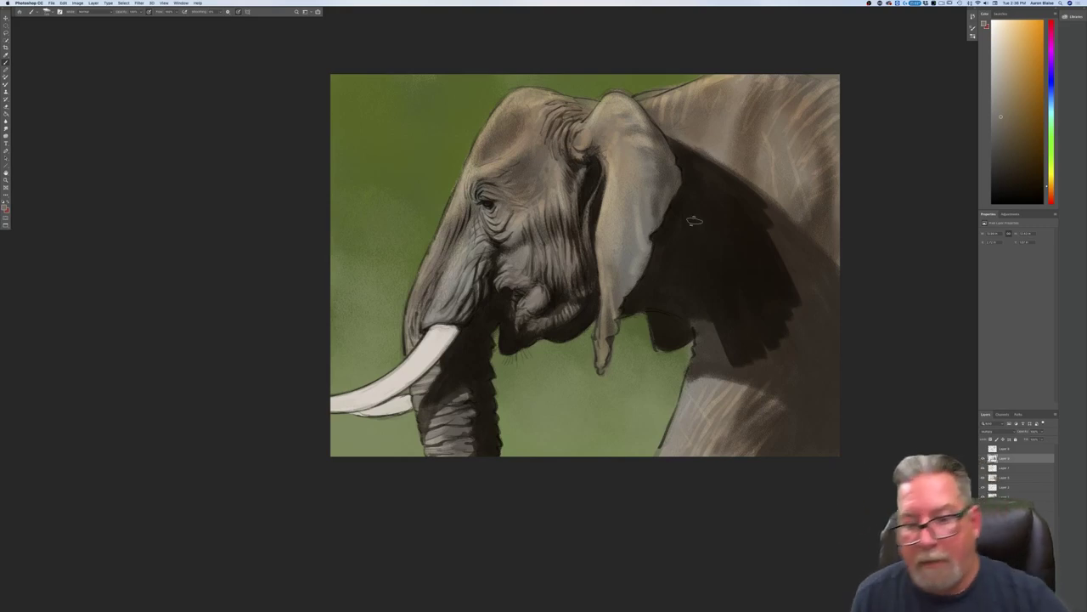
mouse_move(702, 306)
left_mouse_down()
mouse_move(712, 361)
mouse_move(702, 332)
mouse_move(702, 361)
left_mouse_up()
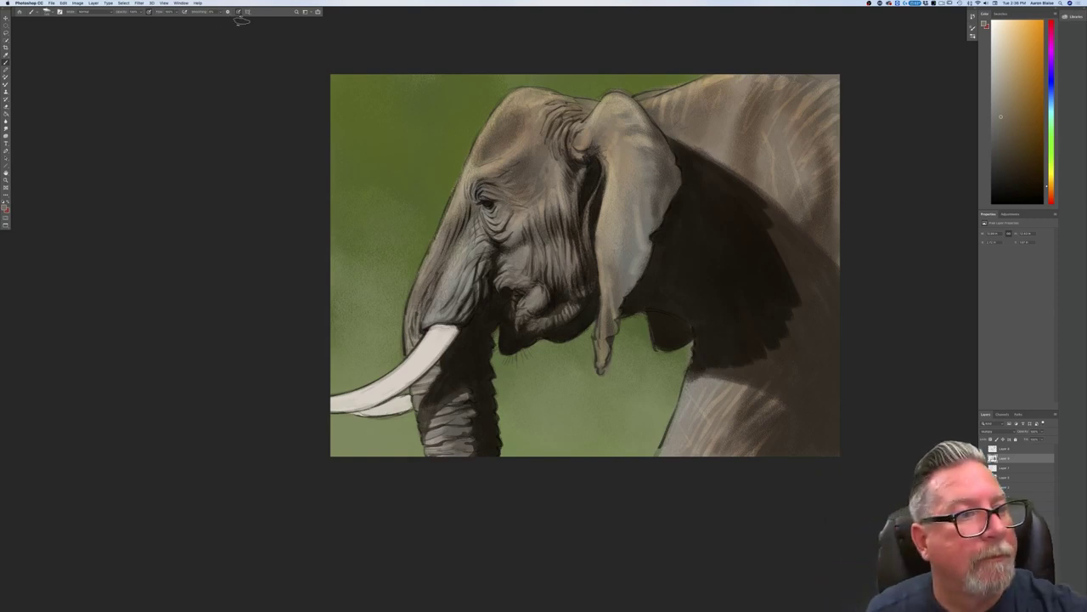
Step: Extend the dark body shadow up to the shoulder's shadow line, out to the canvas edge and down behind the foreleg
mouse_move(804, 350)
left_mouse_down()
mouse_move(759, 212)
mouse_move(820, 248)
left_mouse_up()
left_click_drag(744, 177, 821, 252)
mouse_move(711, 155)
left_mouse_down()
mouse_move(768, 204)
mouse_move(698, 159)
left_mouse_up()
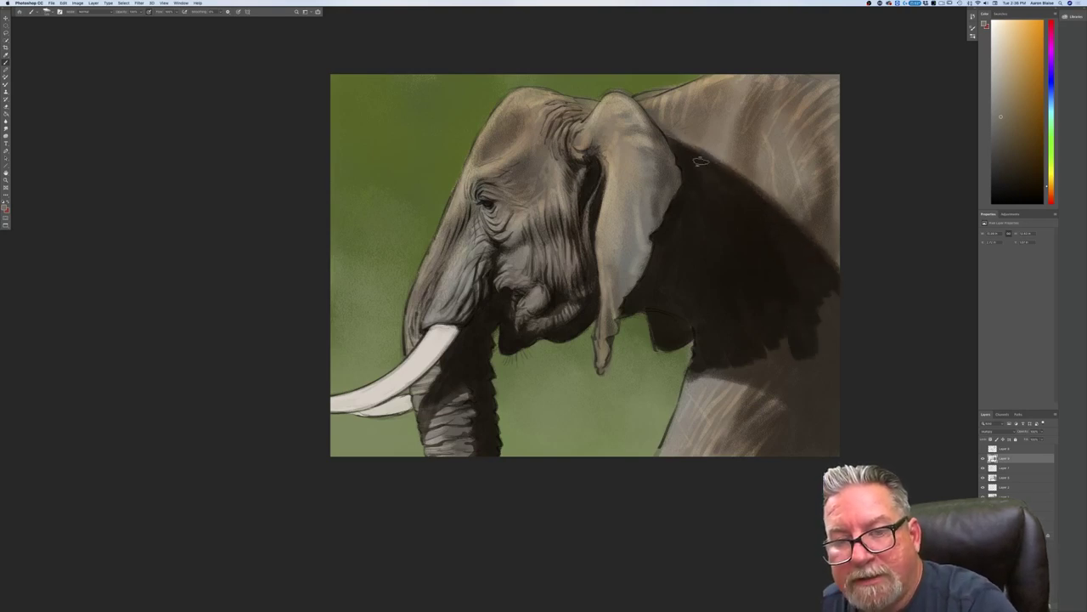
mouse_move(784, 246)
left_mouse_down()
mouse_move(850, 360)
mouse_move(822, 354)
mouse_move(794, 390)
left_mouse_up()
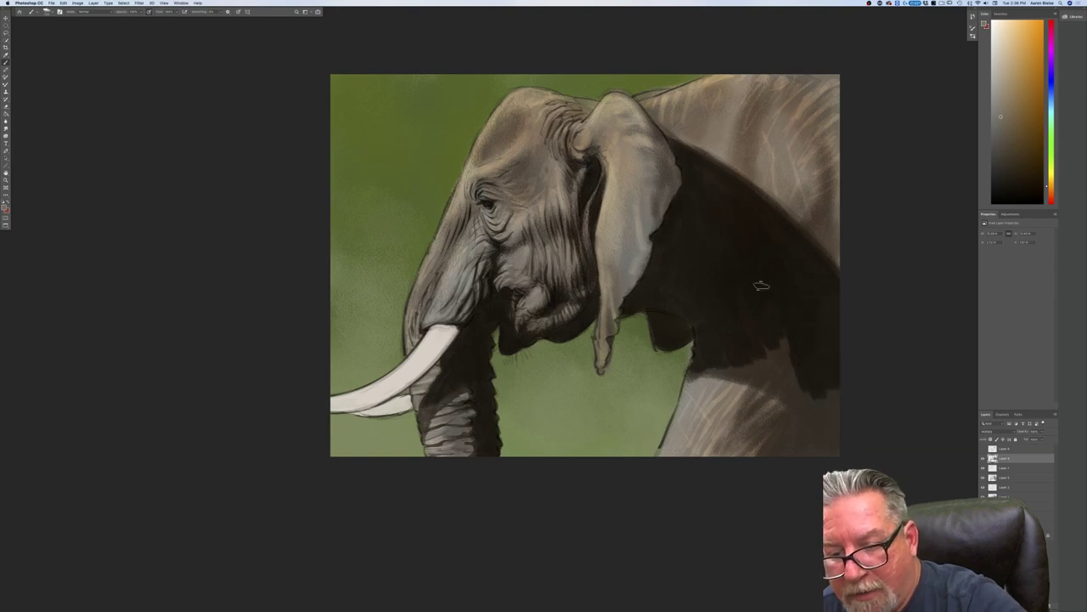
left_click_drag(798, 338, 774, 393)
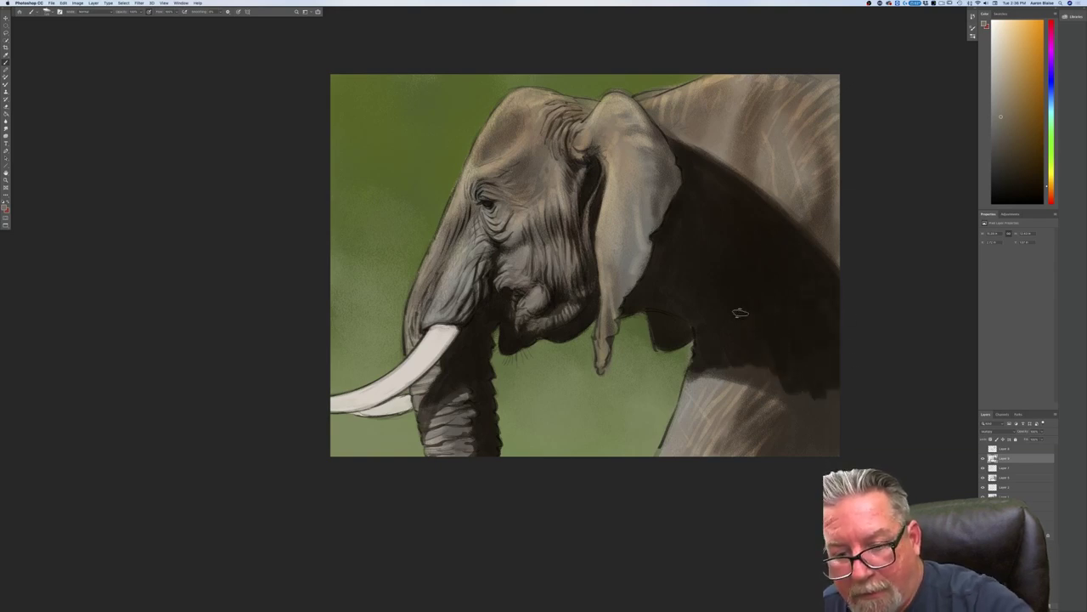
mouse_move(784, 382)
left_mouse_down()
mouse_move(832, 433)
mouse_move(789, 429)
mouse_move(773, 450)
left_mouse_up()
Step: Switch back to the previous brush preset and refine the dark shadow's edges around the top and back of the foreleg
left_click(48, 12)
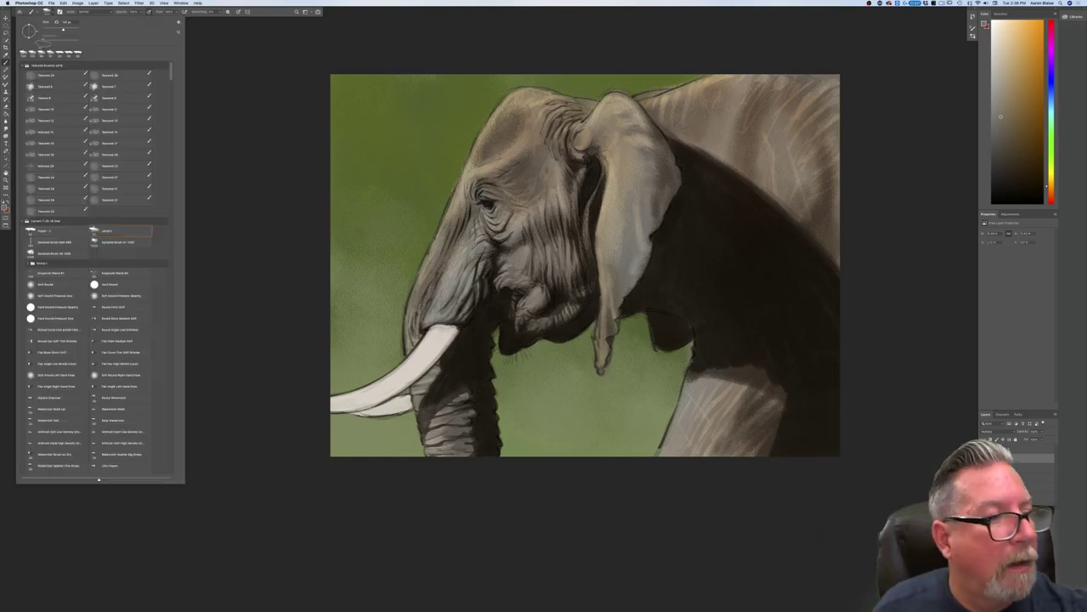
left_click(53, 231)
mouse_move(782, 433)
left_mouse_down()
mouse_move(764, 451)
mouse_move(773, 453)
left_mouse_up()
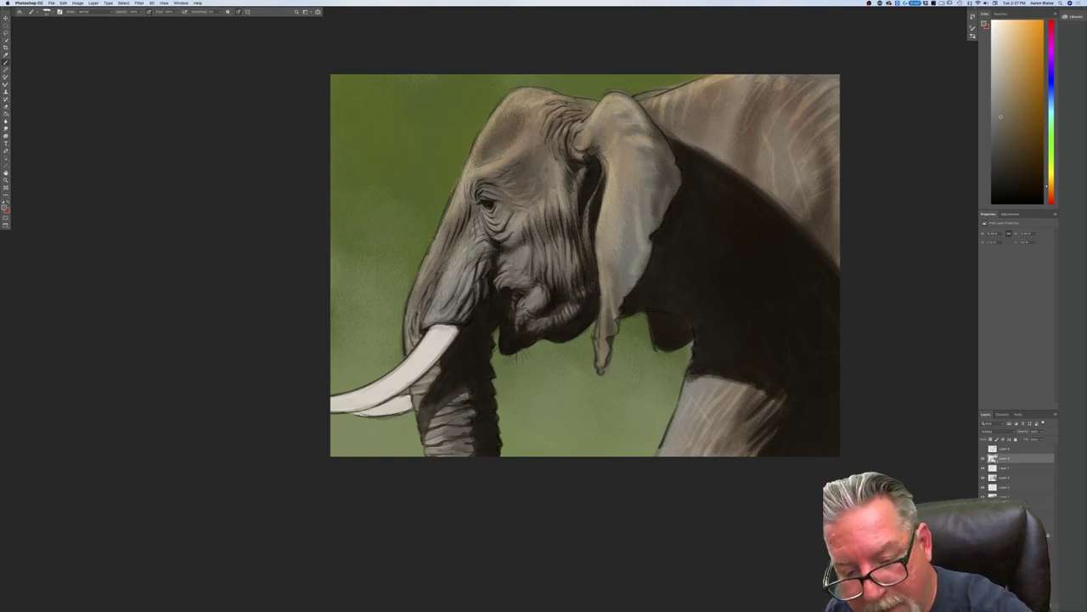
left_click_drag(701, 377, 687, 380)
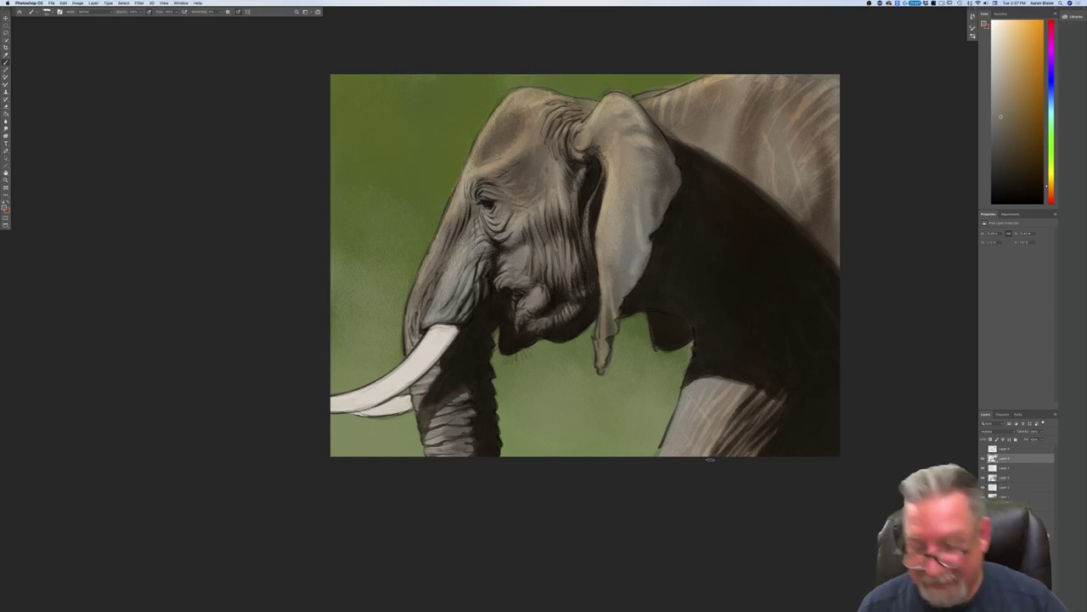
Step: Paint dark diagonal wrinkles down the lit part of the foreleg from the shadow's edge
left_click_drag(751, 388, 717, 431)
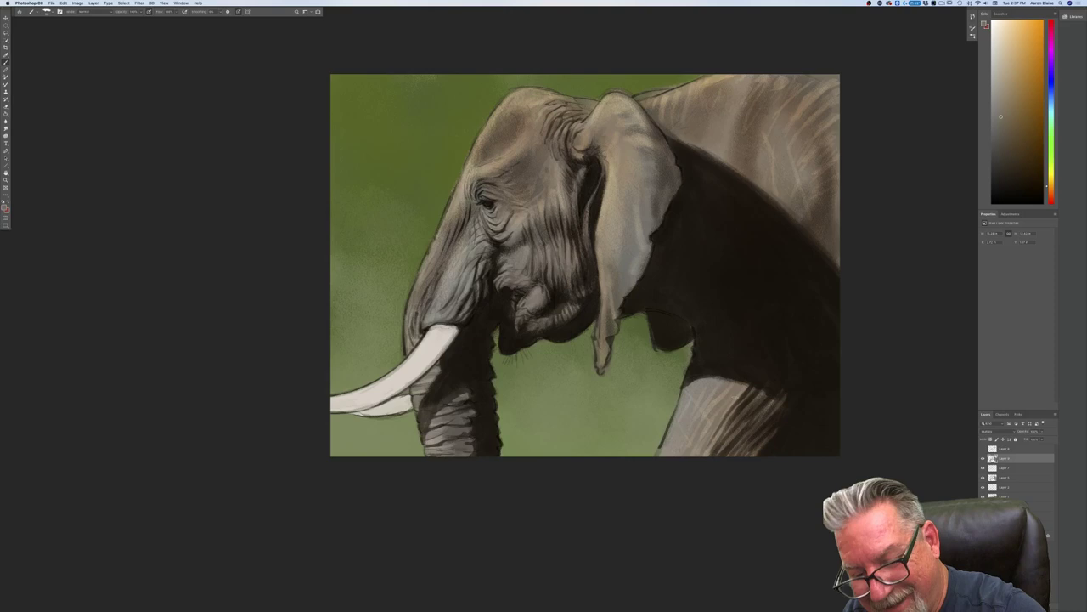
left_click_drag(744, 381, 715, 418)
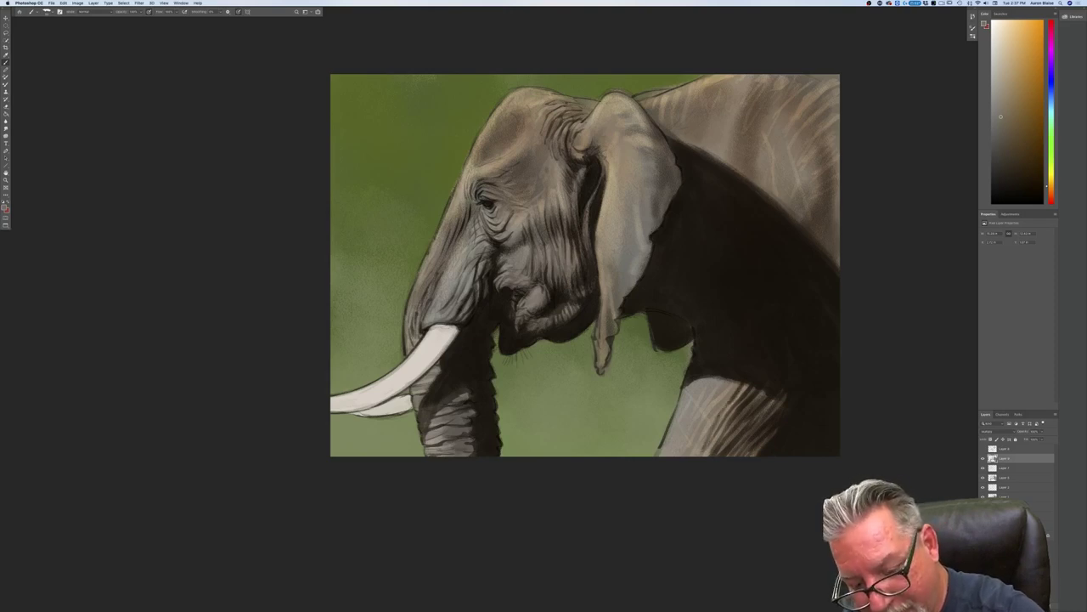
left_click_drag(726, 395, 709, 413)
left_click_drag(724, 400, 689, 450)
left_click_drag(731, 390, 725, 400)
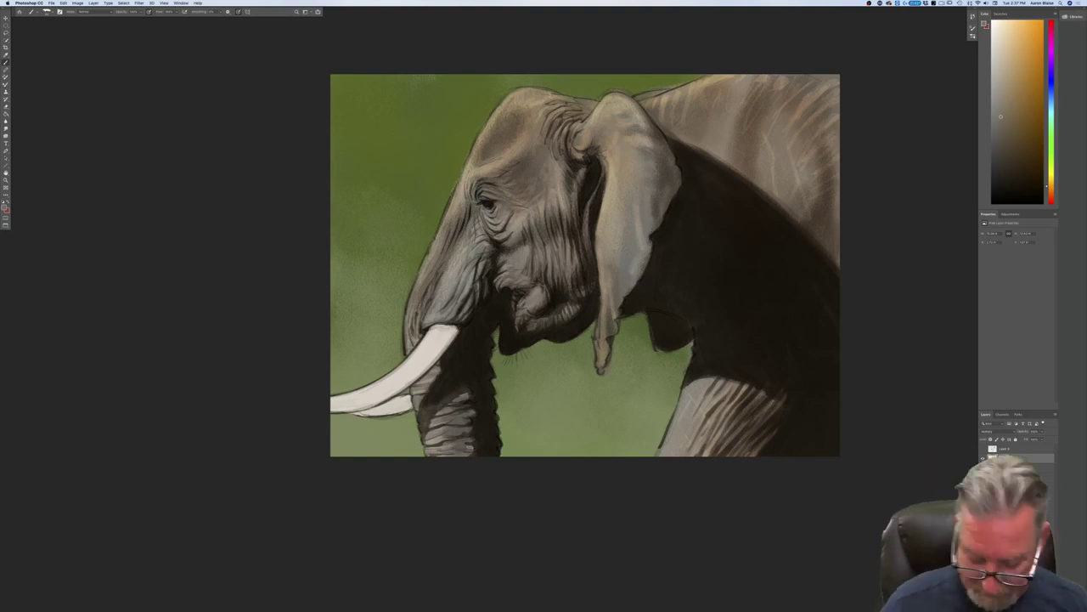
Step: Set the foreground colour to a dark greyish brown
key("super+minus")
key("super+minus")
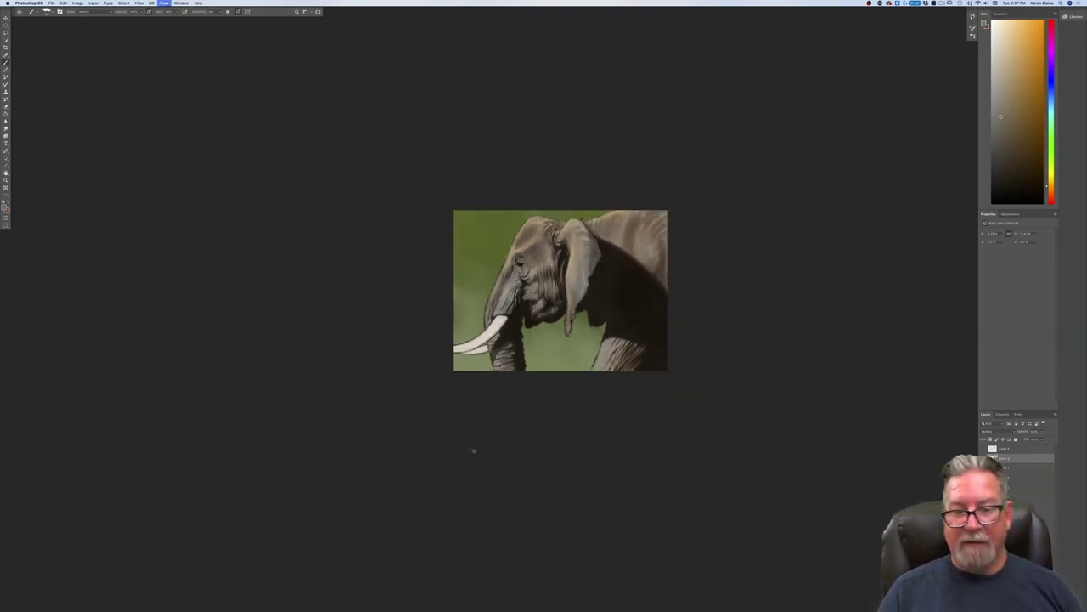
key("super+minus")
key("super+plus")
key("super+plus")
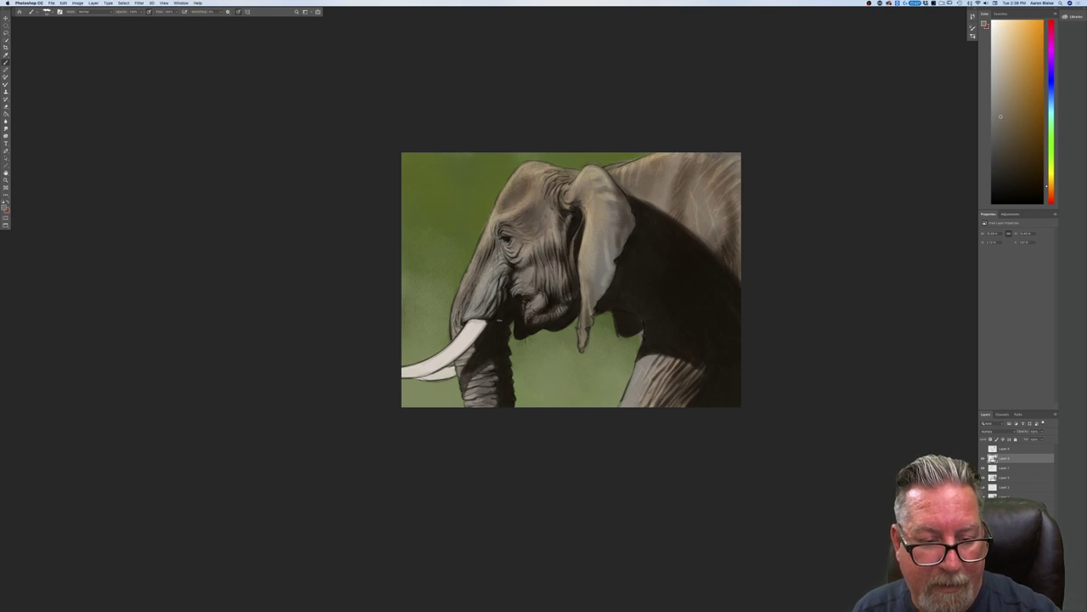
left_click(5, 207)
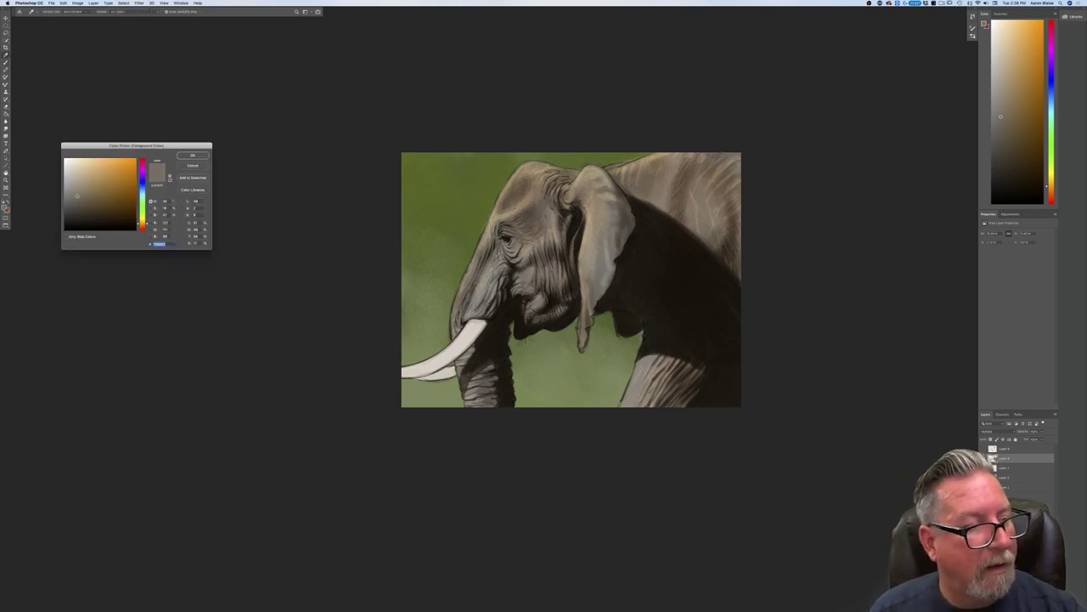
left_click(80, 212)
left_click(193, 155)
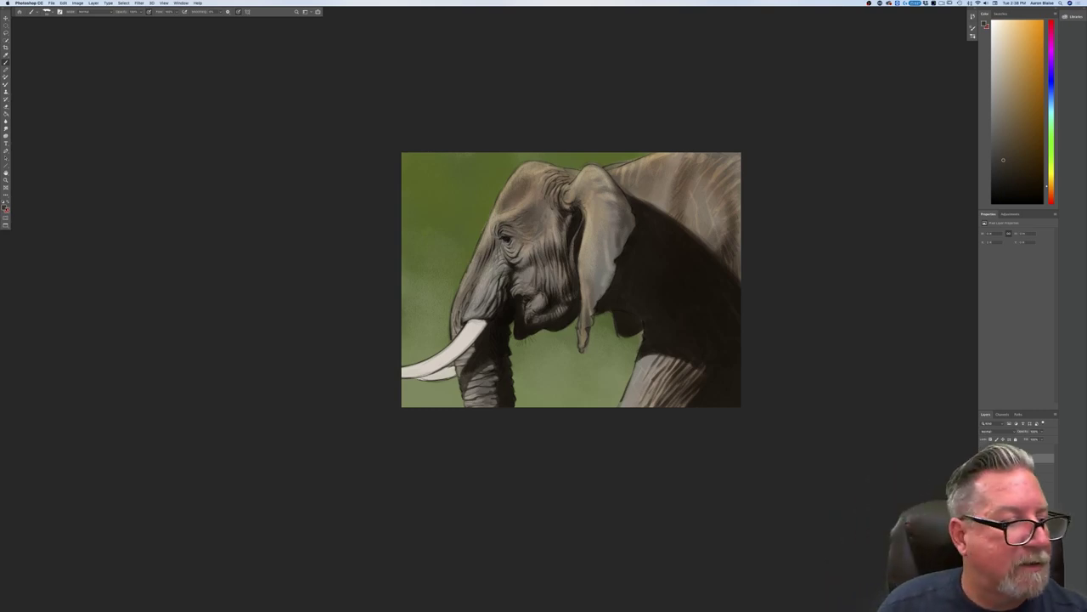
Step: Sample the light skin at the elephant's brow as the foreground colour and adjust it to a lighter, warmer tan
left_click(5, 207)
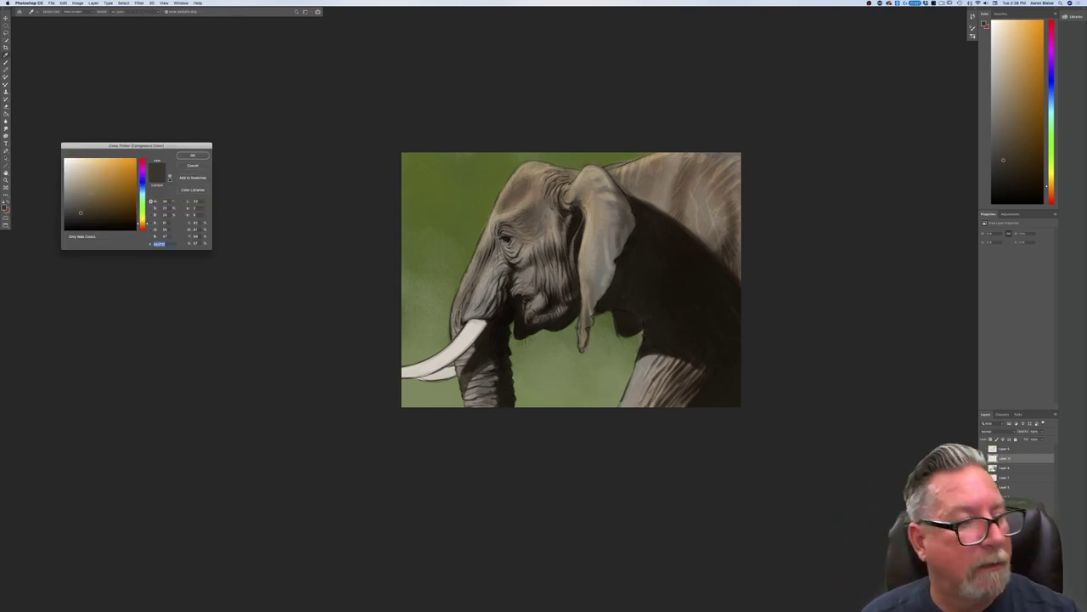
left_click(494, 227)
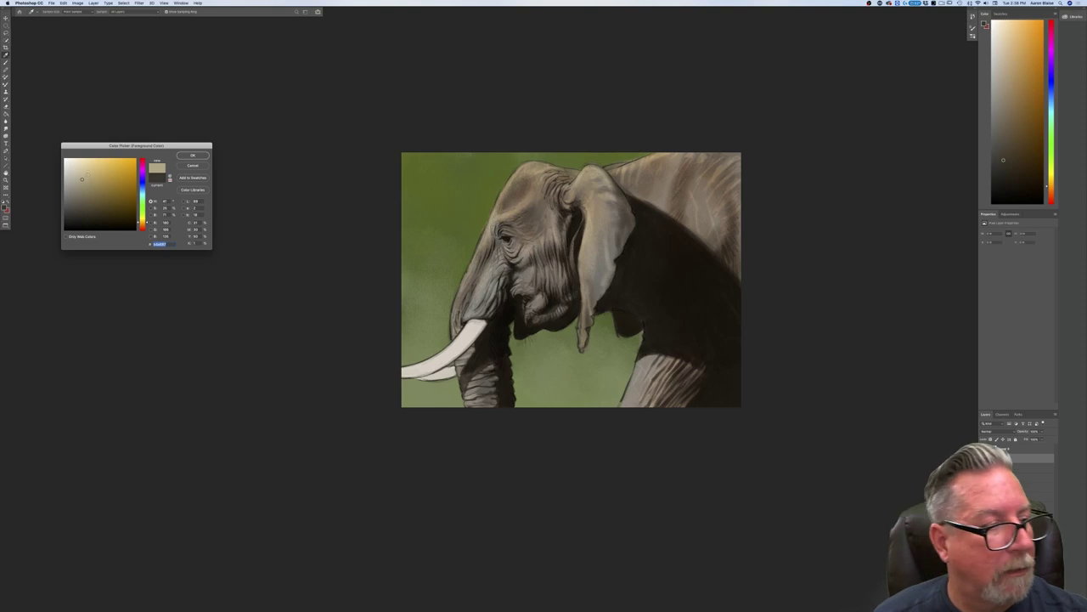
left_click(143, 224)
left_click_drag(81, 178, 86, 170)
left_click(193, 155)
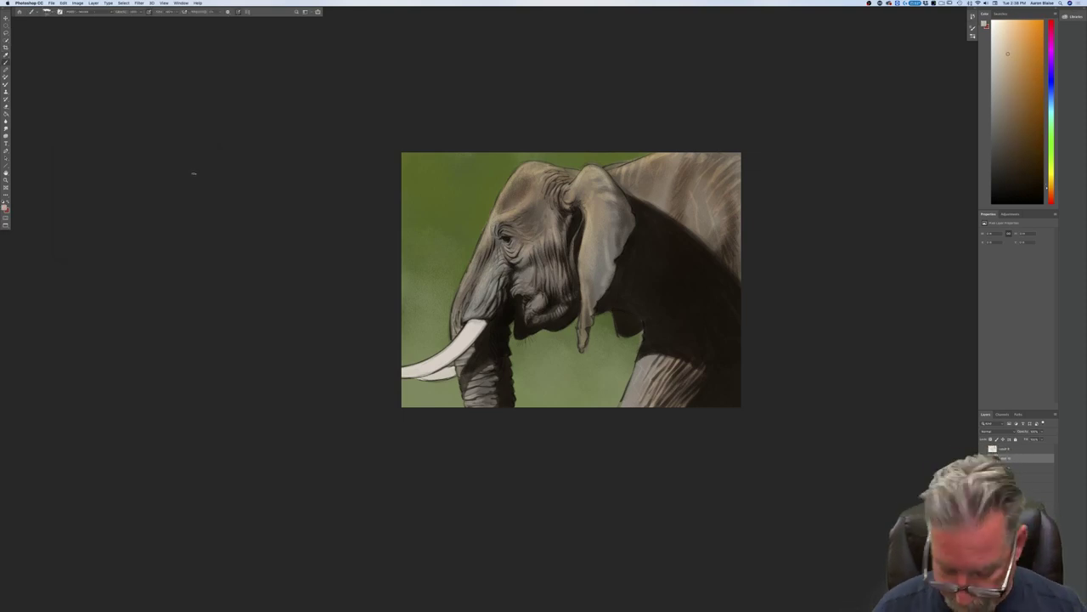
Step: Adjust the foreground colour to a medium warm tan for working on the wrinkles around the elephant's eye
key("super+plus")
left_click_drag(219, 386, 231, 474)
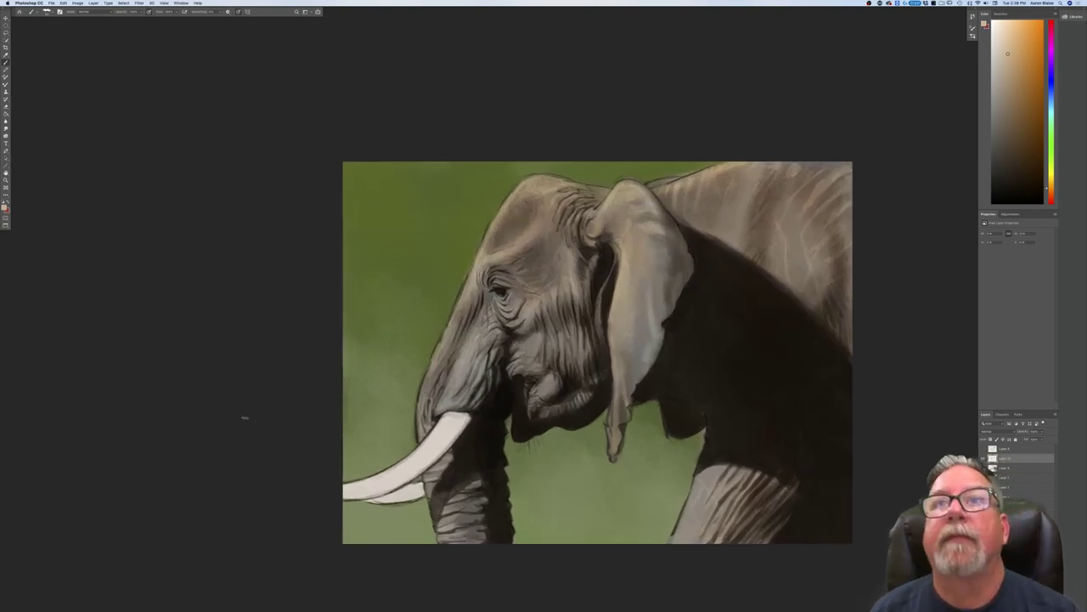
key("super+equal")
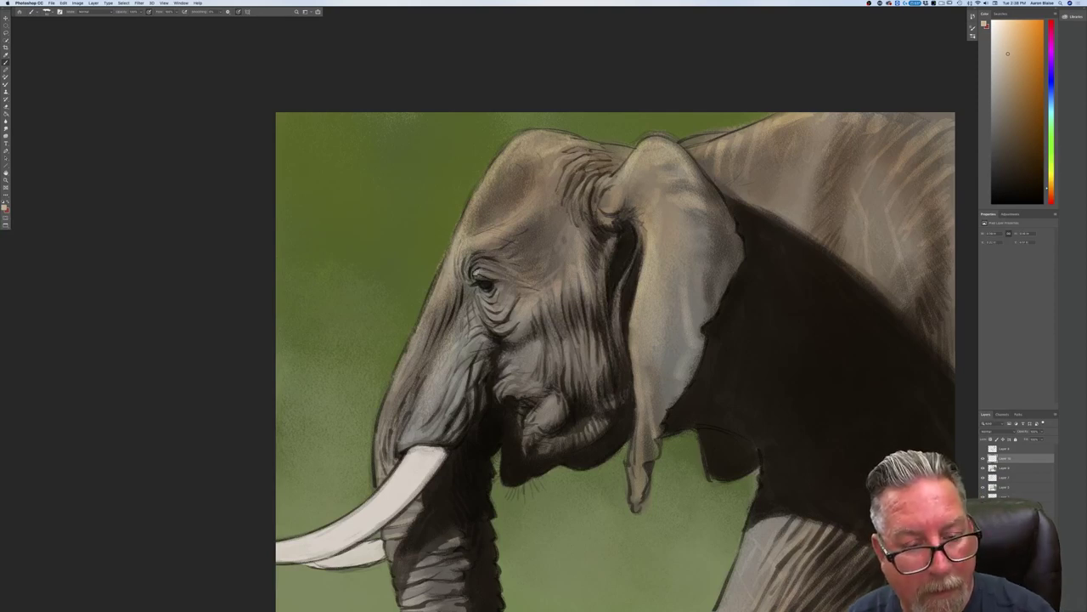
left_click(4, 208)
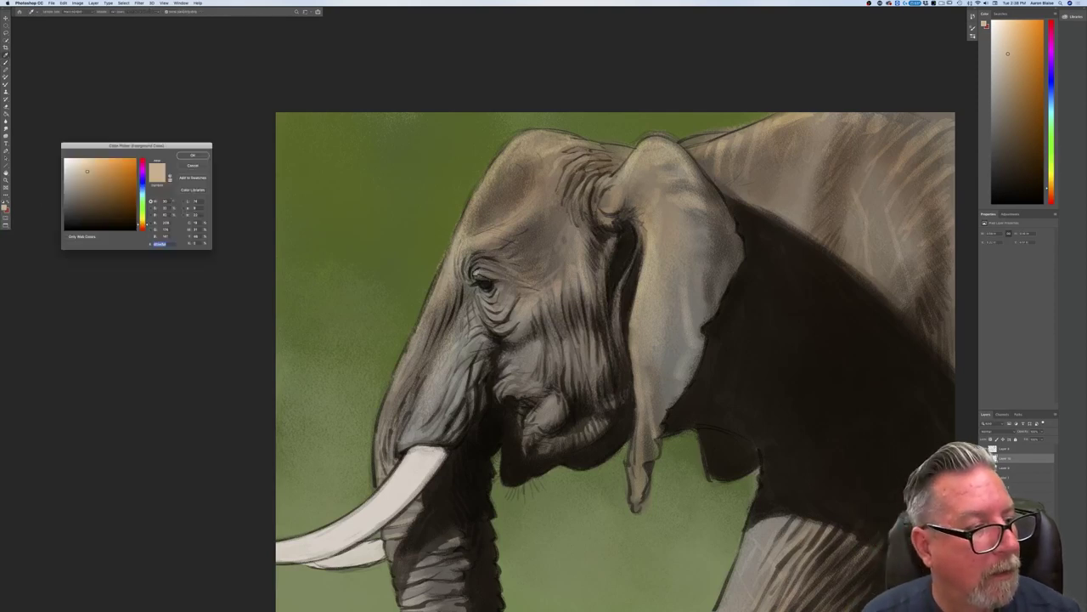
left_click(192, 157)
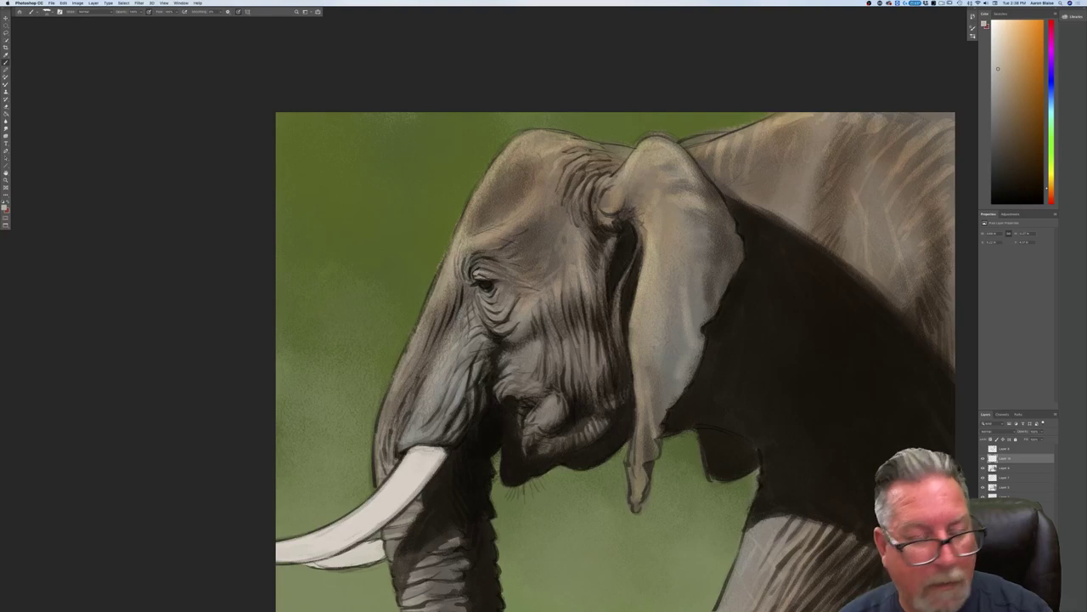
left_click(11, 209)
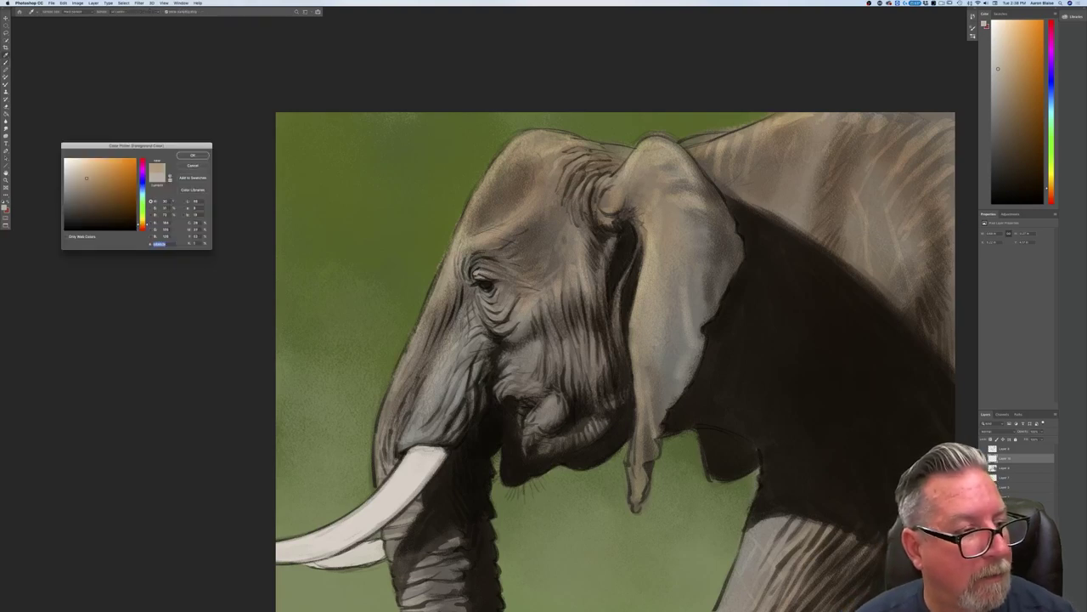
left_click(193, 157)
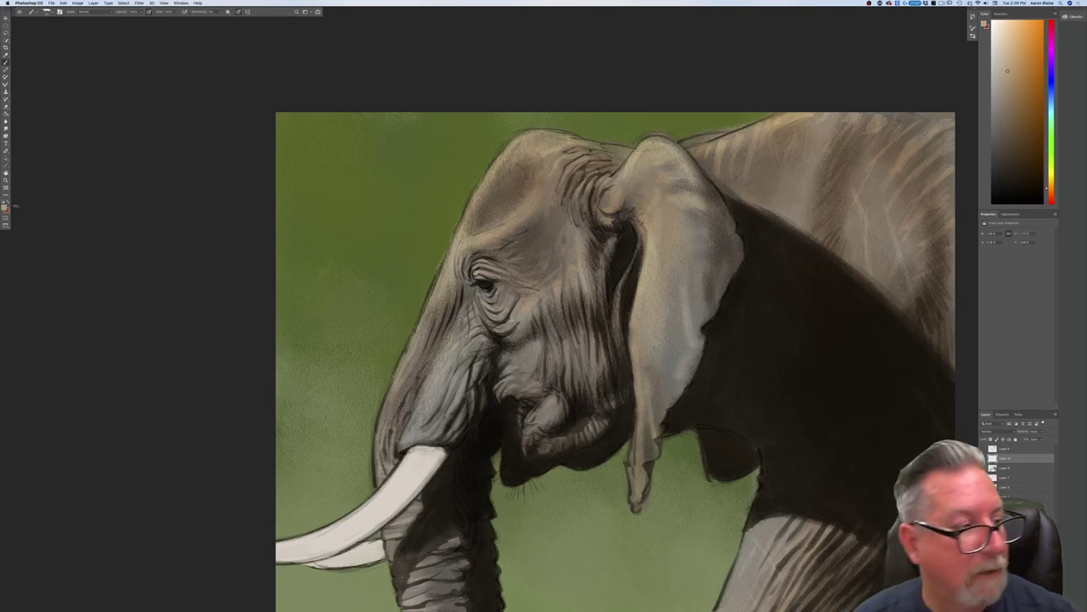
Step: Lighten the foreground colour to a pale, less saturated beige for the brightest highlights around the eye
left_click(4, 208)
left_click(74, 173)
key("Return")
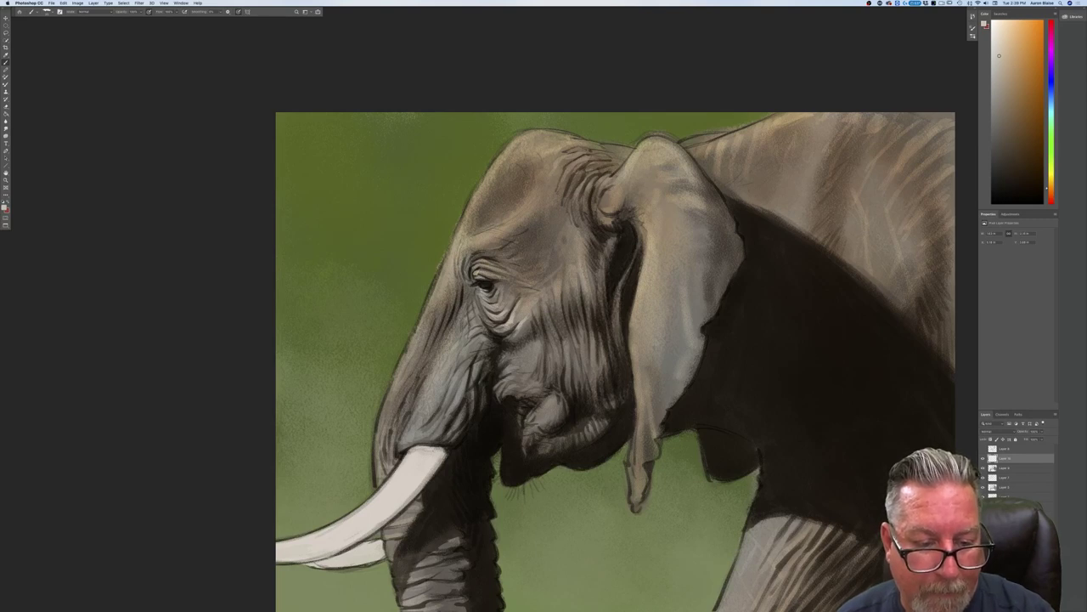
Step: Darken the foreground colour to a medium greyish beige for softer highlights on the elephant's face
key("super+plus")
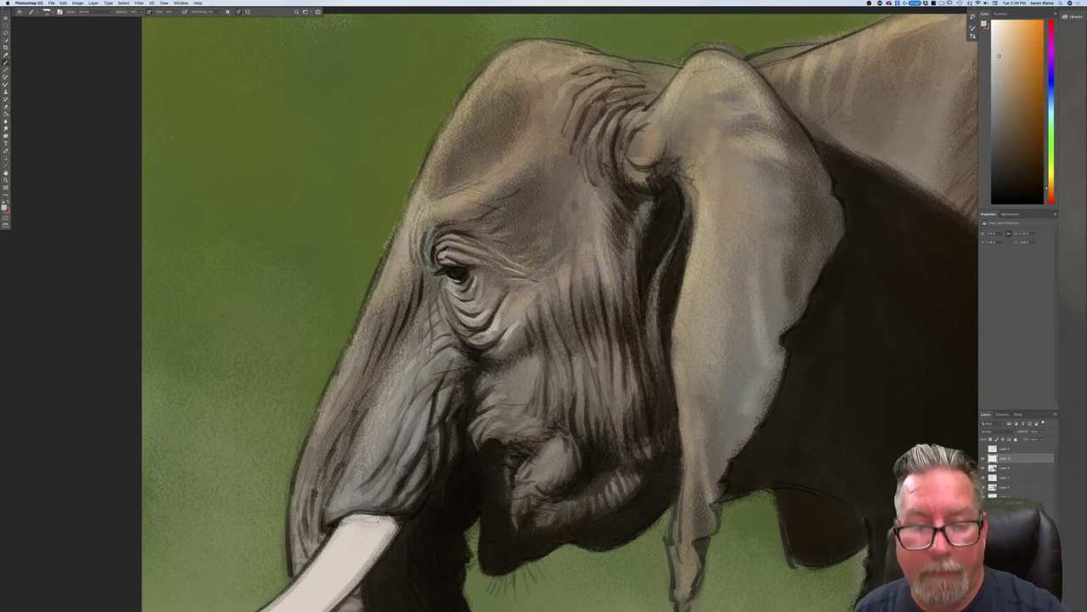
left_click(5, 207)
left_click(76, 182)
left_click(193, 155)
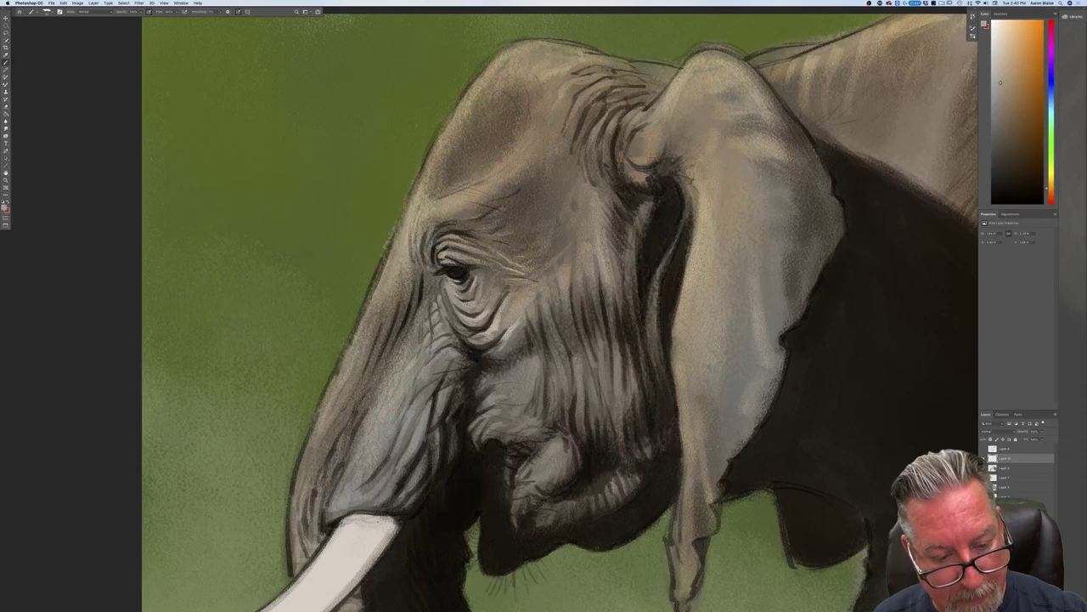
Step: Set the foreground colour back to a light greyish beige for further facial highlights
left_click(5, 206)
left_click(76, 173)
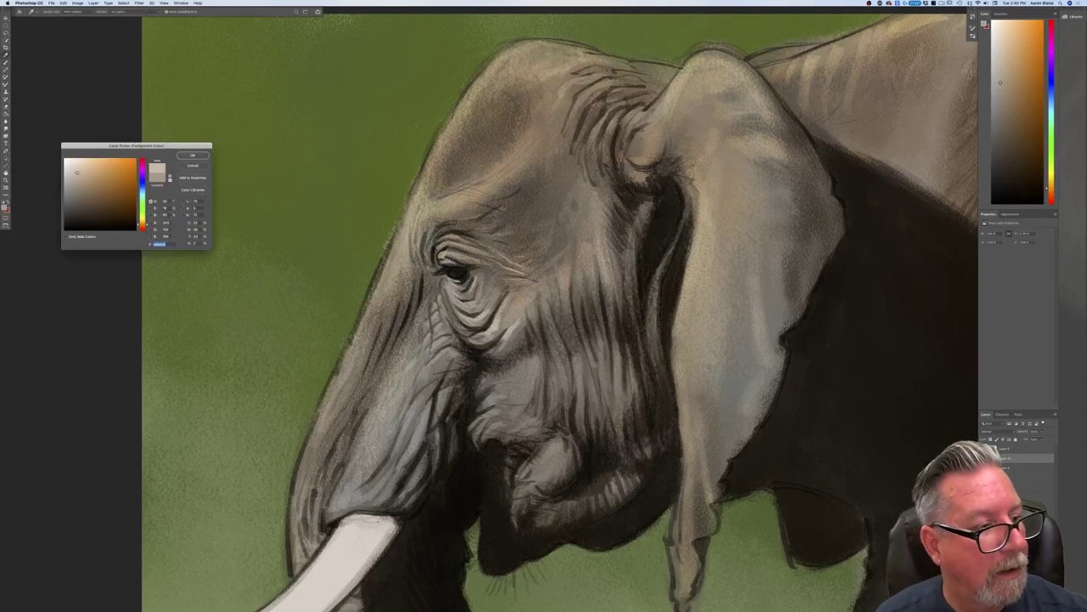
left_click(190, 156)
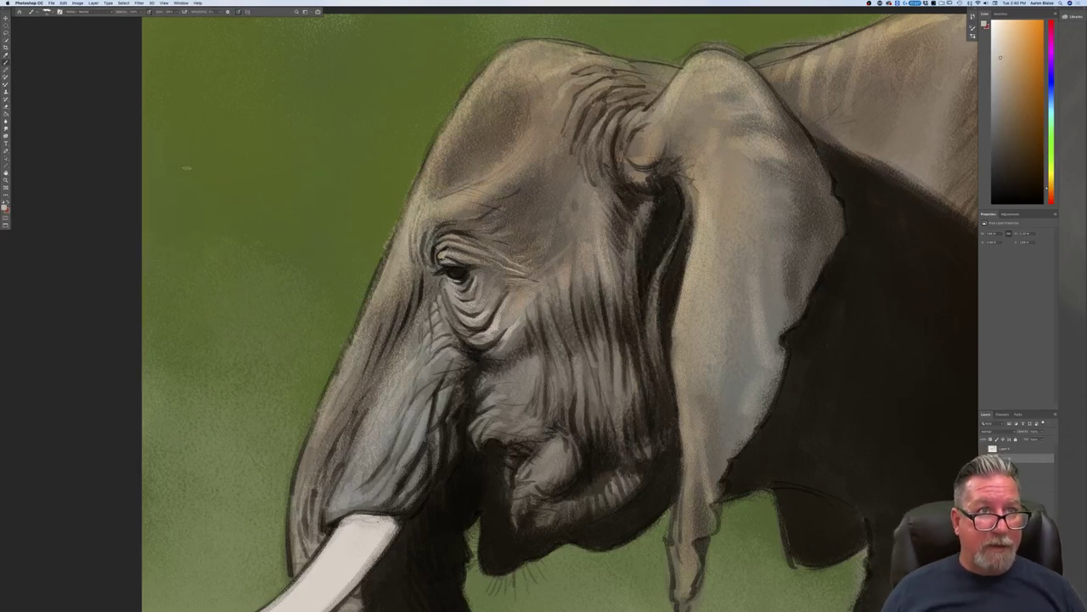
Step: Choose a medium warm grey and paint soft strokes along the upper trunk and its front edge beside the eye
left_click(986, 457)
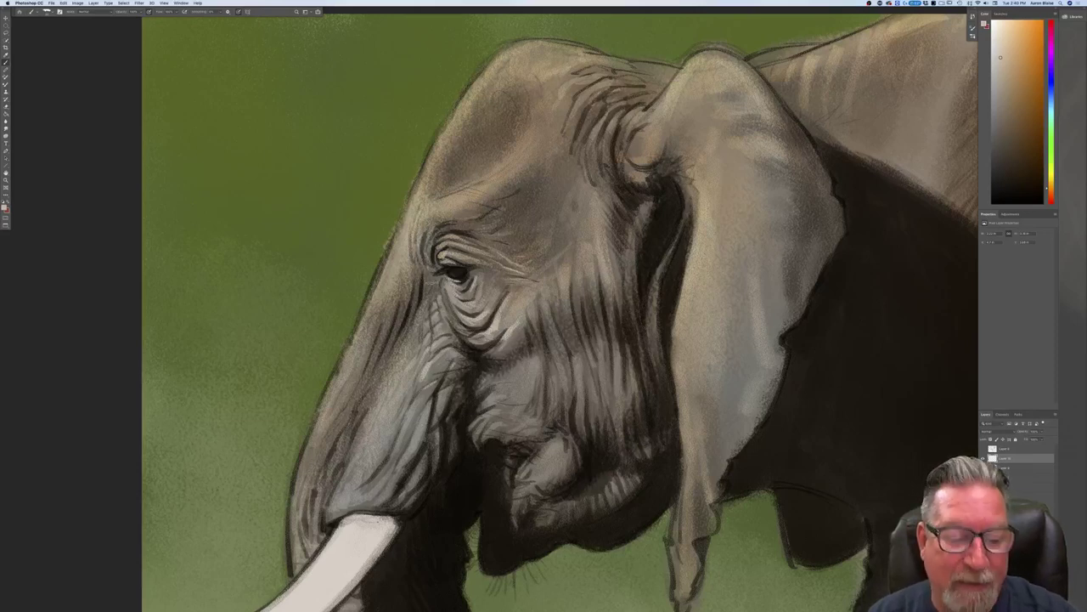
left_click(4, 208)
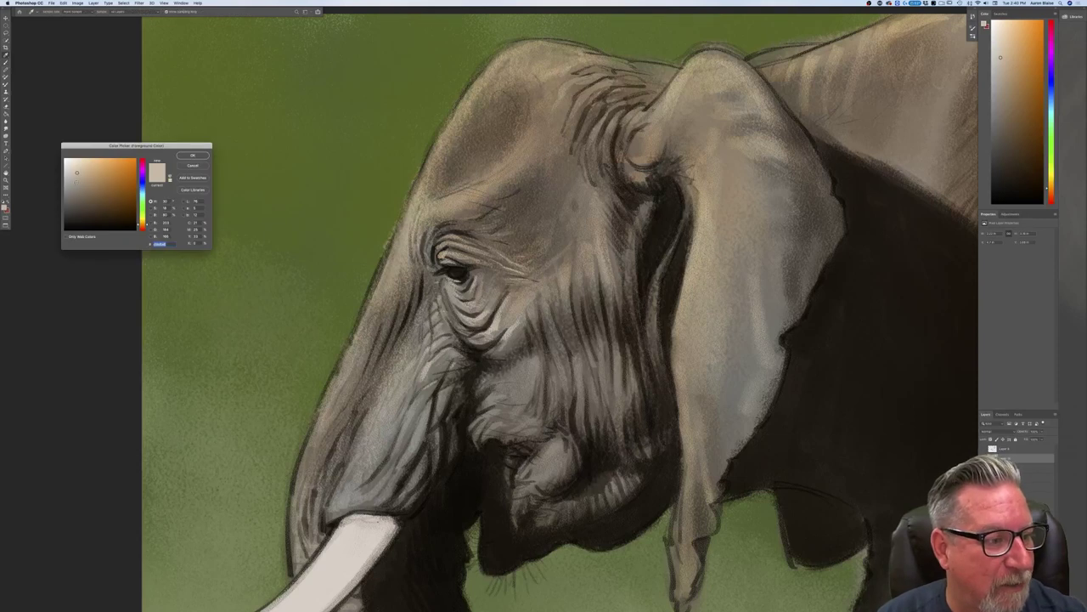
key("Return")
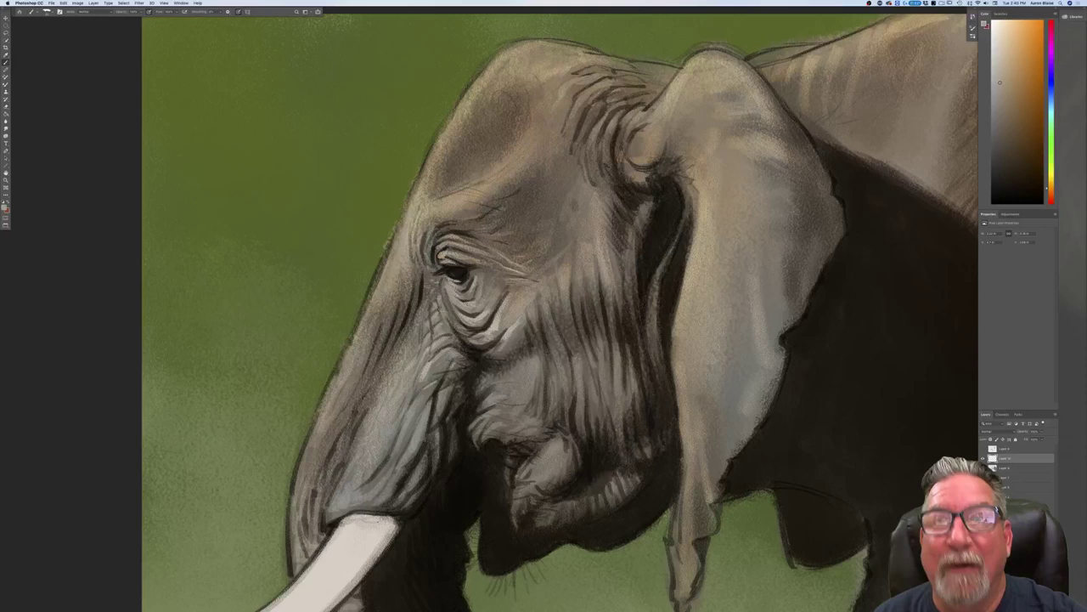
left_click_drag(426, 277, 412, 333)
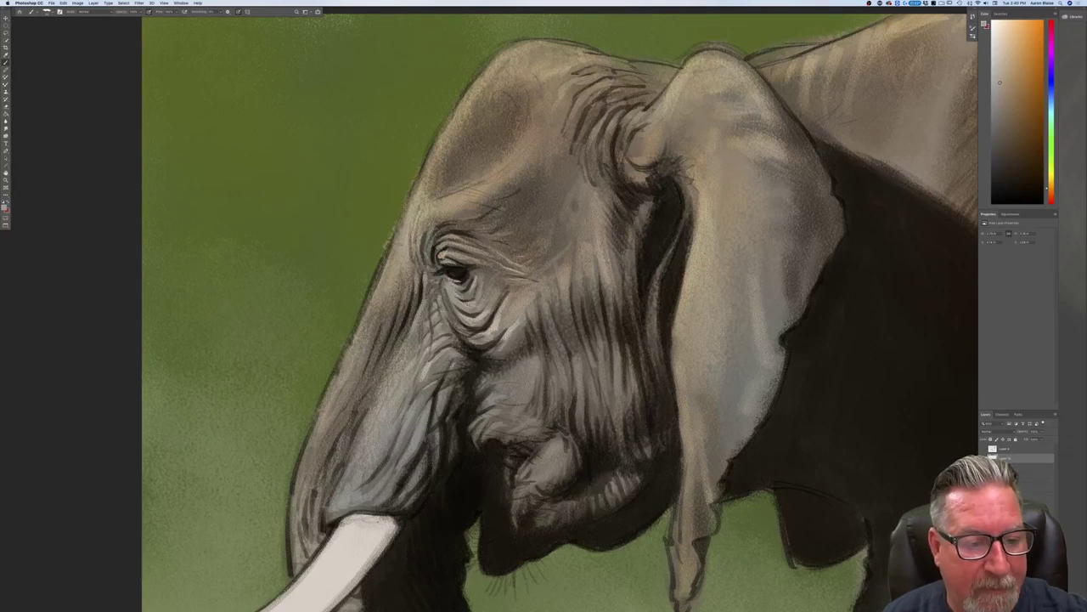
left_click_drag(403, 223, 373, 296)
left_click_drag(390, 248, 361, 316)
mouse_move(383, 259)
left_mouse_down()
mouse_move(363, 324)
mouse_move(384, 319)
mouse_move(374, 351)
left_mouse_up()
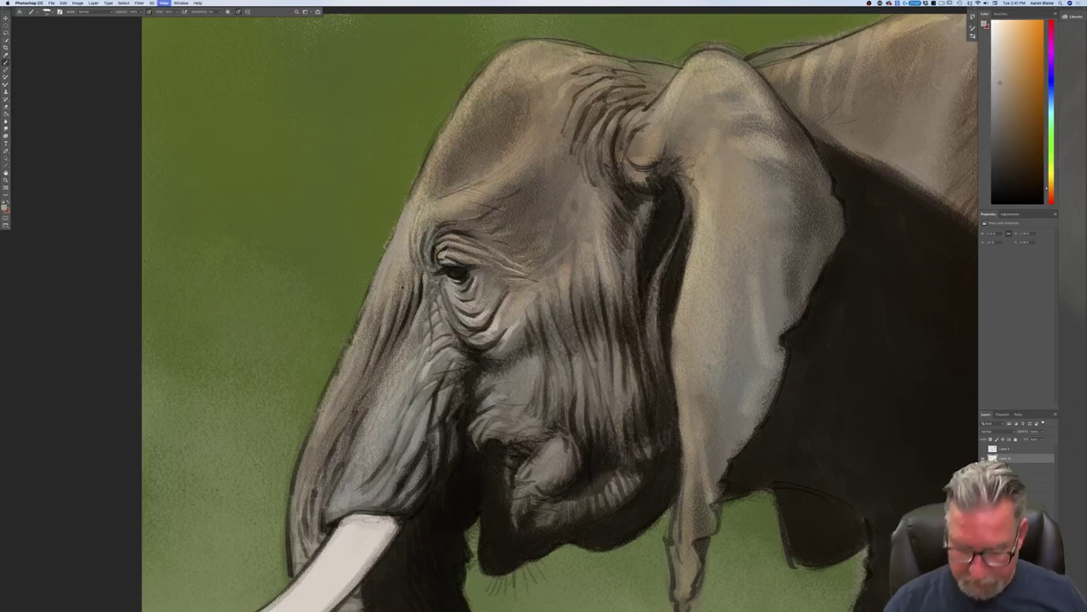
Step: Choose a lighter warm grey and paint highlights along the wrinkles at the middle and front of the trunk
key("super+minus")
key("super+minus")
key("super+minus")
key("super+plus")
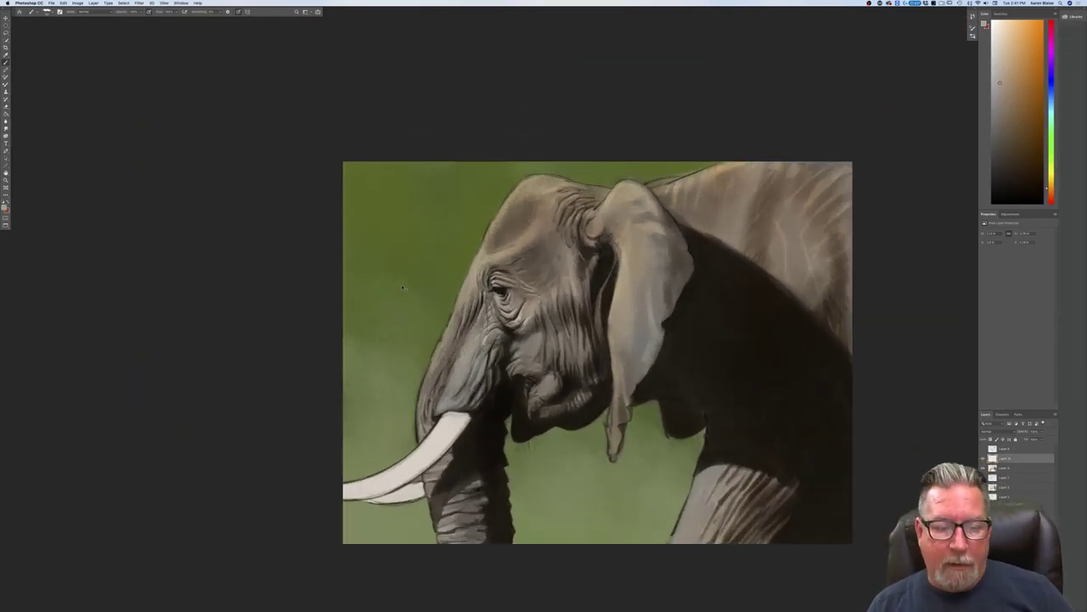
key("super+equal")
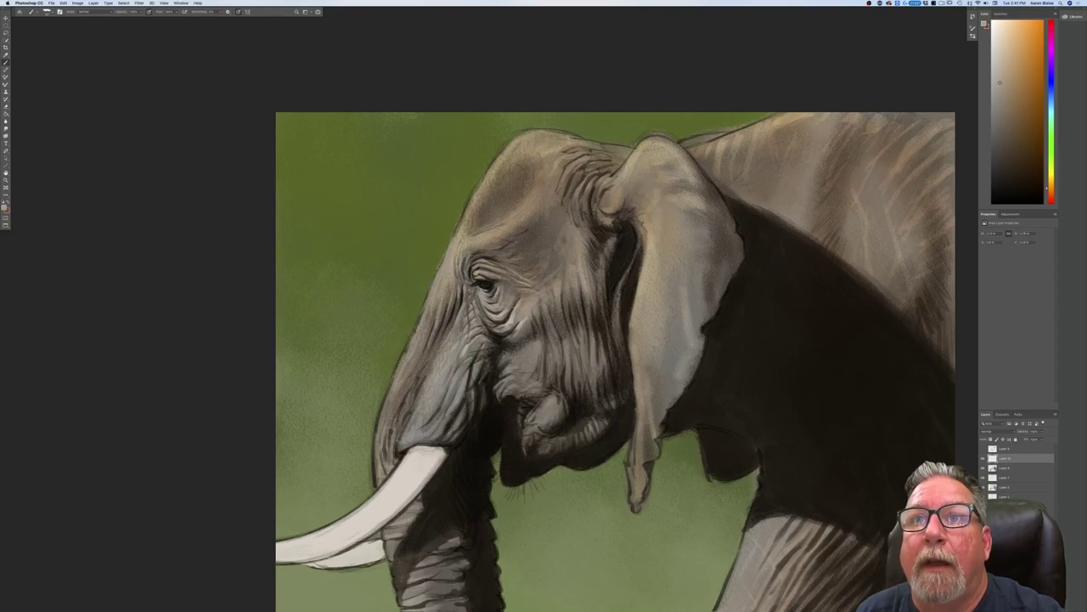
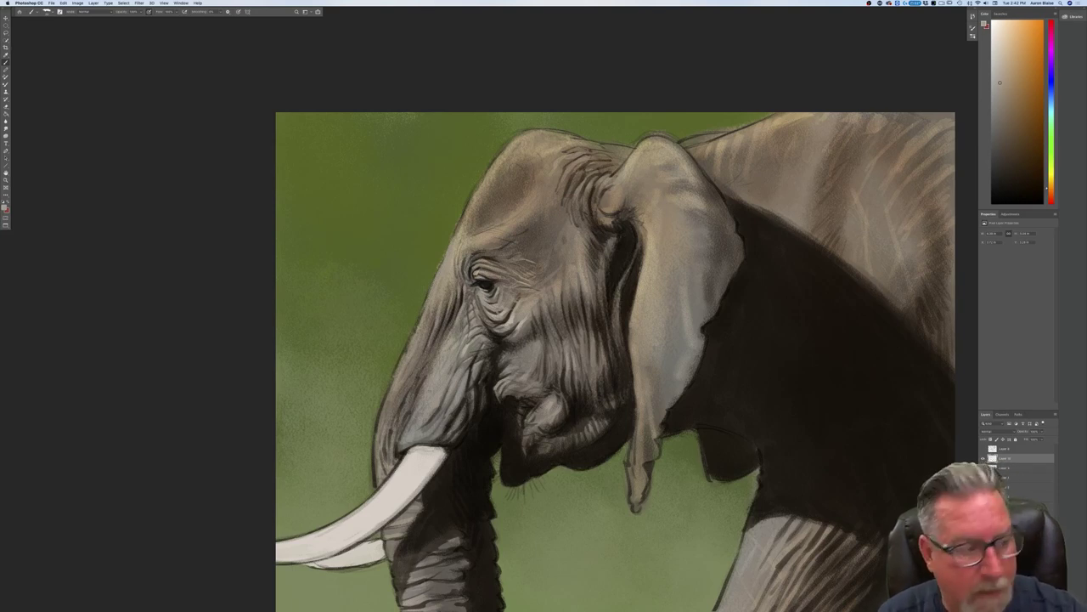
left_click(5, 206)
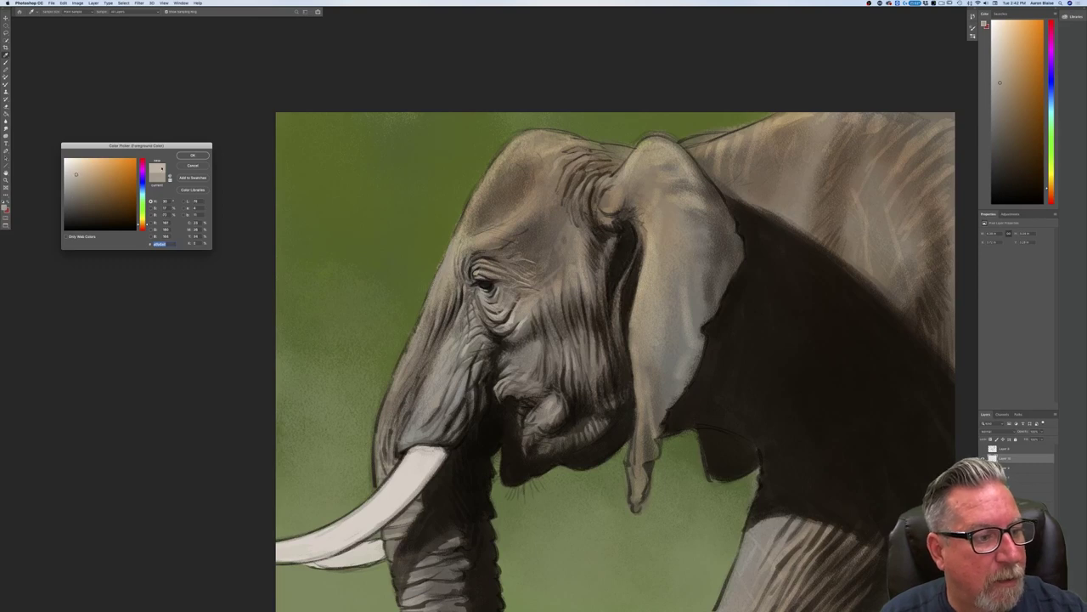
key("Return")
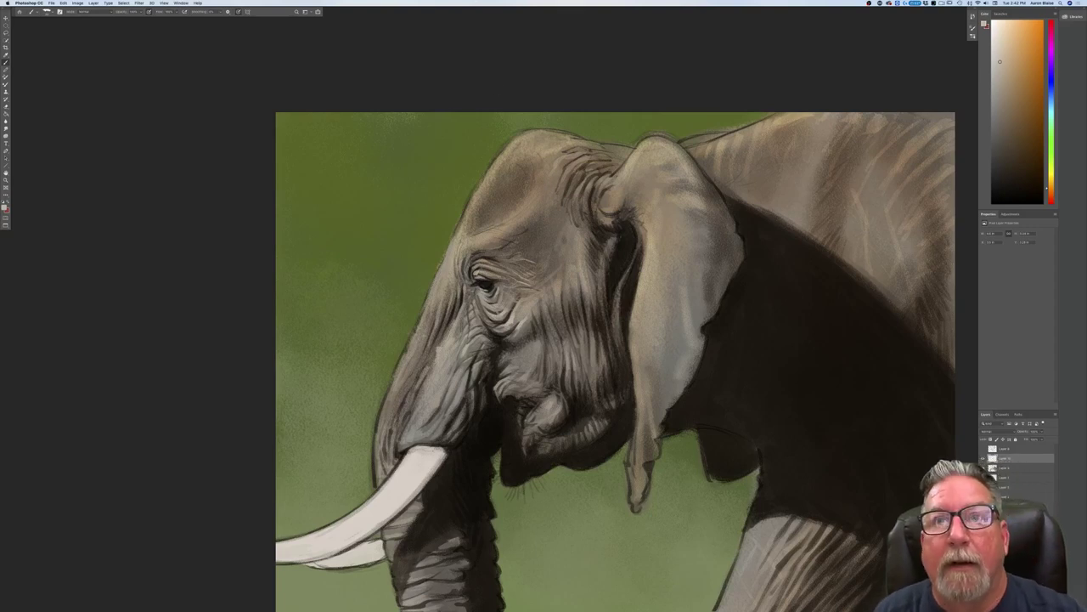
left_click_drag(439, 341, 414, 385)
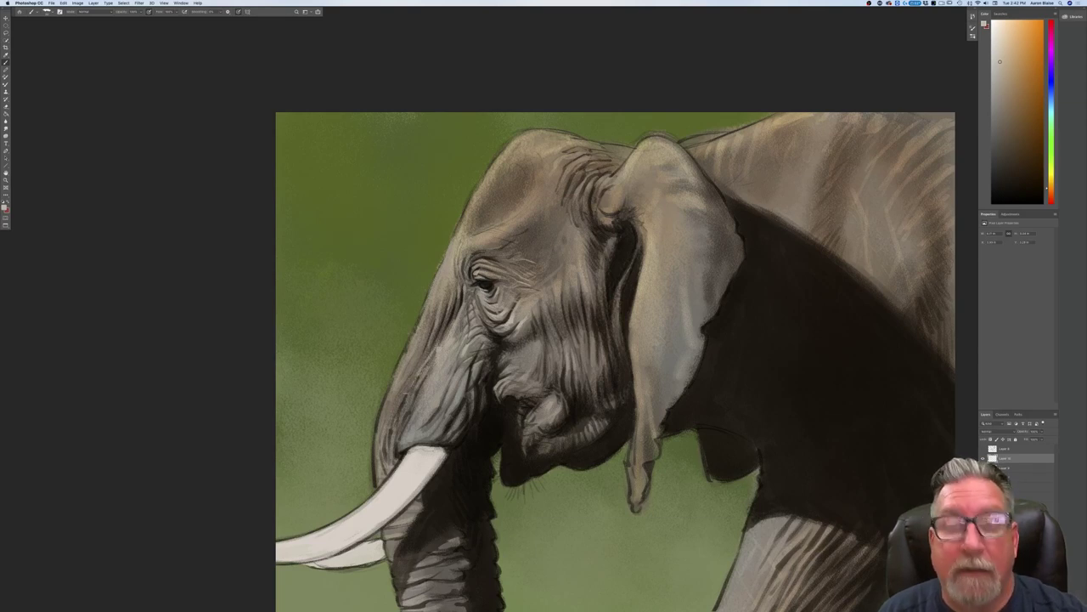
left_click_drag(416, 372, 395, 410)
left_click_drag(422, 352, 400, 389)
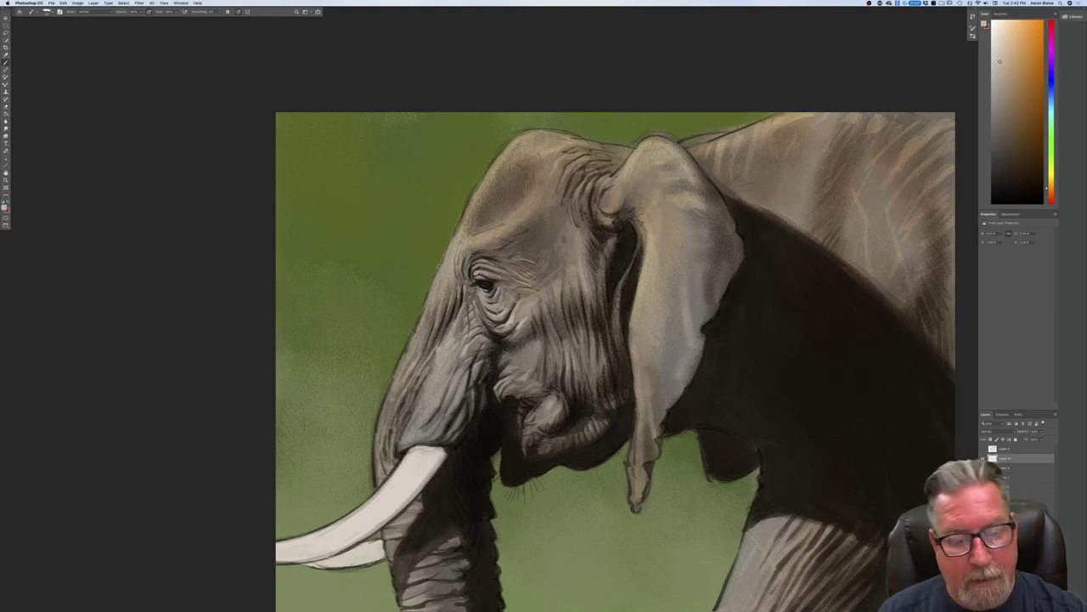
left_click_drag(421, 315, 407, 347)
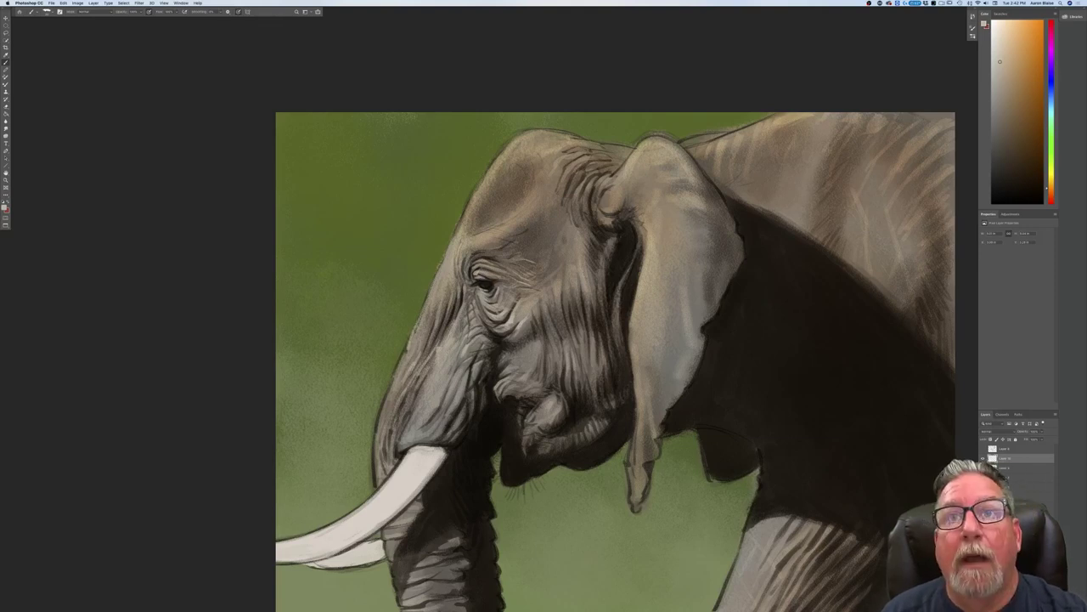
Step: Choose a darker warm grey and stroke it down the front of the trunk towards the tusk base
left_click(4, 205)
left_click(76, 183)
left_click(193, 156)
left_click_drag(406, 350, 376, 428)
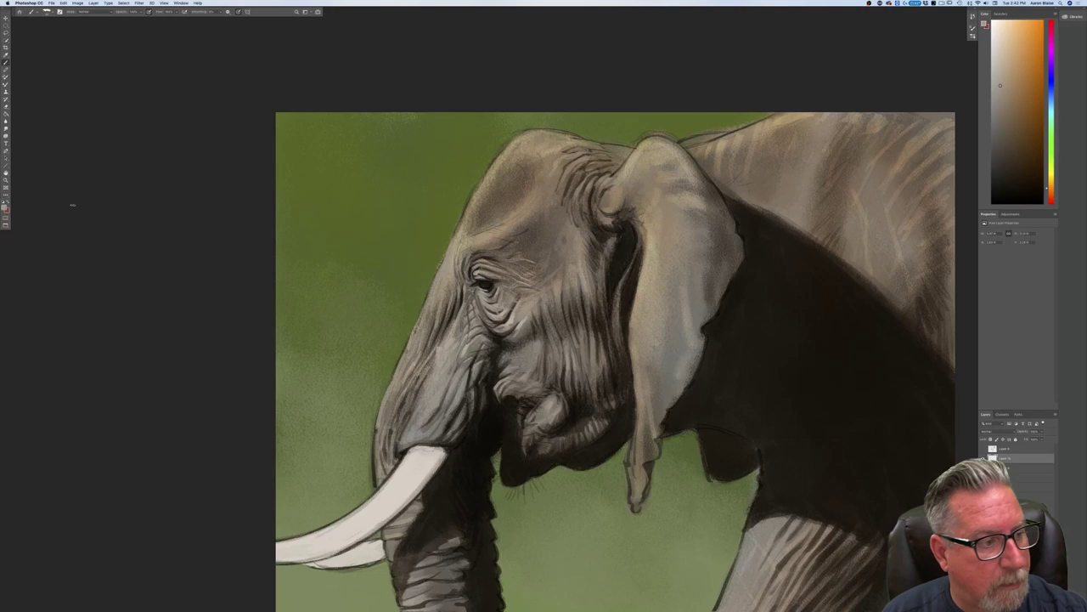
Step: Choose a more saturated tan and paint it along the front edge of the elephant's forehead
left_click(4, 206)
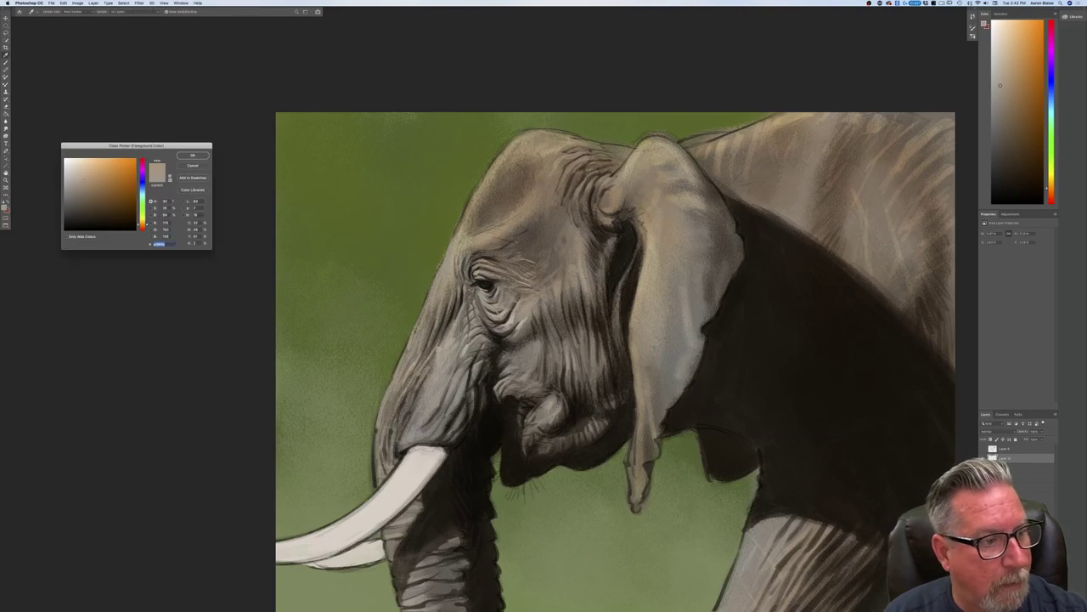
key("Return")
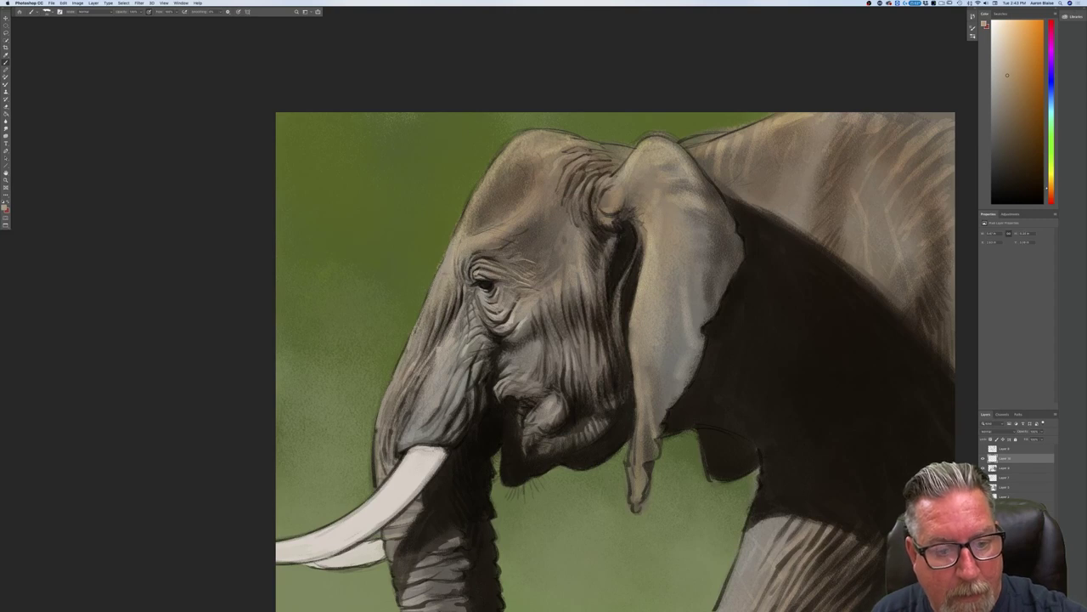
left_click_drag(533, 131, 494, 165)
right_click(497, 141)
key("Escape")
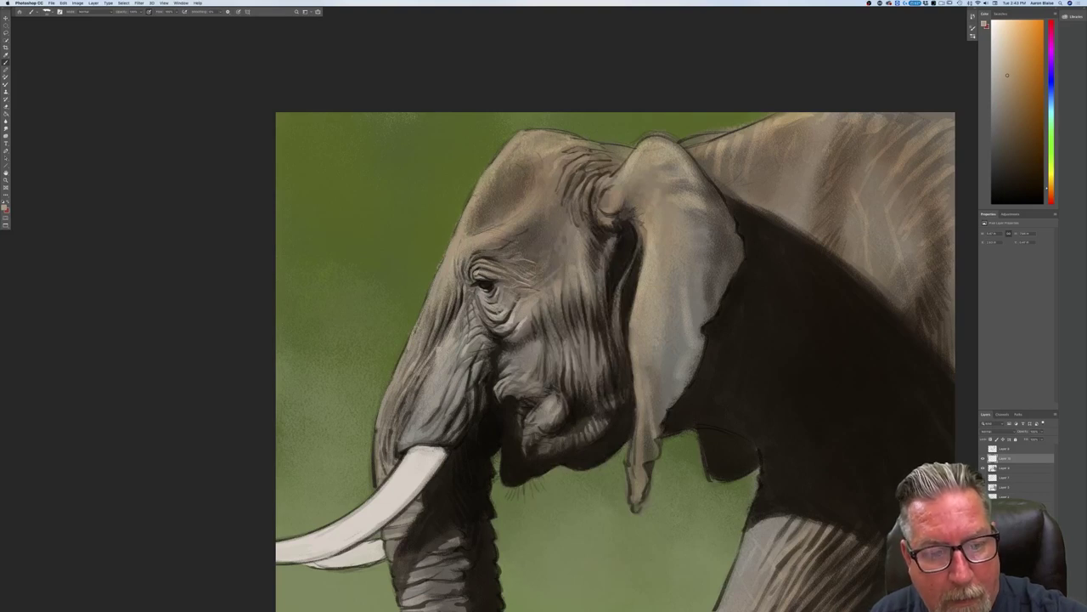
Step: Add tan strokes to the rear cheek folds, the inner edge of the ear and the trunk's front edge beside the tusk
key("super+minus")
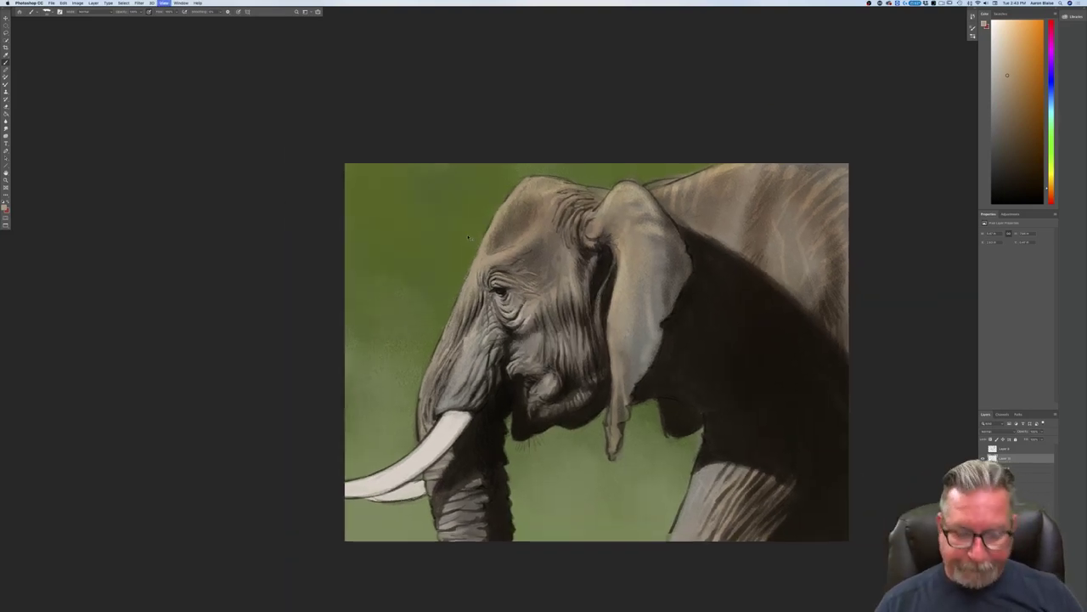
key("super+minus")
key("super+plus")
key("super+plus")
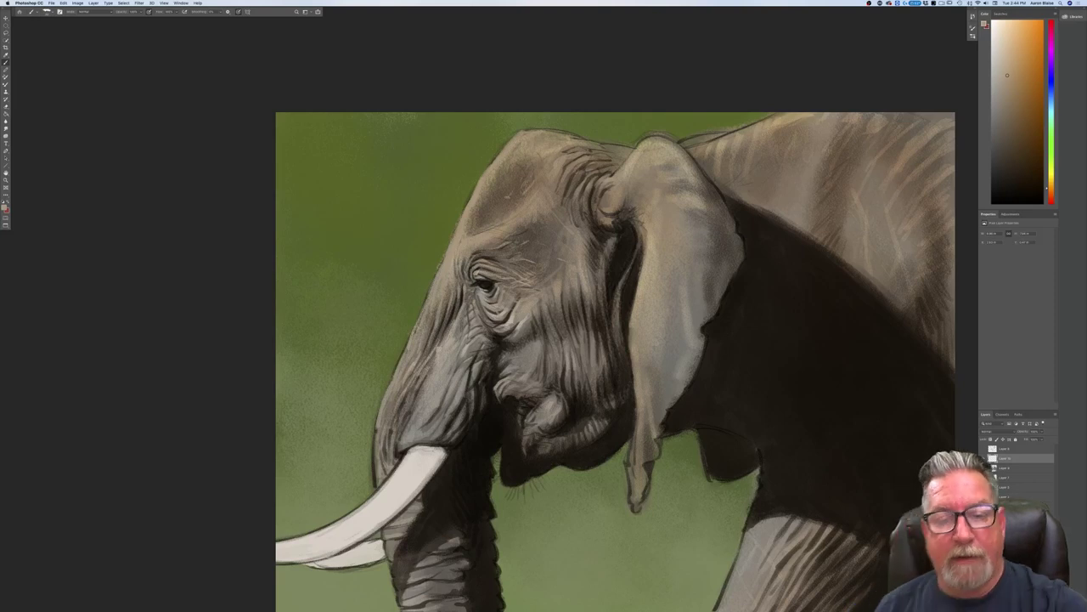
key("super+minus")
key("super+minus")
key("super+minus")
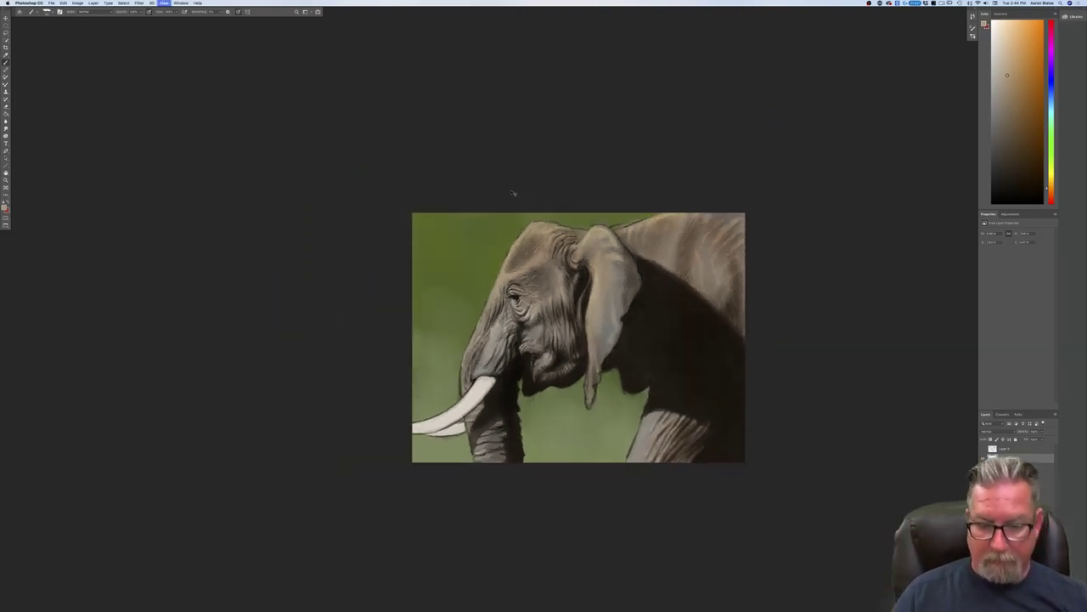
key("super+equal")
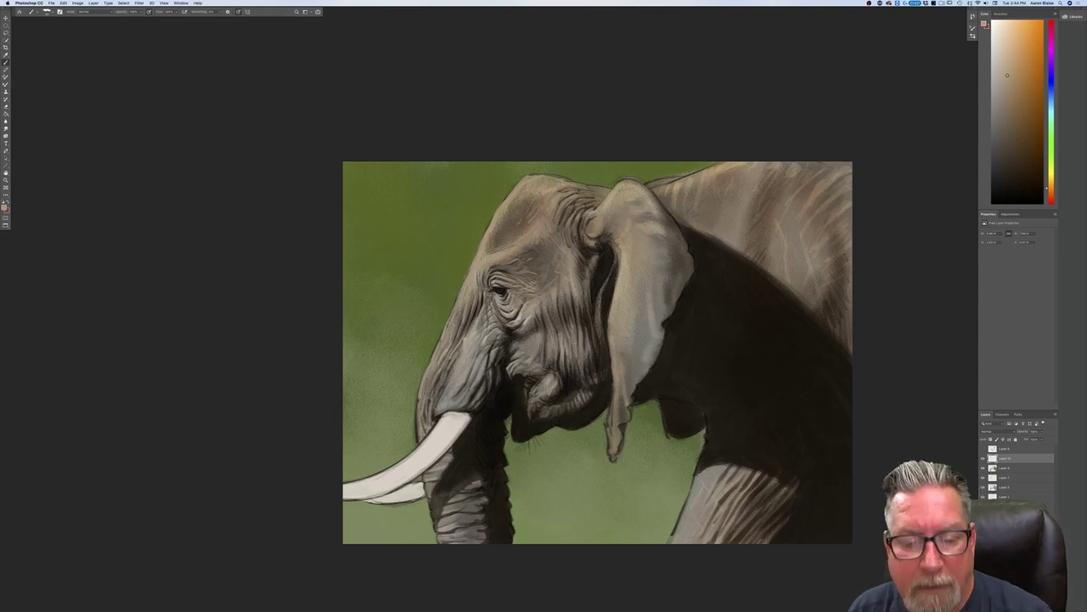
left_click_drag(580, 292, 582, 313)
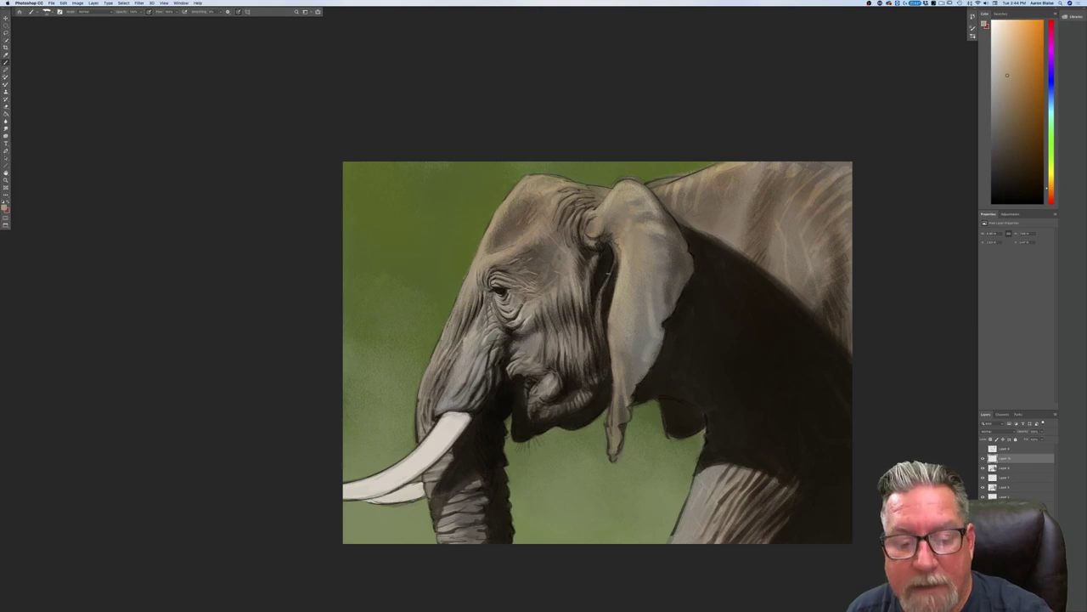
left_click_drag(613, 253, 606, 282)
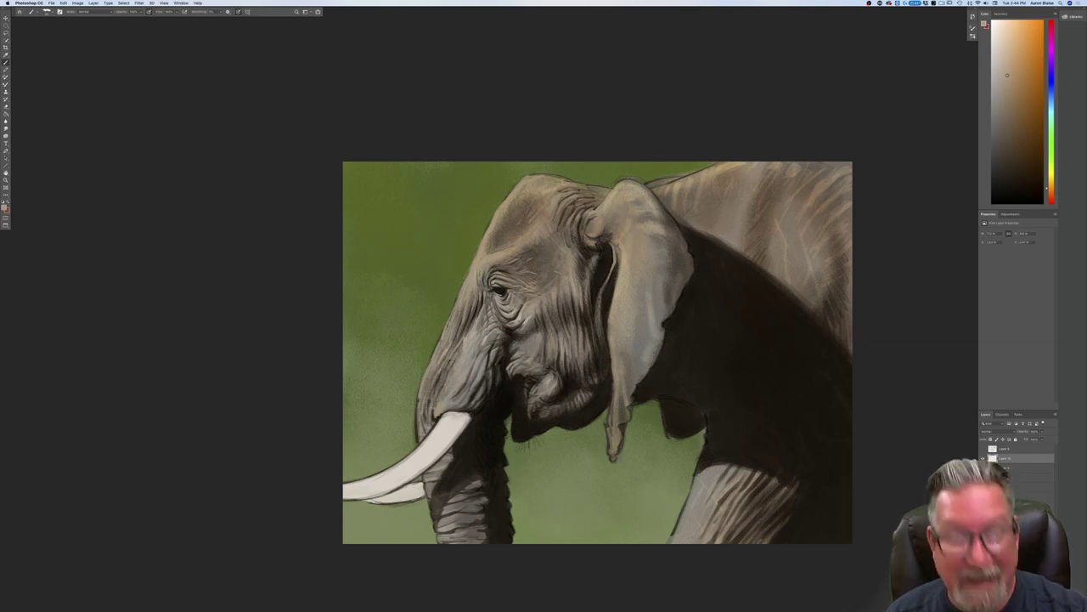
left_click_drag(416, 409, 418, 443)
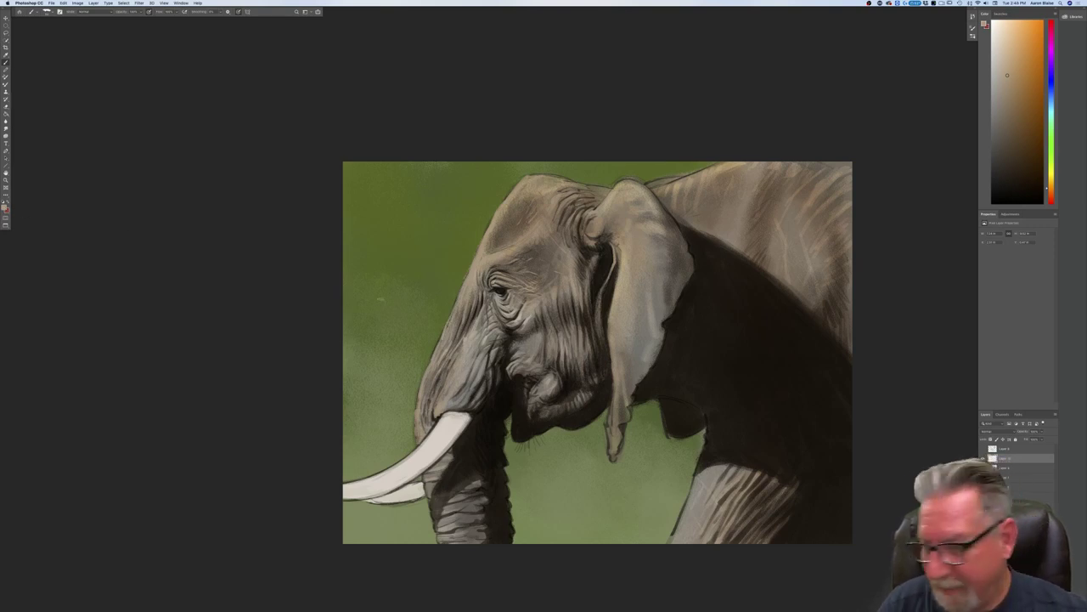
Step: On the shadow layer, choose a darker grey-brown and shade the near tusk along its underside and at its base
left_click(1019, 467)
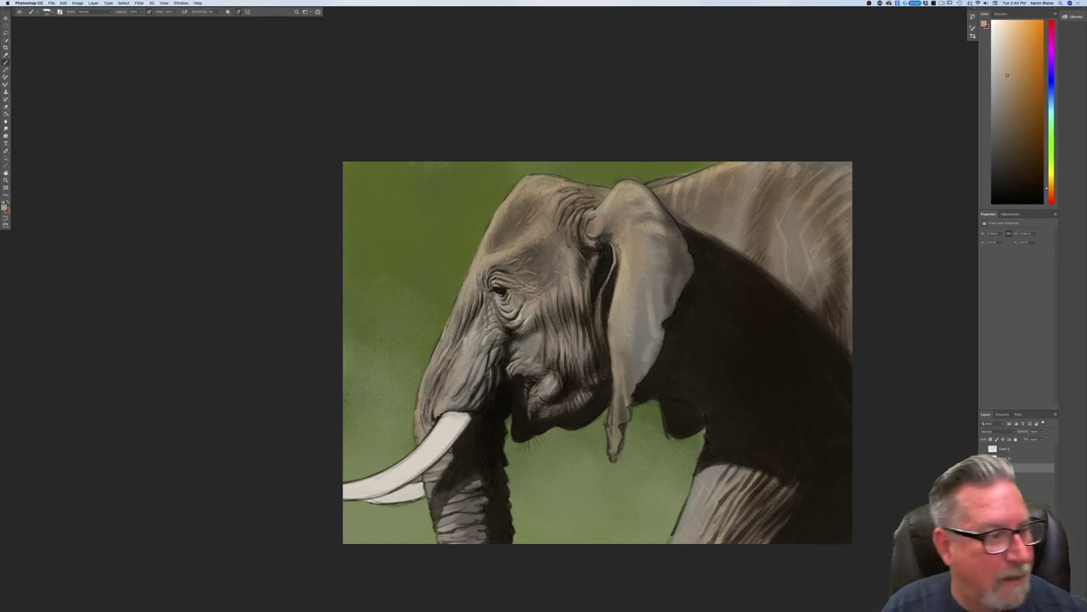
left_click(4, 207)
left_click(79, 190)
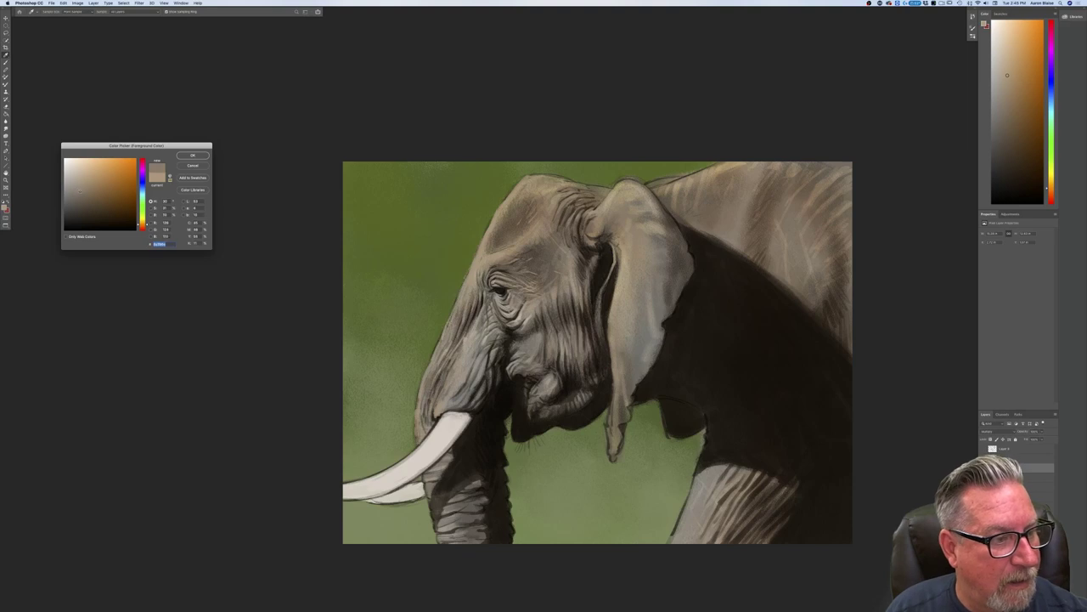
left_click(191, 156)
mouse_move(468, 420)
left_mouse_down()
mouse_move(432, 464)
mouse_move(440, 455)
left_mouse_up()
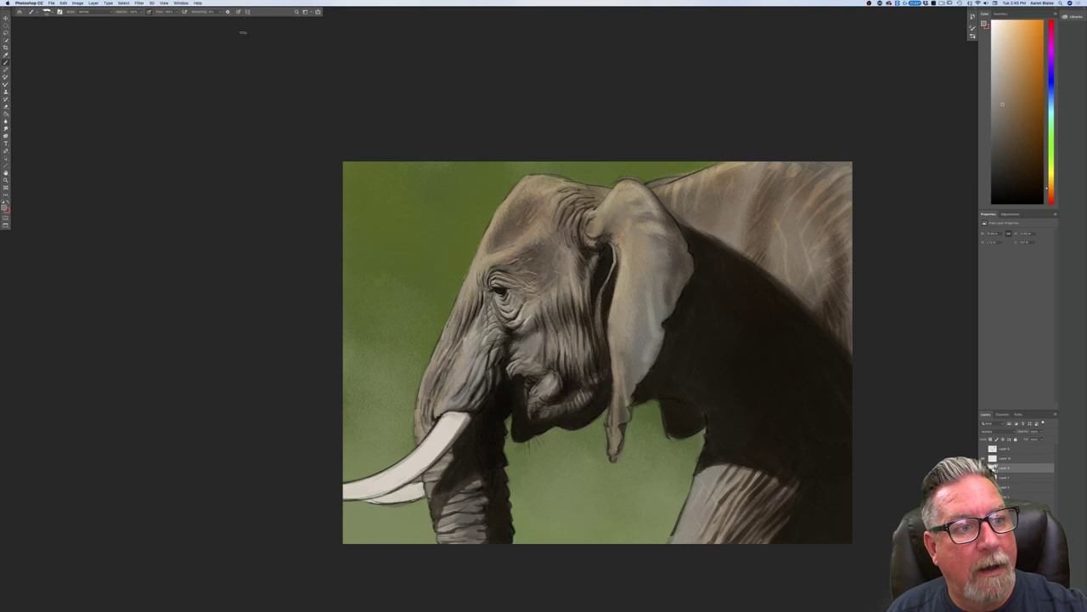
mouse_move(449, 434)
left_mouse_down()
mouse_move(398, 485)
mouse_move(344, 497)
mouse_move(372, 491)
left_mouse_up()
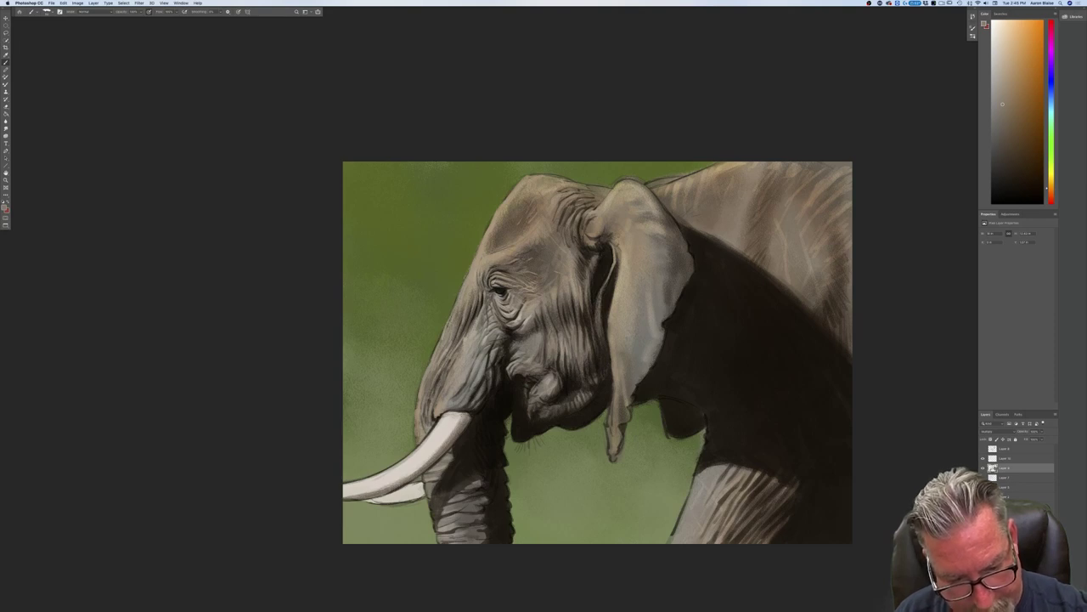
left_click_drag(466, 413, 449, 420)
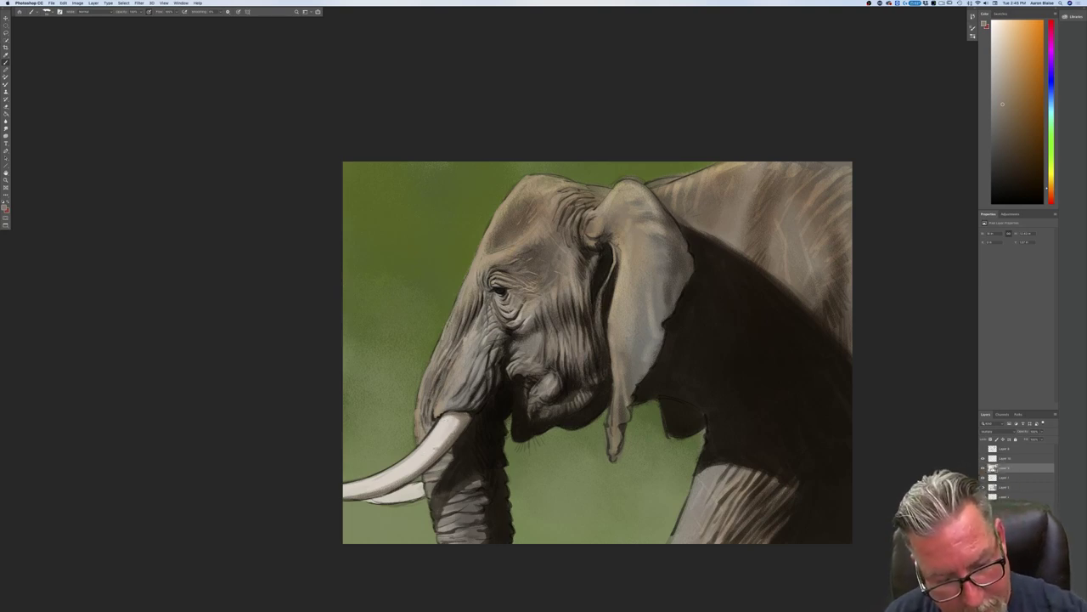
Step: Shade the far tusk, the near tusk's tip and the lower trunk wrinkles with the same grey-brown
mouse_move(424, 494)
left_mouse_down()
mouse_move(360, 501)
mouse_move(427, 461)
left_mouse_up()
left_click_drag(376, 491, 345, 494)
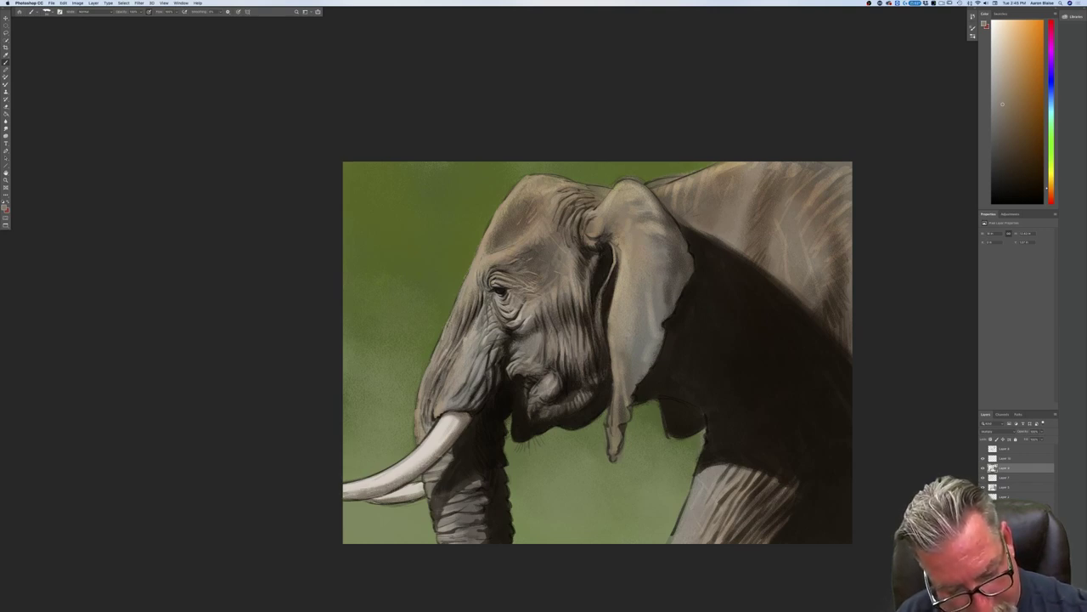
left_click_drag(416, 465, 428, 458)
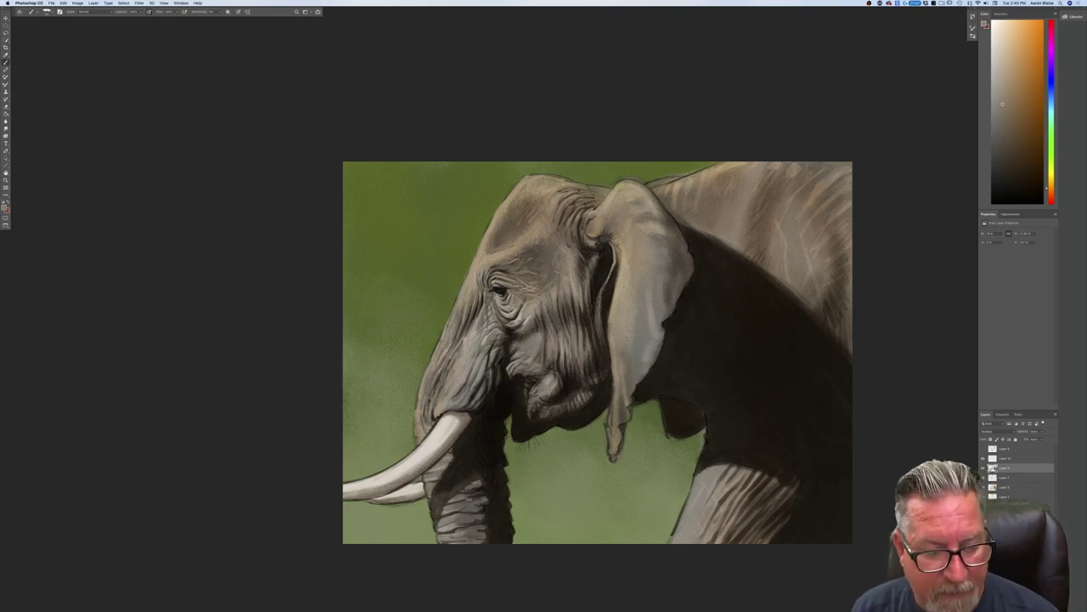
mouse_move(472, 498)
left_mouse_down()
mouse_move(442, 505)
mouse_move(473, 512)
mouse_move(450, 519)
left_mouse_up()
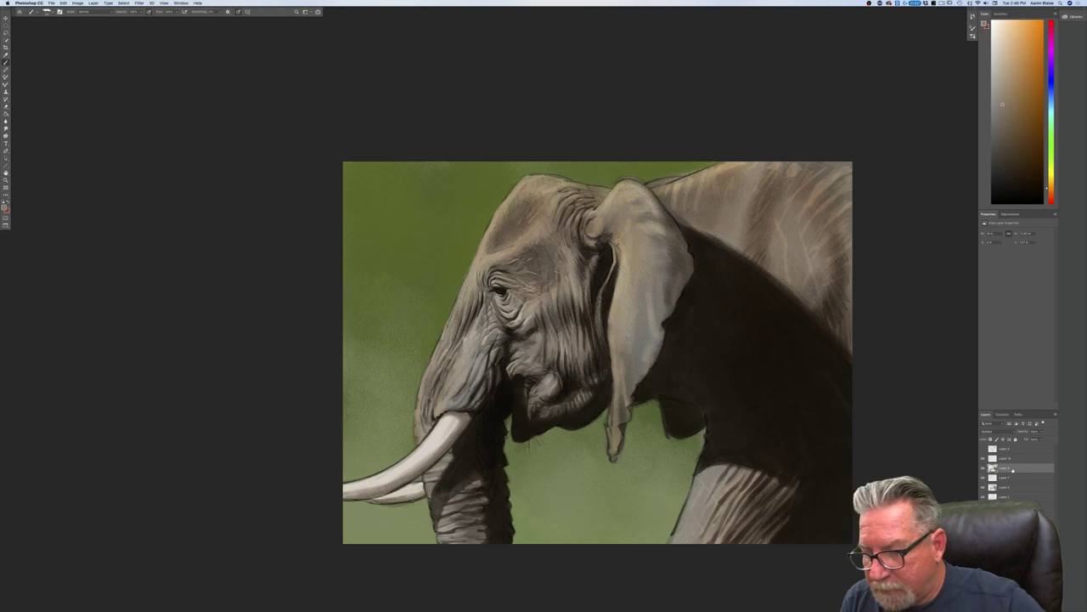
Step: Identify the upper shadow layer by toggling its visibility and shift its hue toward a cool blue with Hue/Saturation
left_click(983, 468)
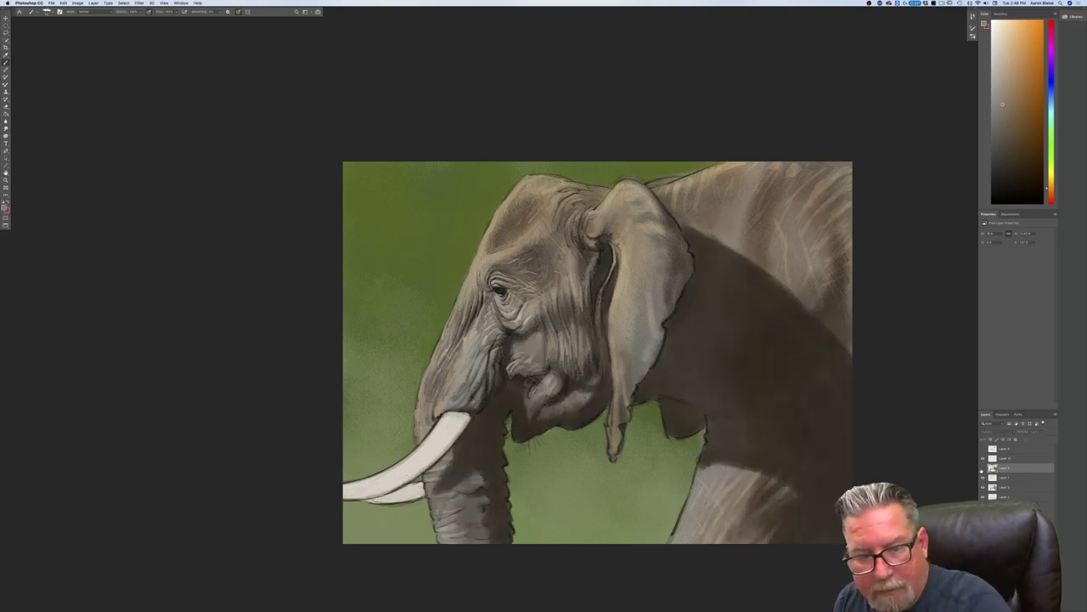
left_click(982, 468)
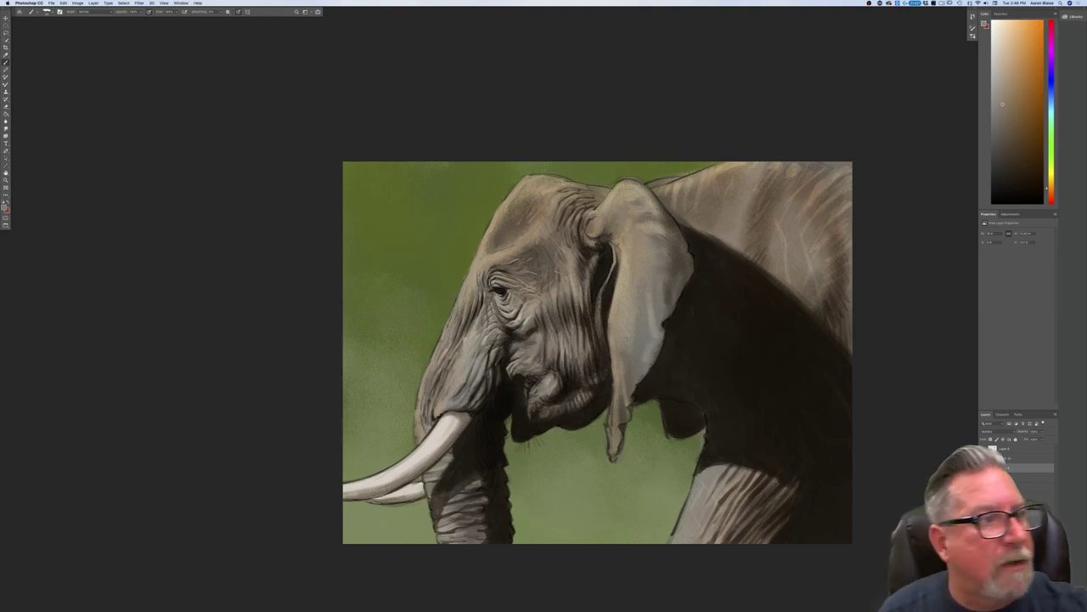
left_click(77, 3)
mouse_move(119, 19)
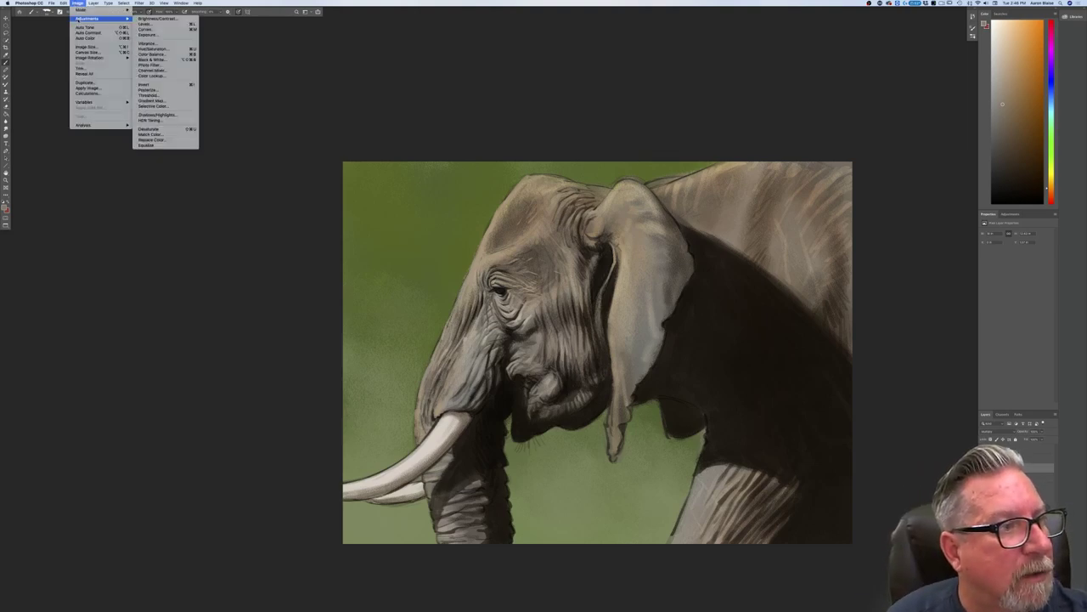
left_click(146, 48)
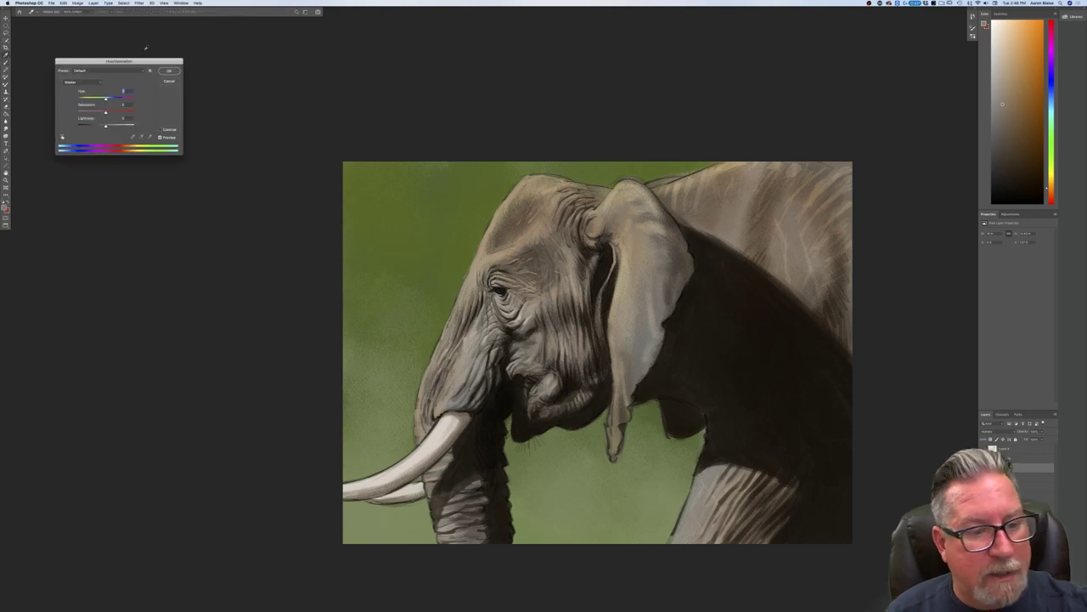
left_click_drag(105, 99, 122, 101)
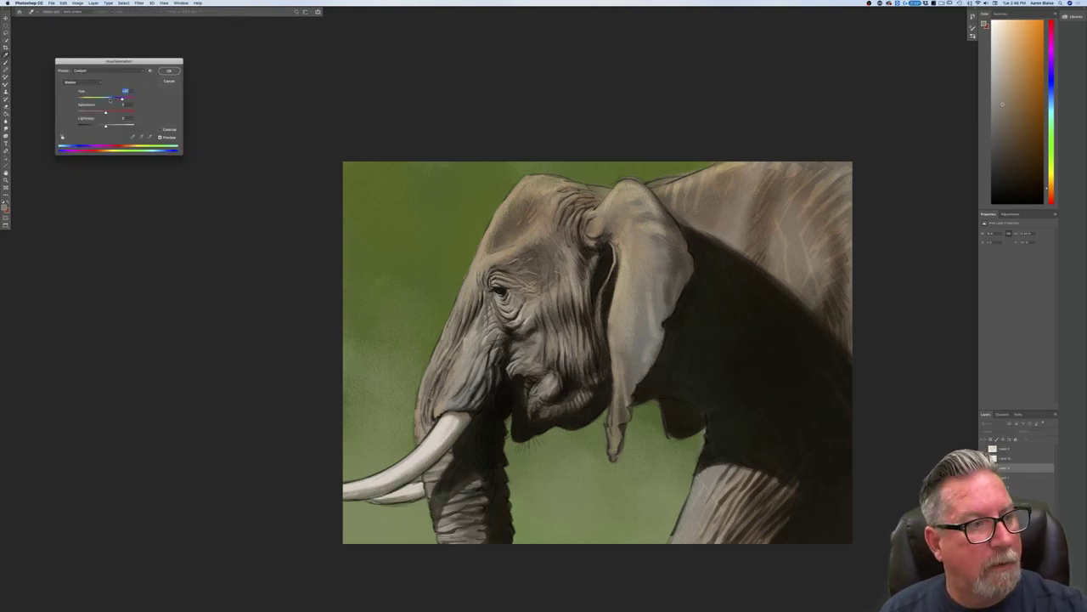
left_click_drag(123, 101, 134, 103)
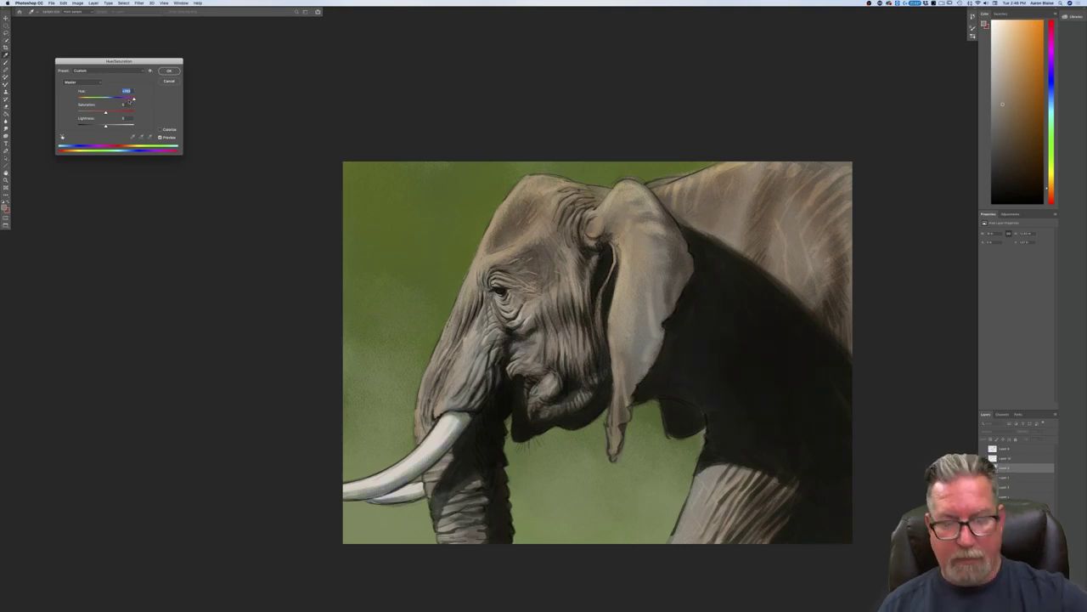
left_click(169, 80)
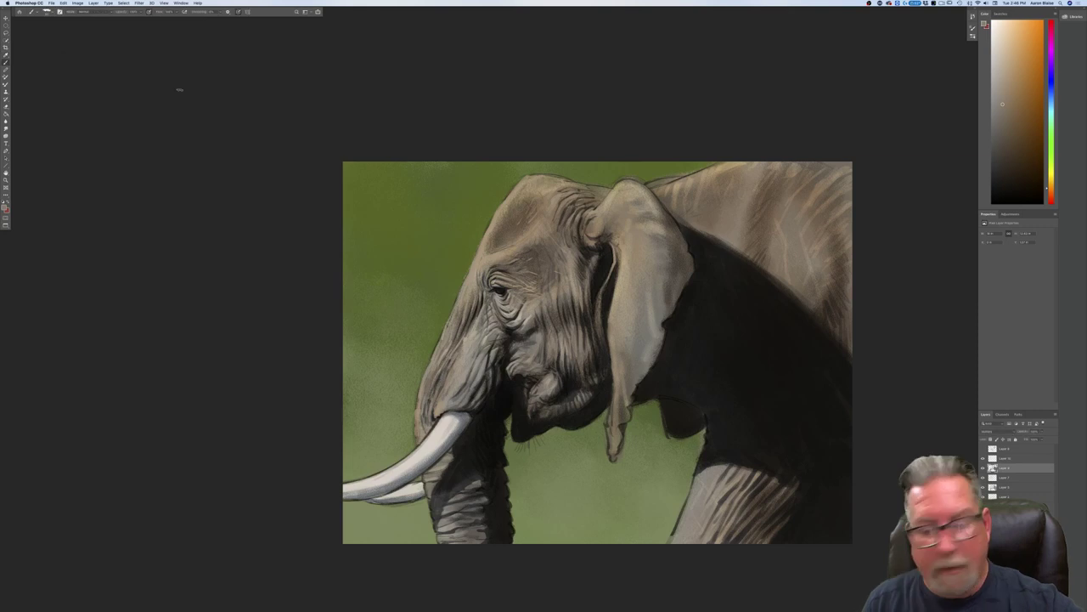
Step: Select the lower shadow layer and shift its hue from brown toward blue with Hue/Saturation
left_click(1003, 487)
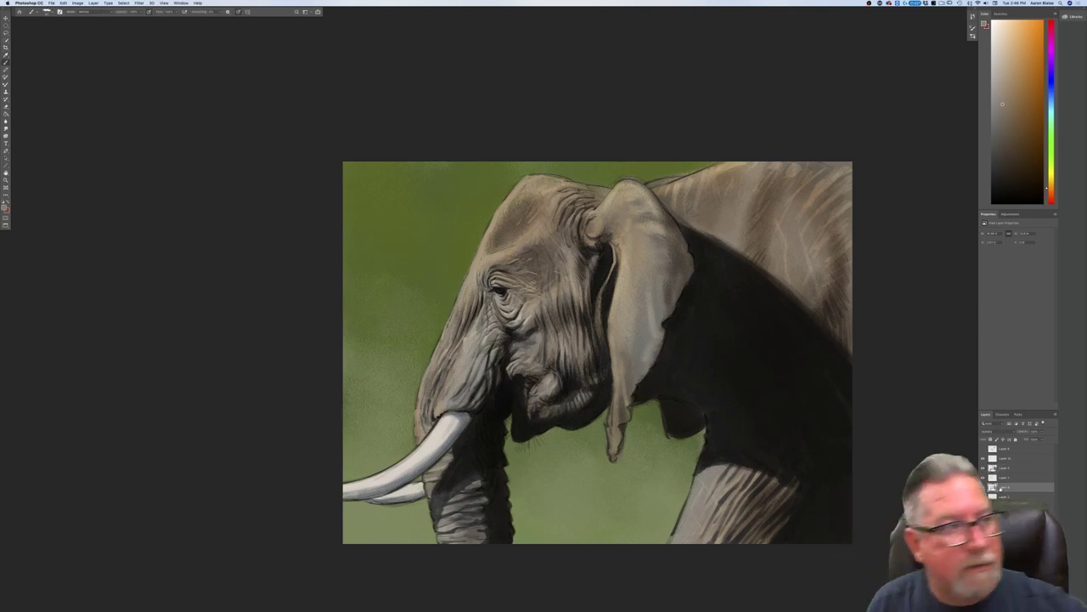
left_click(75, 5)
mouse_move(119, 18)
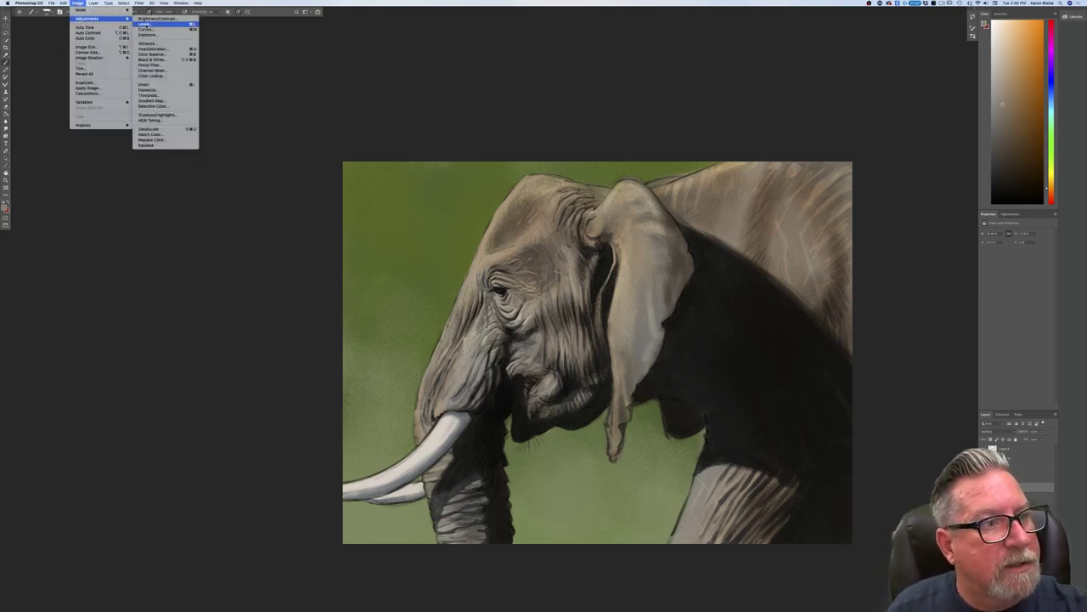
left_click(143, 48)
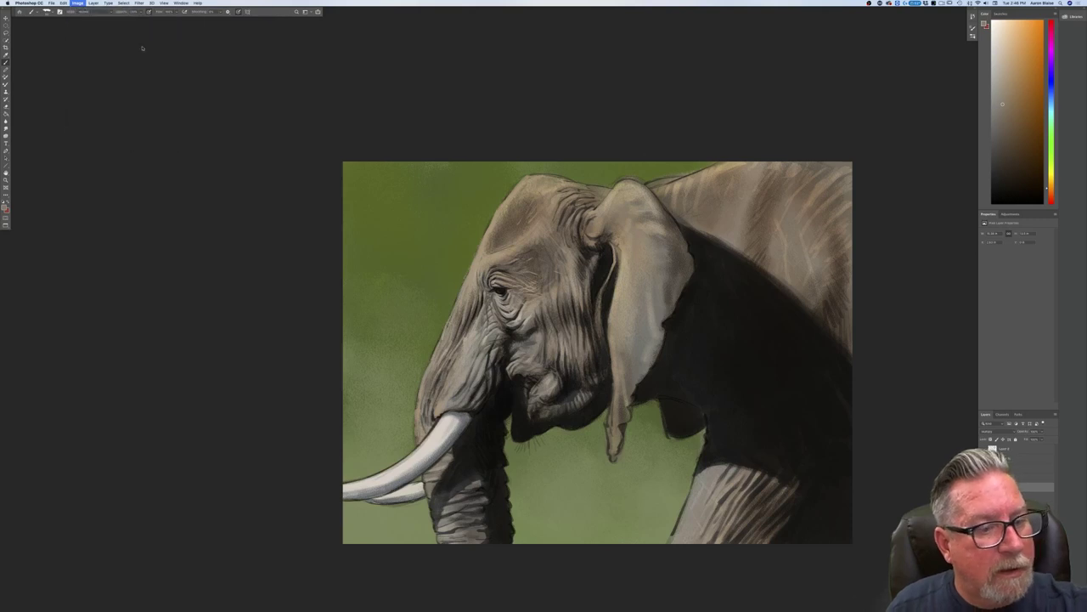
left_click_drag(106, 99, 135, 105)
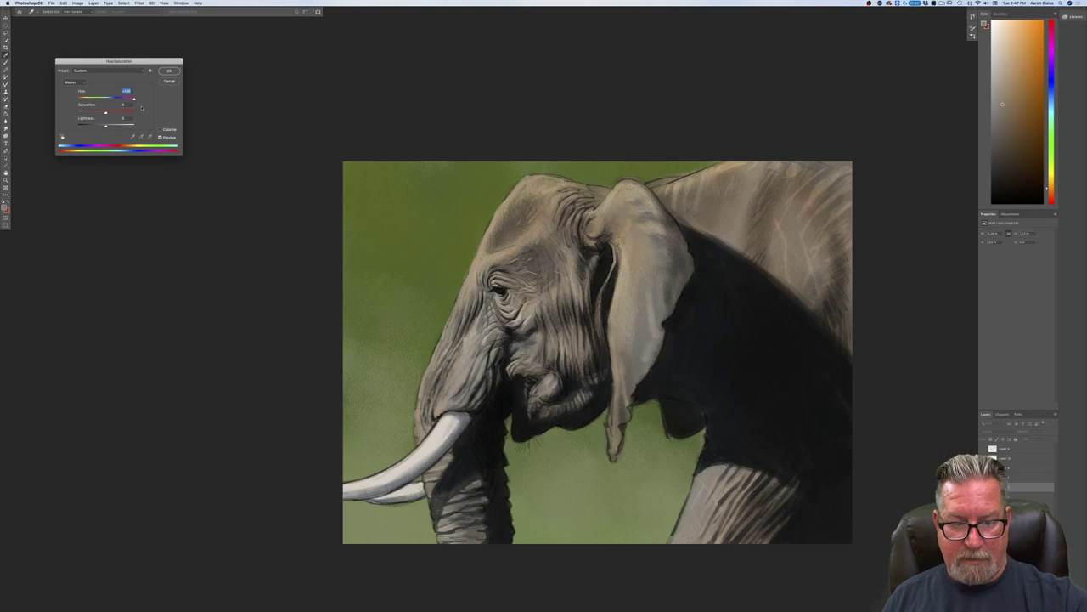
left_click_drag(133, 101, 128, 99)
left_click(164, 78)
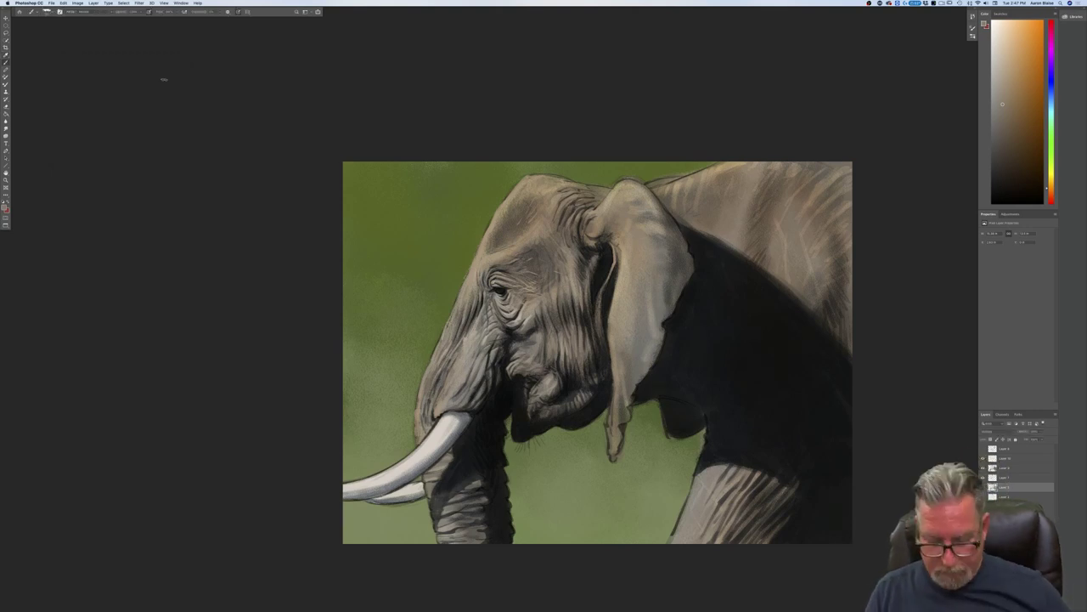
Step: Examine the cooler shadow colours across the whole painting at reduced size and at working size
key("super+minus")
key("super+minus")
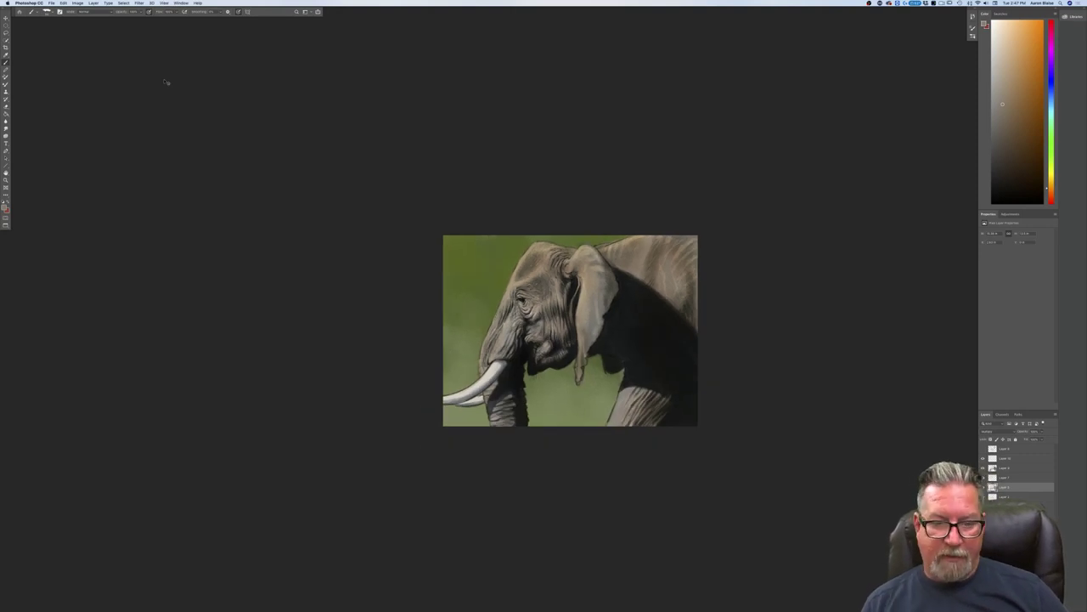
key("super+plus")
key("super+plus")
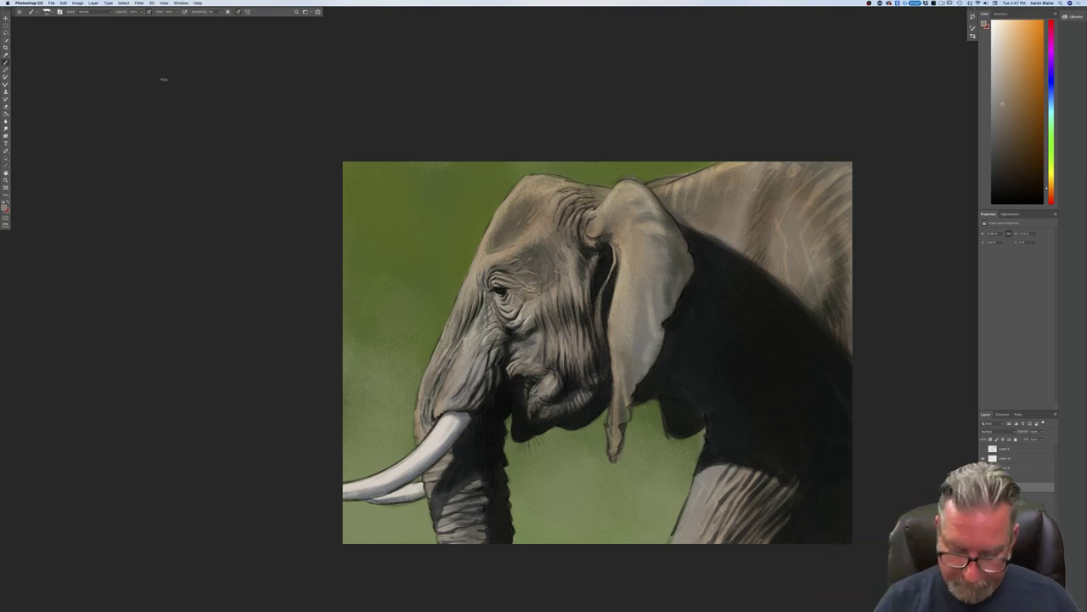
key("super+minus")
key("super+minus")
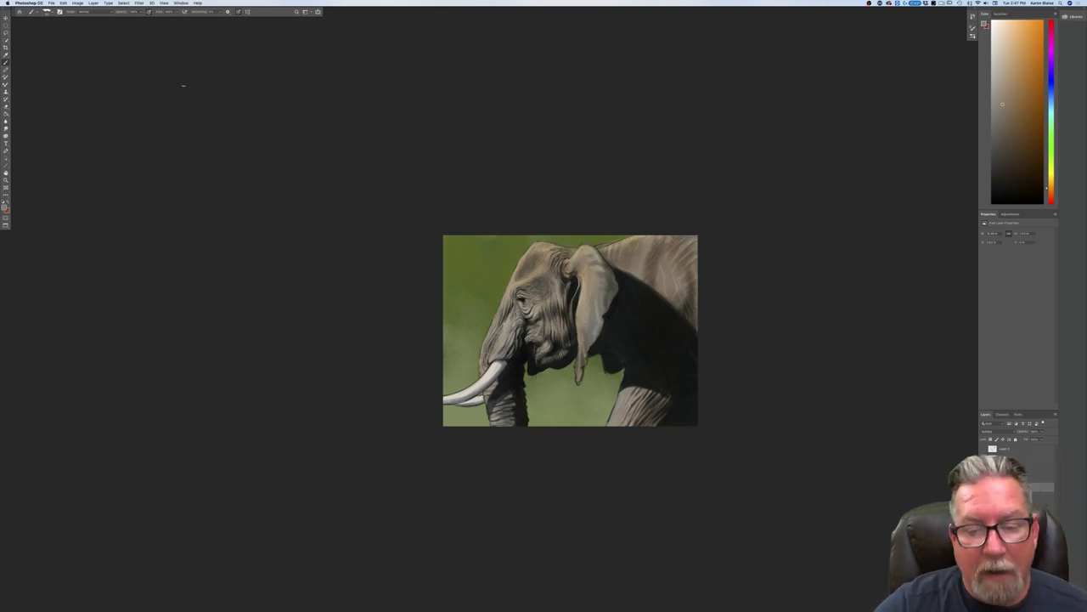
key("super+equal")
key("super+equal")
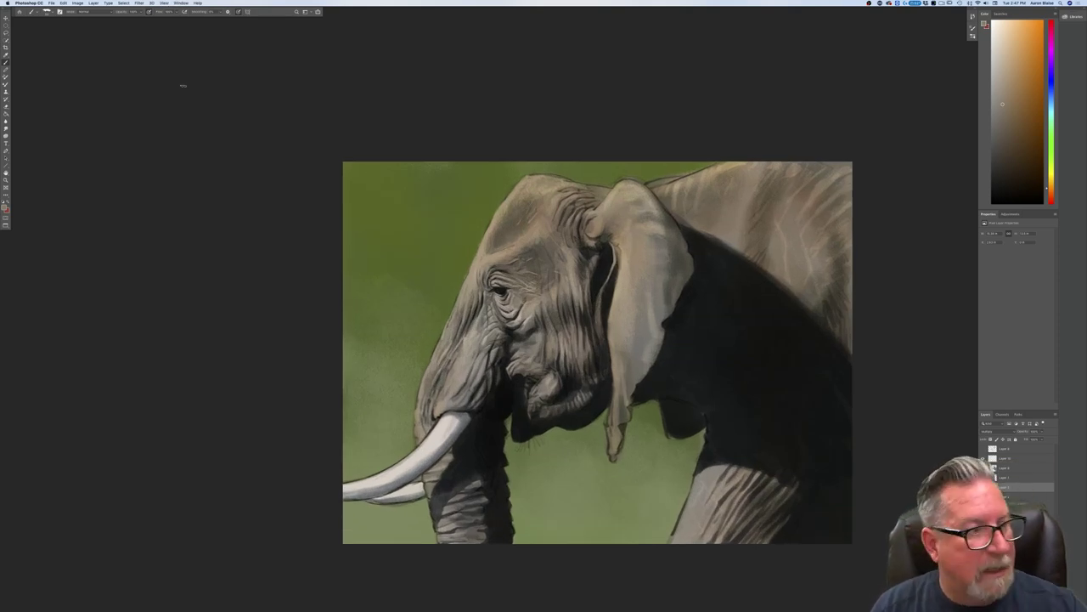
Step: On the upper shadow layer, choose a muted blue-grey and shade the ear's hanging tip, front edge and surface folds
left_click(5, 207)
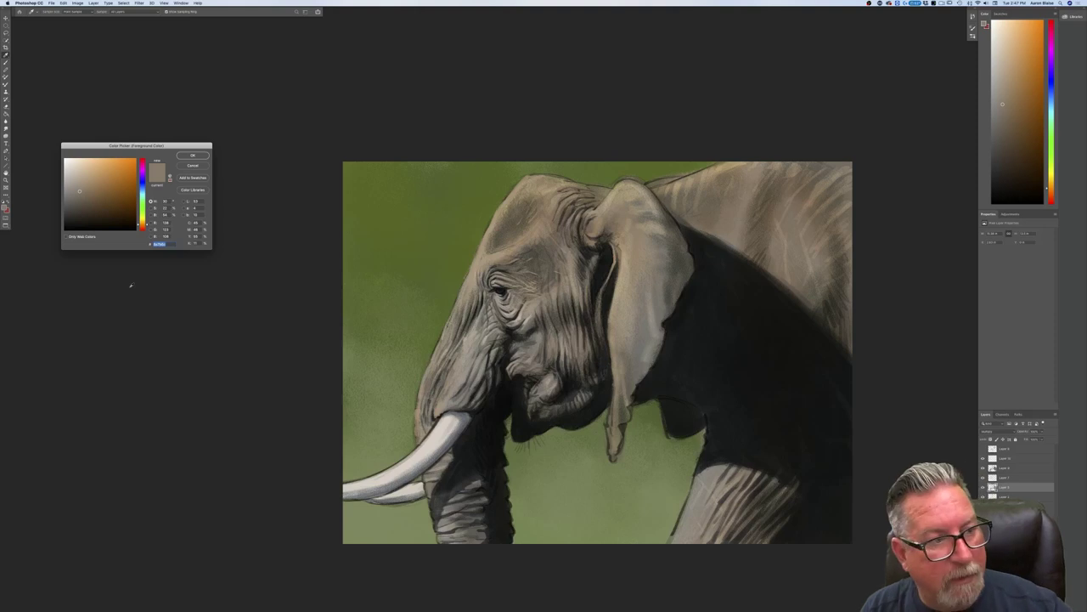
key("Return")
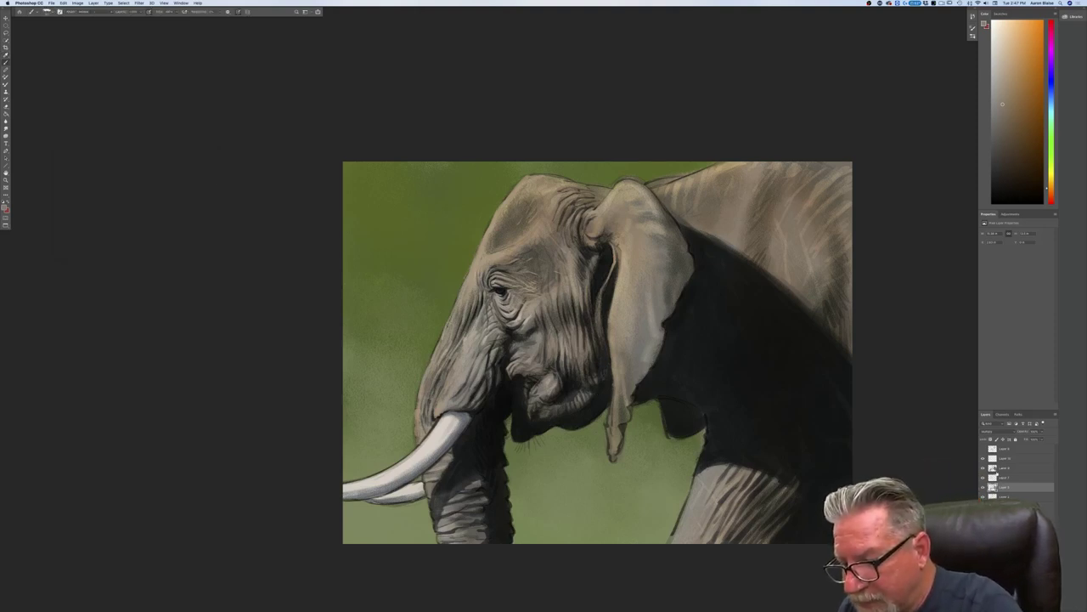
left_click(1006, 458)
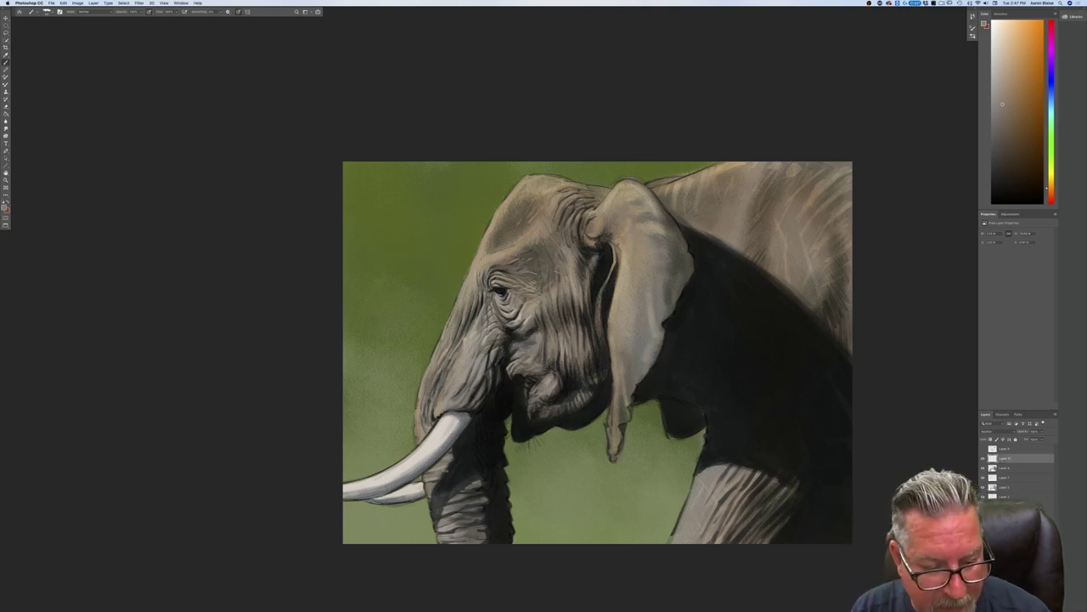
left_click(1005, 468)
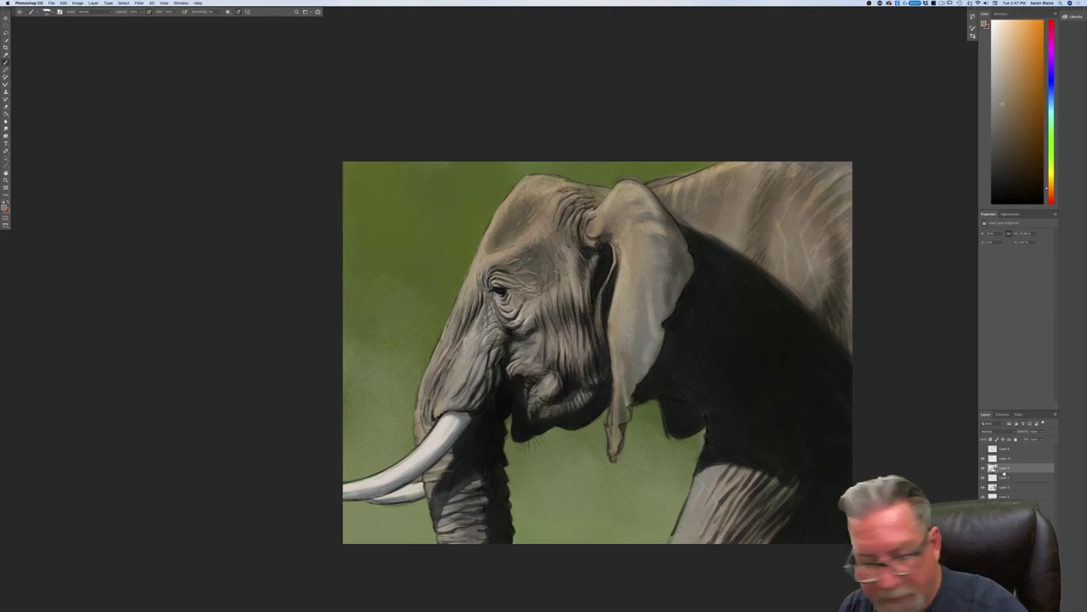
left_click(5, 208)
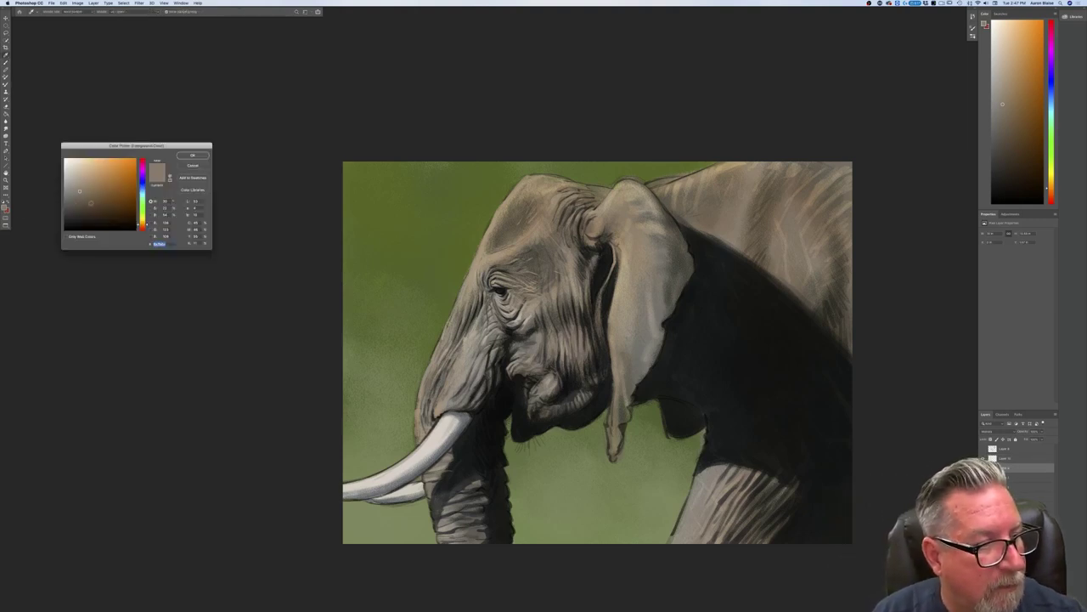
left_click(143, 188)
left_click(75, 195)
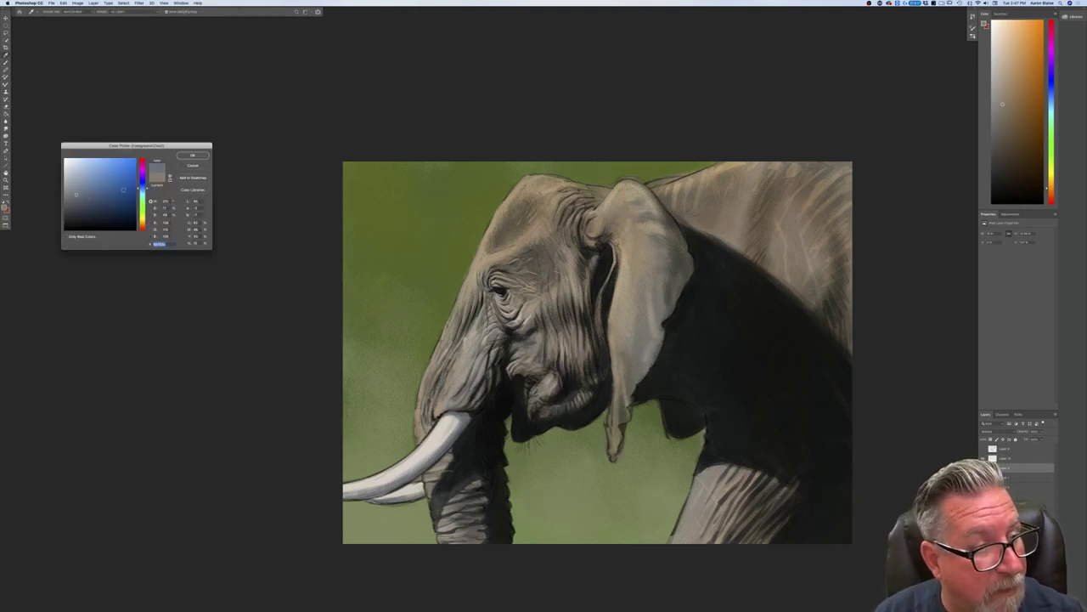
left_click(191, 157)
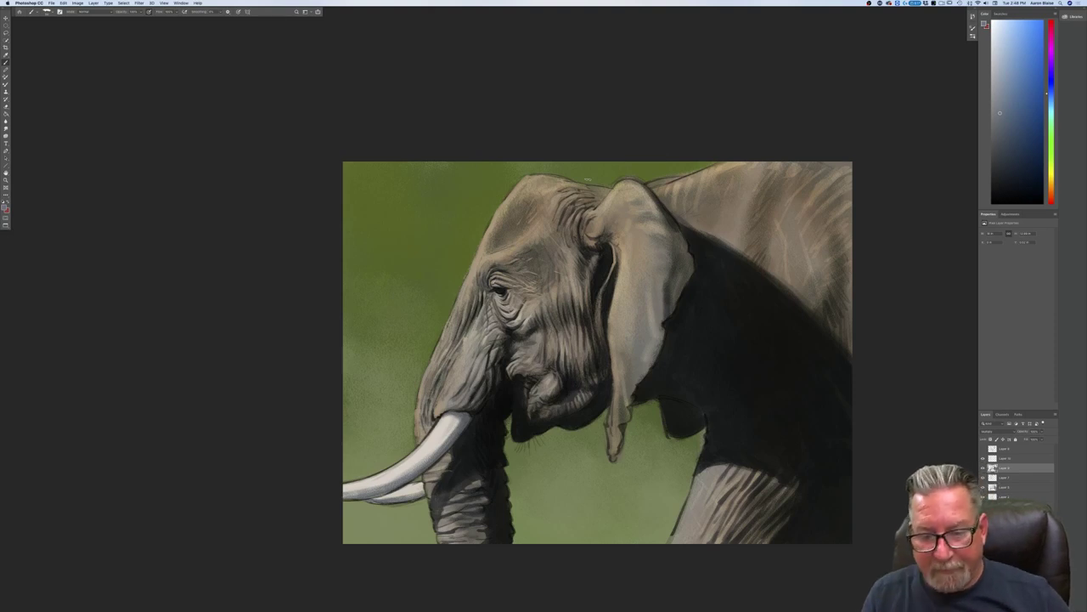
left_click_drag(614, 389, 615, 447)
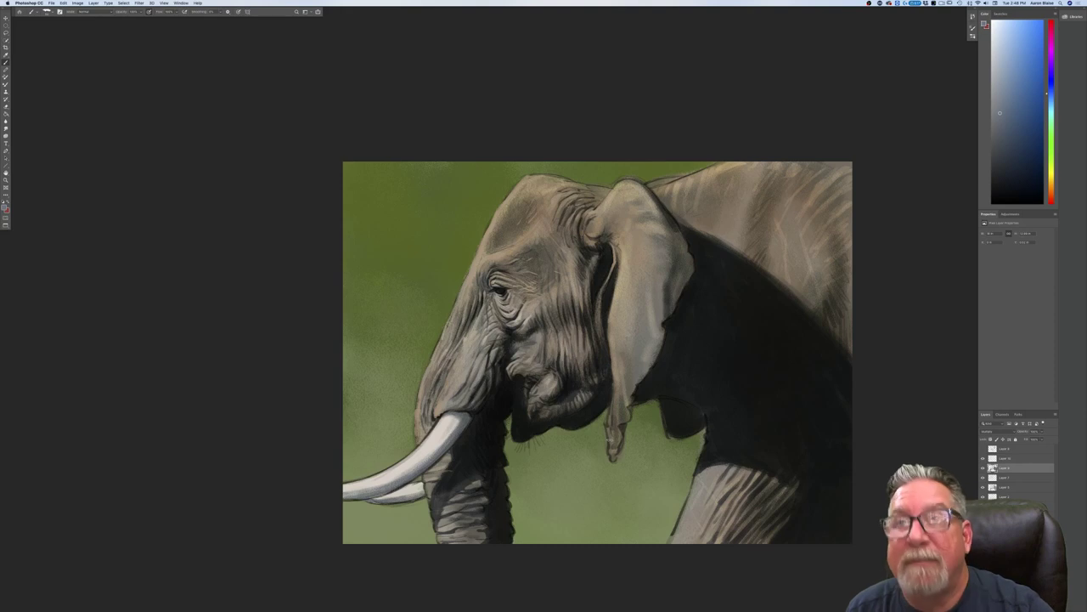
left_click_drag(619, 289, 612, 322)
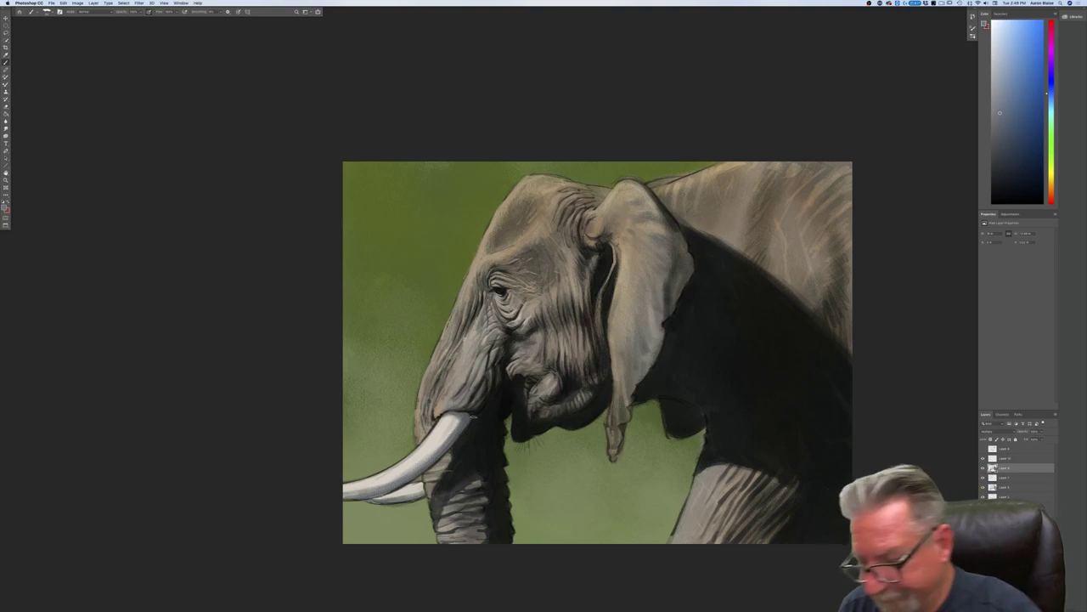
Step: Mix a dark green-grey from the shadowed trunk colour and paint reflected light under the jaw and on the trunk rings on a new layer
left_click(4, 208)
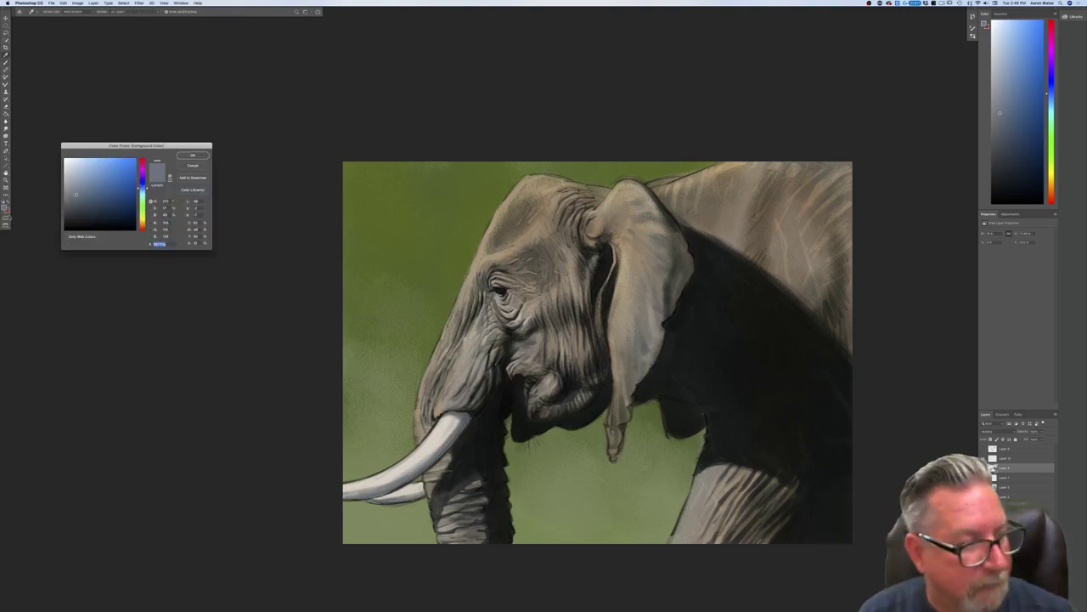
left_click(479, 448)
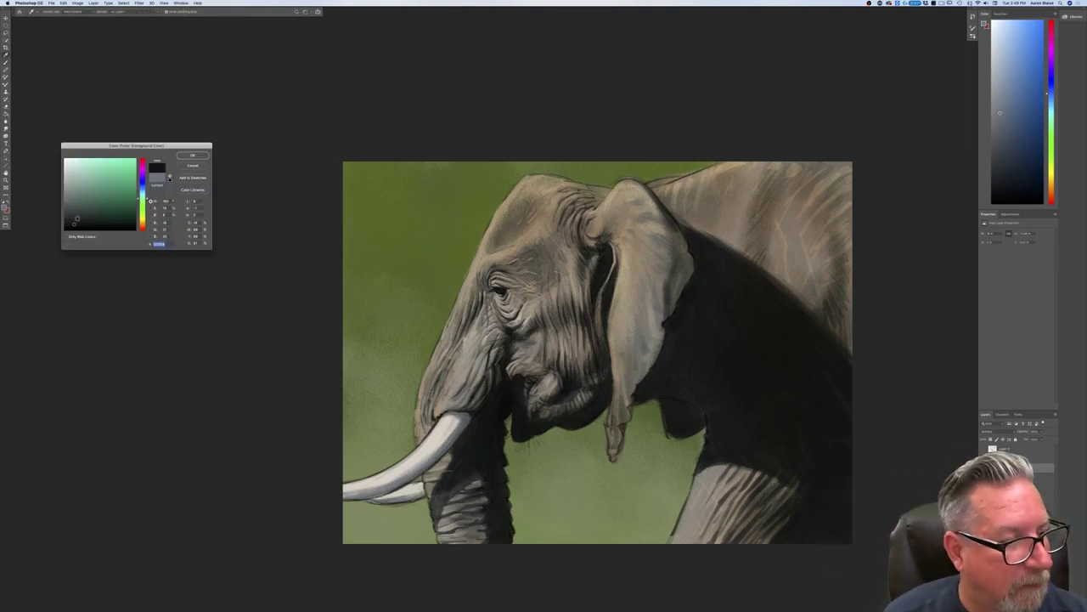
left_click(81, 216)
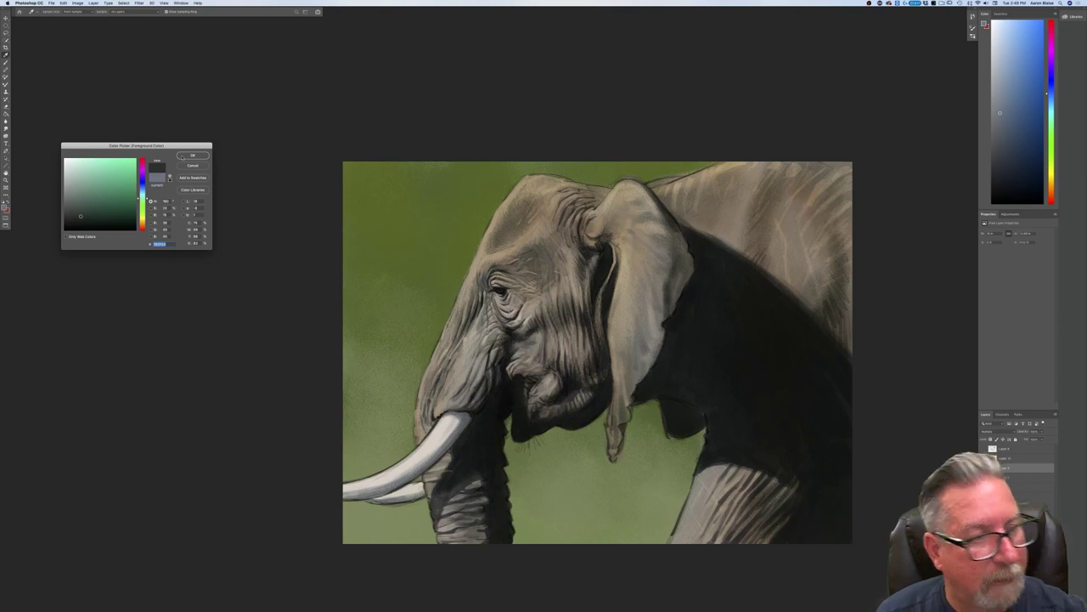
key("Return")
left_click(1006, 457)
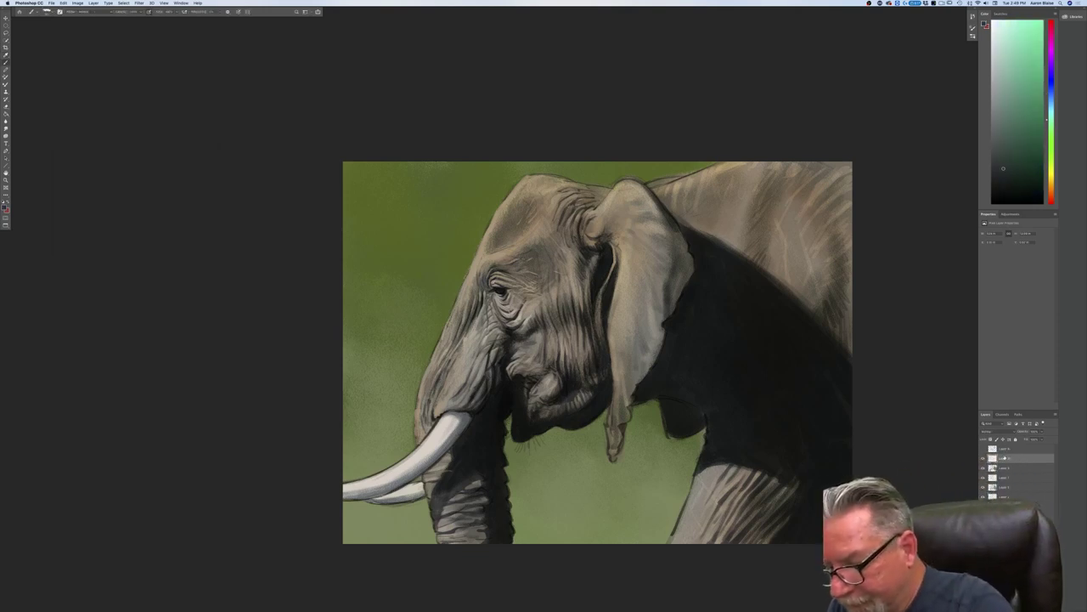
key("super+shift+alt+n")
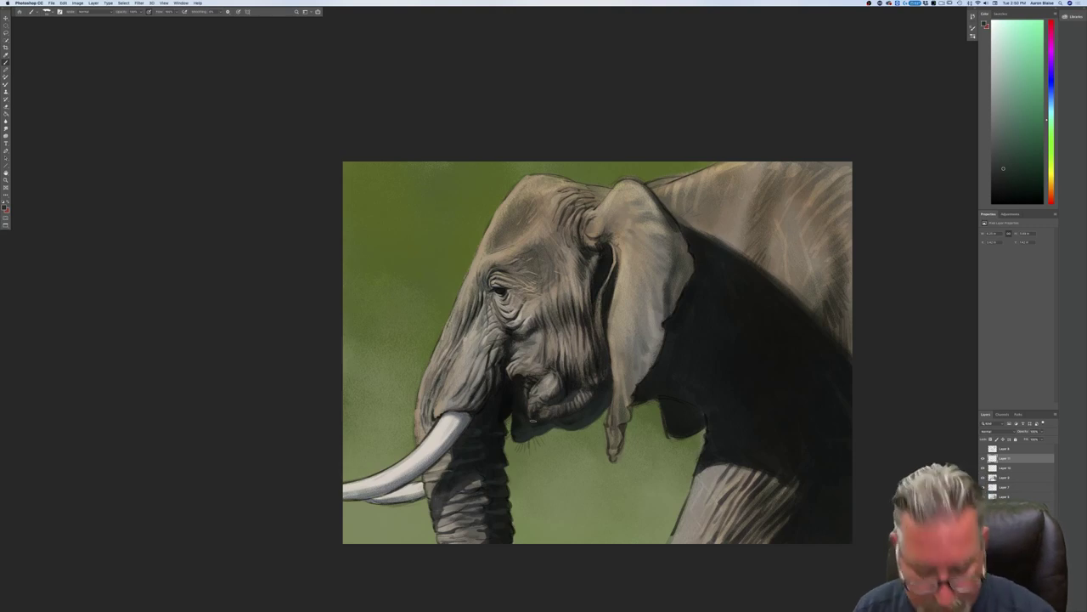
Step: Continue the dark green-grey reflected light across the neck, chest, shadowed trunk and upper foreleg
key("super+equal")
left_click_drag(533, 420, 411, 305)
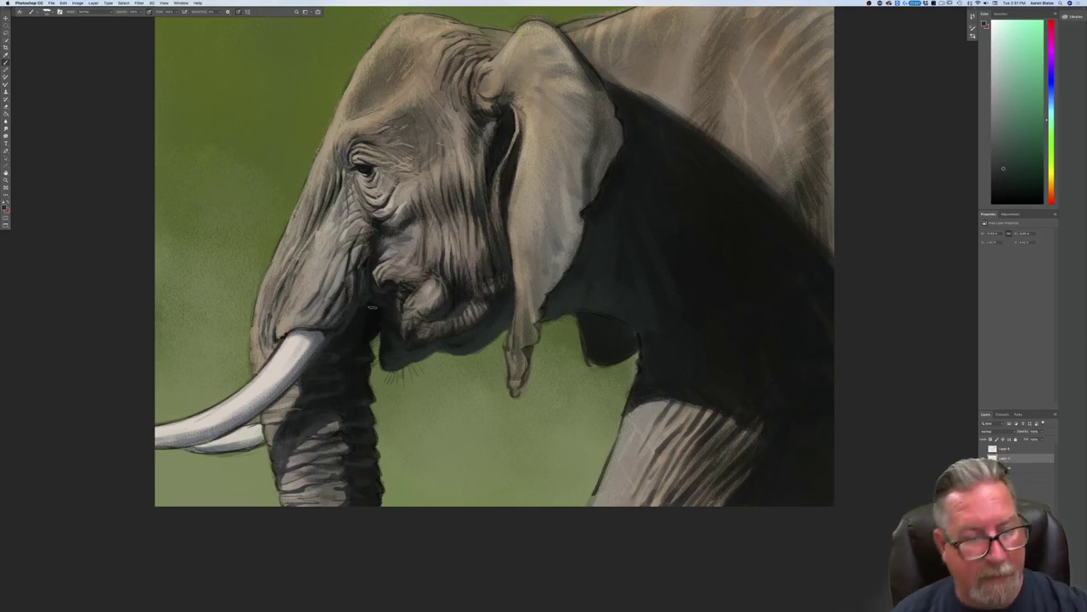
key("super+shift+alt+n")
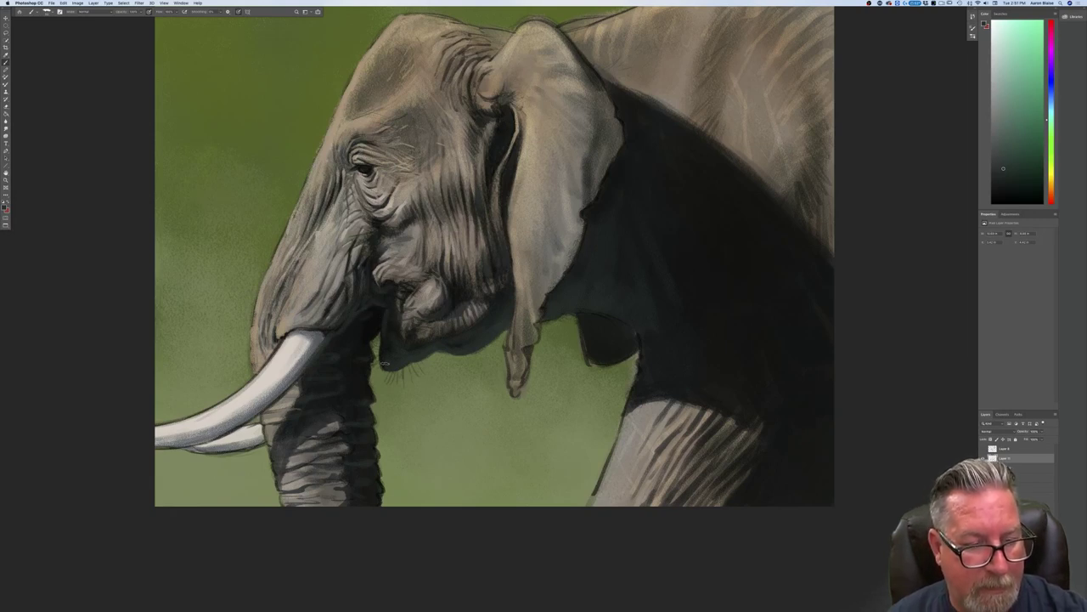
key("super+minus")
key("super+minus")
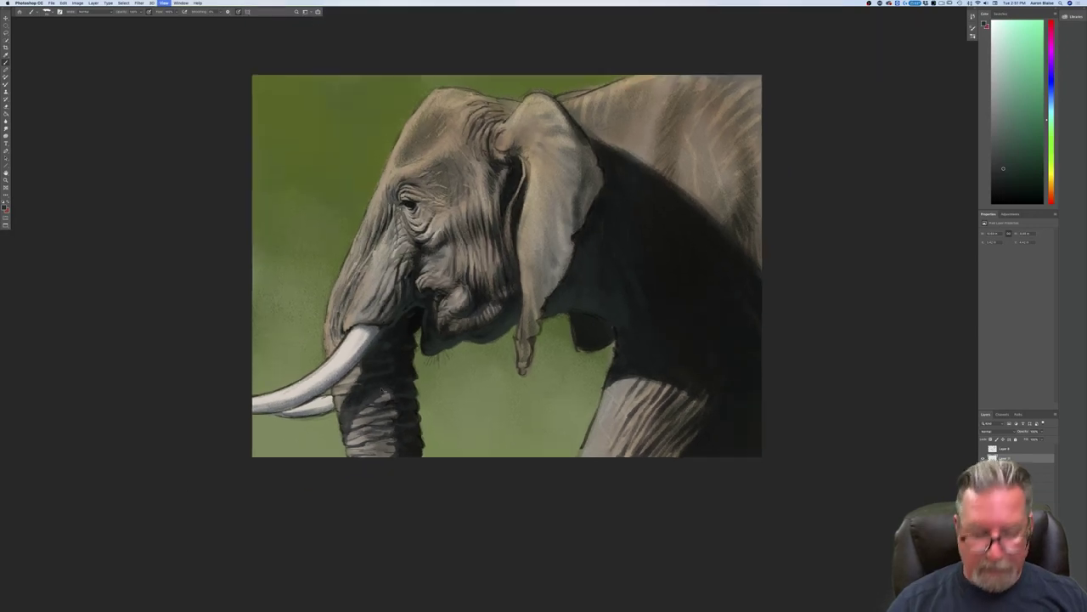
key("super+plus")
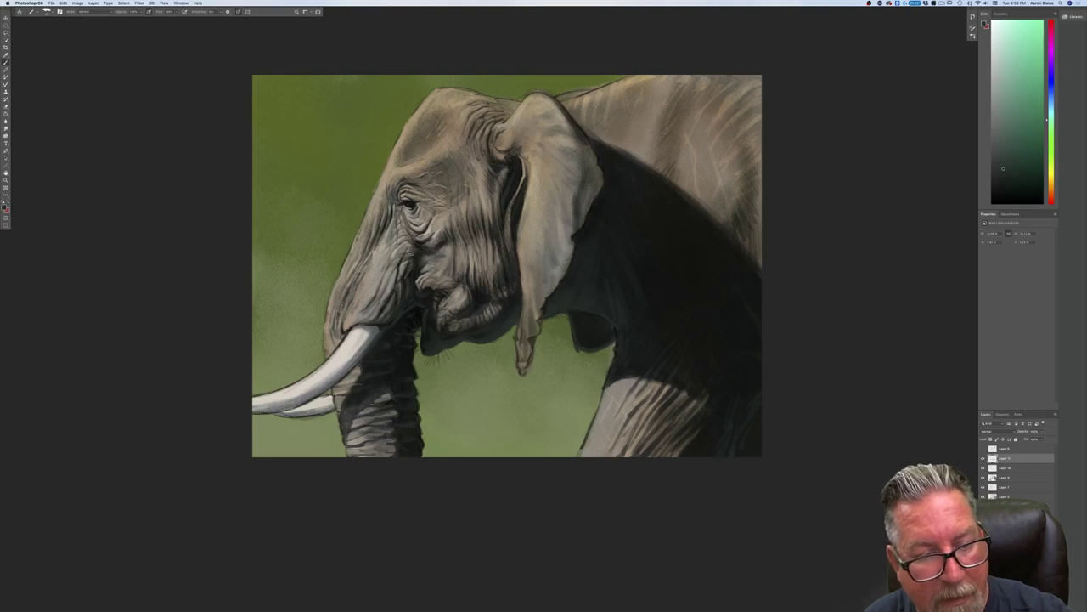
key("super+minus")
key("super+minus")
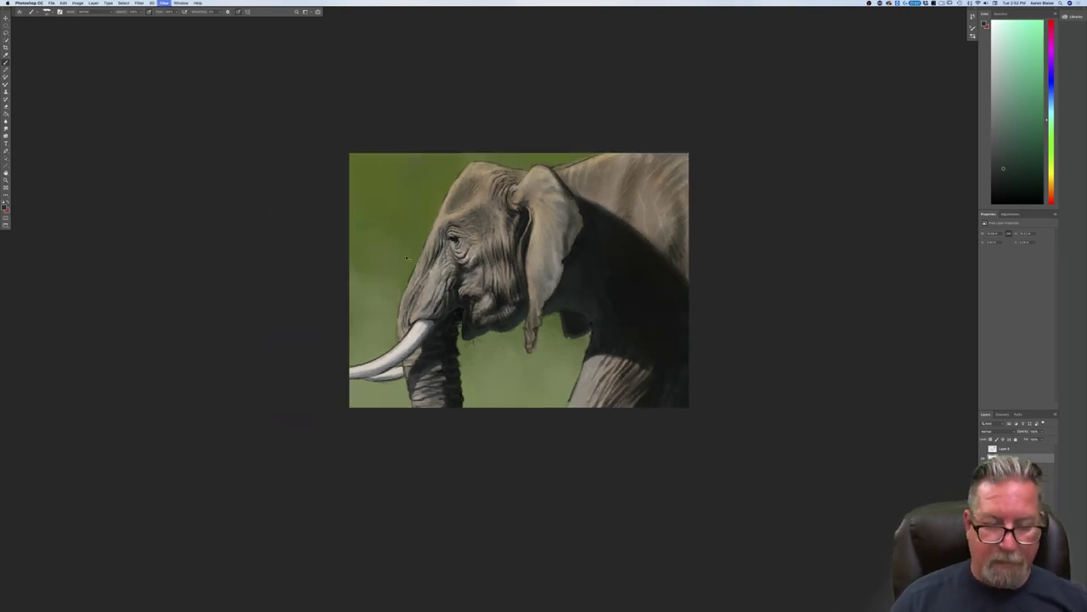
Step: Mix a lighter, slightly muted green-grey and paint reflected light along the underside of the jaw
key("super+equal")
key("super+equal")
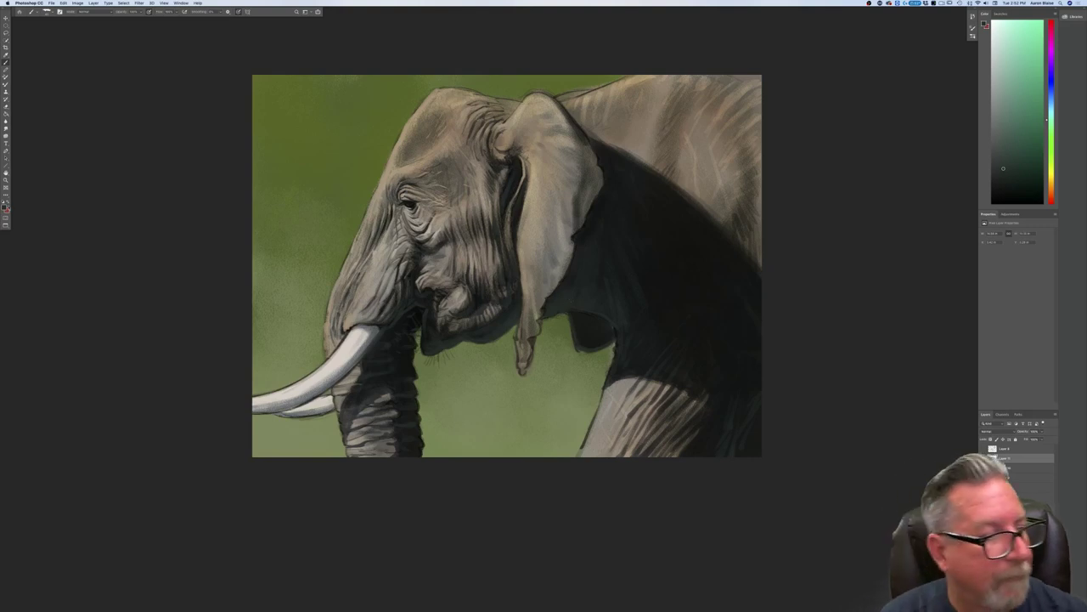
left_click(5, 207)
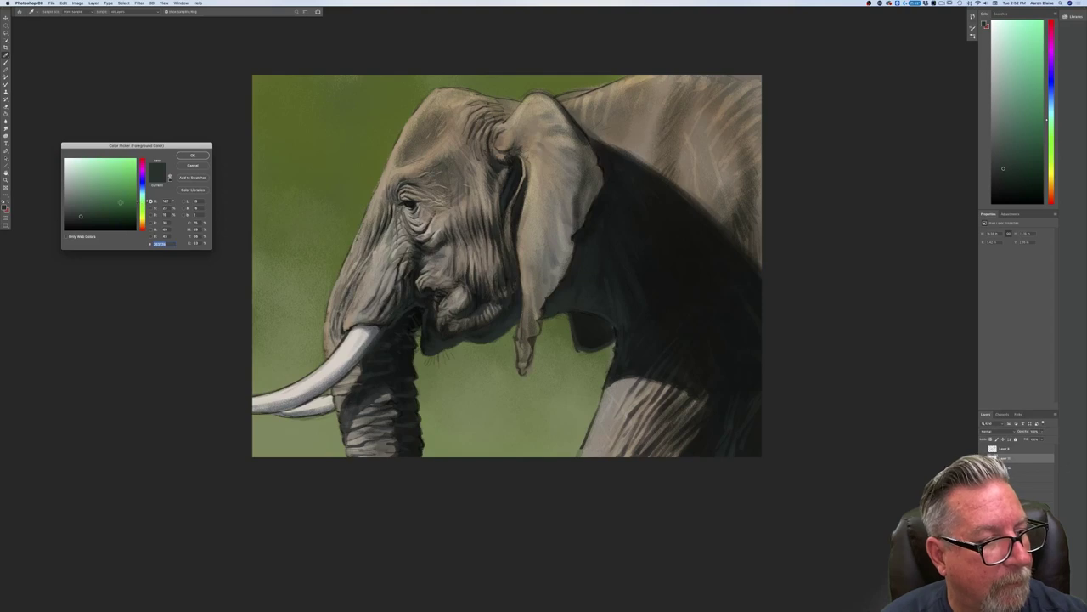
left_click(88, 209)
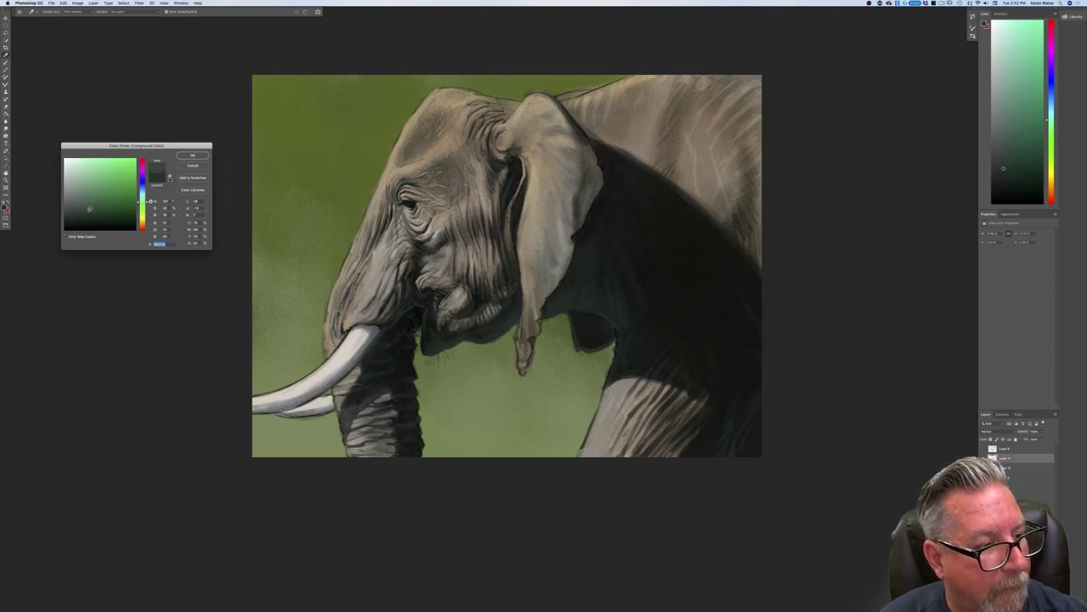
key("Return")
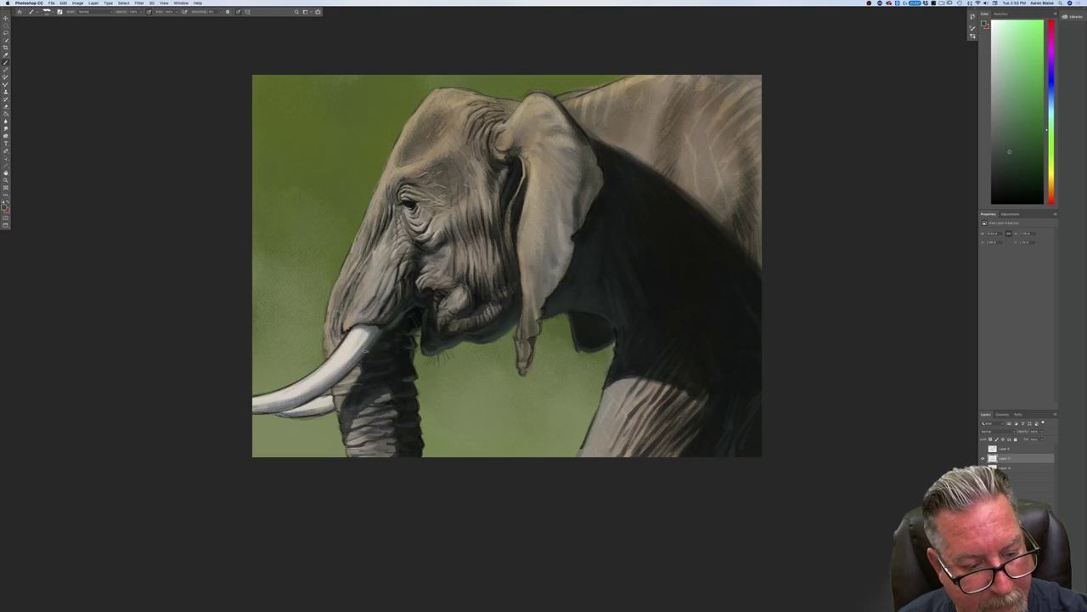
Step: Try a brighter mid green for the reflected light and undo its strokes
left_click(4, 207)
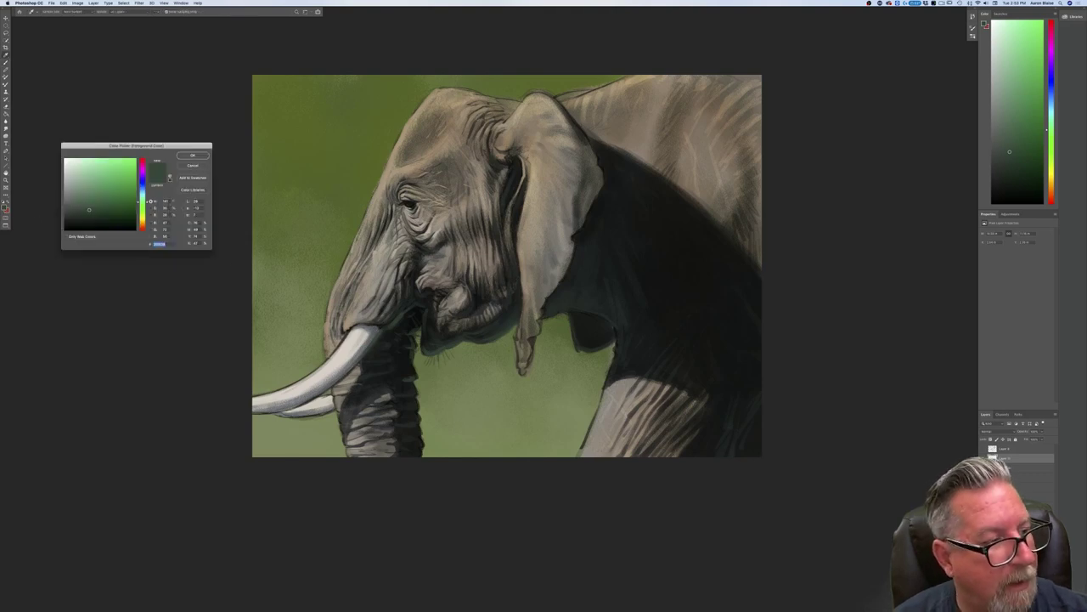
left_click(92, 198)
left_click(193, 157)
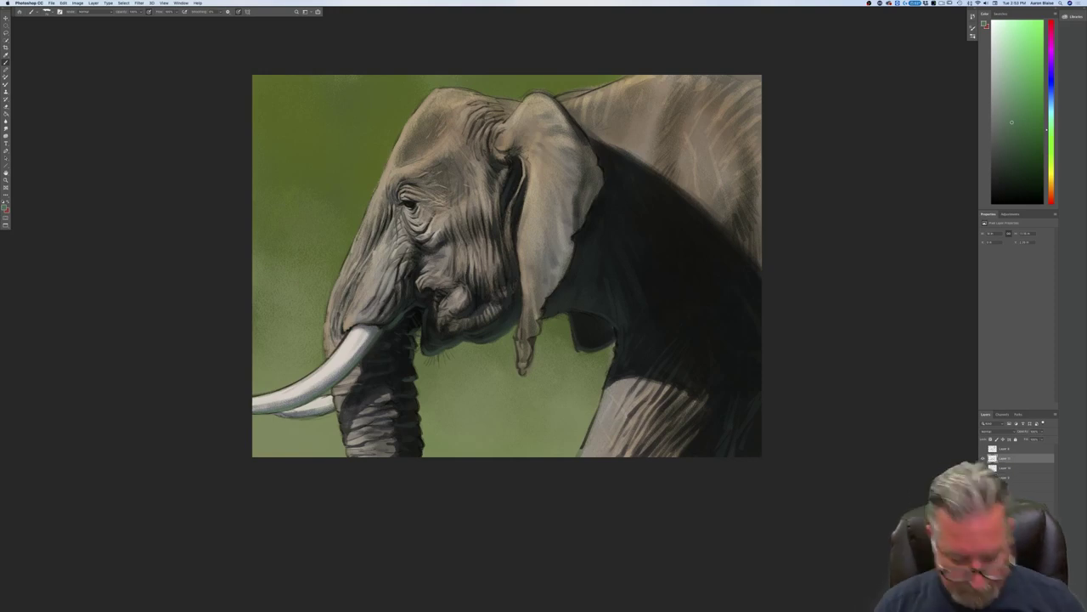
key("super+z")
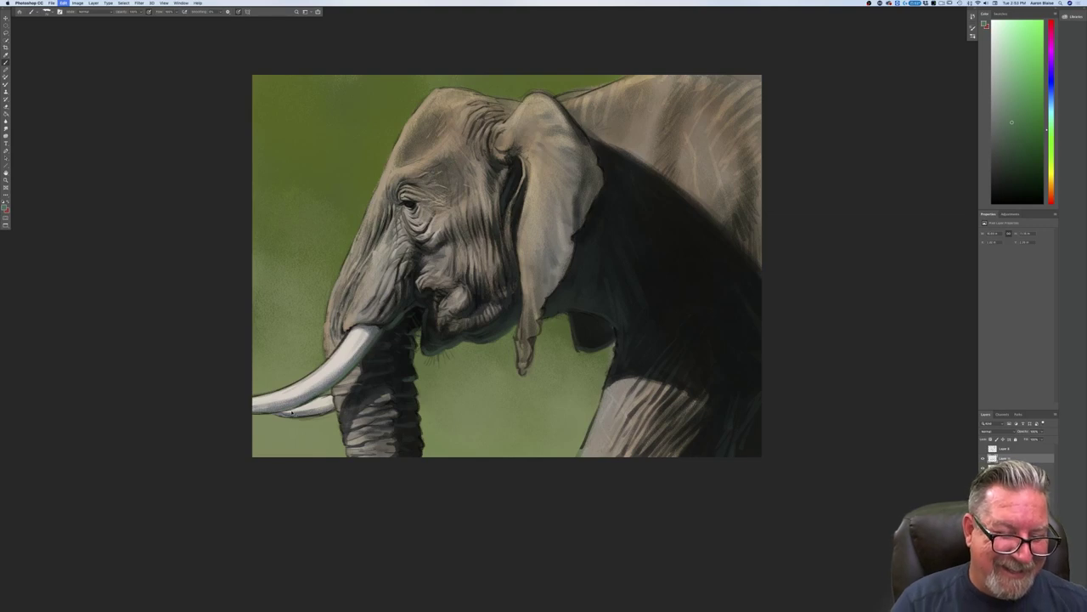
key("super+z")
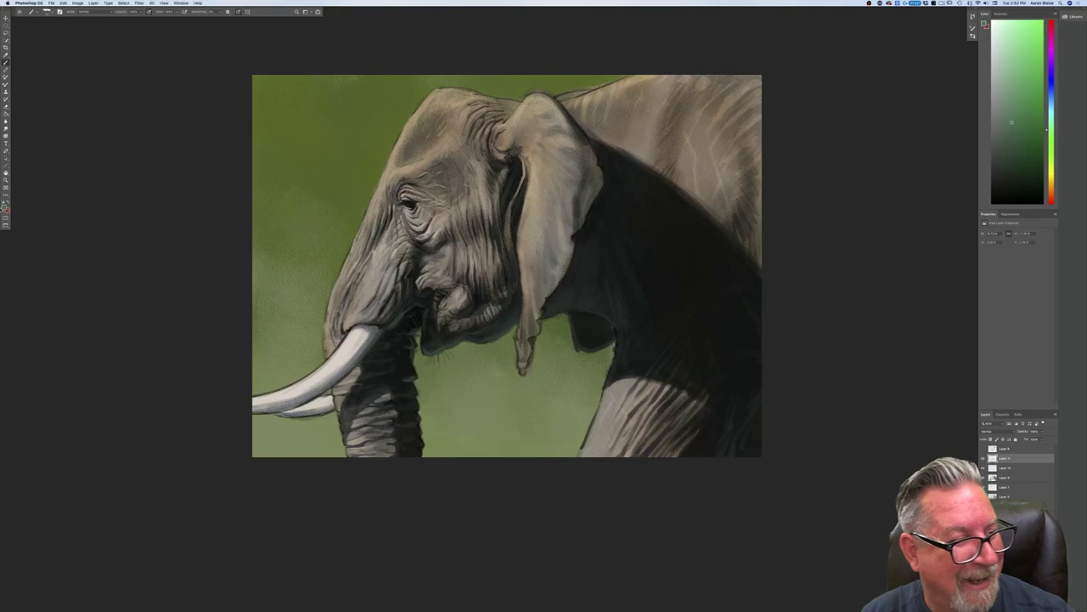
Step: Sample the shadow above the tusk, mix muted green-greys from it, and brighten the reflected light under the jaw, neck and chest
left_click(5, 208)
left_click(384, 325)
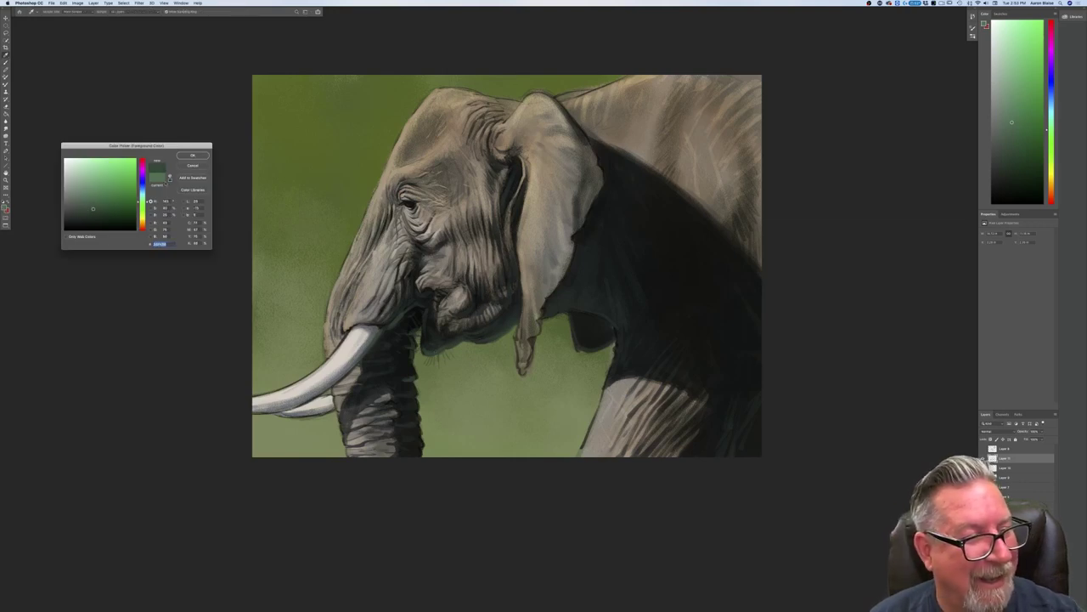
left_click(189, 156)
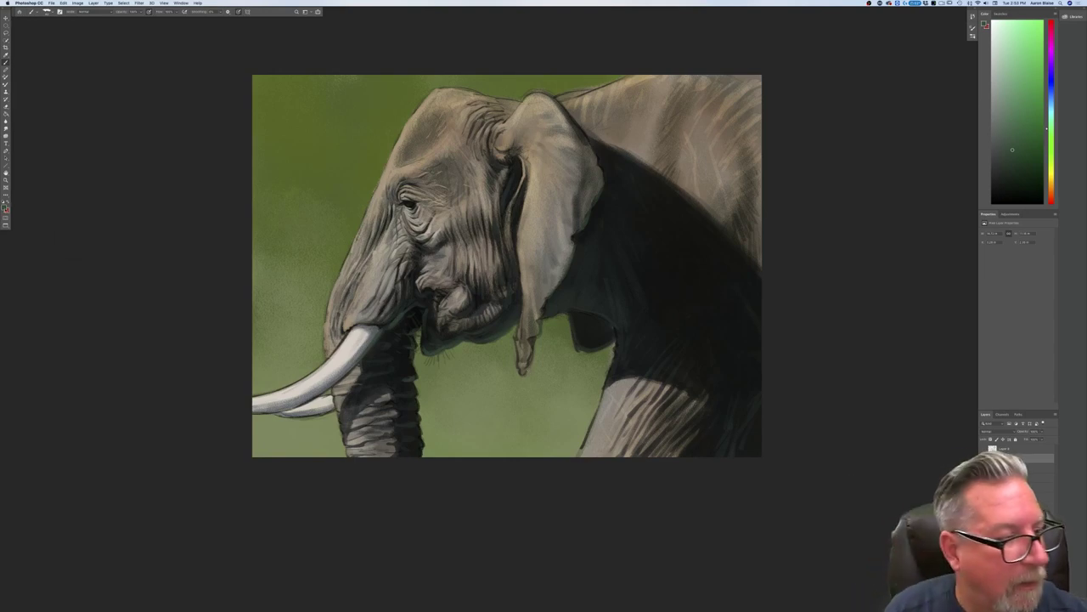
left_click(5, 207)
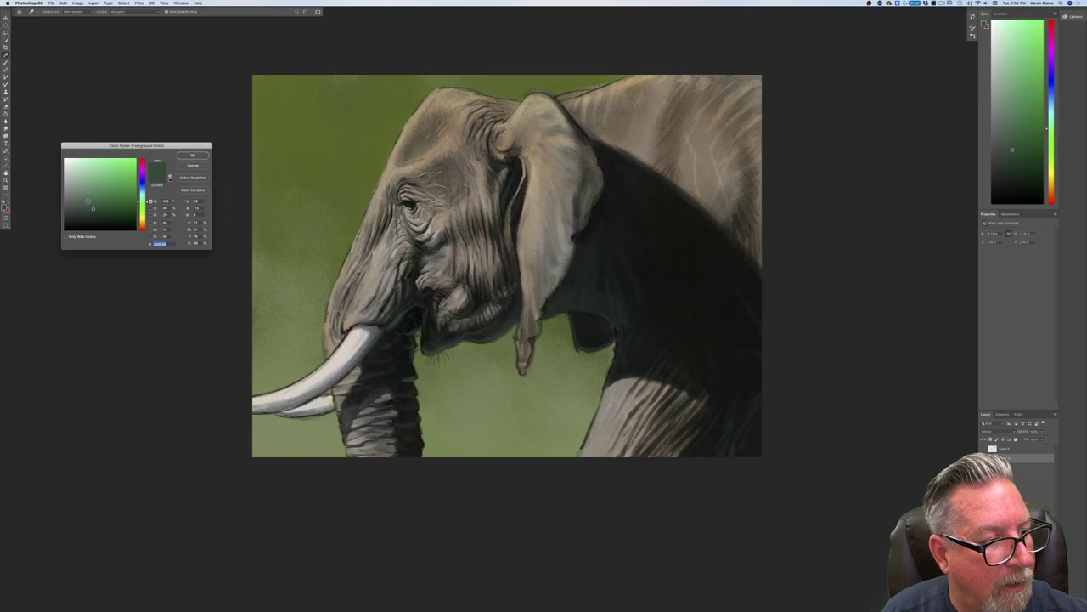
left_click(88, 202)
left_click(193, 157)
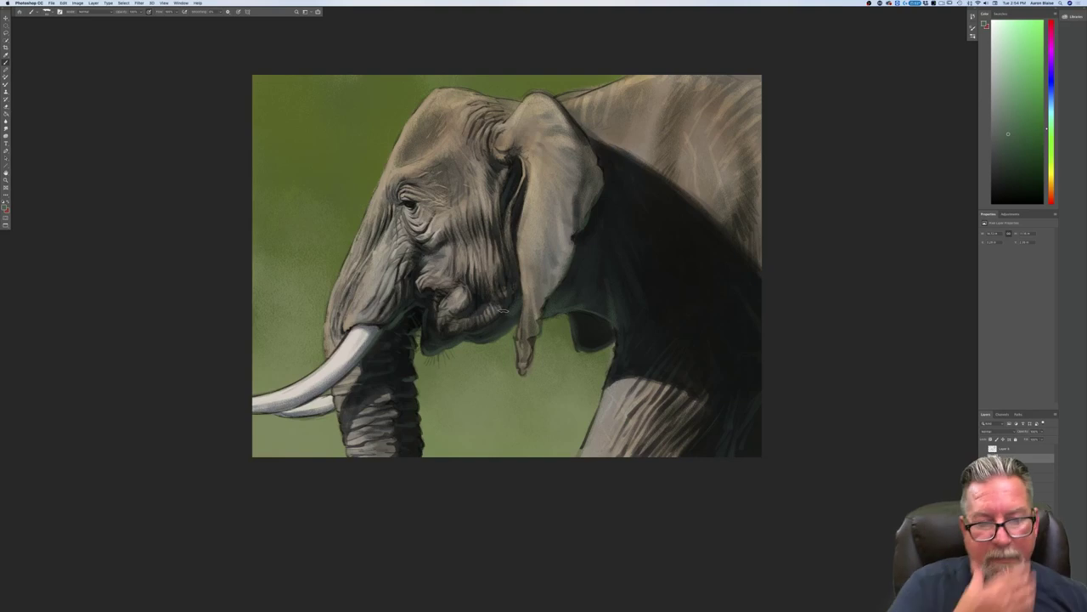
Step: Mix a dark muted blue and paint it into the shadows behind the ear and beside the mouth
key("super+minus")
key("super+minus")
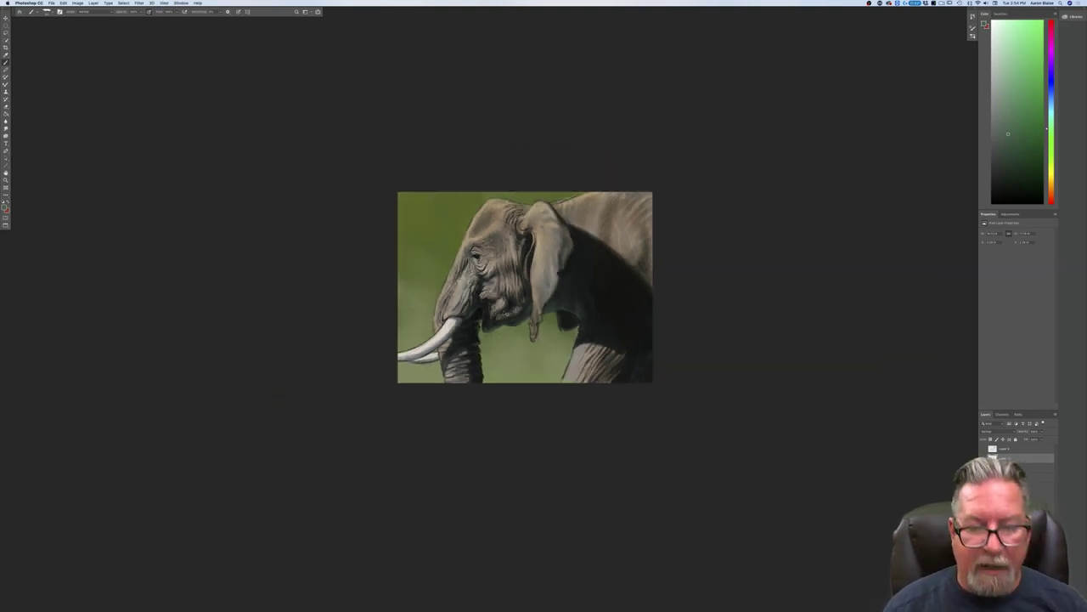
key("super+plus")
key("super+plus")
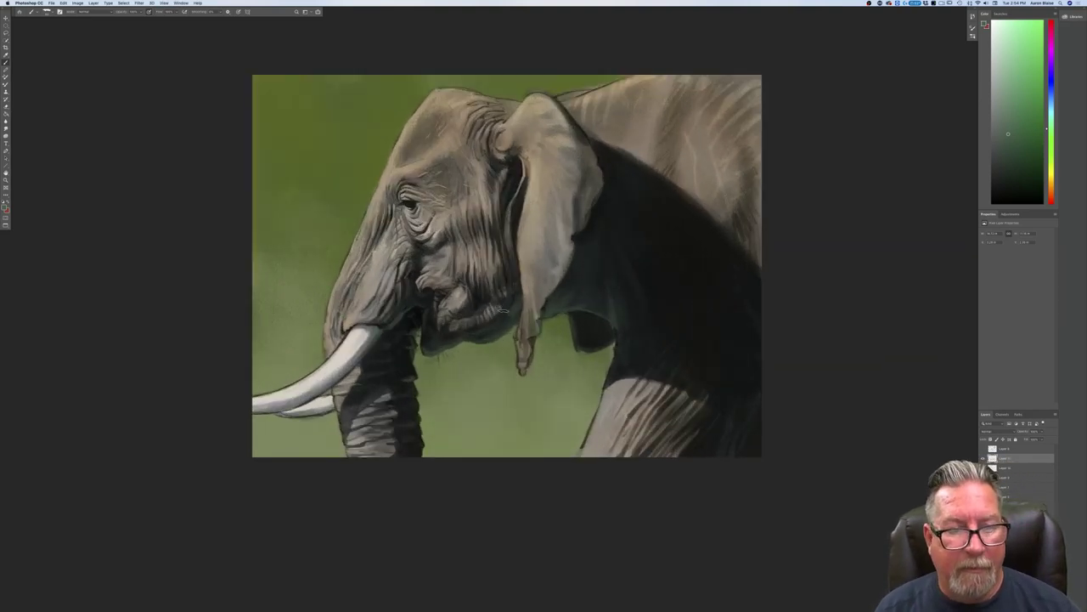
left_click(6, 207)
left_click(71, 223)
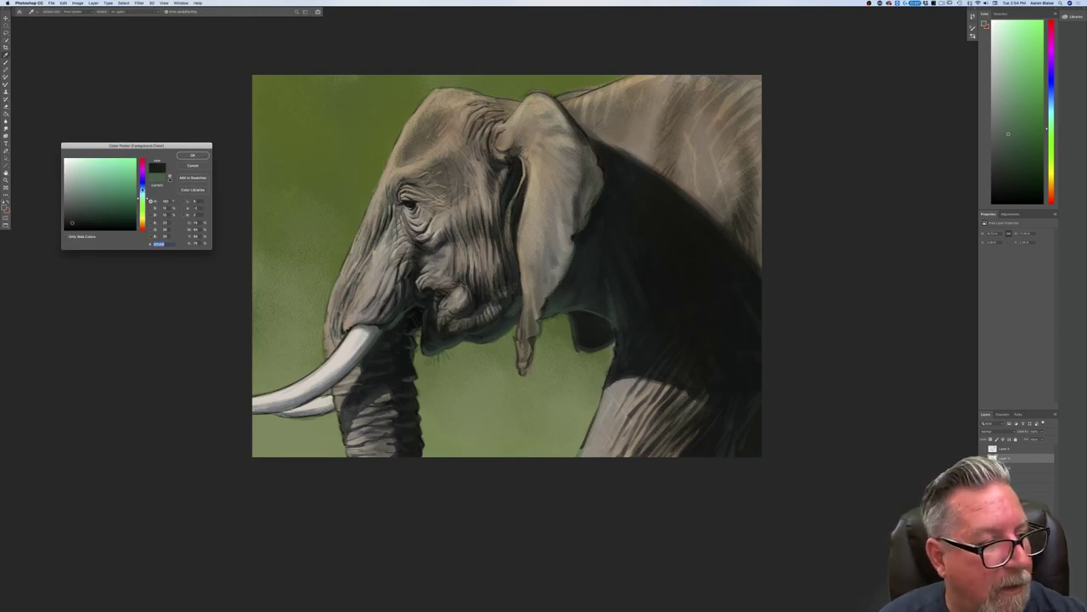
left_click(142, 187)
left_click(85, 213)
left_click(193, 156)
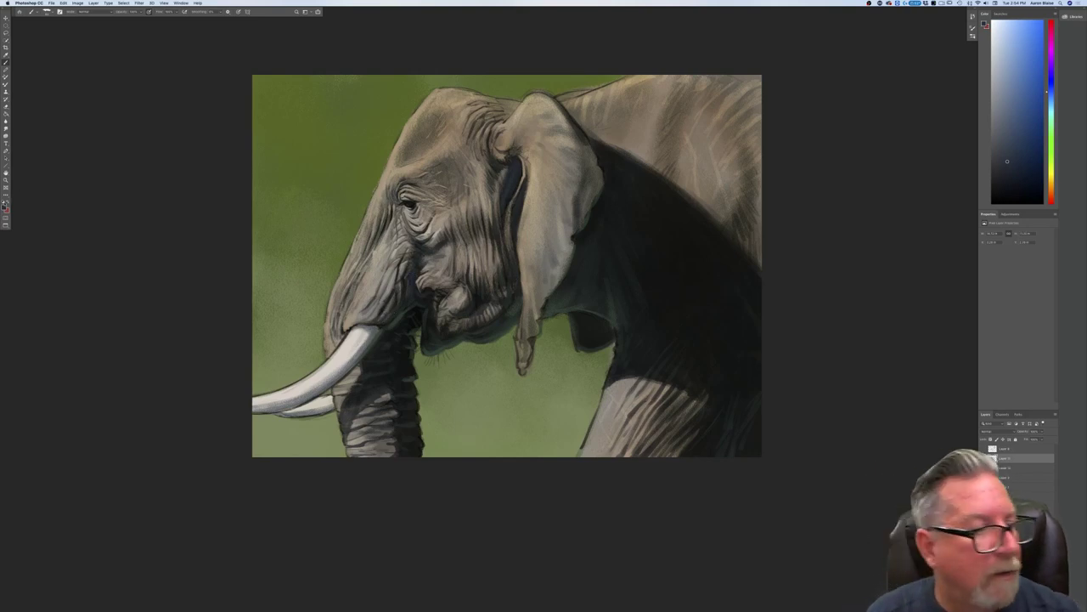
Step: Choose a more saturated dark blue and glaze it over the shoulder shadow and the shadowed side of the trunk
left_click(4, 206)
left_click_drag(85, 213, 100, 215)
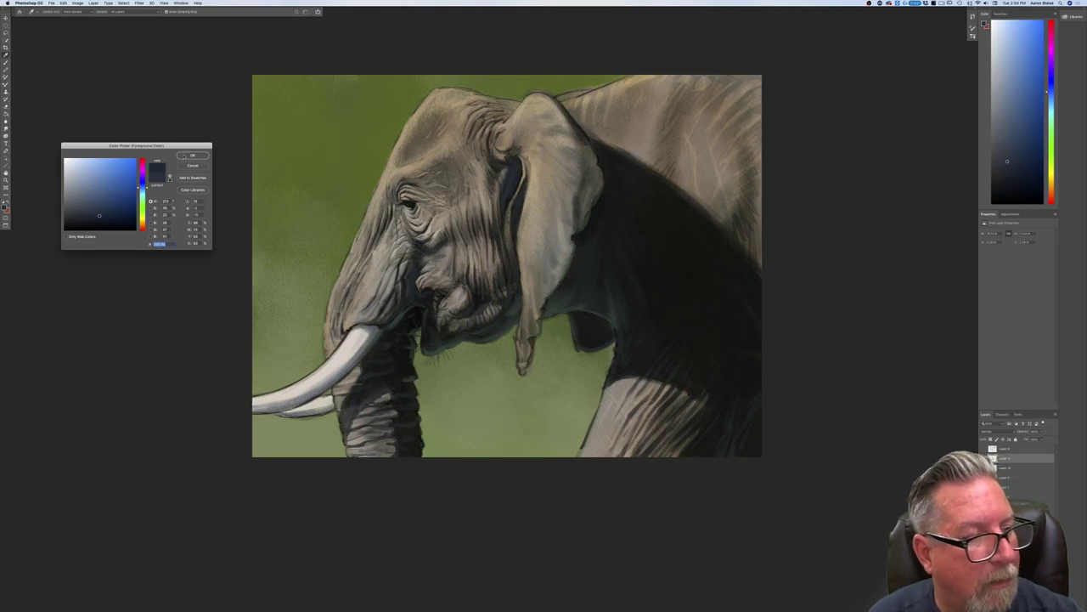
left_click(183, 156)
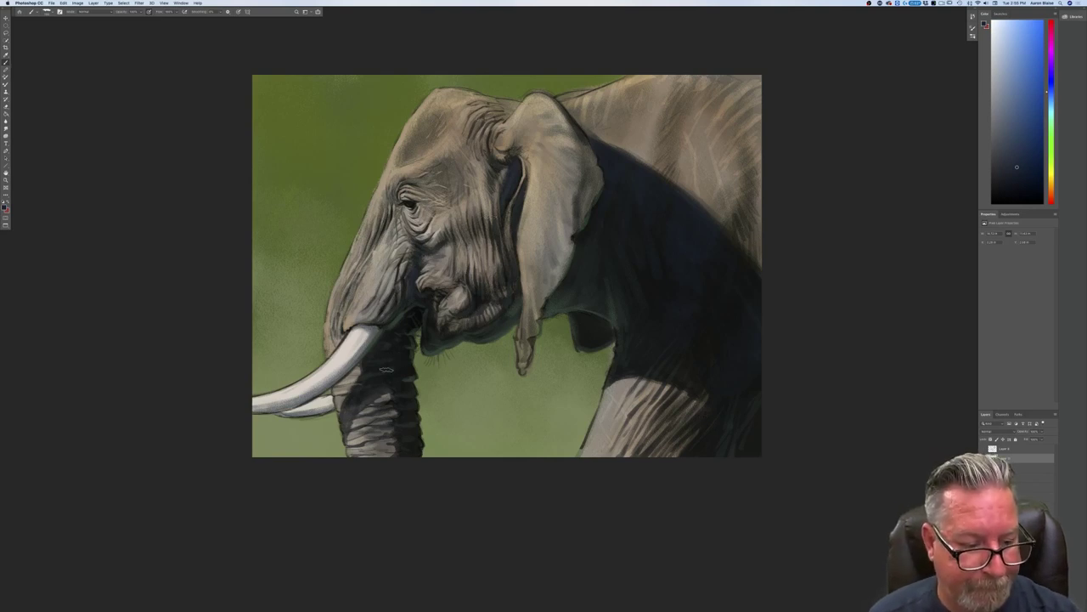
mouse_move(349, 412)
left_mouse_down()
mouse_move(360, 386)
mouse_move(339, 411)
left_mouse_up()
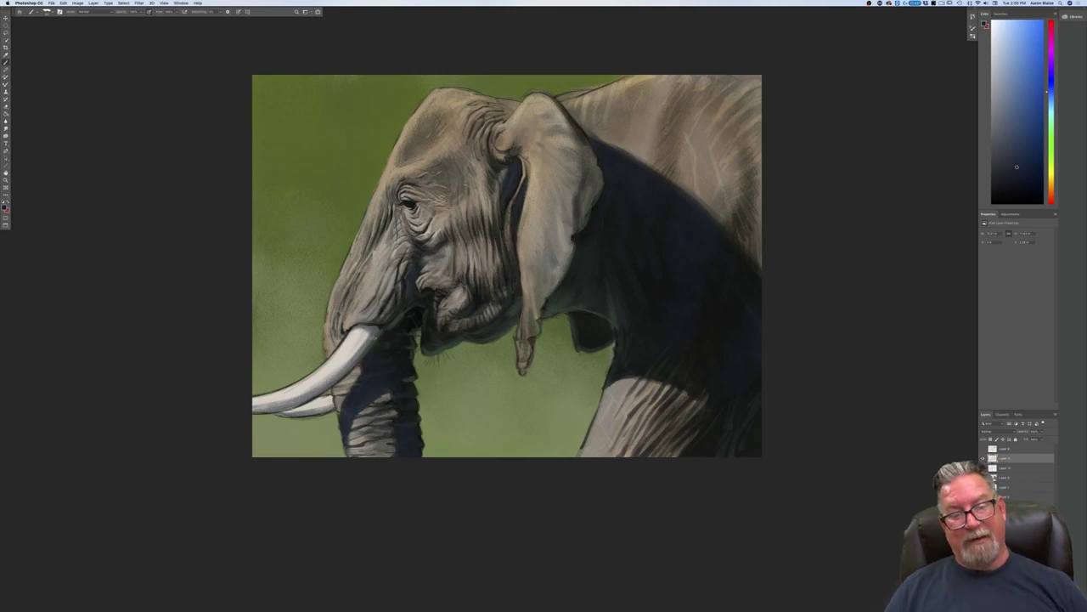
Step: Change the brush colour to a dark olive green and paint reflected light on the trunk's rear edge and under the jaw
left_click(4, 206)
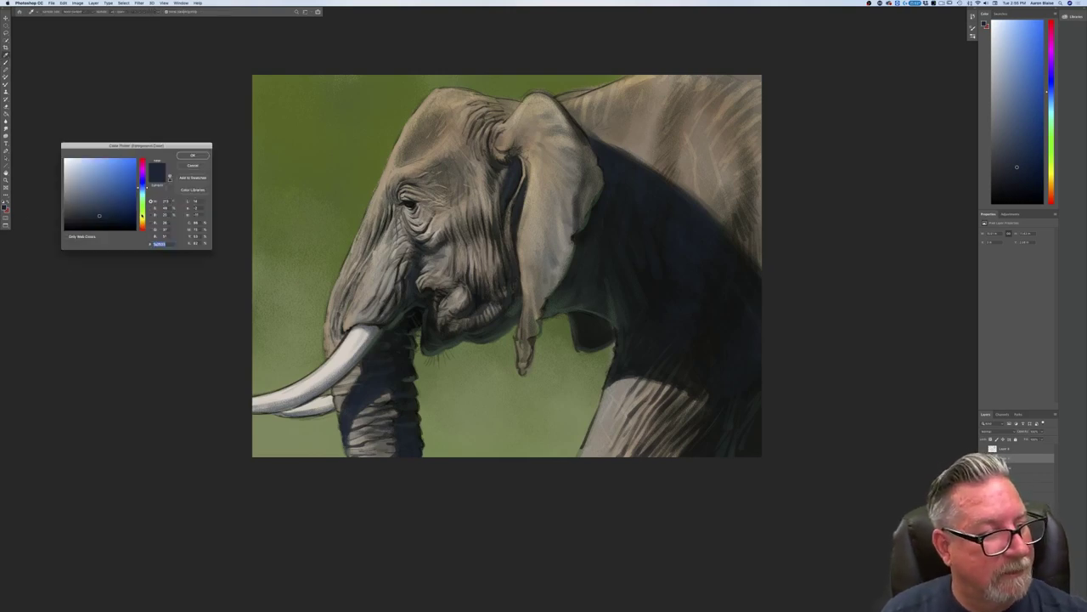
left_click(143, 213)
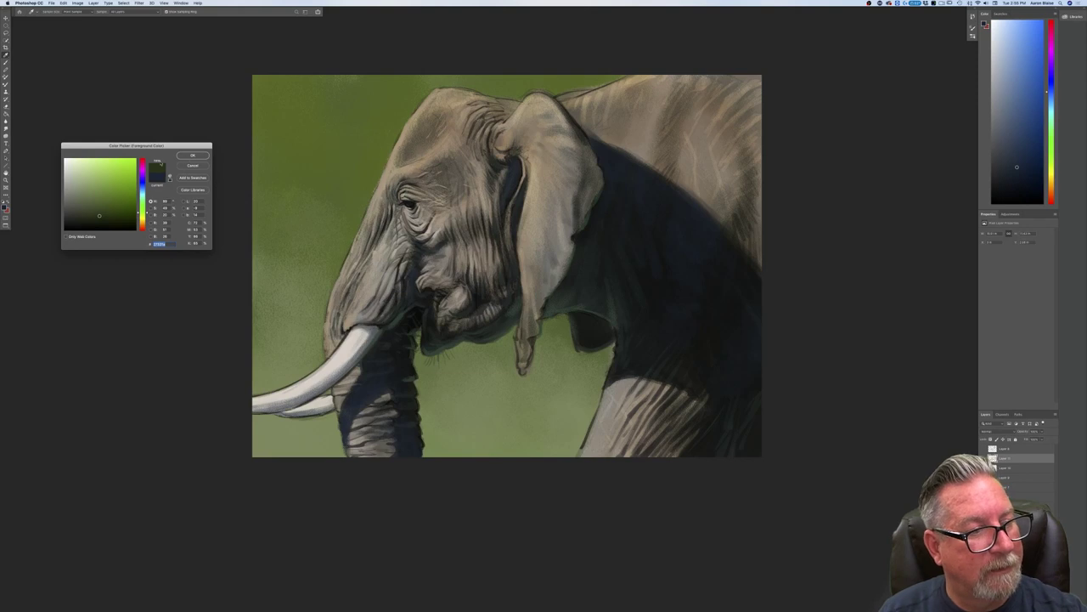
left_click_drag(98, 215, 92, 213)
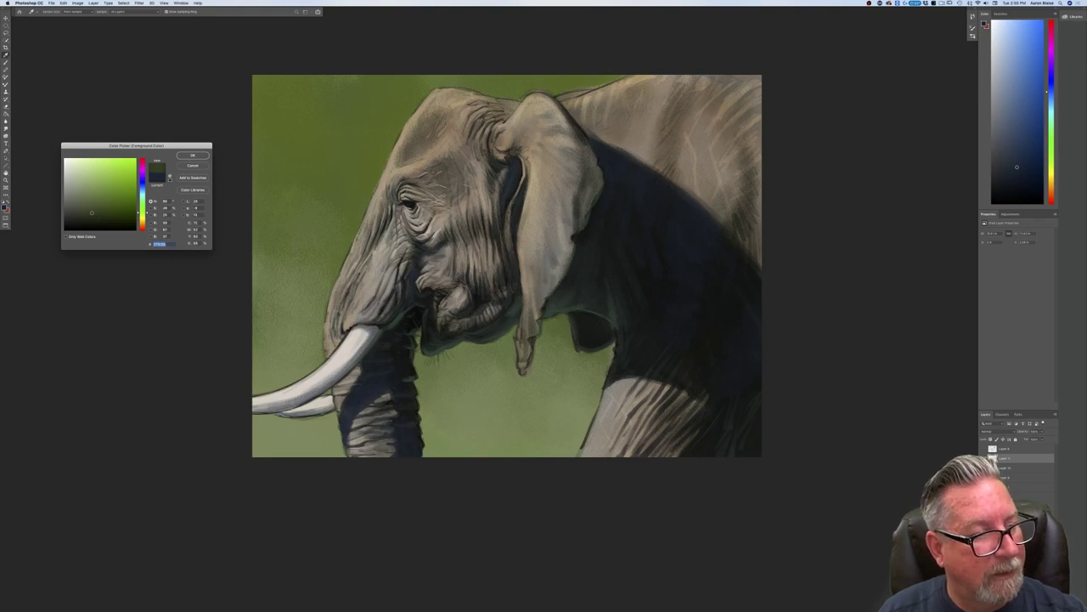
left_click(193, 155)
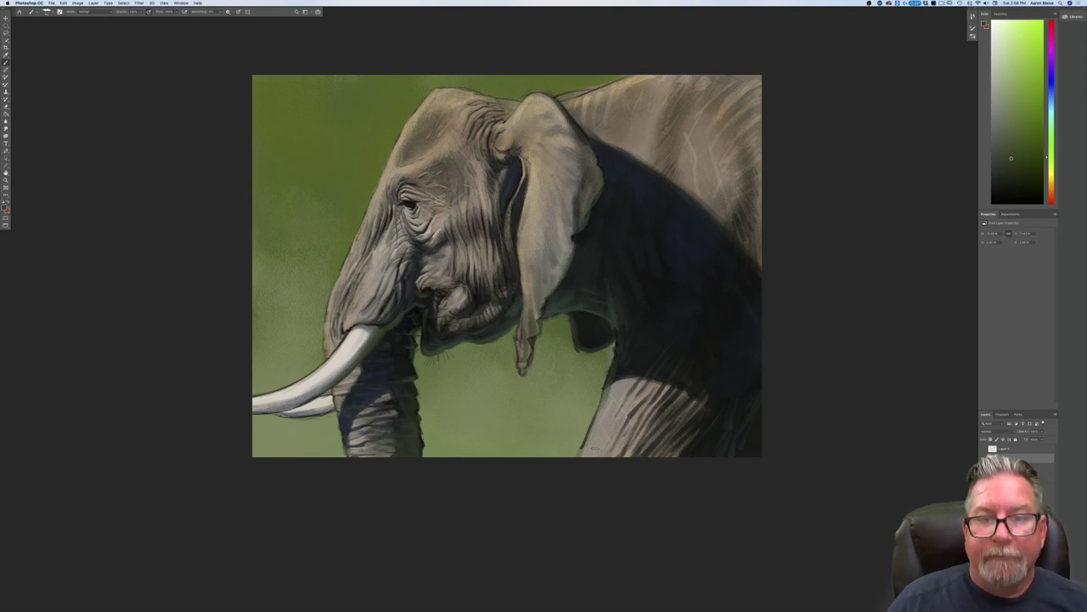
Step: Sample the warm skin tone above the eye and lighten it to a pale tan brush colour
key("super+minus")
key("super+minus")
key("super+minus")
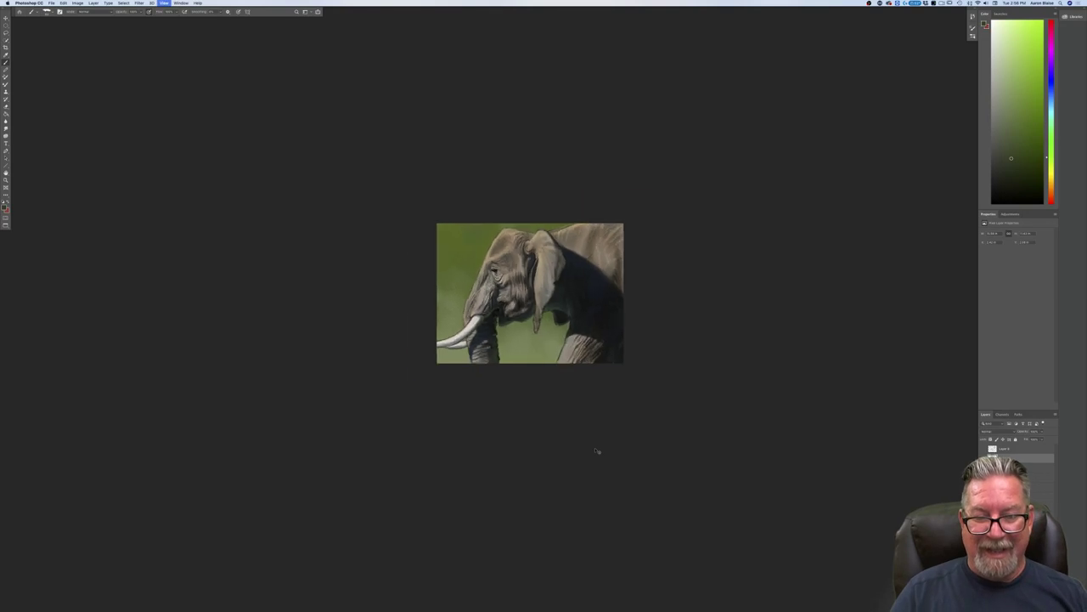
key("super+plus")
key("super+plus")
key("super+plus")
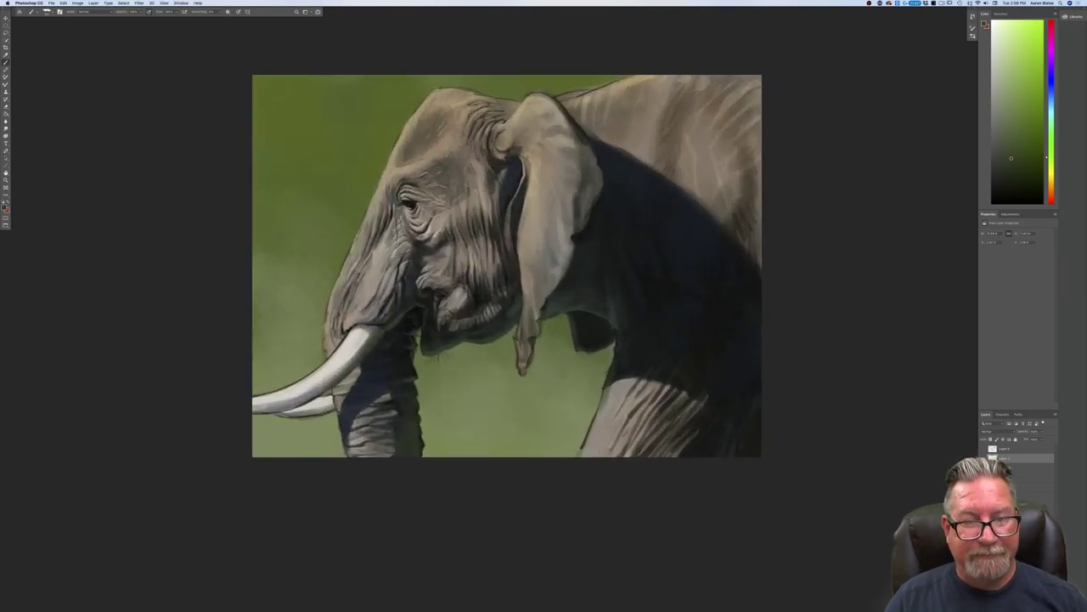
left_click(4, 207)
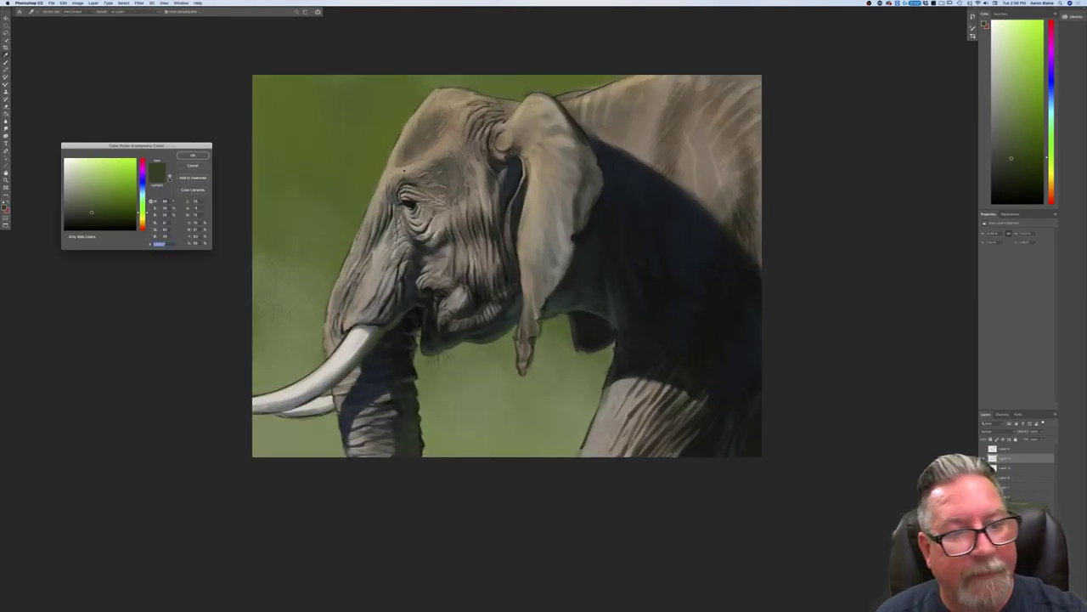
left_click(403, 171)
left_click(83, 171)
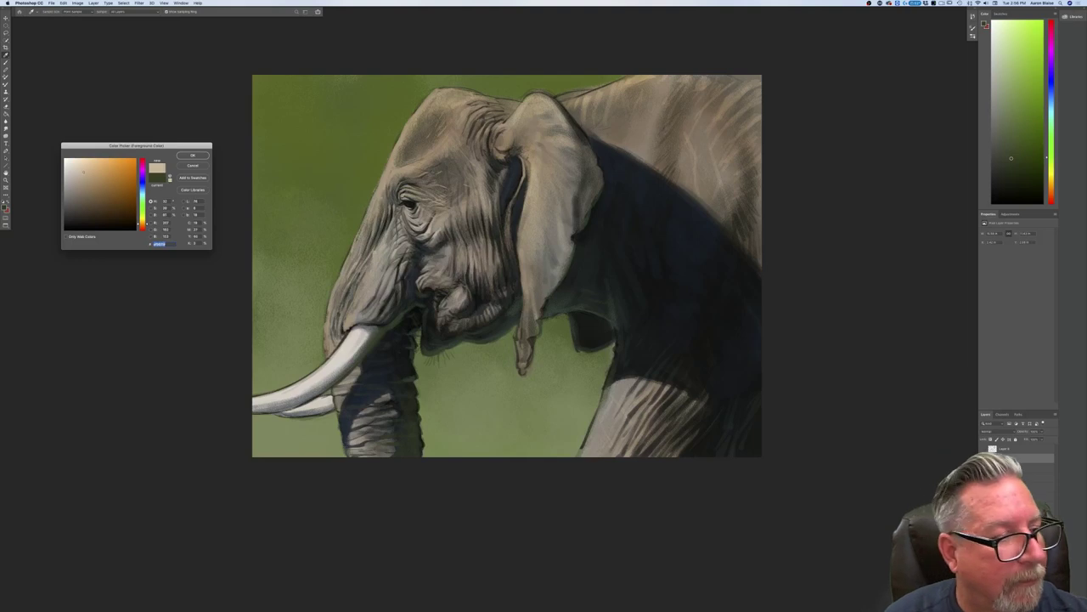
left_click(193, 155)
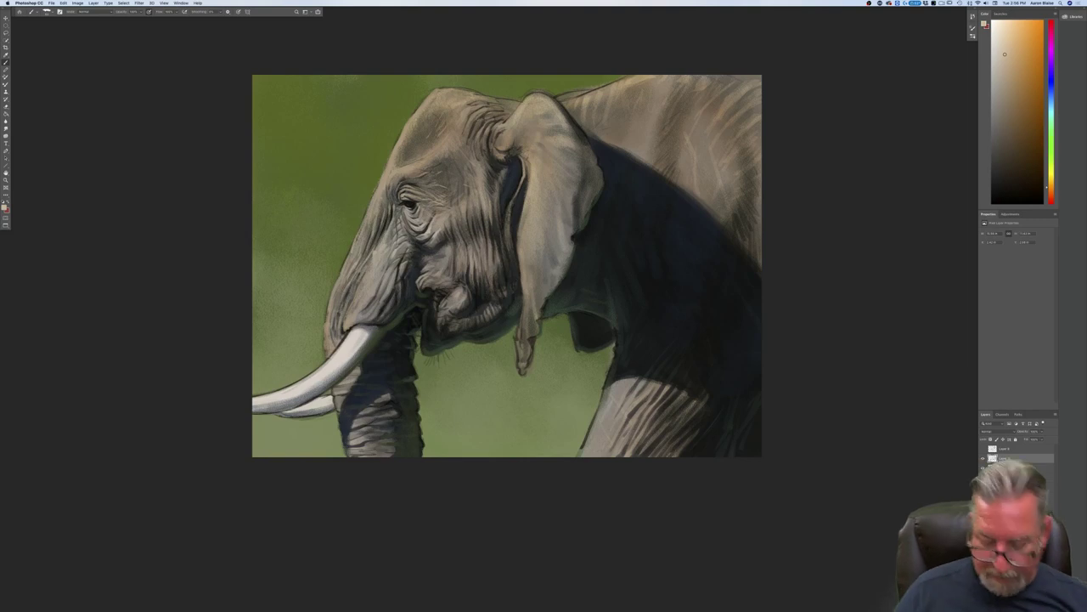
Step: Paint pale tan highlights on the forehead and on the folds along the ear's rear edge
key("super+minus")
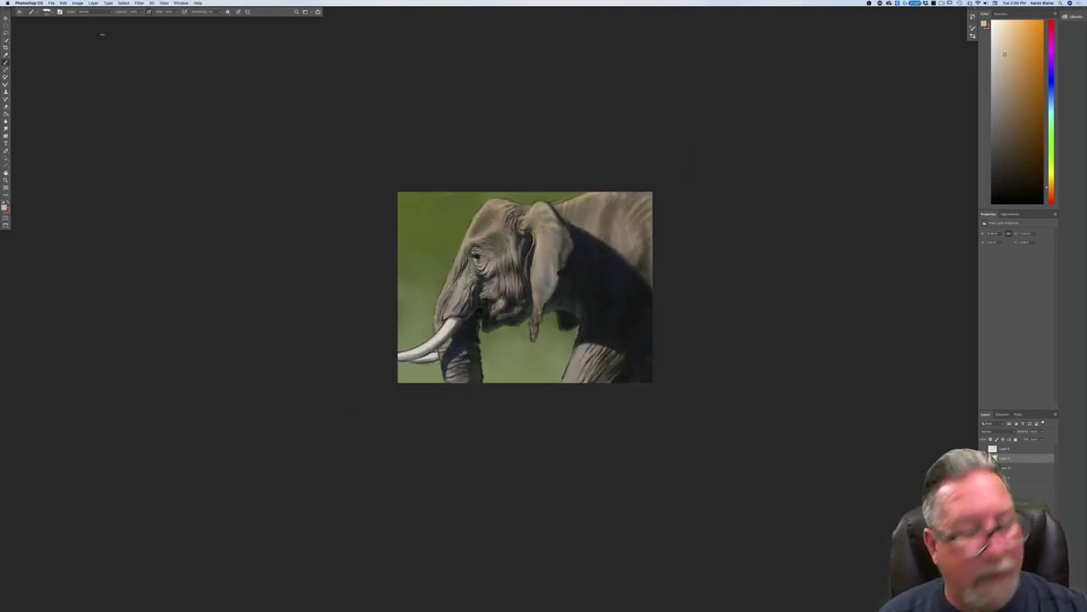
key("super+0")
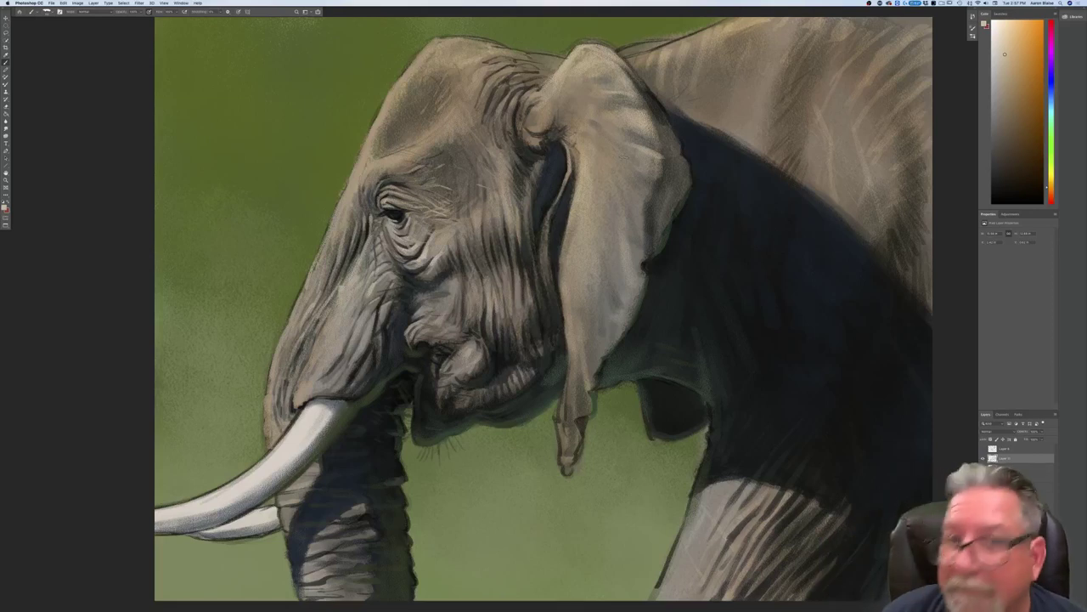
left_click_drag(645, 212, 635, 265)
mouse_move(637, 179)
left_mouse_down()
mouse_move(619, 225)
mouse_move(670, 188)
mouse_move(678, 165)
mouse_move(668, 160)
mouse_move(682, 190)
mouse_move(672, 226)
left_mouse_up()
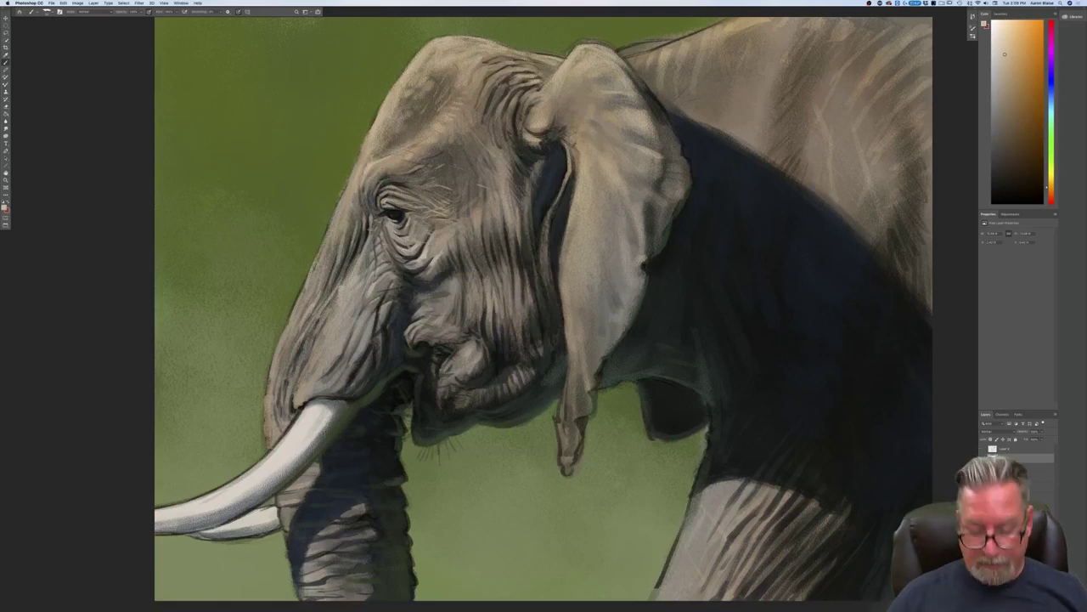
Step: Darken the pale tan brush colour slightly and add a new layer
key("super+minus")
key("super+minus")
key("super+minus")
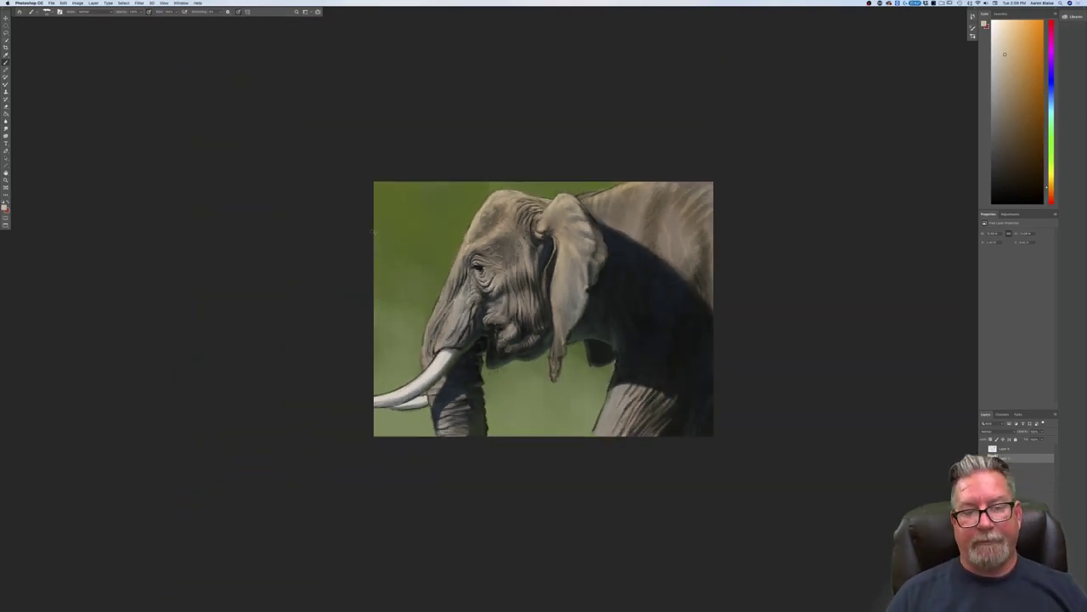
key("super+plus")
key("super+plus")
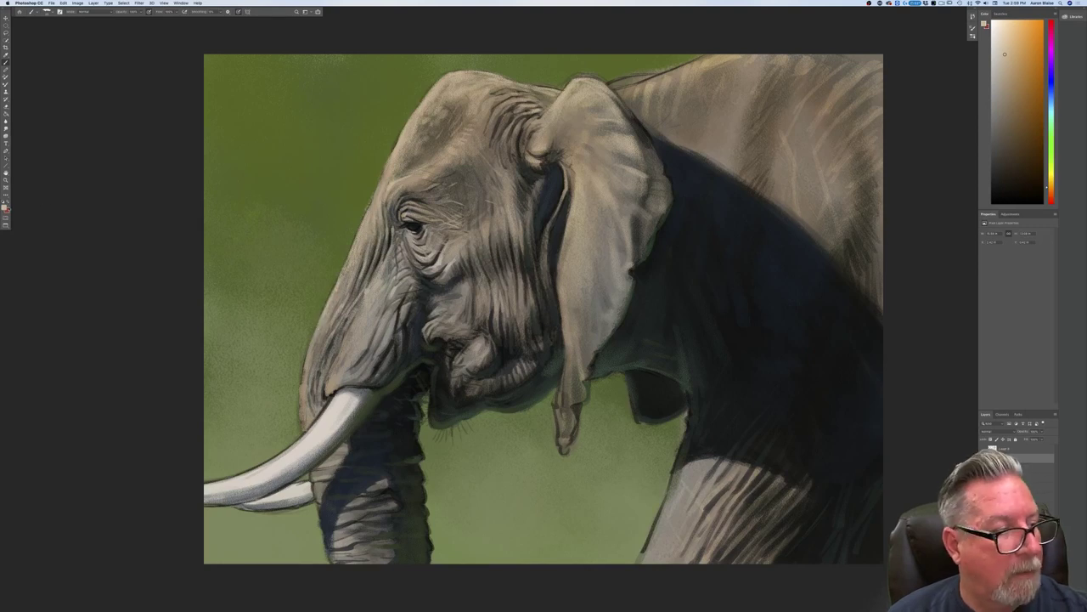
left_click(8, 210)
left_click_drag(82, 172, 81, 179)
left_click(188, 156)
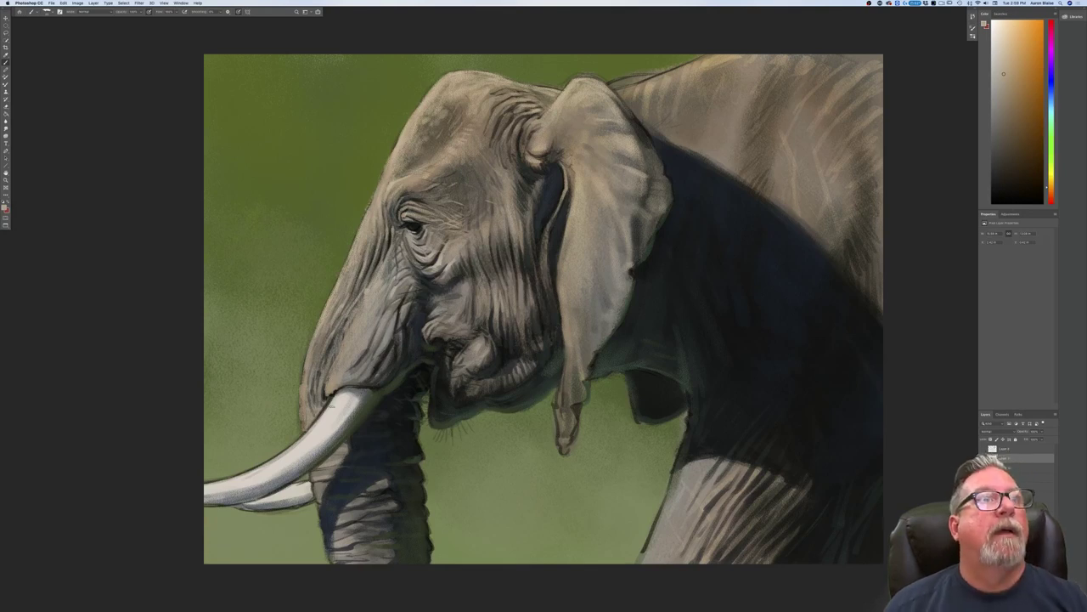
key("ctrl+shift+alt+n")
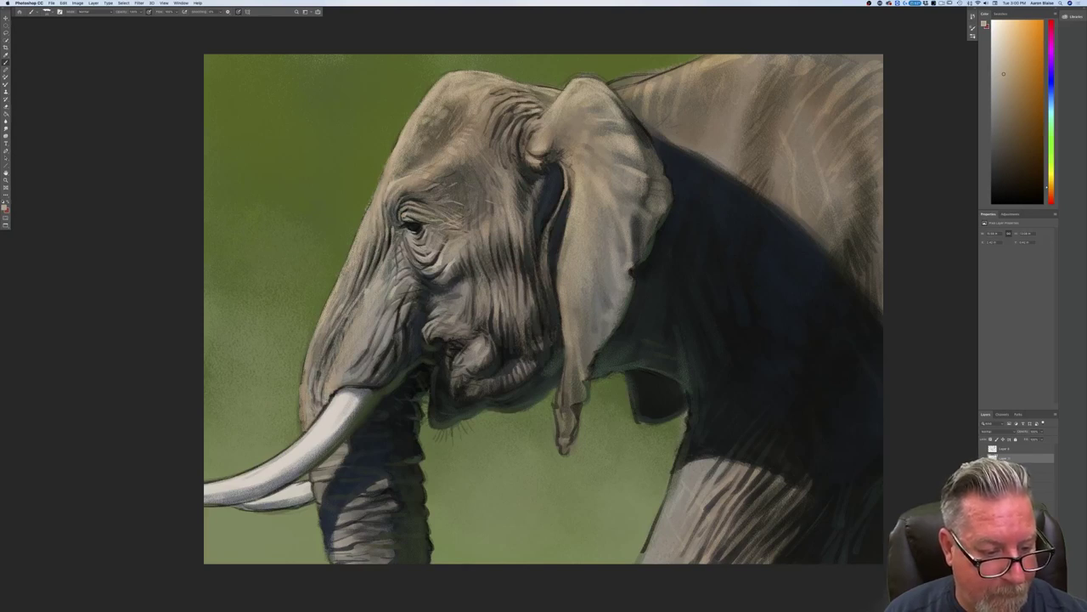
Step: Sample a light tone from the tusk and lighten the brush colour to a warm near-white
left_click(4, 208)
left_click(308, 435)
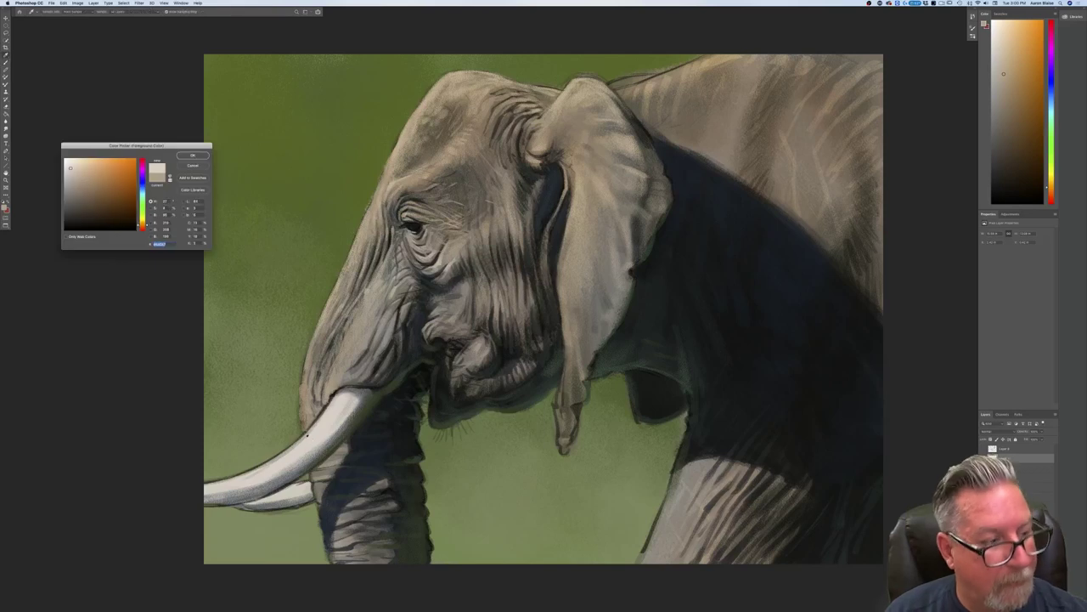
left_click(66, 159)
left_click(185, 157)
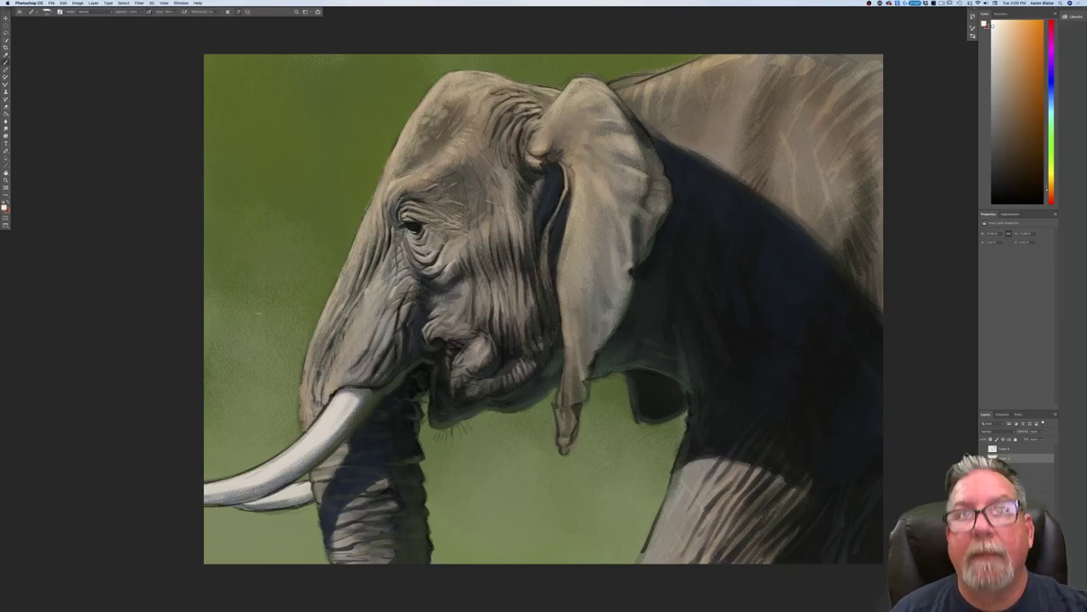
Step: Paint near-white highlights along the length of the front tusk and on the far tusk below it
left_click_drag(182, 357, 295, 215)
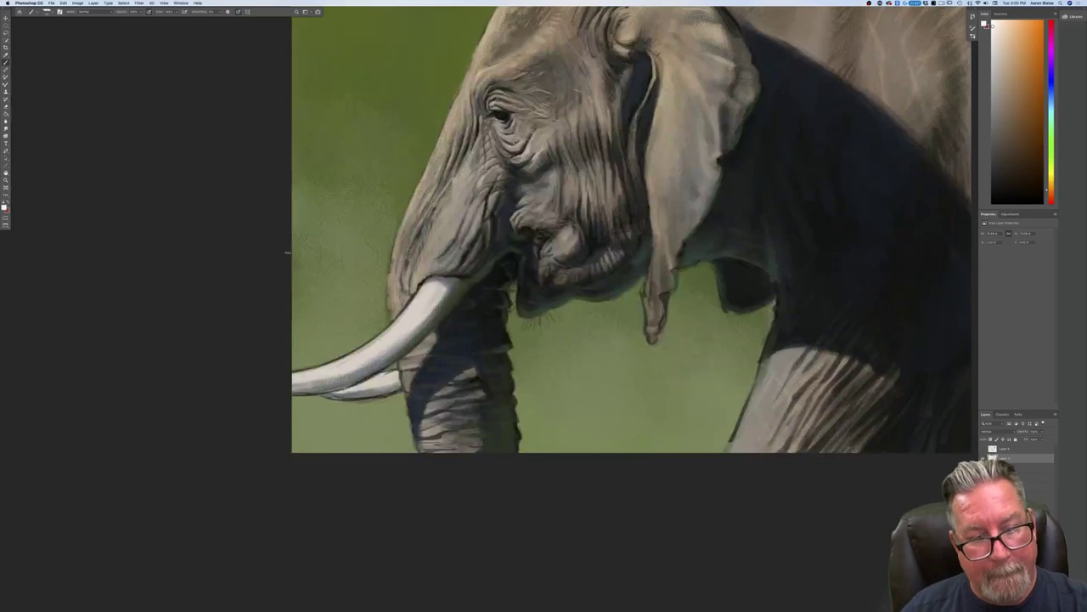
mouse_move(425, 284)
left_mouse_down()
mouse_move(394, 325)
mouse_move(422, 291)
left_mouse_up()
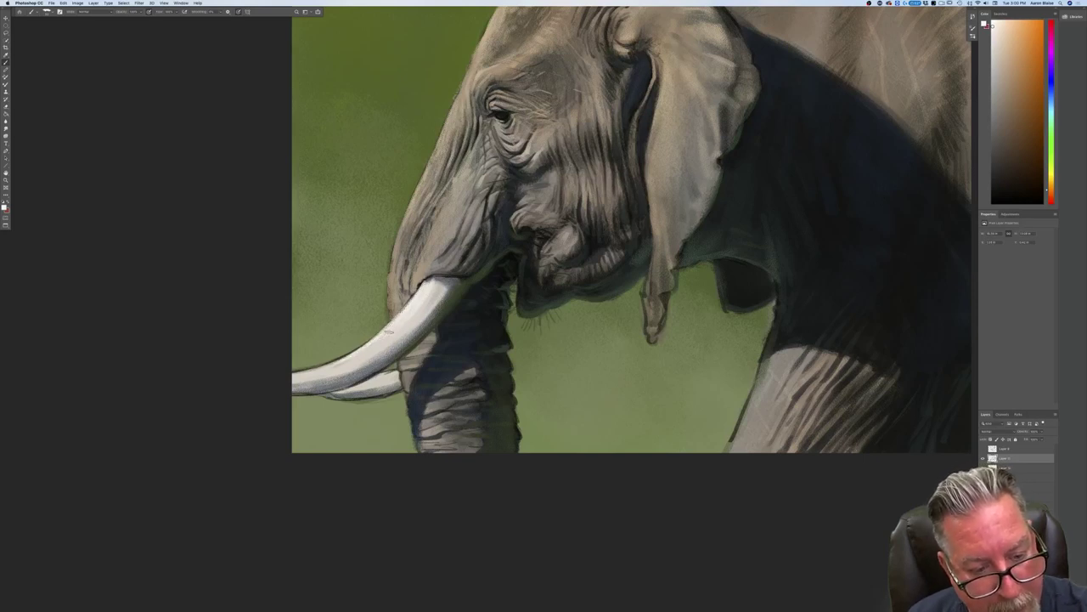
left_click_drag(340, 360, 309, 371)
mouse_move(367, 347)
left_mouse_down()
mouse_move(297, 373)
mouse_move(344, 369)
left_mouse_up()
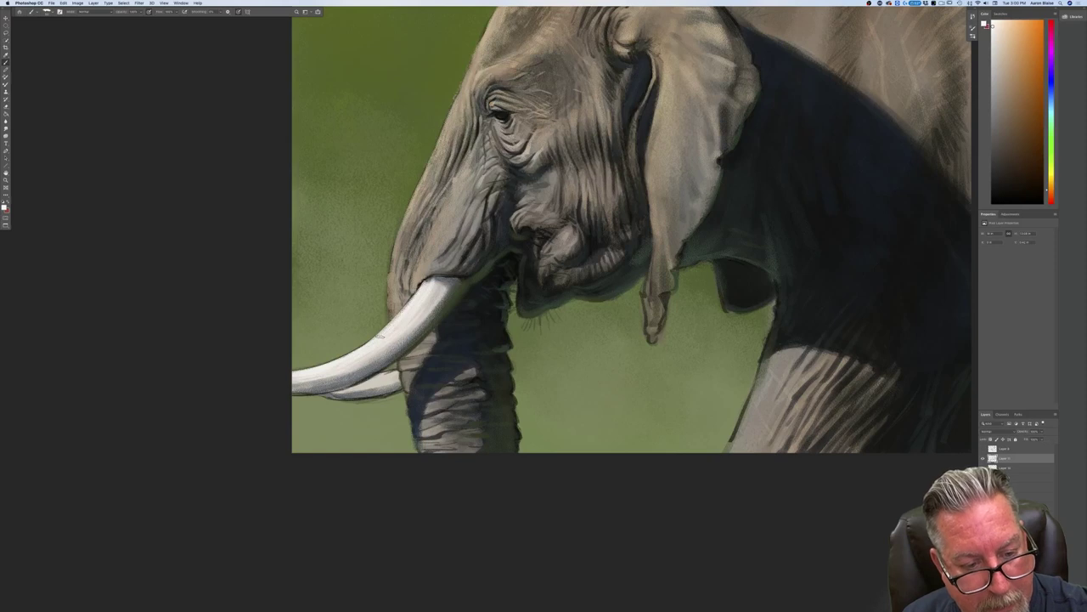
mouse_move(369, 343)
left_mouse_down()
mouse_move(382, 373)
mouse_move(393, 371)
mouse_move(369, 381)
left_mouse_up()
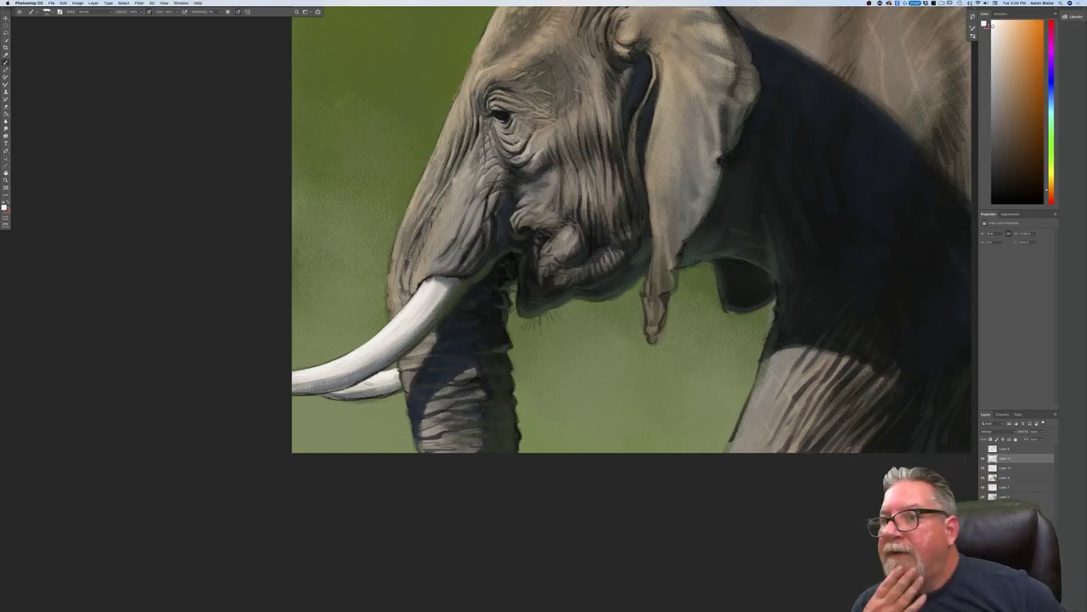
Step: Flip the canvas horizontally and check the mirrored elephant painting at a reduced size
key("super+minus")
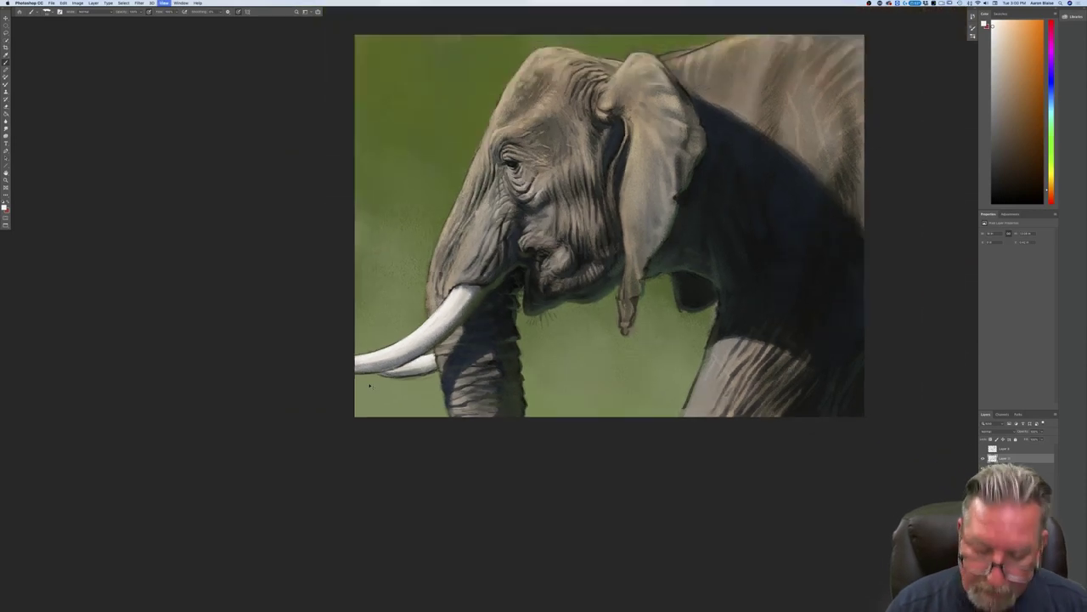
key("super+minus")
key("super+minus")
key("super+plus")
key("super+plus")
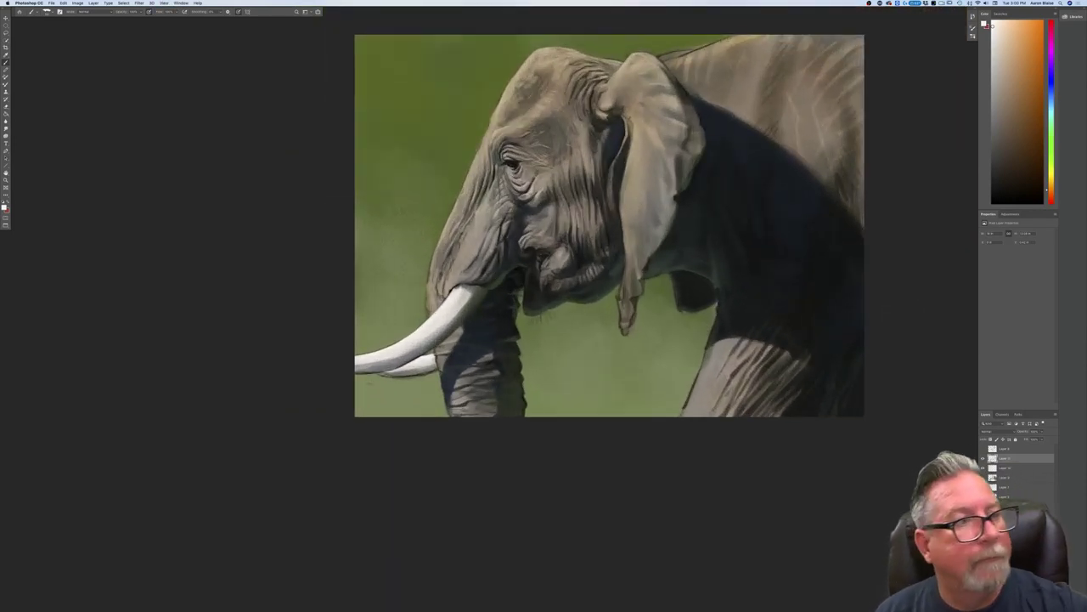
left_click(78, 3)
mouse_move(107, 57)
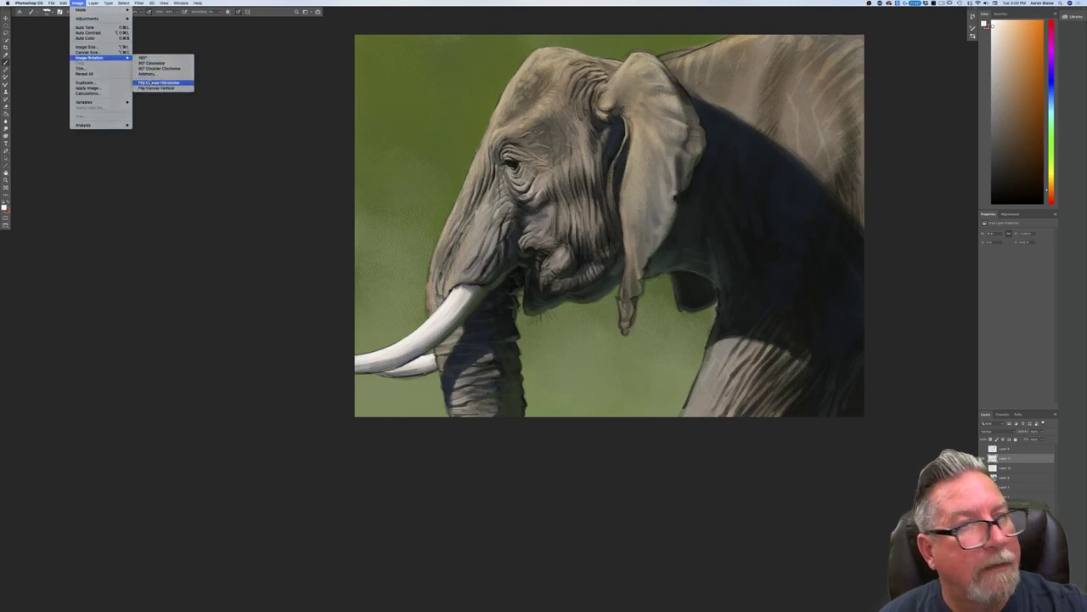
left_click(151, 82)
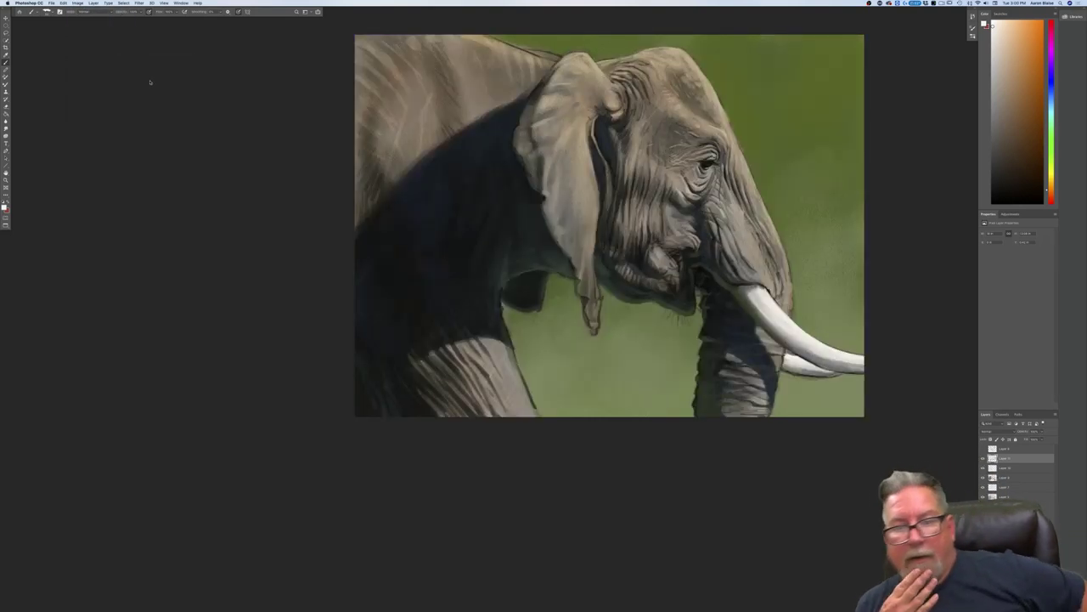
key("super+minus")
key("super+minus")
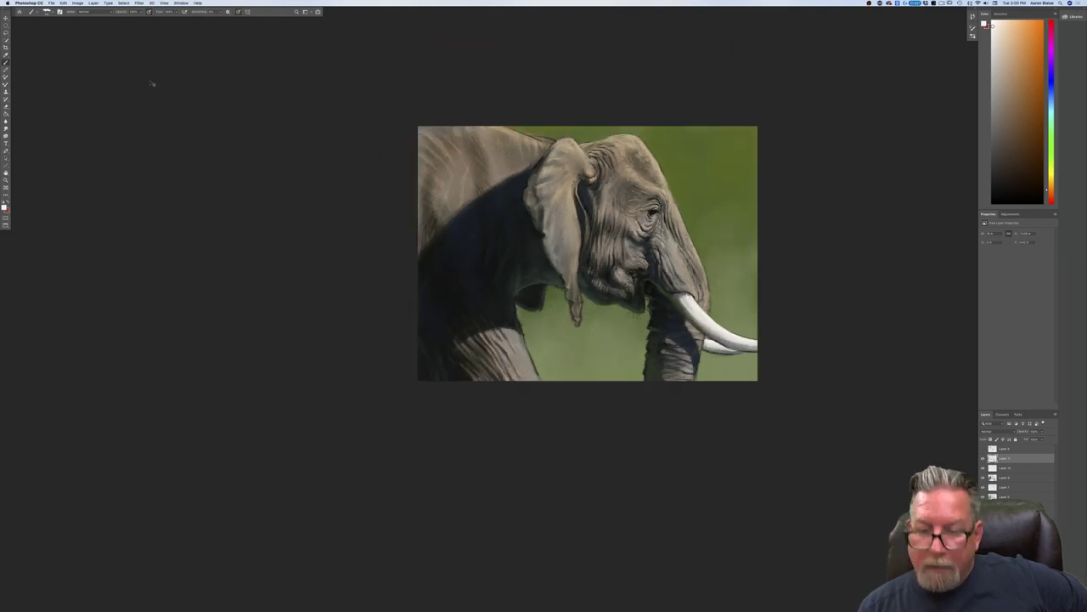
key("super+plus")
key("super+plus")
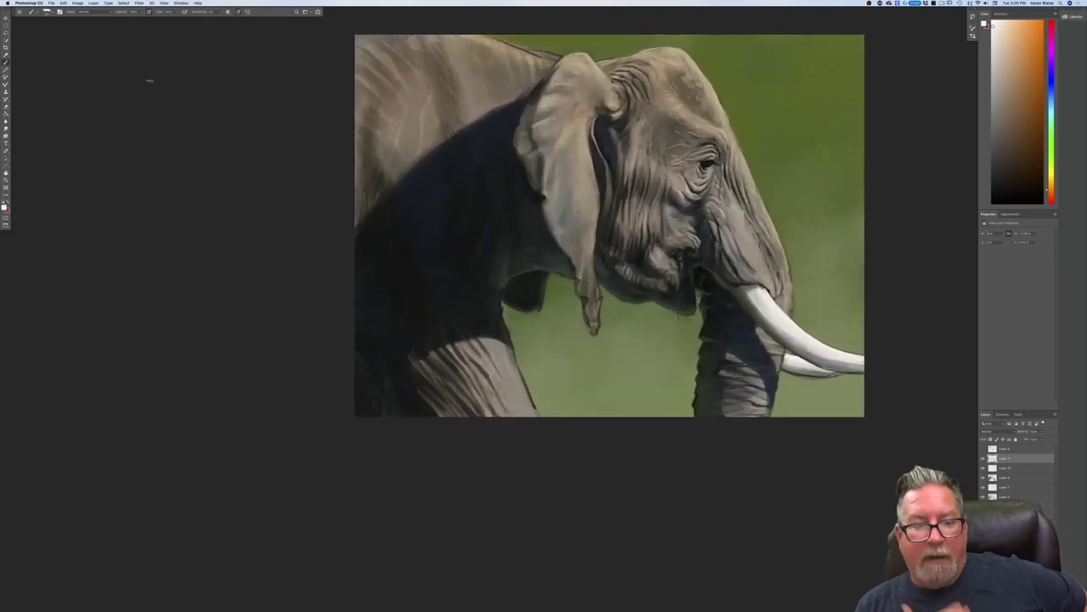
left_click_drag(221, 471, 149, 542)
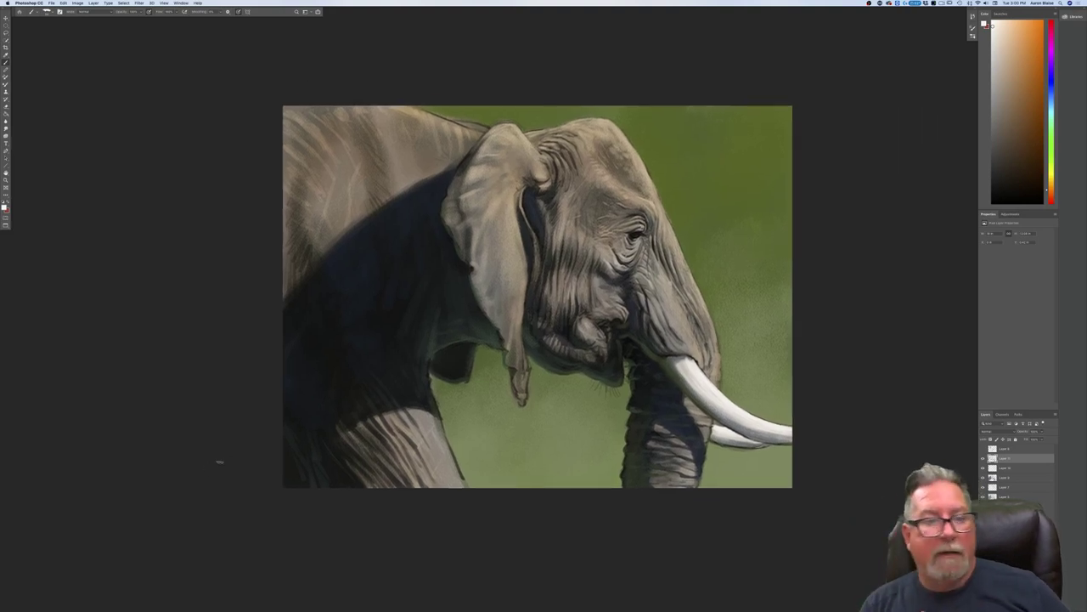
Step: Switch the brush to a sampled brush preset from the current brush group
left_click(49, 13)
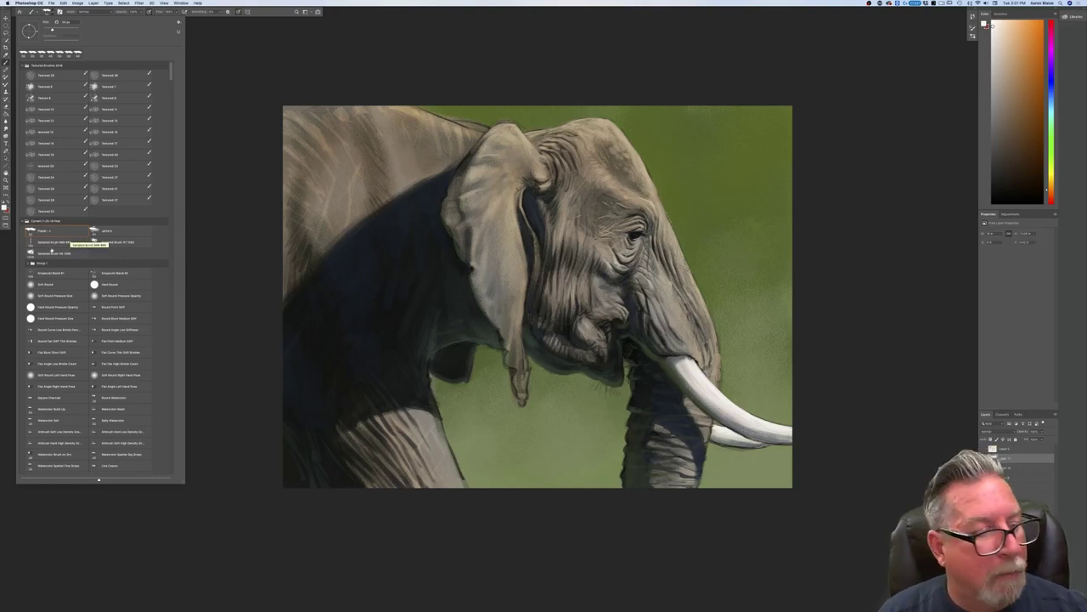
left_click(52, 242)
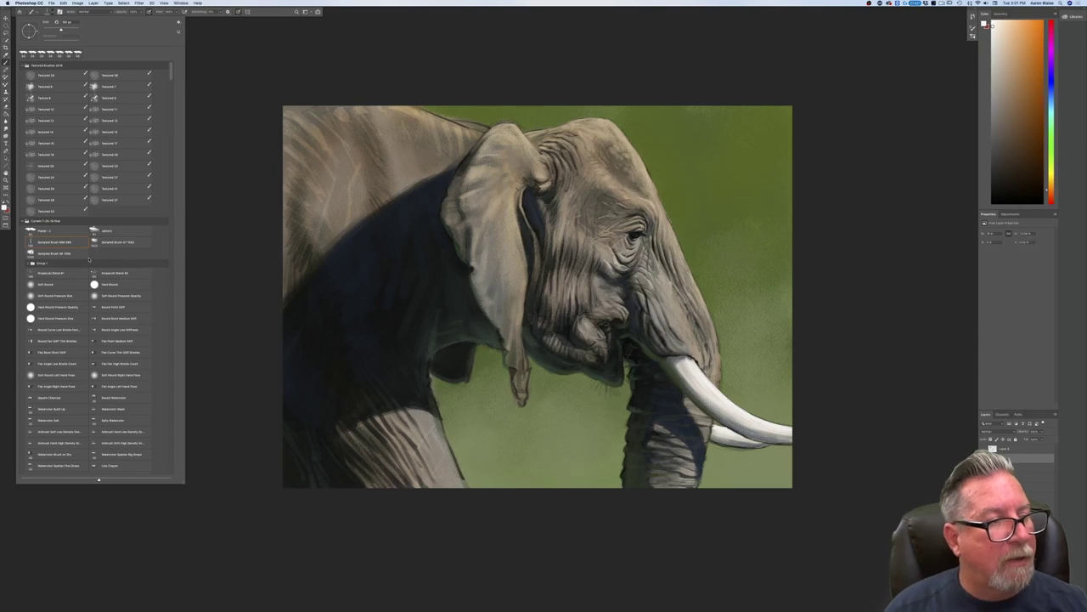
left_click(463, 273)
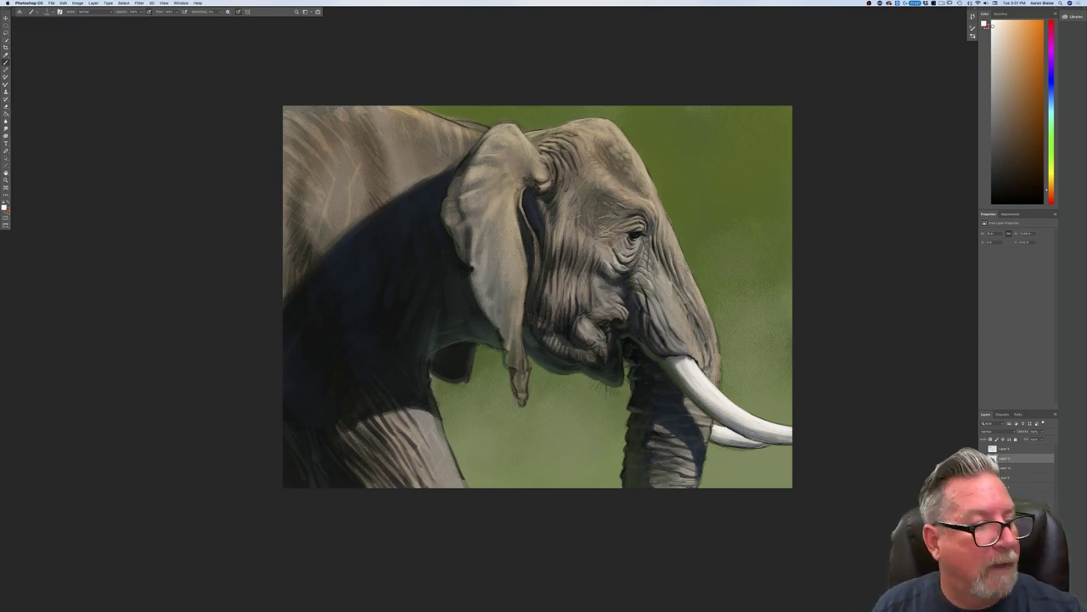
Step: Sample a skin tone beside the eye, lighten it to tan, and paint fine texture on a new layer over the temple and top of the head
left_click(6, 209)
left_click(581, 231)
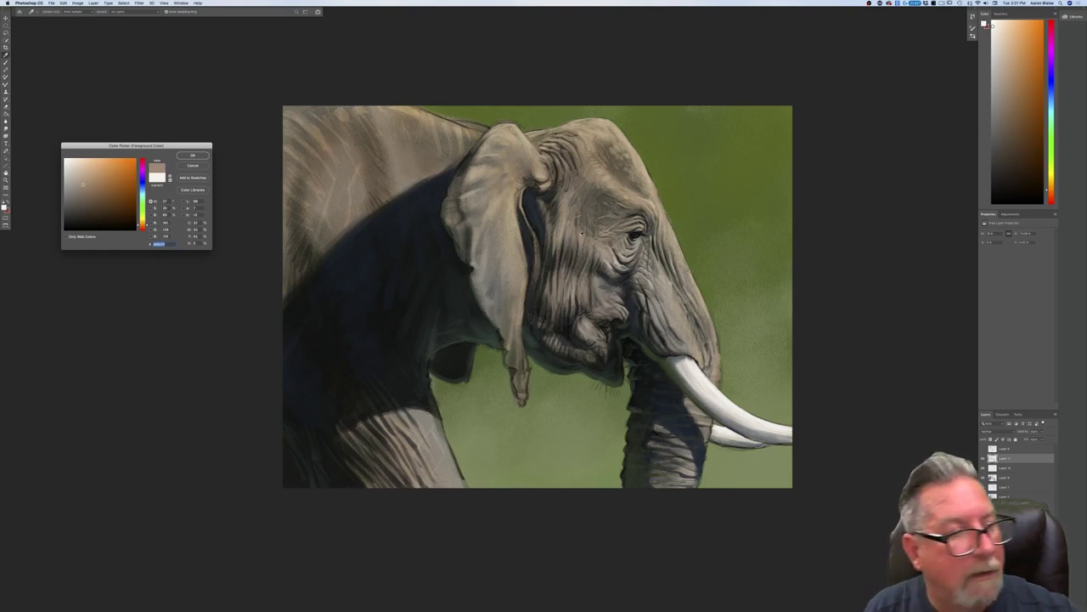
key("Return")
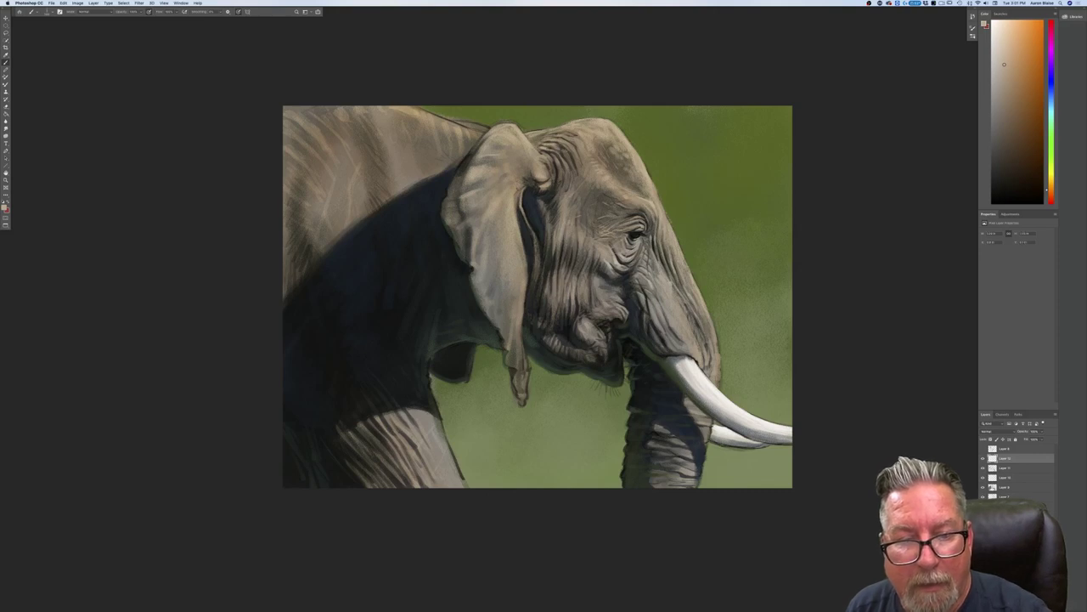
mouse_move(578, 192)
left_mouse_down()
mouse_move(582, 230)
mouse_move(593, 228)
left_mouse_up()
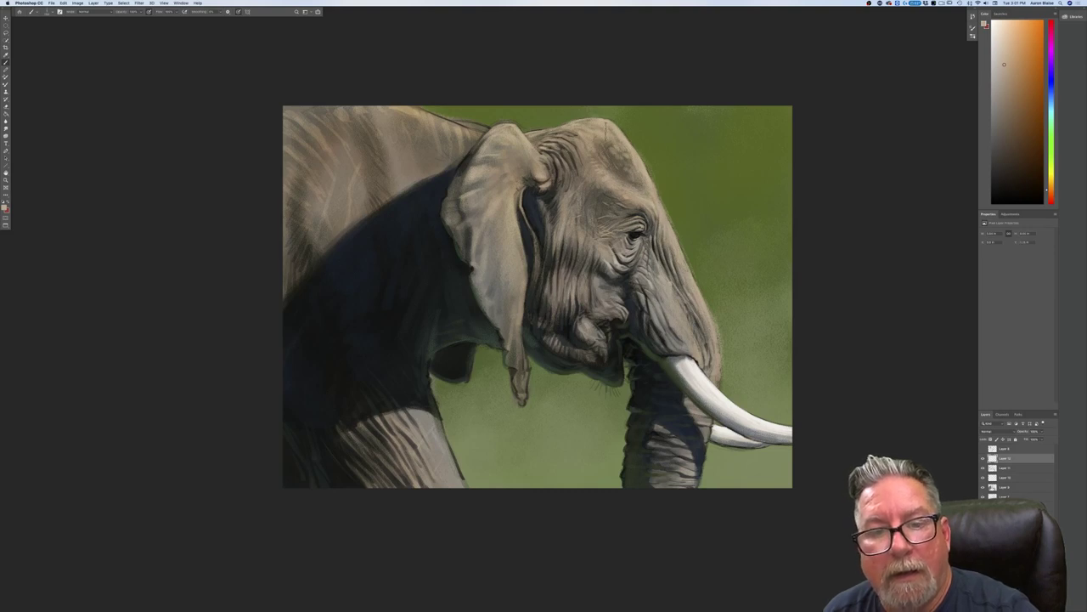
left_click_drag(588, 117, 623, 139)
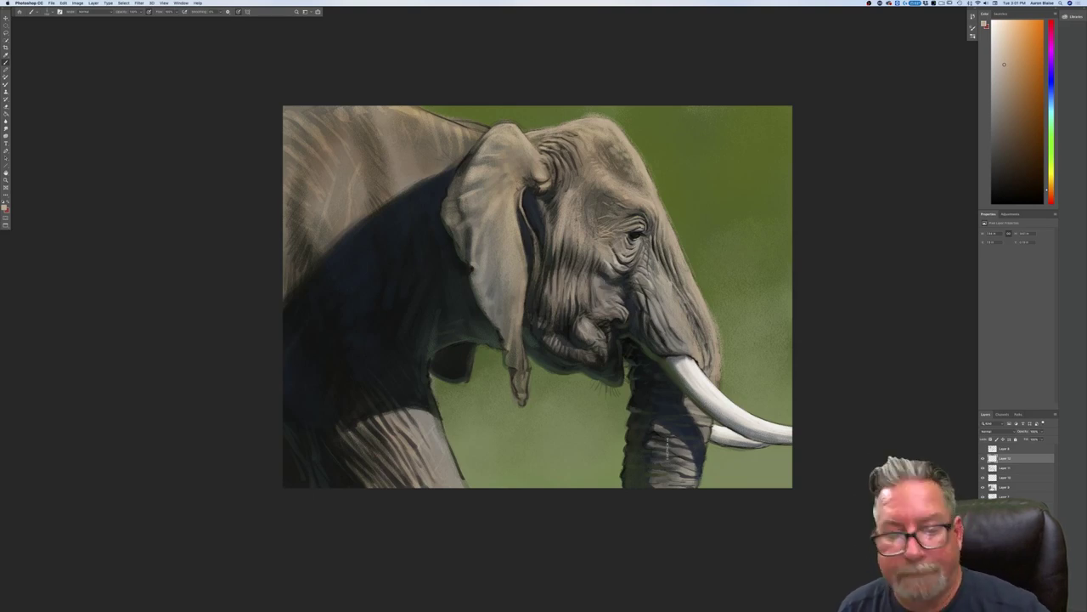
Step: Sample the shadow below the ear, set a dark muted green, and paint reflected-light wrinkles on the neck and chest
left_click(4, 207)
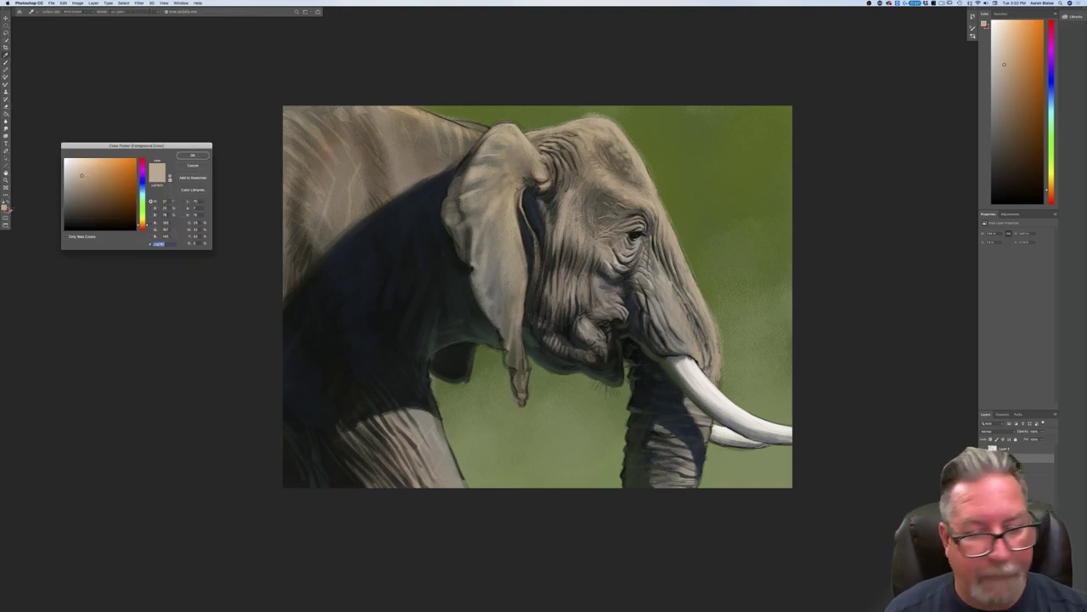
left_click(485, 351)
left_click(83, 205)
left_click(191, 156)
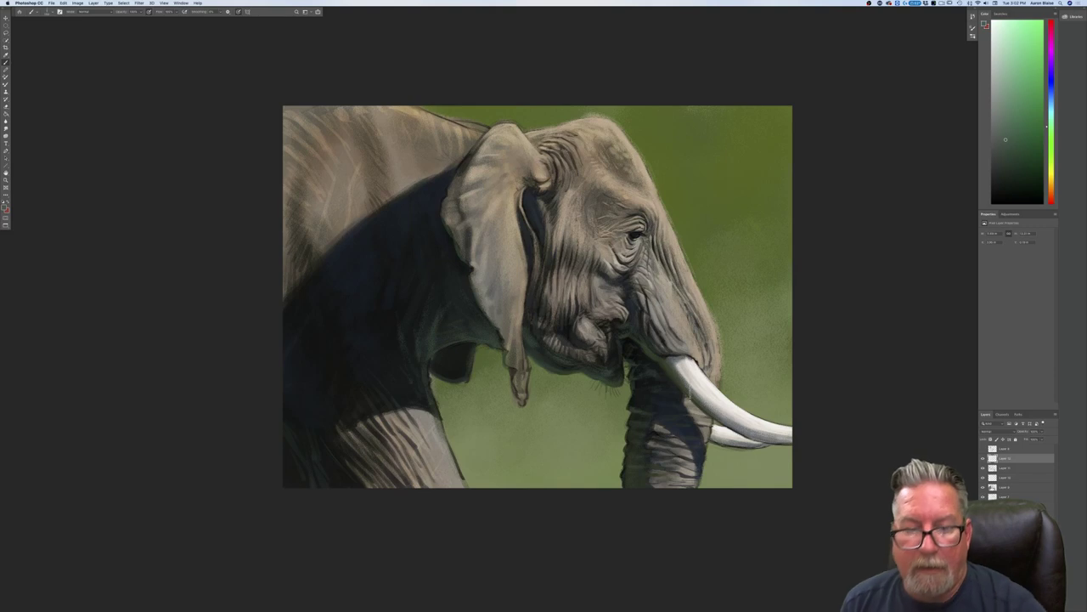
Step: Sample the ear's skin tone, lighten it to a pale tan, and brush textured highlights over the ear
key("super+plus")
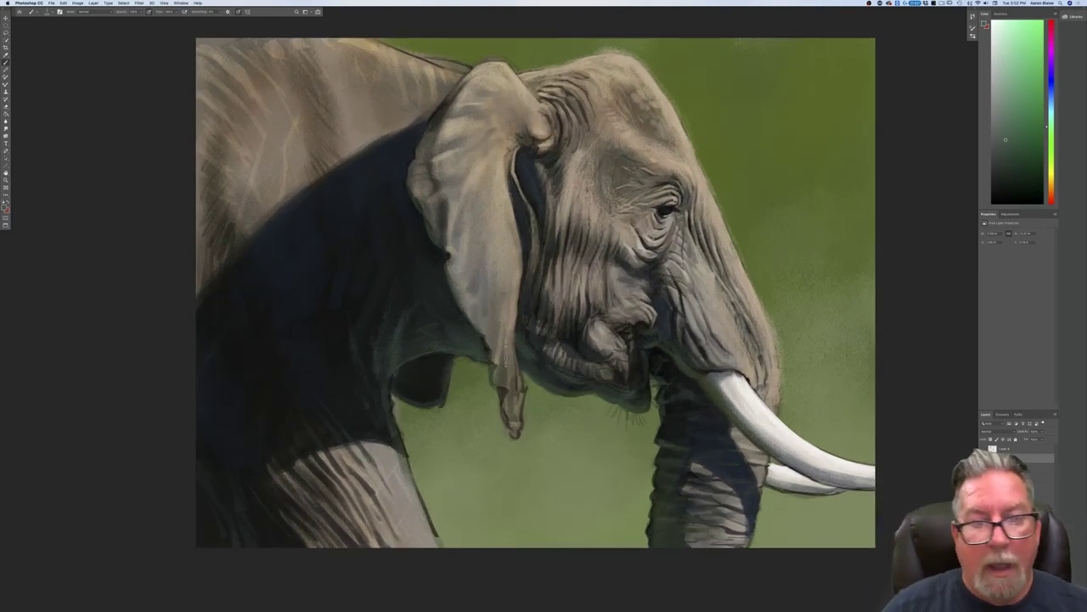
left_click(5, 207)
left_click(505, 230)
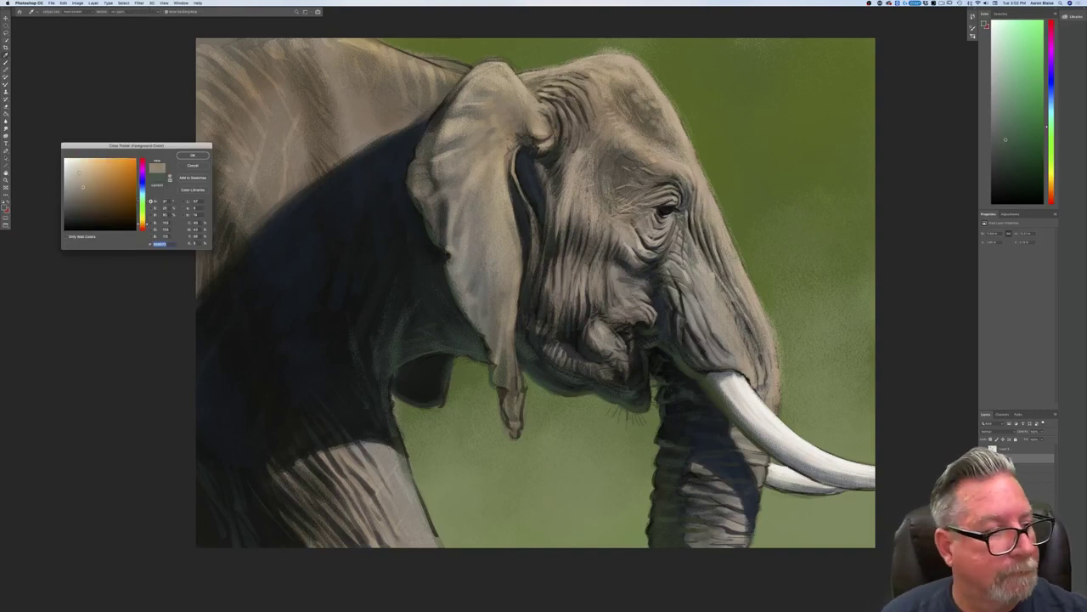
key("Return")
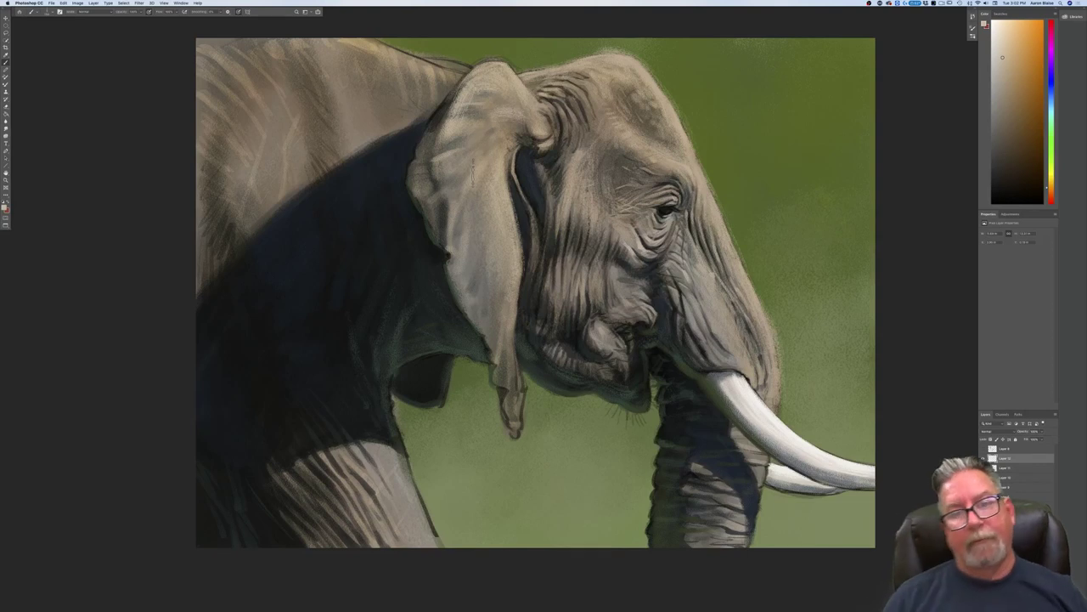
Step: Paint pale tan textured strokes over the skin folds on the elephant's lit back
key("super+minus")
key("super+minus")
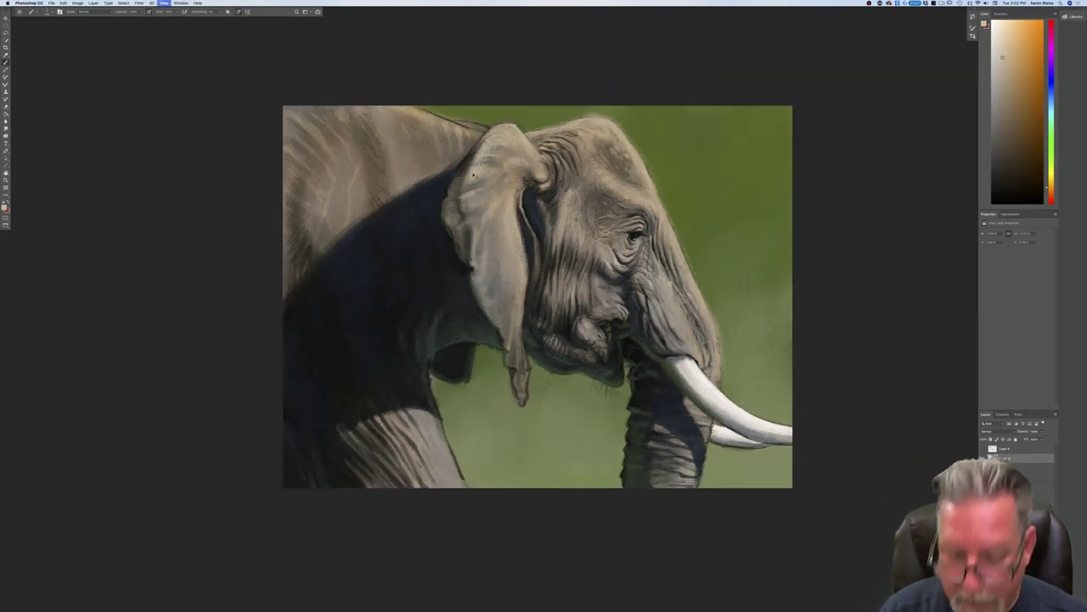
key("super+minus")
key("super+minus")
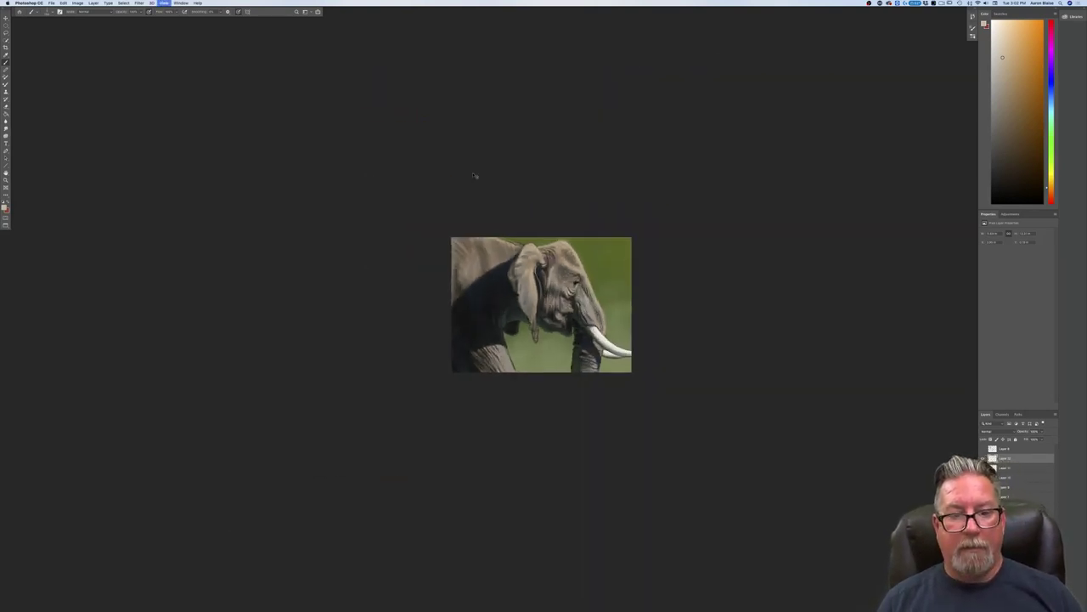
key("super+plus")
key("super+plus")
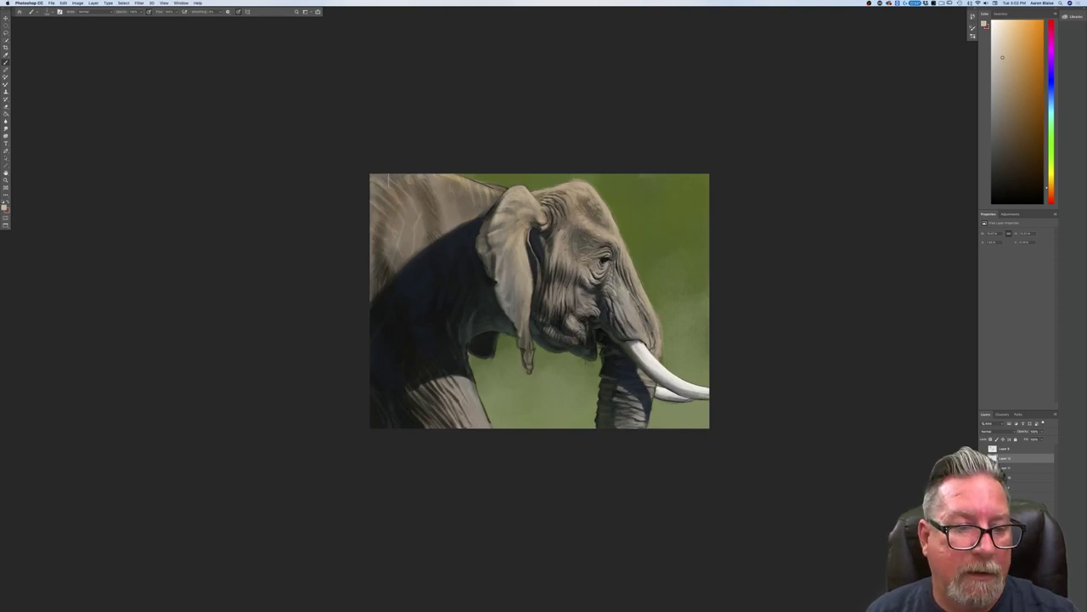
mouse_move(439, 191)
left_mouse_down()
mouse_move(448, 220)
mouse_move(447, 192)
mouse_move(469, 216)
mouse_move(471, 239)
mouse_move(418, 261)
left_mouse_up()
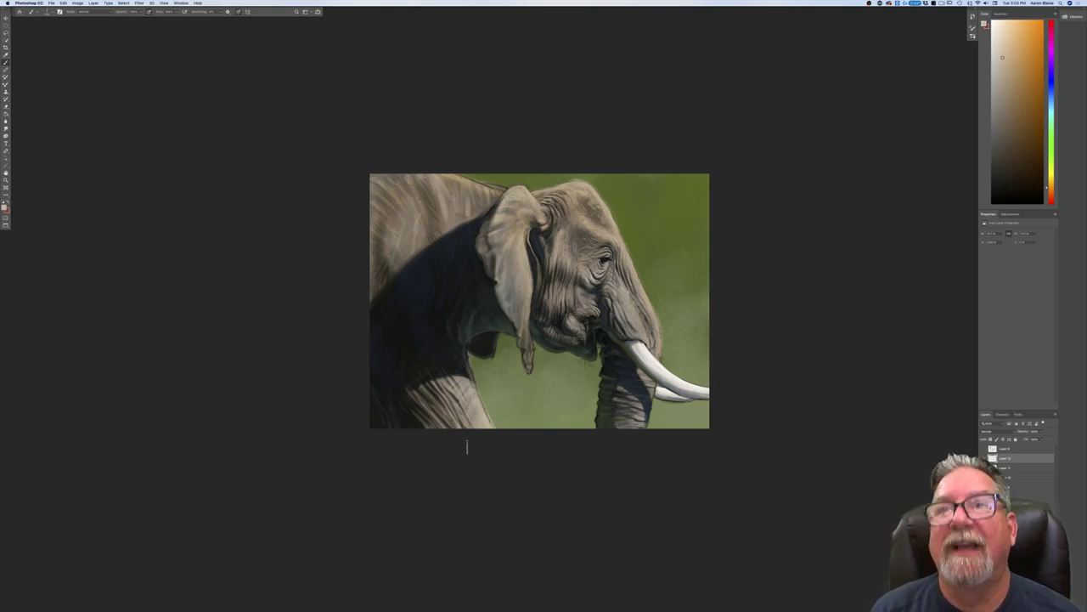
Step: Change the brush colour to a near-black green and darken the far leg visible behind the chest
left_click(4, 207)
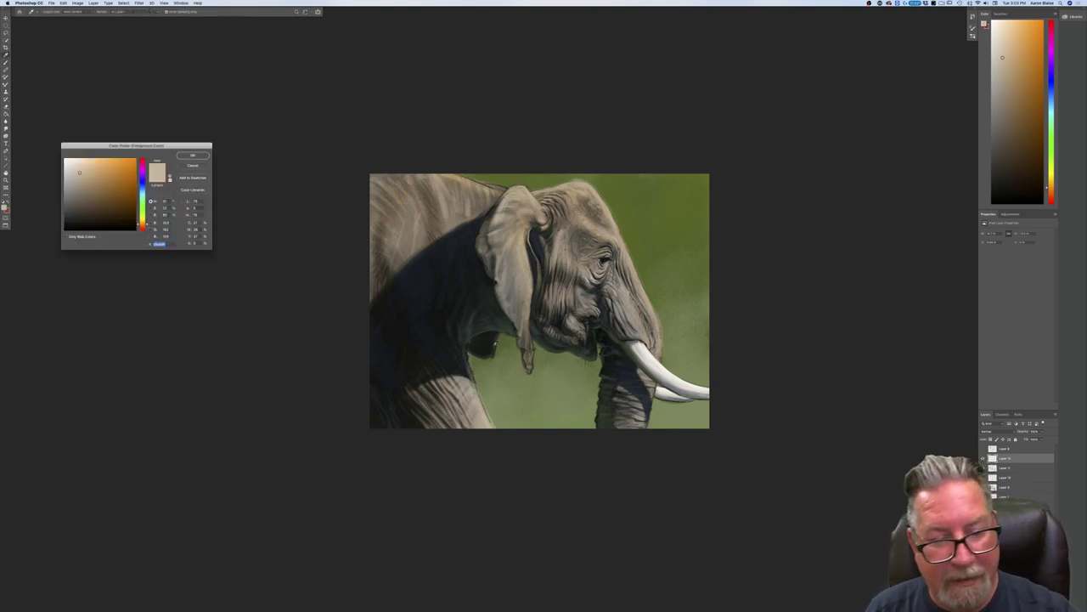
left_click(142, 212)
left_click(75, 224)
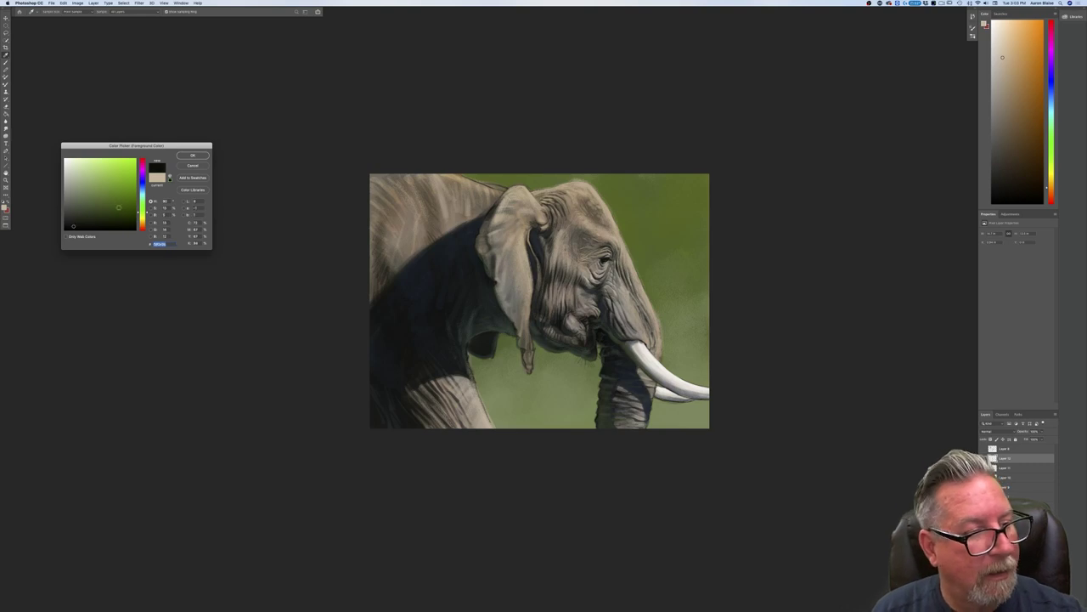
key("Return")
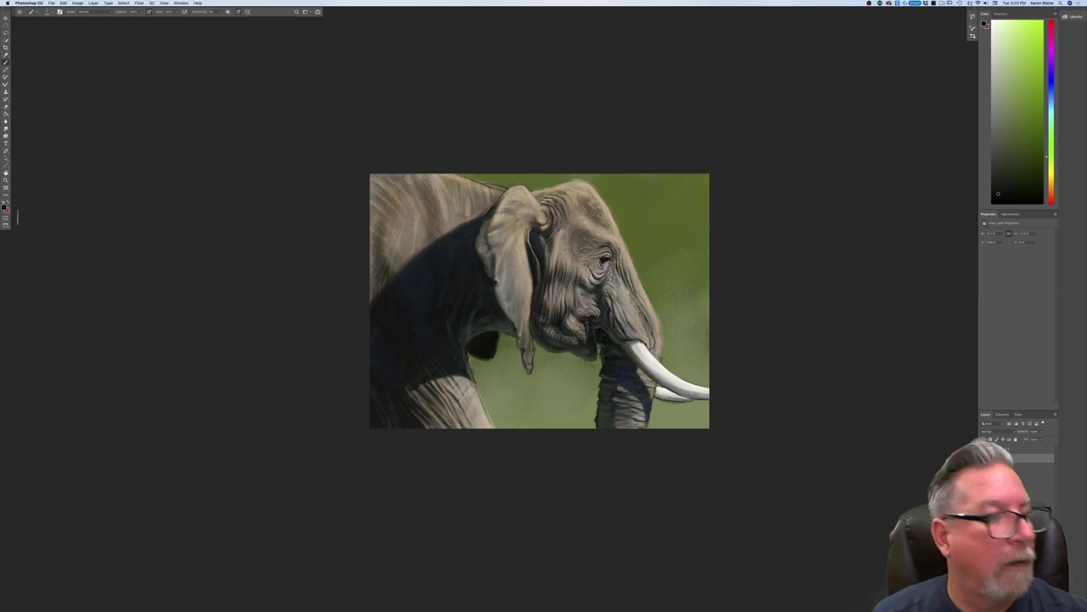
Step: Change the brush colour to a light yellowish tan and paint along the upper edge of the elephant's back
left_click(4, 207)
left_click(142, 222)
left_click(92, 186)
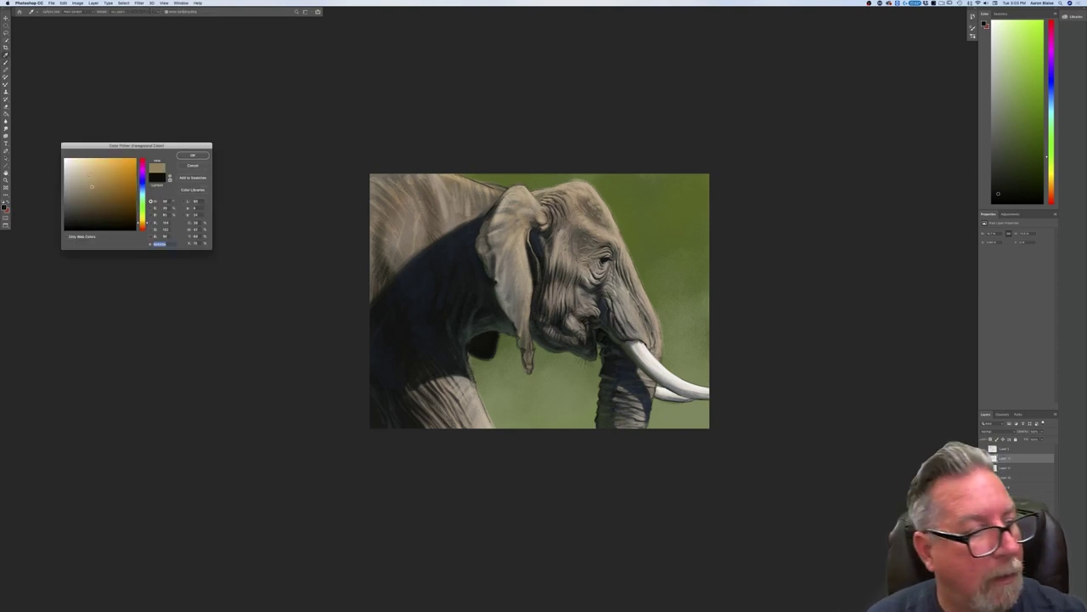
key("Return")
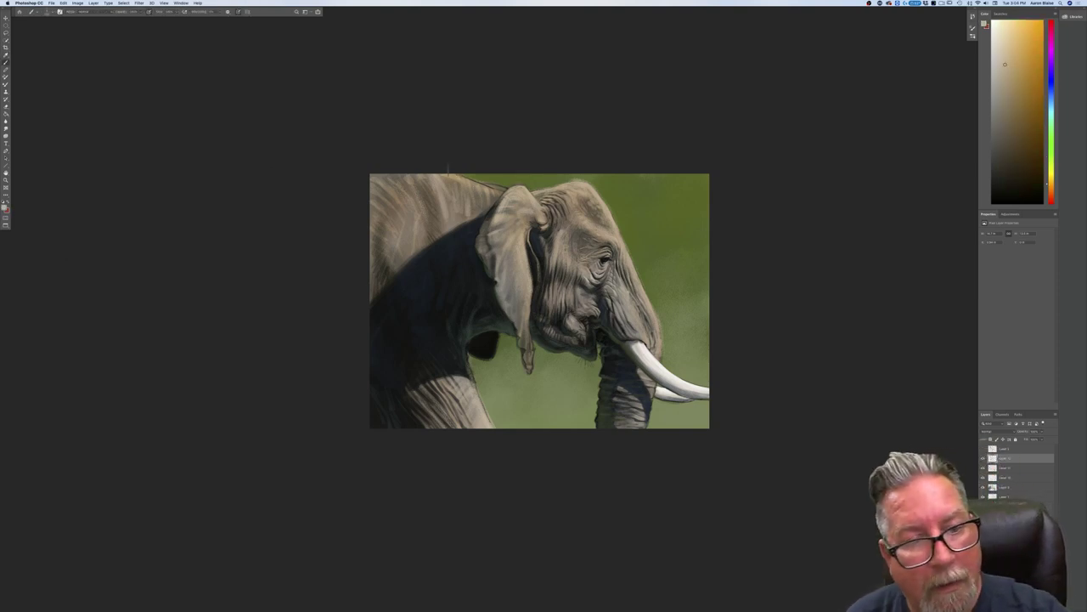
mouse_move(478, 181)
left_mouse_down()
mouse_move(463, 176)
mouse_move(472, 180)
left_mouse_up()
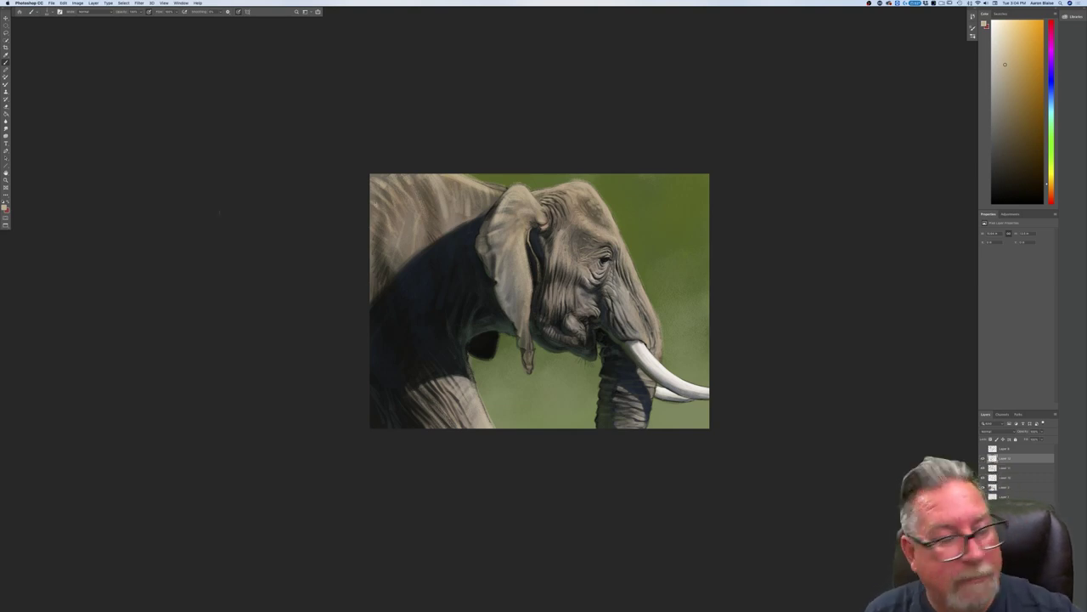
Step: Sample a near-black blue from the elephant's shadowed body and paint thin dark fold strokes on the lit back above the shoulder
left_click(5, 206)
left_click(411, 287)
left_click(186, 158)
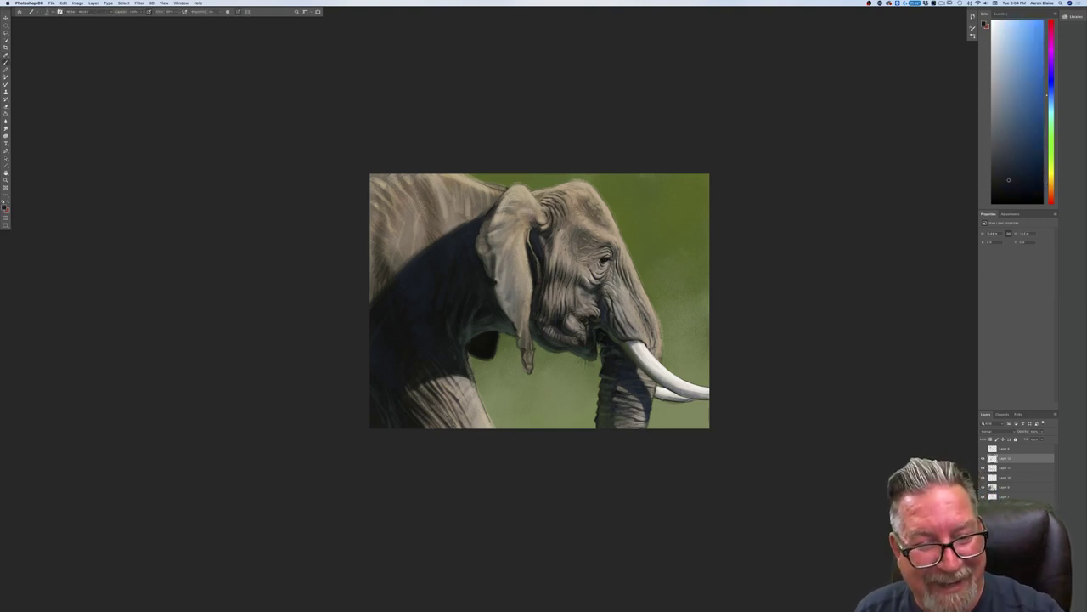
mouse_move(450, 210)
left_mouse_down()
mouse_move(470, 217)
mouse_move(446, 231)
left_mouse_up()
left_click_drag(429, 207, 438, 223)
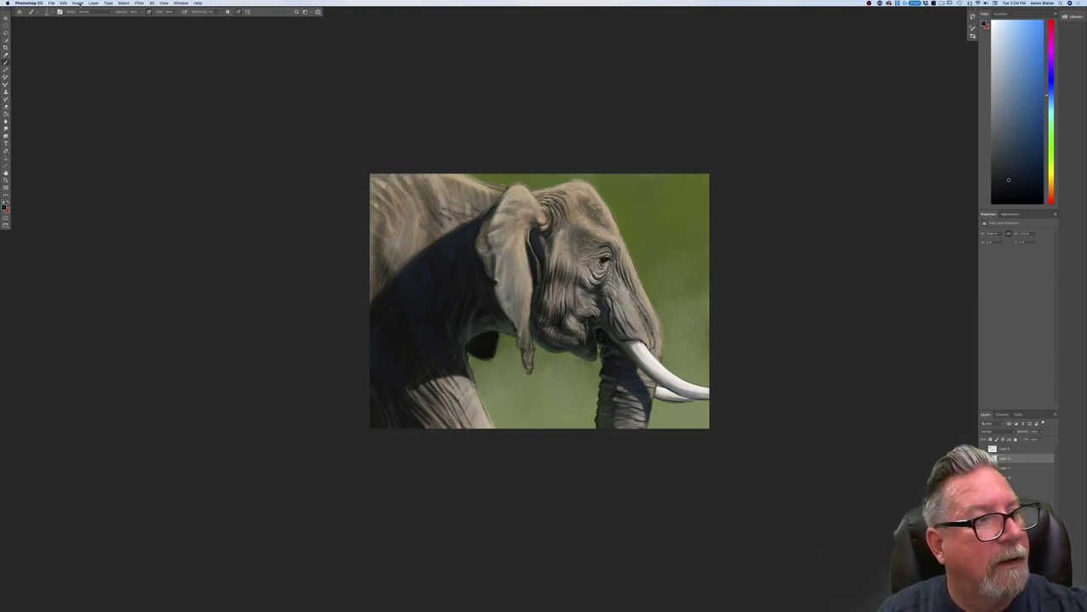
Step: Flip the canvas horizontally and change the brush colour to a light tan based on the skin tone sampled beside the tusk
left_click(77, 3)
left_click(161, 81)
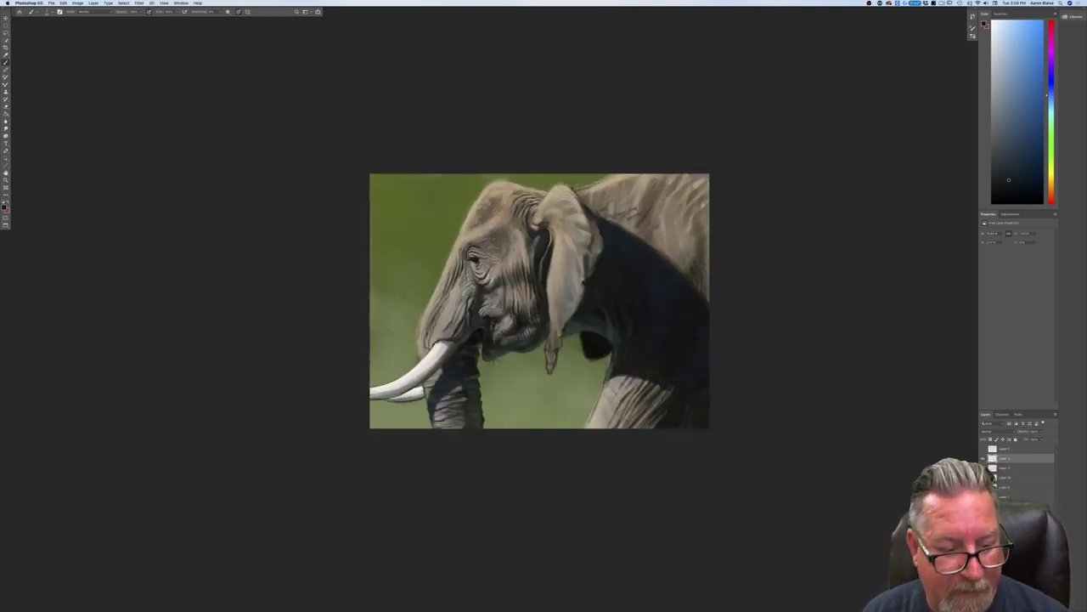
left_click(4, 207)
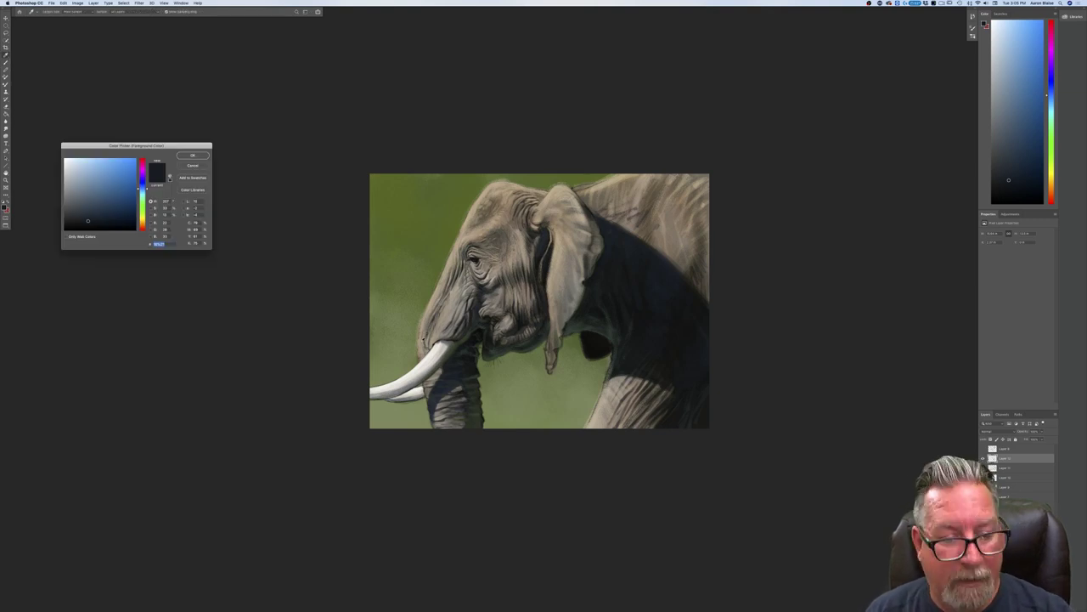
left_click(429, 387)
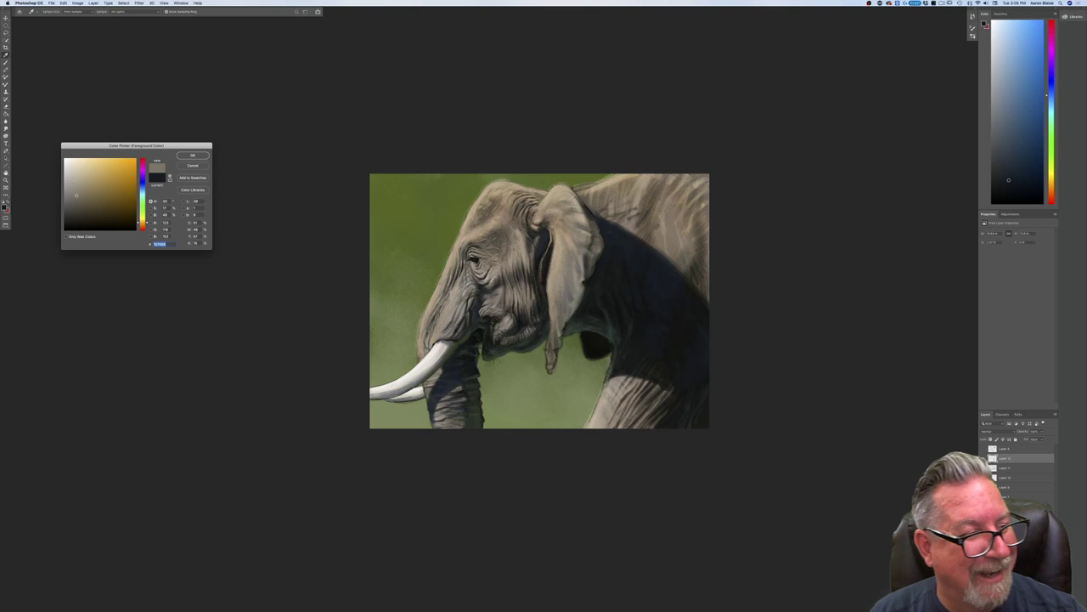
left_click(192, 156)
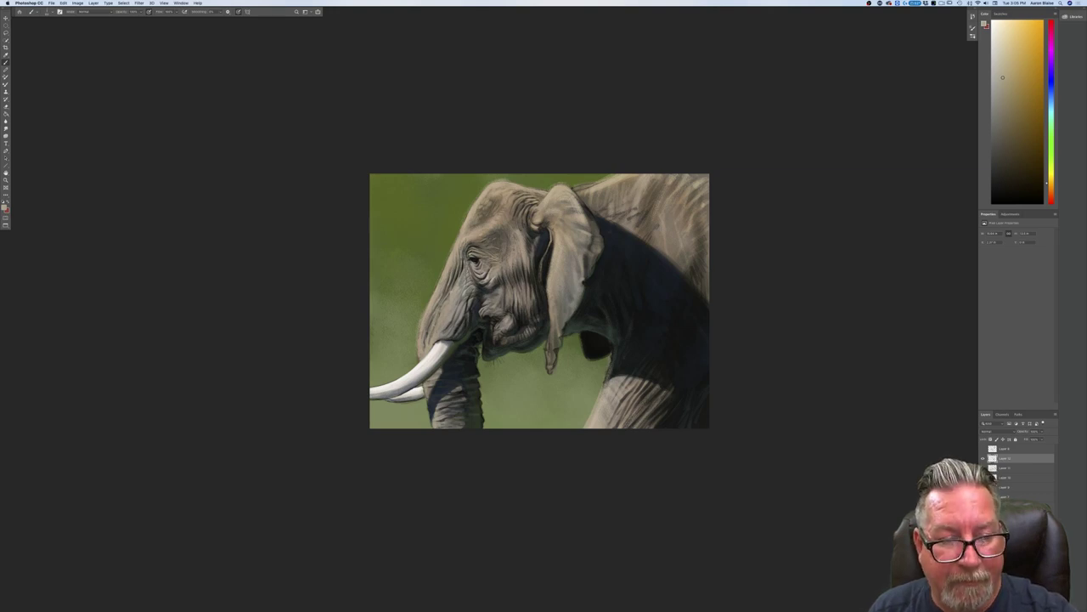
key("super+equal")
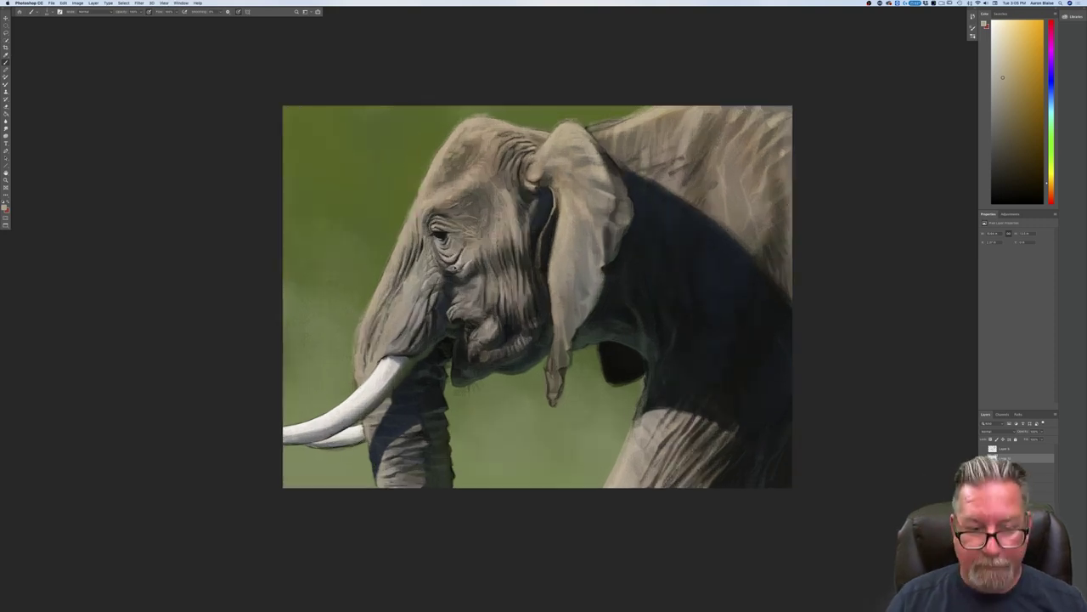
key("super+equal")
key("super+minus")
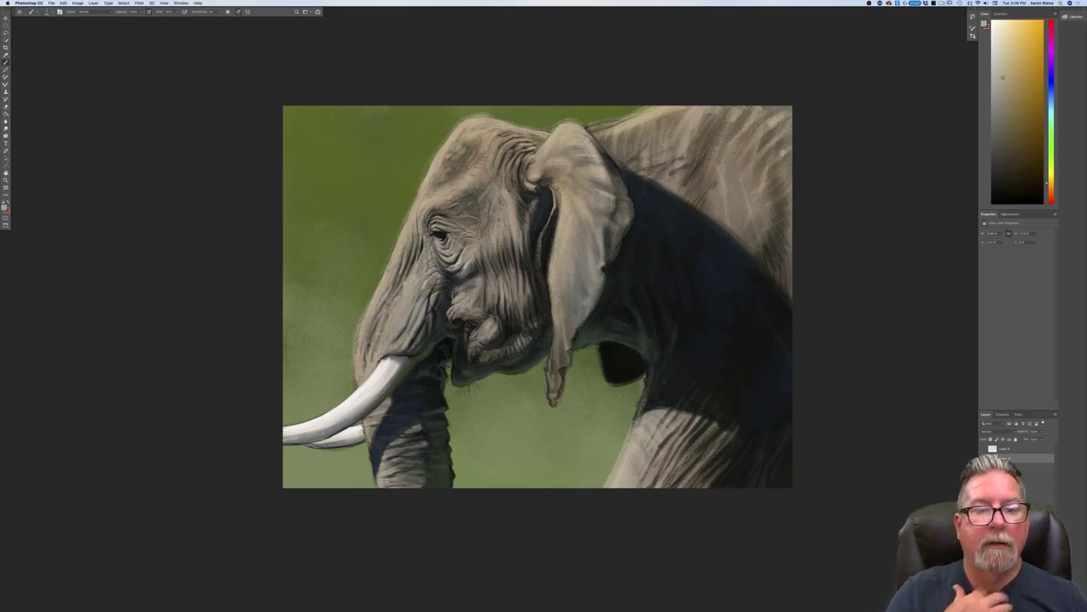
Step: Change the brush colour to a saturated dark reddish brown, choose another brush, and tint the elephant's eye brown
left_click(5, 207)
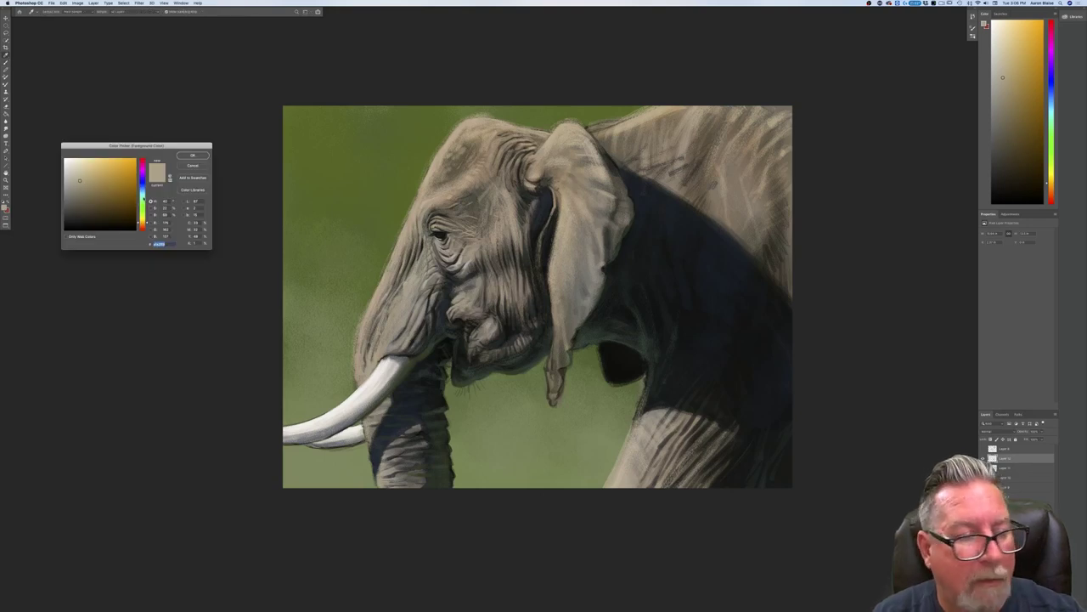
left_click_drag(142, 222, 144, 228)
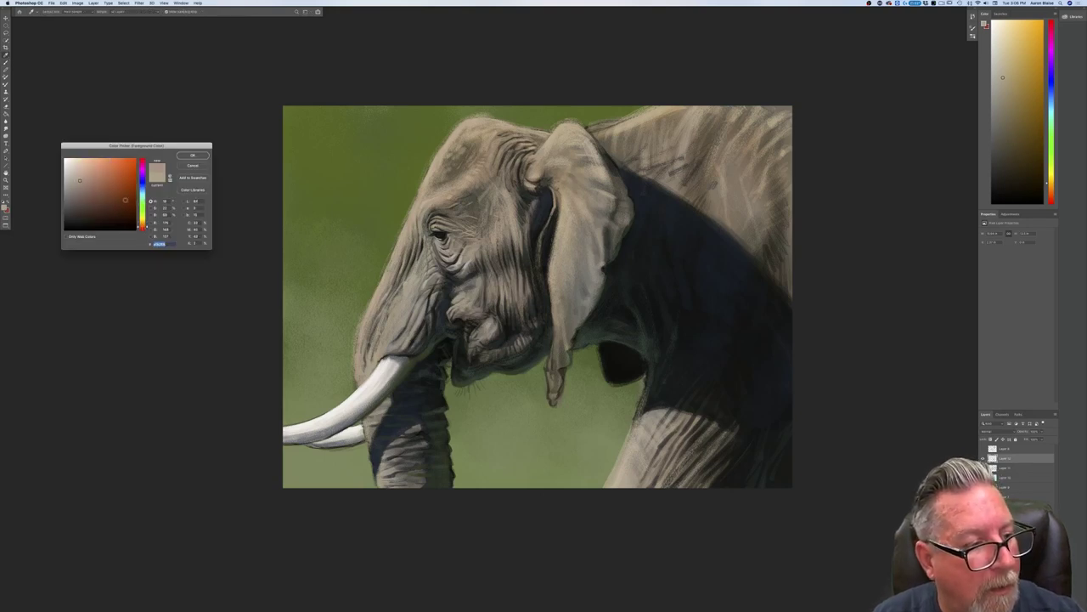
left_click(122, 200)
key("Return")
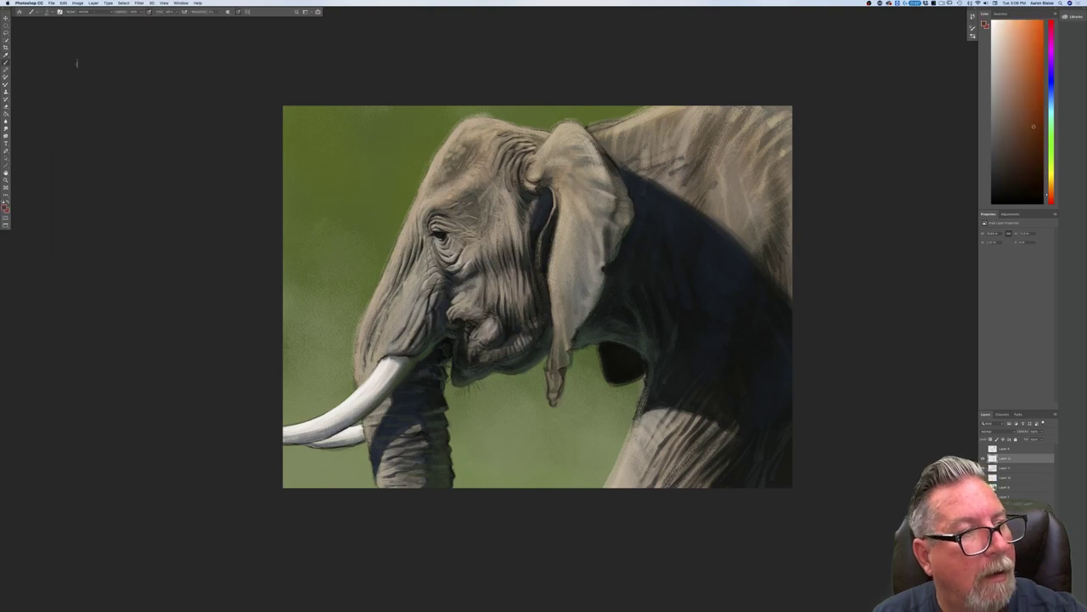
left_click(46, 12)
left_click(46, 231)
left_click(200, 292)
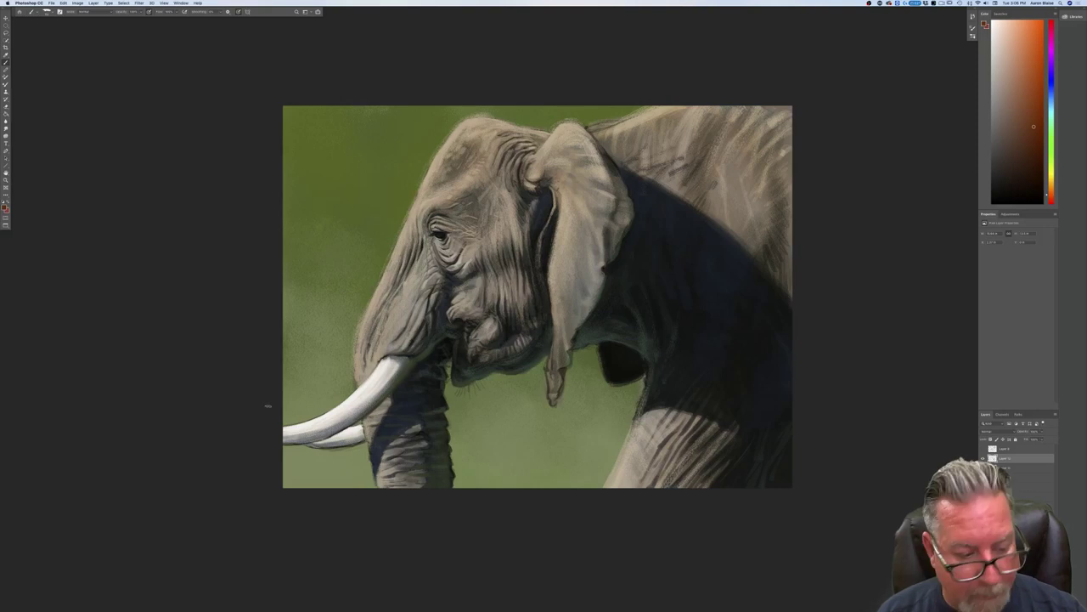
key("super+plus")
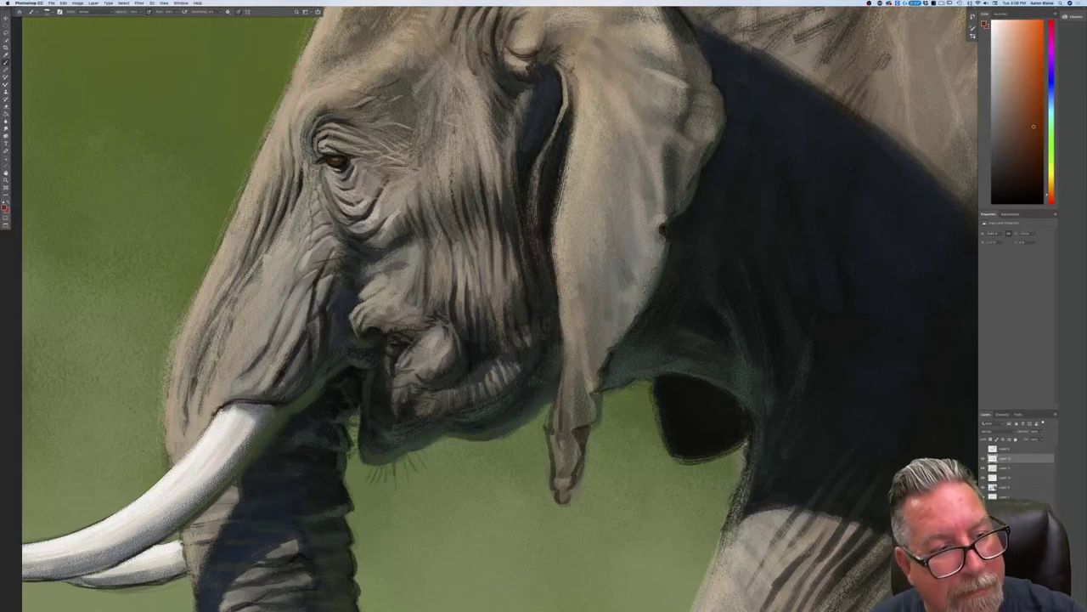
Step: Change the brush colour to a lighter, muted reddish brown and examine the eye against the whole painting
left_click(5, 208)
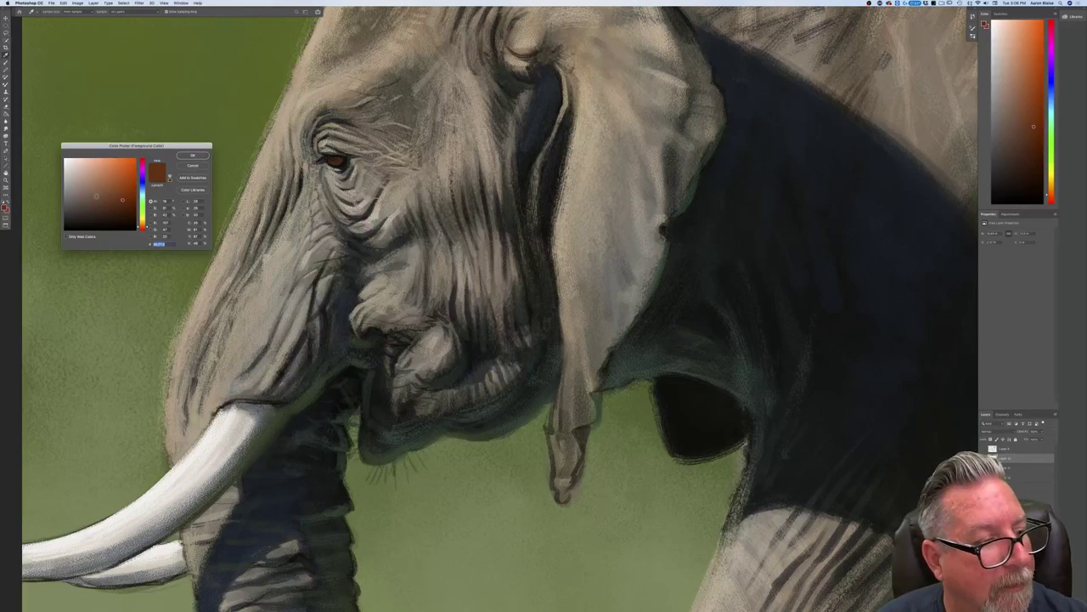
left_click(92, 192)
left_click(193, 156)
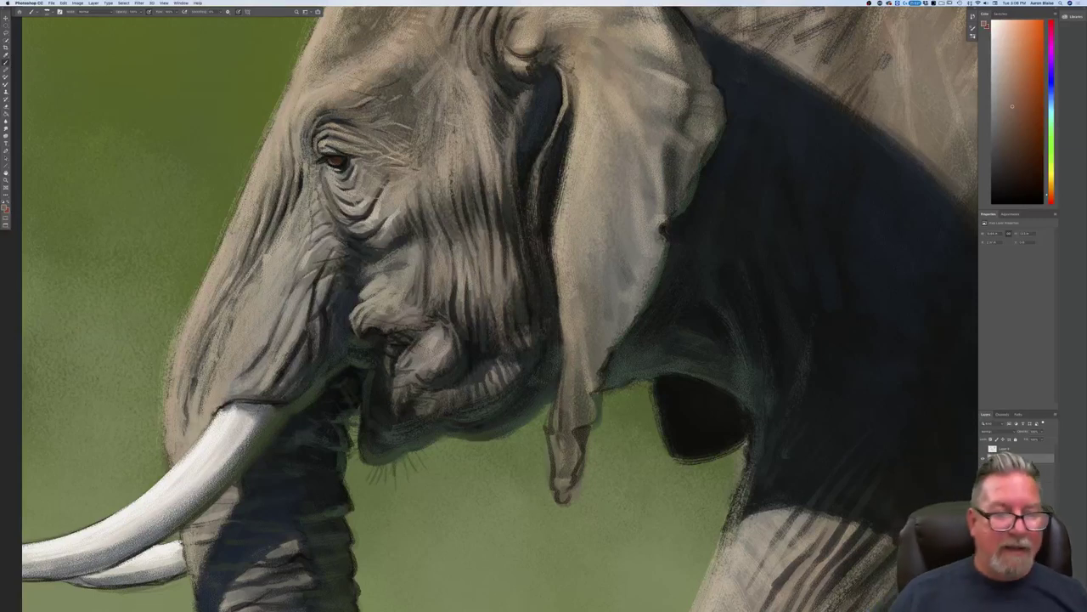
key("super+minus")
key("super+minus")
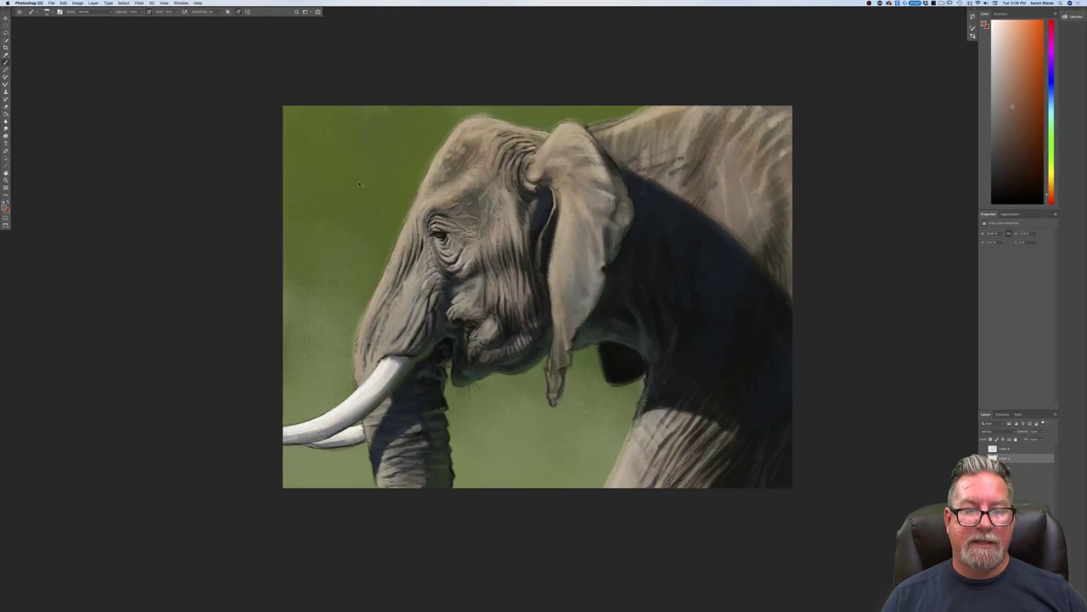
key("super+plus")
key("super+minus")
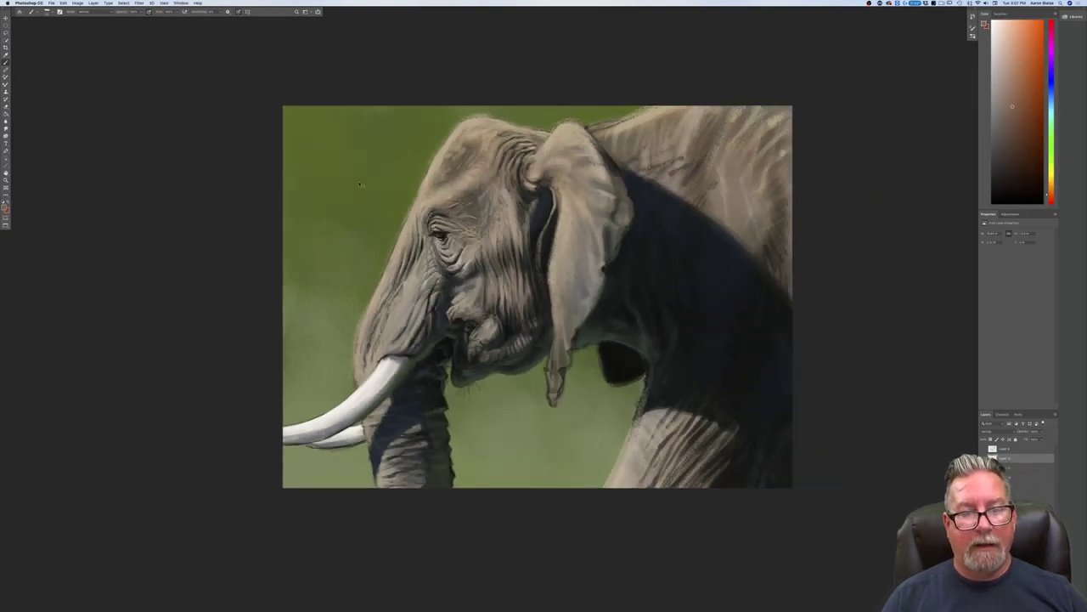
key("super+plus")
key("super+plus")
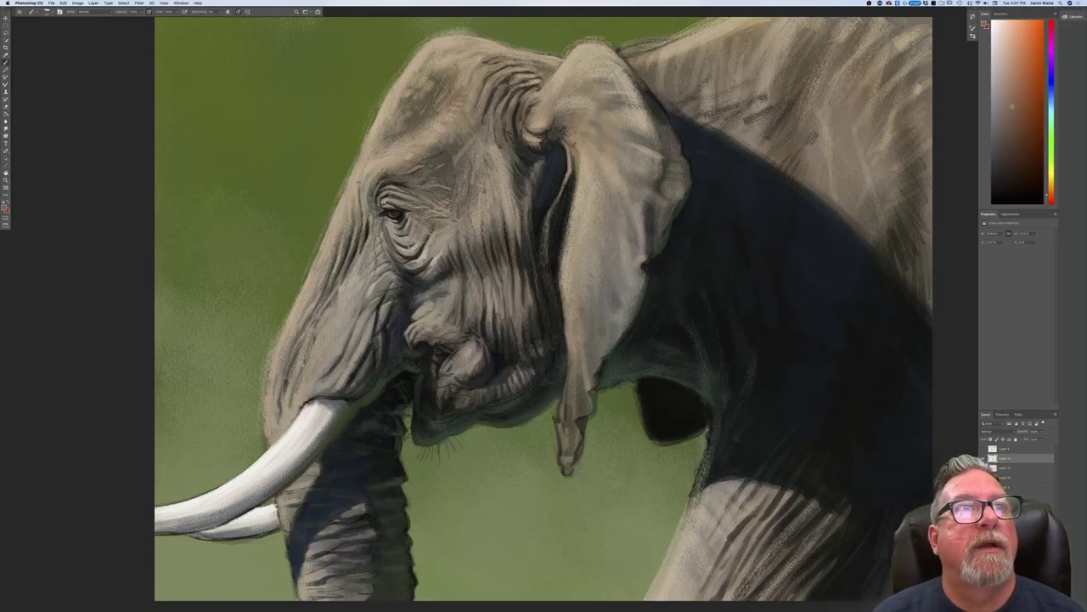
Step: Change the brush colour to a darker, less saturated greyish brown
left_click(5, 207)
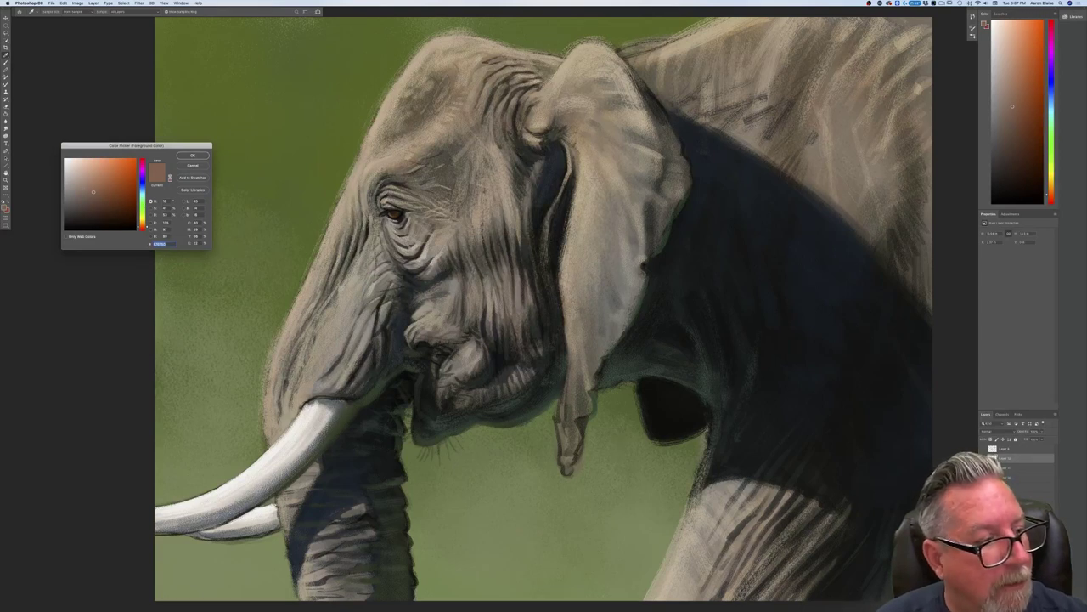
left_click(79, 194)
left_click(79, 200)
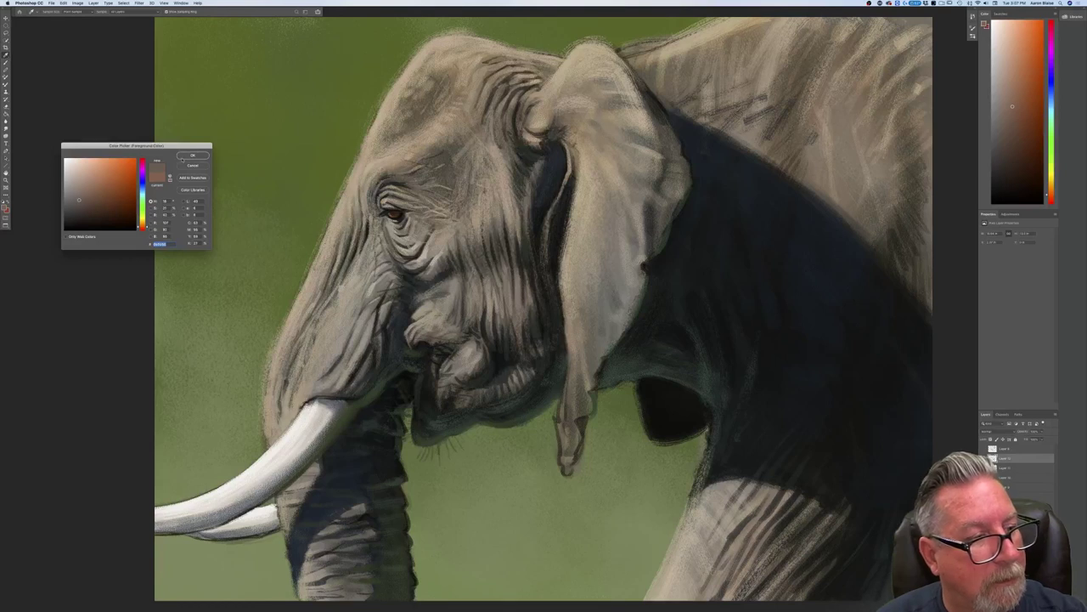
left_click(191, 156)
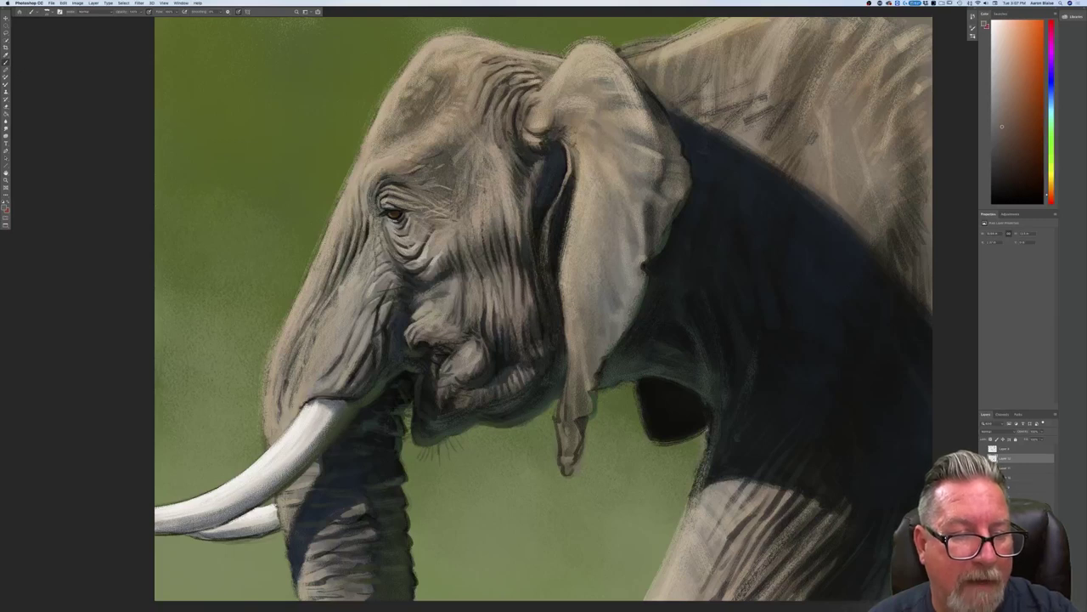
left_click(4, 207)
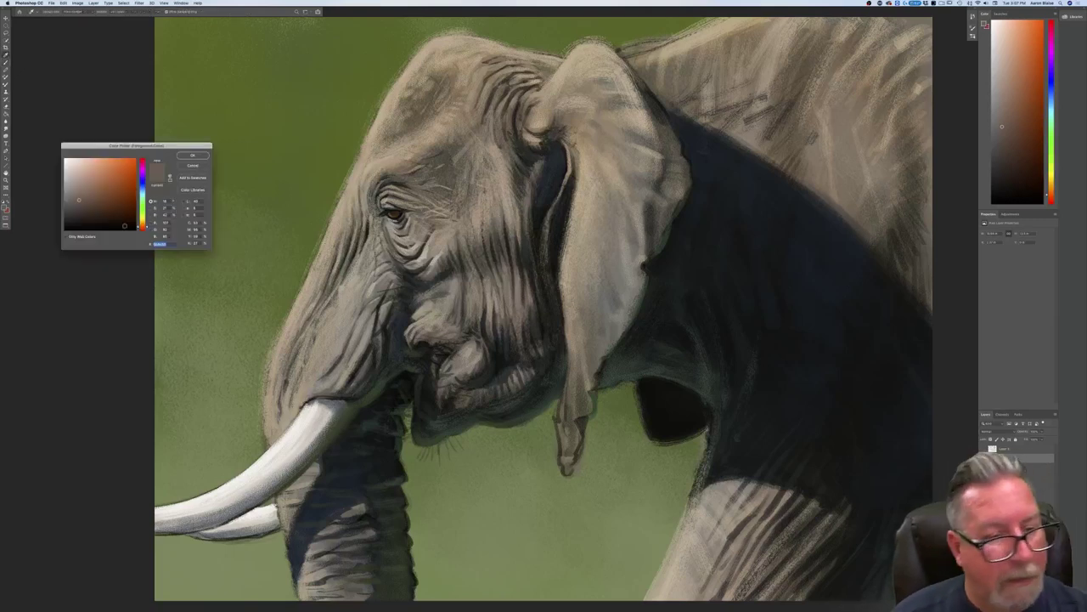
key("Return")
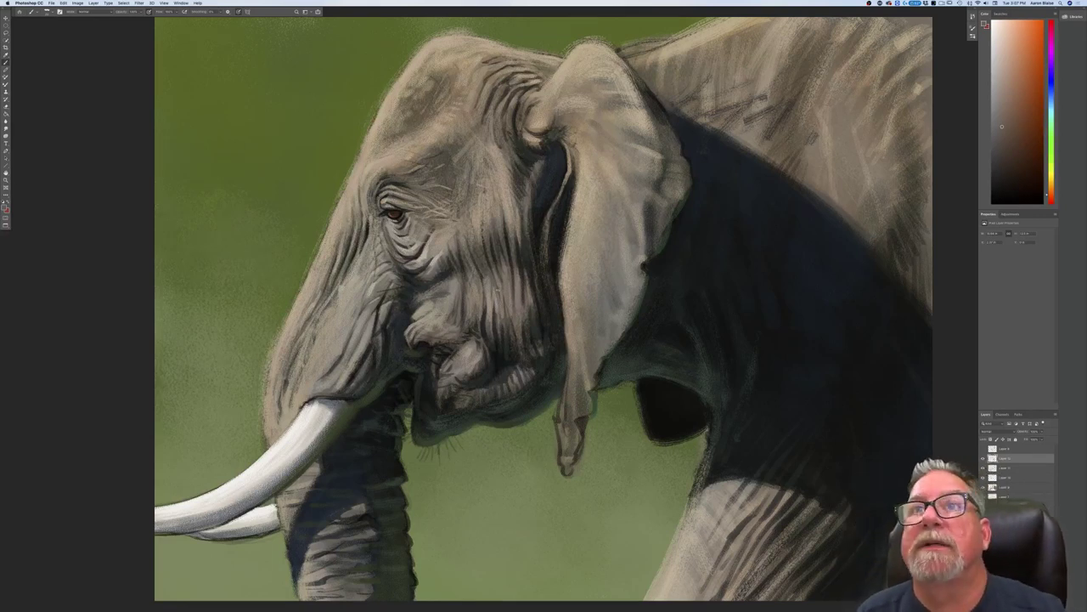
Step: Sample the cheek's skin tone, lighten it to a pale greyish tan, and brush highlights along the cheek wrinkles
left_click(4, 207)
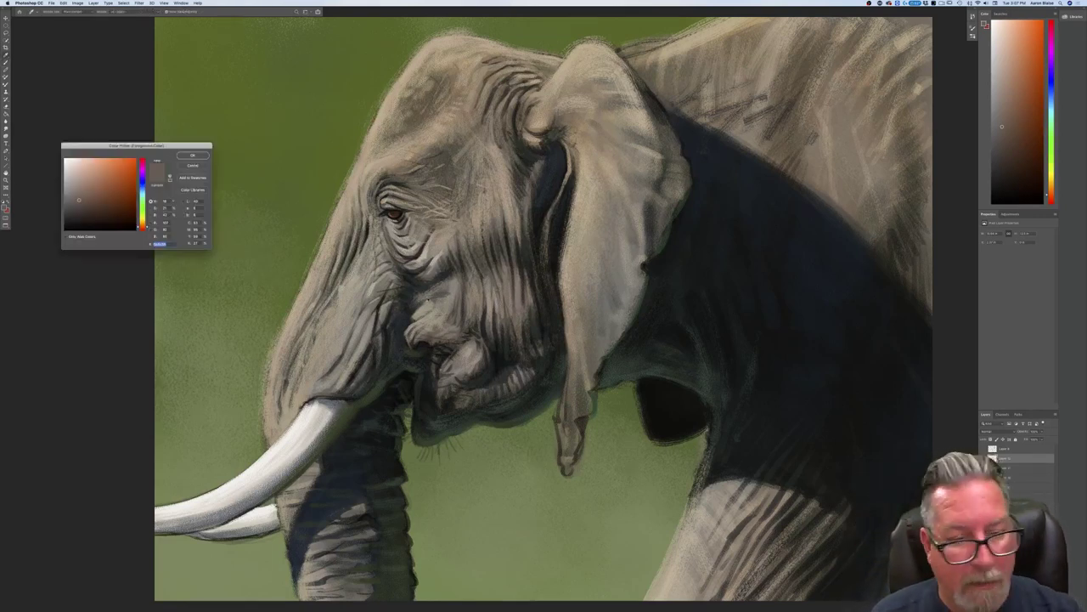
left_click(451, 293)
left_click(76, 175)
left_click_drag(75, 175, 72, 178)
left_click(187, 157)
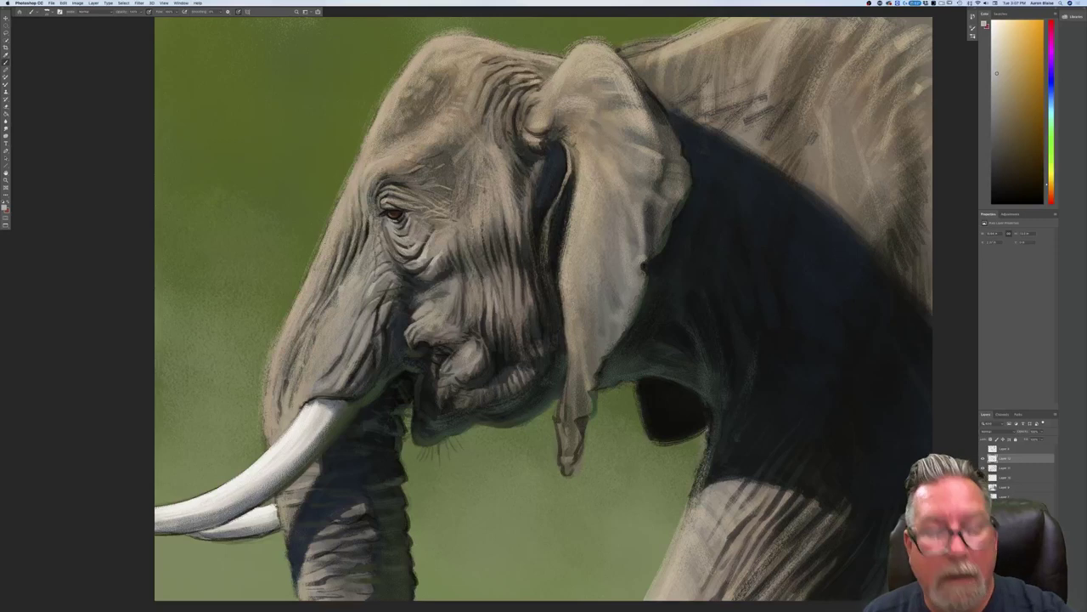
left_click_drag(470, 242, 484, 277)
Step: Darken the brush colour to a mid greyish tan for the cheek's skin folds
left_click(5, 207)
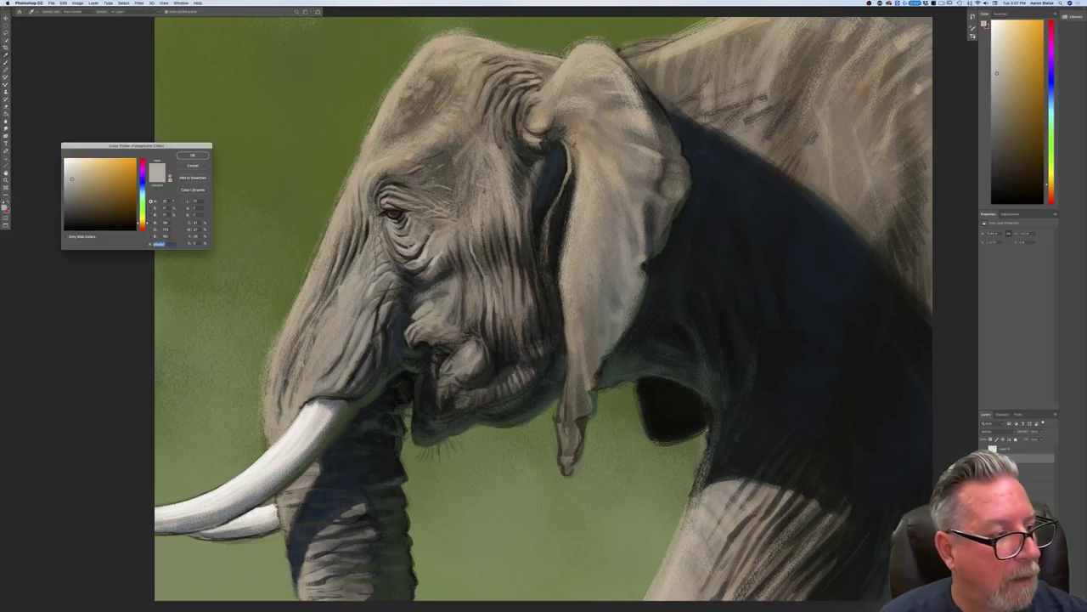
left_click(74, 191)
key("Return")
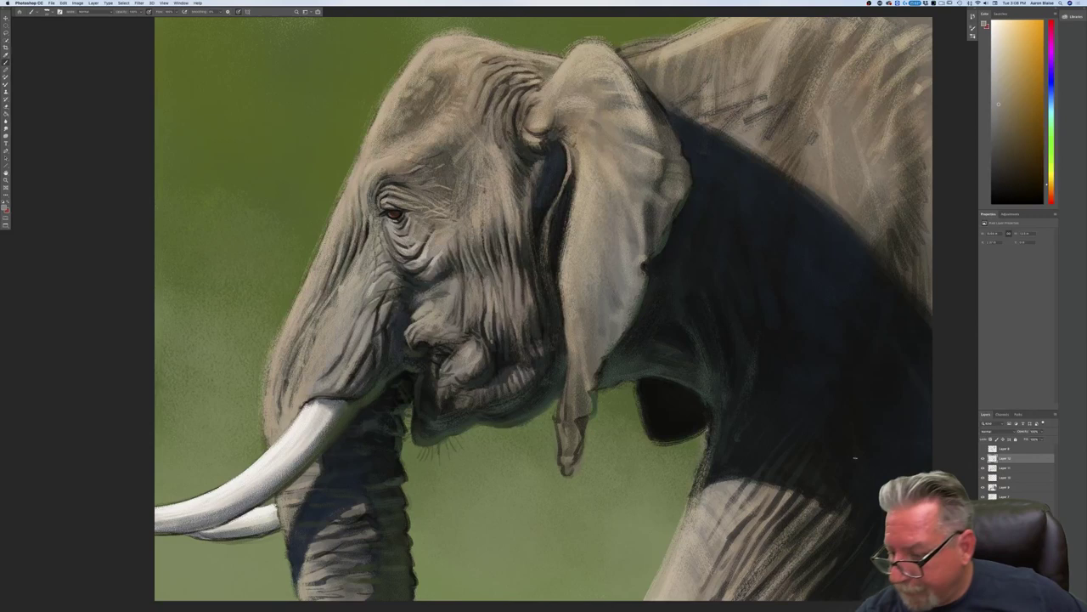
Step: Toggle the sketch, colour and shading layers to compare the painting with and without them
key("super+z")
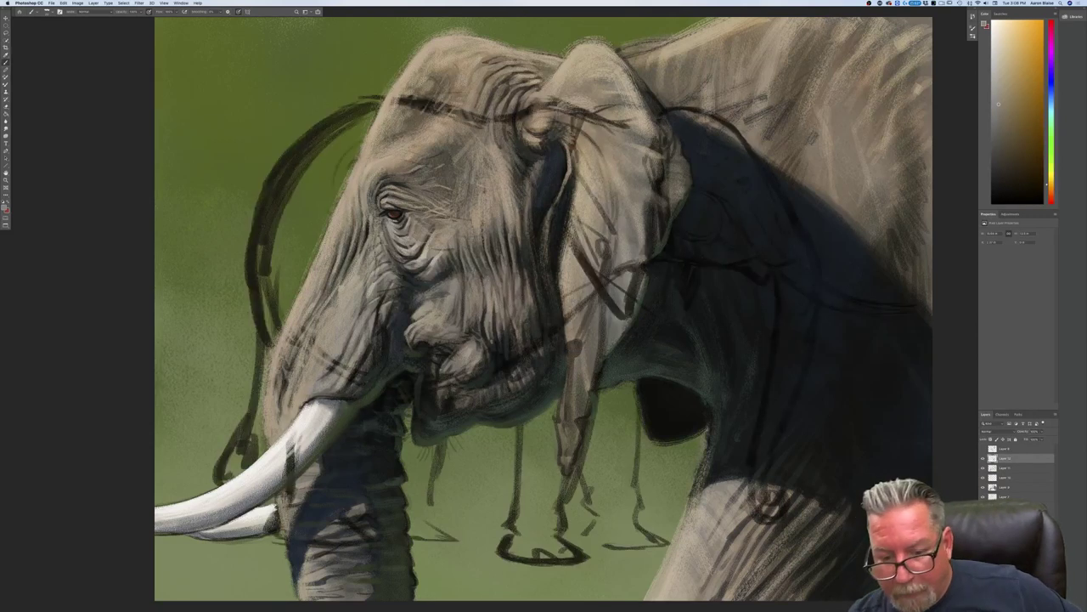
key("super+z")
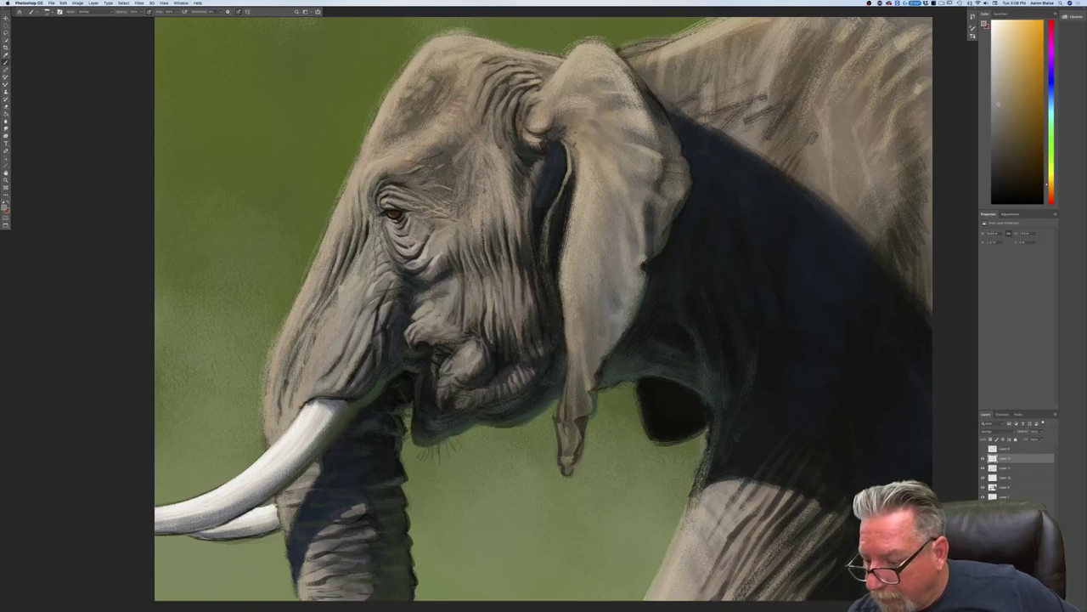
key("super+z")
key("super+z")
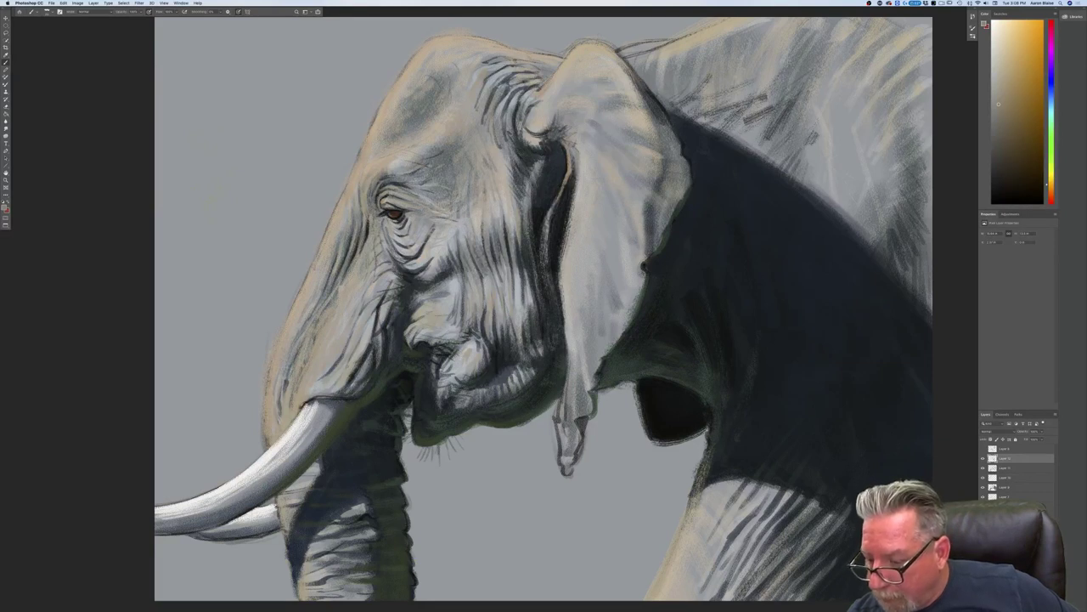
left_click(982, 496)
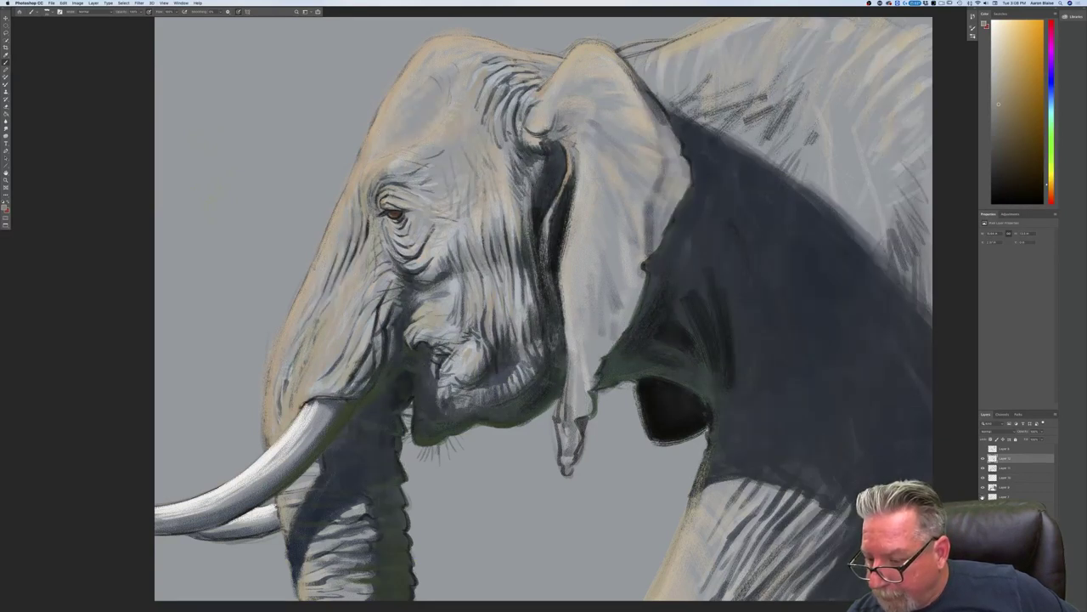
left_click(982, 496)
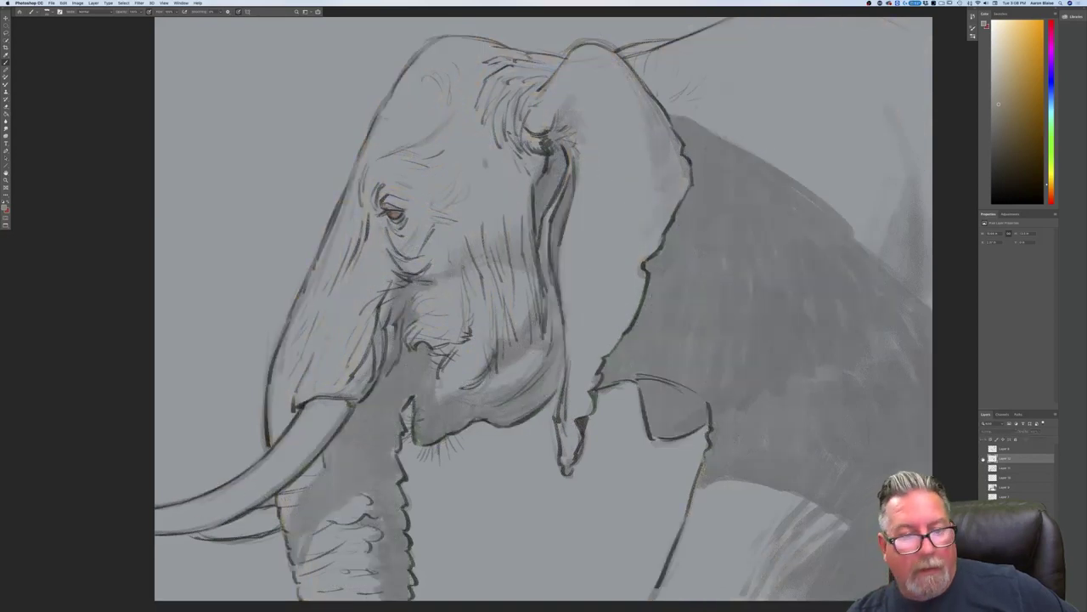
Step: Restore the reflected-light layer and toggle the top detail layer to review its contribution to the whole elephant
key("super+minus")
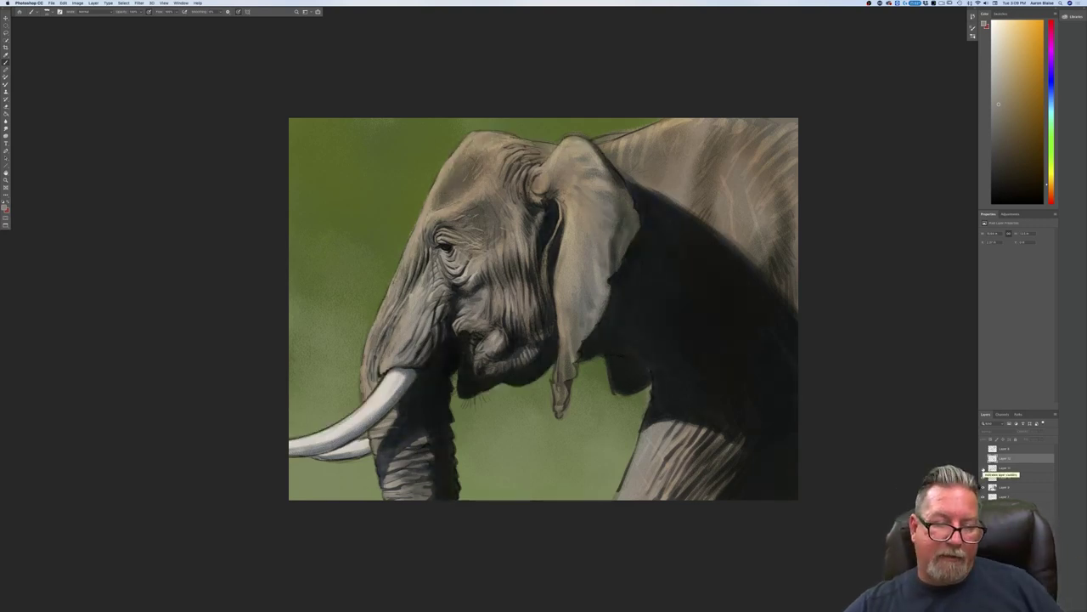
left_click(984, 468)
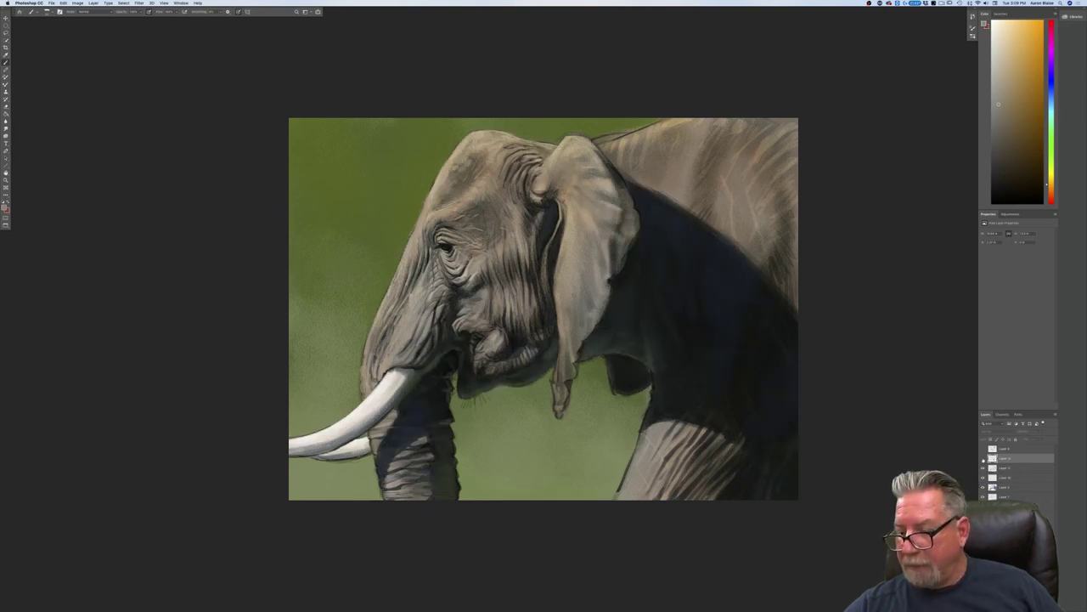
left_click(983, 458)
left_click(983, 458)
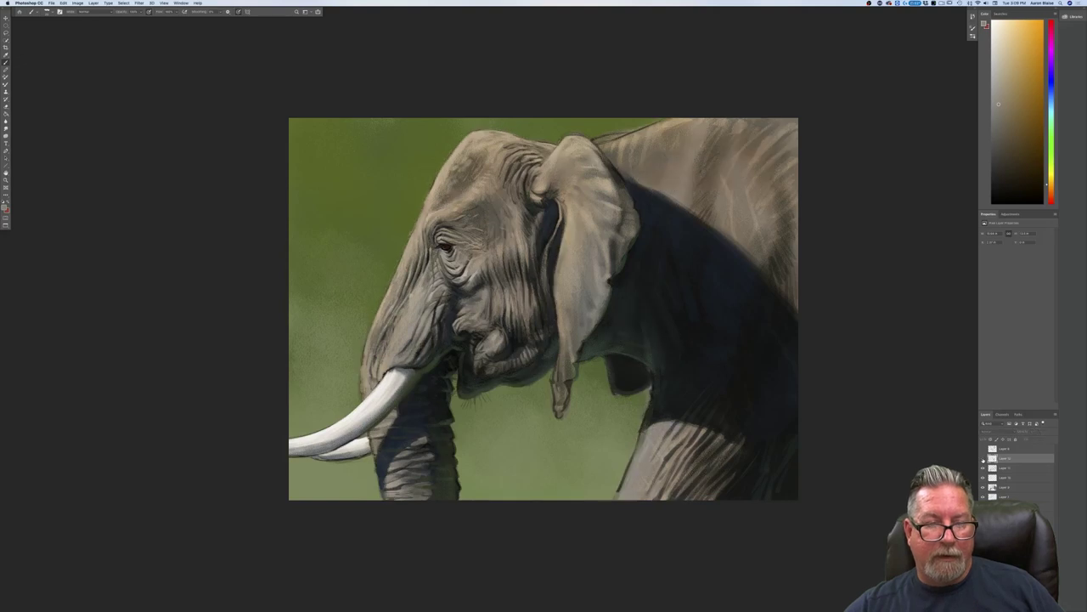
Step: Show the top detail layer again and toggle the rough construction sketch layer on and off to compare it with the painting
left_click(983, 458)
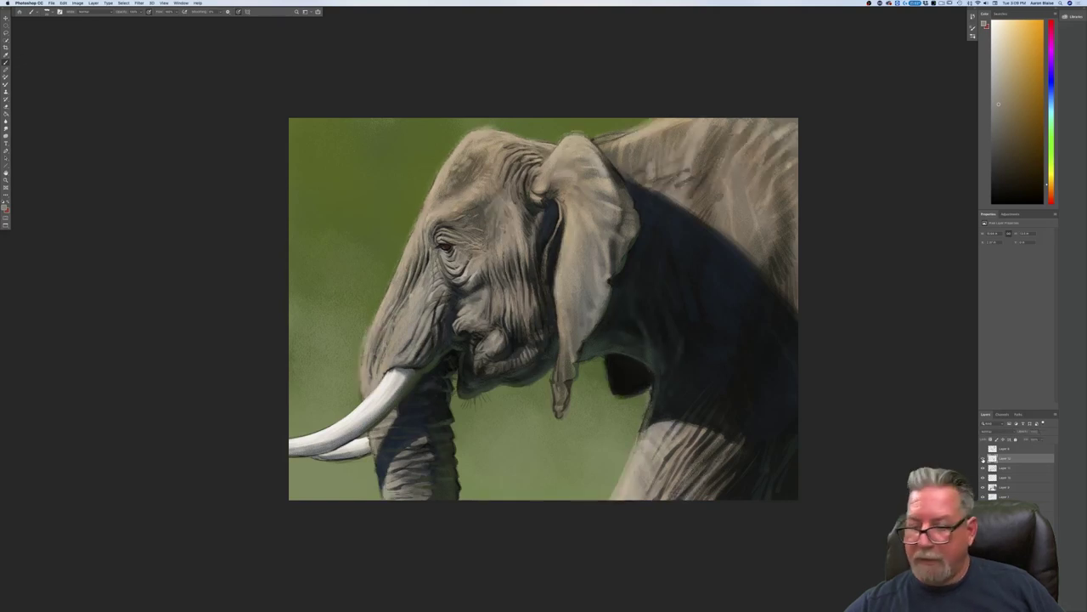
left_click(983, 447)
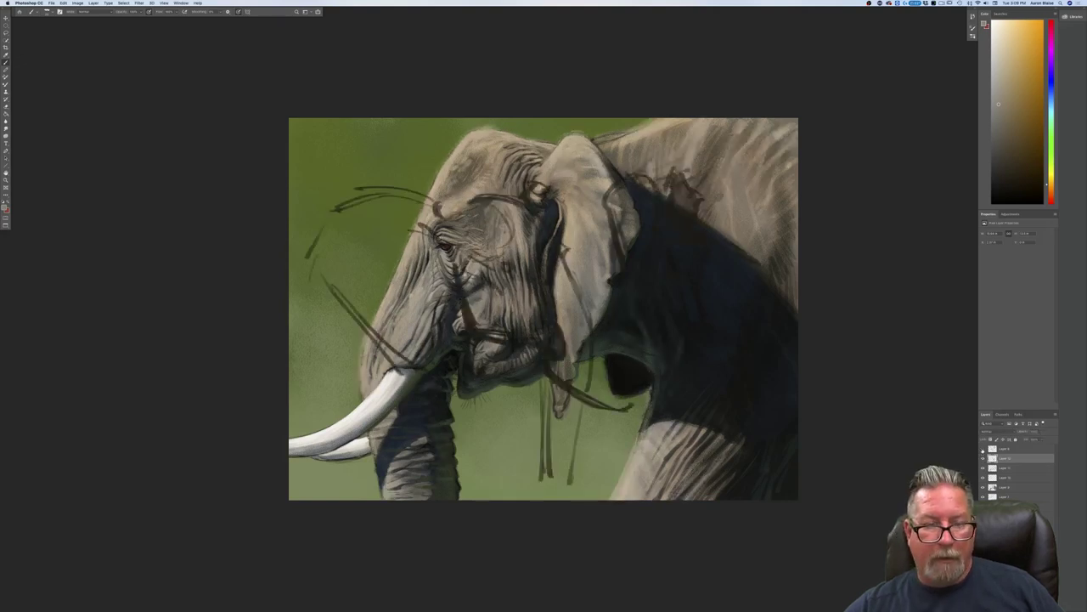
left_click(982, 448)
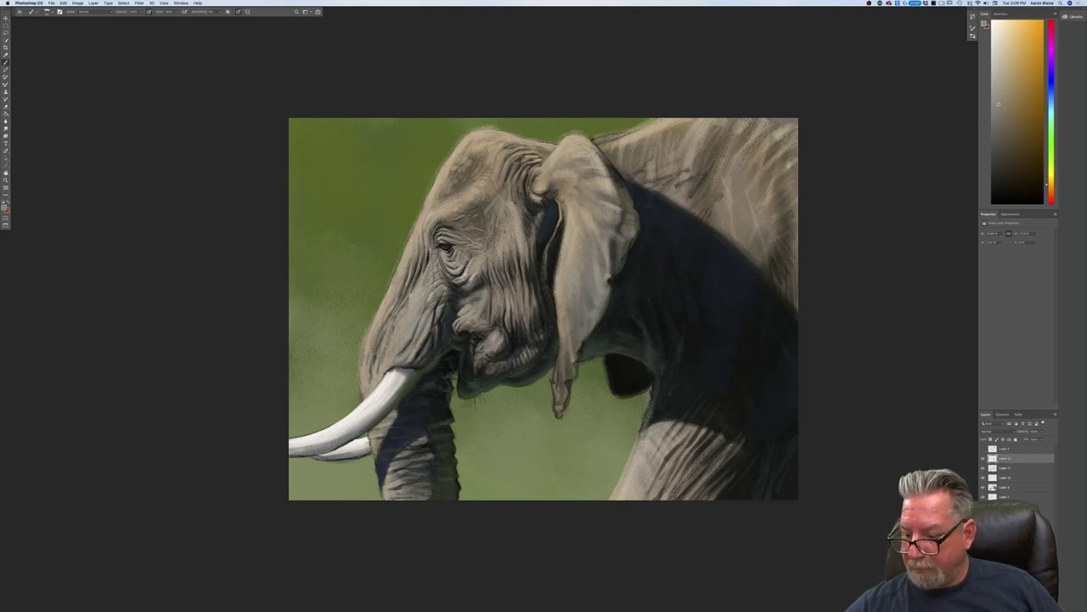
scroll(543, 309, "up", 1)
scroll(1018, 468, "down", 1)
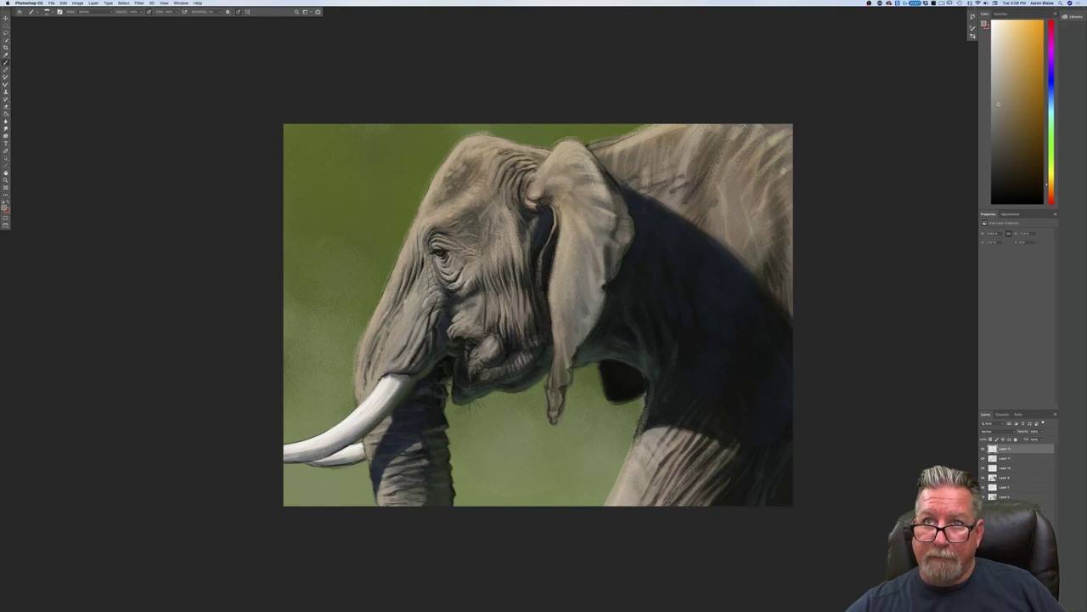
Step: Enlarge the elephant reference photo, place it beside the painting for comparison, and return the painting to the middle of the workspace
left_click_drag(678, 2, 281, 292)
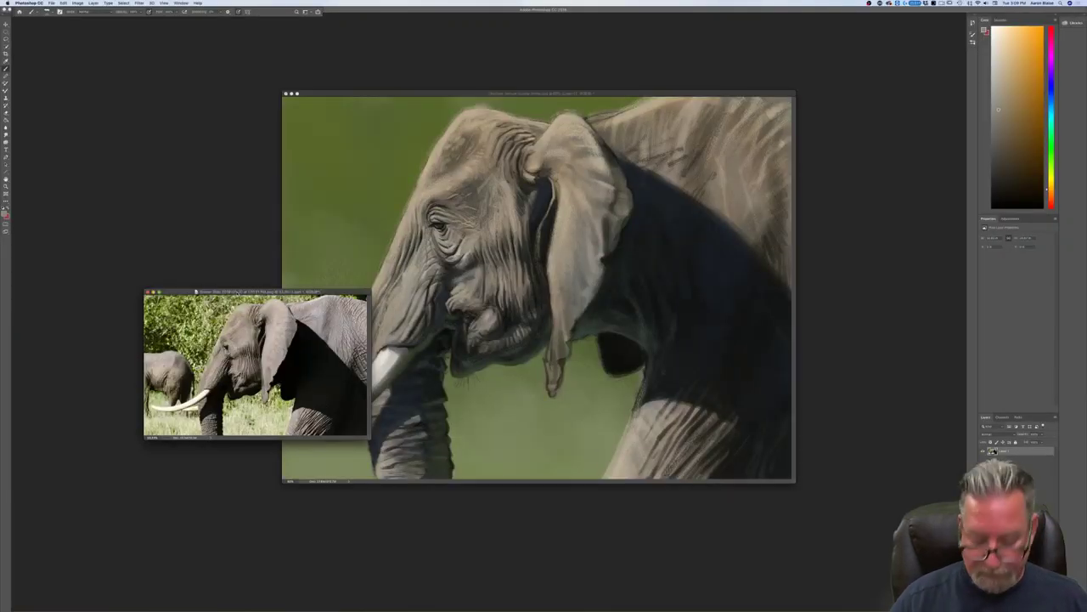
key("super+equal")
key("super+equal")
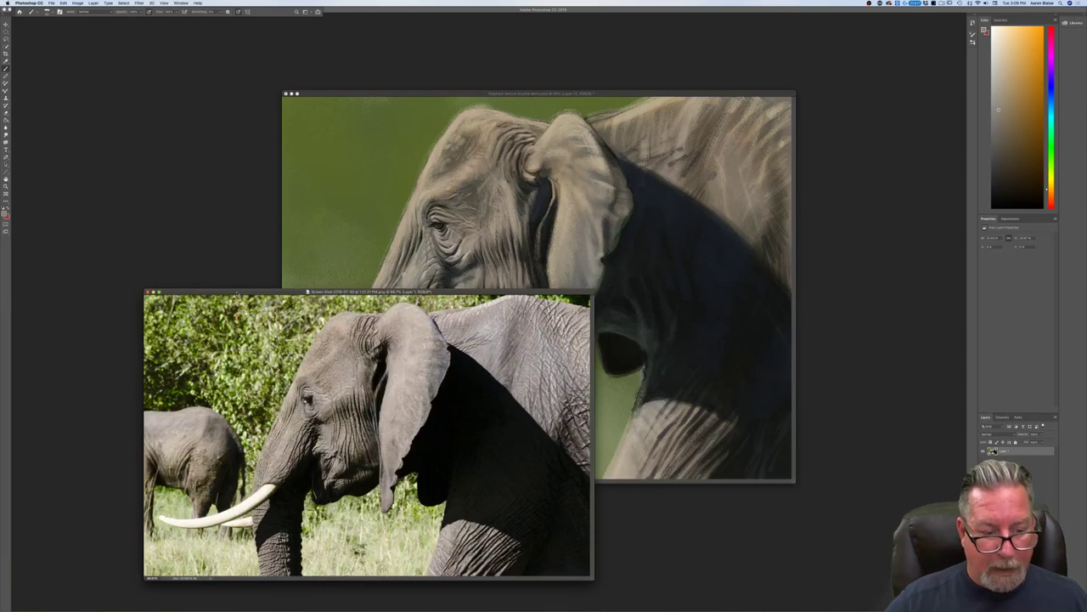
left_click_drag(365, 292, 285, 172)
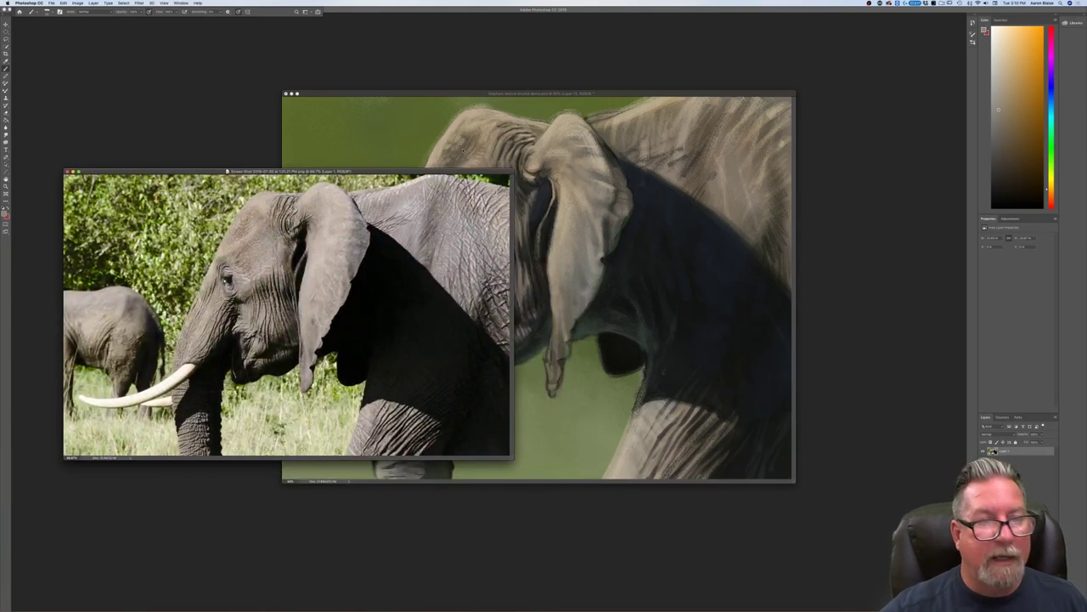
left_click_drag(446, 94, 650, 92)
left_click_drag(464, 169, 426, 130)
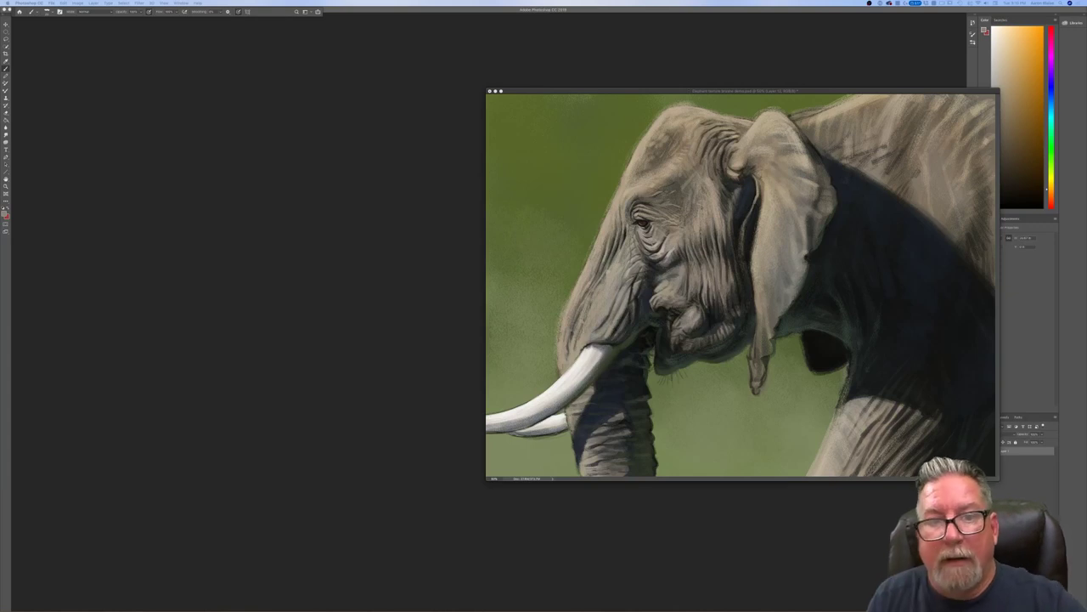
left_click_drag(523, 90, 364, 115)
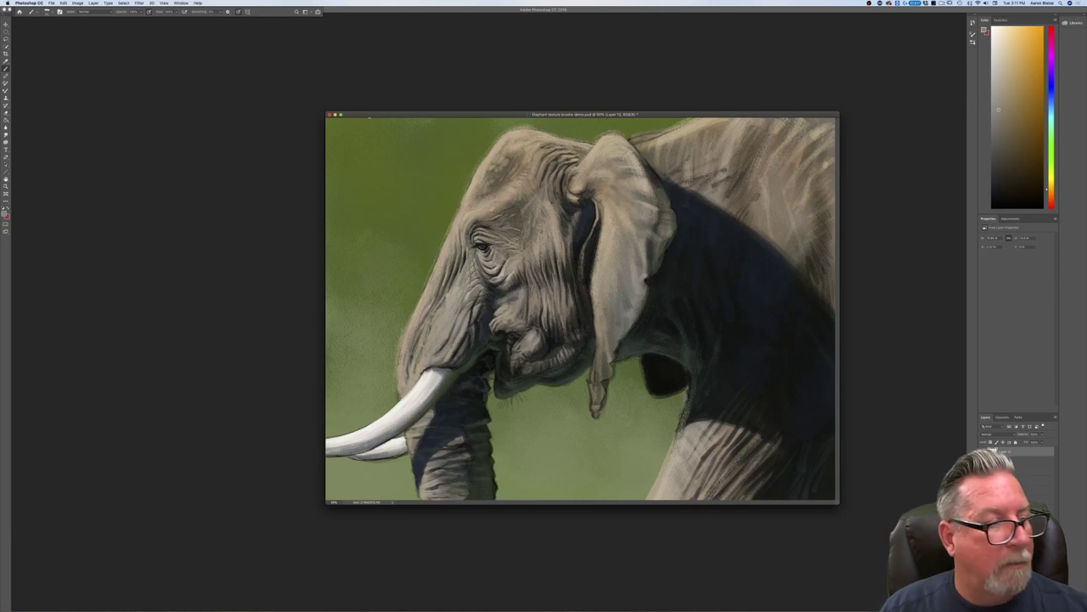
Step: Lighten the brush colour to a light warm tan and brush a highlight along the upper bridge of the trunk
left_click(4, 213)
left_click(80, 181)
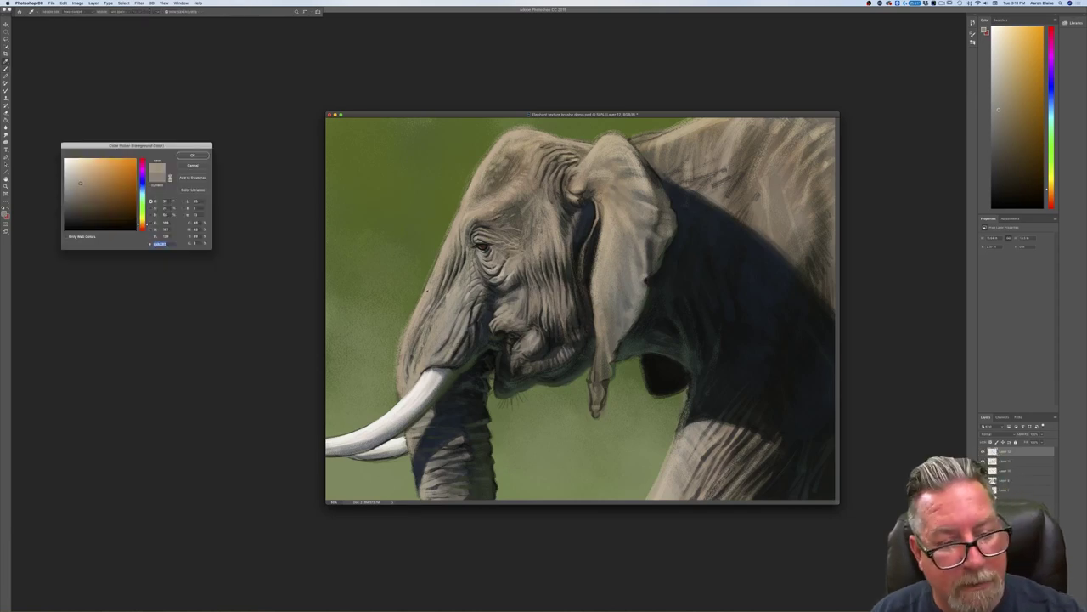
left_click(194, 156)
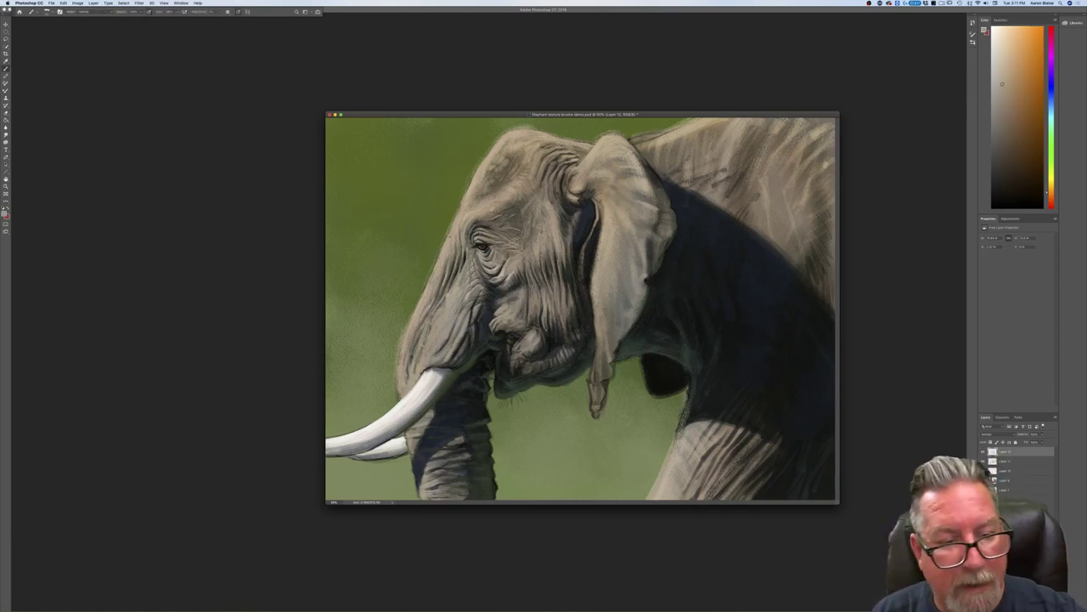
left_click_drag(434, 266, 429, 276)
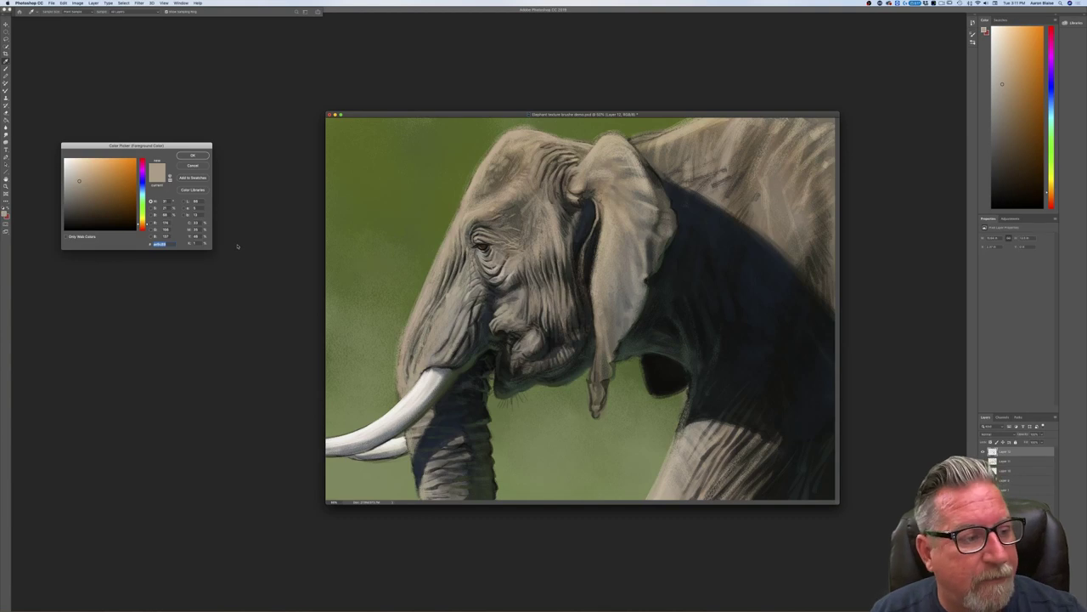
Step: Darken the brush colour to a mid greyish brown and set the top layer's blending mode to Multiply
left_click(80, 200)
left_click(189, 157)
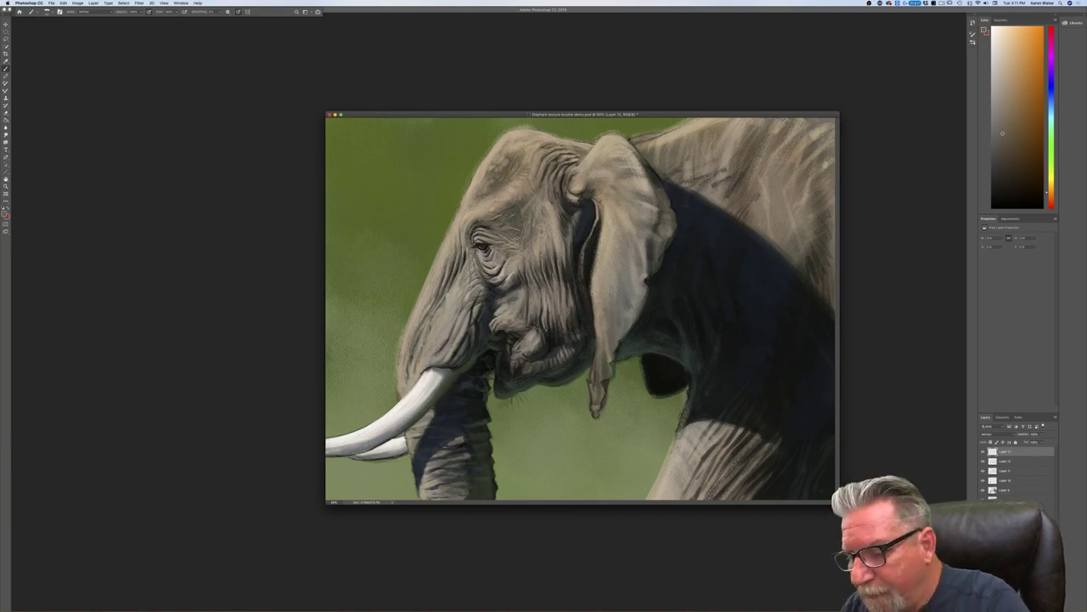
left_click(995, 434)
left_click(979, 451)
left_click(994, 450)
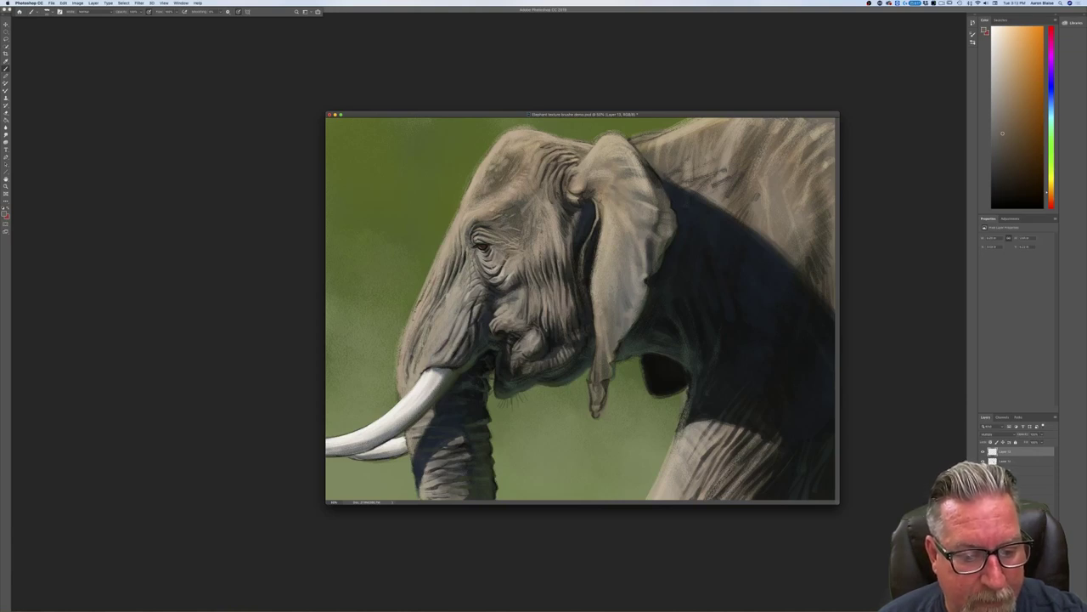
Step: Select the layer below the top one, set the brush colour to a light warm grey, and choose a brush preset
left_click(1001, 463)
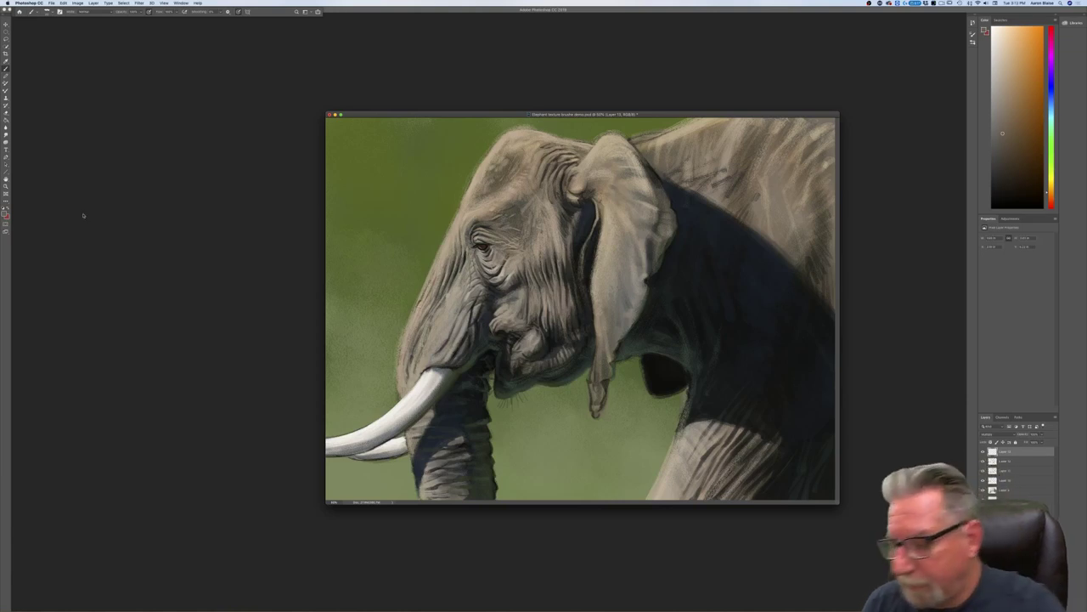
left_click(5, 214)
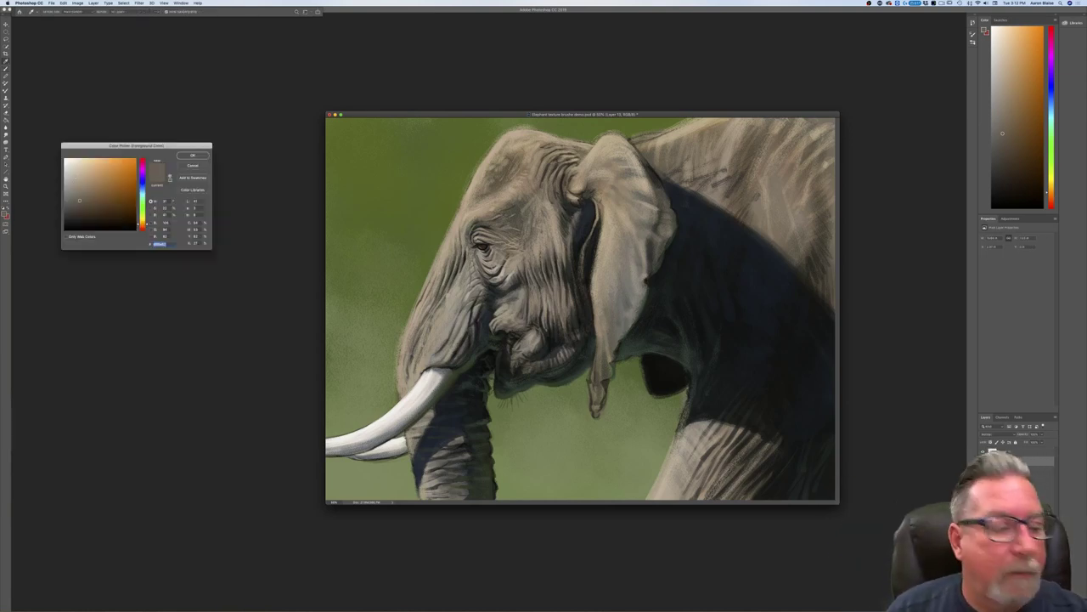
left_click(72, 188)
key("Return")
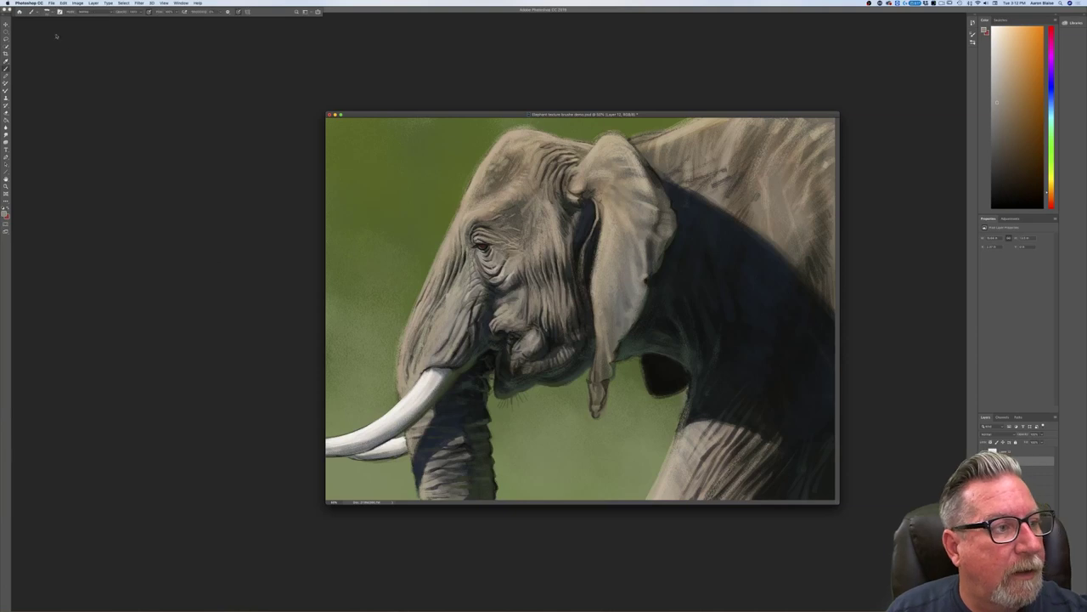
left_click(46, 12)
left_click(230, 54)
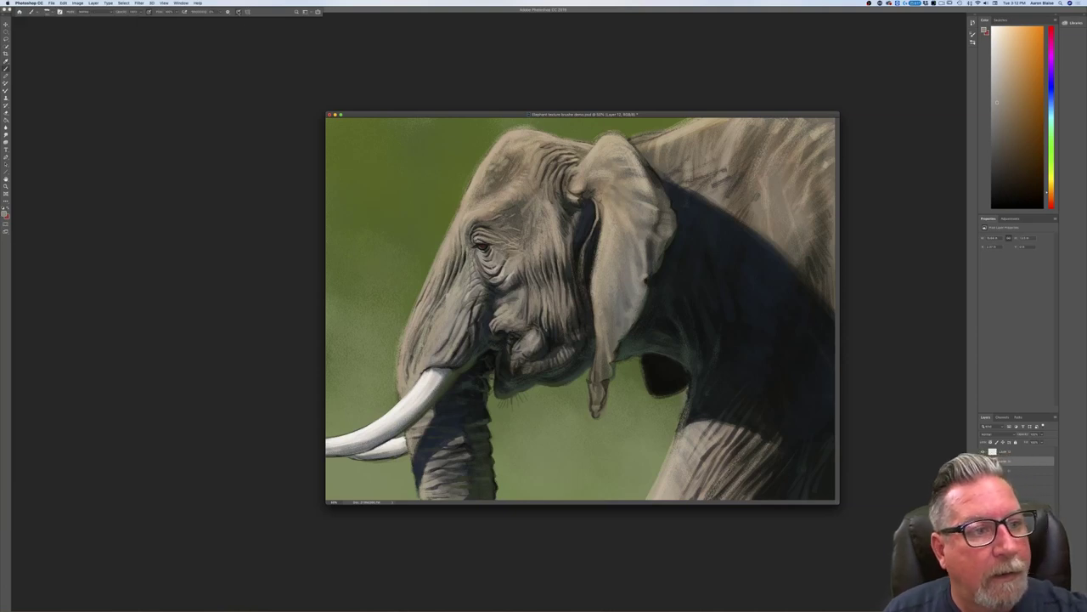
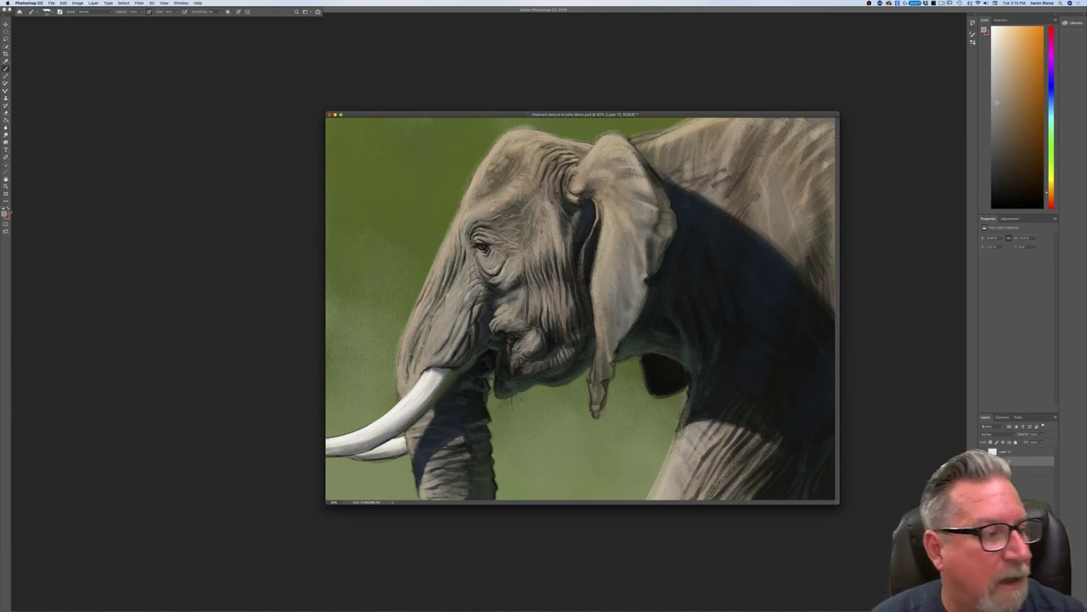
Step: Darken the brush colour in stages from a mid greyish brown to a very dark brown for the skin folds
left_click(5, 213)
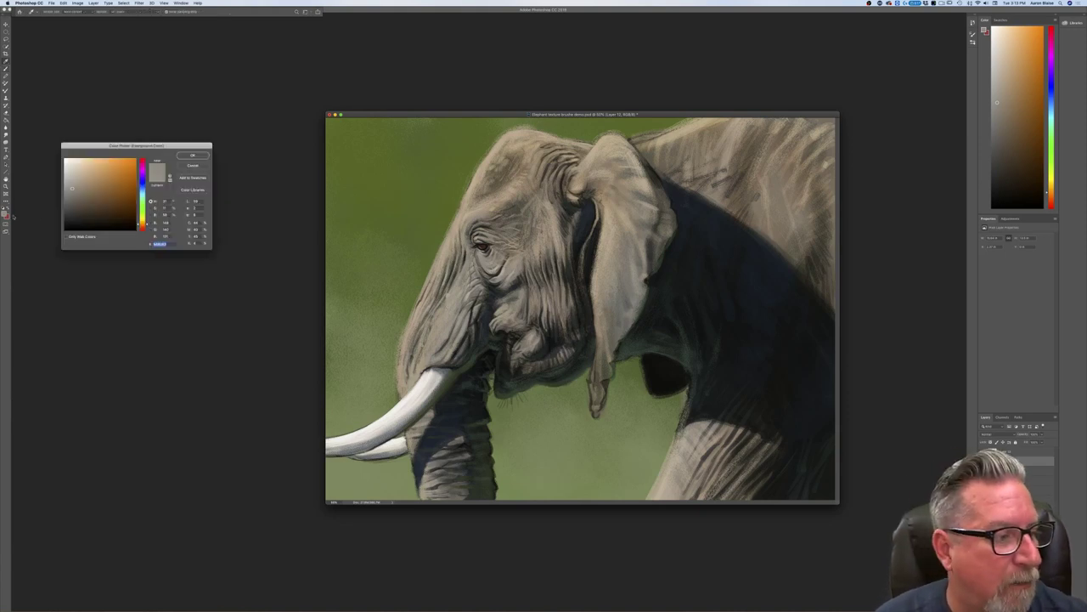
left_click(193, 157)
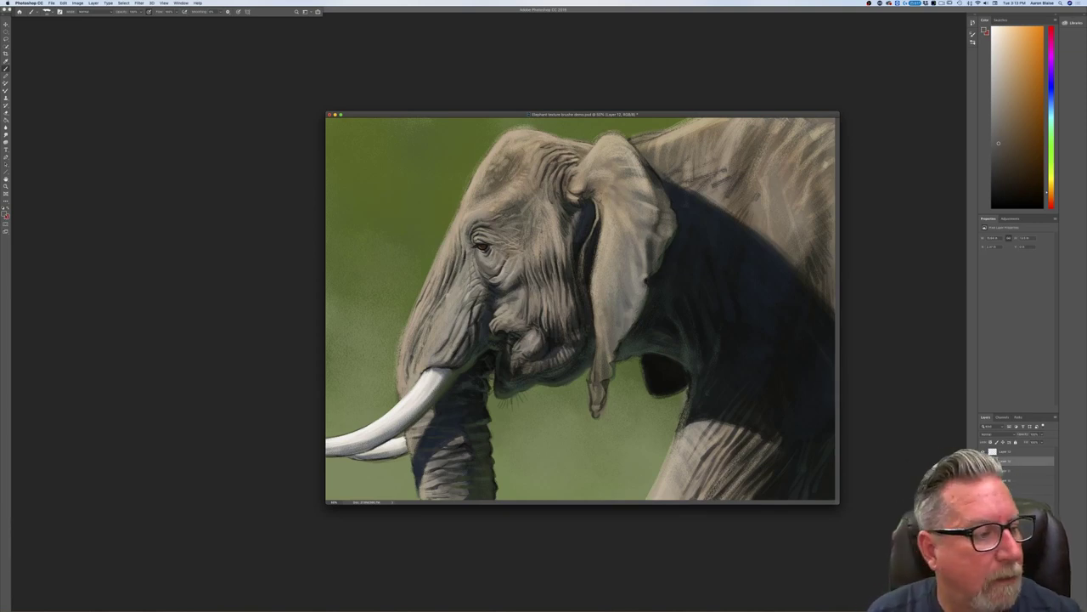
left_click(6, 213)
left_click(190, 156)
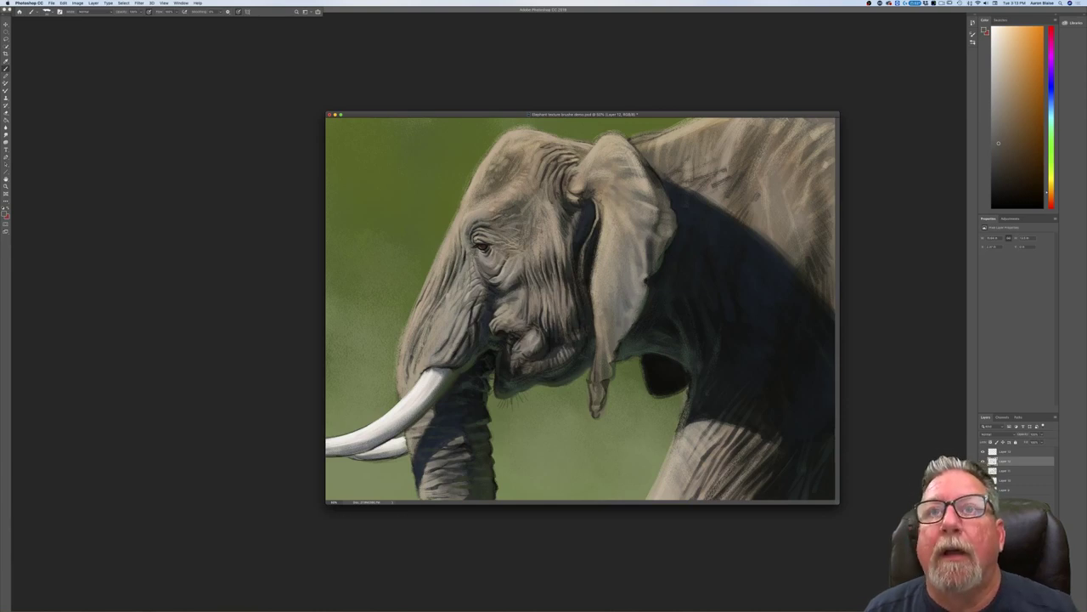
left_click(5, 213)
left_click(82, 216)
left_click(200, 156)
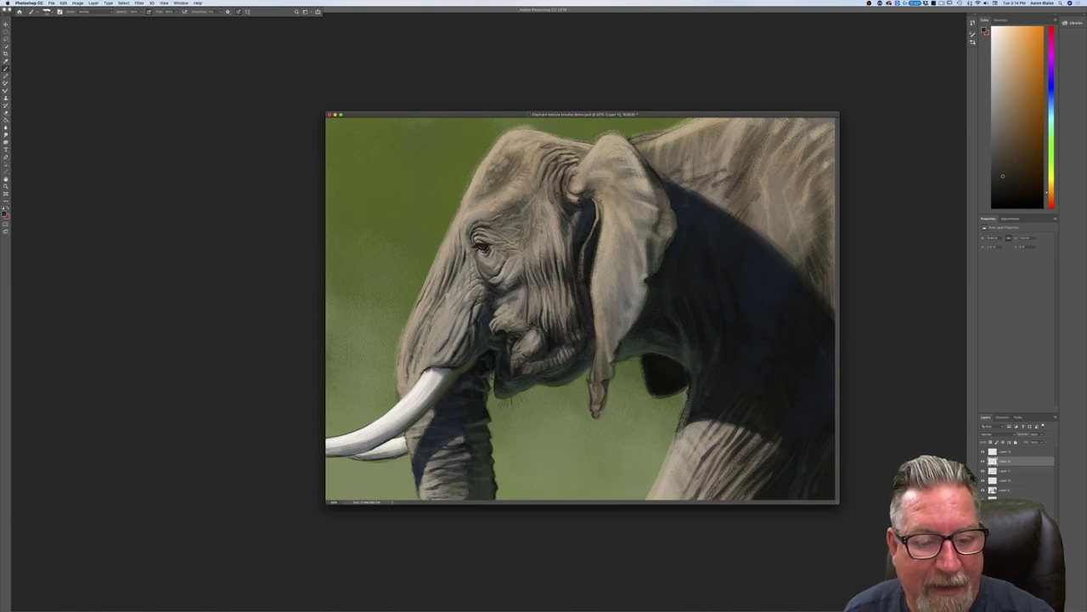
Step: Lighten the brush colour to a light tan for the skin highlights
left_click(4, 211)
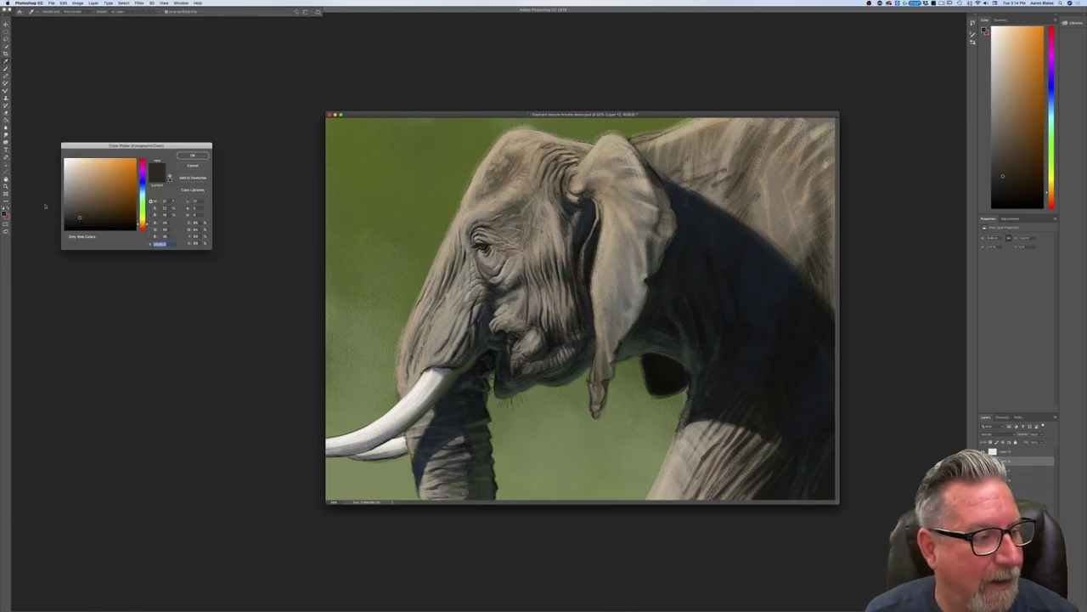
left_click(79, 177)
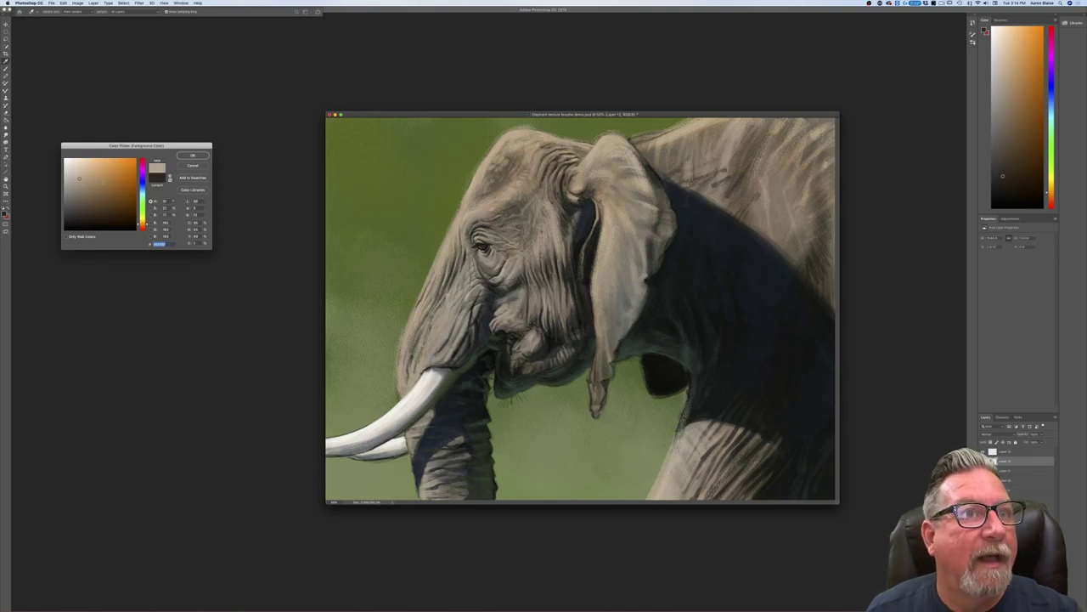
left_click(189, 158)
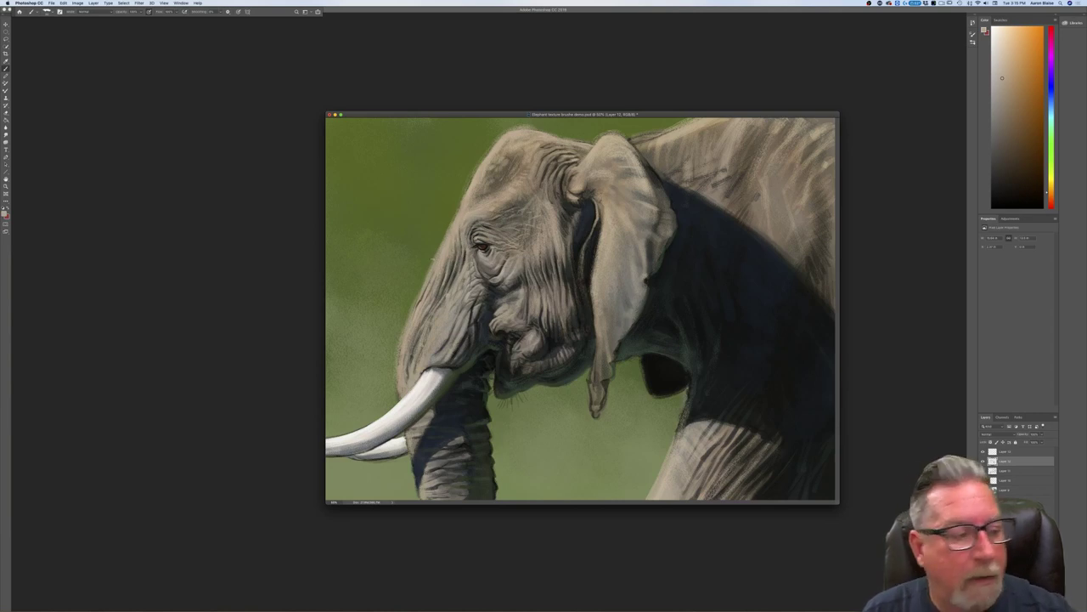
Step: Set the brush colour to a pale beige, brush highlights down the trunk's front edge, and toggle pressure-controlled brush size
left_click(4, 213)
left_click(77, 169)
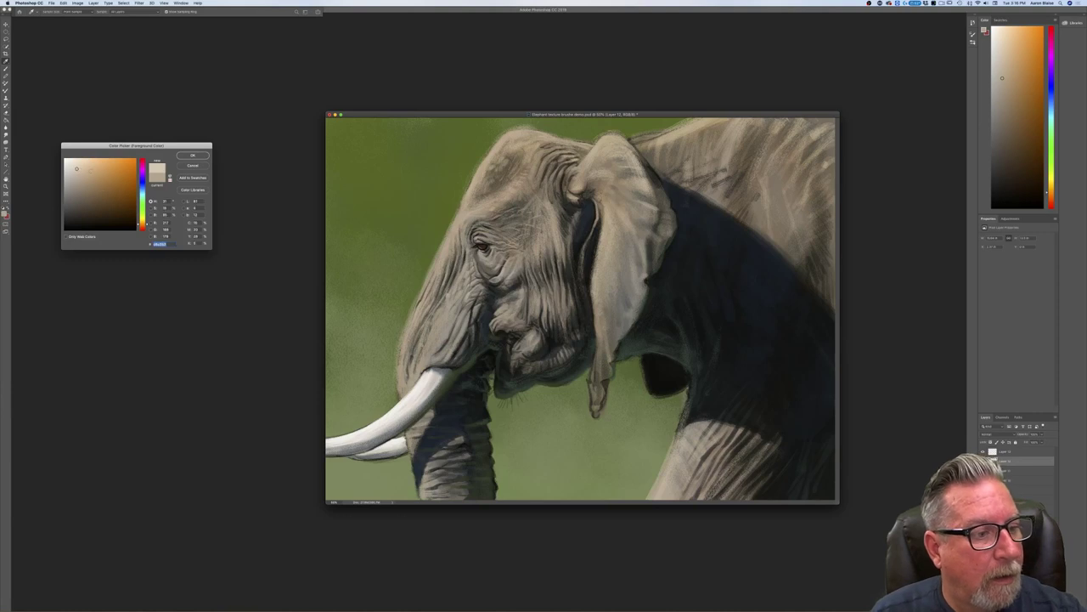
left_click(193, 156)
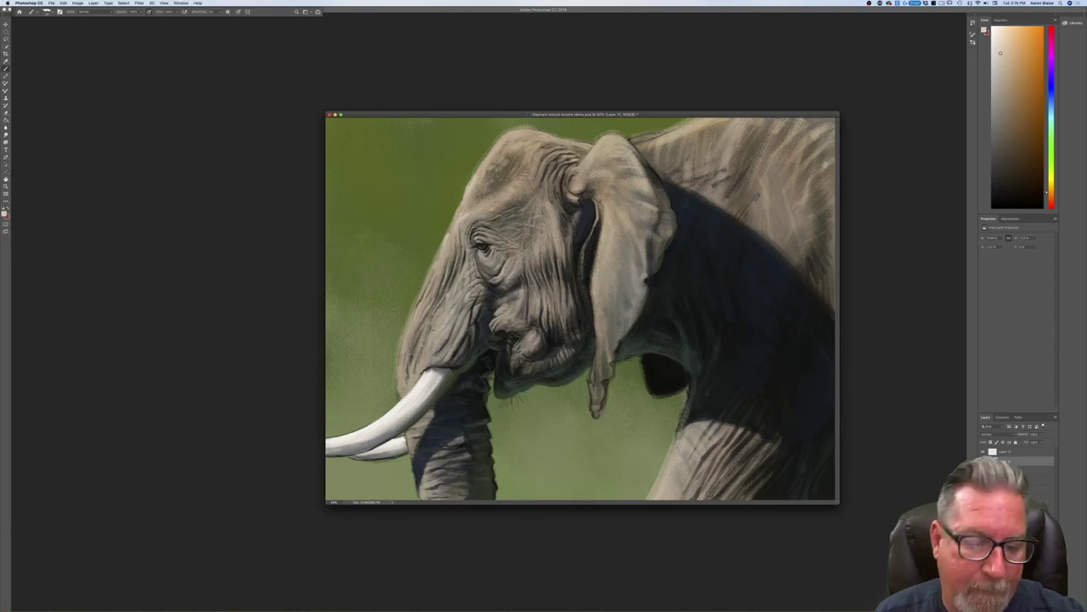
left_click_drag(424, 285, 399, 377)
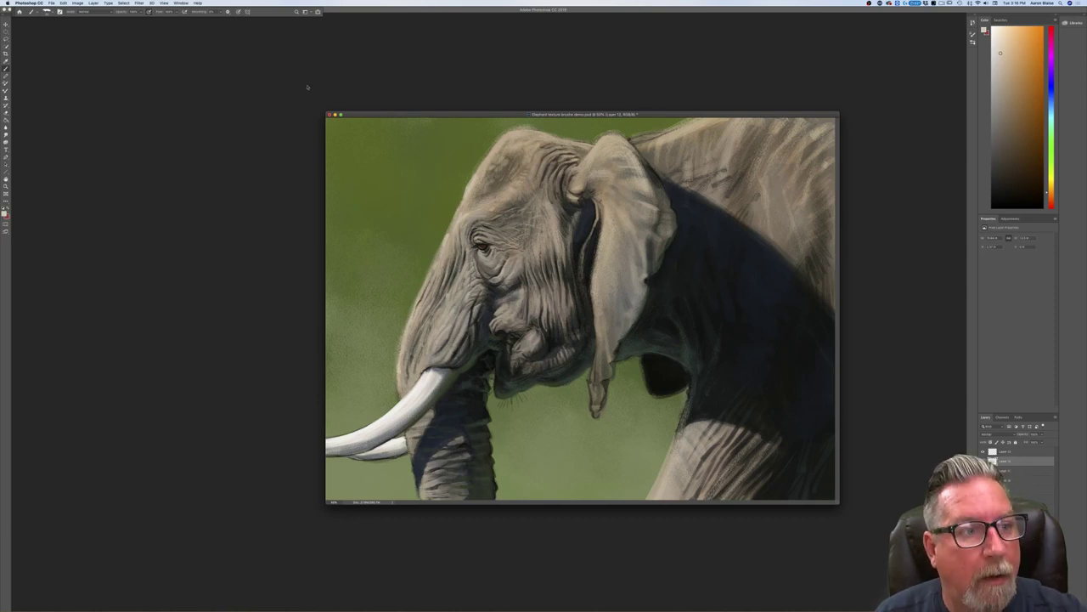
left_click(239, 12)
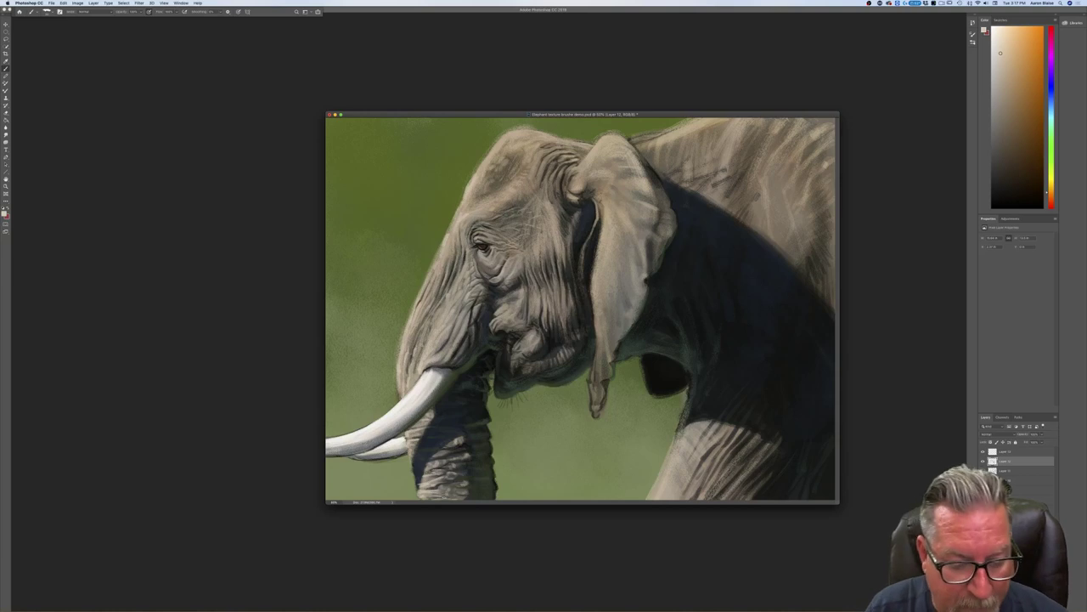
Step: Change the brush colour to a dark muted green for the shaded side of the trunk
left_click(5, 214)
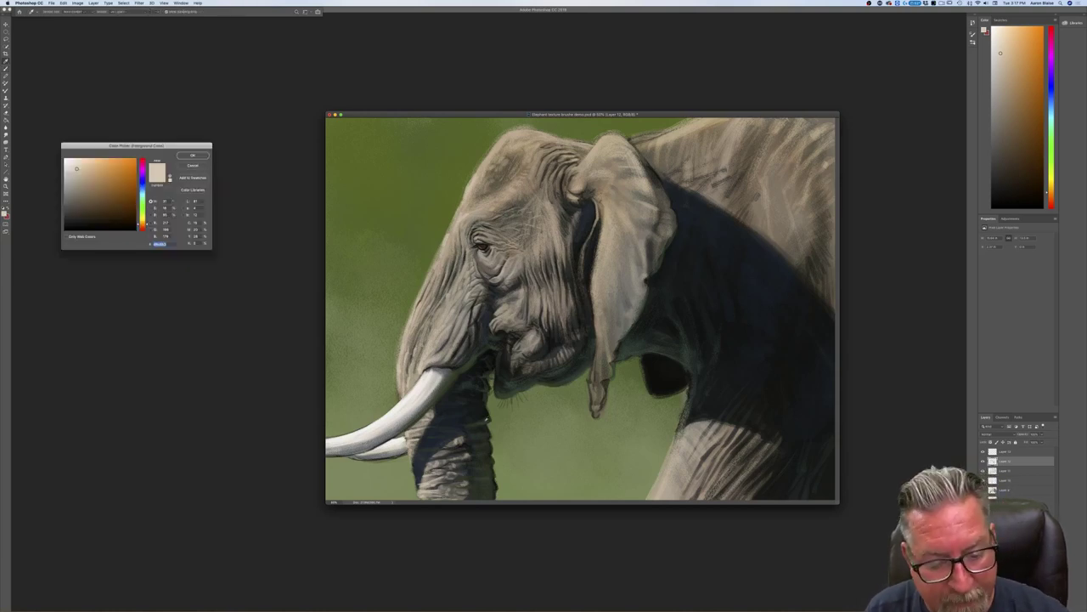
left_click(142, 203)
left_click(83, 217)
left_click(84, 209)
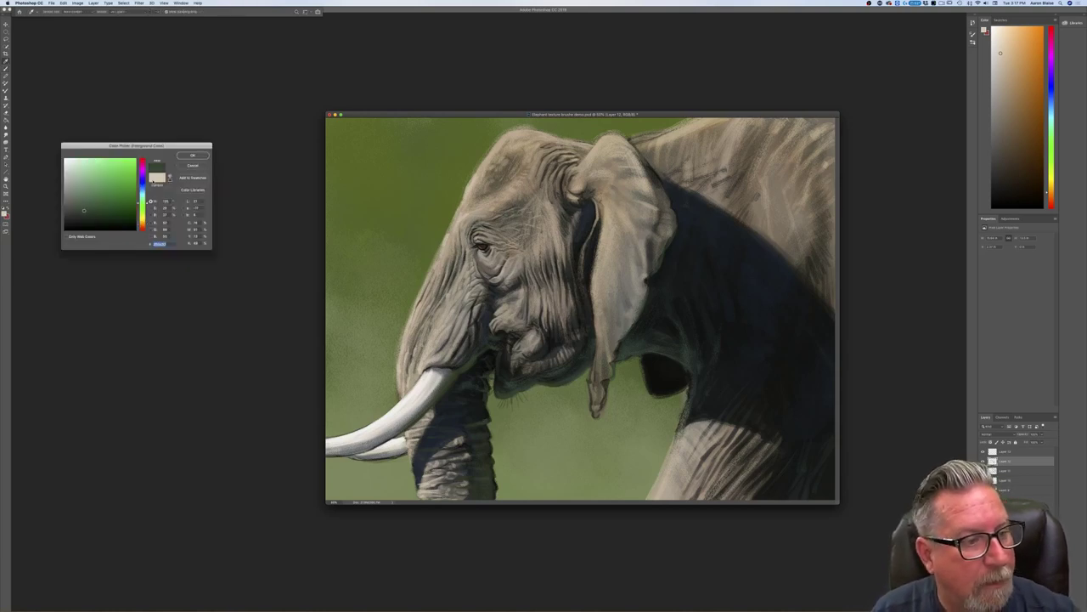
left_click(192, 156)
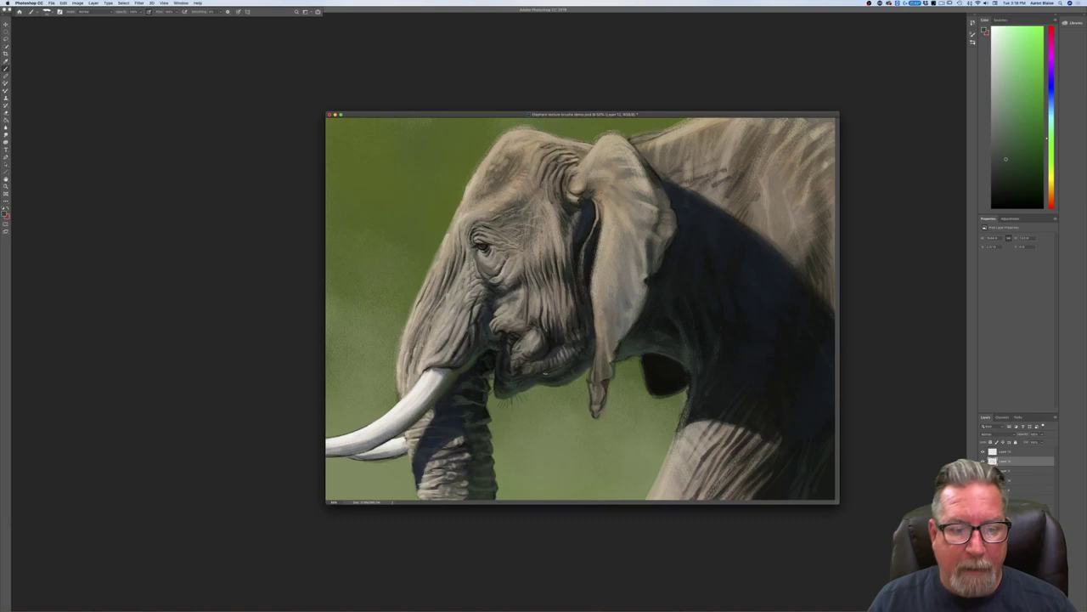
Step: Select a lower layer and view the whole painting at a reduced size
left_click(1019, 501)
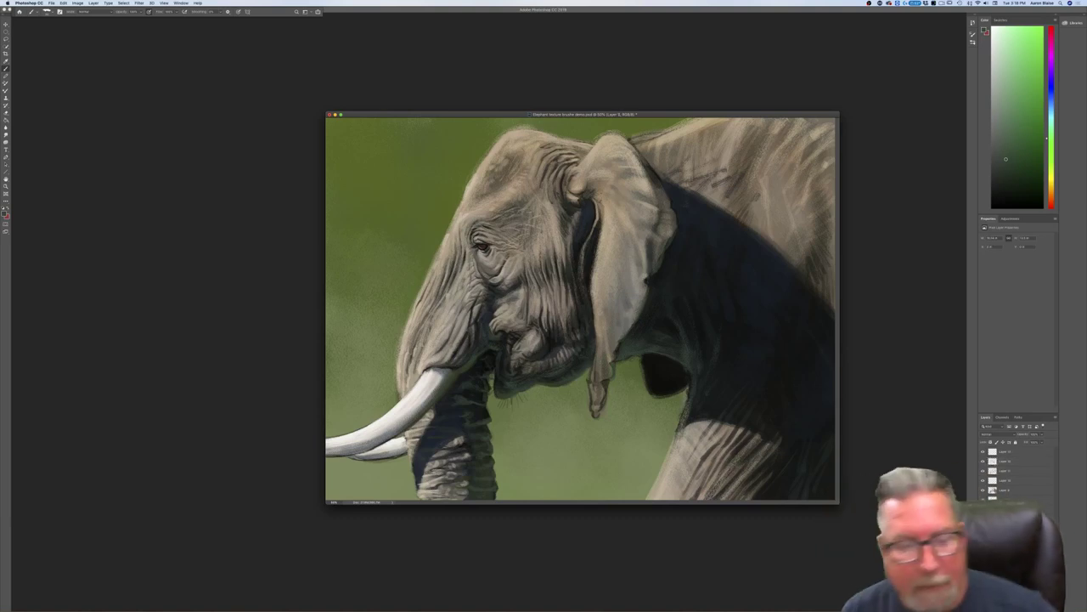
key("super+minus")
key("super+minus")
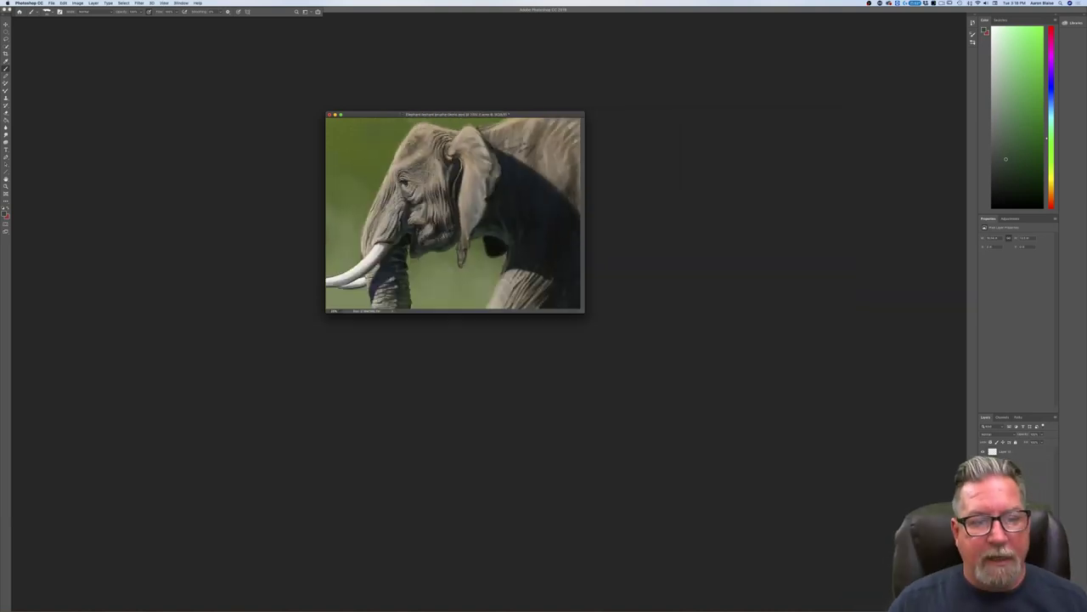
Step: Display the elephant painting enlarged in full-screen mode
key("super+plus")
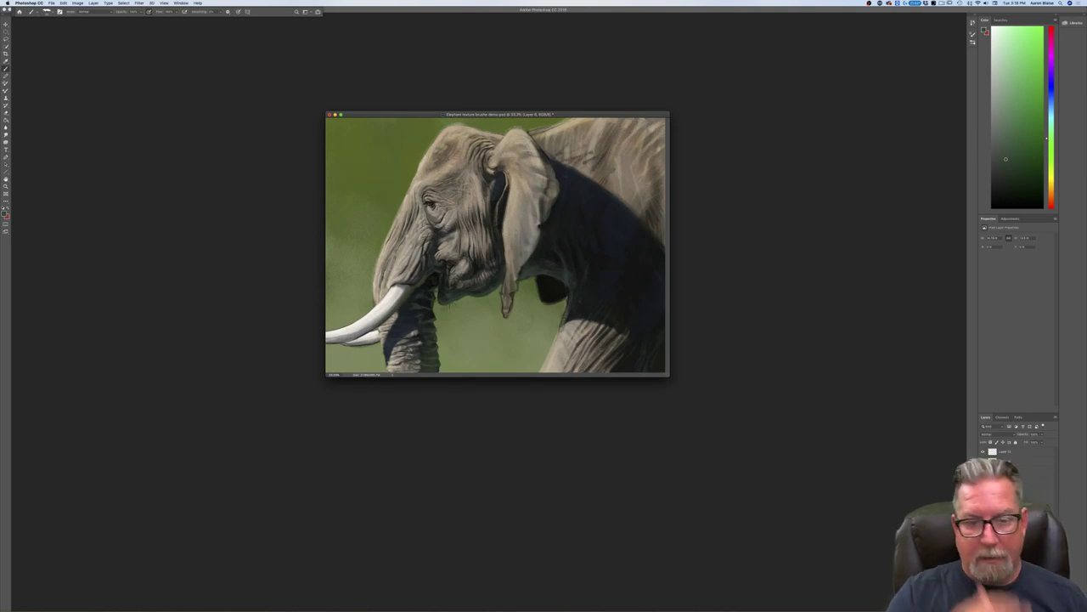
key("f")
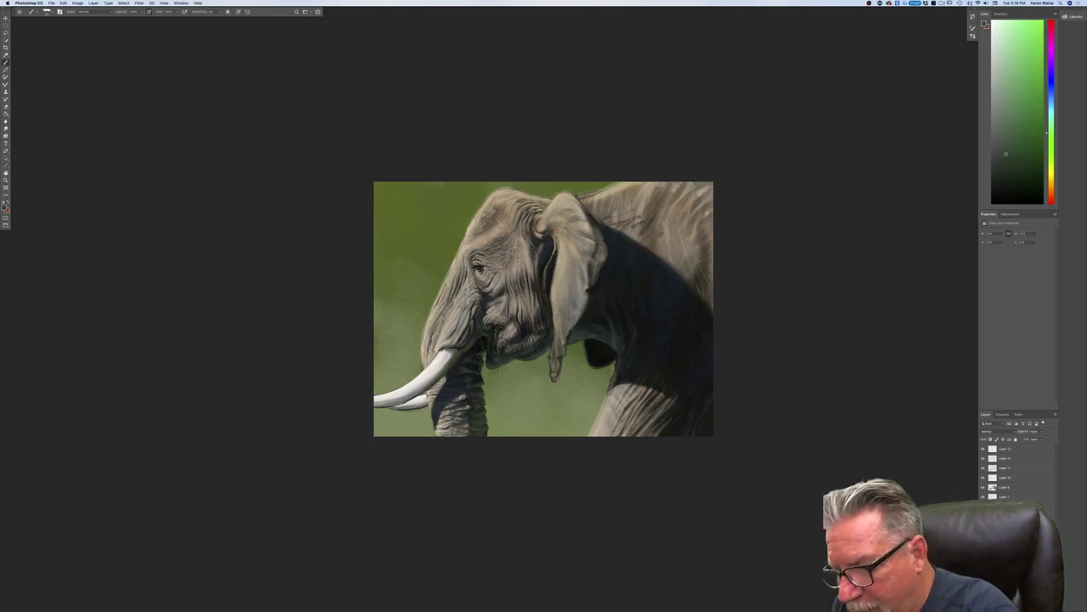
left_click(992, 431)
left_click(980, 449)
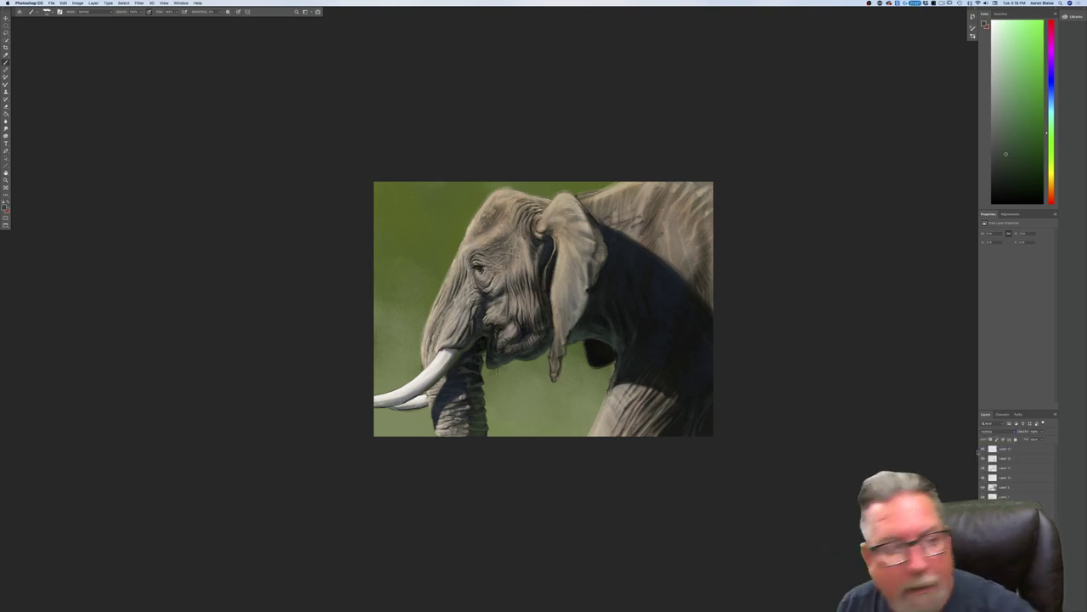
Step: Try a textured brush with strokes on the background between the trunk and front leg, and undo them
right_click(44, 24)
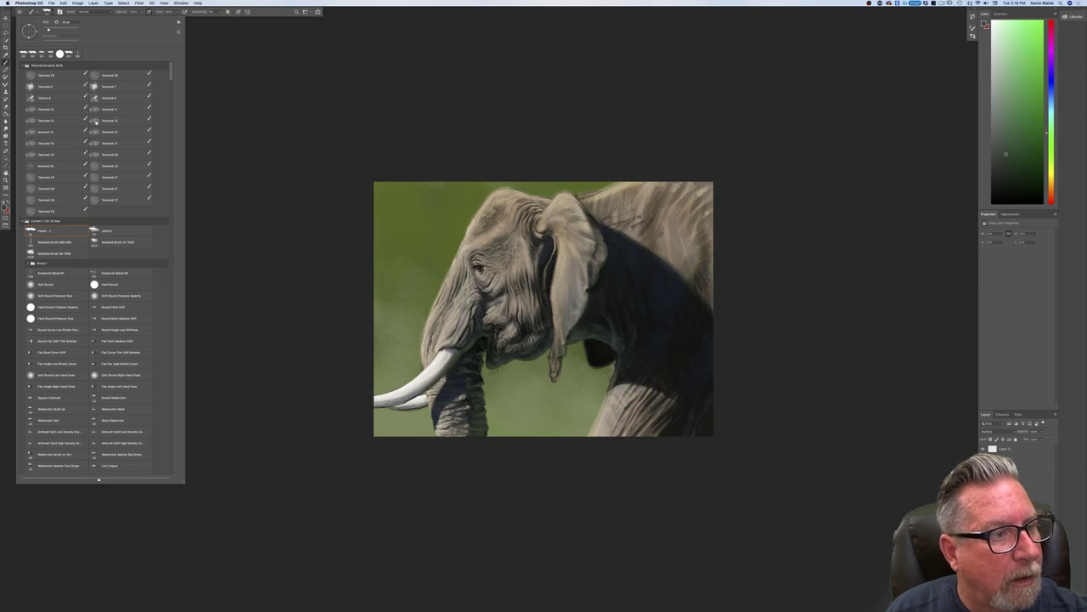
left_click(96, 134)
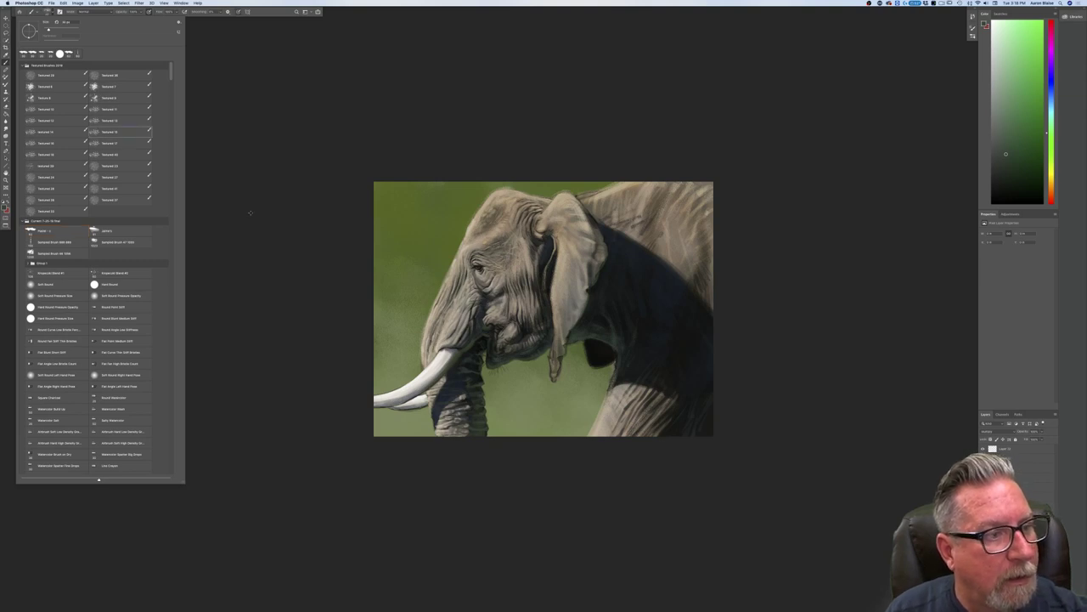
left_click(368, 293)
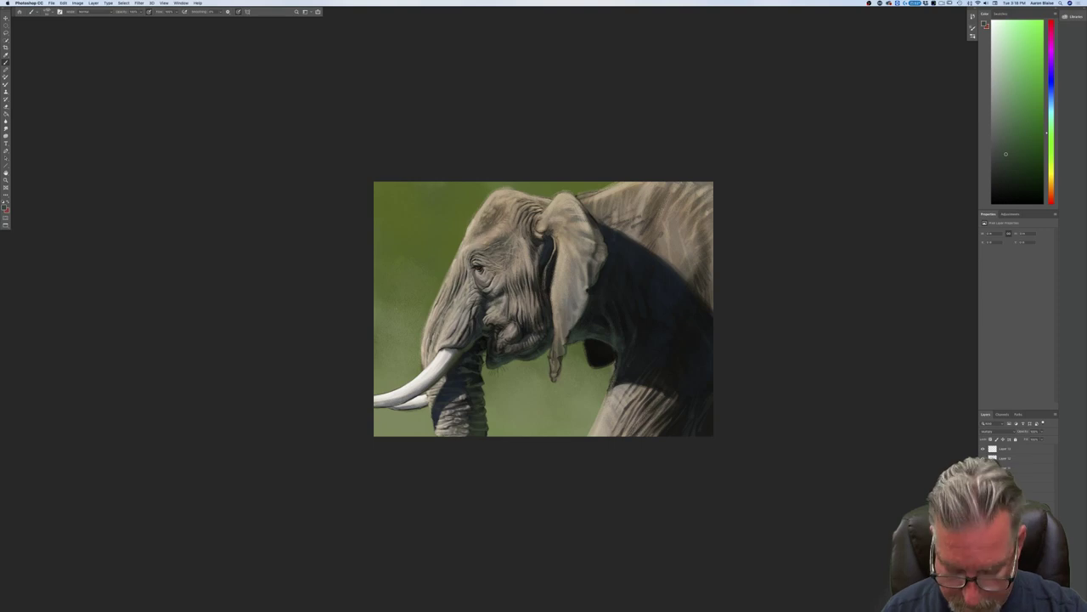
key("super+equal")
left_click_drag(493, 396, 535, 445)
left_click_drag(517, 412, 539, 447)
key("super+z")
key("super+z")
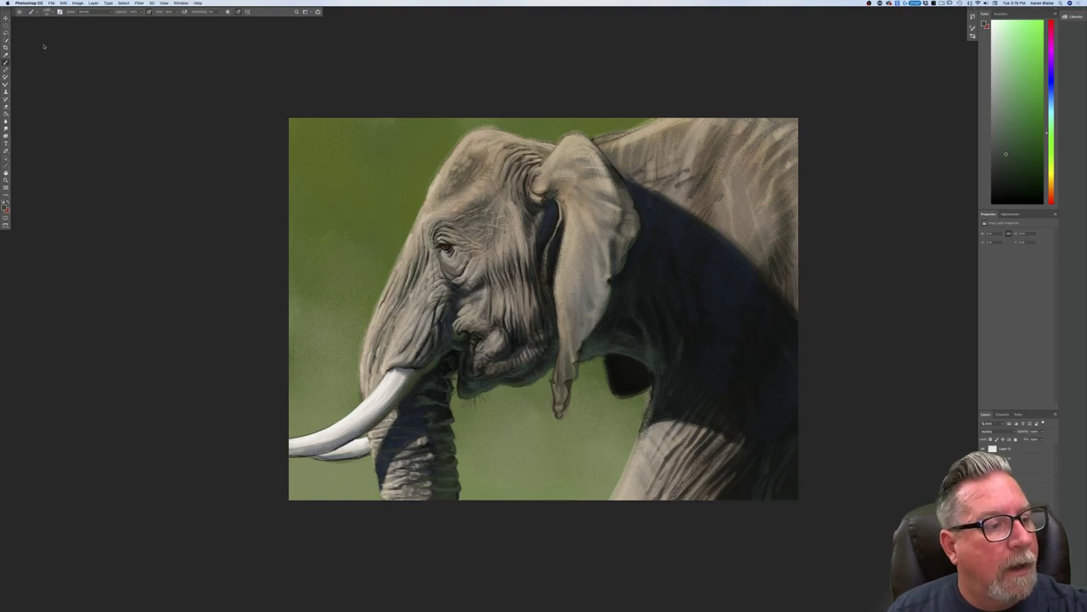
Step: Try other textured brushes with strokes on the background in front of the trunk, and undo them
right_click(46, 33)
left_click(39, 156)
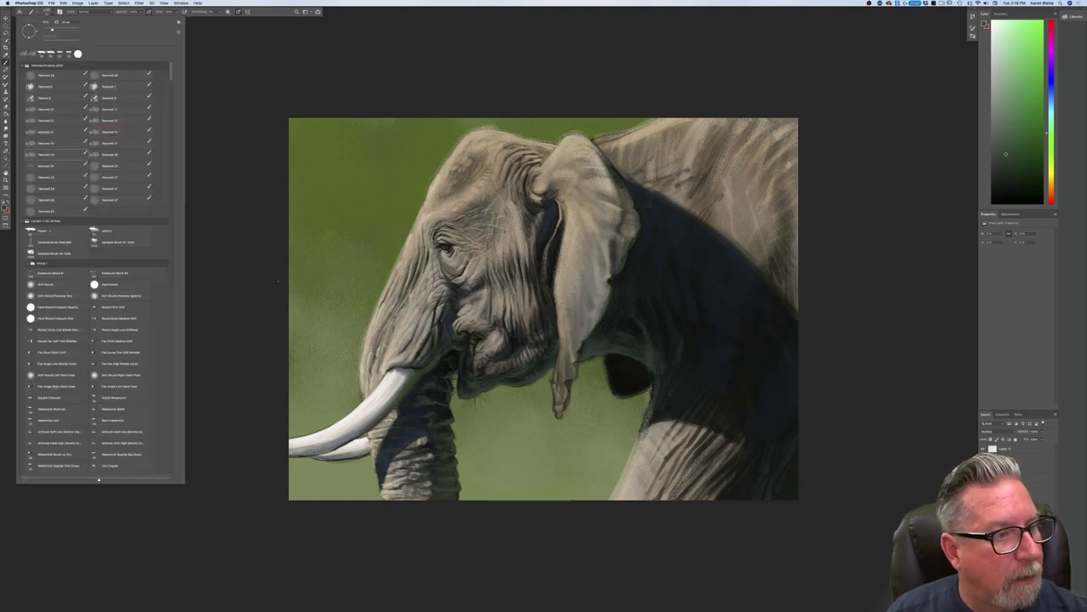
left_click(34, 165)
left_click_drag(308, 348, 324, 390)
left_click_drag(324, 389, 288, 327)
key("super+z")
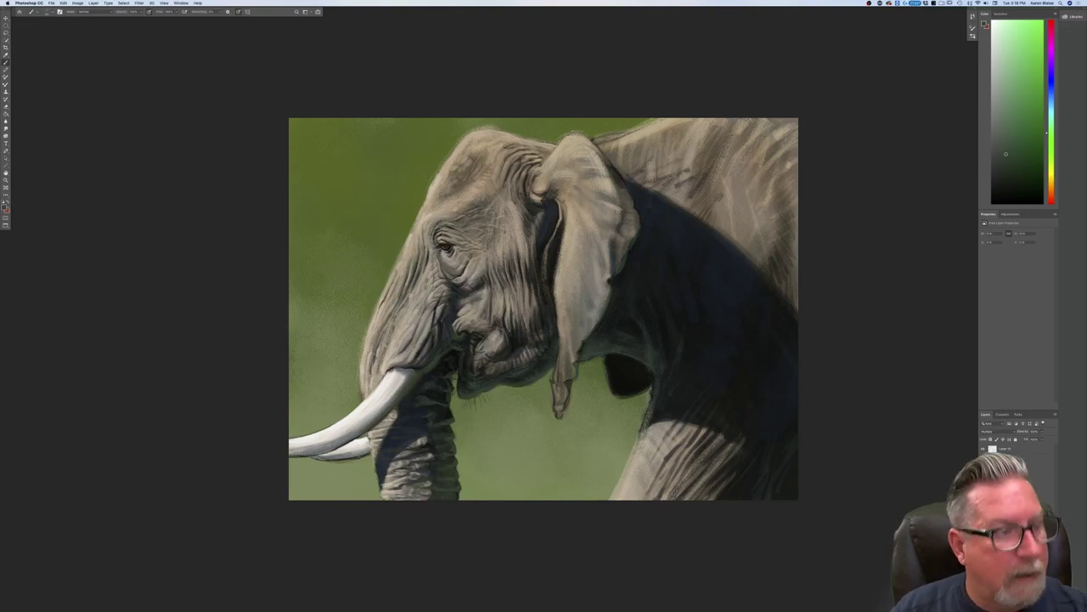
Step: Choose another textured brush and set the brush colour to a dark, desaturated olive green
left_click(48, 12)
left_click(48, 134)
key("Return")
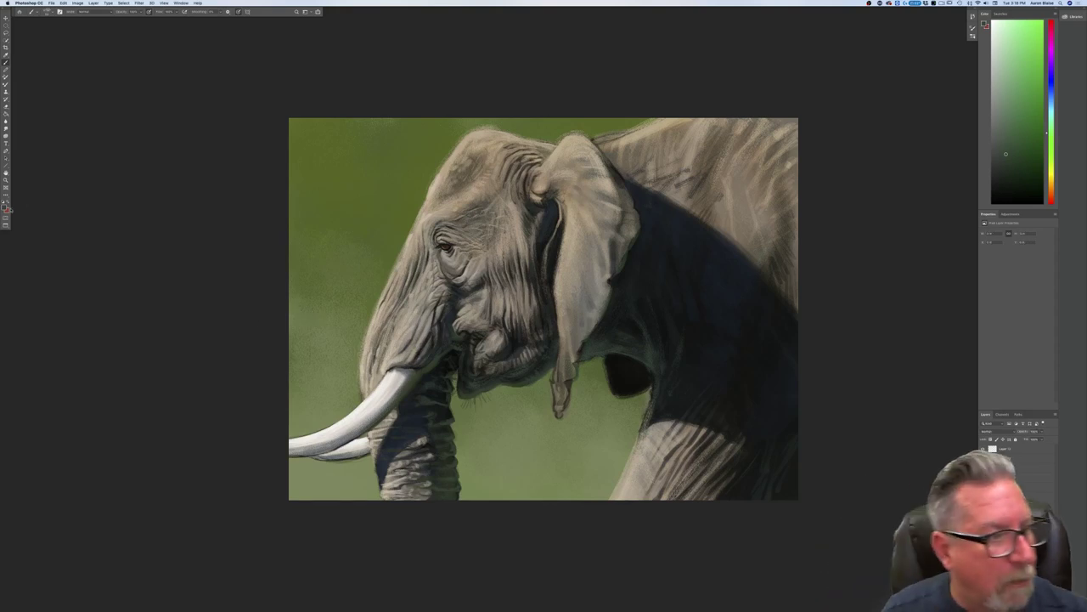
left_click(6, 207)
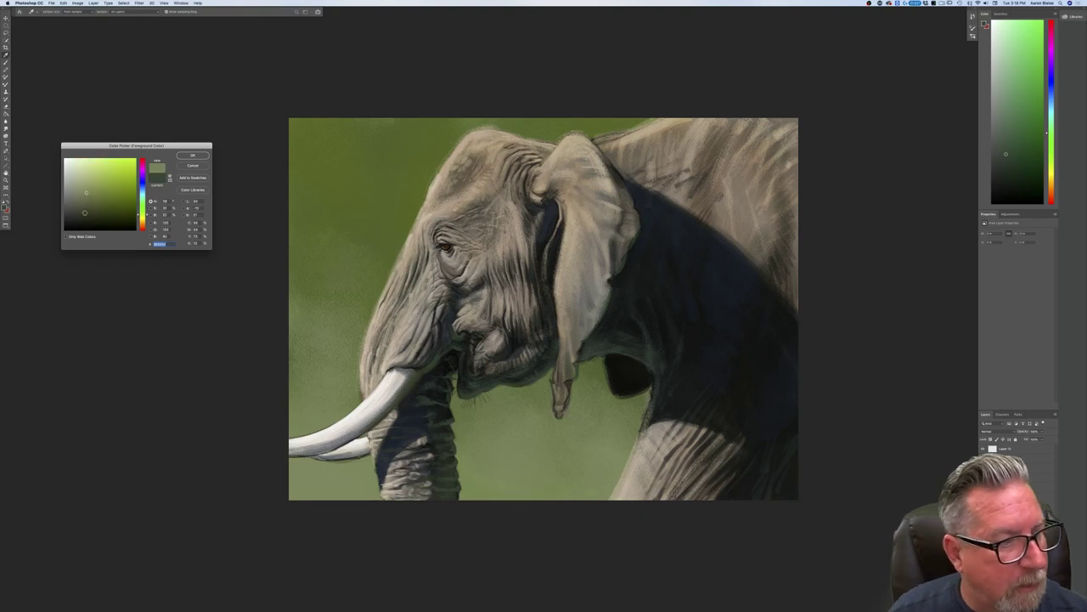
left_click(85, 208)
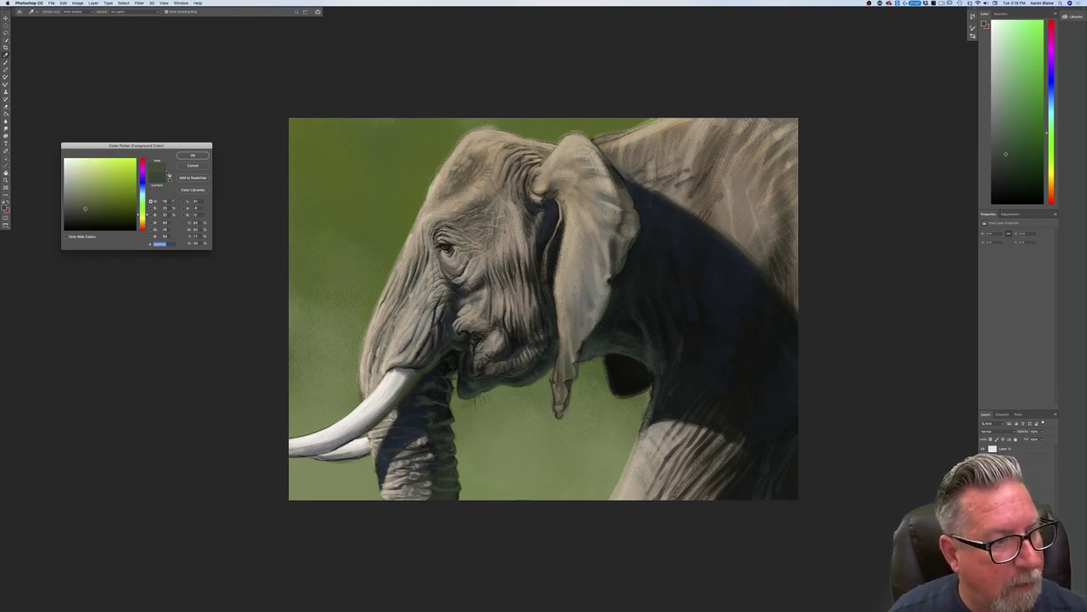
left_click(78, 211)
left_click(188, 158)
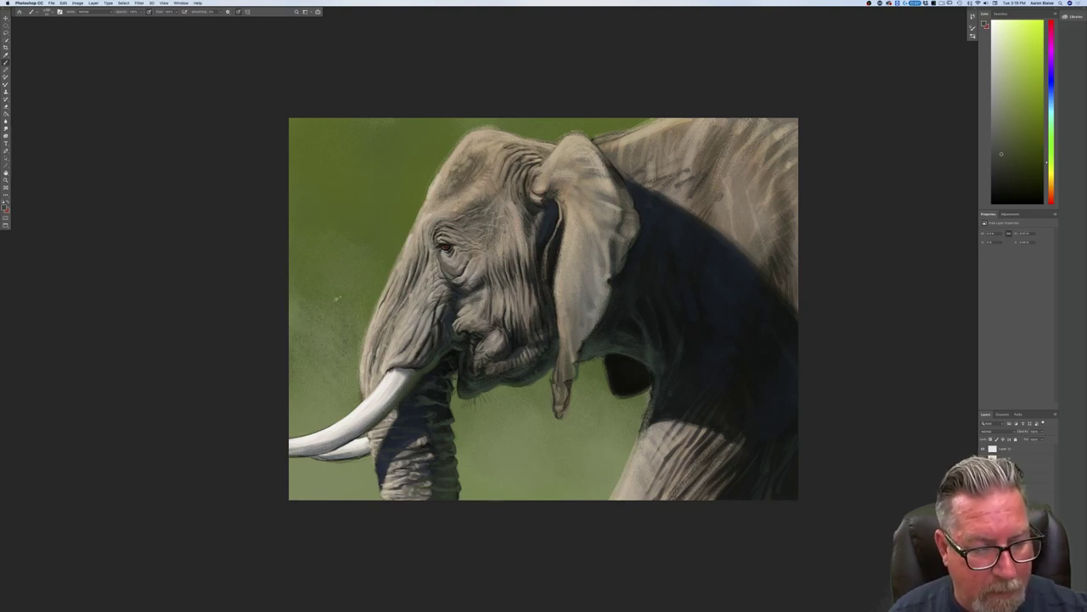
Step: Try speckled dark strokes on the background around the tusks and trunk, and undo them
mouse_move(300, 394)
left_mouse_down()
mouse_move(355, 380)
mouse_move(297, 427)
mouse_move(291, 407)
mouse_move(332, 365)
left_mouse_up()
left_click_drag(369, 457, 350, 493)
left_click_drag(357, 484, 342, 496)
left_click_drag(338, 463, 306, 478)
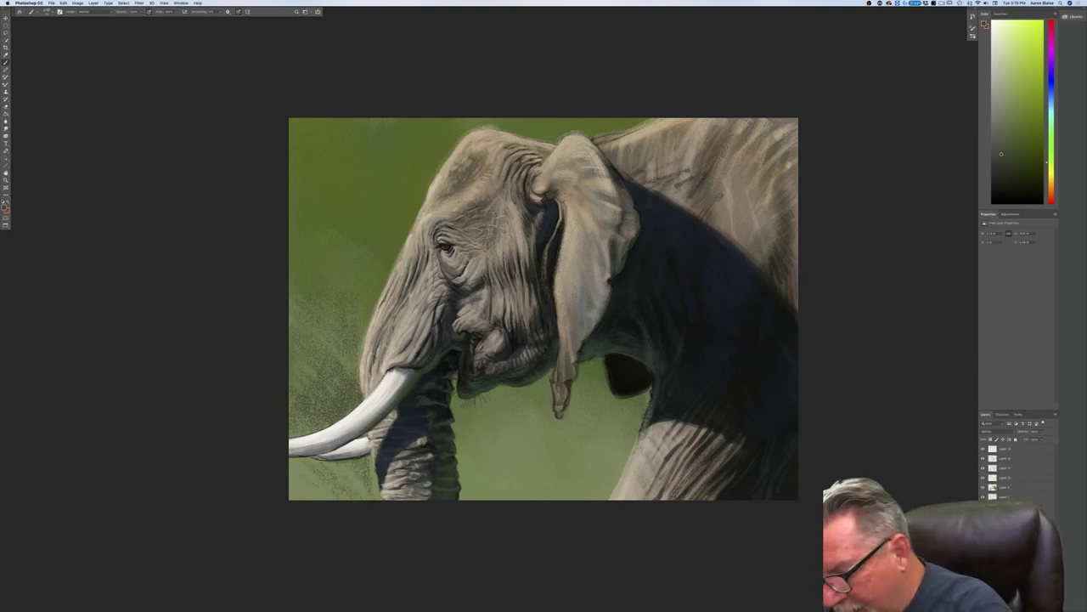
key("super+z")
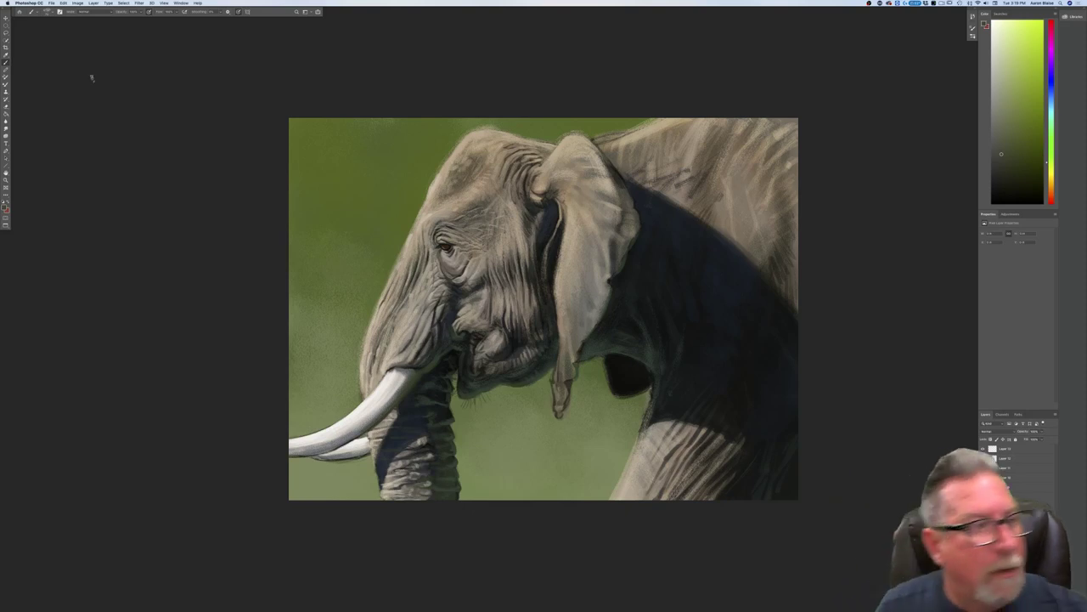
Step: Test a different textured brush with a short stroke on the background above the tusk
left_click(46, 11)
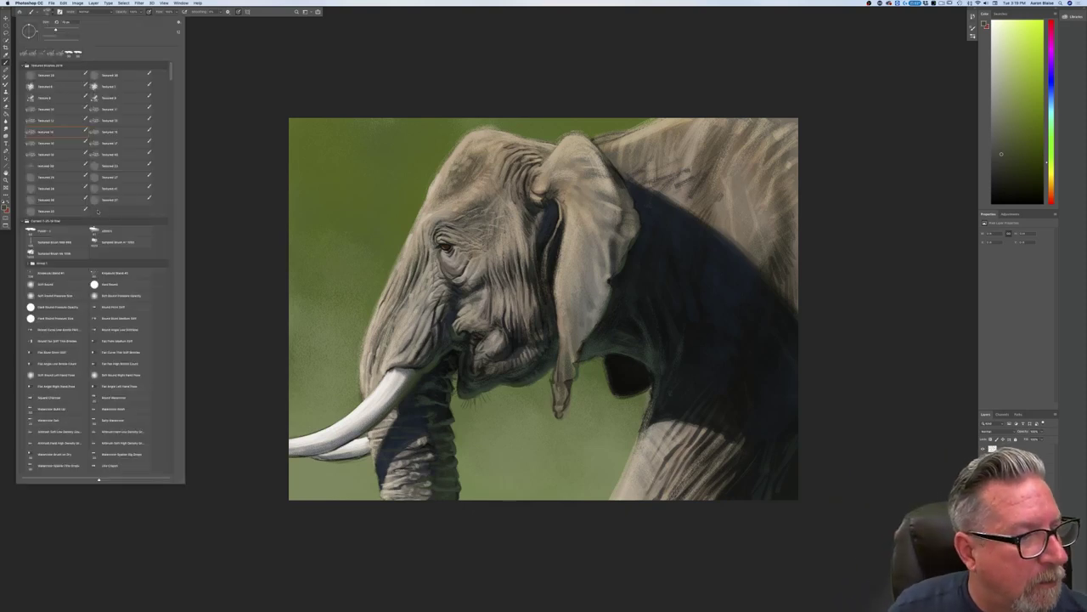
double_click(109, 202)
left_click_drag(321, 329, 338, 361)
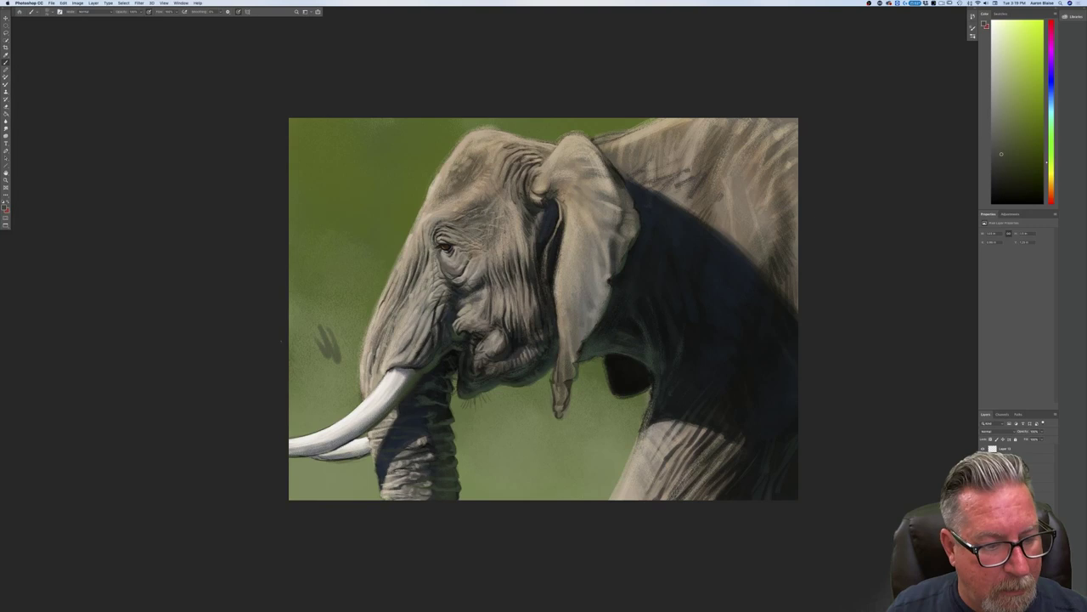
Step: Choose a finer-grained textured brush, test it on the background in front of the face, and undo all test strokes
left_click(46, 11)
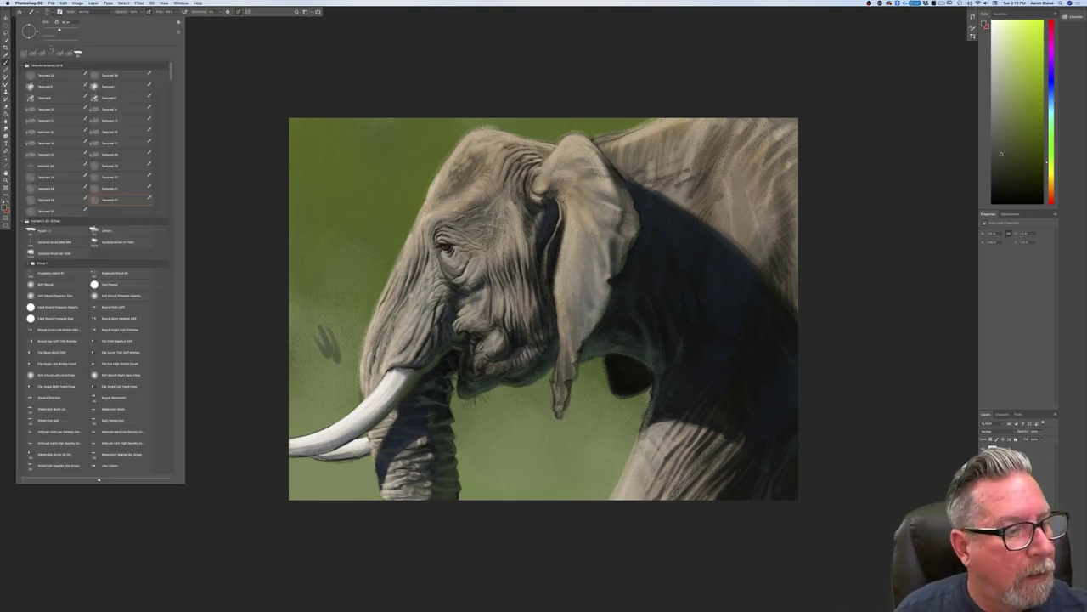
left_click(51, 189)
mouse_move(325, 270)
left_mouse_down()
mouse_move(339, 299)
mouse_move(319, 308)
mouse_move(302, 343)
left_mouse_up()
left_click_drag(309, 302, 293, 347)
key("super+z")
key("super+z")
key("super+z")
key("super+z")
key("super+z")
key("super+z")
key("super+z")
key("super+z")
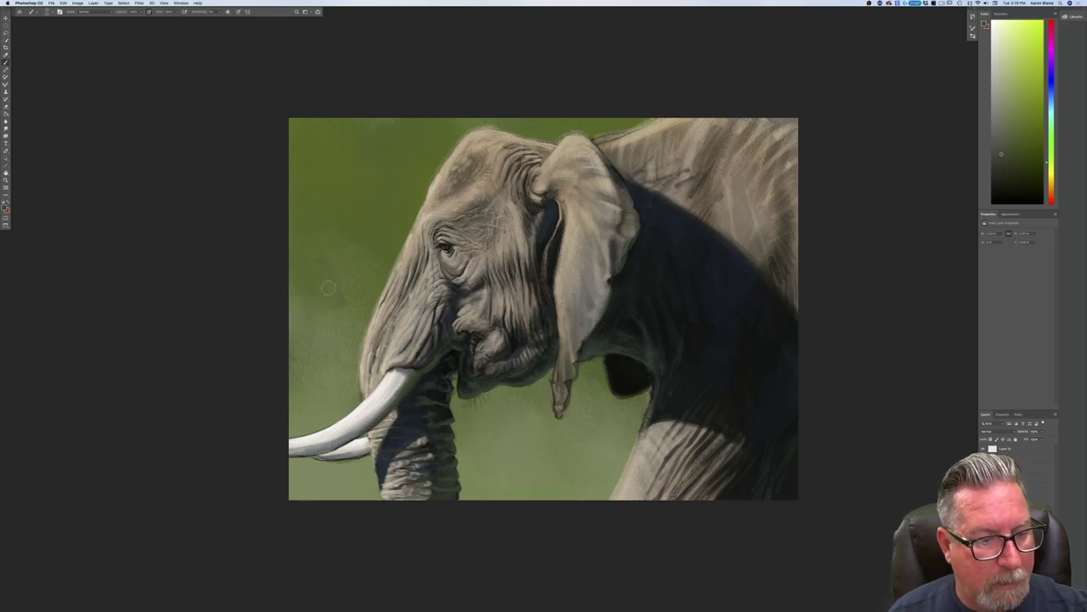
Step: Lower the brush opacity and brush dark olive texture onto the background between the trunk and front leg
left_click(140, 12)
left_click_drag(140, 18, 132, 19)
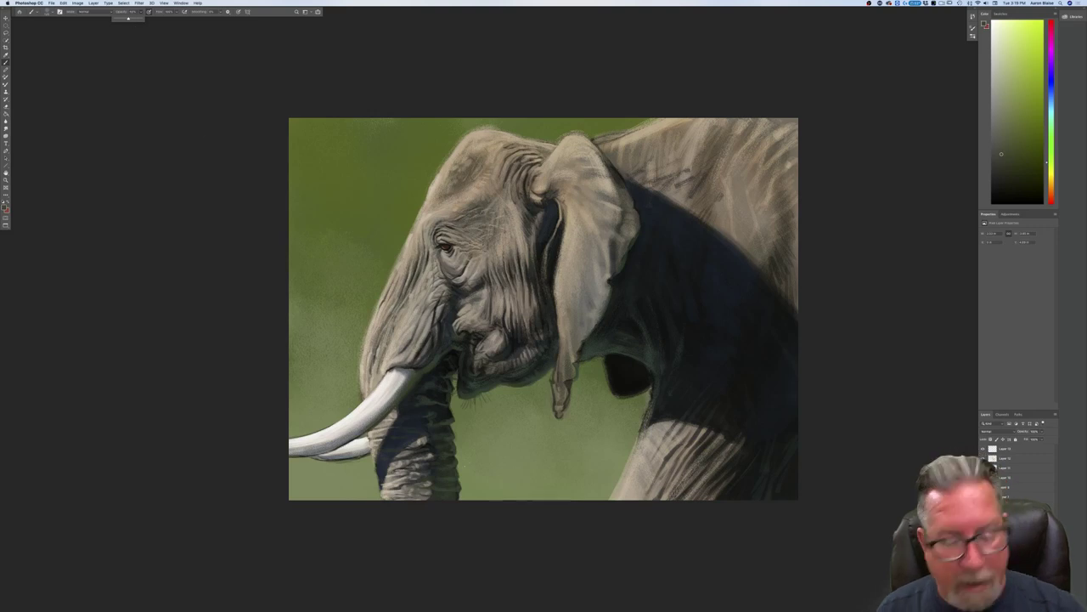
key("Return")
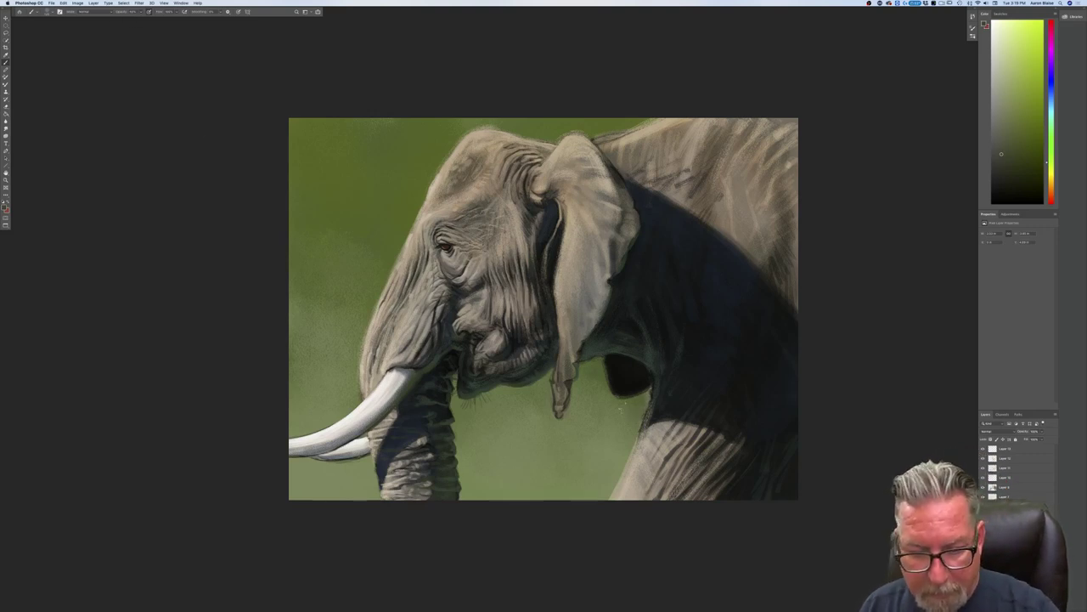
mouse_move(624, 429)
left_mouse_down()
mouse_move(588, 510)
mouse_move(549, 461)
mouse_move(536, 468)
mouse_move(554, 443)
mouse_move(612, 473)
mouse_move(627, 432)
mouse_move(621, 396)
mouse_move(635, 422)
mouse_move(602, 366)
mouse_move(578, 455)
mouse_move(541, 410)
mouse_move(529, 501)
mouse_move(510, 479)
mouse_move(529, 468)
mouse_move(536, 432)
mouse_move(511, 393)
mouse_move(540, 397)
mouse_move(565, 374)
left_mouse_up()
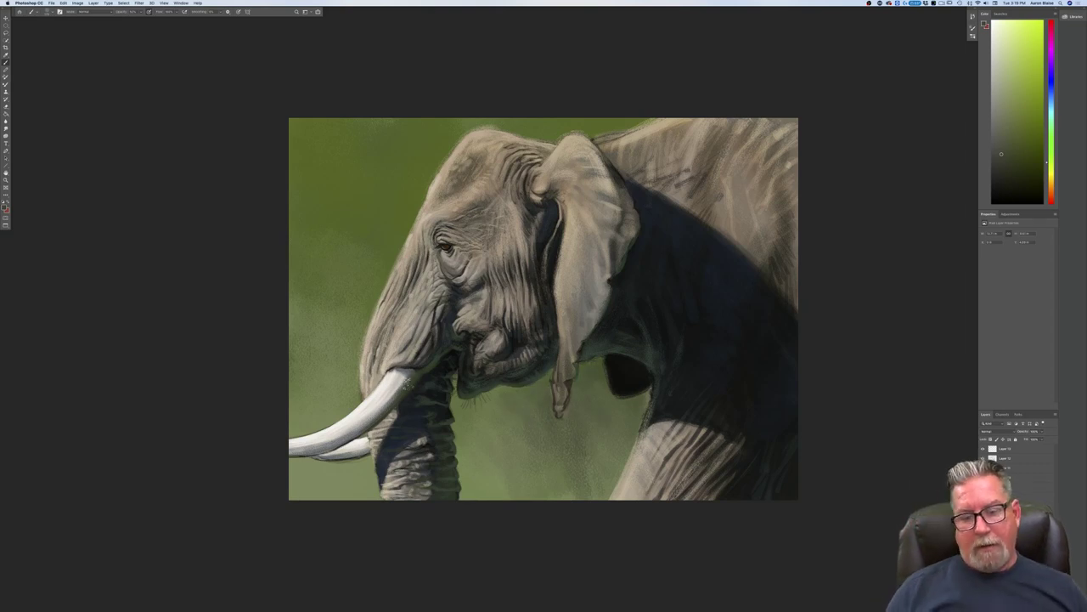
mouse_move(513, 475)
left_mouse_down()
mouse_move(485, 471)
mouse_move(473, 498)
mouse_move(598, 493)
left_mouse_up()
mouse_move(523, 481)
left_mouse_down()
mouse_move(510, 496)
mouse_move(578, 498)
left_mouse_up()
Step: Switch to another textured brush, enlarge it, and darken the whole green background around the elephant with muted olive strokes
left_click(50, 12)
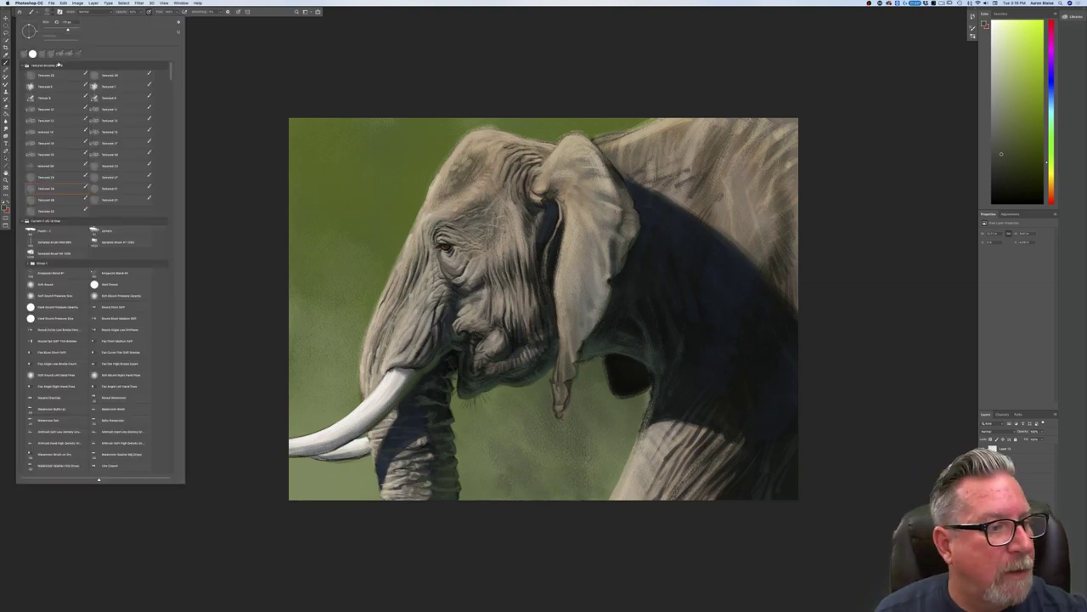
left_click(114, 188)
left_click_drag(490, 452, 469, 476)
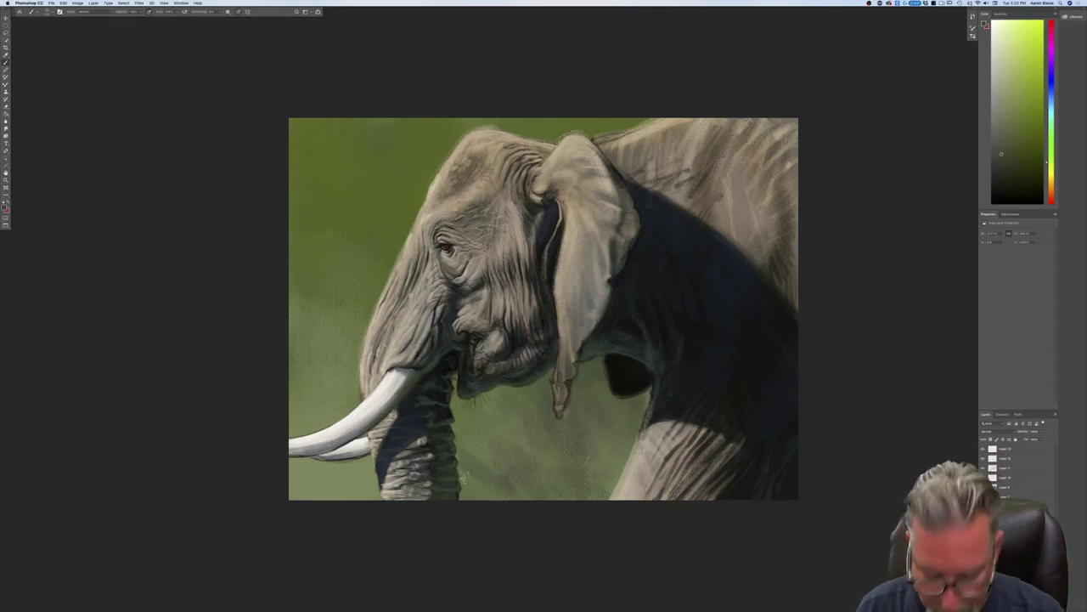
key("]")
key("]")
key("]")
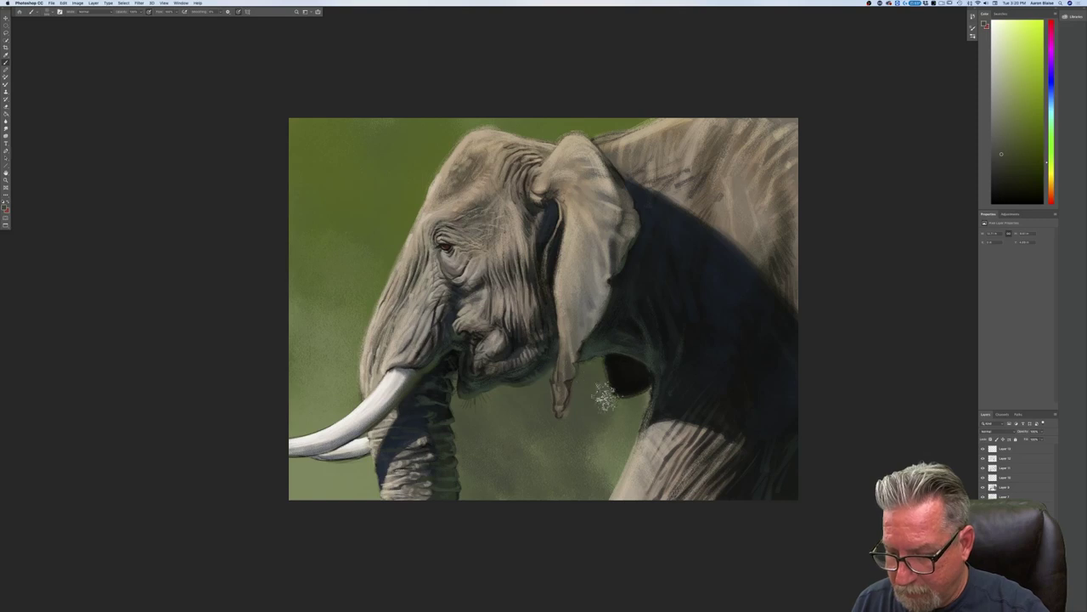
mouse_move(601, 498)
left_mouse_down()
mouse_move(432, 433)
mouse_move(420, 443)
mouse_move(288, 448)
mouse_move(281, 472)
mouse_move(252, 424)
mouse_move(273, 395)
mouse_move(309, 396)
mouse_move(302, 374)
mouse_move(336, 374)
mouse_move(332, 351)
mouse_move(349, 351)
mouse_move(340, 323)
mouse_move(358, 331)
mouse_move(381, 266)
mouse_move(373, 198)
mouse_move(354, 175)
mouse_move(298, 134)
mouse_move(274, 138)
mouse_move(275, 158)
mouse_move(356, 168)
mouse_move(408, 128)
left_mouse_up()
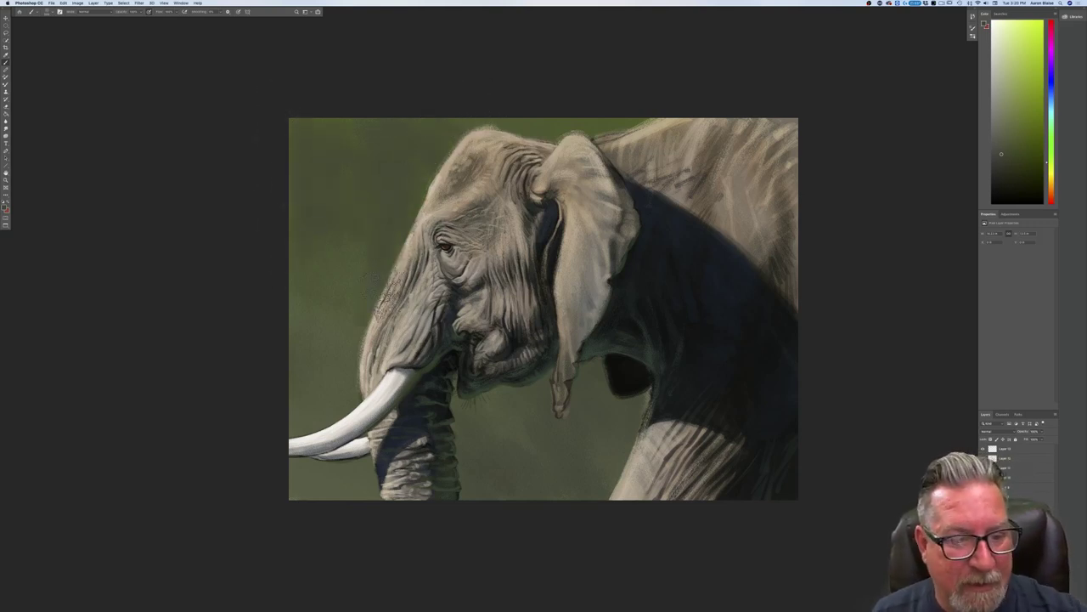
Step: Set the brush colour to a lighter grey-green and brush a soft haze onto the background before the face and below the jaw
key("ctrl+shift+e")
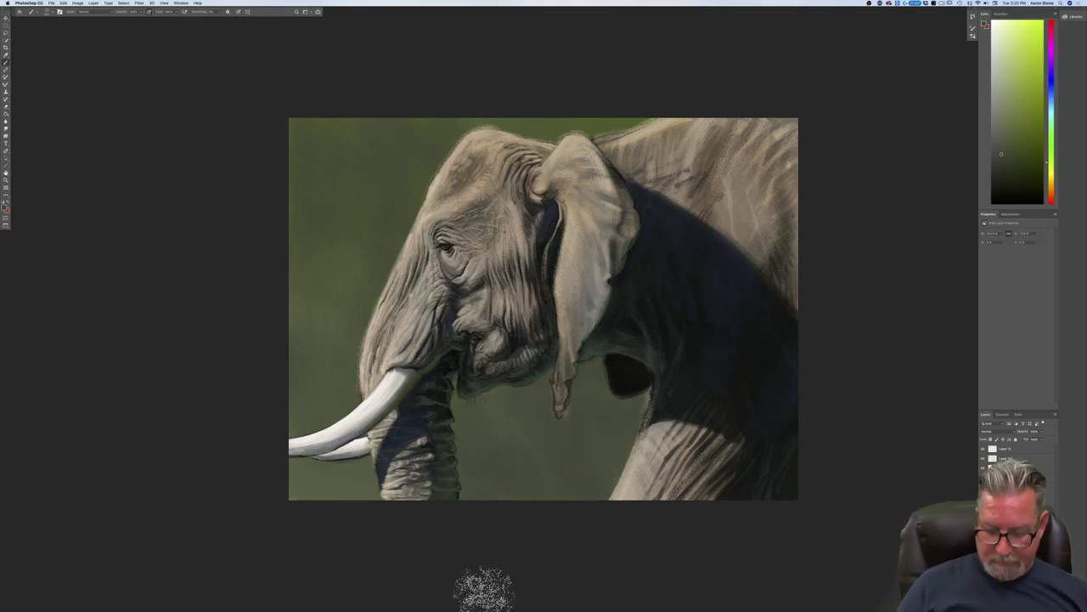
key("super+minus")
key("super+minus")
key("super+plus")
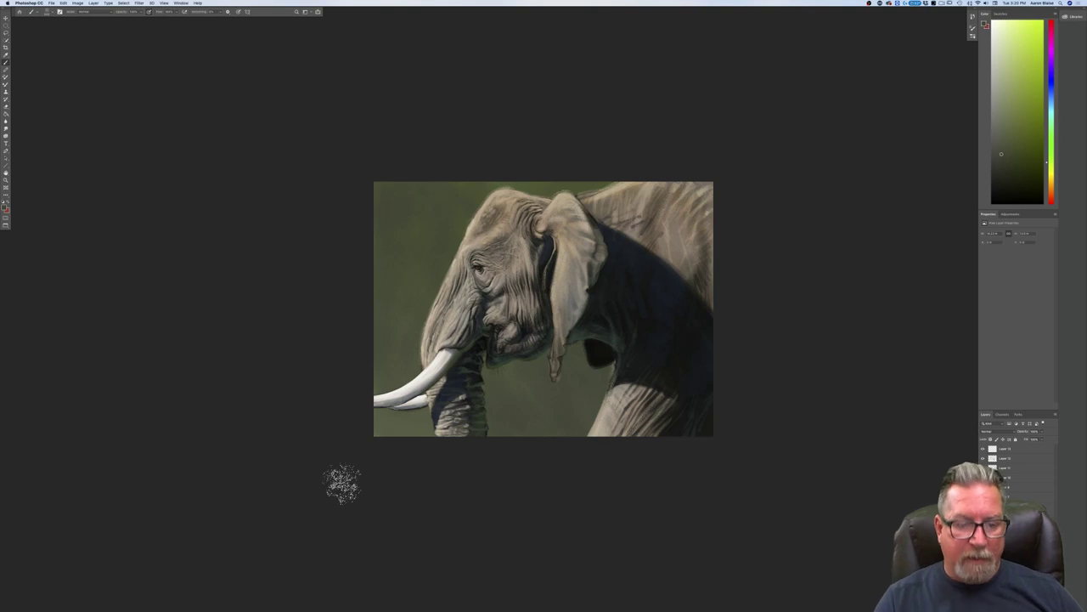
left_click(4, 206)
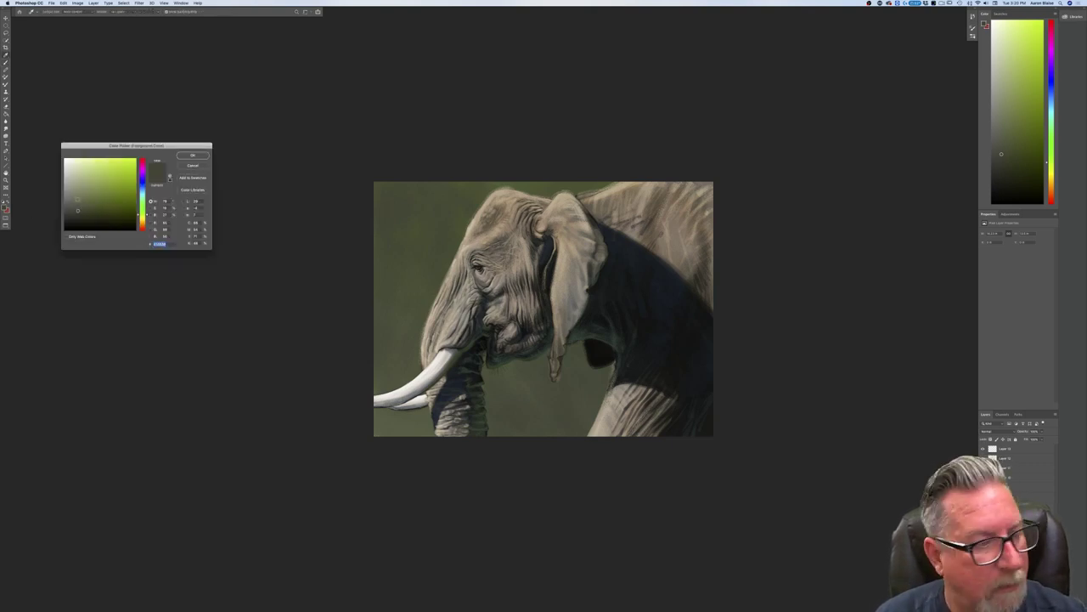
left_click(76, 198)
left_click(193, 156)
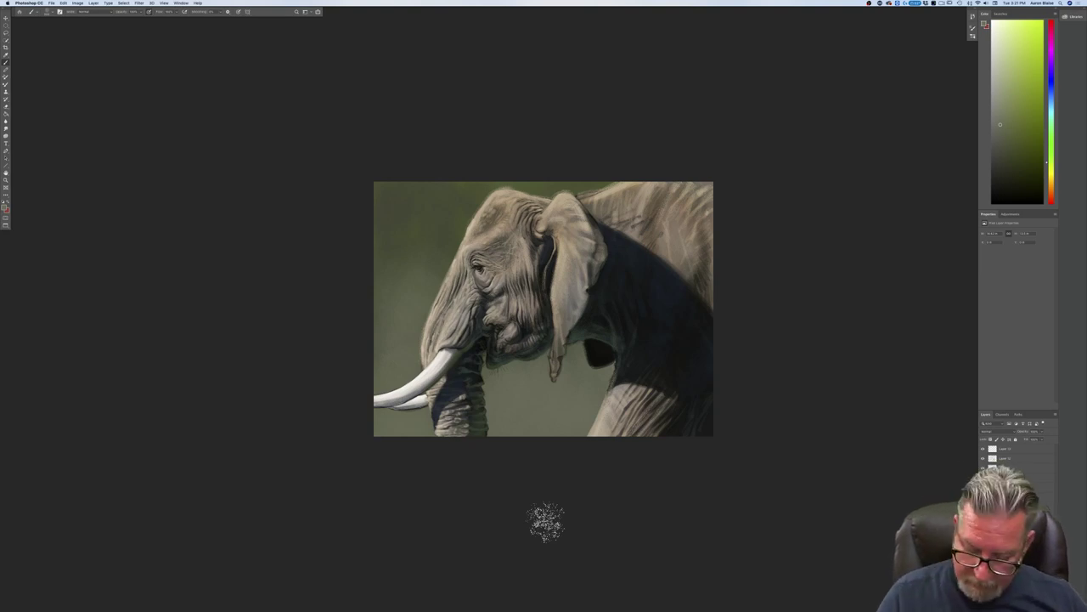
key("super+equal")
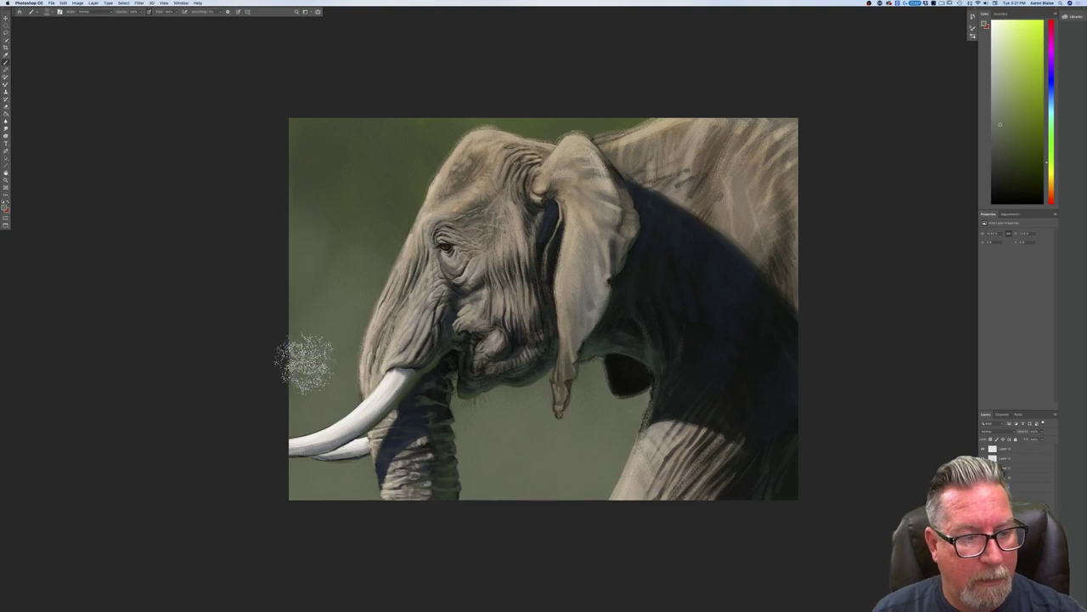
key("super+equal")
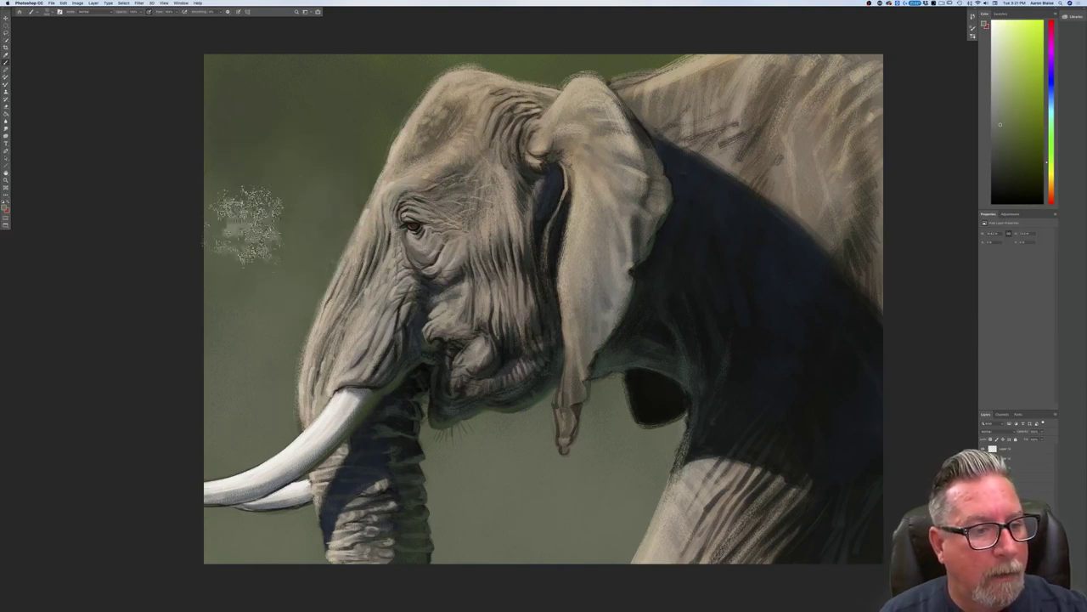
Step: Change the brush colour to a more saturated olive green and brush it over the background in front of the face
left_click(6, 208)
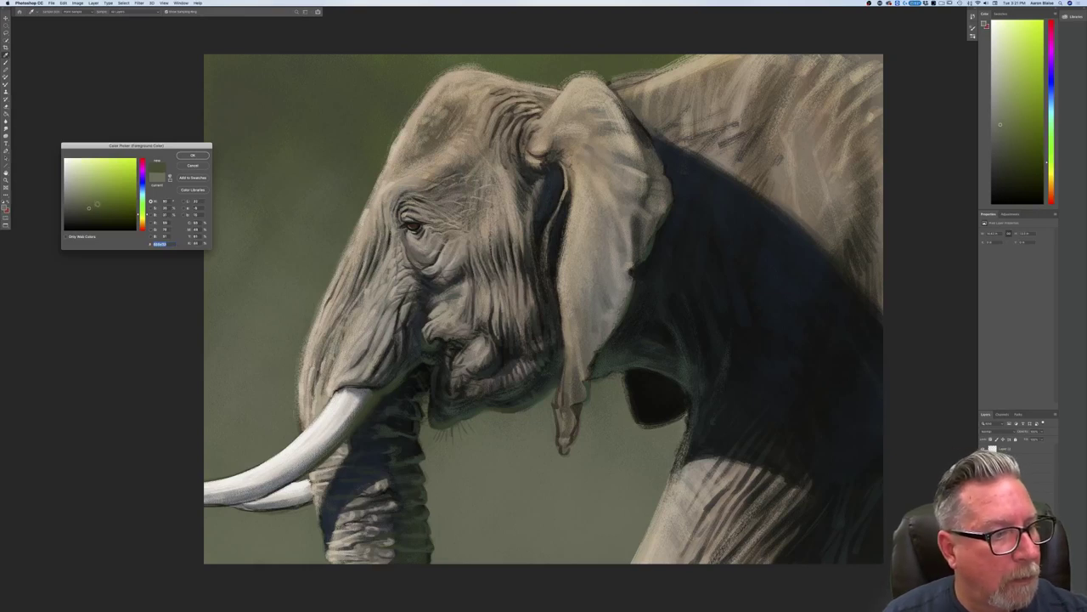
left_click(192, 156)
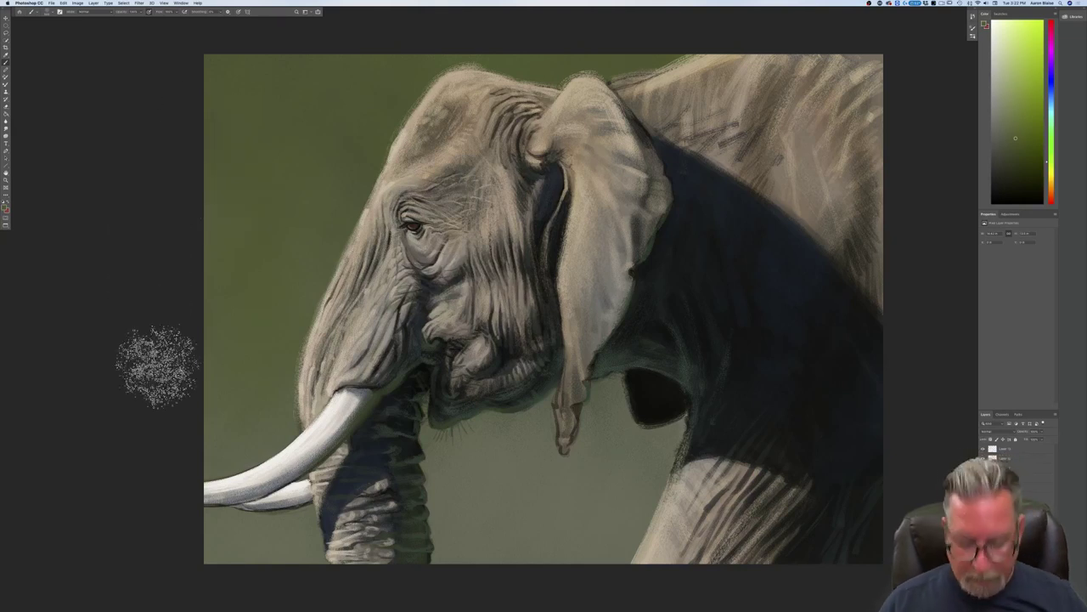
key("super+minus")
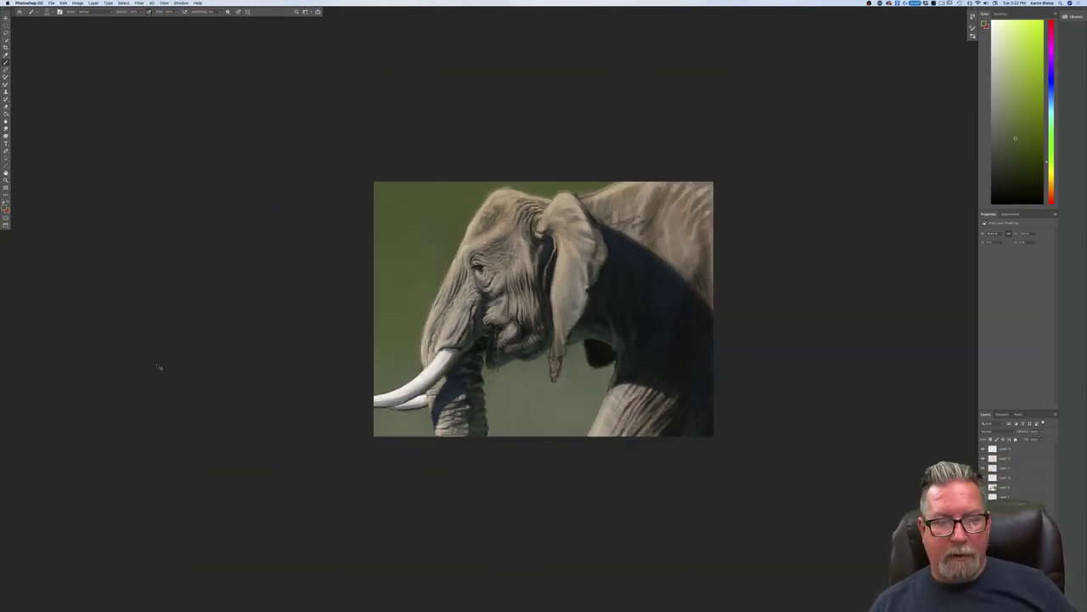
Step: Set the brush colour to a lighter grey-green and brush it over the background in front of the forehead and trunk
key("super+plus")
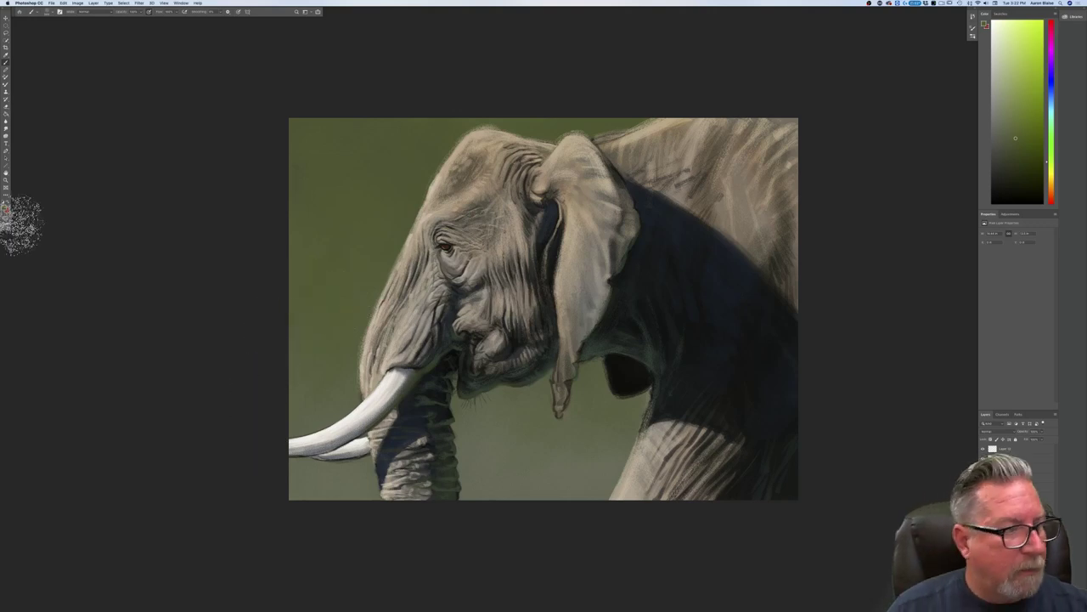
left_click(4, 207)
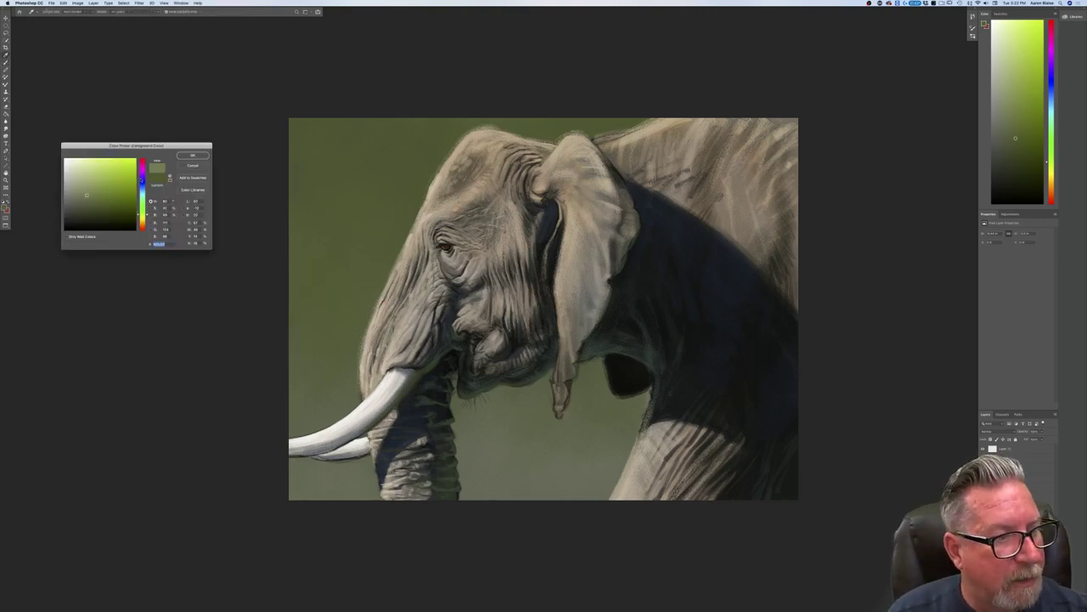
left_click(193, 155)
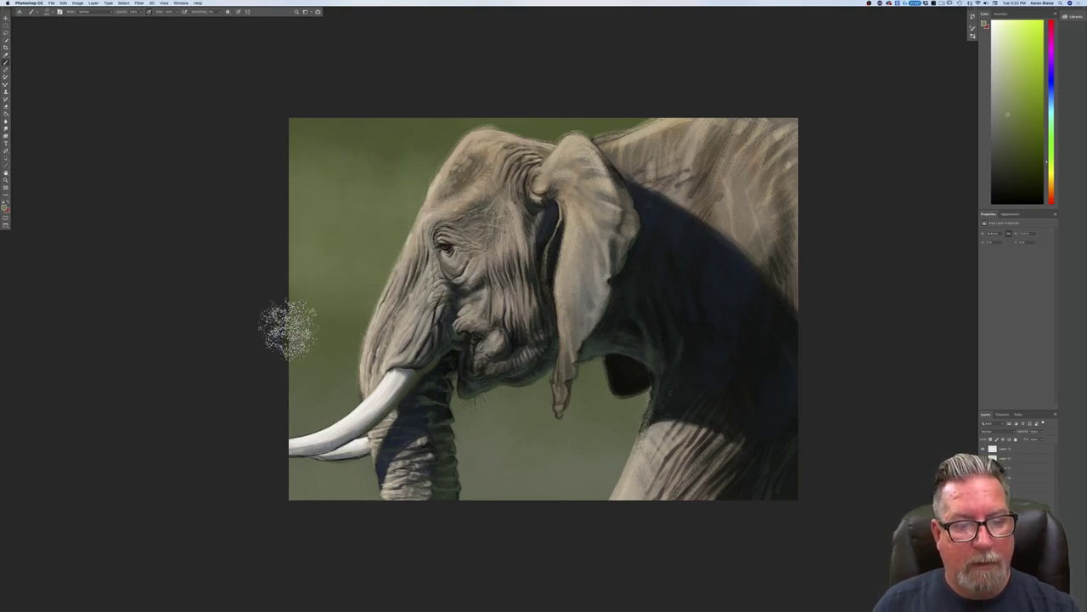
key("super+minus")
key("super+minus")
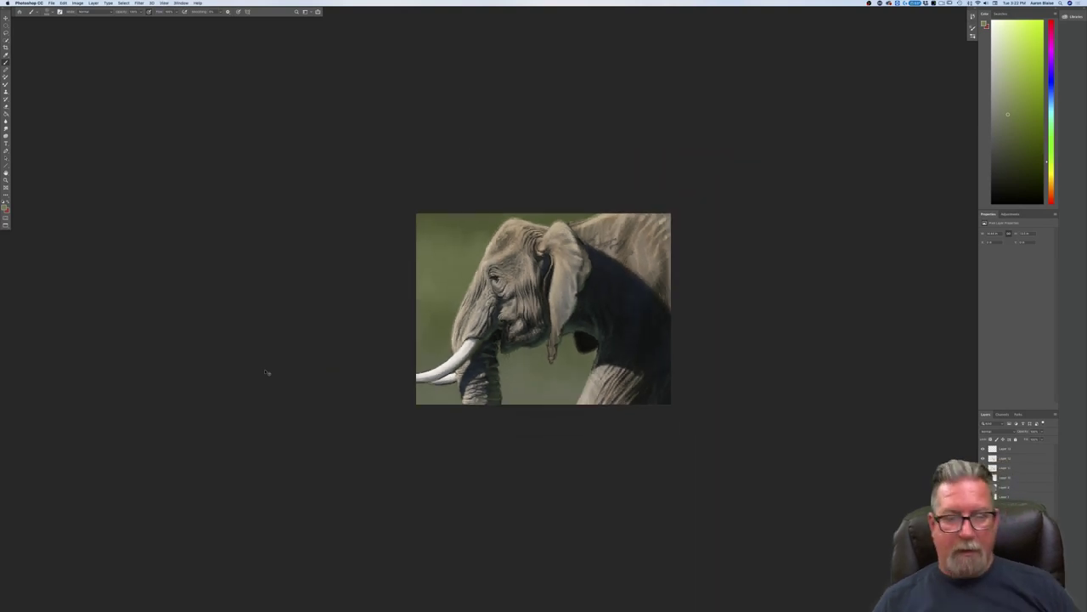
key("super+plus")
key("super+plus")
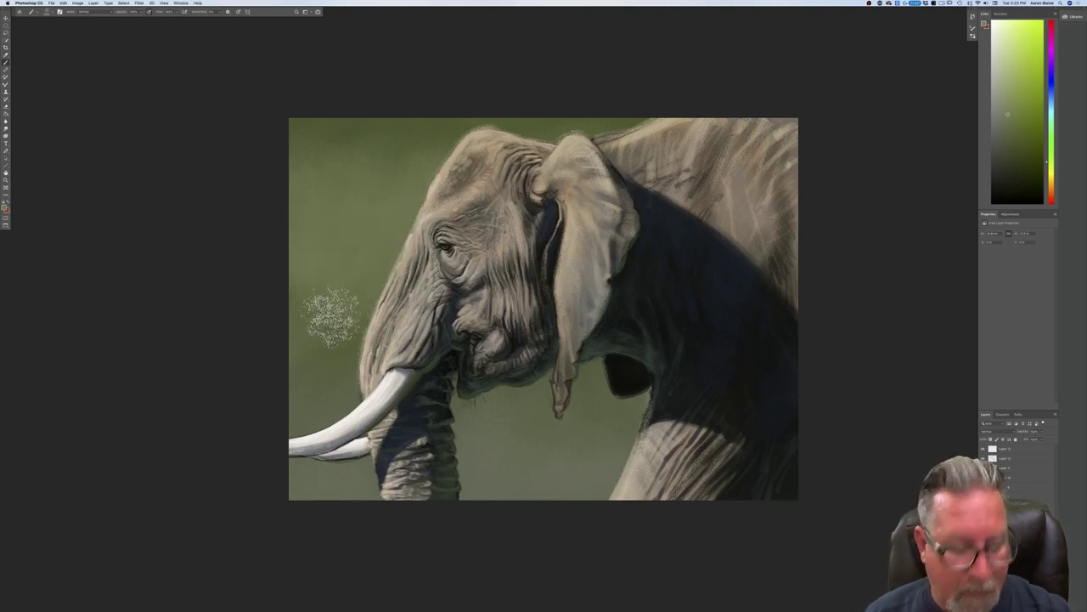
Step: Lighten the brush colour to a paler grey-green and brush a soft glow onto the background before the elephant's brow
key("super+equal")
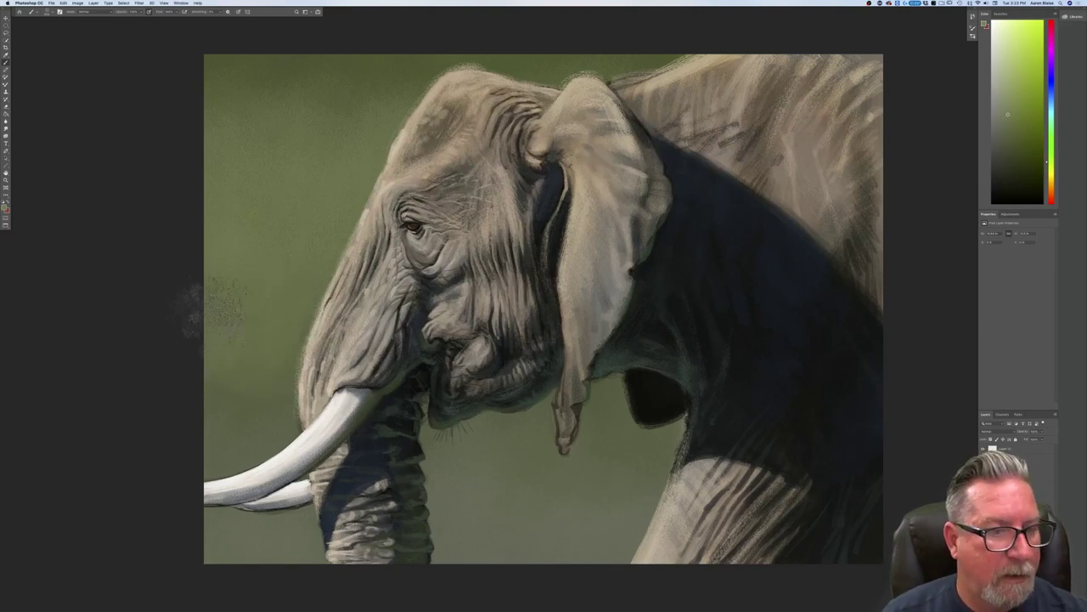
left_click(5, 206)
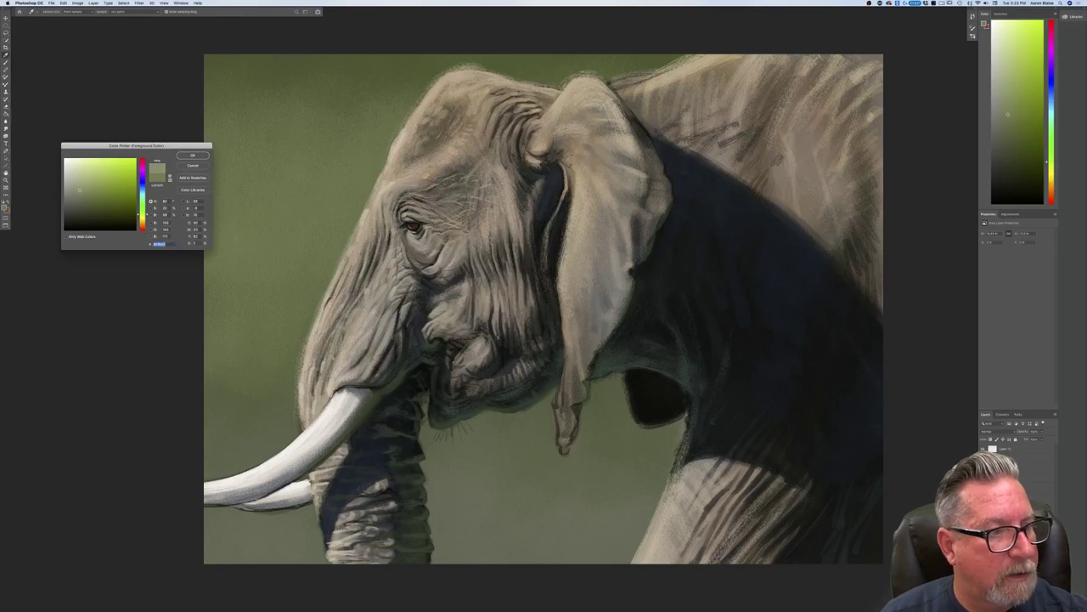
left_click(188, 159)
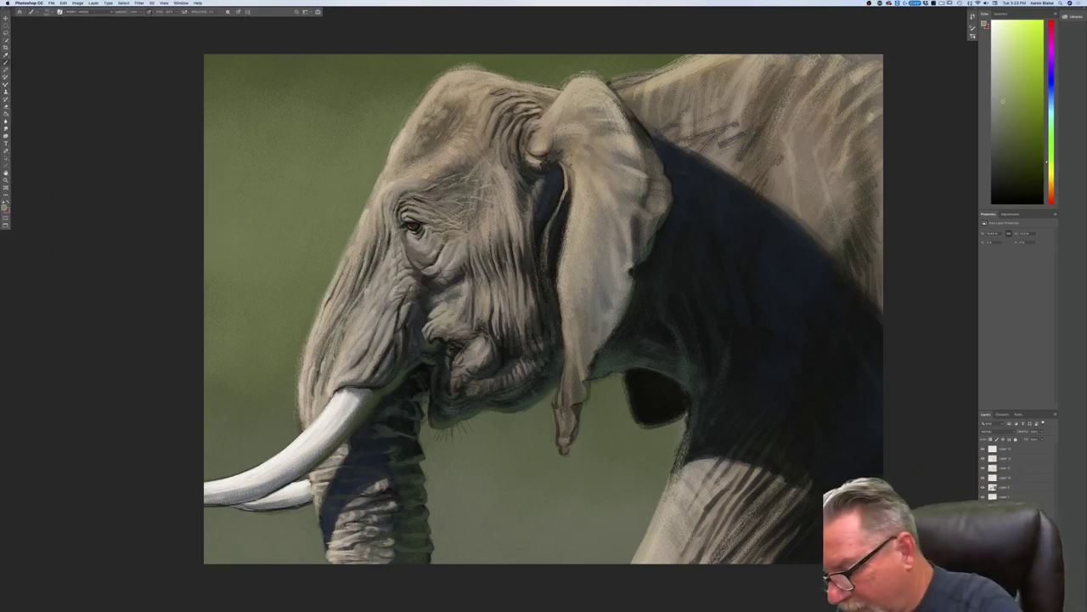
mouse_move(365, 191)
left_mouse_down()
mouse_move(336, 182)
mouse_move(306, 199)
left_mouse_up()
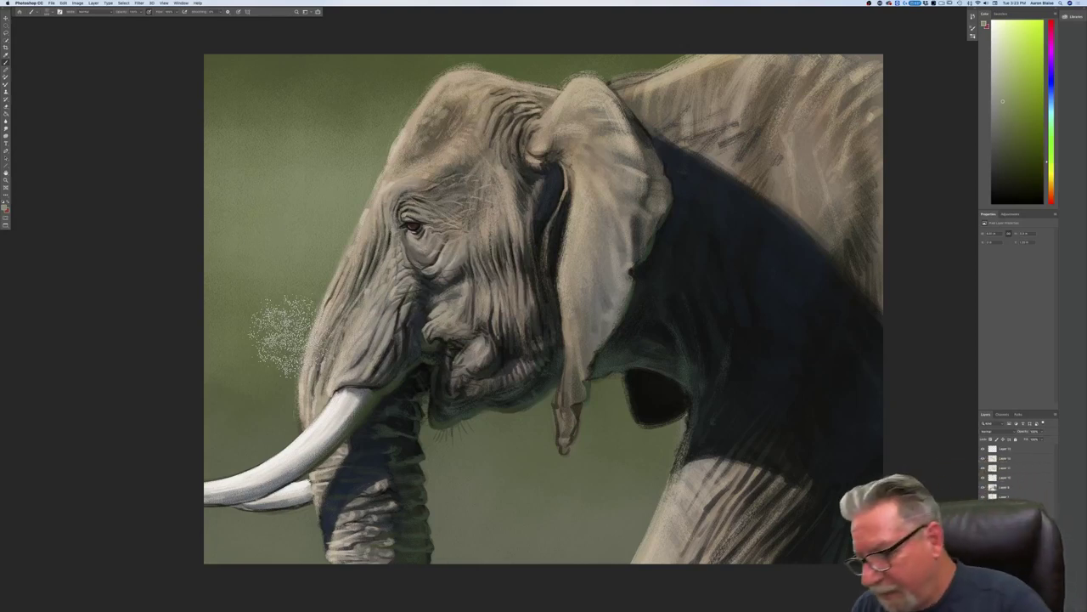
Step: Add a new top layer, sample a light warm beige, and paint a thin textured rim light along the forehead's front edge
left_click(1004, 449)
left_click(1038, 606)
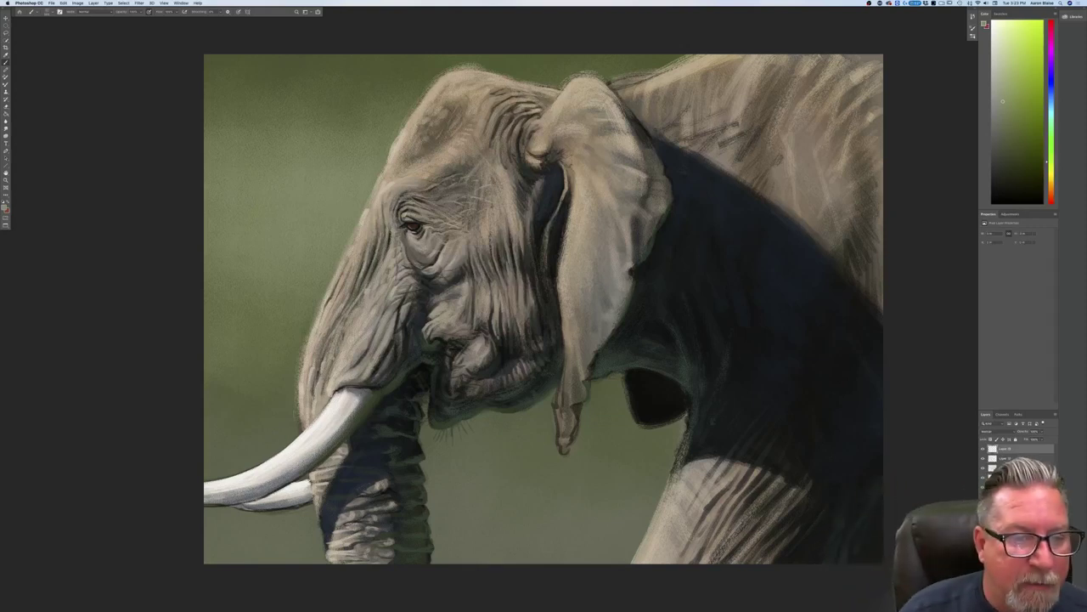
left_click(6, 208)
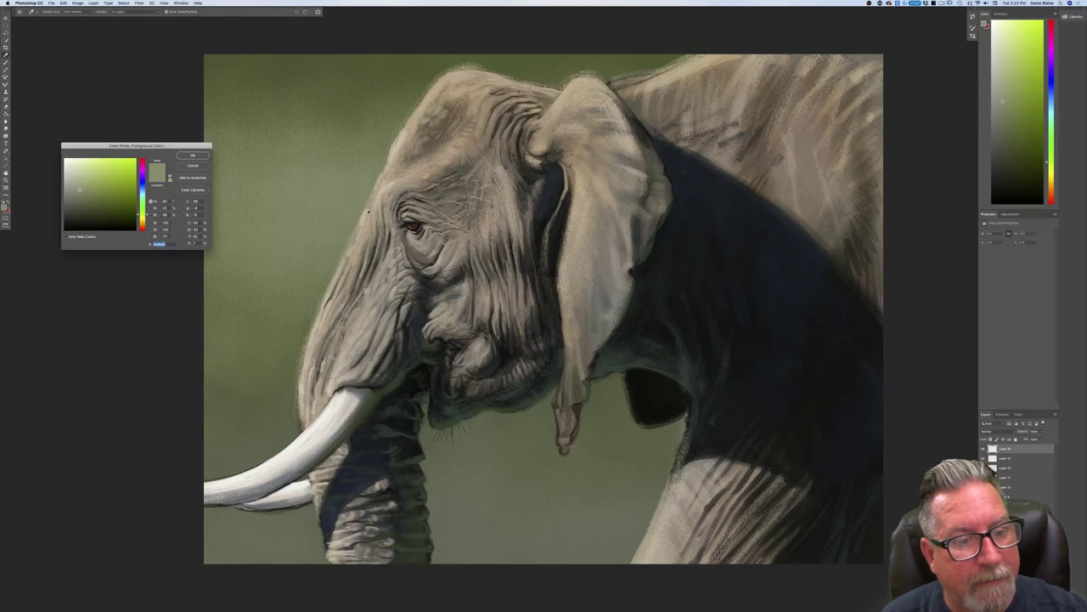
left_click(372, 226)
left_click(193, 155)
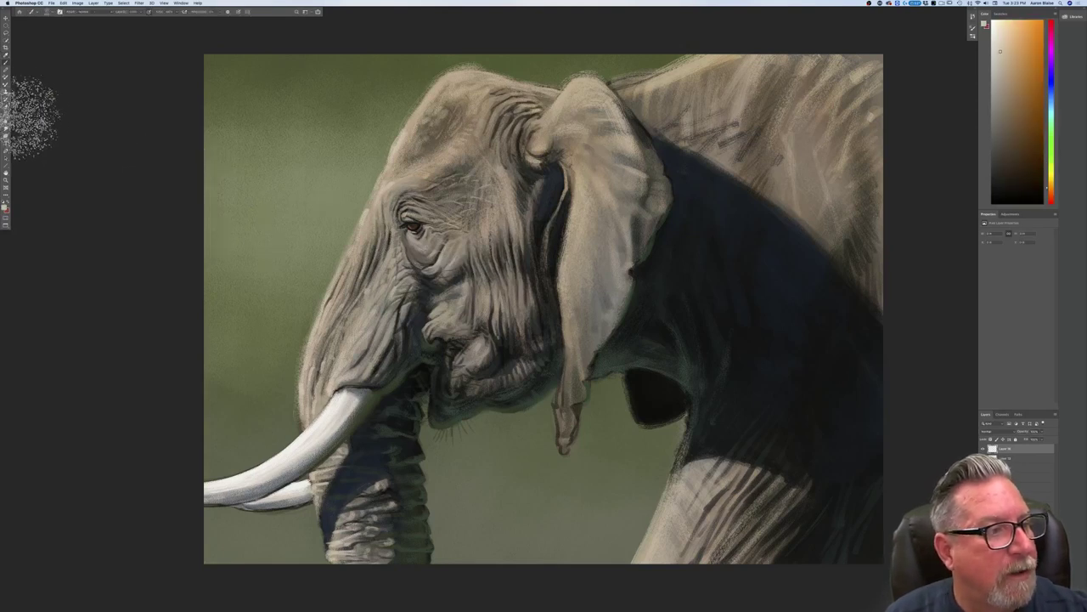
left_click(34, 11)
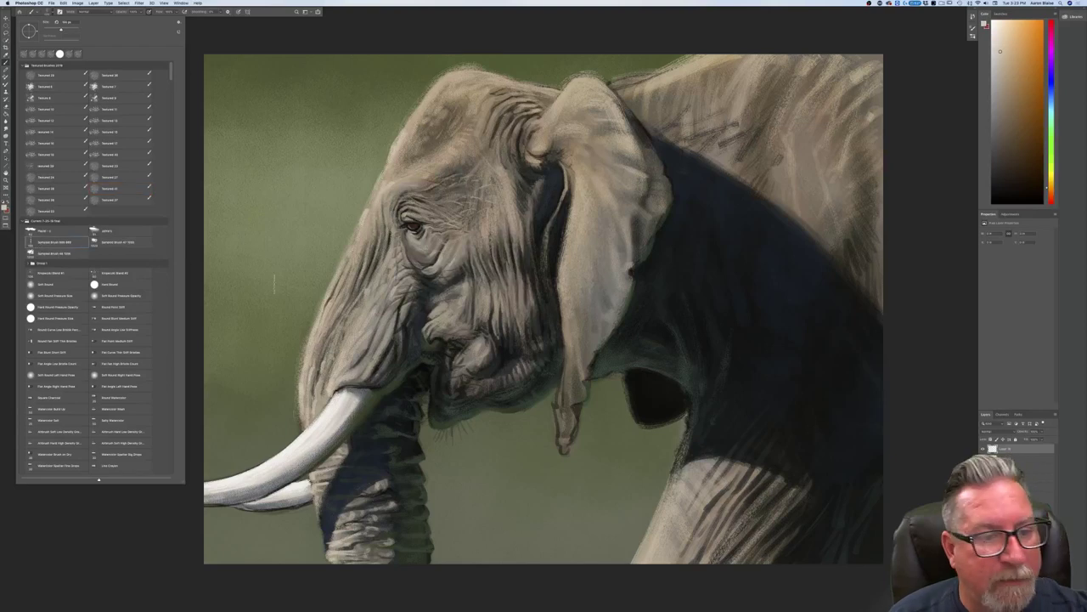
left_click(379, 180)
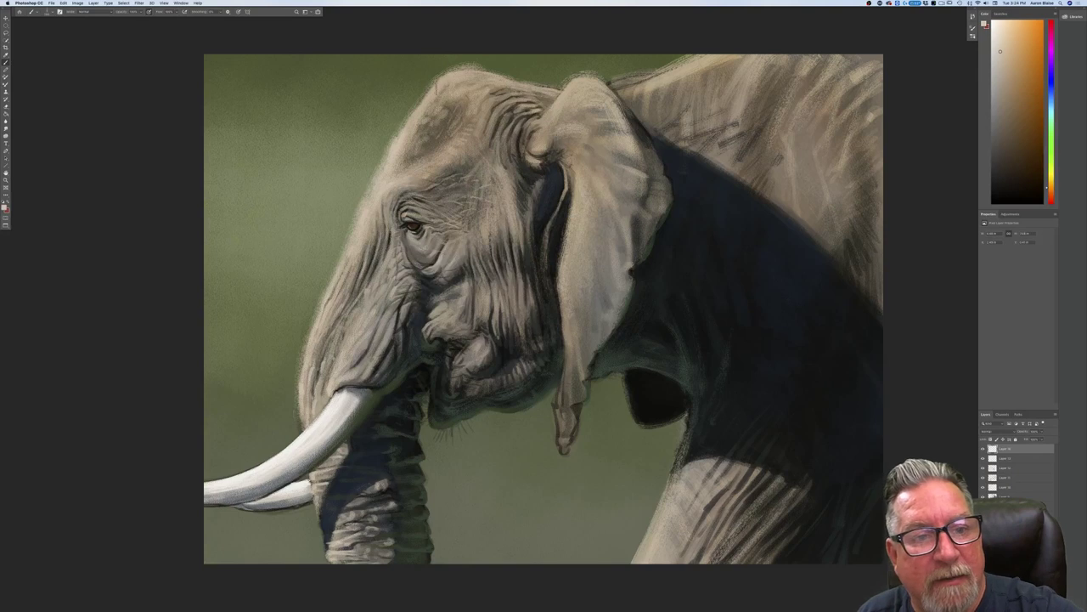
left_click_drag(431, 90, 422, 105)
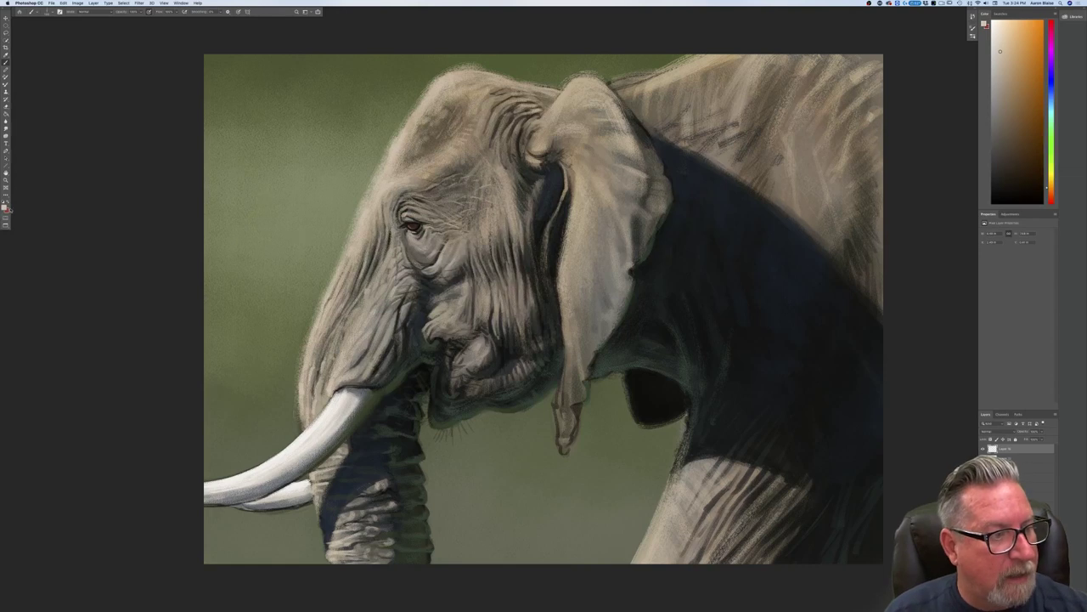
Step: Sample near-white from the tusk and paint a bright highlight along the front tusk's upper edge
left_click(4, 207)
left_click(302, 429)
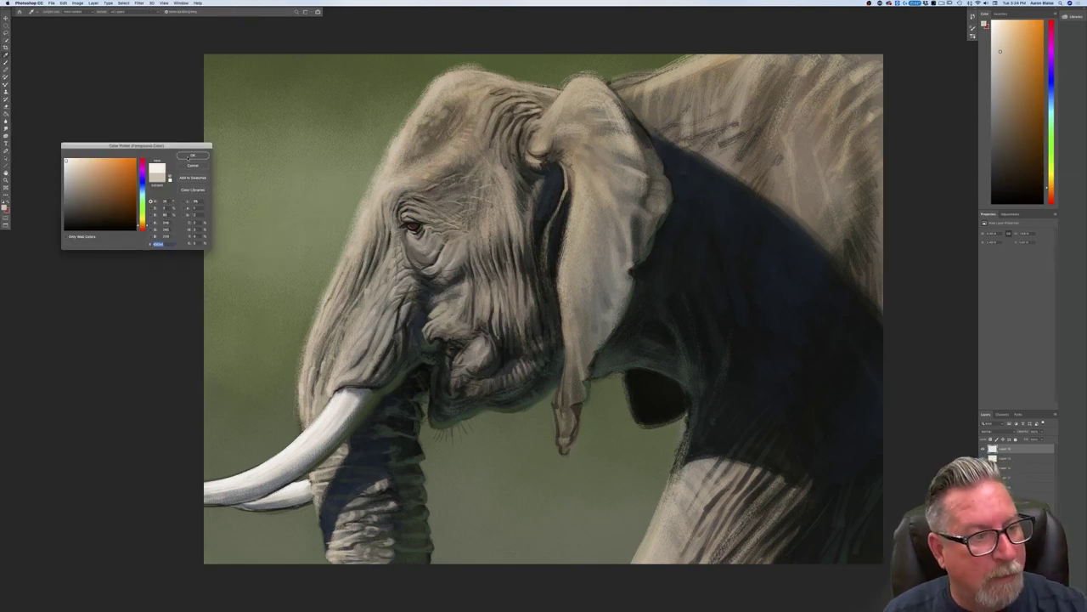
left_click(188, 157)
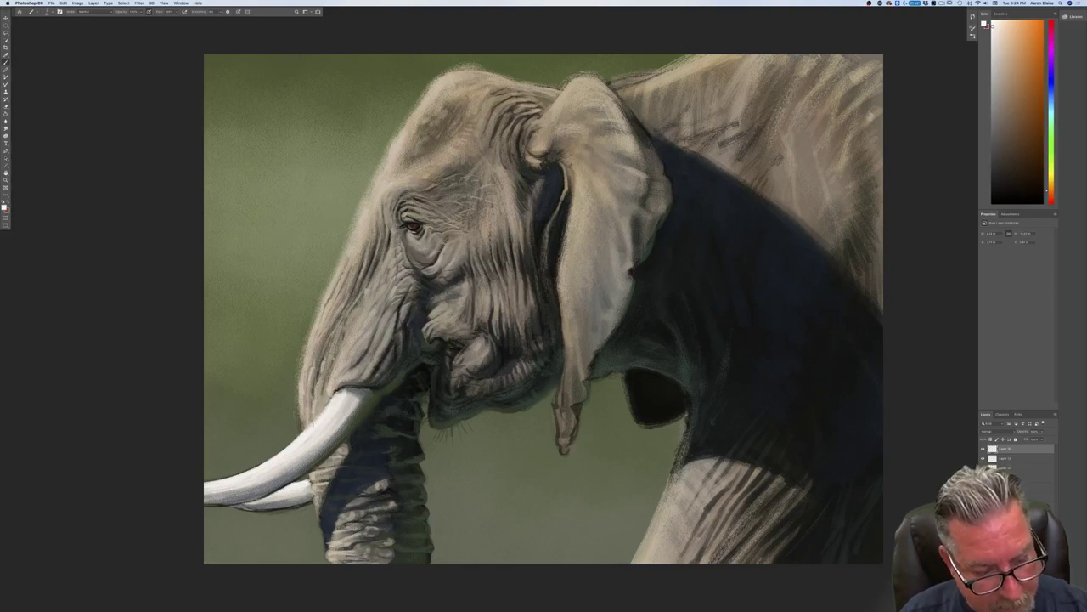
left_click_drag(281, 452, 216, 481)
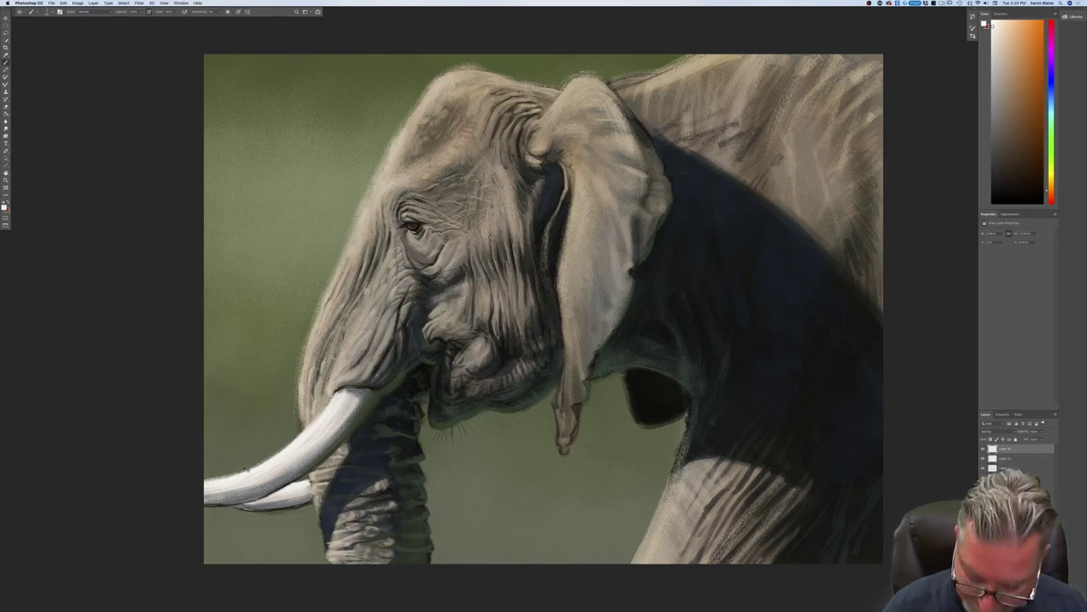
key("super+minus")
key("super+minus")
key("super+minus")
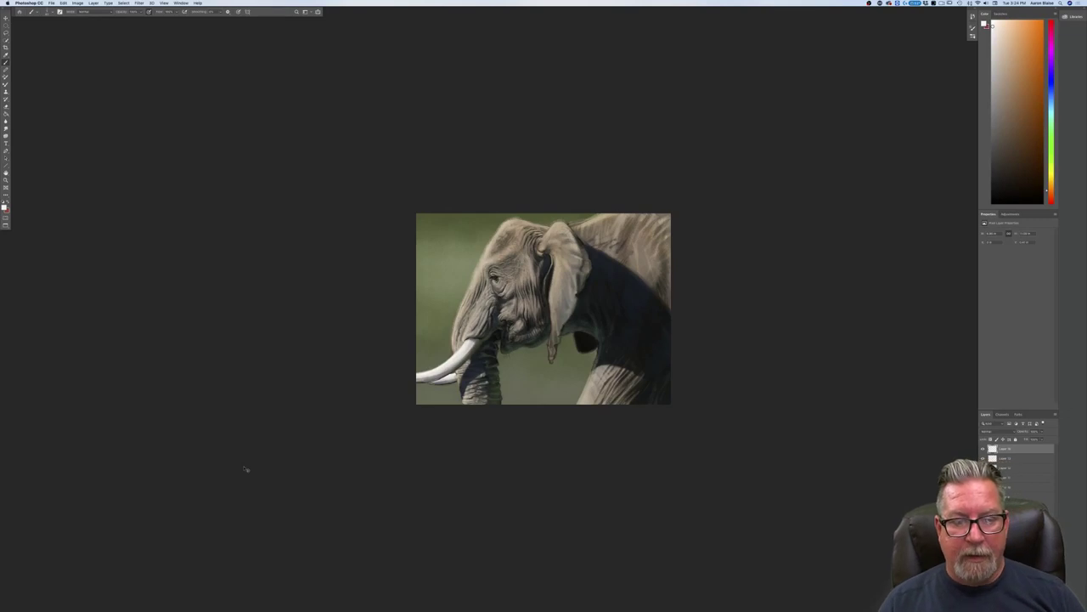
key("super+plus")
key("super+plus")
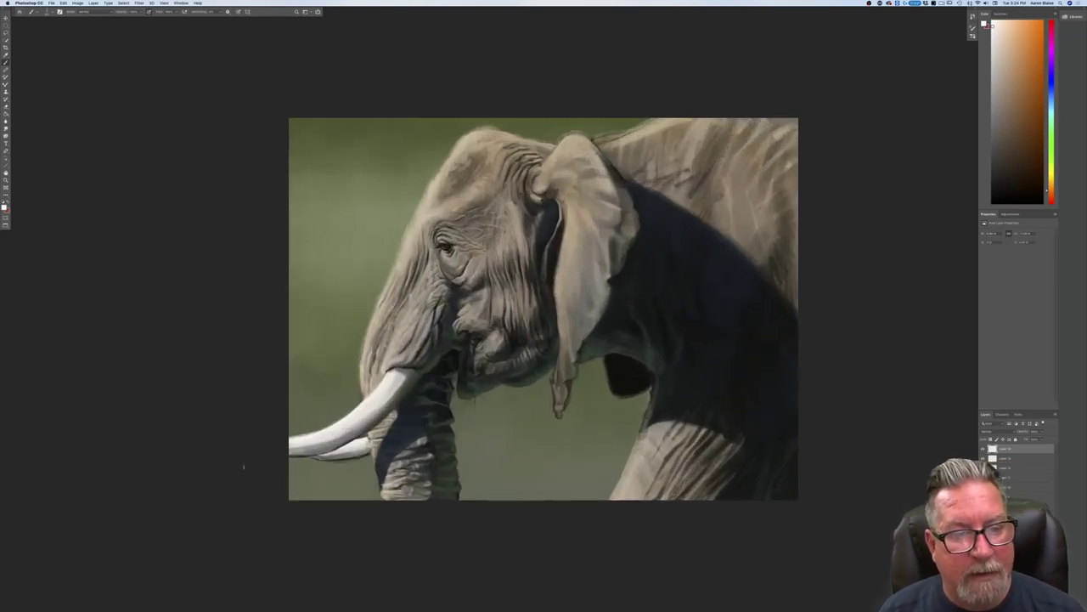
Step: Sample green from the background beside the brow, change to a darker olive, and touch up the background along the elephant's outline
left_click(5, 206)
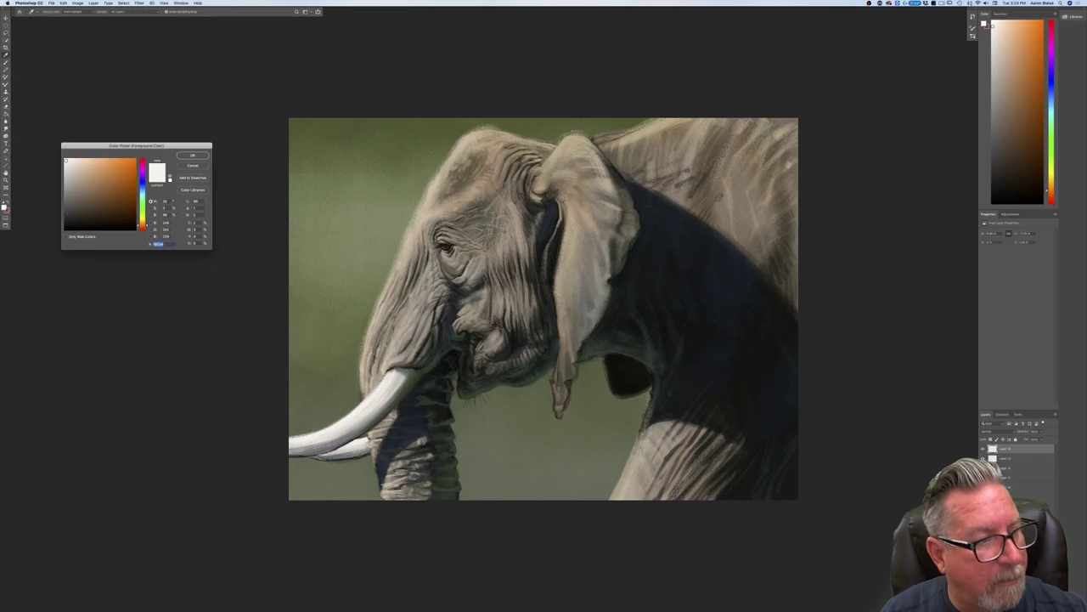
left_click(392, 222)
key("Return")
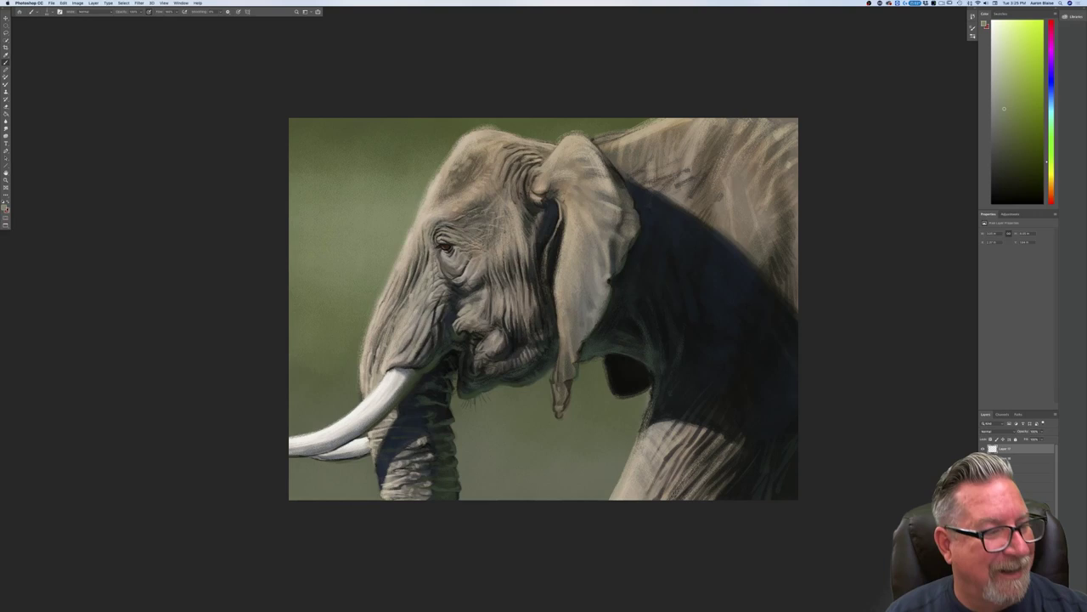
left_click(7, 209)
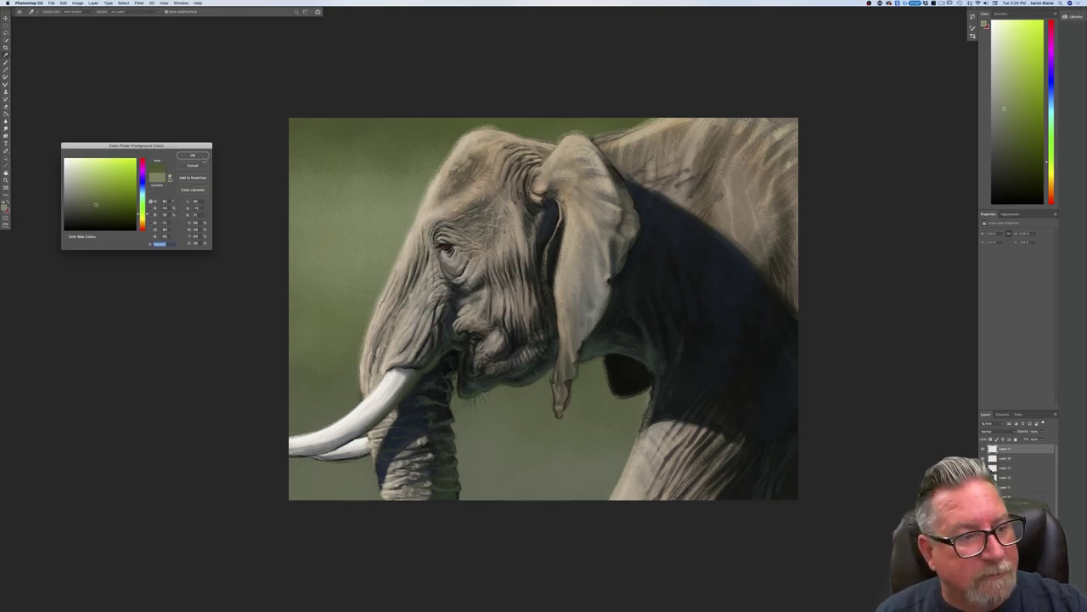
left_click(202, 157)
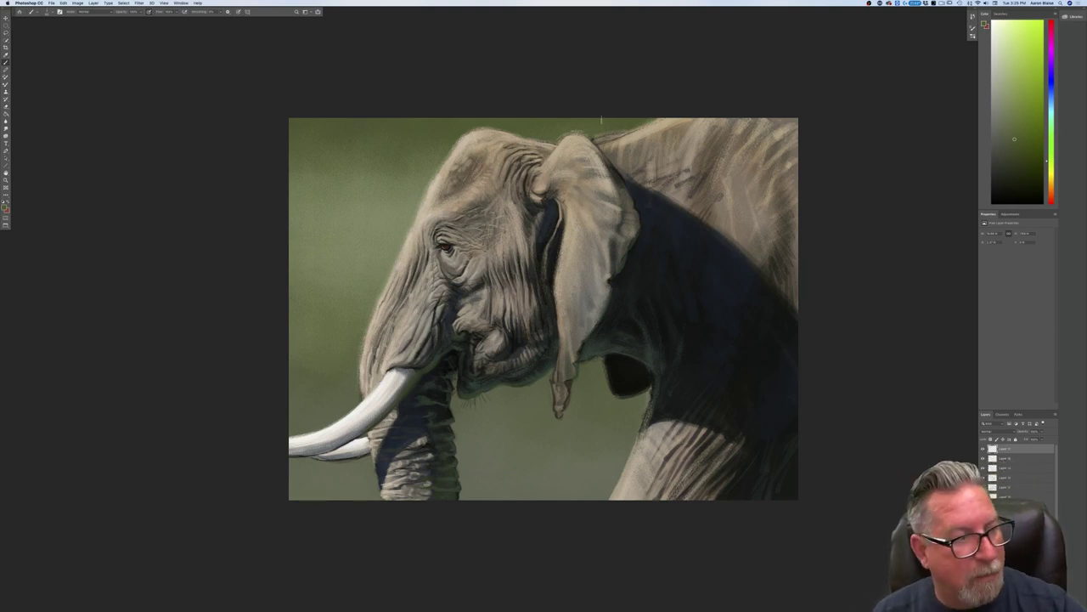
Step: Sample the dark green at the jaw's underside, adjust its shade, and brush it along the lower edge of the jaw
left_click(4, 206)
left_click_drag(538, 377, 537, 374)
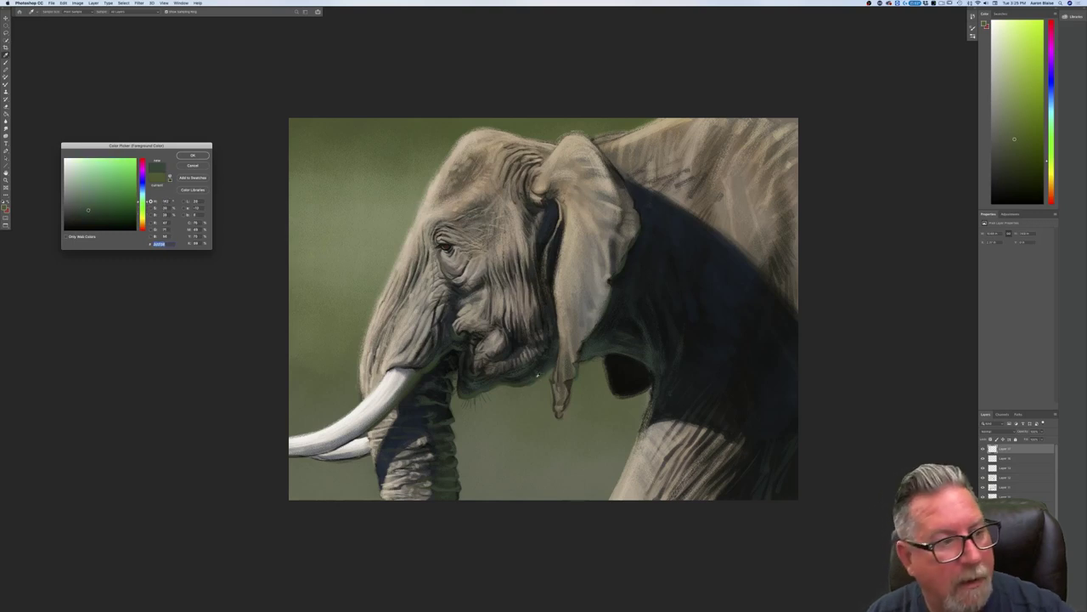
left_click(89, 206)
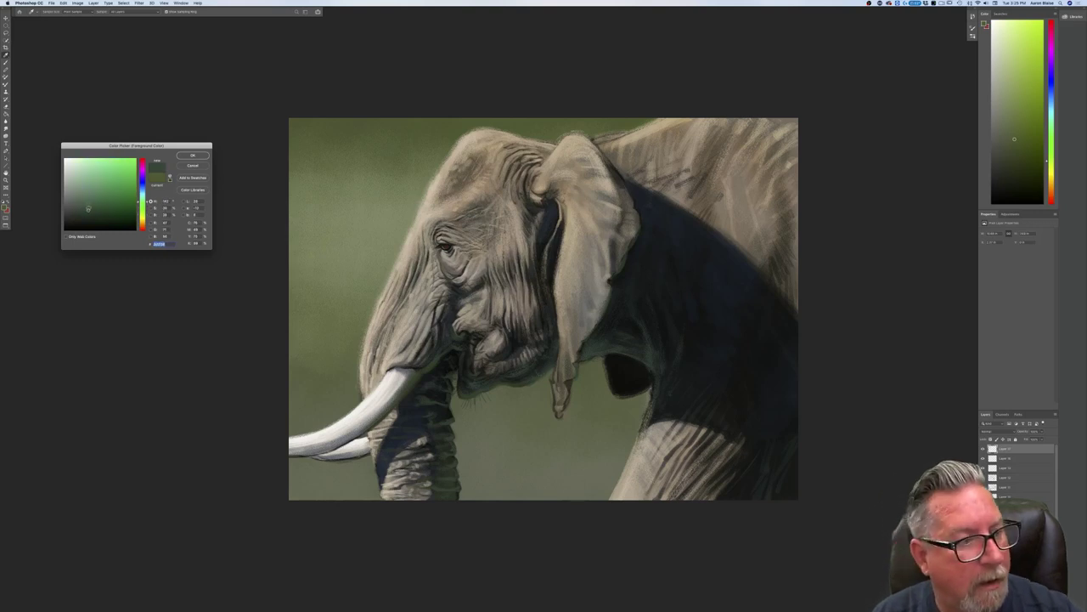
left_click(184, 157)
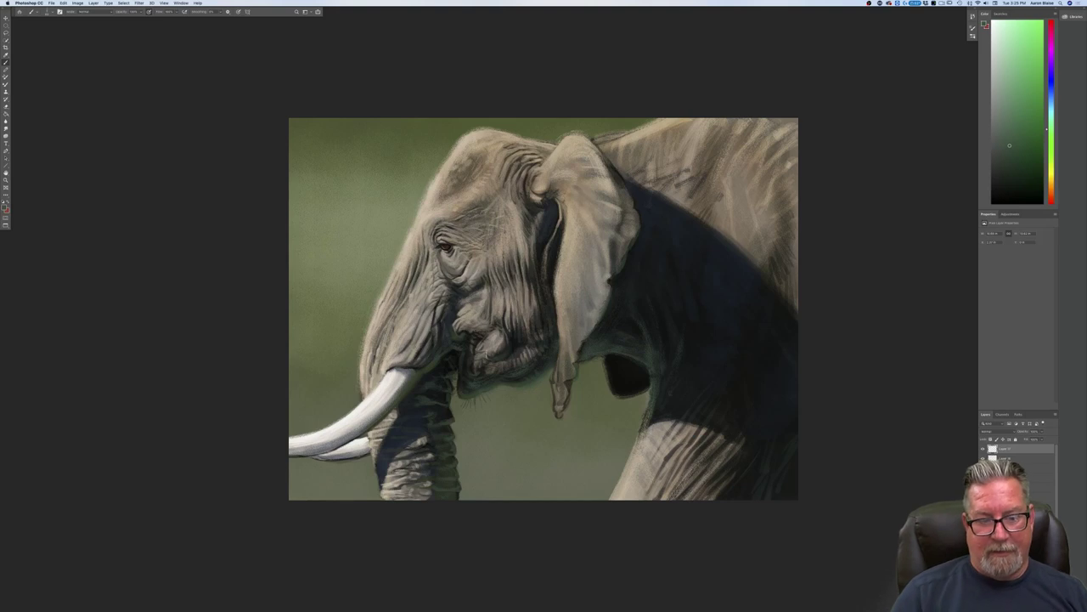
Step: Change the brush colour to a very dark brown and draw fine whiskers hanging below the chin
left_click(5, 207)
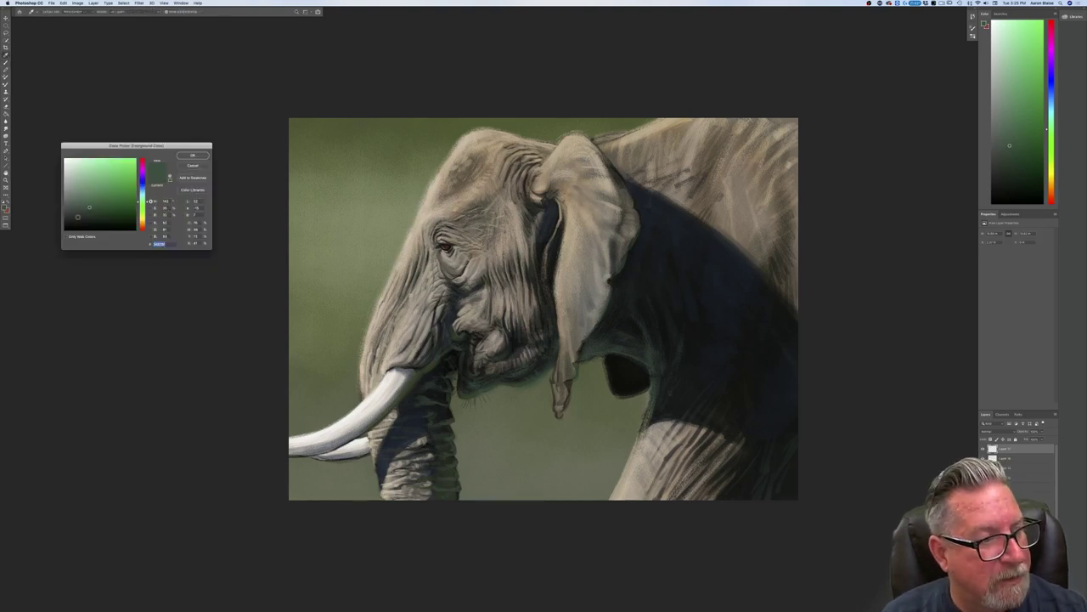
left_click(143, 223)
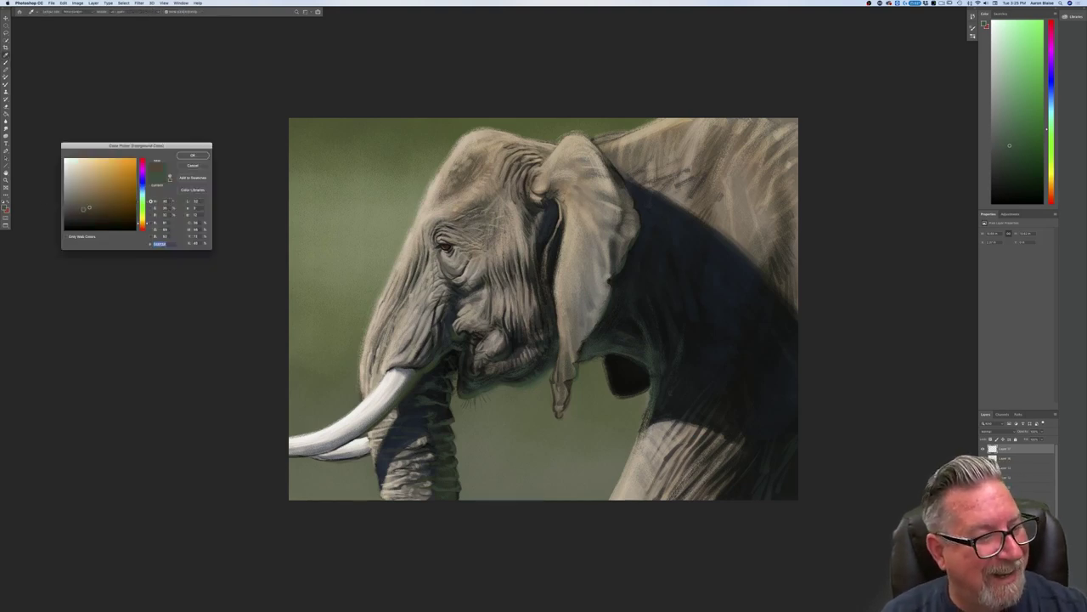
key("Return")
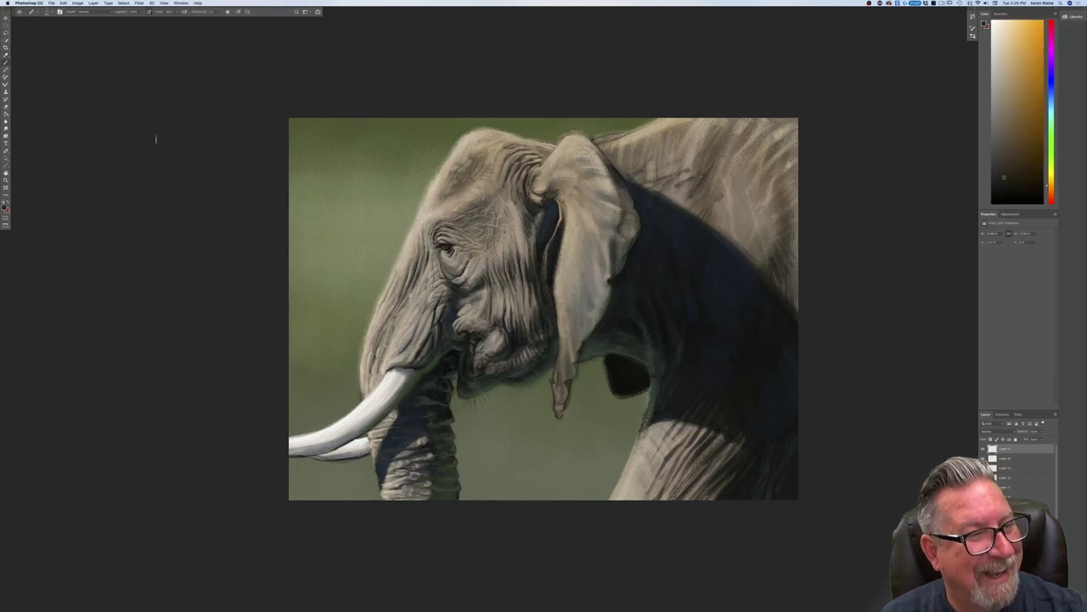
left_click(43, 12)
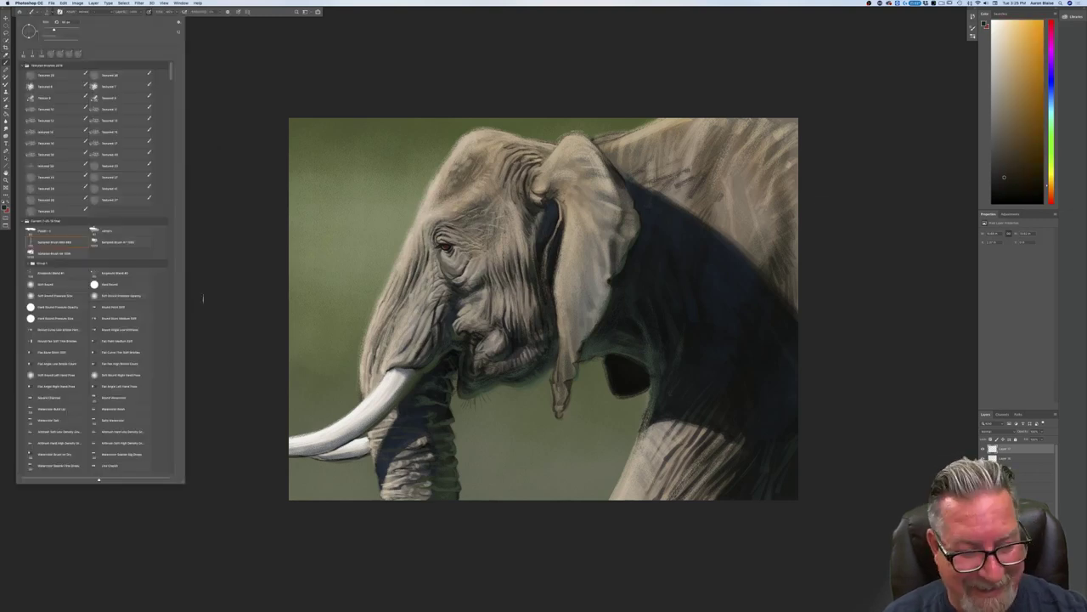
left_click(235, 328)
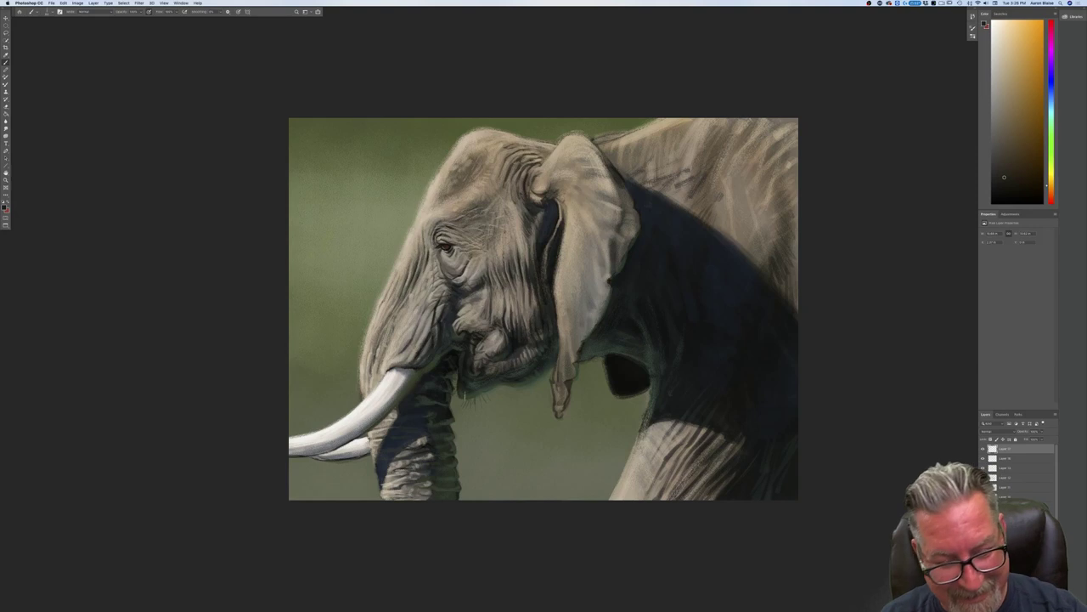
left_click_drag(455, 389, 469, 411)
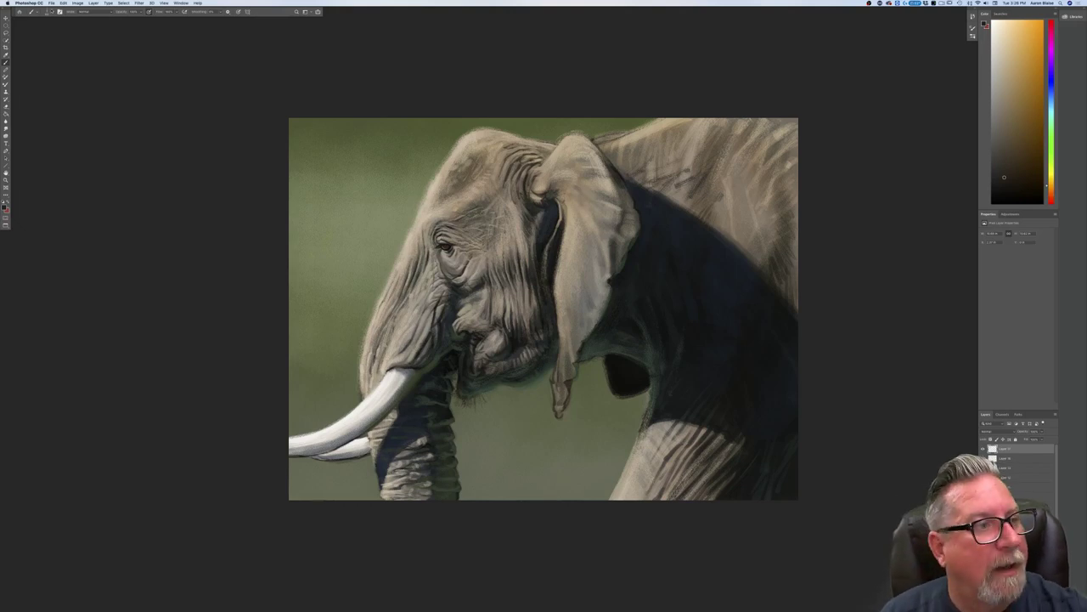
Step: Switch to a different brush preset and add more fine dark hairs beneath the chin and jaw
right_click(55, 26)
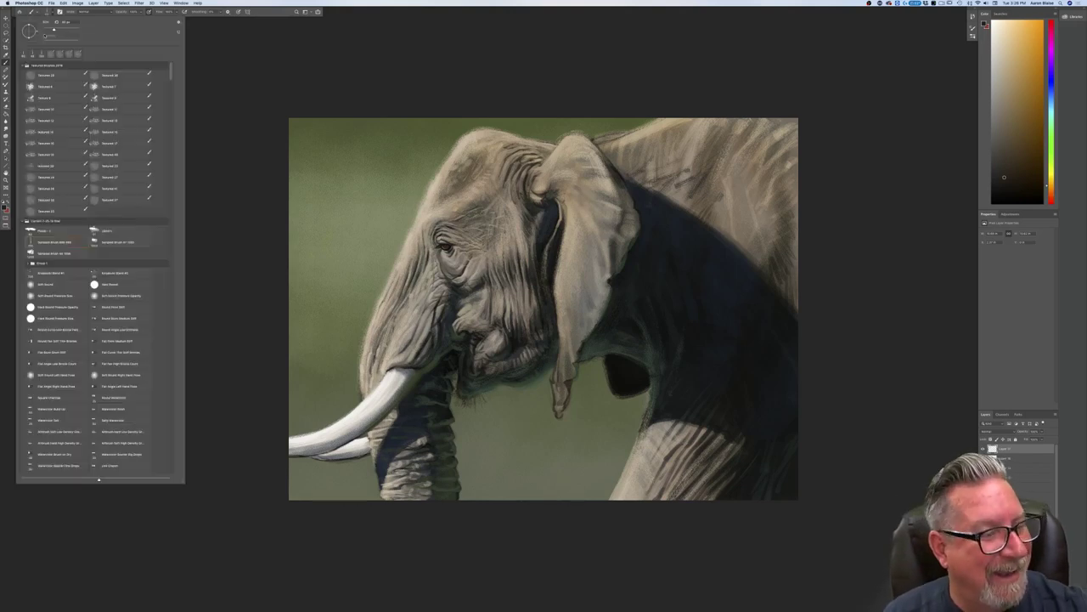
left_click(43, 229)
left_click(275, 383)
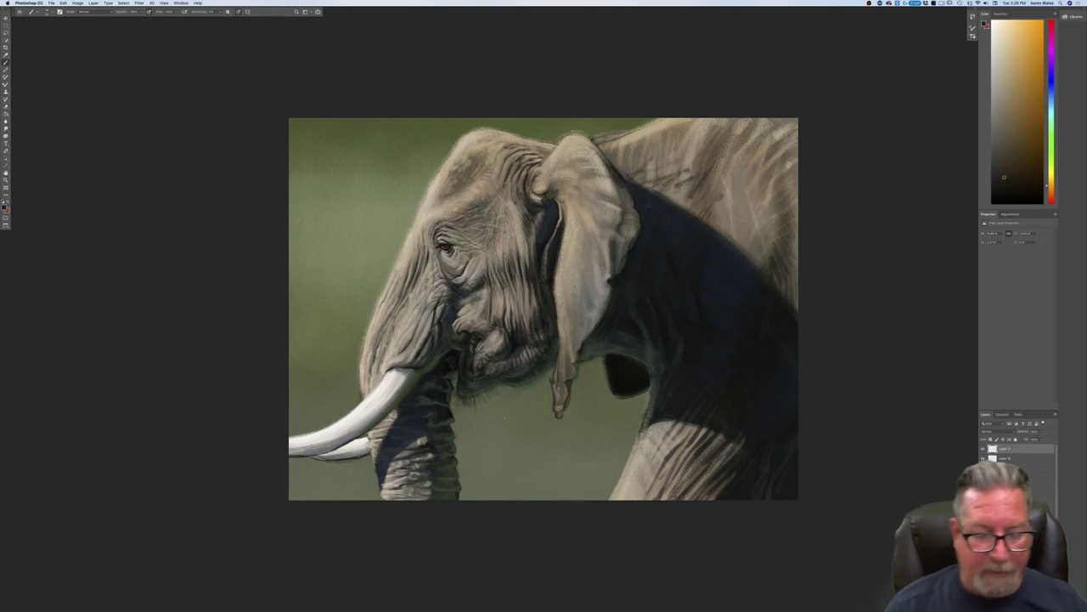
key("super+minus")
key("super+minus")
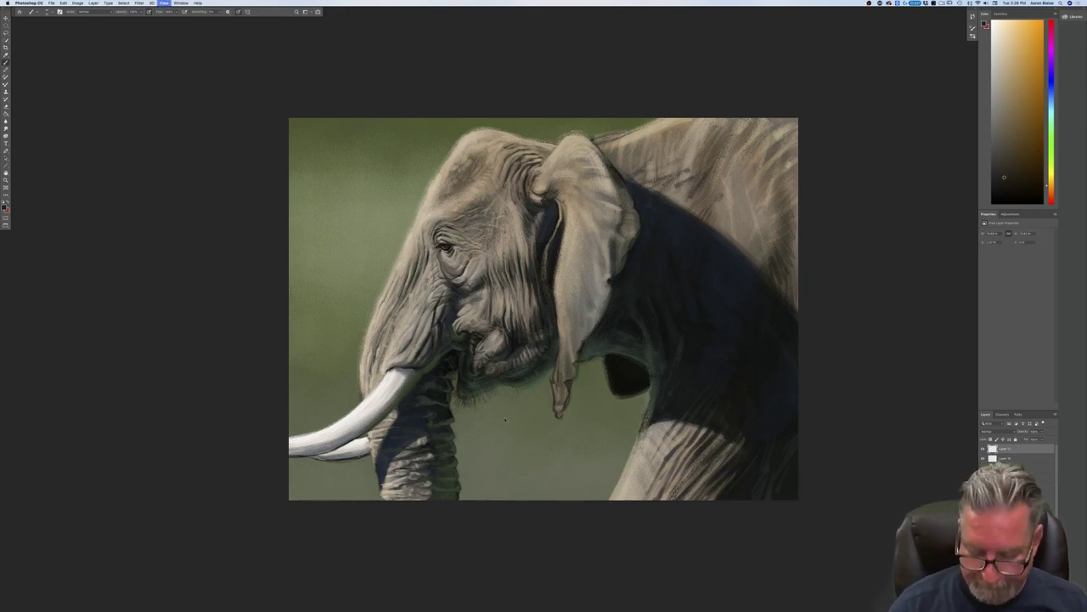
key("super+plus")
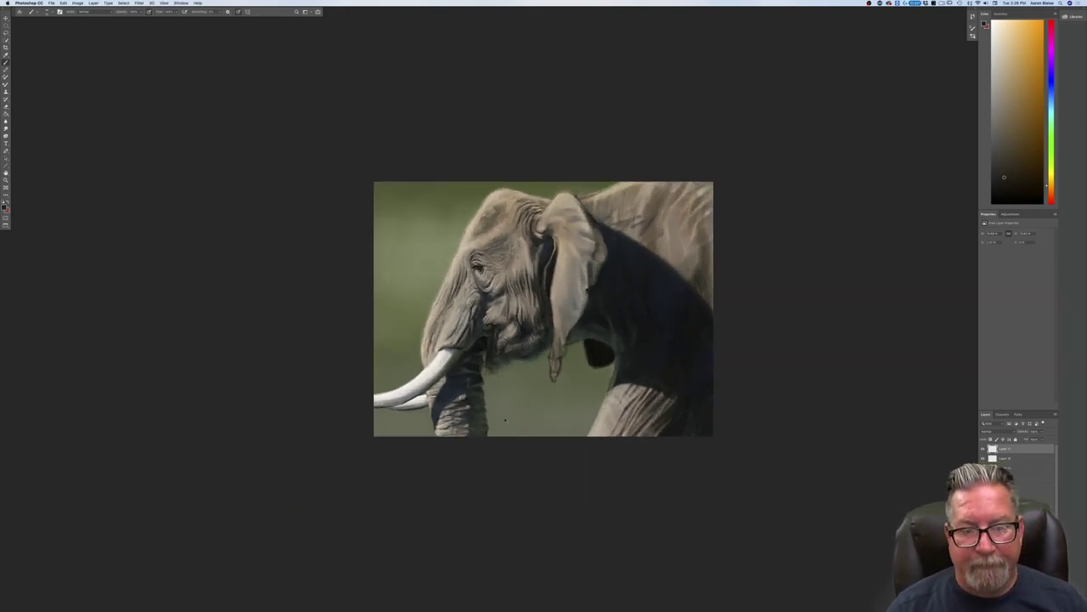
key("super+plus")
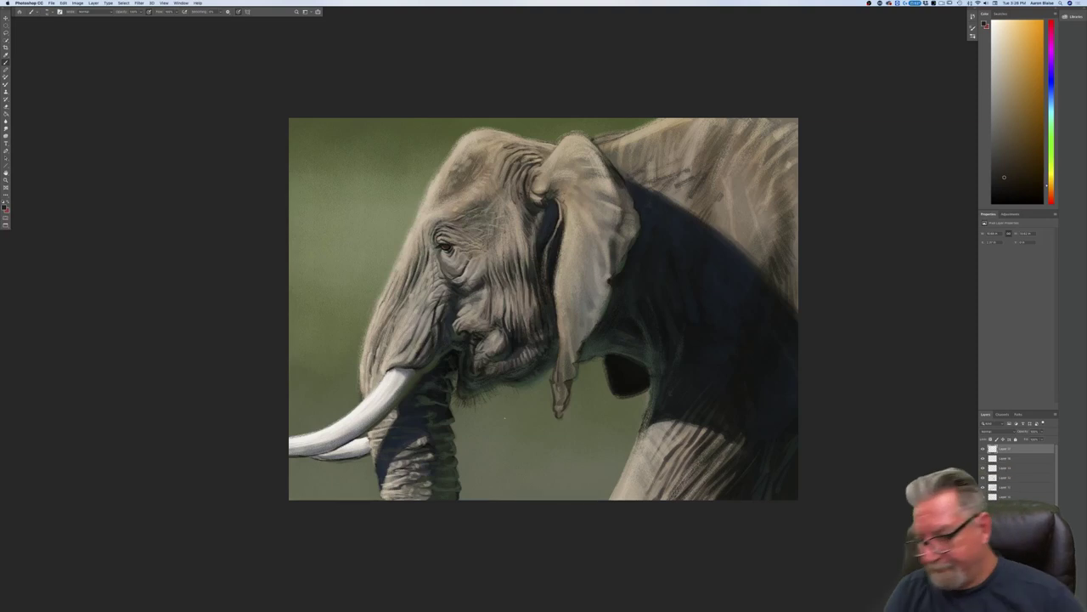
Step: With the top layer active and the canvas rotated counterclockwise, sample light grey from the far tusk and brush shading onto the tusks
key("alt+comma")
key("alt+bracketright")
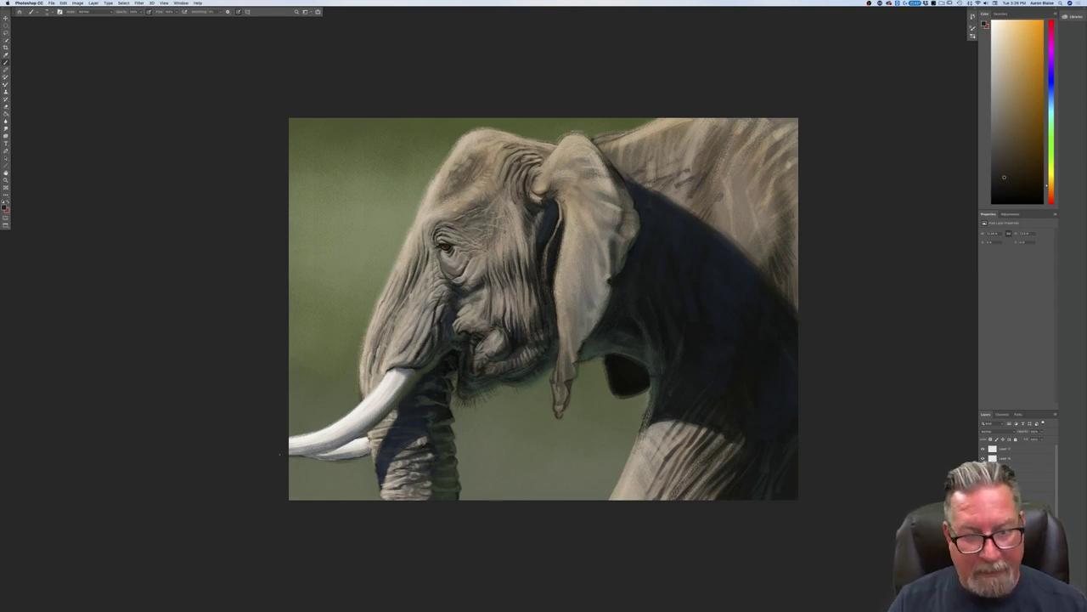
key("r")
left_click_drag(244, 349, 333, 516)
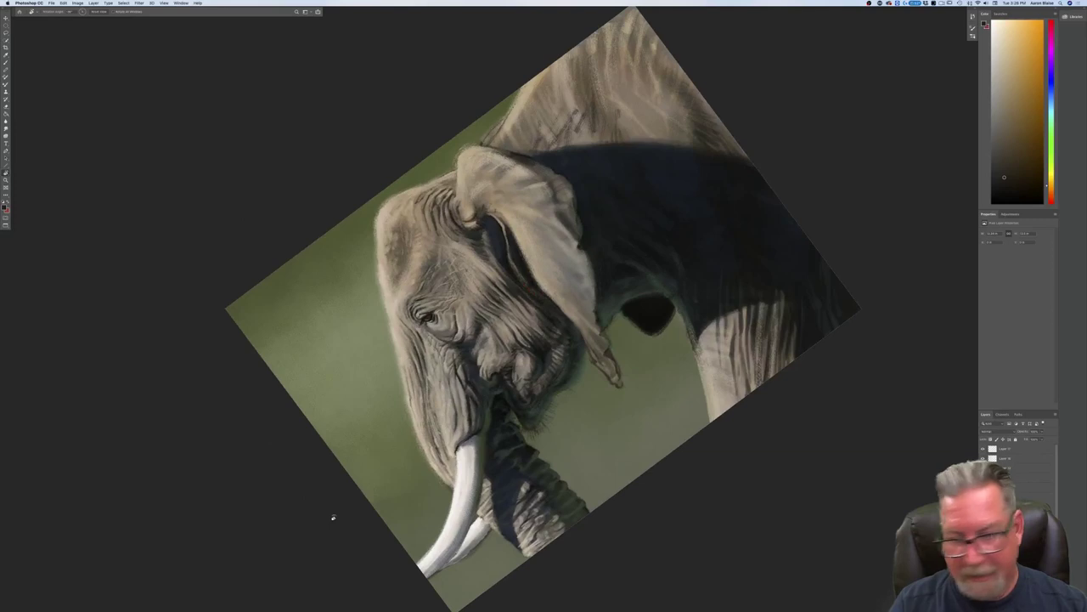
left_click(1003, 451)
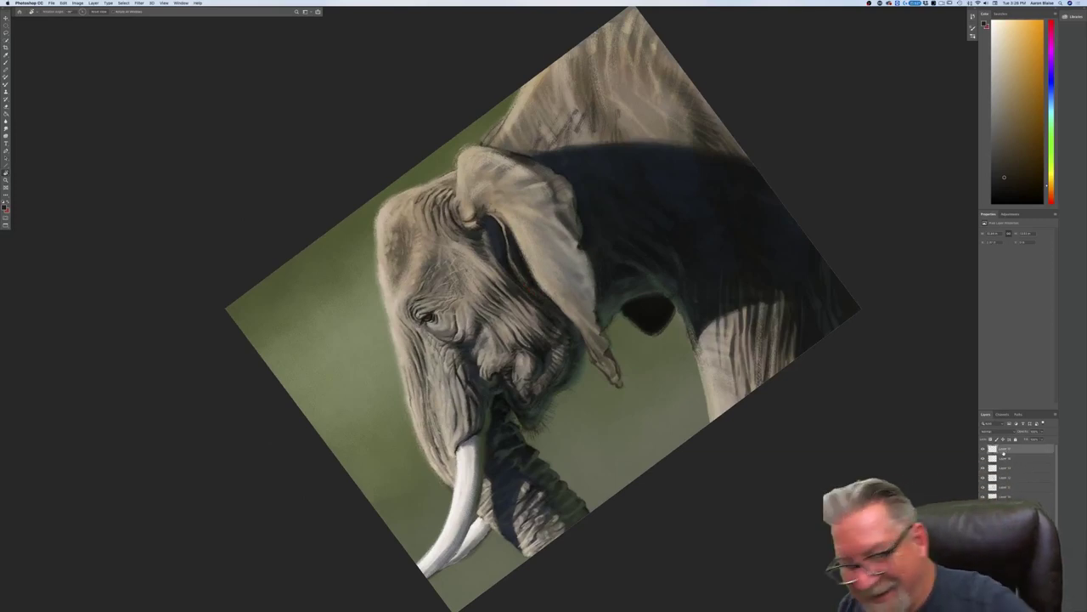
left_click(4, 207)
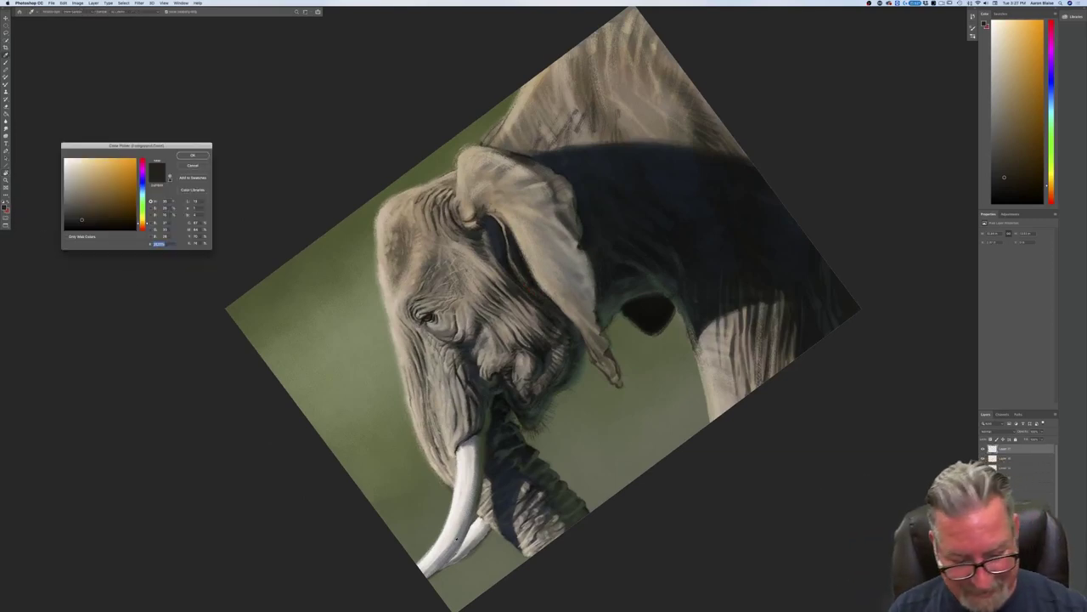
left_click(480, 533)
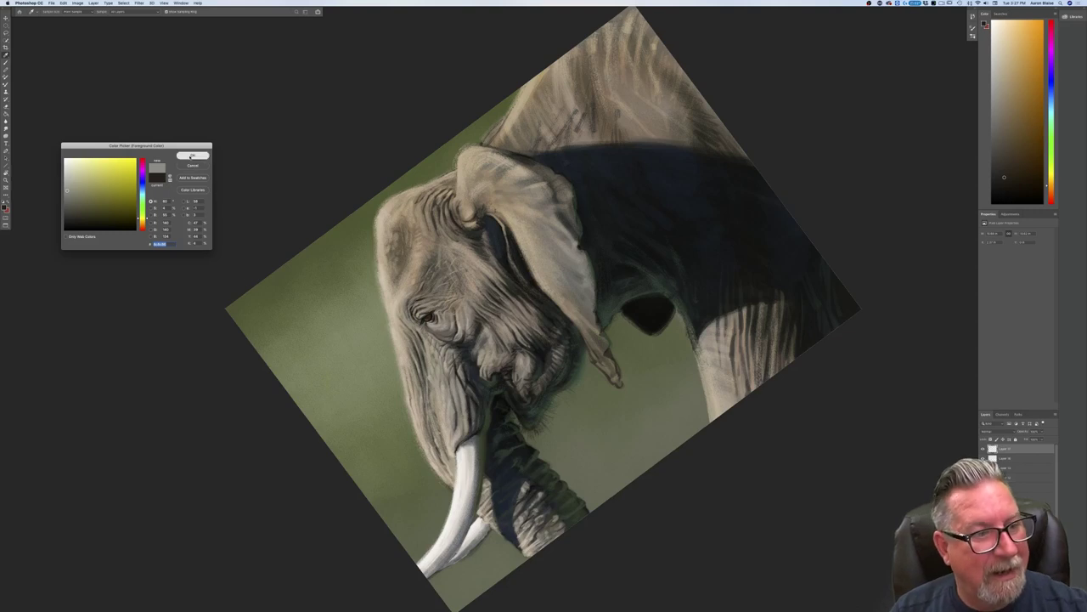
key("Return")
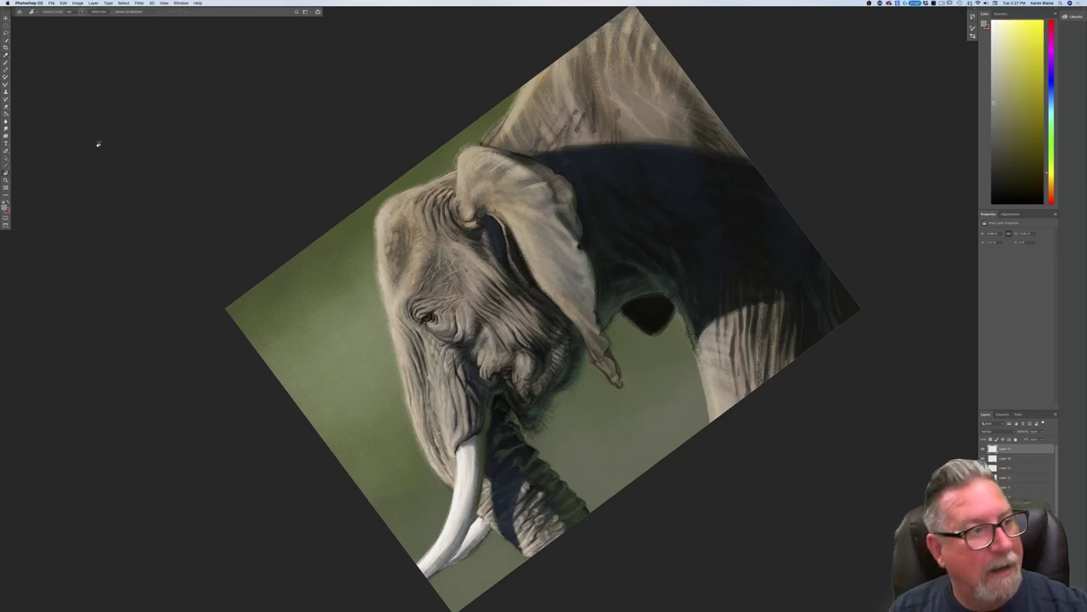
left_click(6, 63)
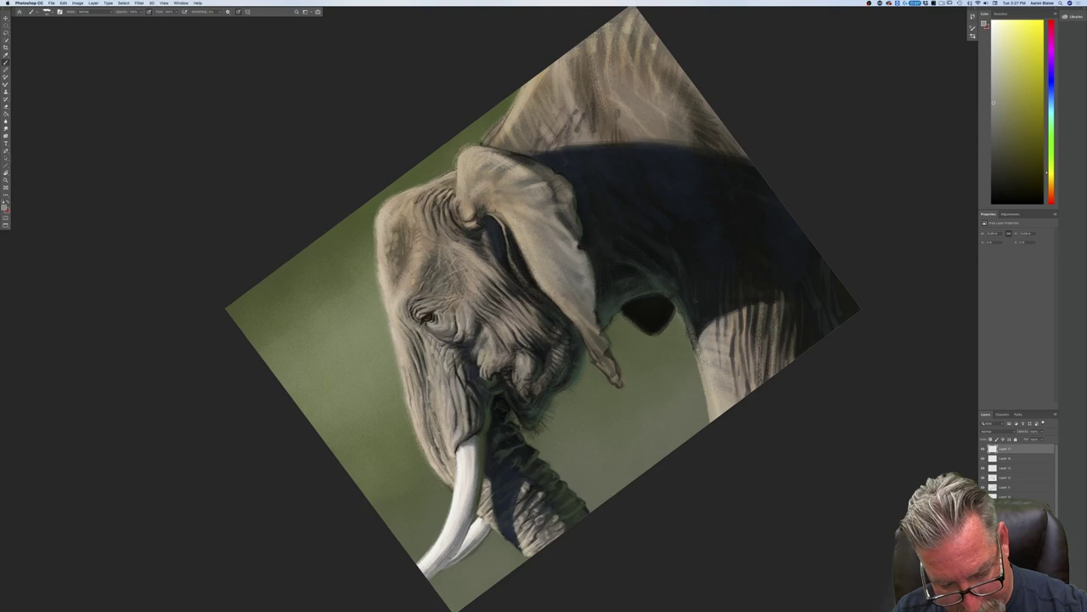
Step: Change the brush colour to a muted green, tint the underside of the tusks, and return the canvas to its upright orientation
left_click(5, 208)
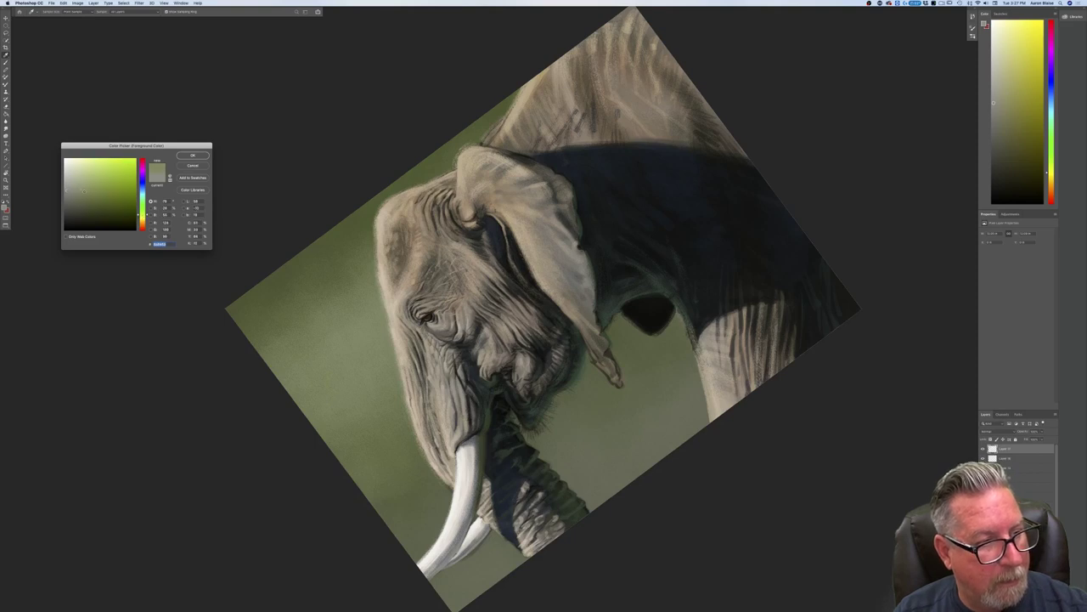
left_click(192, 156)
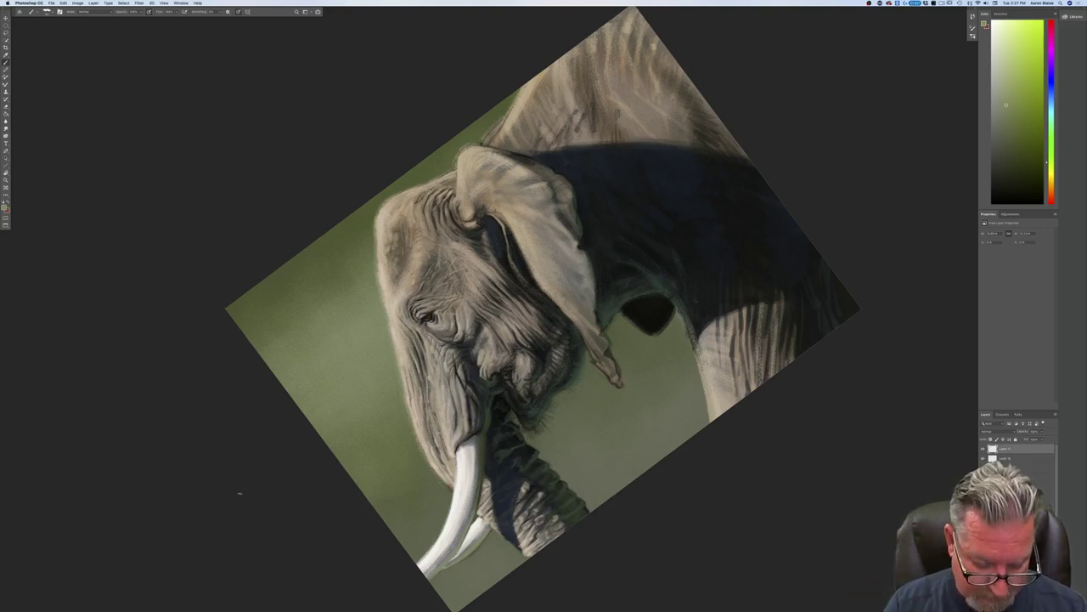
key("r")
key("Escape")
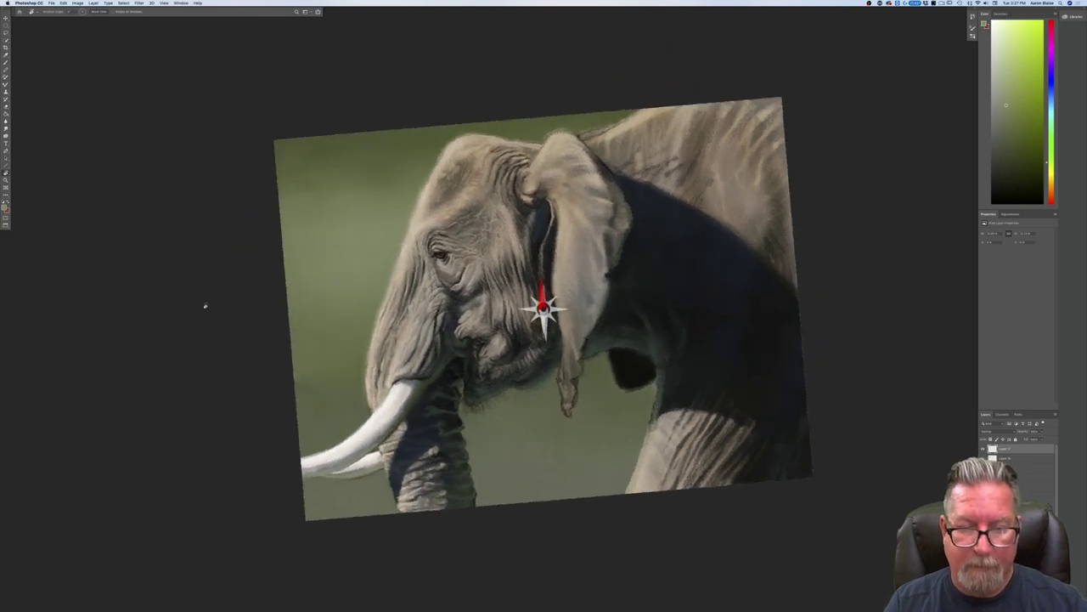
key("b")
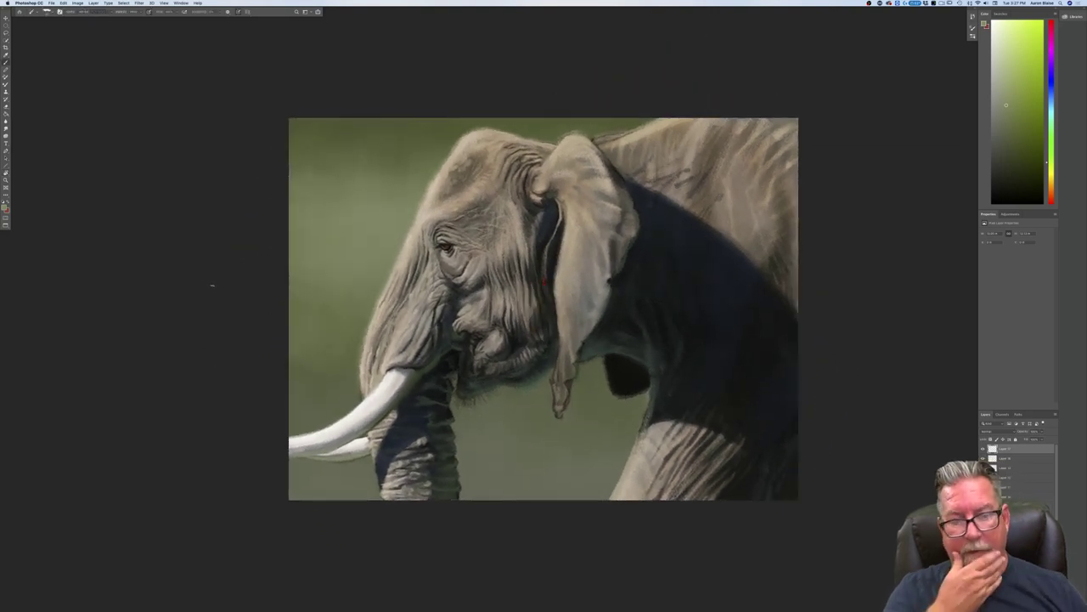
key("super+equal")
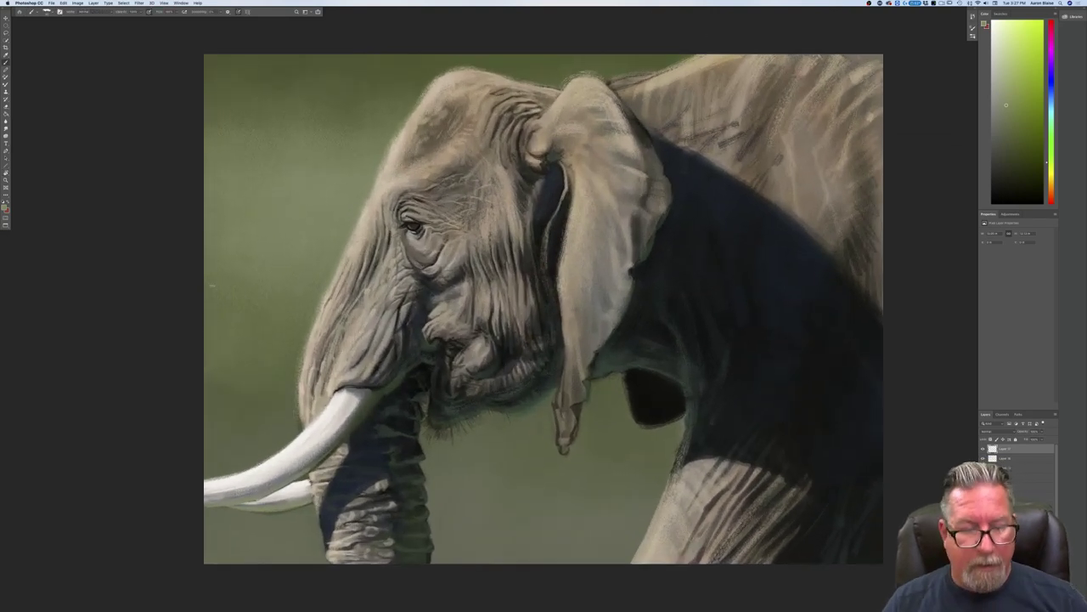
key("super+minus")
key("super+minus")
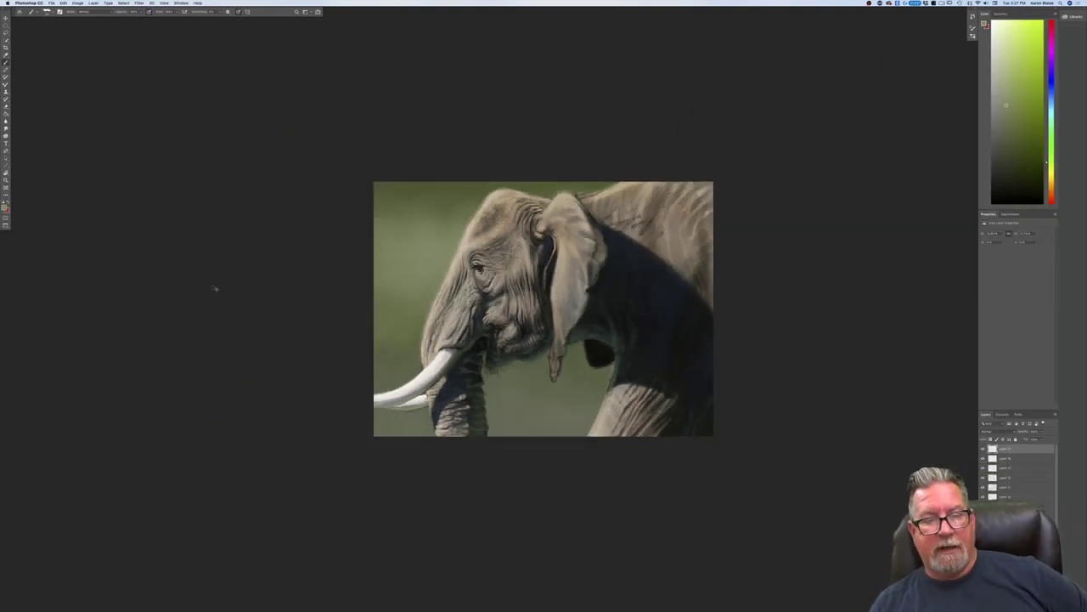
key("super+minus")
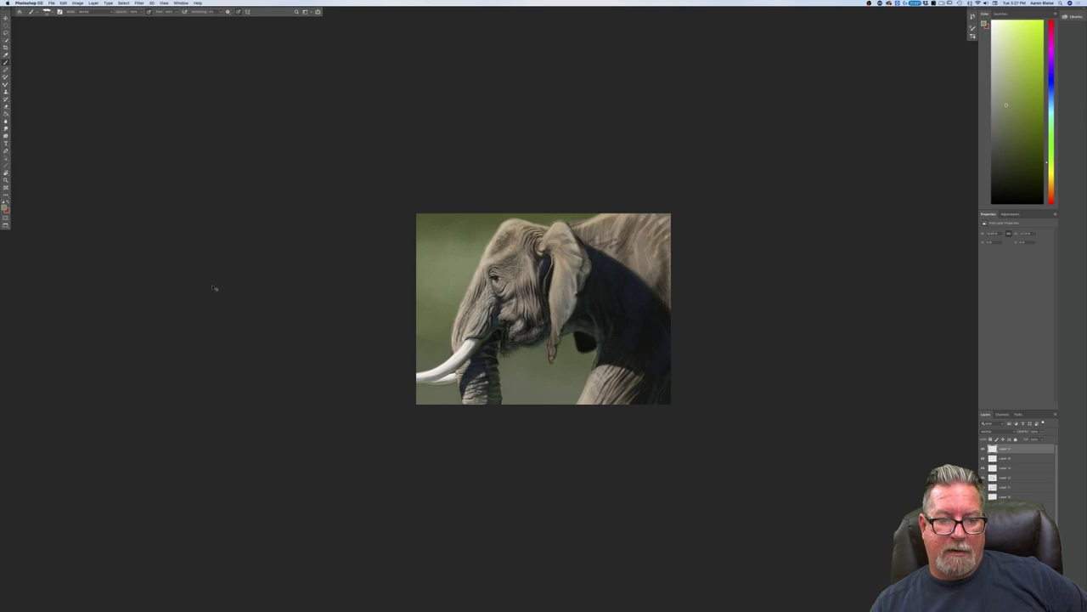
Step: On a new top layer, set the brush colour to a dark olive and paint grass stems hanging from the elephant's mouth
key("super+equal")
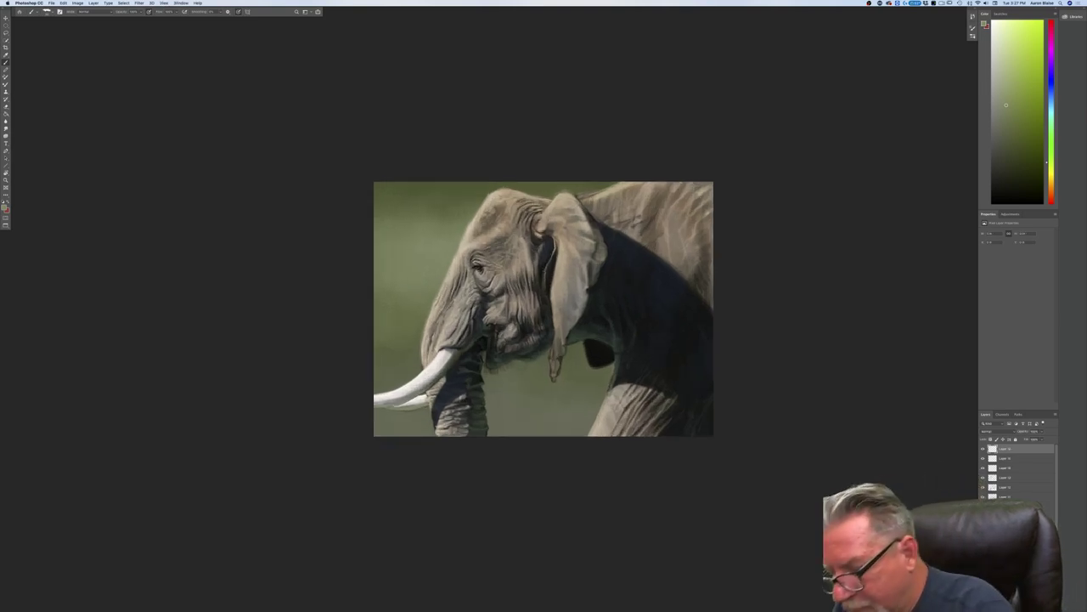
left_click(6, 209)
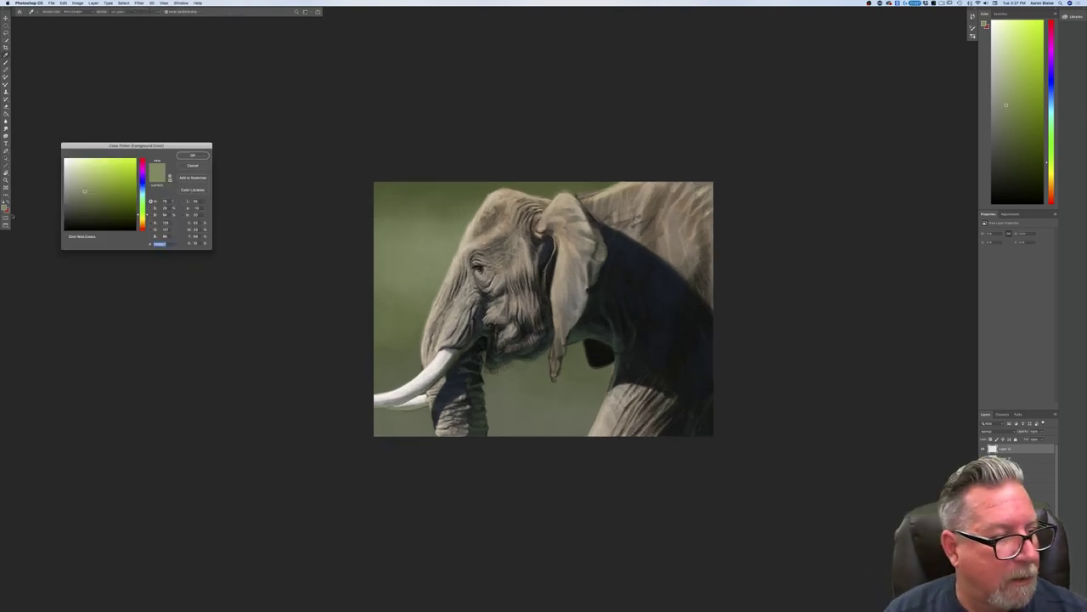
left_click_drag(84, 190, 87, 214)
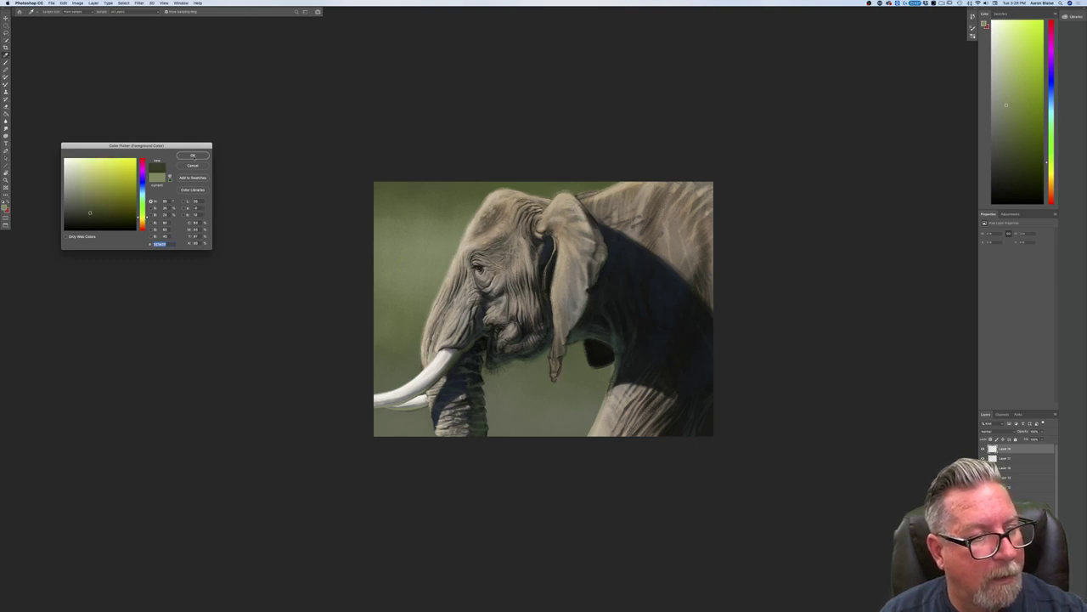
key("Return")
left_click(6, 208)
left_click(87, 218)
left_click(192, 157)
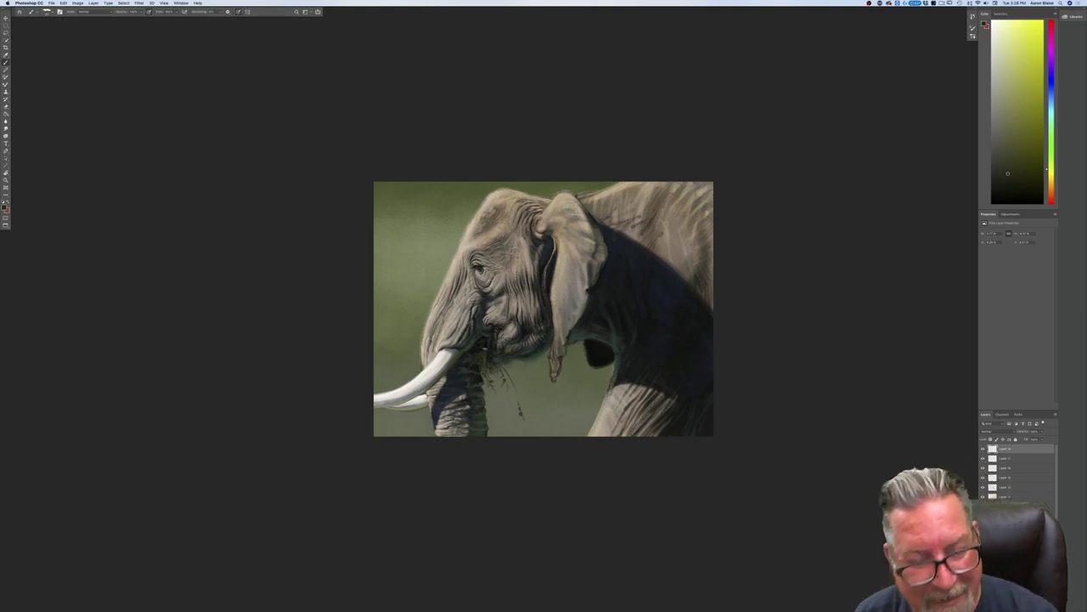
Step: Darken the brush colour to a near-black olive and add darker strands to the grass at the mouth
left_click(4, 207)
left_click(82, 225)
left_click(82, 226)
key("Return")
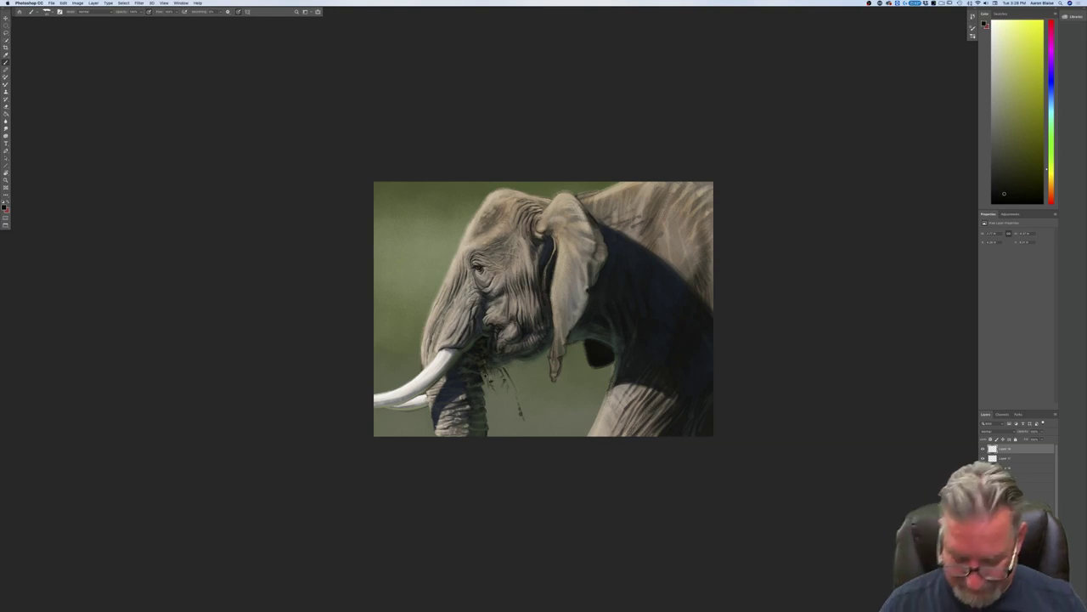
Step: Sample a shadow tone from the trunk, adjust it to a muted mid-dark green, and paint lighter grass blades at the mouth
key("super+=")
key("super+=")
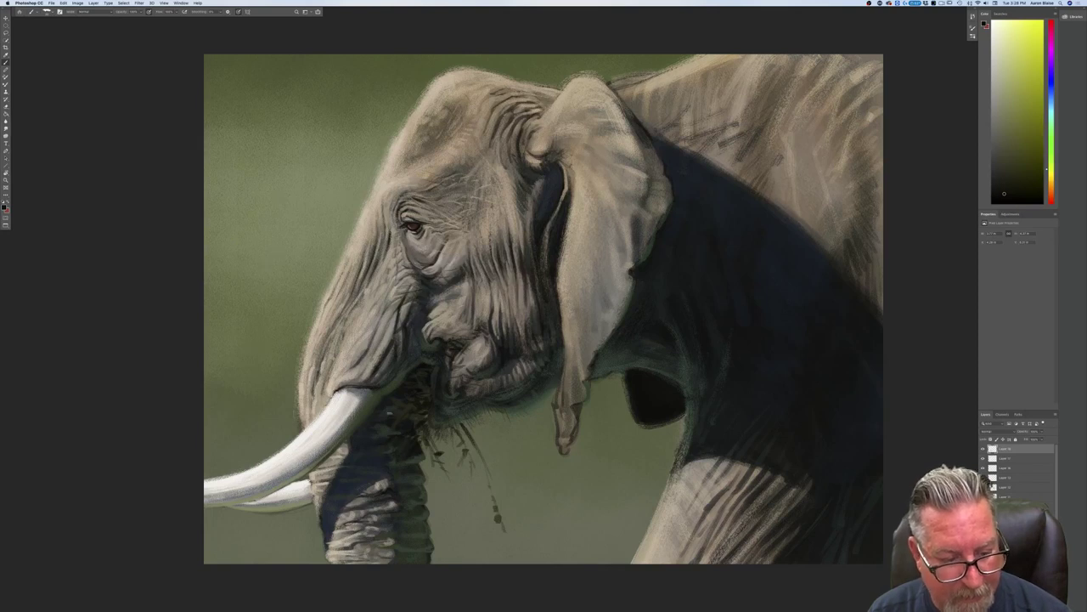
left_click(4, 207)
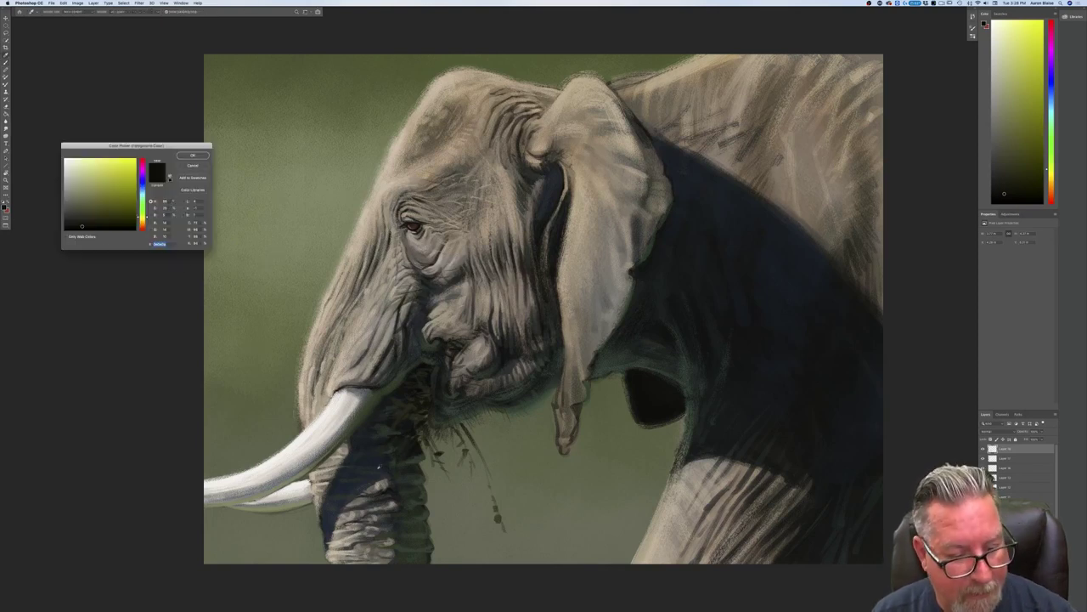
left_click(410, 490)
left_click(81, 209)
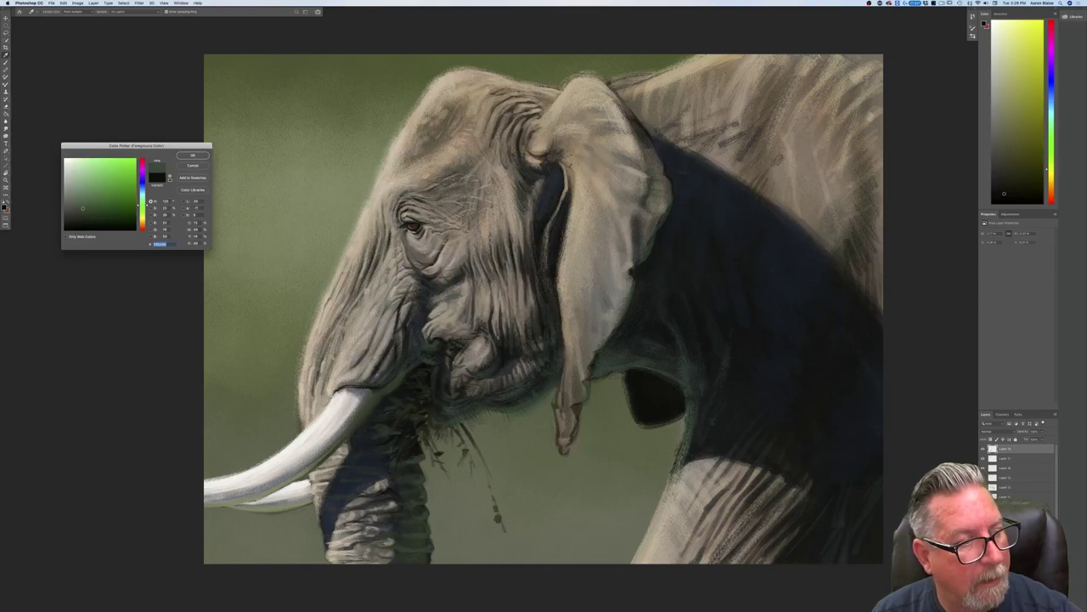
left_click(187, 156)
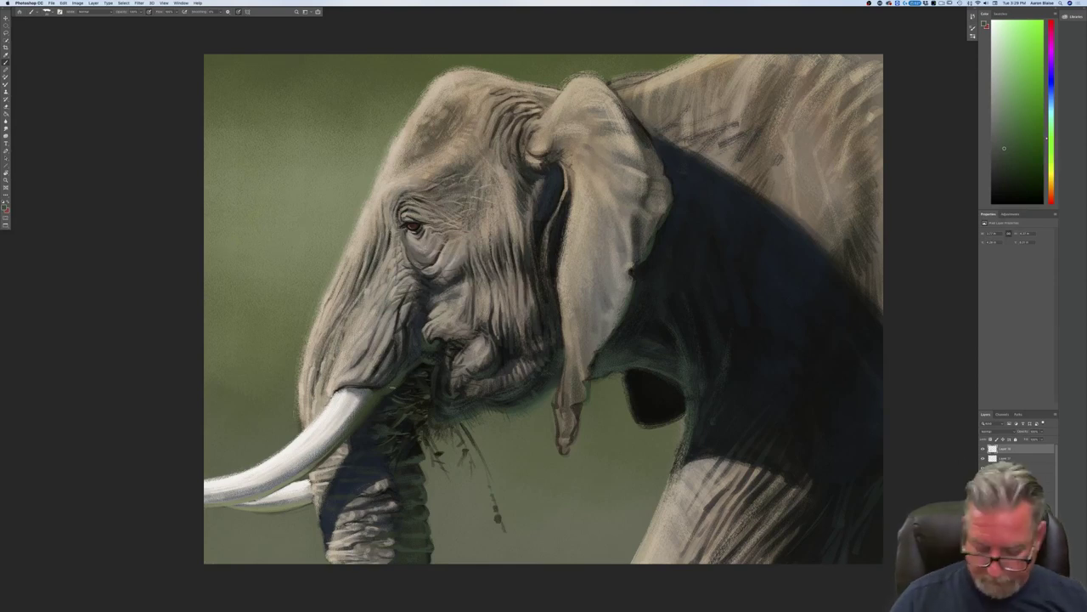
key("super+minus")
key("super+minus")
key("super+minus")
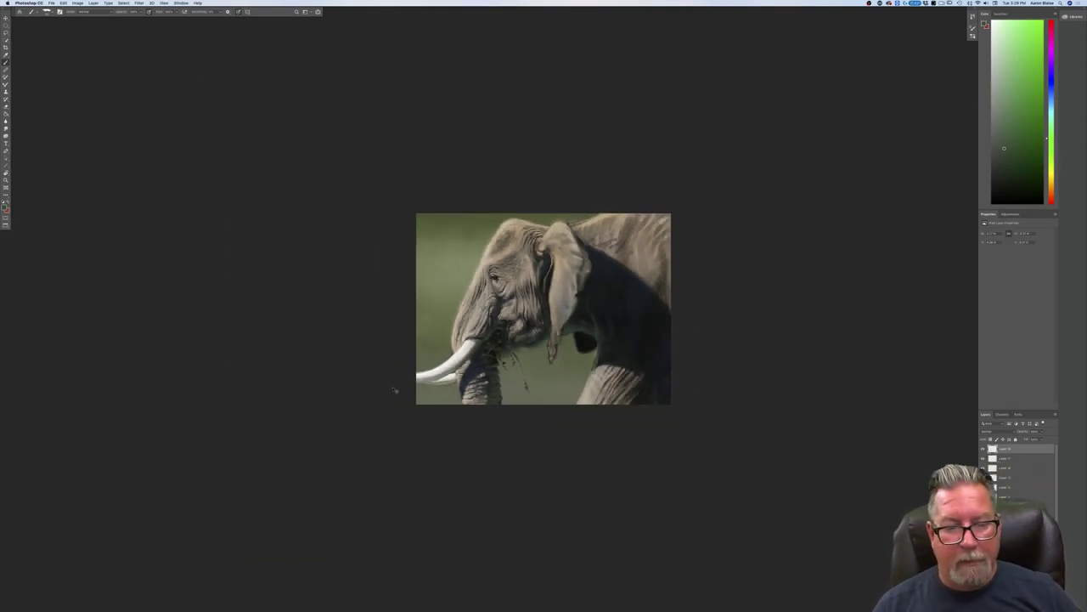
key("super+plus")
key("super+plus")
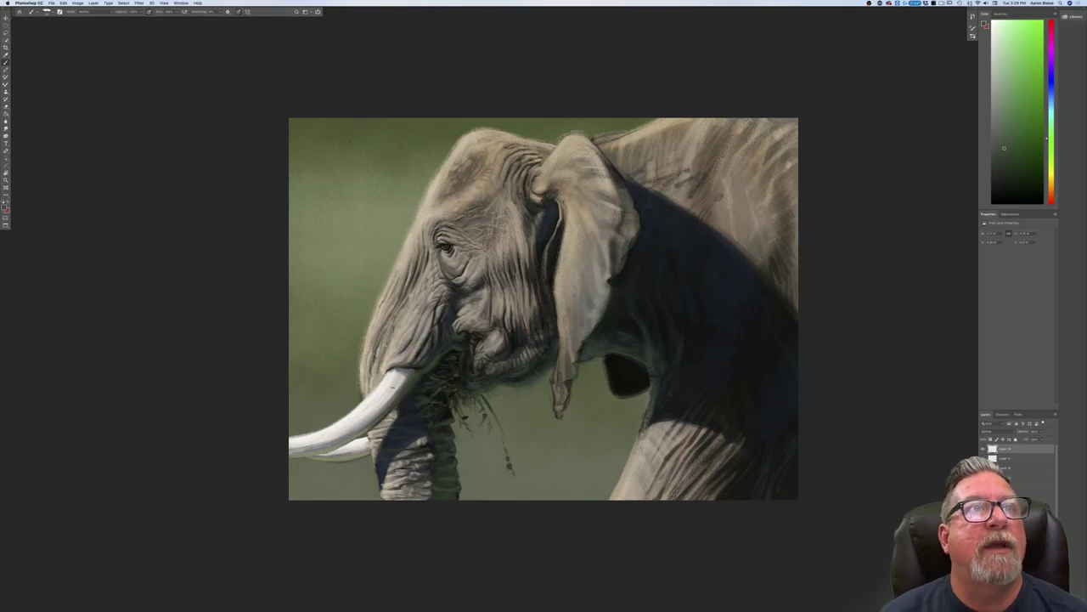
left_click(5, 207)
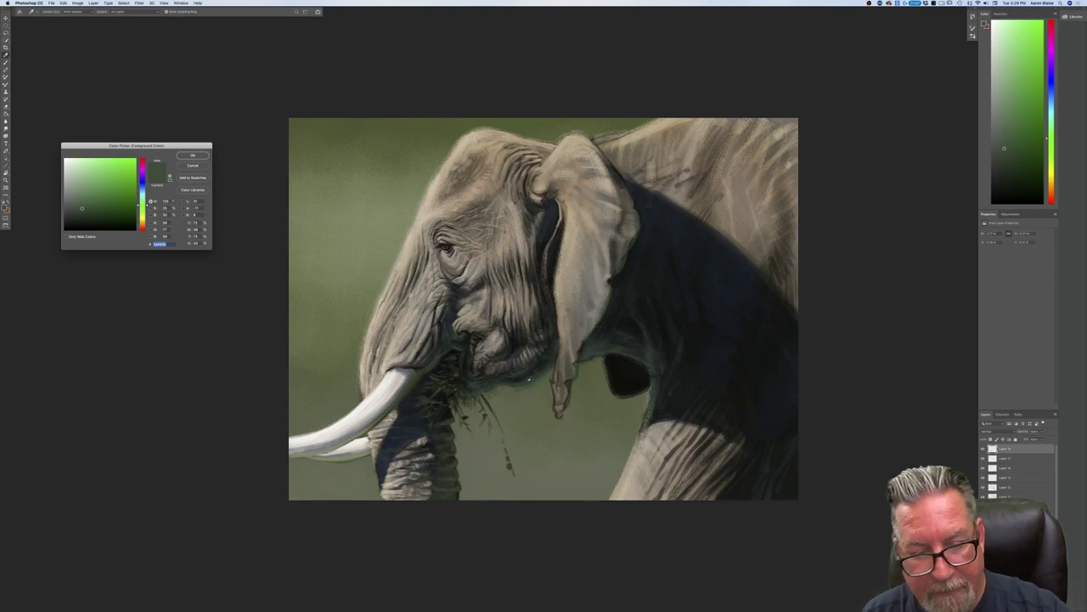
left_click(193, 157)
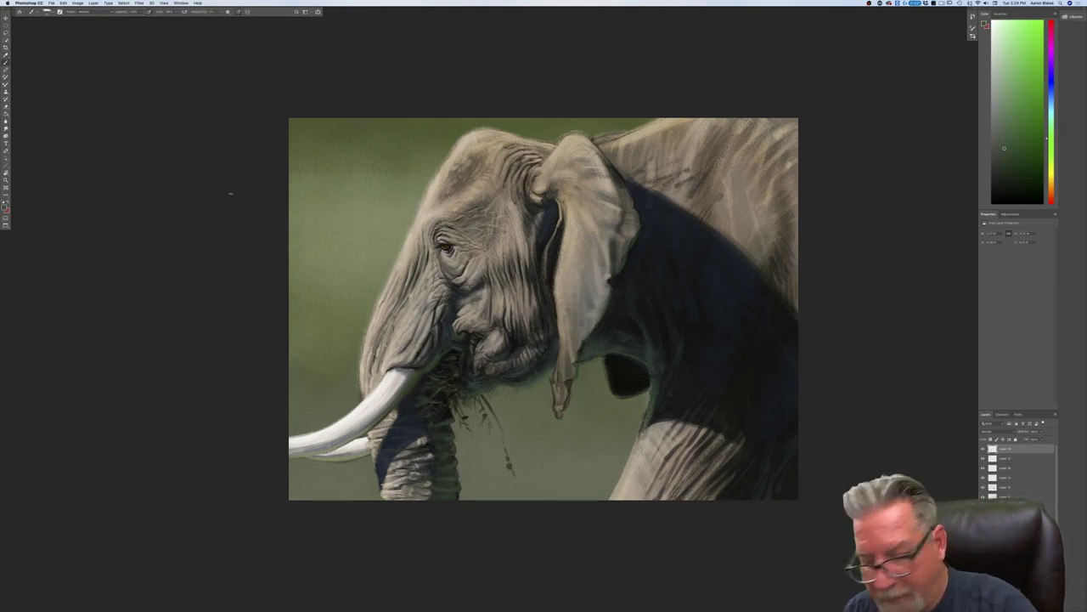
Step: Sample a pale muted green from the background as the brush colour and switch to a textured brush
scroll(1017, 467, "down", 3)
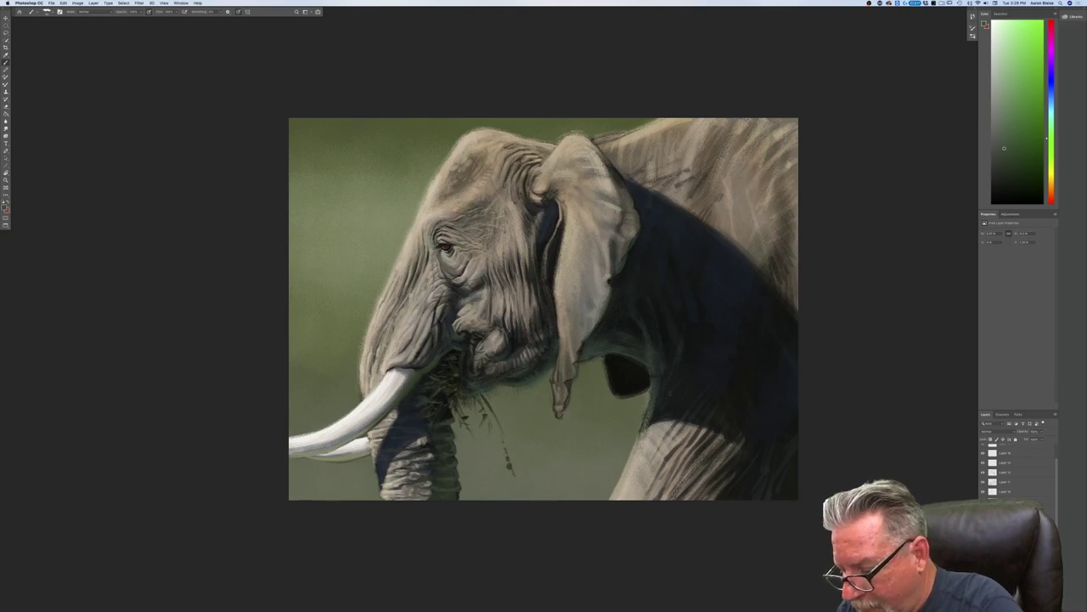
left_click(5, 207)
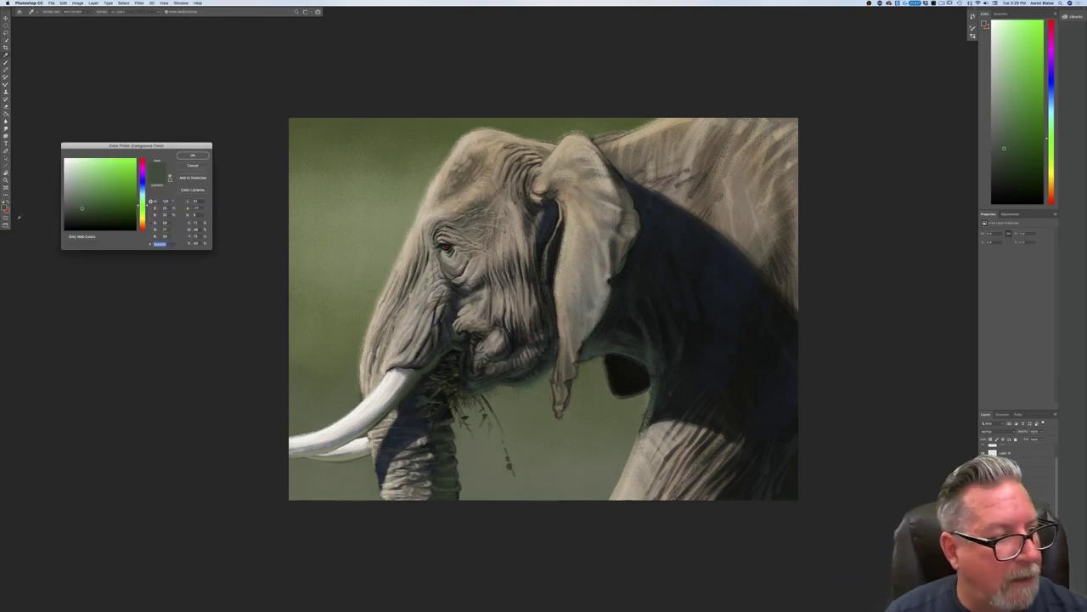
left_click(536, 464)
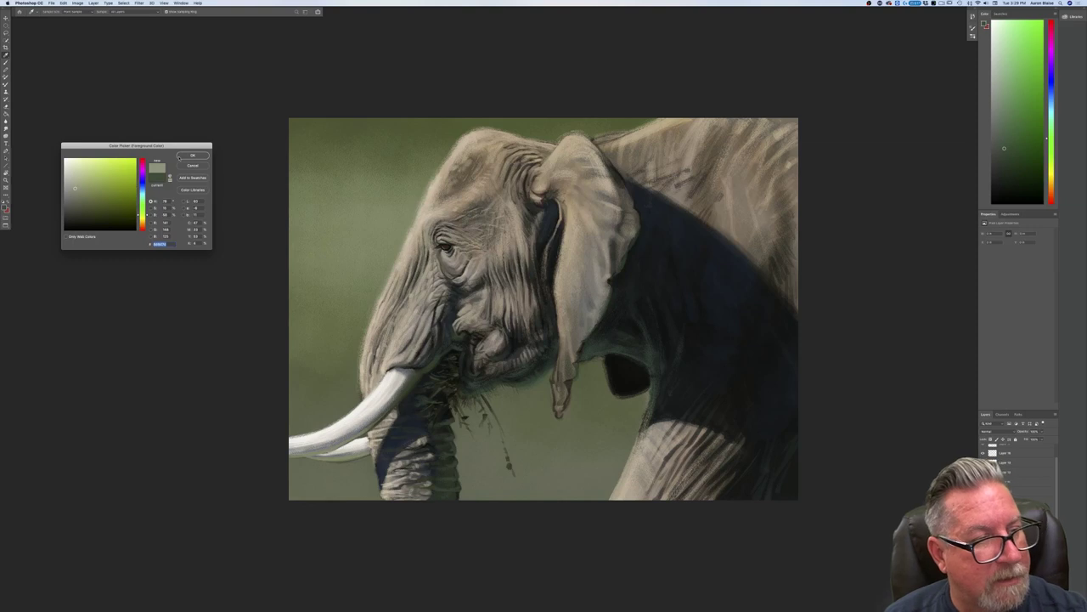
key("Return")
left_click(47, 13)
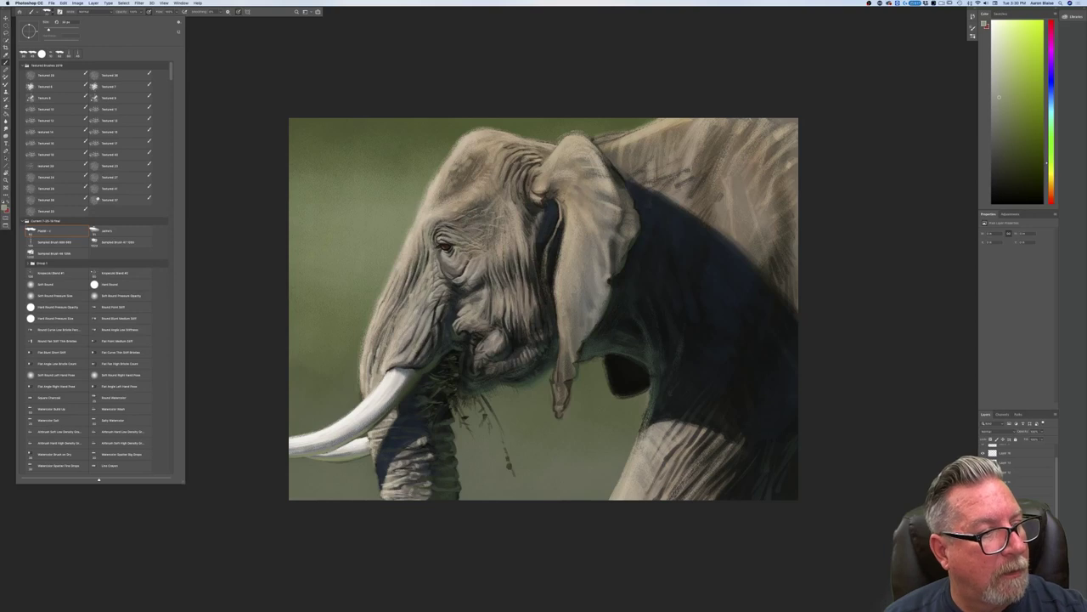
left_click(518, 444)
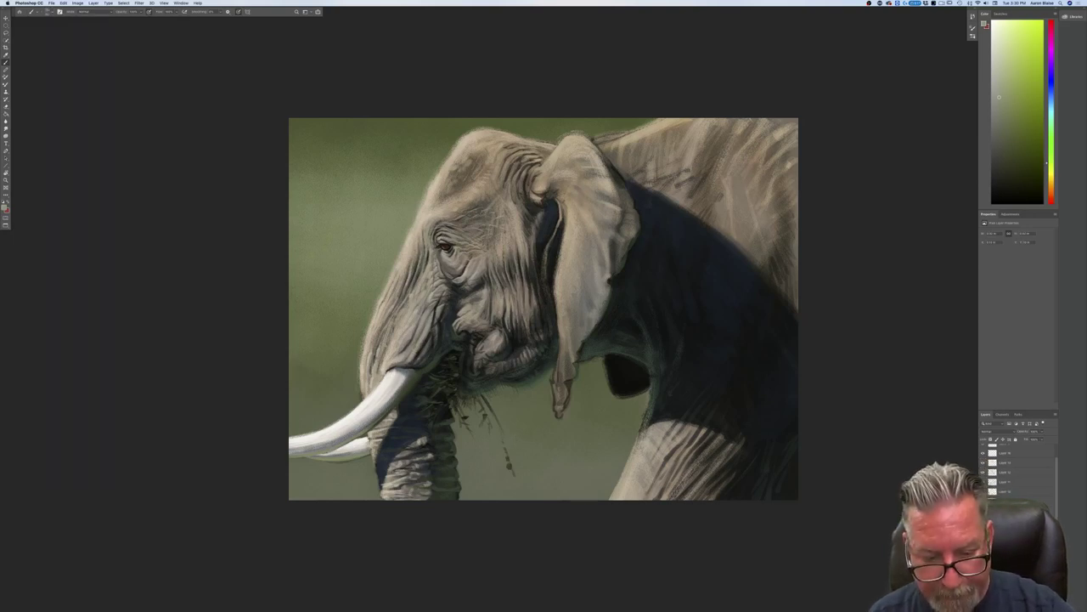
Step: Enlarge the brush, lower its opacity, and paint soft pale green haze into the lower background around the elephant
left_click_drag(512, 425, 521, 441)
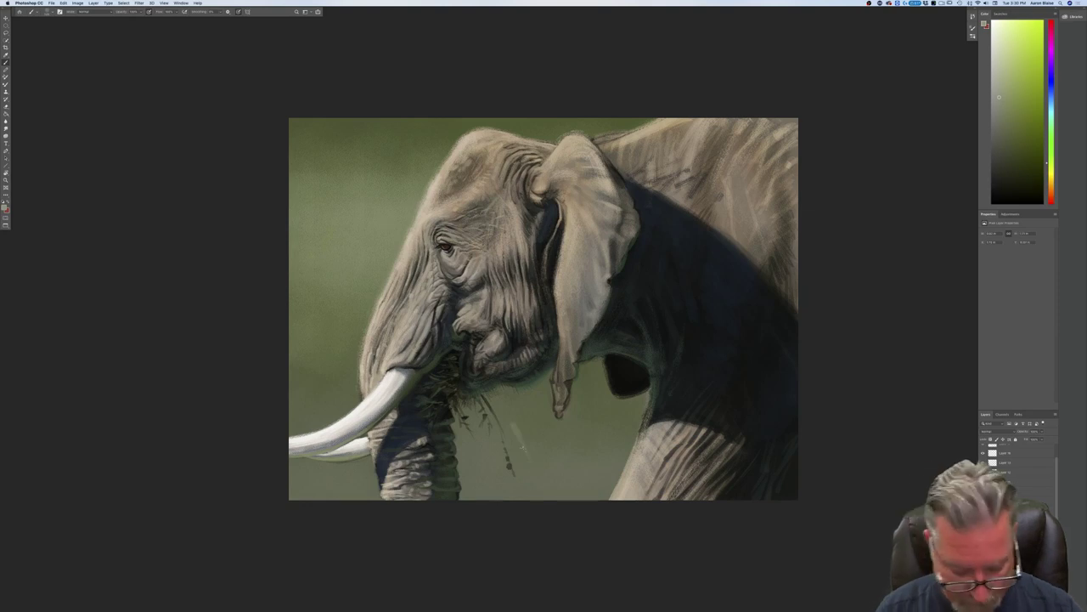
key("super+z")
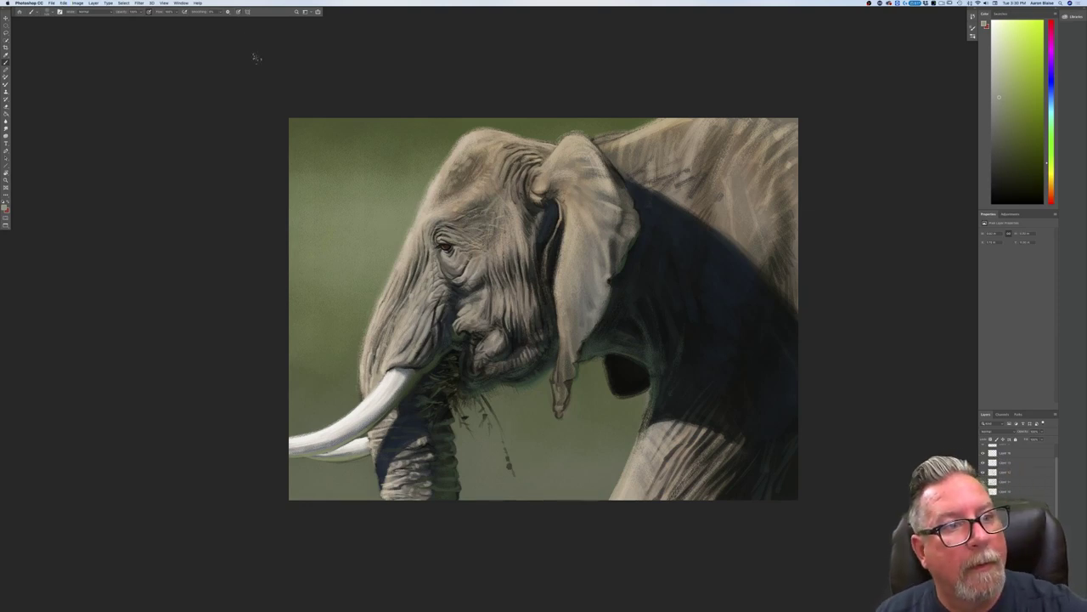
key("bracketright")
key("bracketright")
key("bracketright")
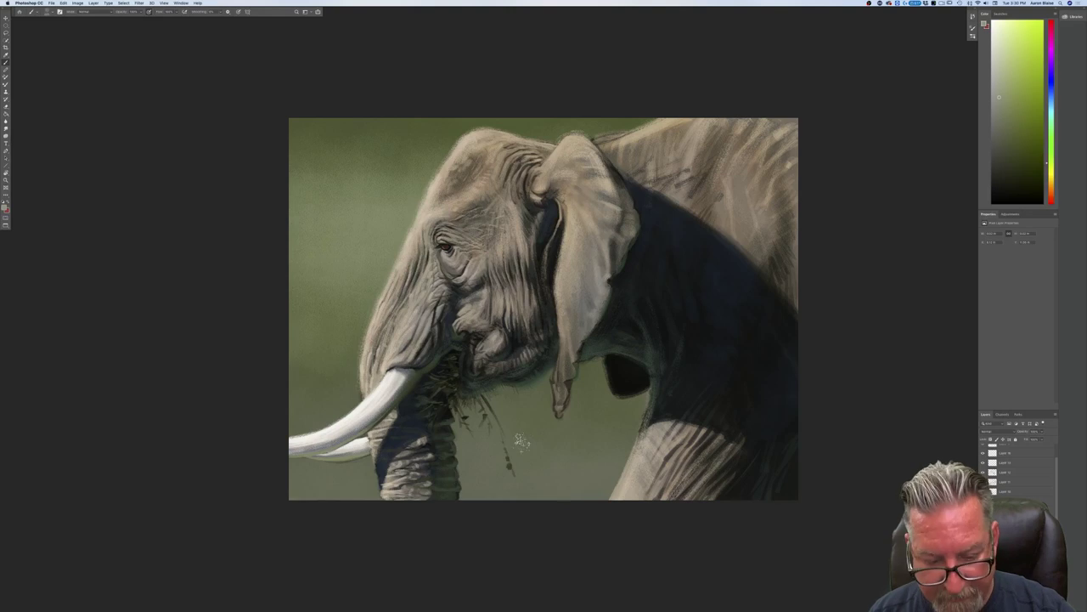
left_click(140, 13)
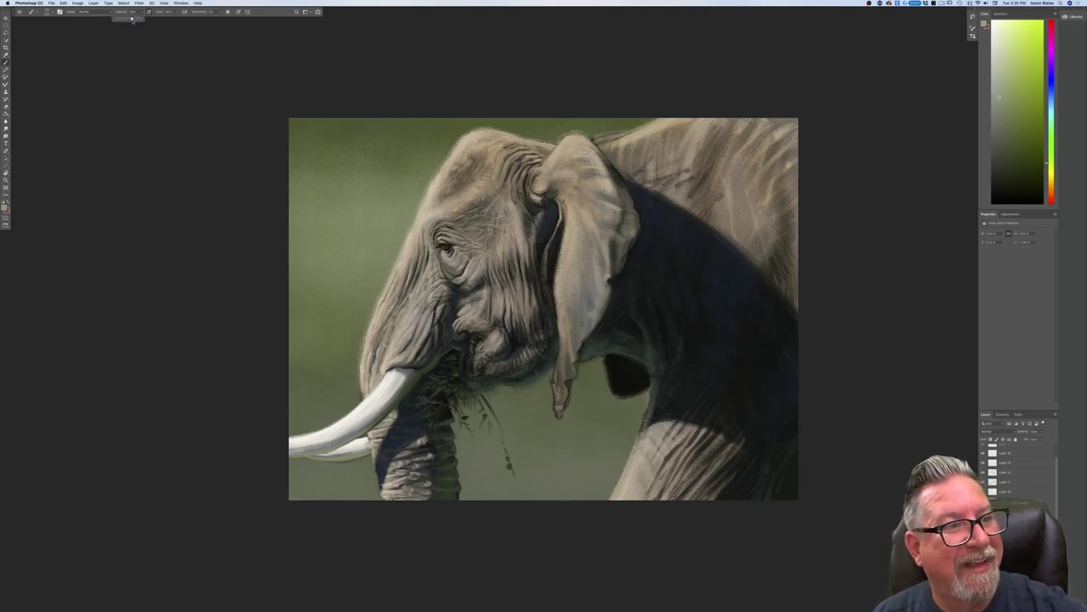
left_click_drag(132, 20, 129, 19)
mouse_move(653, 398)
left_mouse_down()
mouse_move(634, 399)
mouse_move(599, 442)
left_mouse_up()
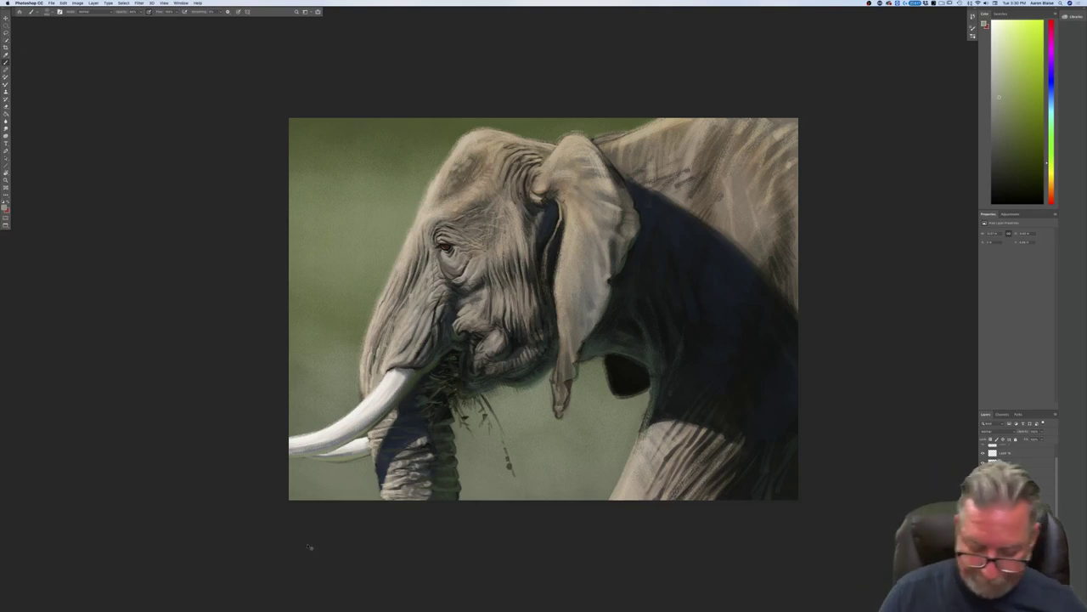
Step: On a new top layer, paint pale green mist over the elephant's lower legs, trunk base and tusks
key("super+minus")
key("super+minus")
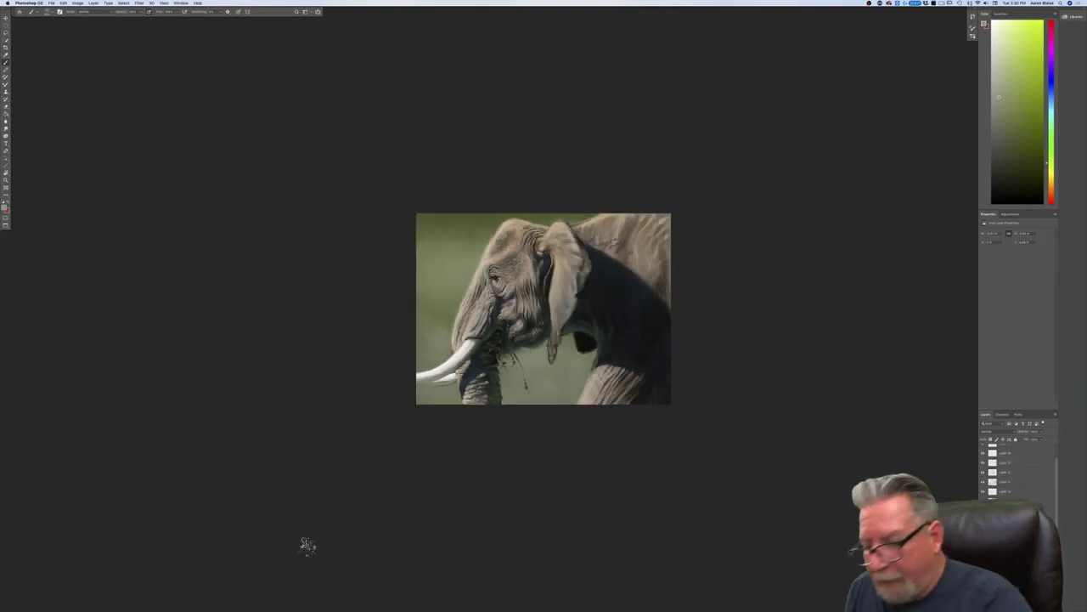
scroll(1012, 468, "up", 3)
left_click(1013, 448)
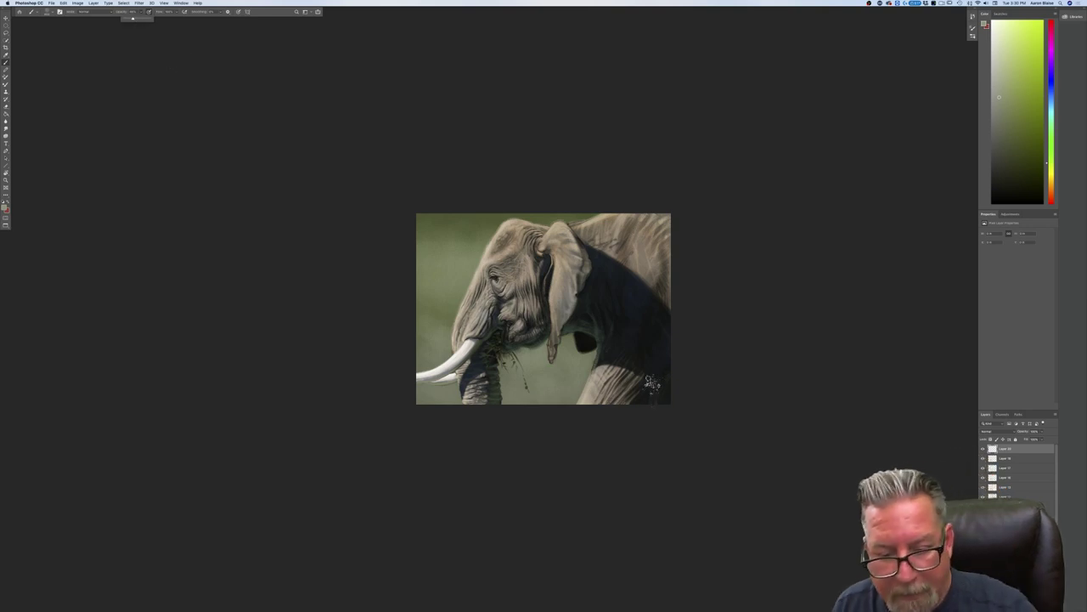
key("super+equal")
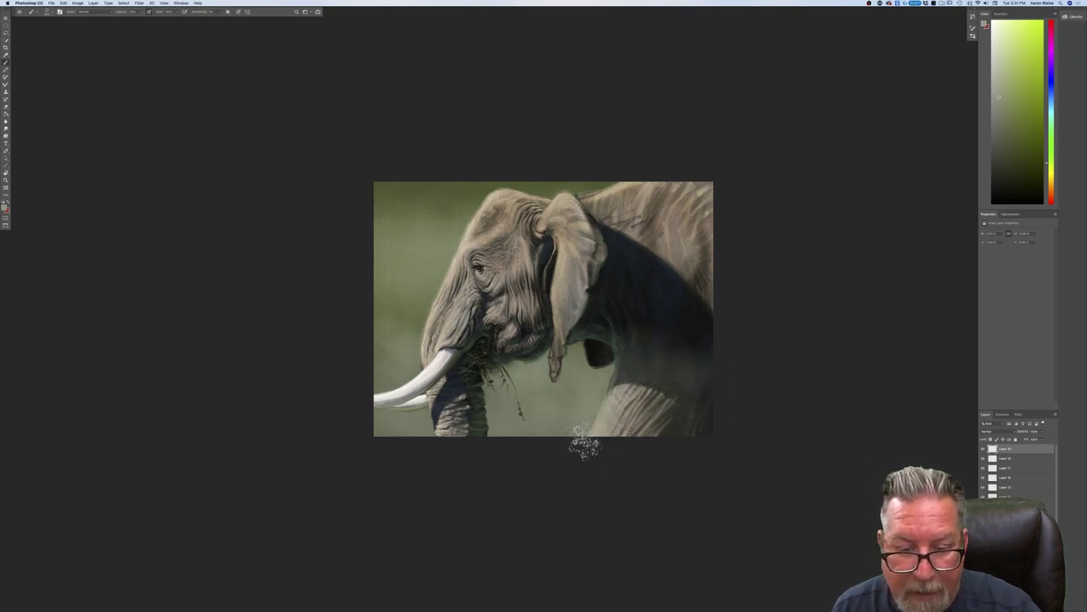
mouse_move(481, 406)
left_mouse_down()
mouse_move(436, 404)
mouse_move(400, 378)
mouse_move(451, 405)
mouse_move(381, 423)
mouse_move(399, 396)
mouse_move(423, 416)
mouse_move(444, 410)
mouse_move(440, 444)
left_mouse_up()
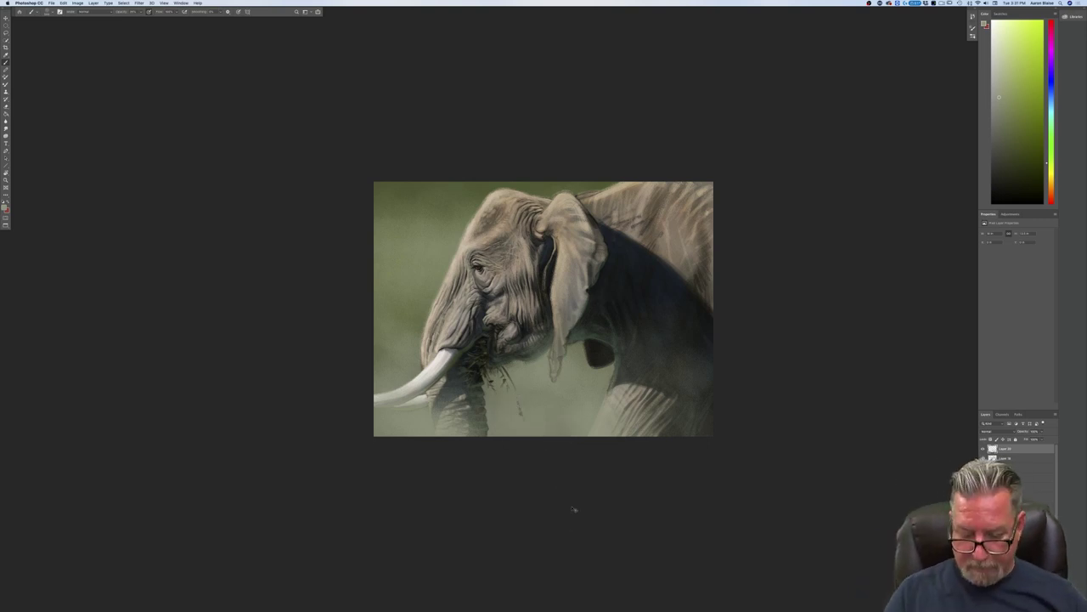
Step: Examine the misty painting at several zoom levels and in different screen modes with the interface panels hidden
key("super+0")
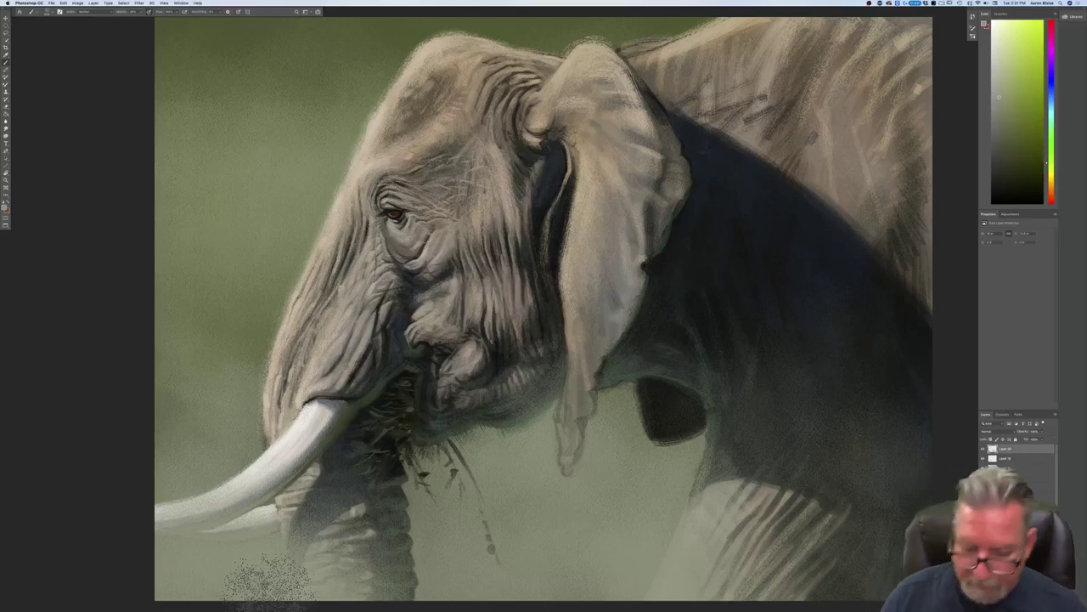
key("Tab")
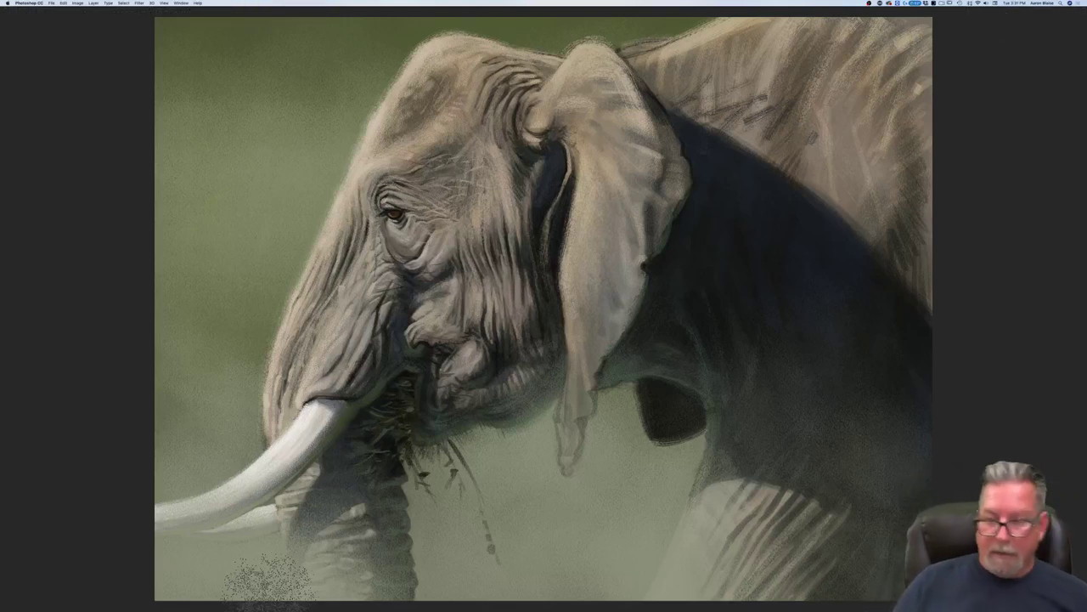
key("super+0")
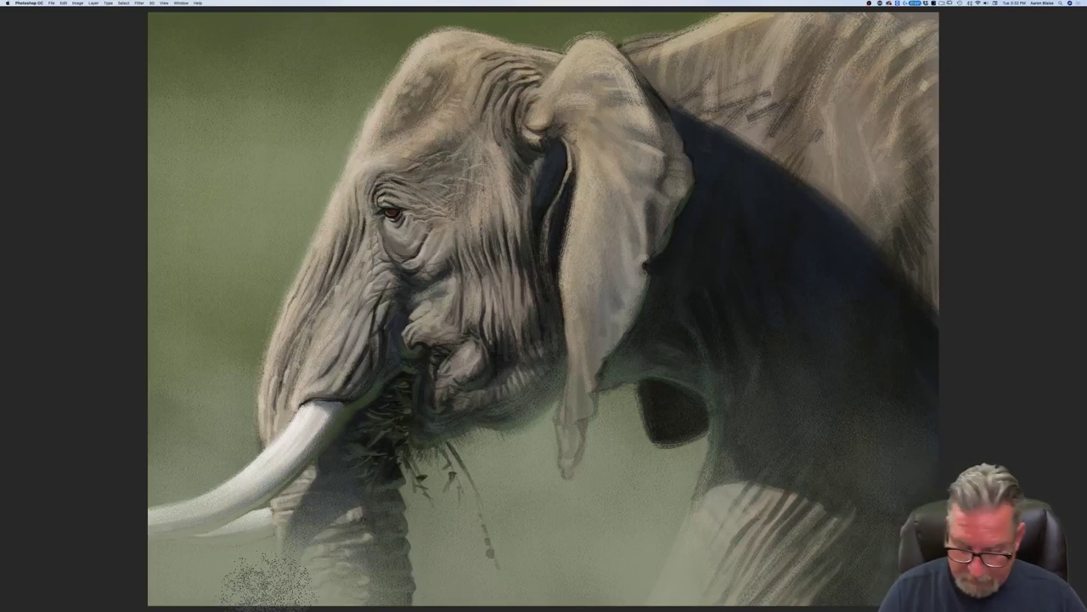
key("super+minus")
key("super+minus")
key("super+minus")
key("super+plus")
key("super+plus")
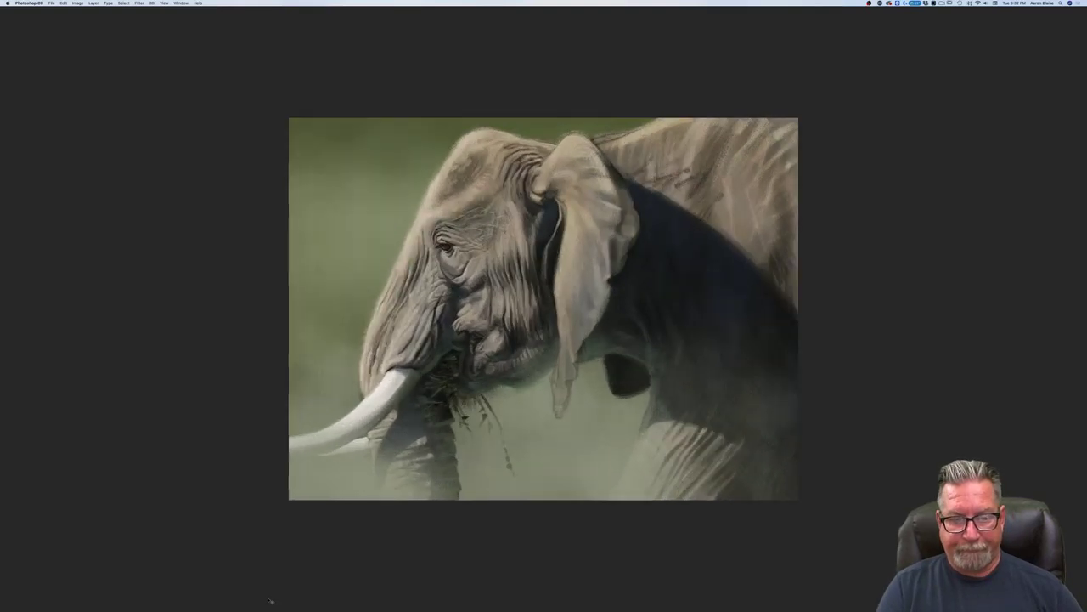
key("super+plus")
key("f")
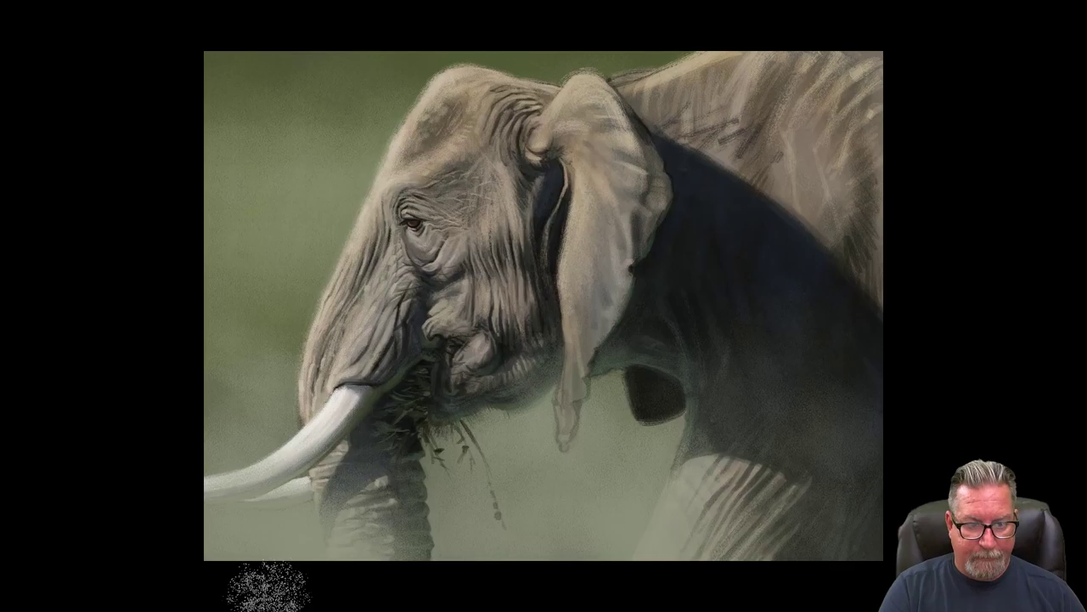
key("f")
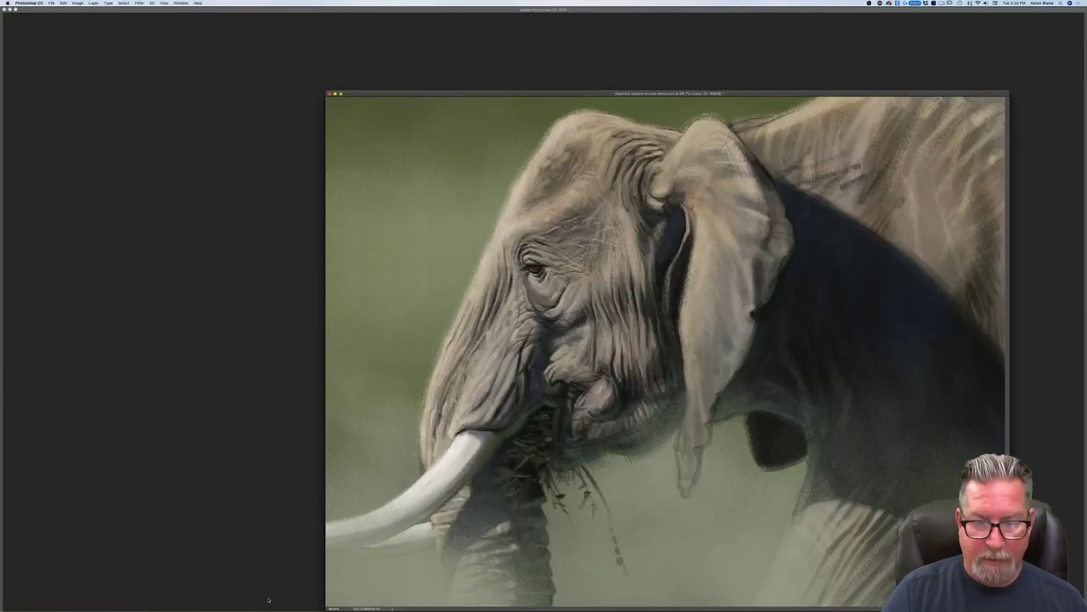
key("f")
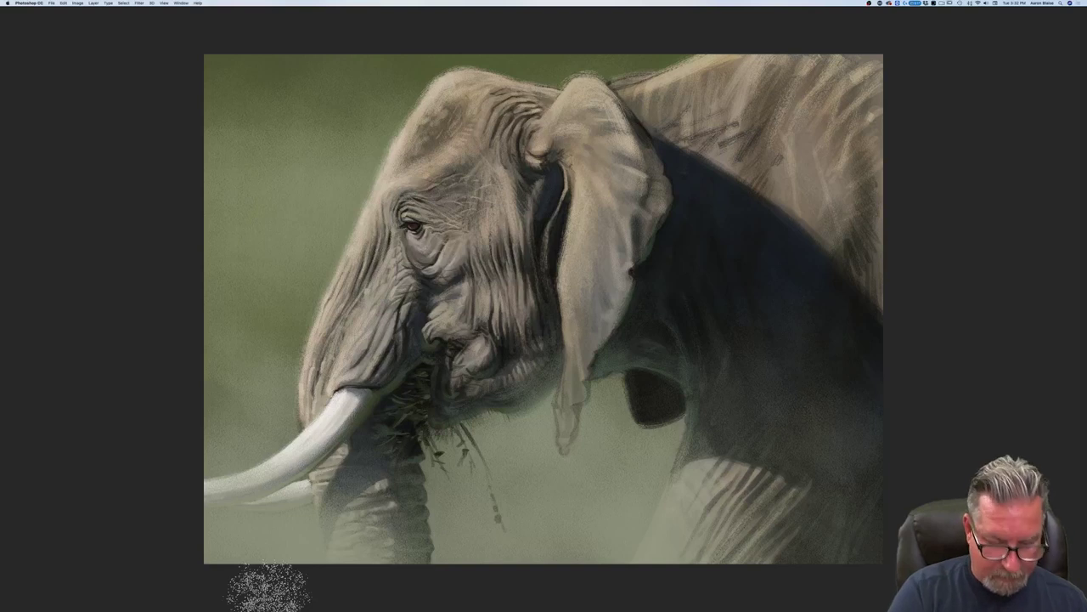
key("Tab")
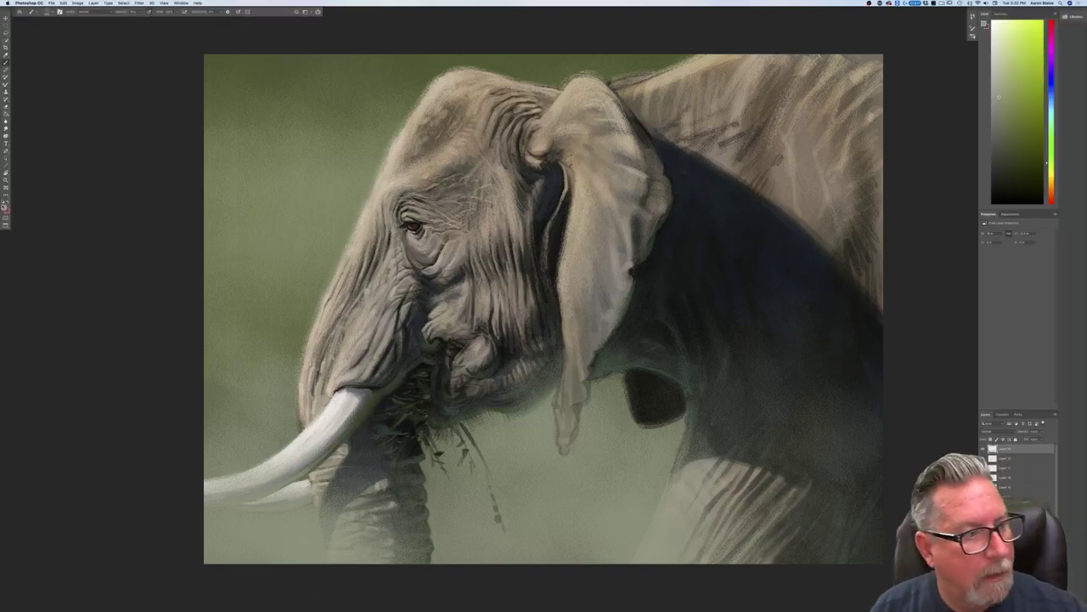
Step: Sample the misty green between the trunk and front leg as the brush colour and switch to a tapered brush
left_click(4, 207)
left_click(522, 526)
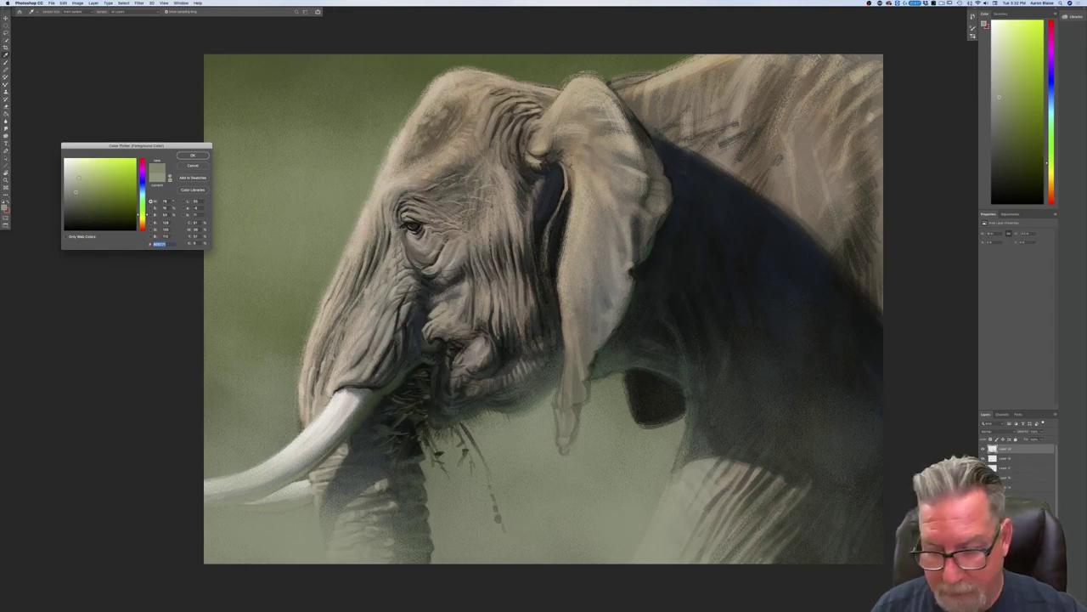
left_click(192, 156)
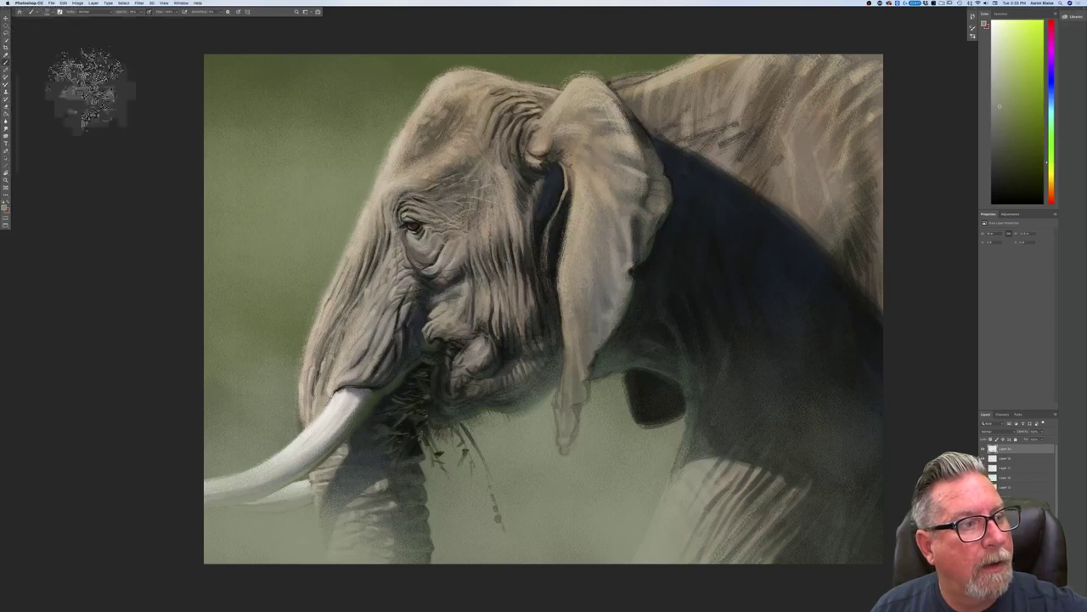
right_click(39, 40)
left_click(39, 230)
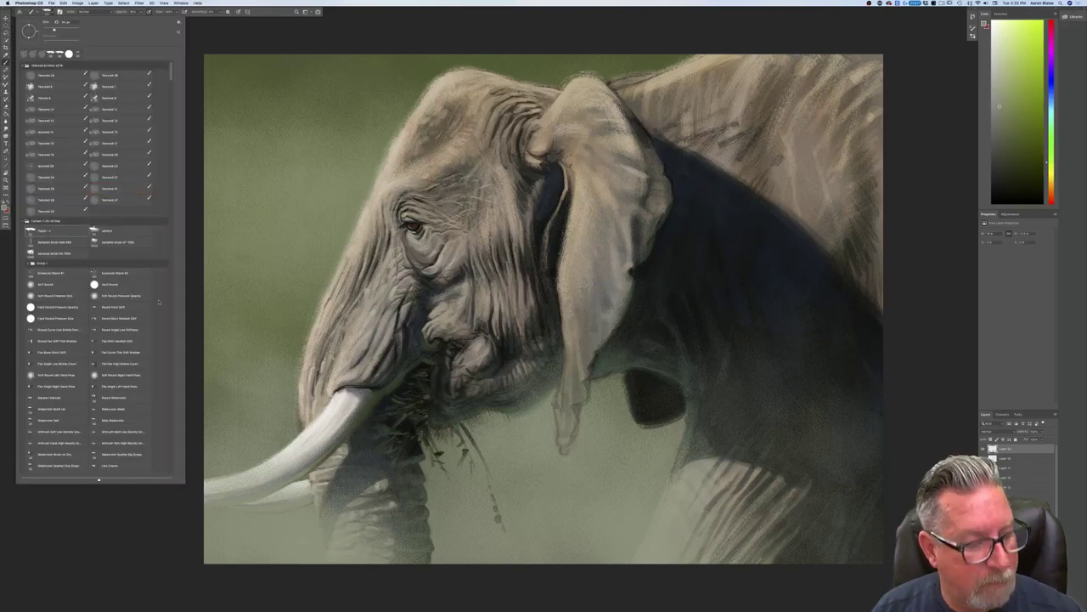
key("Return")
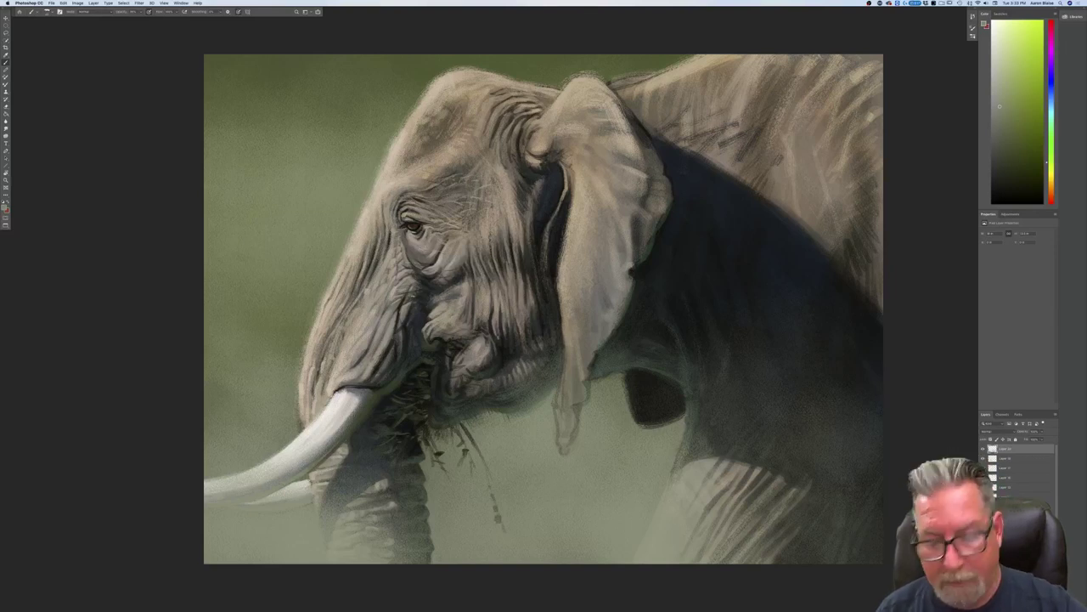
Step: On a new layer, write the artist's signature in pale green over the dark area in the painting's lower-right corner
key("super+plus")
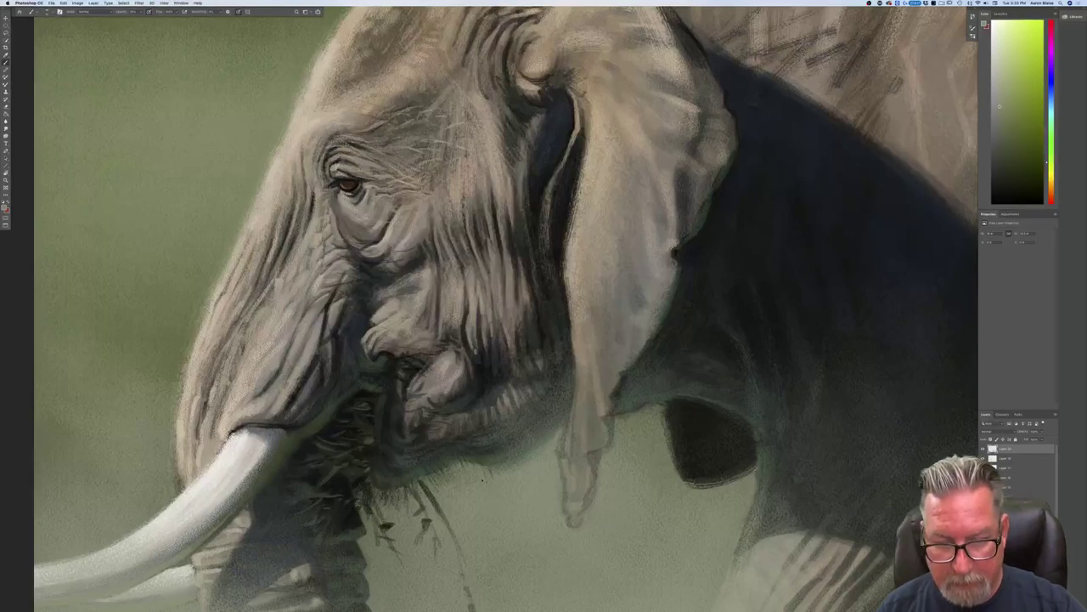
left_click_drag(512, 504, 162, 316)
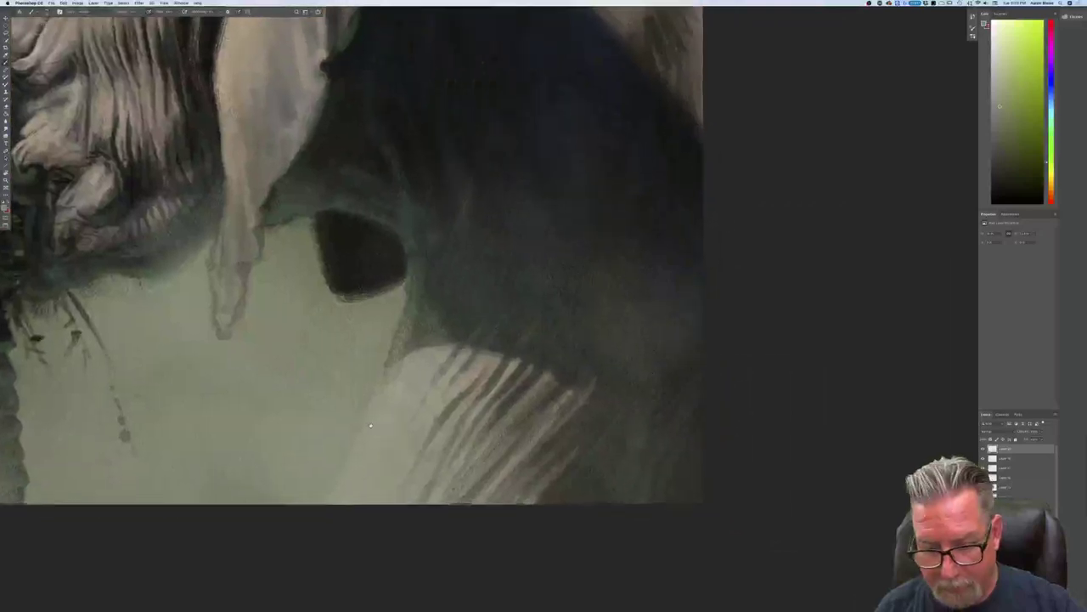
key("super+plus")
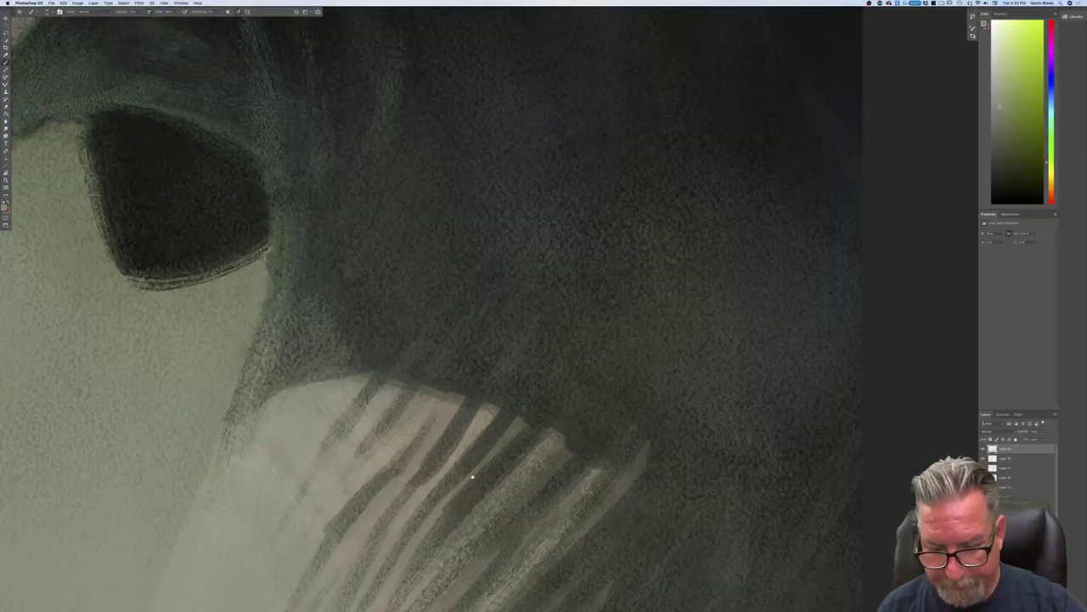
key("super+minus")
key("super+minus")
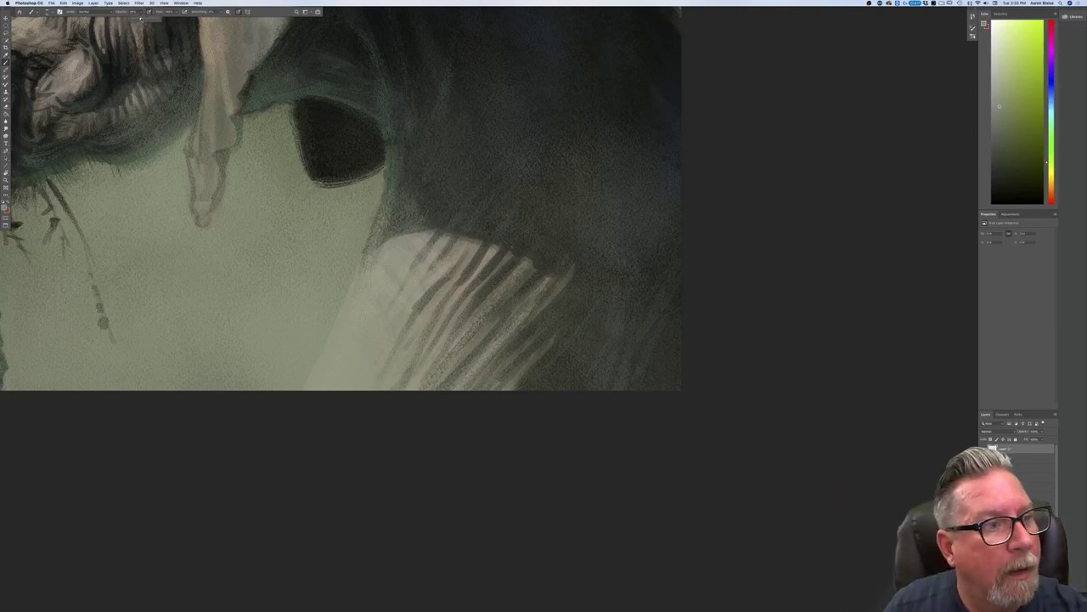
mouse_move(550, 336)
left_mouse_down()
mouse_move(542, 370)
mouse_move(560, 352)
mouse_move(577, 361)
mouse_move(629, 345)
left_mouse_up()
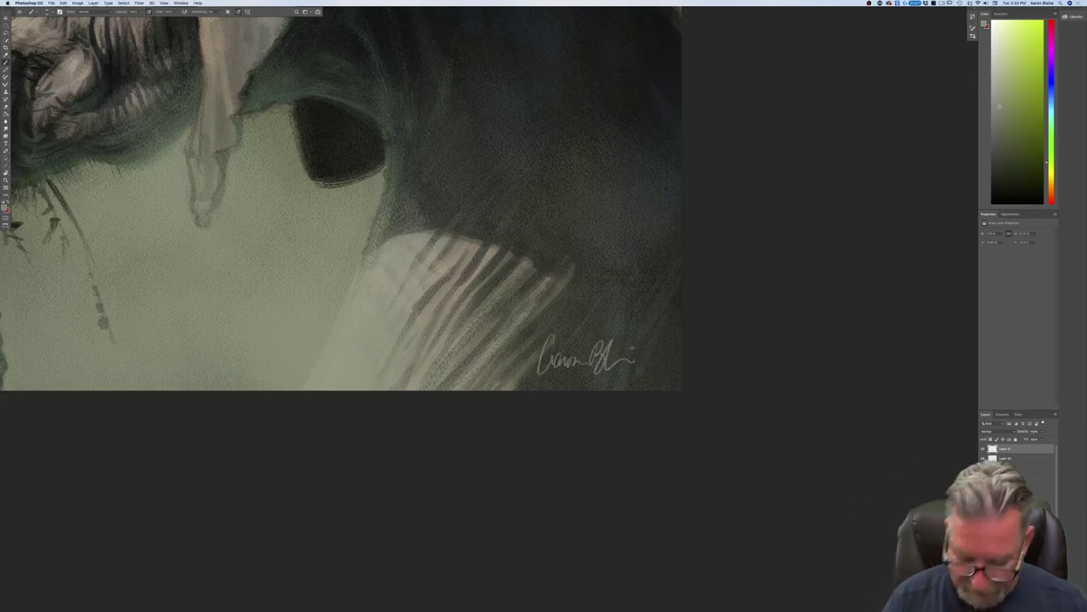
key("super+0")
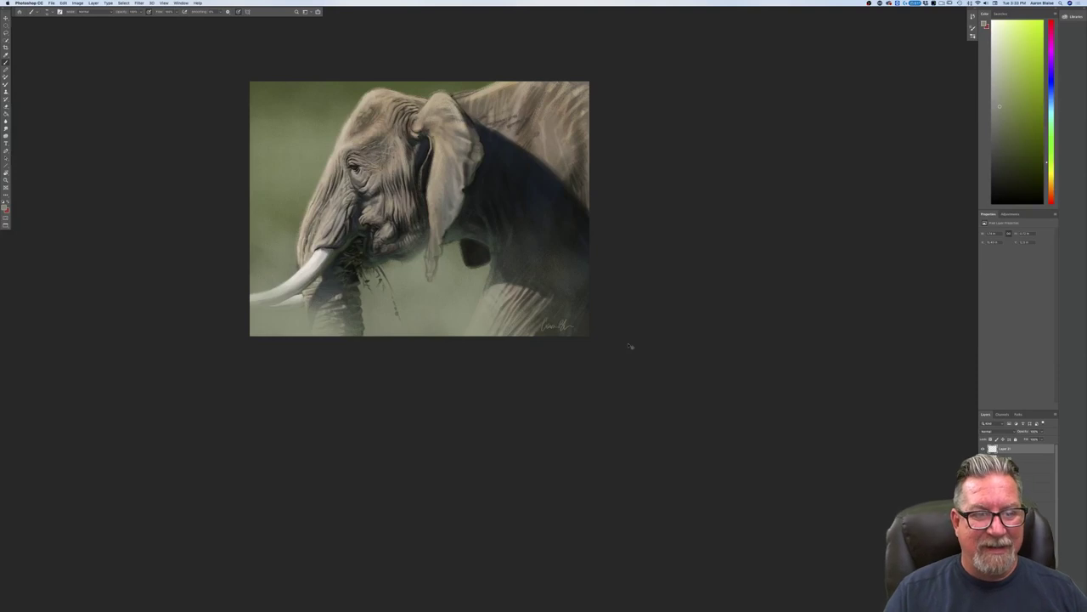
Step: Set the new top layer's blend mode to Multiply and sample a warm grey-brown from the elephant's cheek as the brush colour
key("super+0")
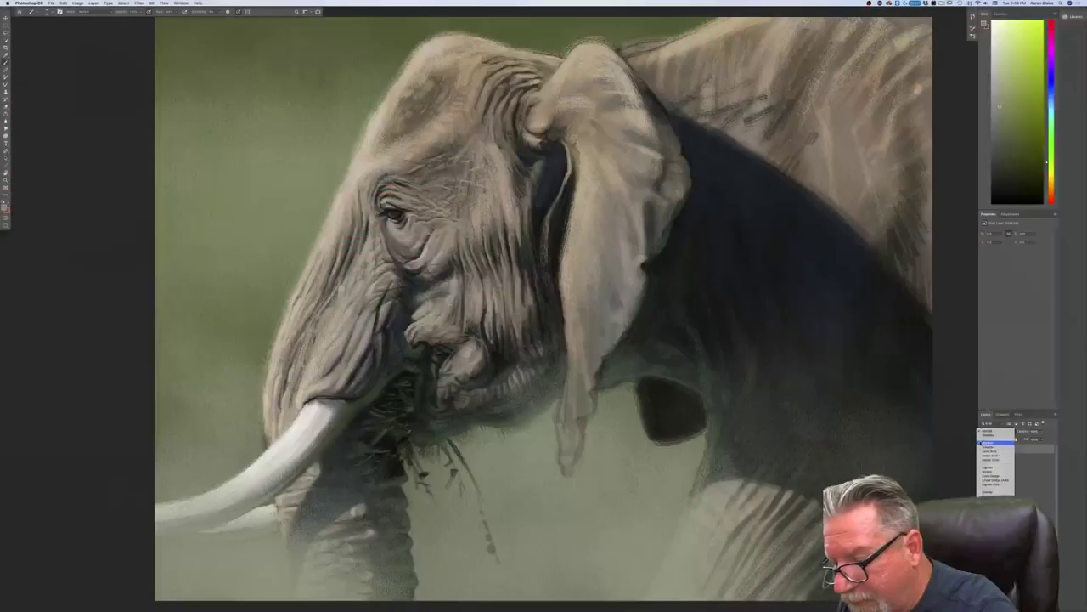
left_click(983, 447)
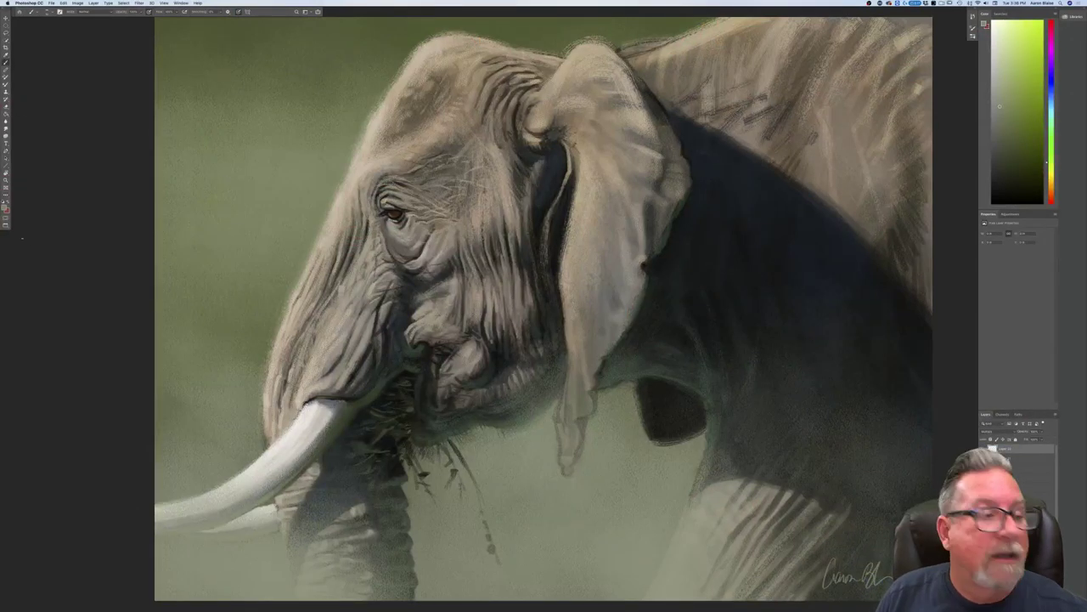
left_click(5, 207)
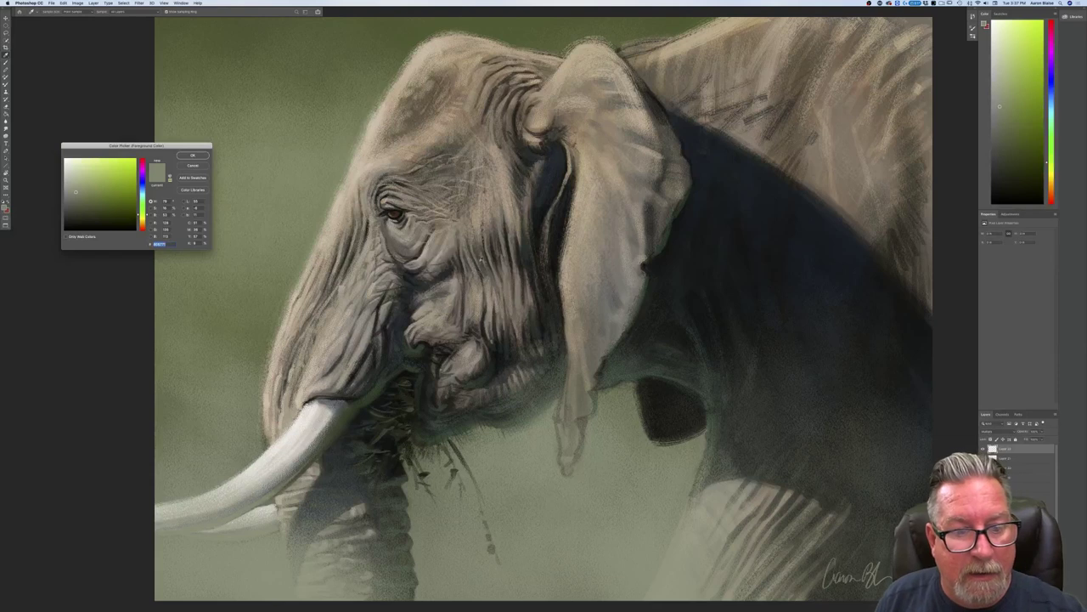
left_click(481, 259)
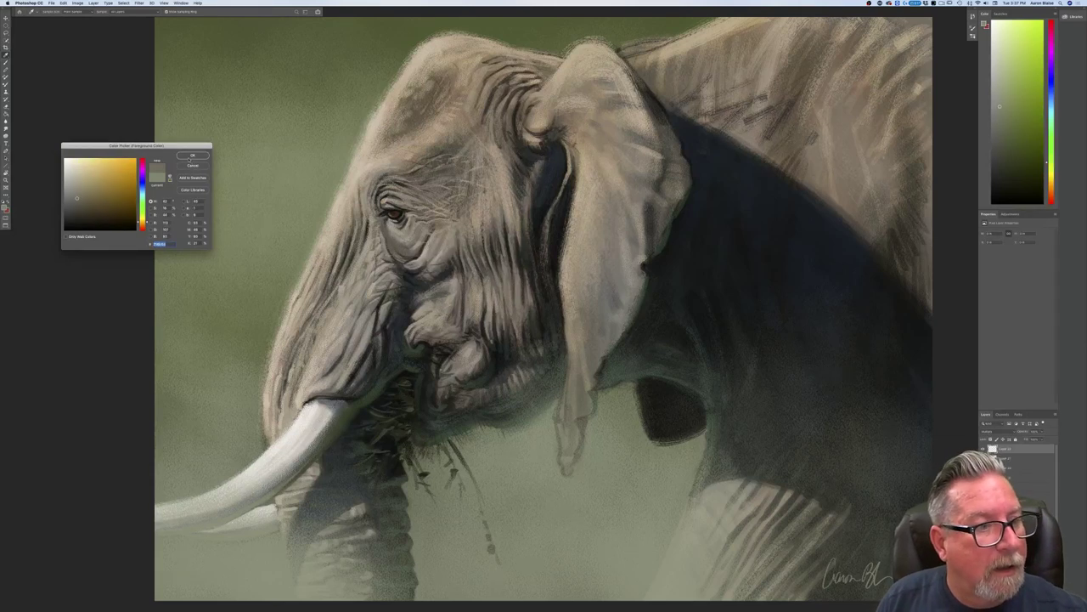
left_click(191, 156)
Step: Choose a textured brush and deepen the shadows in the cheek folds in front of the elephant's ear
left_click(46, 12)
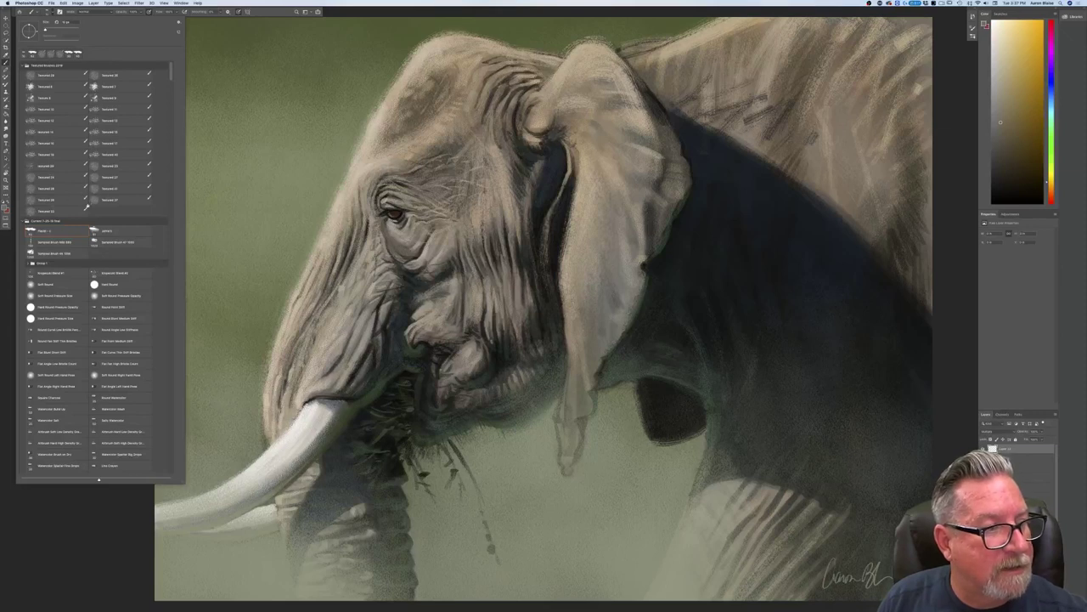
left_click(109, 187)
key("Return")
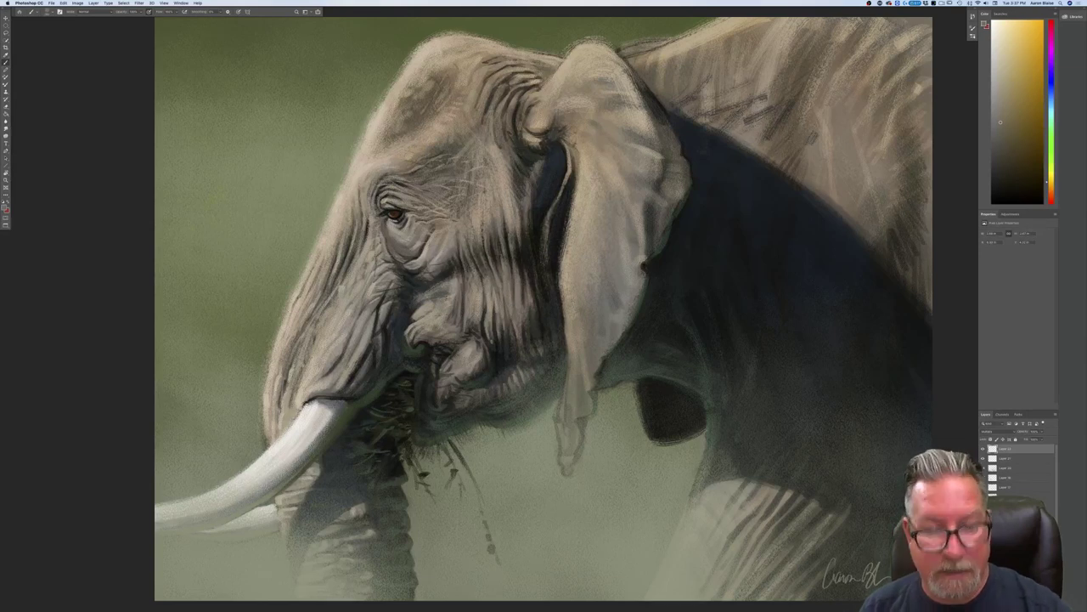
key("super+minus")
key("super+minus")
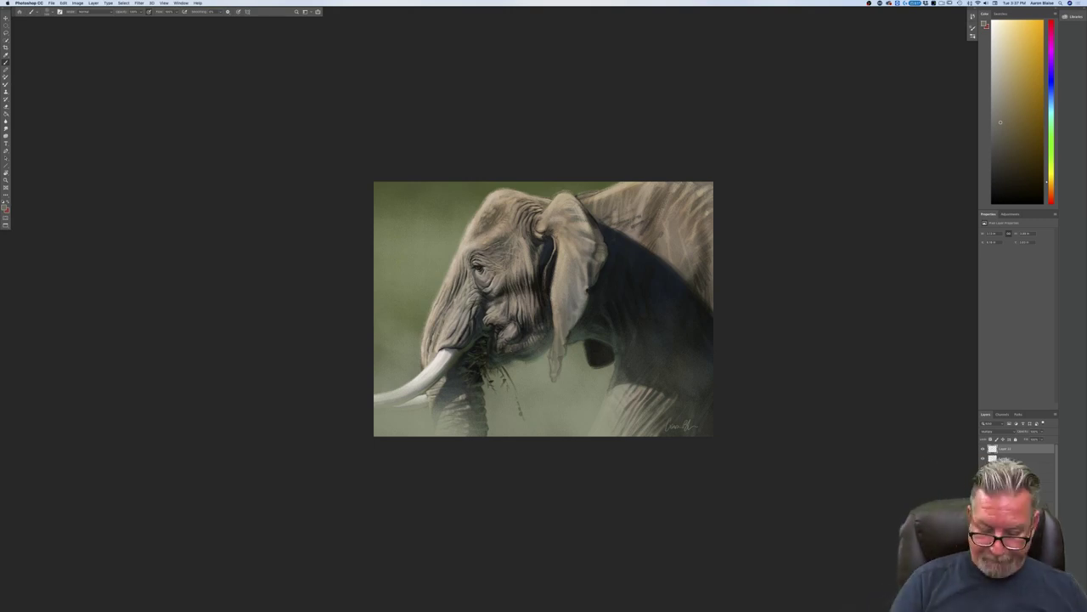
key("ctrl+0")
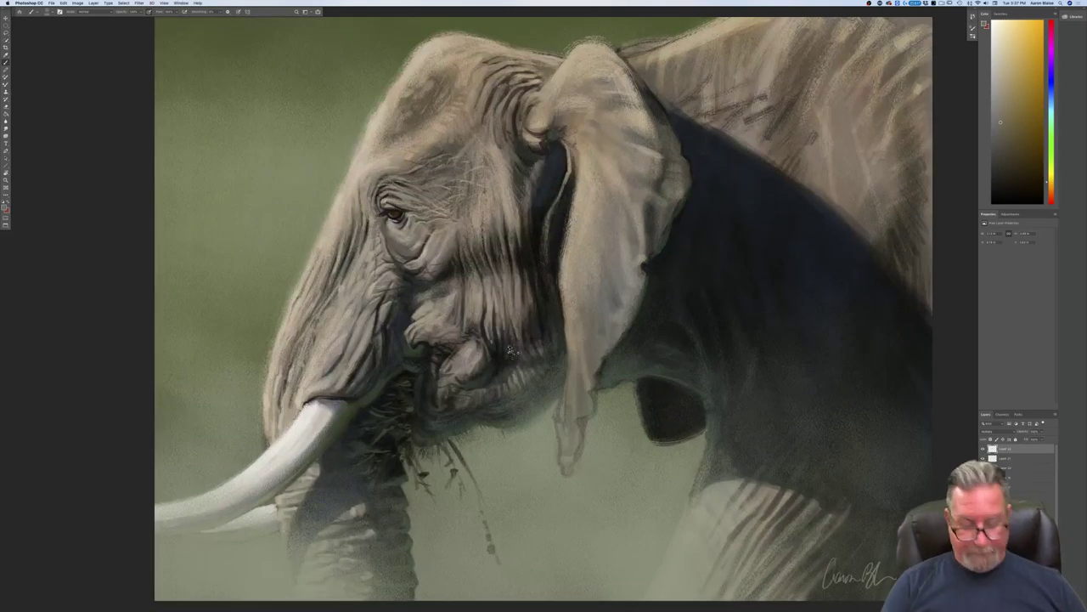